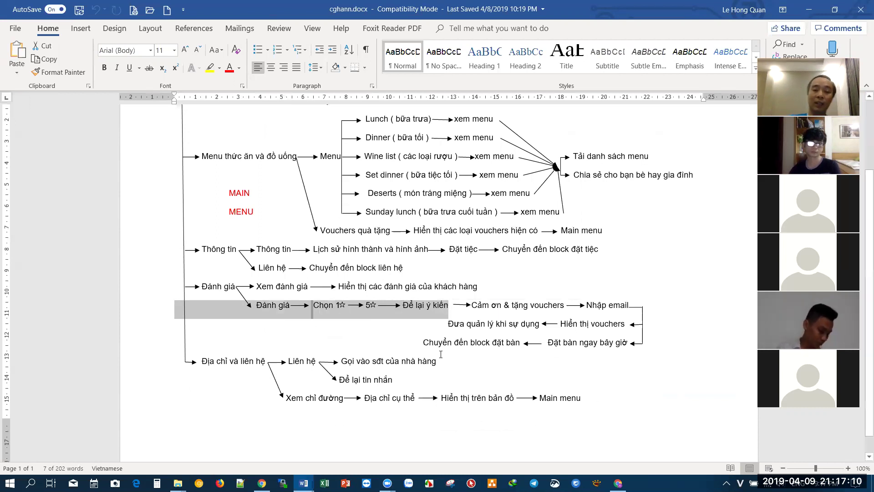
- Switch from the Word flowchart to the Chatfuel bot templates dashboard in Chrome
left_click(618, 482)
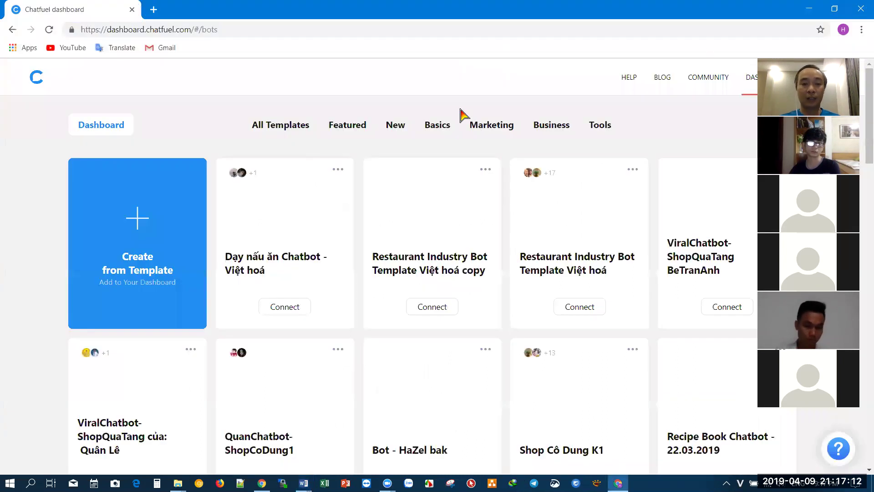
- Open the Restaurant Industry Bot Template Việt hoá bot and browse its Welcome message block
left_click(562, 242)
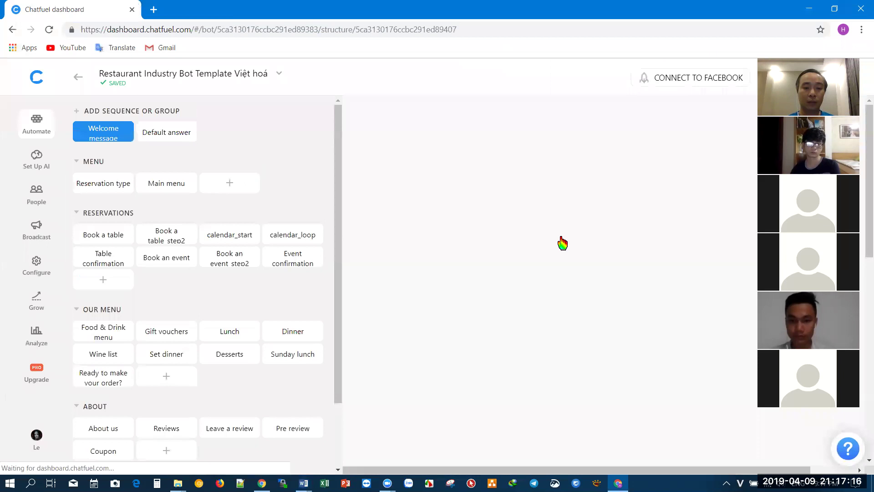
left_click_drag(339, 201, 324, 324)
left_click_drag(339, 292, 343, 190)
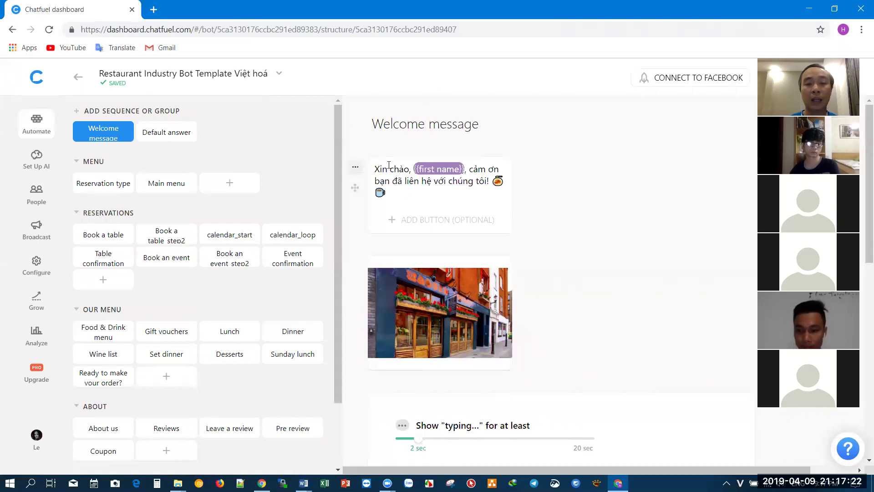
scroll(468, 162, "down", 1)
scroll(467, 162, "down", 7)
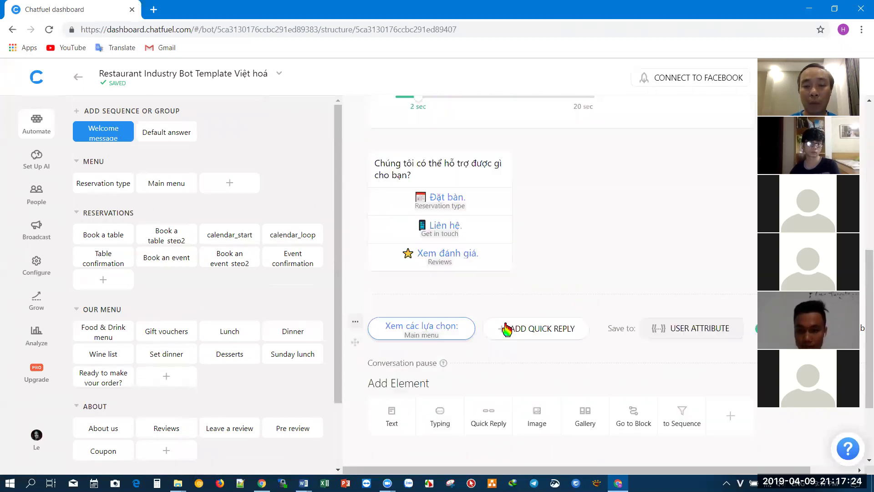
scroll(449, 280, "up", 1)
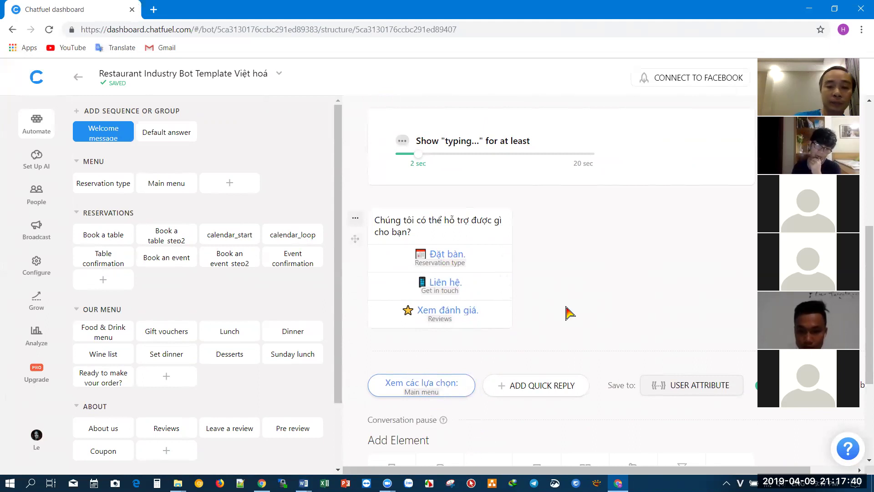
- Open the Reservation type block, then bring the cghan.docx flowchart forward in Word
left_click(100, 184)
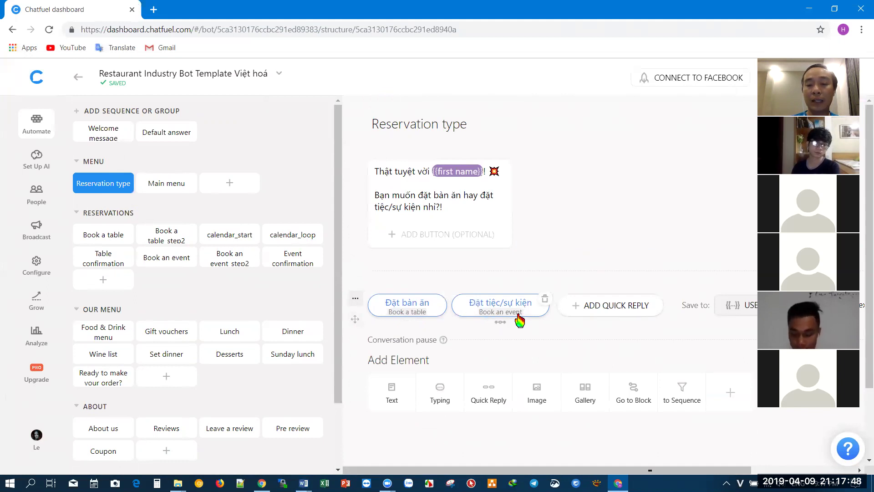
left_click(303, 483)
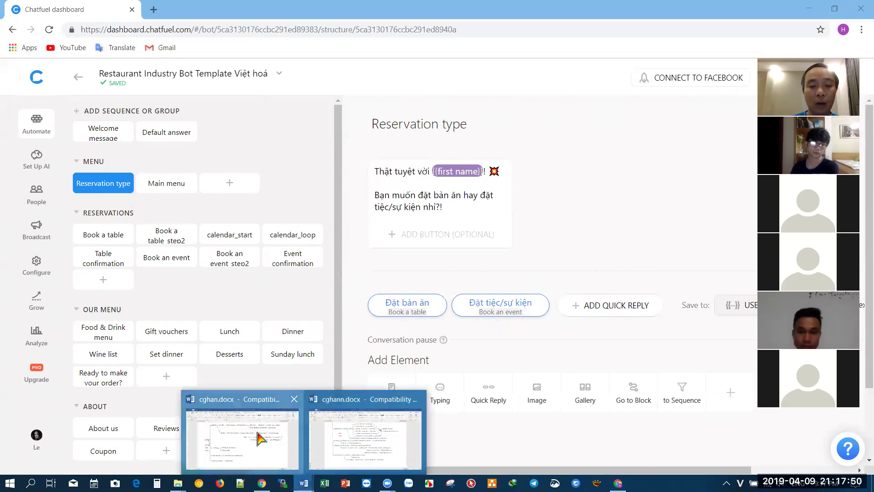
left_click(259, 437)
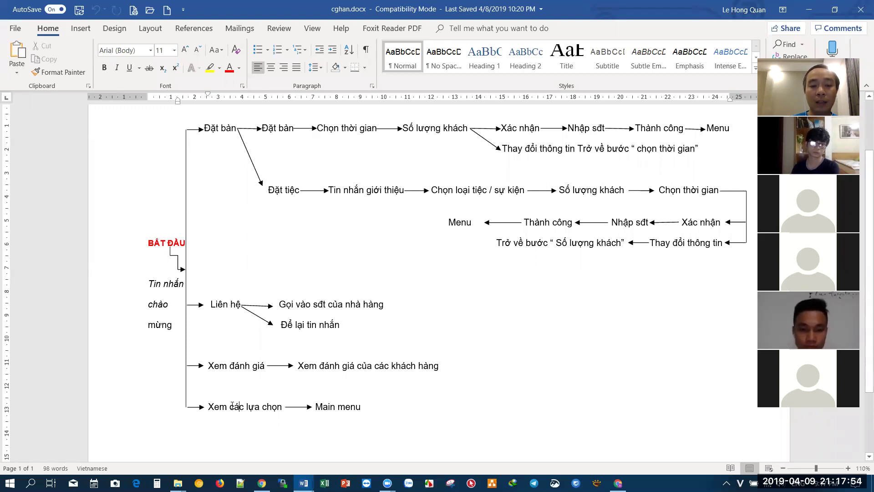
- Highlight the 'Xem các lựa chọn' branch in cghan.docx, then return to the Chatfuel editor
left_click_drag(209, 407, 314, 407)
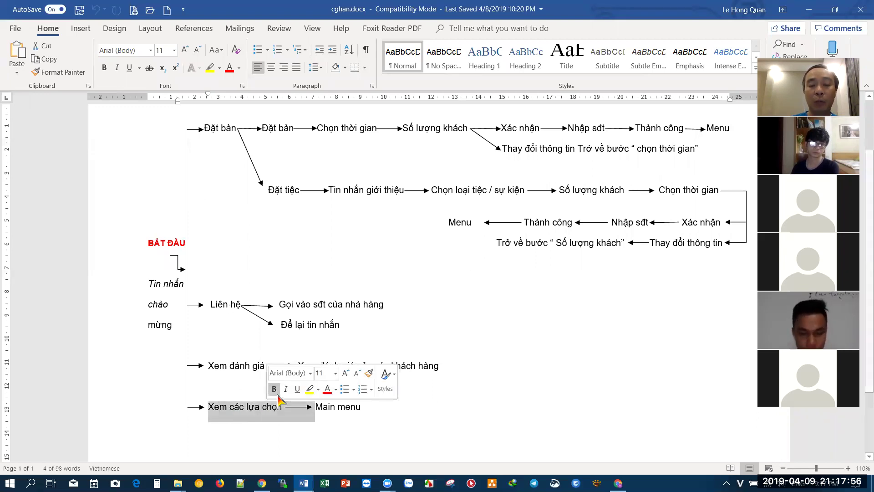
left_click(387, 482)
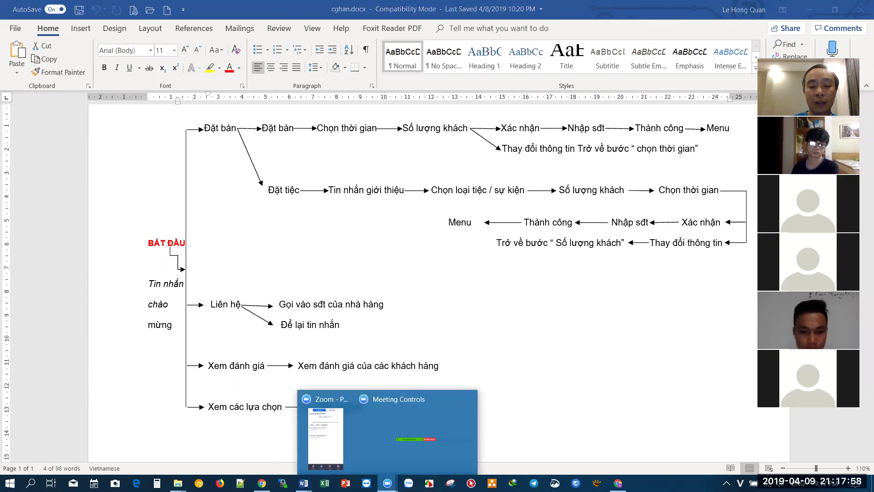
mouse_move(618, 482)
left_click(615, 428)
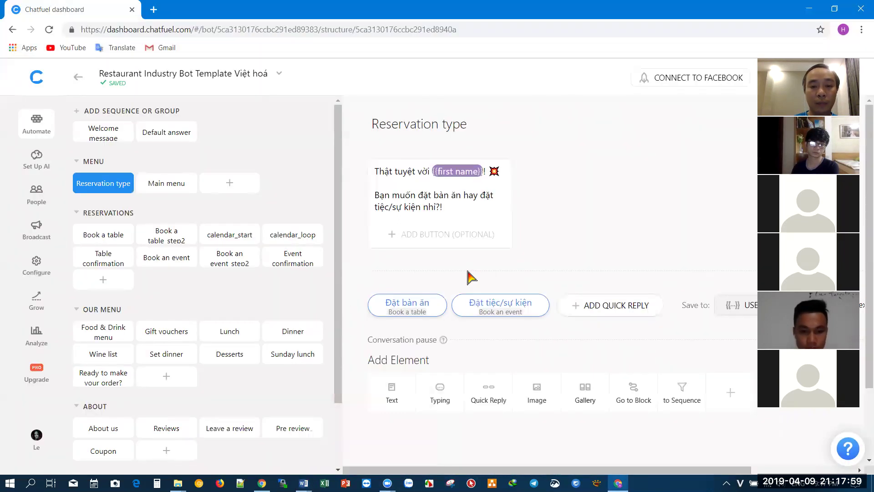
- Follow the Đặt bàn ăn reply to Book a table and highlight its Reservation_type table value
left_click(414, 315)
left_click(407, 350)
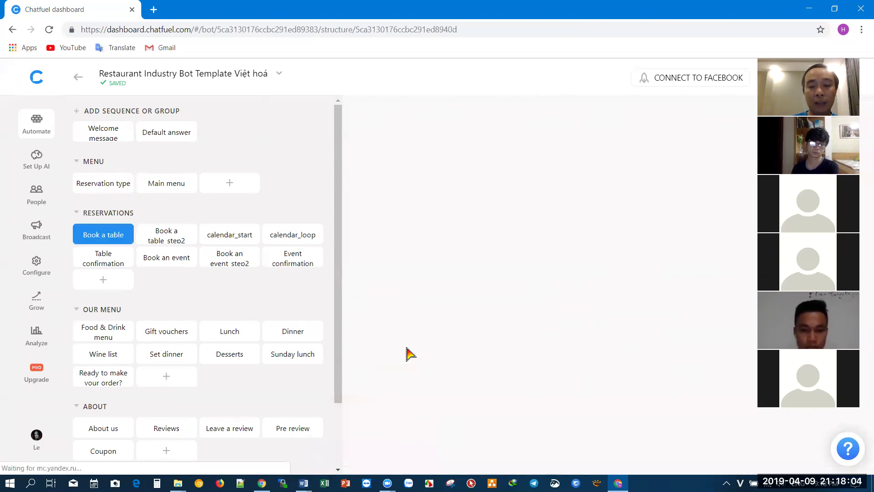
scroll(553, 223, "down", 2)
scroll(553, 223, "down", 3)
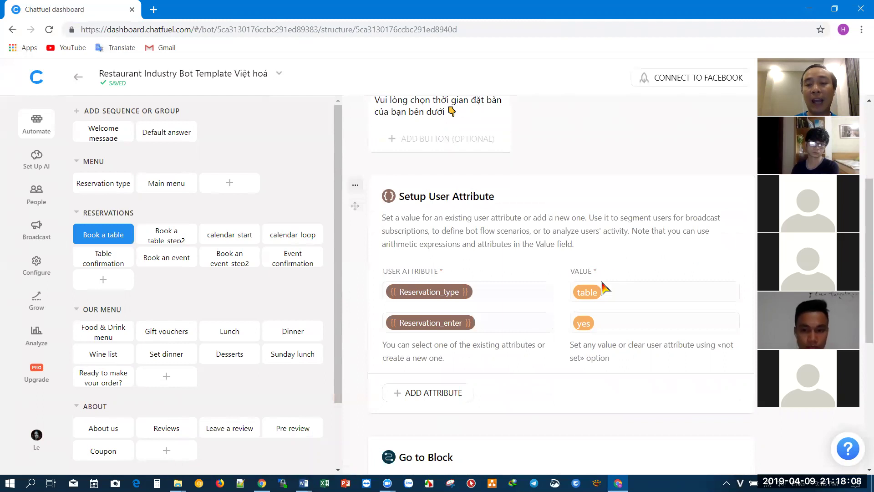
left_click_drag(605, 288, 569, 300)
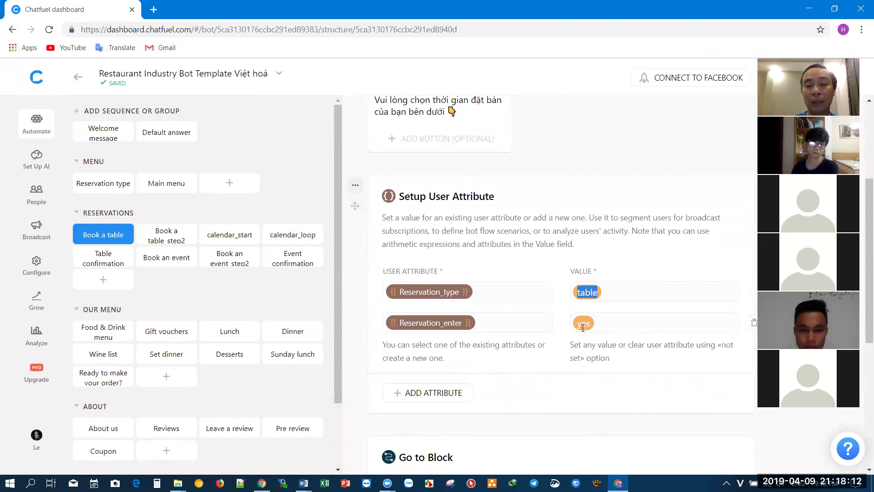
scroll(531, 346, "down", 6)
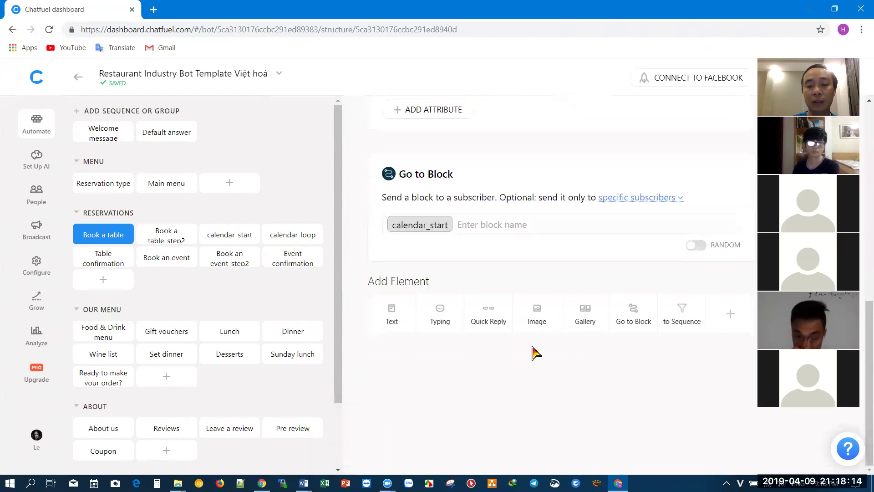
- Open the calendar_start block and continue to its linked calendar_loop block
left_click(411, 230)
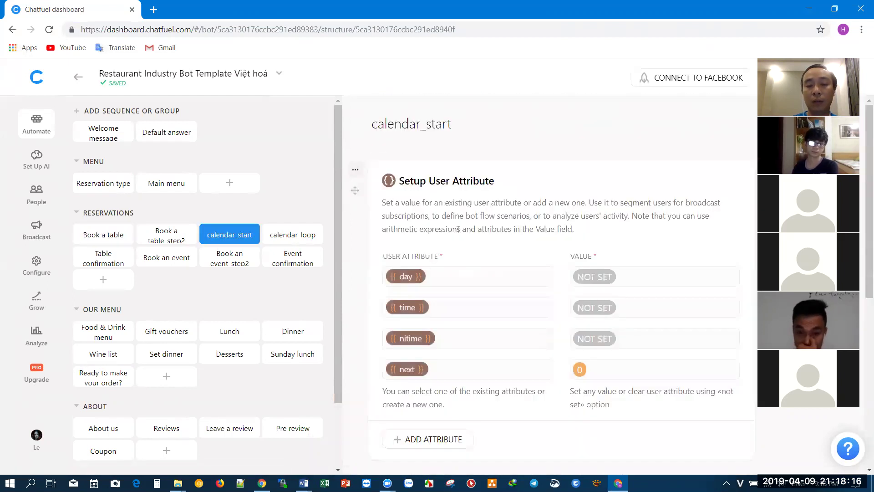
scroll(505, 223, "down", 3)
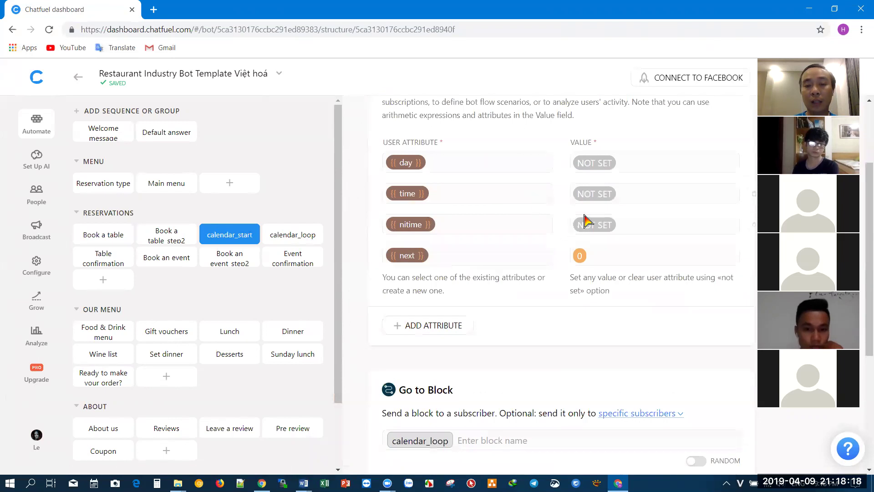
scroll(581, 233, "down", 4)
scroll(581, 241, "up", 3)
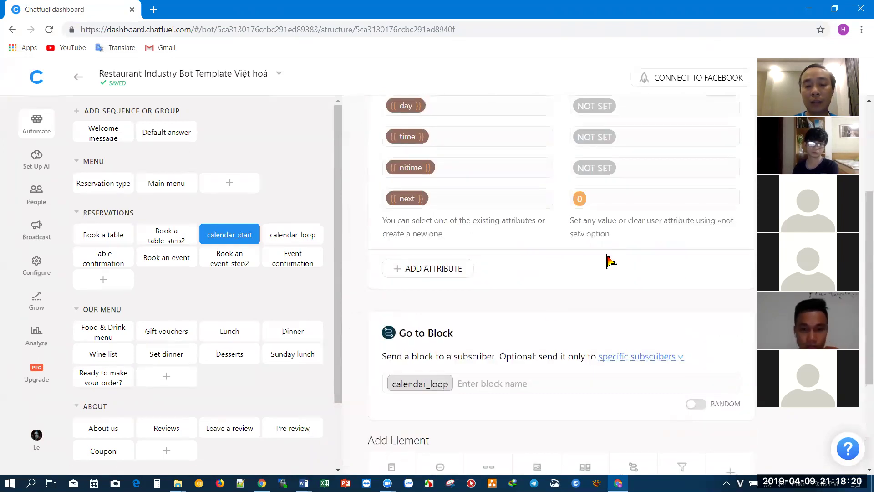
left_click(425, 385)
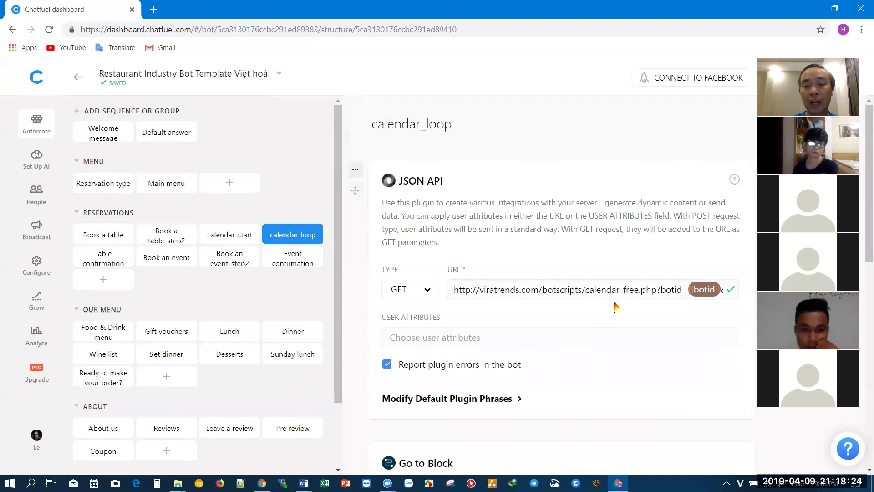
- Review calendar_loop's JSON API request and Go to Block rules, then open Book an event_step2
scroll(620, 300, "down", 8)
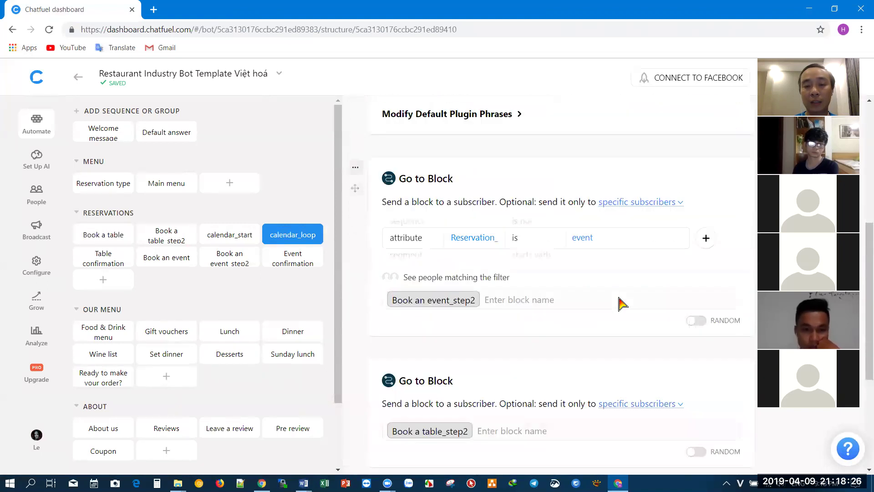
scroll(534, 293, "up", 5)
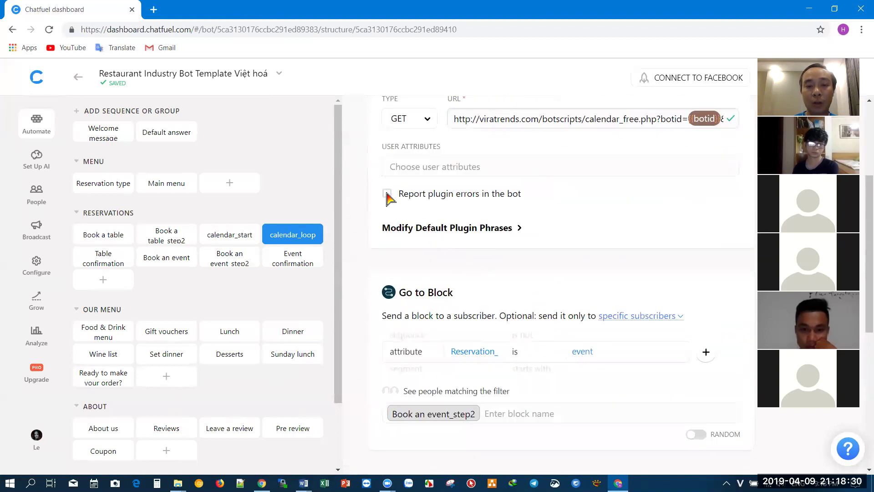
scroll(464, 278, "down", 3)
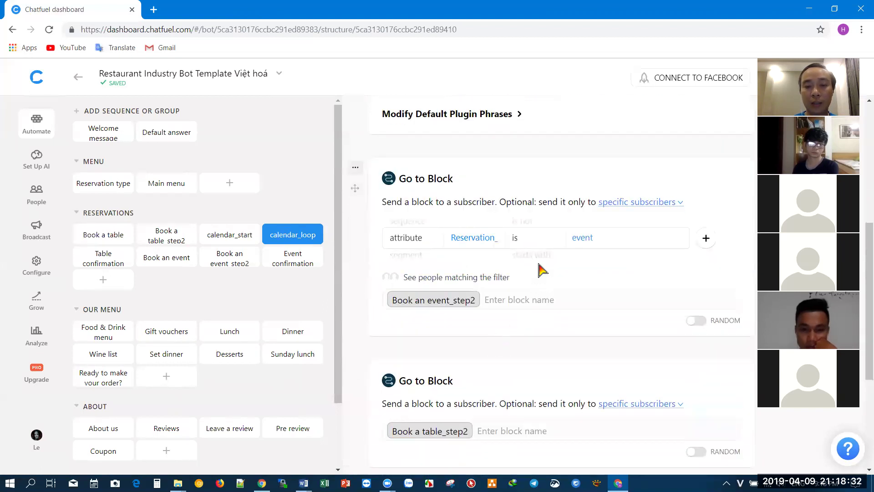
scroll(496, 259, "down", 3)
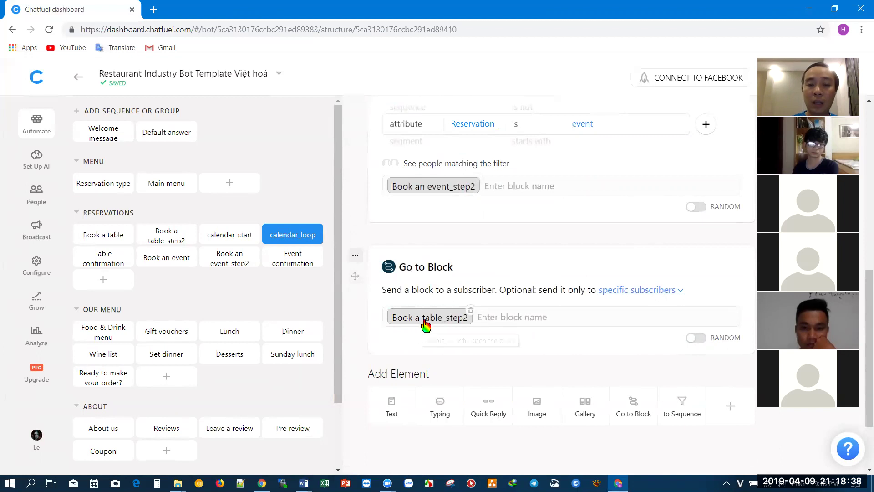
double_click(438, 187)
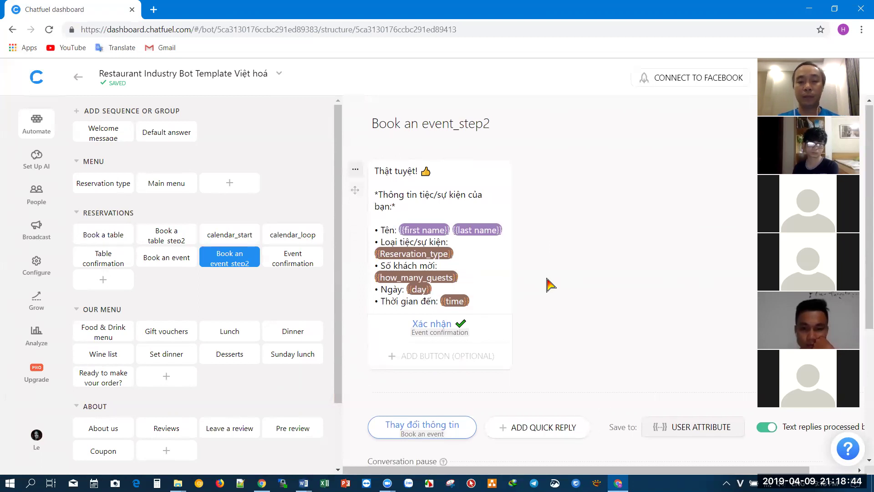
- Follow the Thay đổi thông tin reply from Book an event_step2 to the Book an event block
scroll(550, 284, "down", 3)
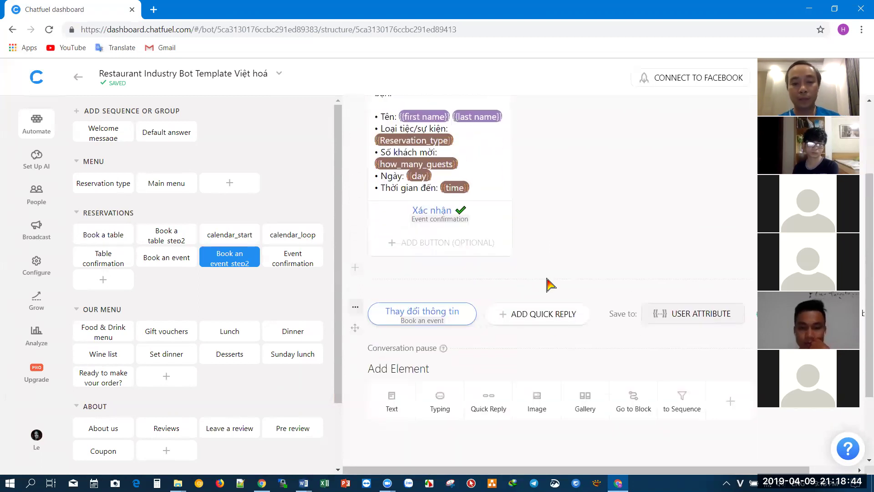
left_click(409, 321)
left_click(406, 359)
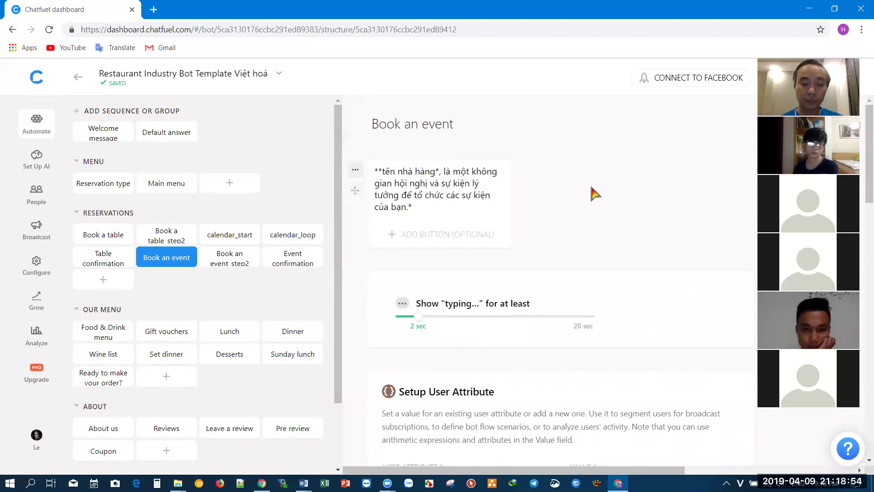
- Review the Book an event block's event-type and guest-count quick replies down to its calendar_start jump
scroll(591, 194, "down", 5)
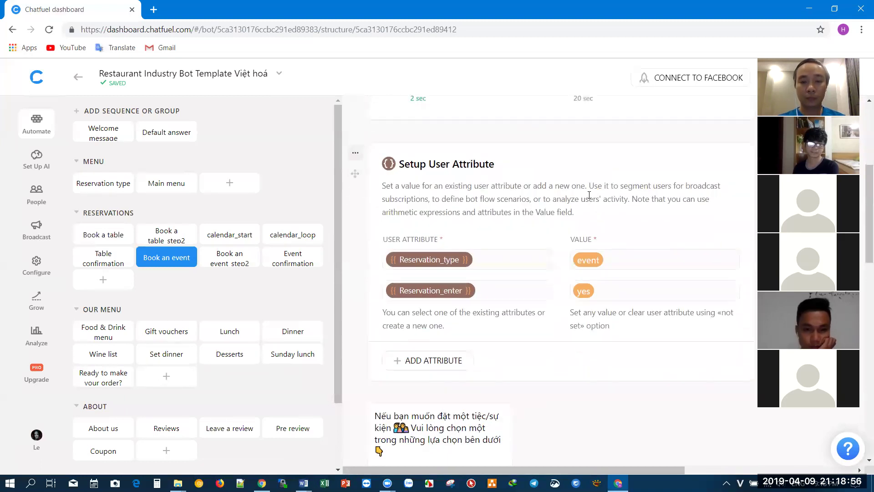
scroll(520, 304, "down", 5)
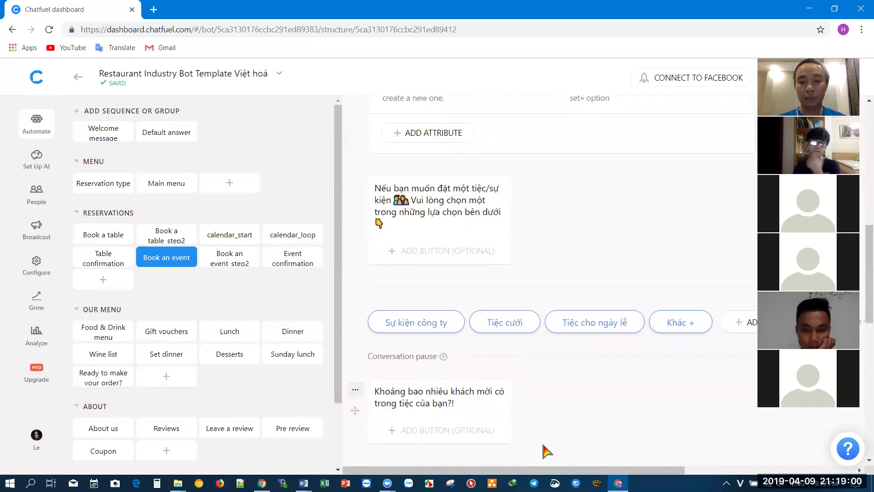
left_click_drag(560, 470, 723, 449)
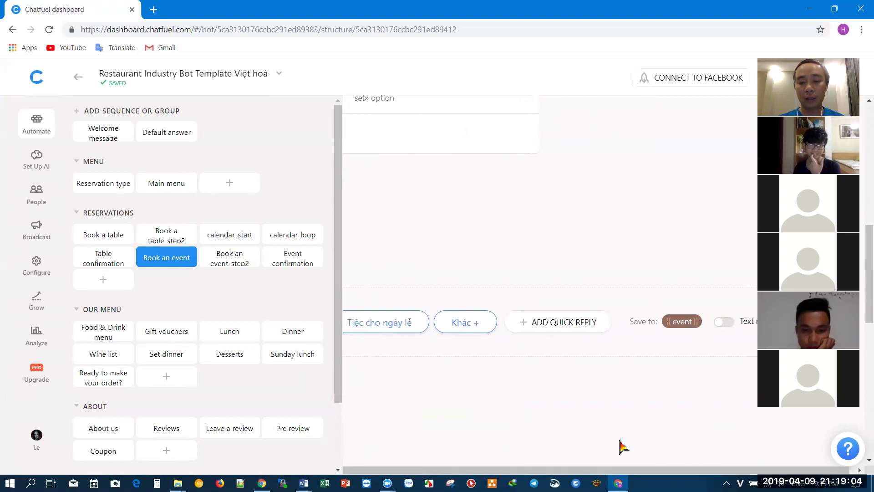
left_click_drag(635, 472, 470, 474)
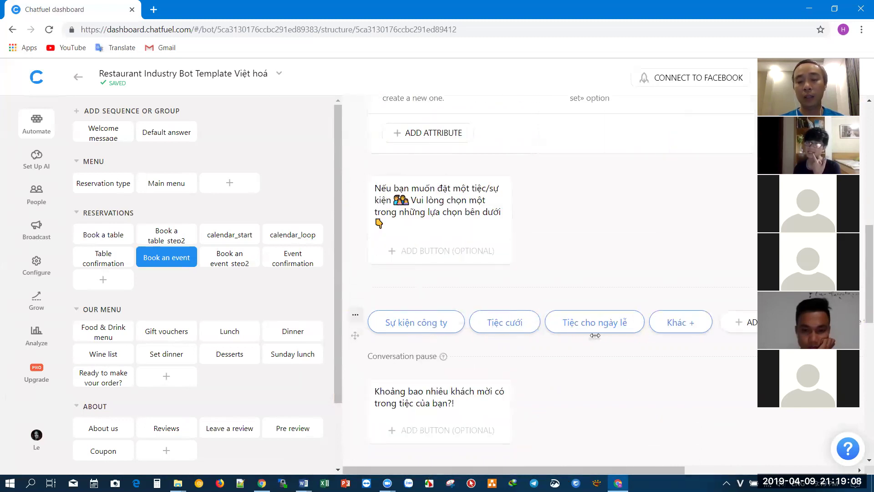
left_click_drag(355, 469, 437, 470)
scroll(706, 396, "right", 3)
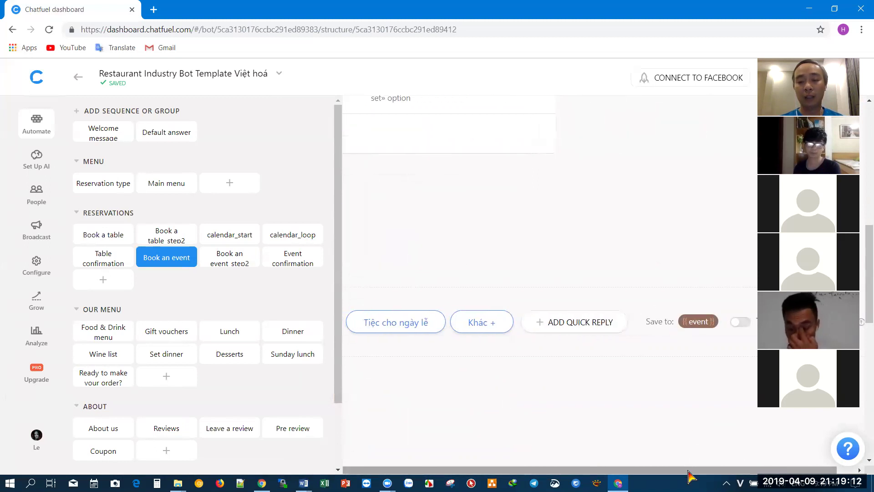
left_click_drag(688, 472, 449, 469)
scroll(441, 342, "down", 3)
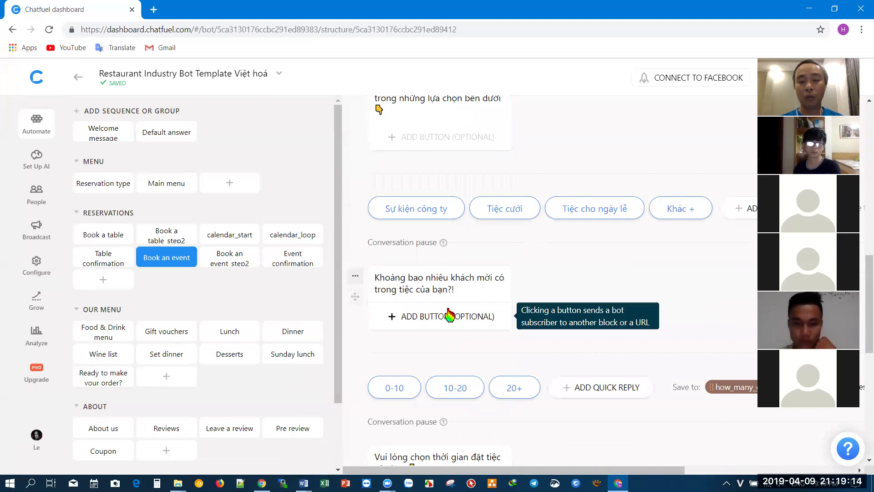
scroll(612, 410, "down", 3)
scroll(467, 386, "down", 5)
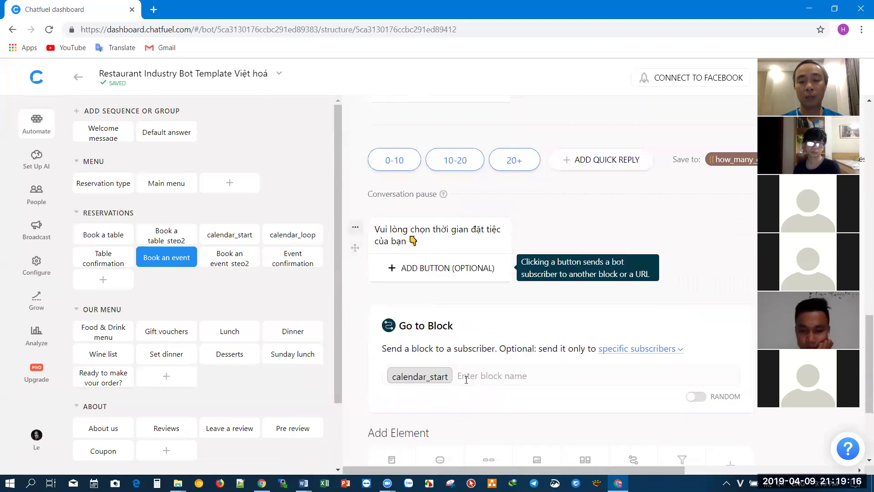
- Open the calendar_start block and scroll through its cards
double_click(414, 264)
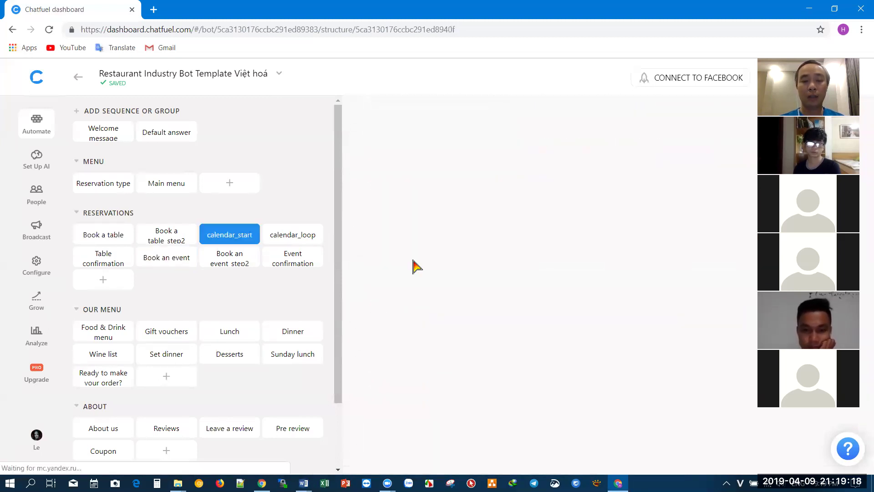
scroll(553, 263, "down", 5)
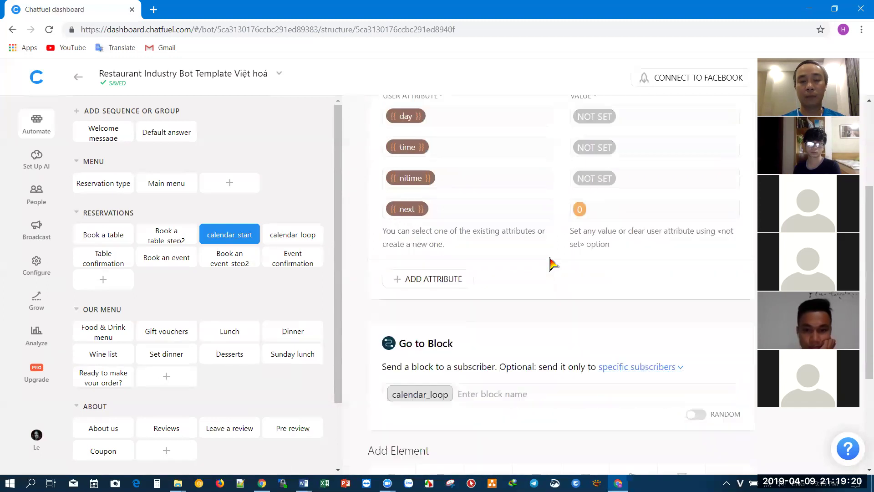
scroll(457, 333, "up", 4)
scroll(446, 337, "down", 4)
- Inspect calendar_loop's JSON API GET URL and Go to Block links, then open Book a table_step2
left_click(426, 327)
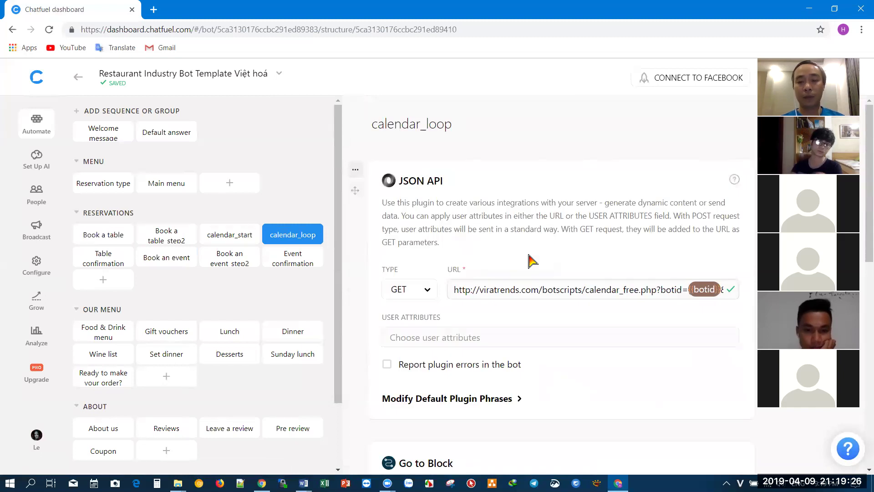
scroll(530, 261, "down", 8)
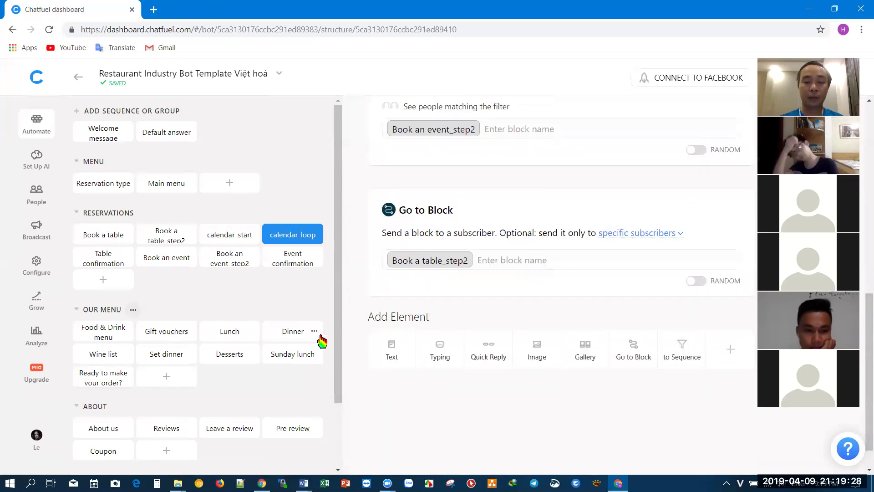
scroll(609, 241, "up", 5)
scroll(637, 251, "up", 3)
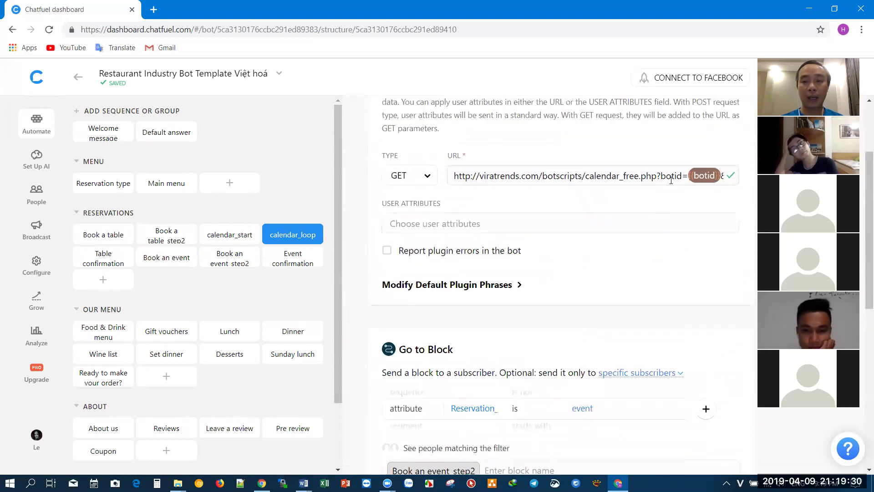
left_click_drag(630, 175, 753, 192)
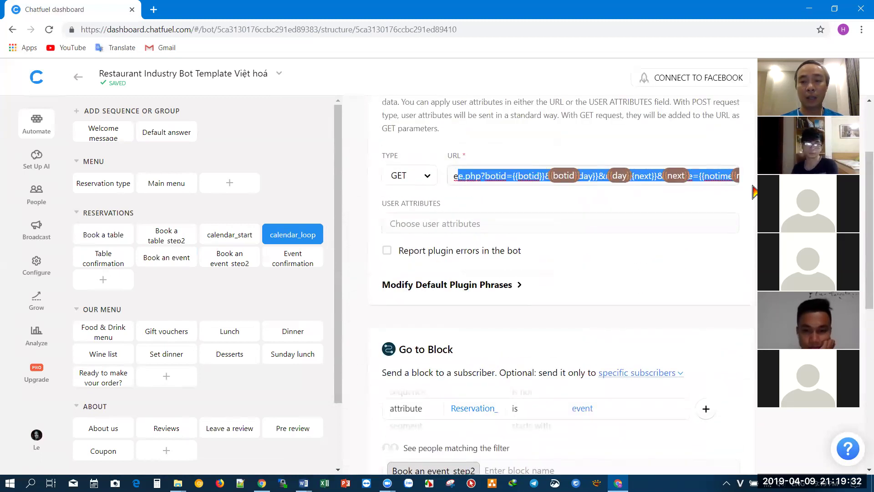
left_click(568, 144)
scroll(568, 140, "down", 5)
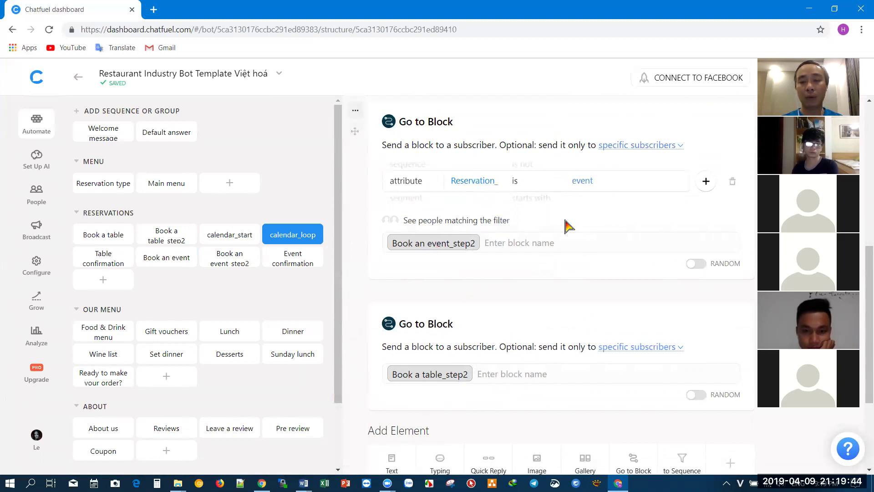
double_click(431, 379)
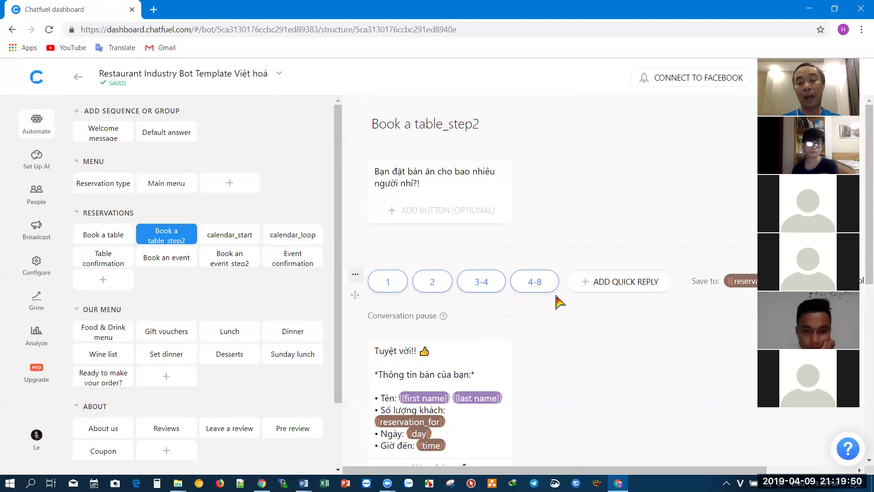
- Go back to Welcome message and follow the Liên hệ option to the Get in touch block
scroll(533, 362, "down", 3)
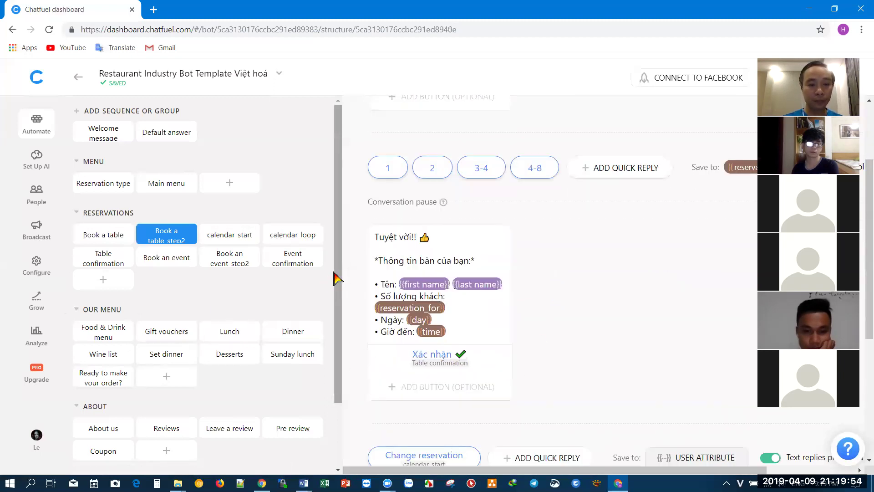
left_click(96, 136)
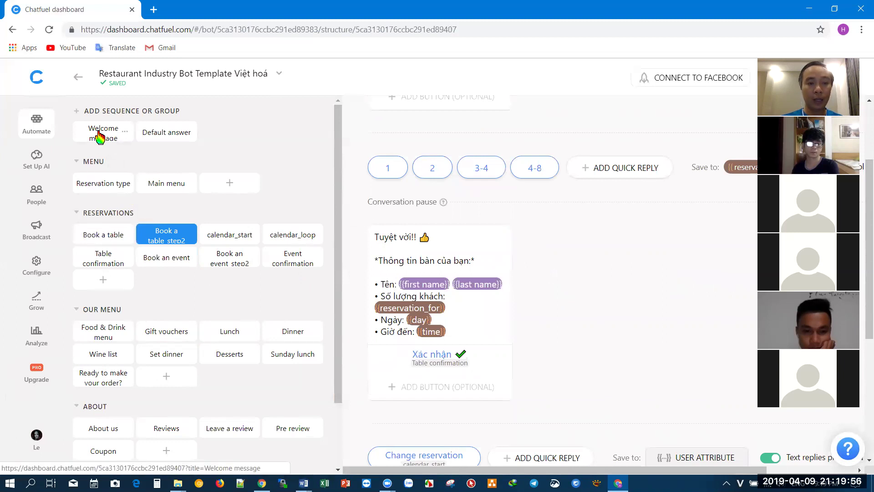
scroll(446, 291, "down", 8)
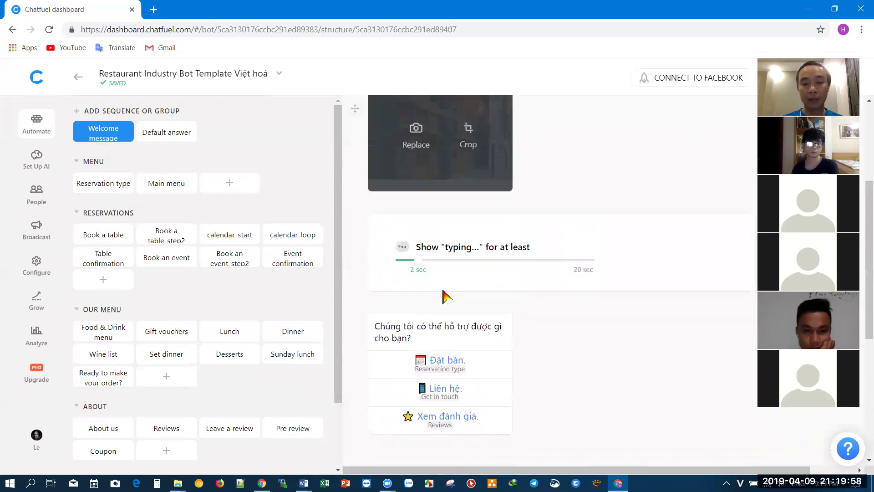
scroll(447, 298, "up", 2)
left_click(457, 285)
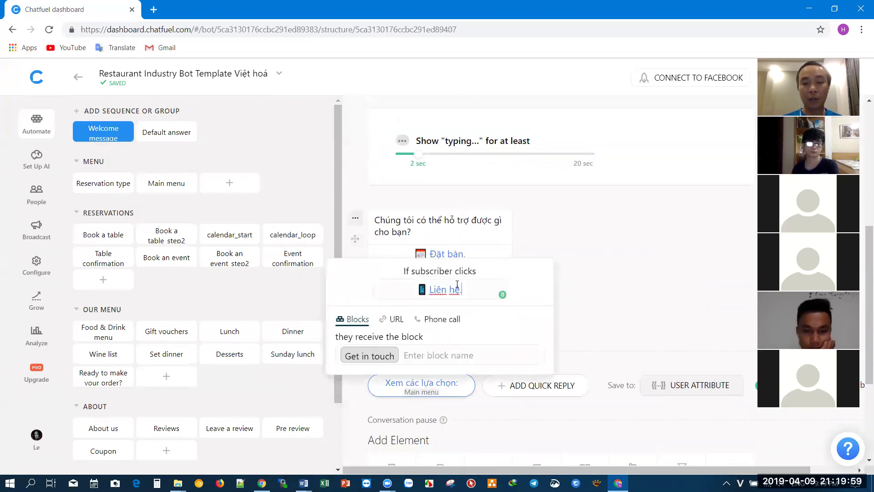
left_click(363, 355)
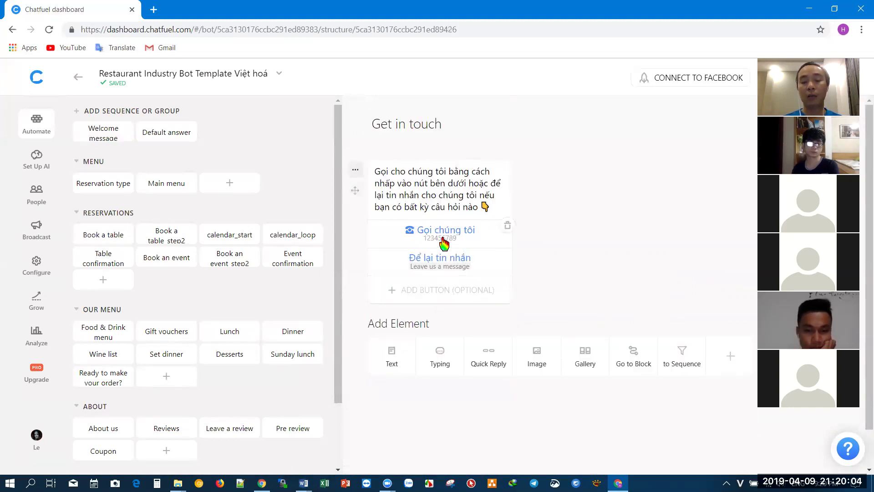
- Follow Để lại tin nhắn to Leave us a message and review its User Input and Send Email plugins
left_click(450, 267)
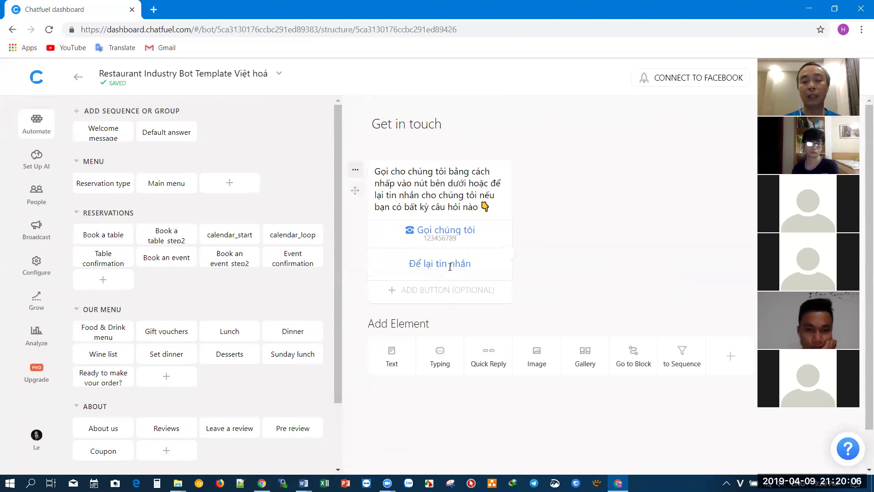
left_click(399, 336)
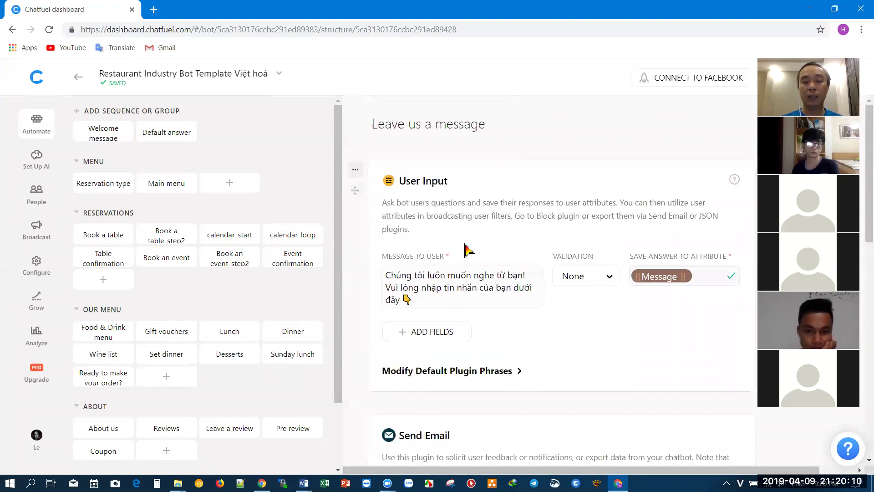
scroll(486, 212, "down", 8)
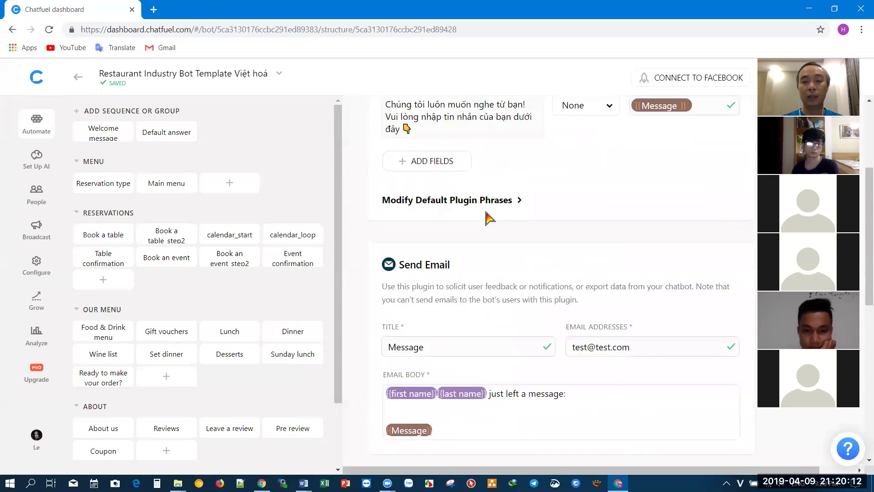
scroll(486, 212, "up", 7)
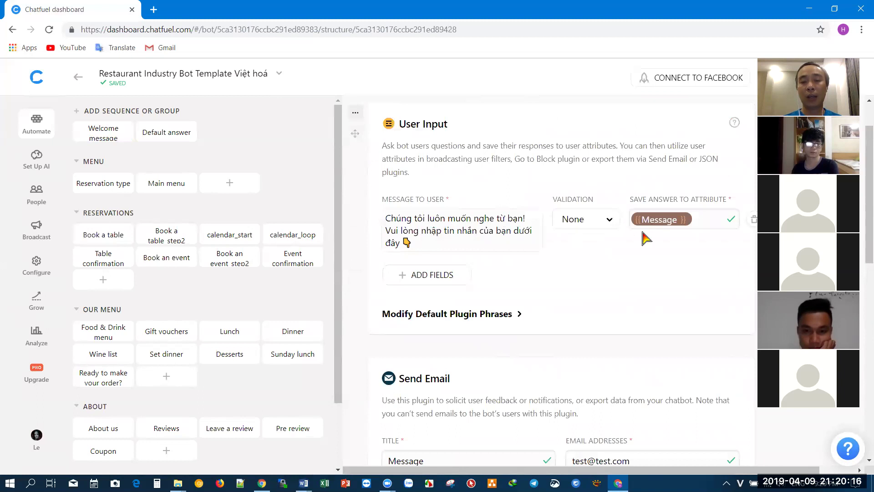
scroll(567, 293, "down", 5)
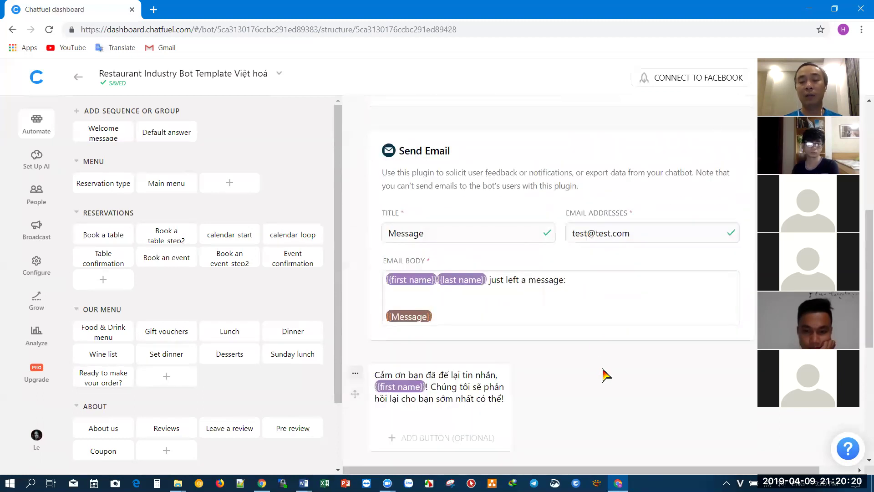
scroll(600, 366, "down", 3)
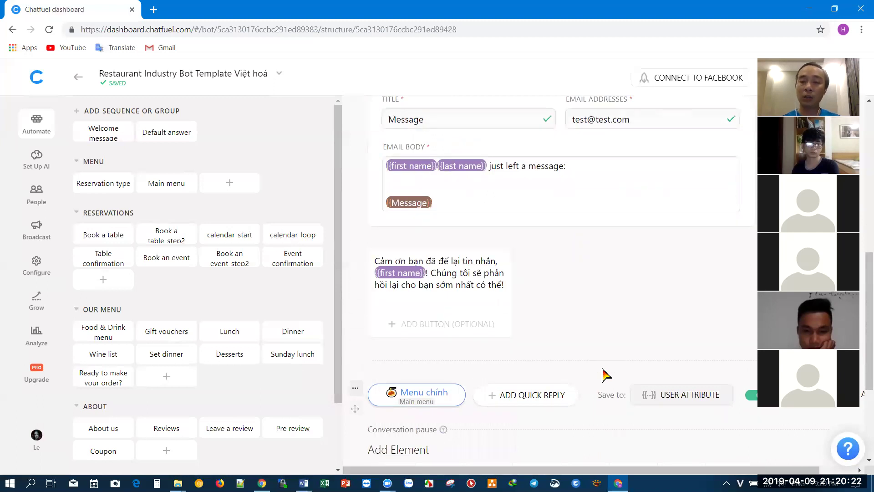
scroll(605, 374, "up", 8)
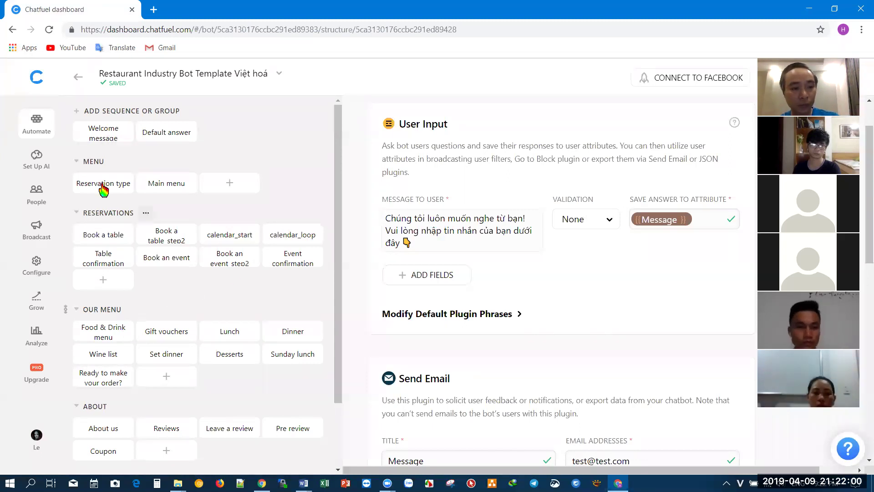
- Follow the Welcome message's Xem đánh giá reply to open the Reviews block
left_click(109, 137)
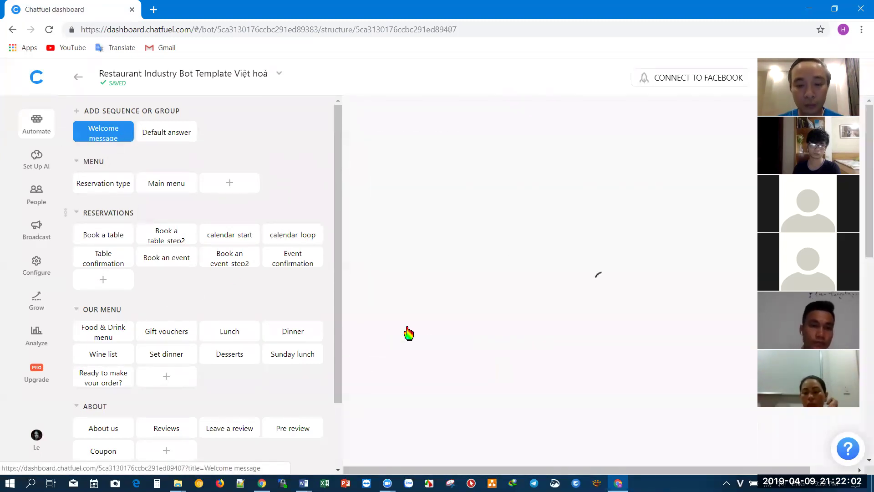
scroll(444, 332, "down", 7)
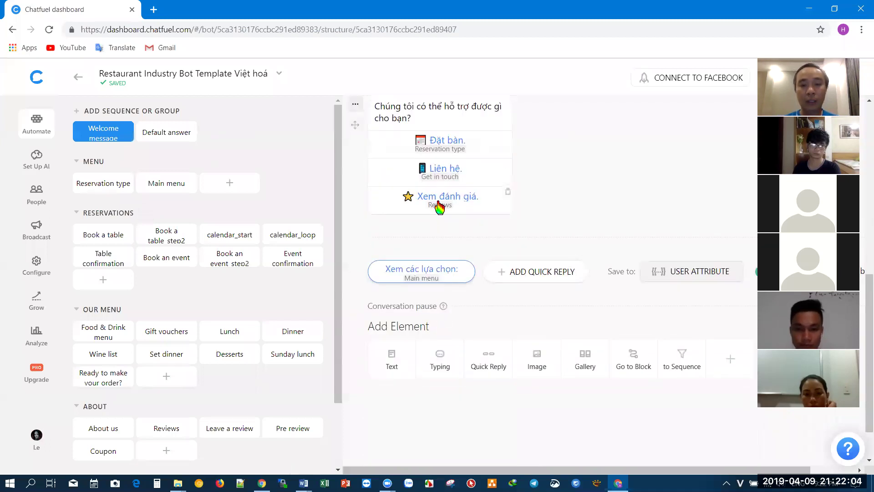
left_click(438, 201)
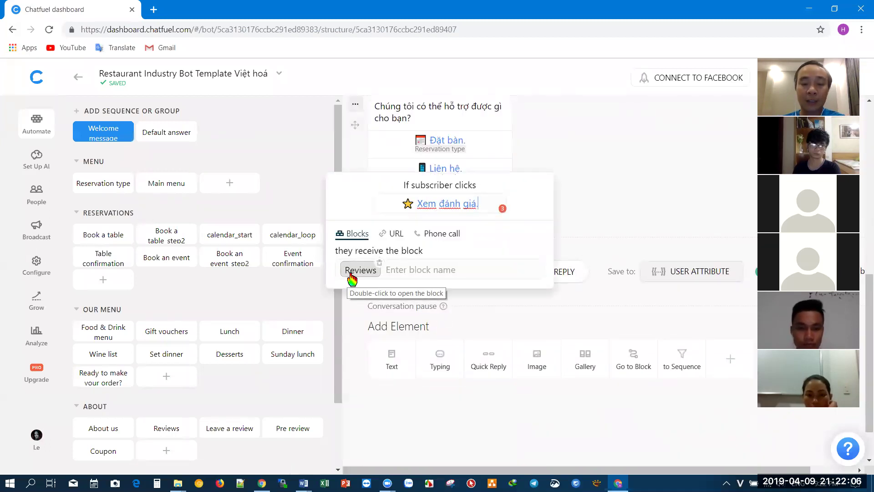
double_click(349, 272)
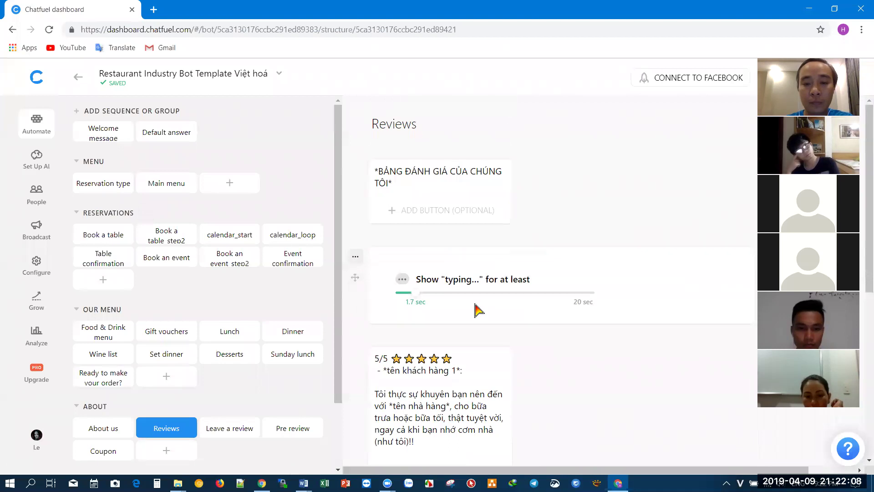
- Go from the Reviews reply through Pre review to the Leave a review star-rating block
scroll(487, 184, "down", 4)
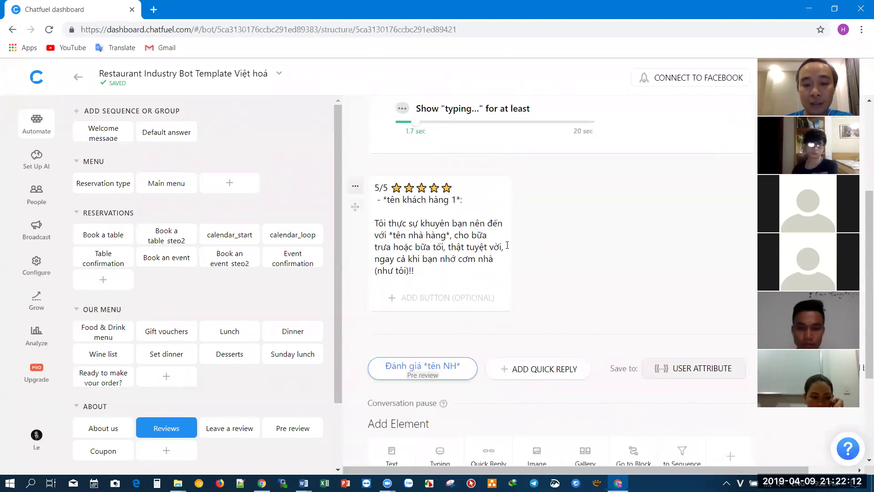
scroll(471, 251, "down", 3)
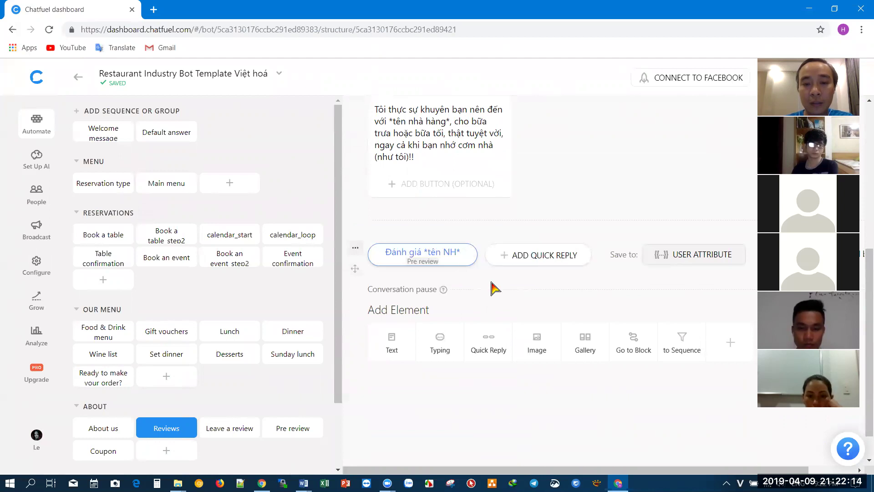
scroll(494, 288, "down", 1)
scroll(494, 287, "up", 8)
scroll(494, 288, "down", 6)
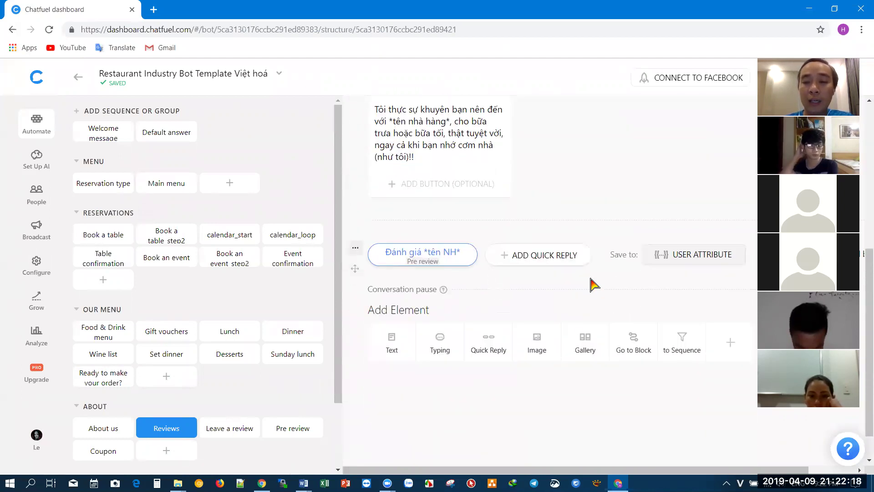
left_click(439, 256)
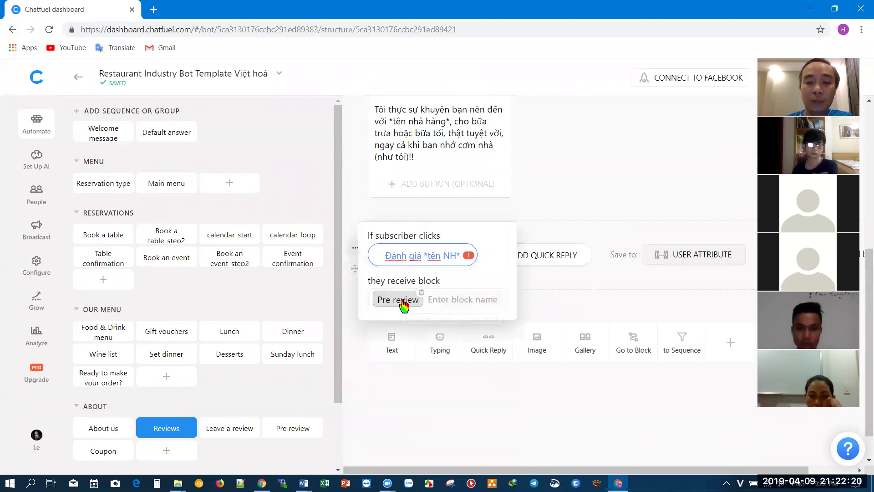
left_click(410, 300)
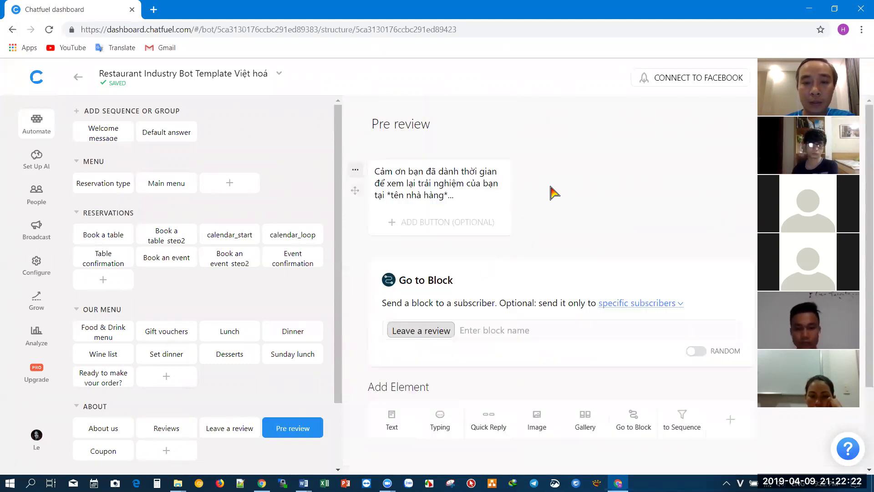
scroll(543, 261, "down", 1)
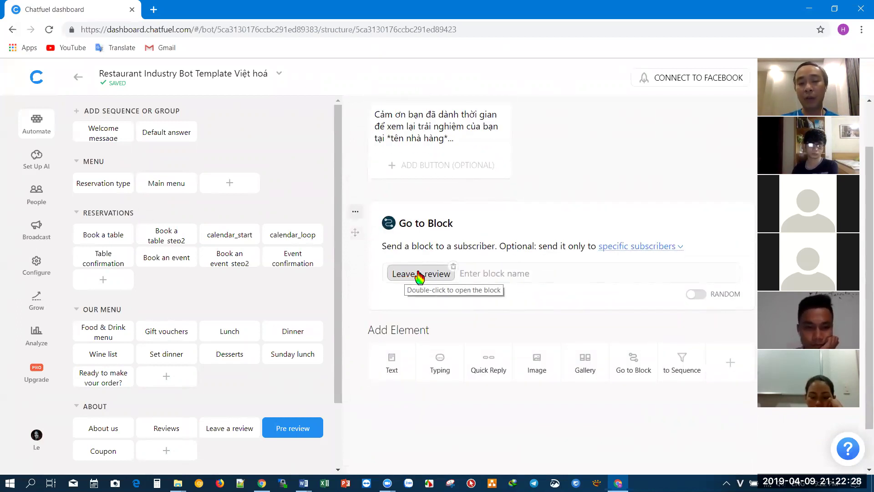
double_click(418, 275)
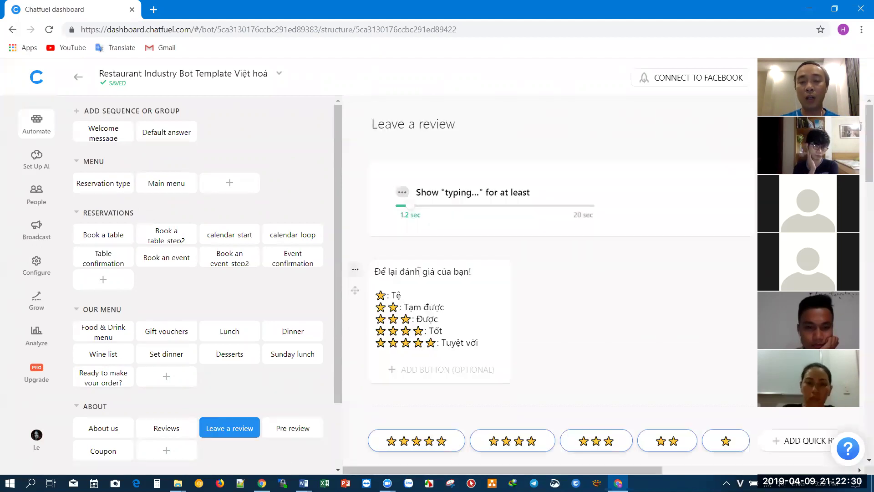
scroll(423, 273, "down", 3)
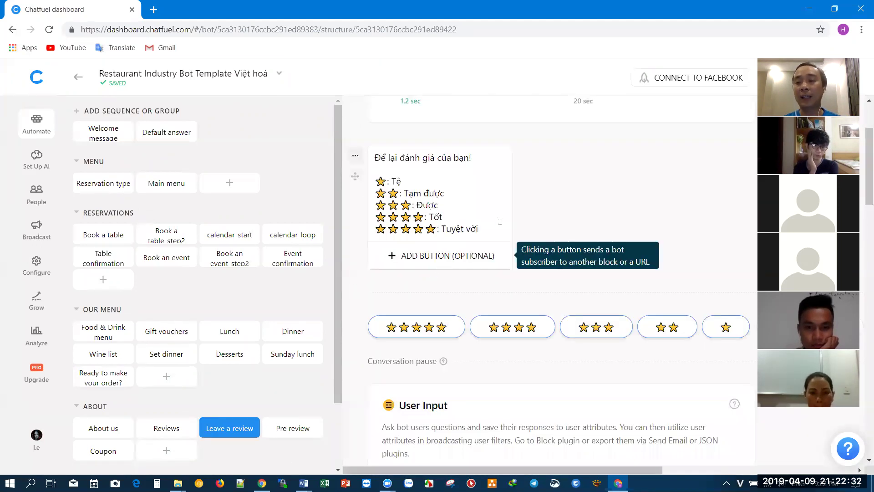
scroll(633, 300, "down", 3)
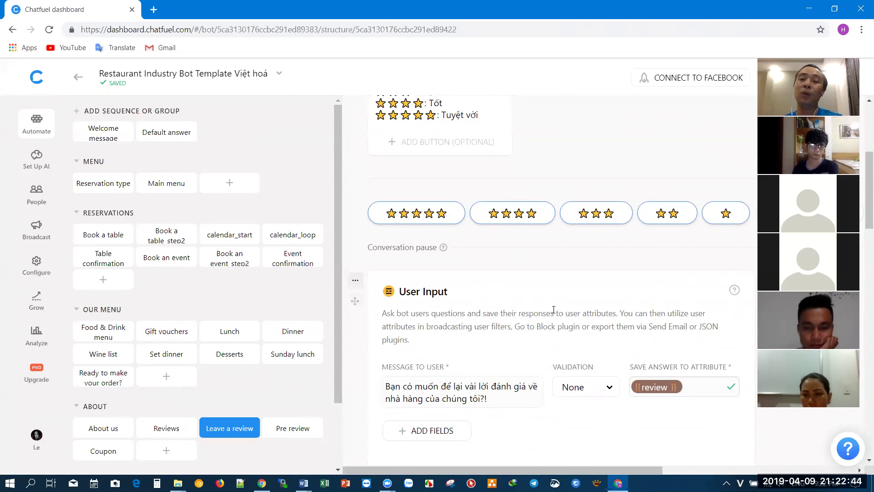
scroll(554, 309, "down", 10)
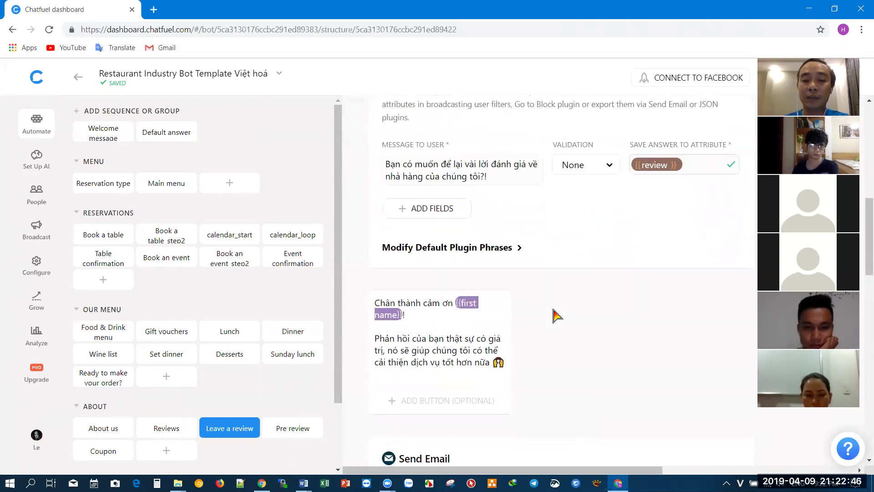
scroll(553, 311, "down", 4)
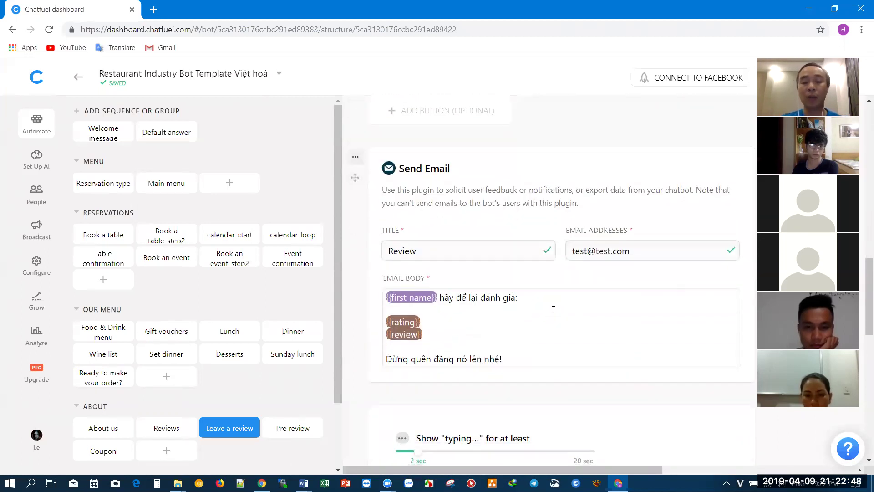
left_click(500, 345)
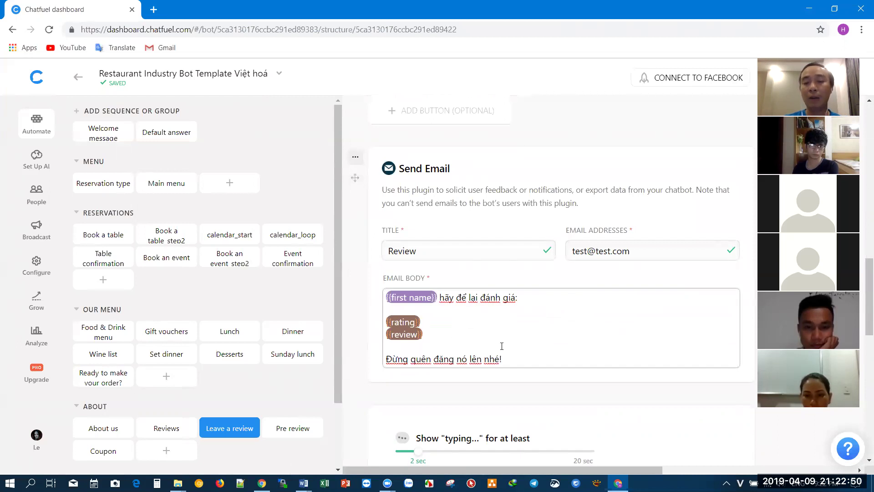
scroll(539, 308, "down", 8)
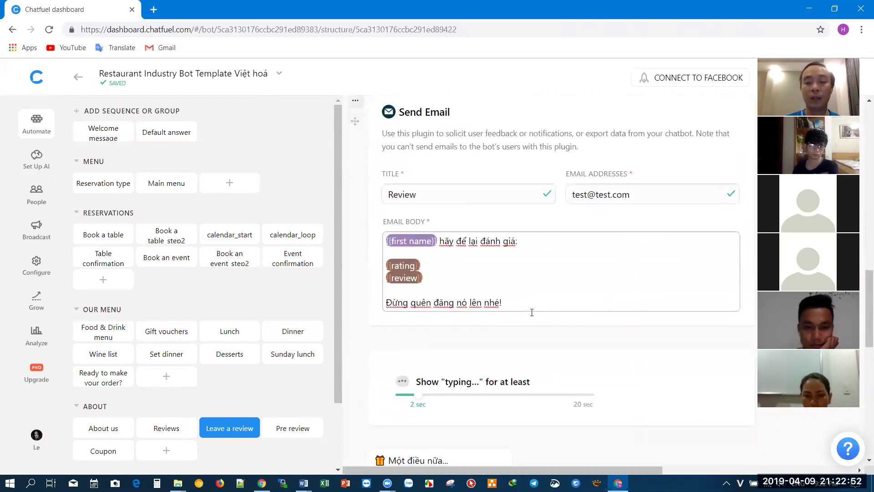
scroll(535, 319, "down", 3)
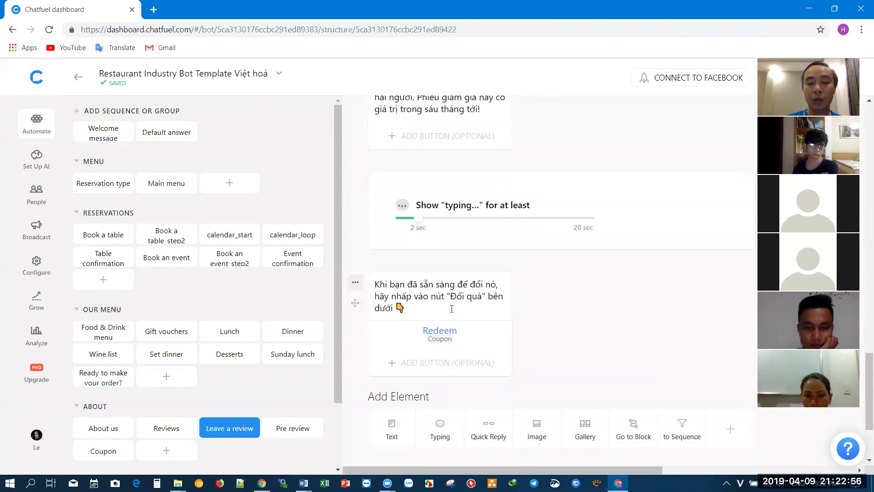
scroll(453, 301, "up", 2)
scroll(446, 364, "down", 4)
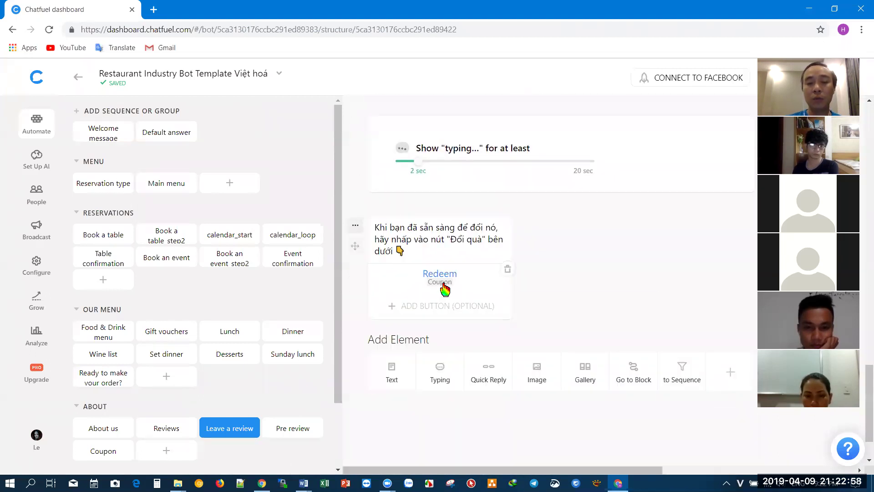
left_click(443, 279)
- Open the Coupon block and browse its email request, congratulations message and 50% OFF coupon card
left_click(360, 347)
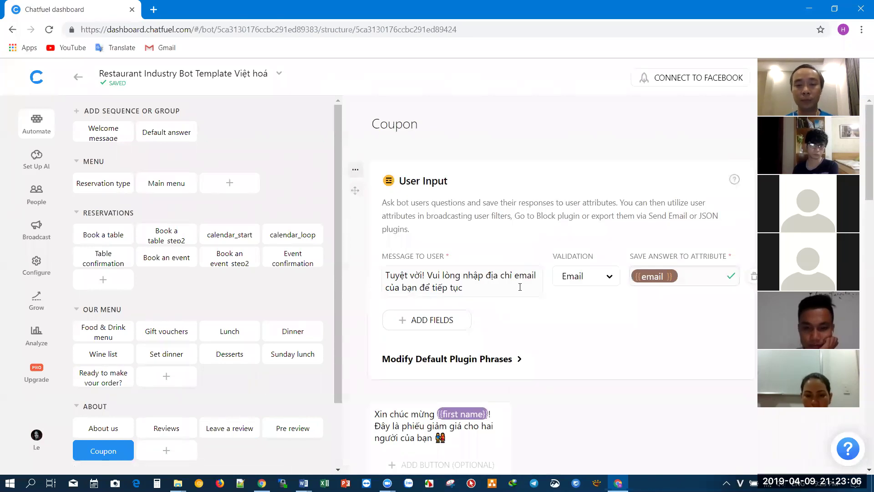
scroll(520, 287, "down", 5)
scroll(519, 293, "up", 3)
scroll(524, 293, "down", 1)
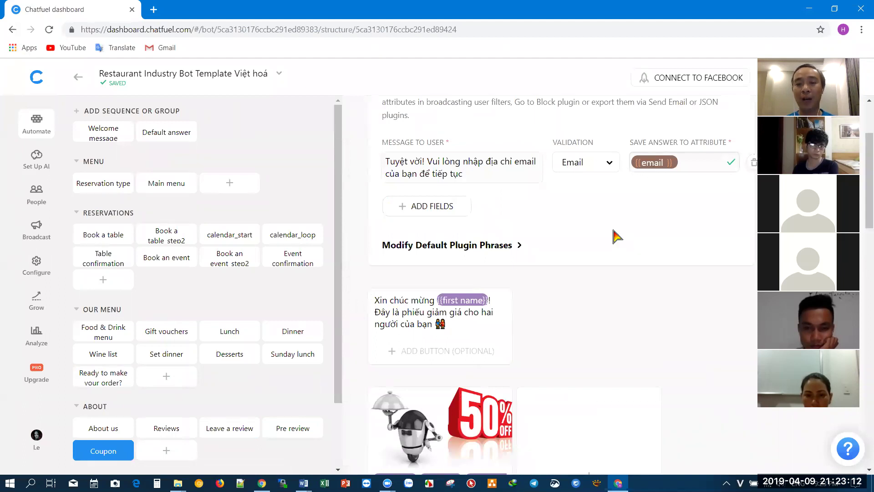
scroll(612, 241, "down", 4)
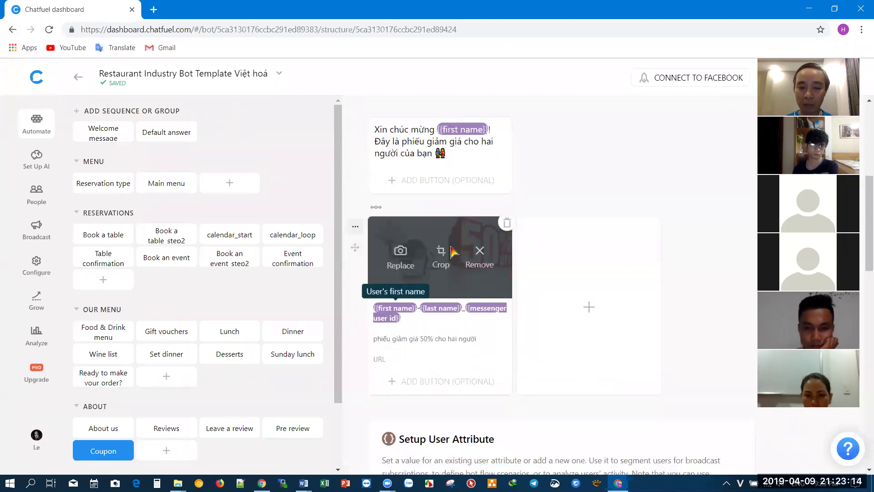
mouse_move(505, 266)
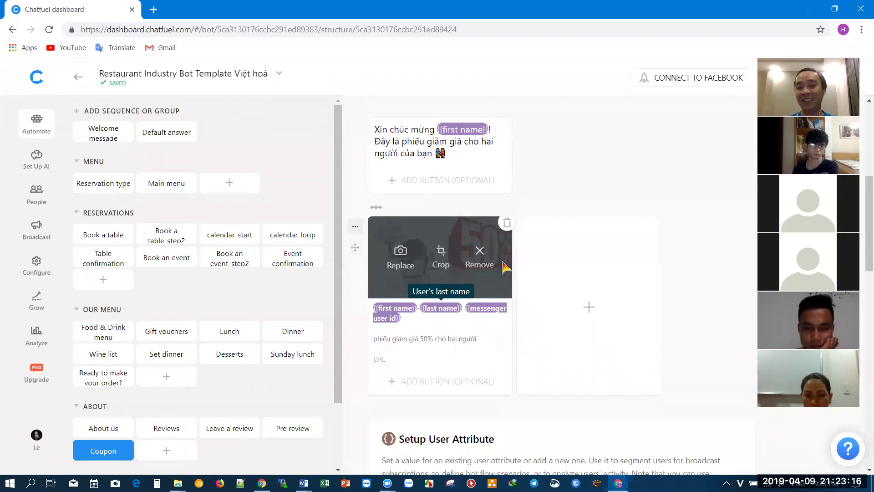
scroll(505, 266, "up", 7)
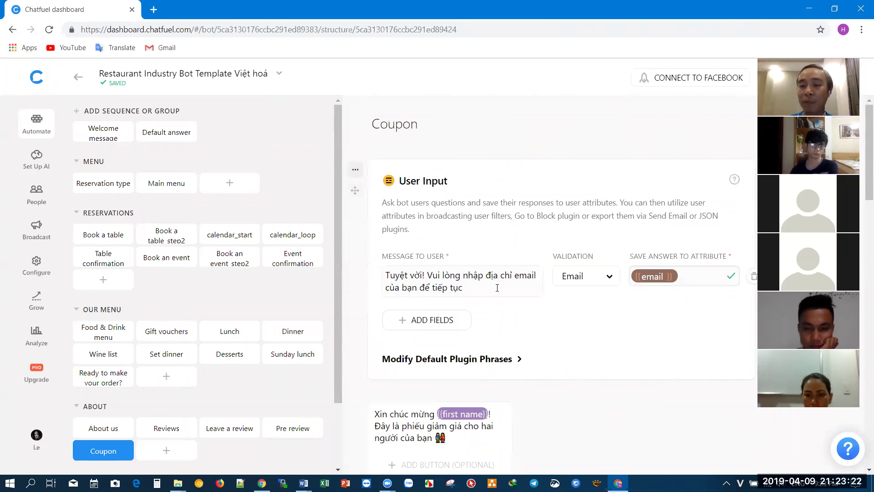
scroll(497, 288, "down", 3)
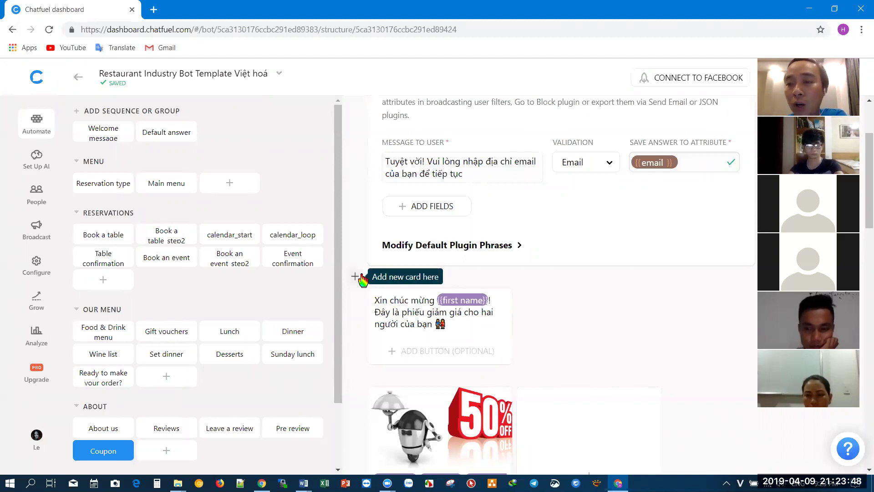
- Clear the 'yes' value of the Generated_discount user attribute in the Coupon block
scroll(610, 282, "down", 2)
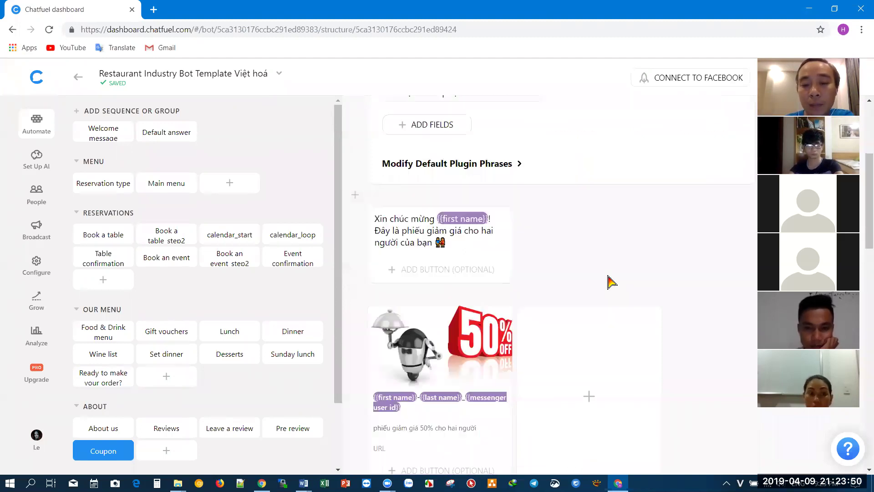
scroll(610, 282, "down", 8)
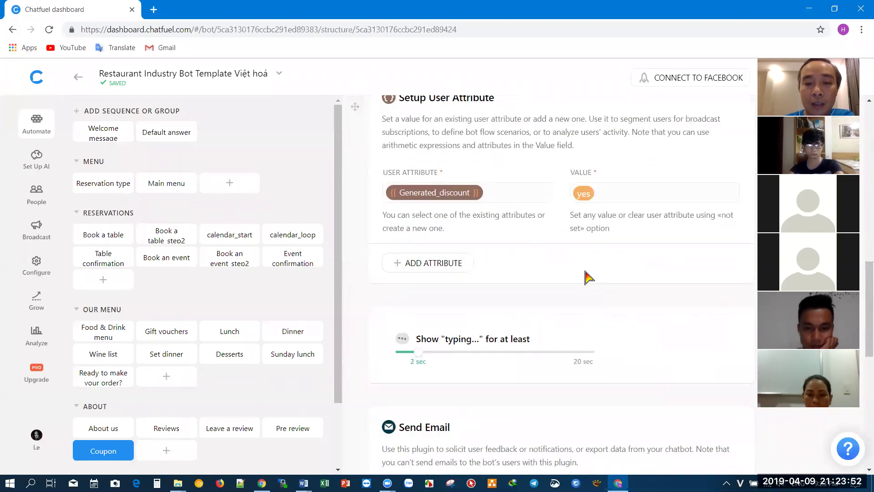
left_click_drag(572, 196, 584, 207)
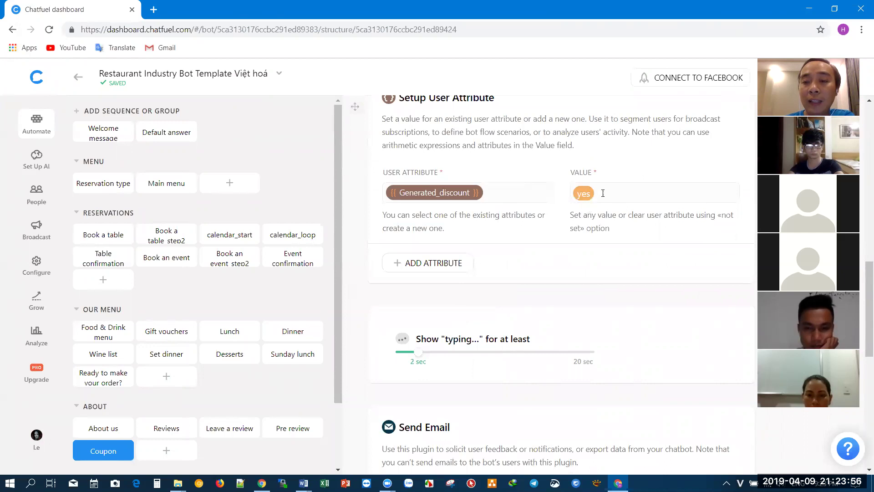
key("BackSpace")
scroll(560, 209, "down", 5)
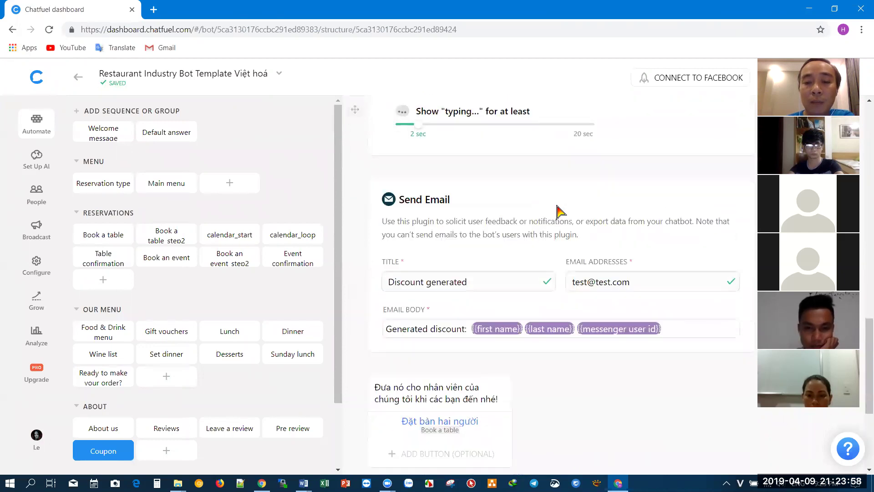
scroll(449, 201, "down", 2)
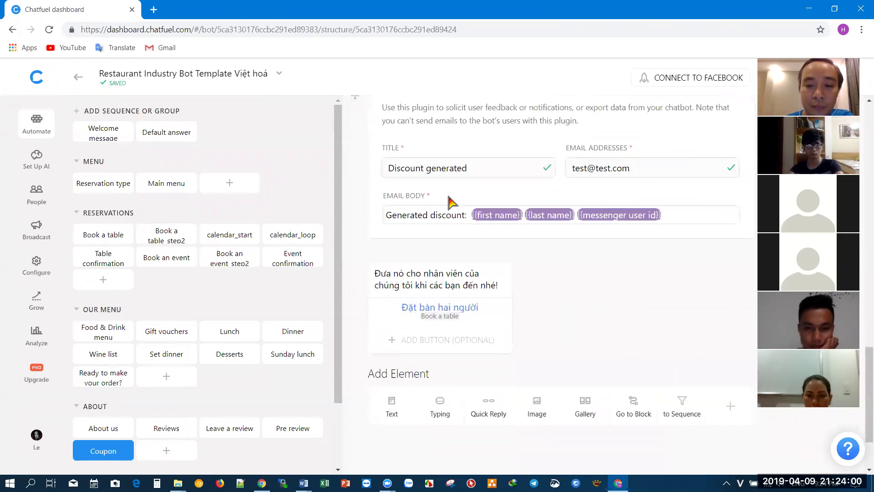
left_click(427, 279)
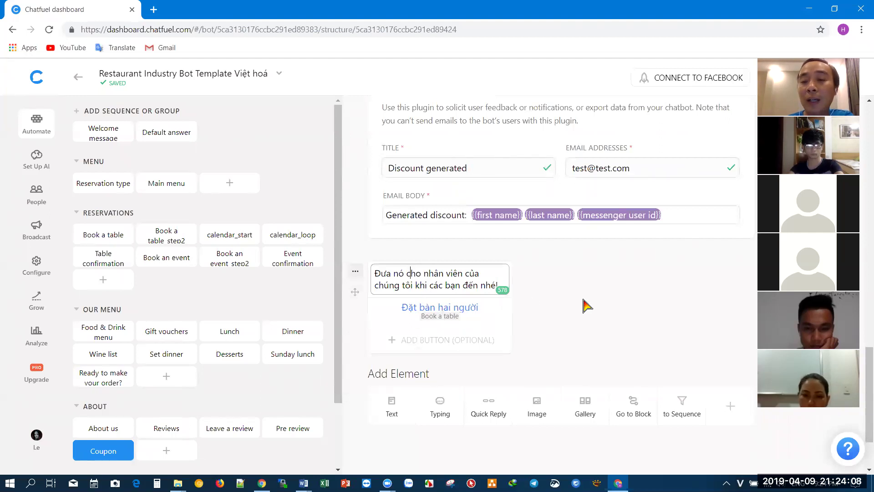
scroll(581, 305, "up", 9)
scroll(584, 303, "up", 5)
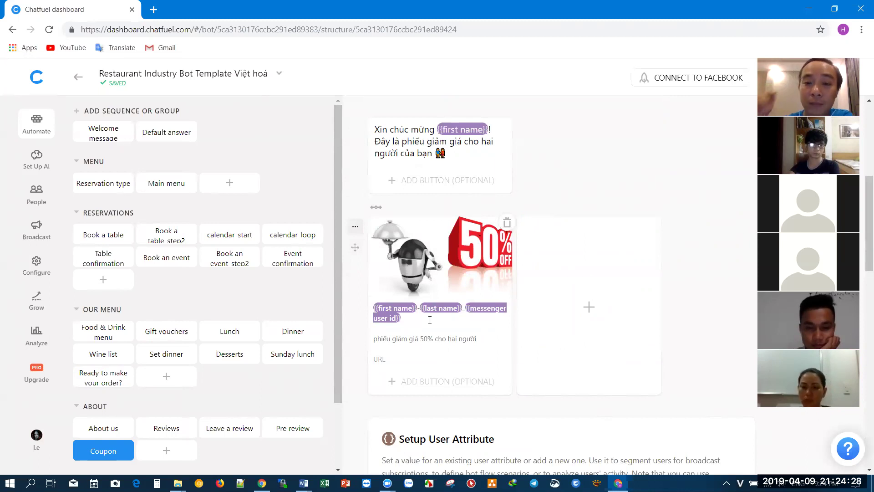
scroll(429, 319, "down", 10)
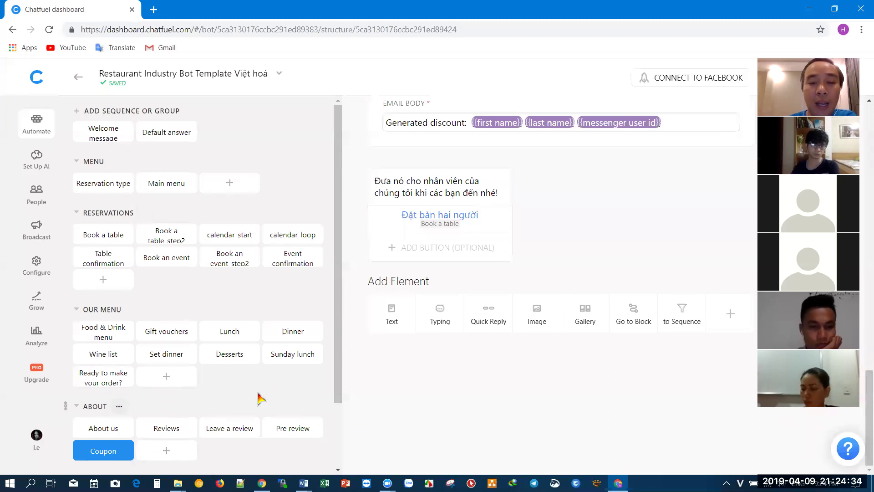
- Open About us, then Welcome message, and check where the Xem các lựa chọn reply leads
left_click(96, 428)
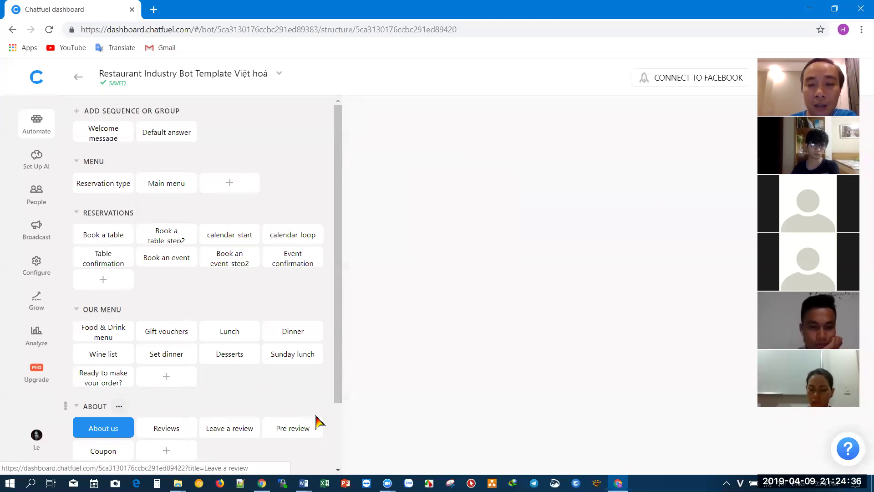
left_click(100, 135)
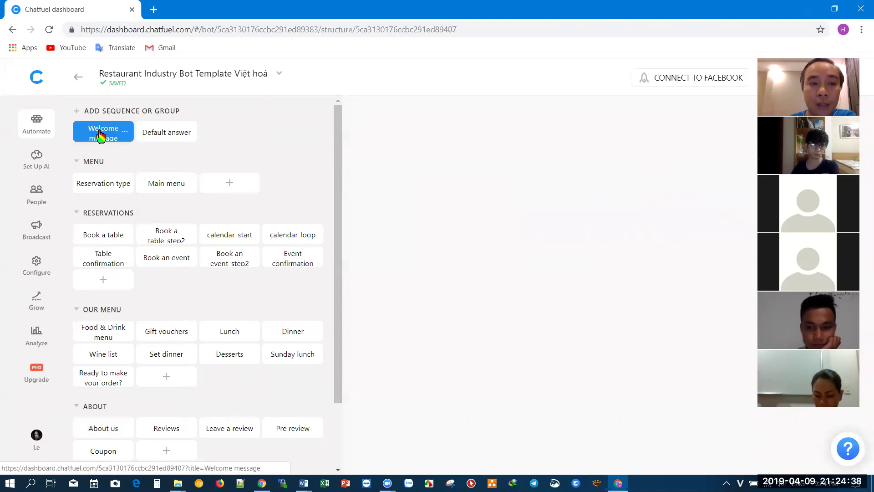
scroll(503, 310, "down", 7)
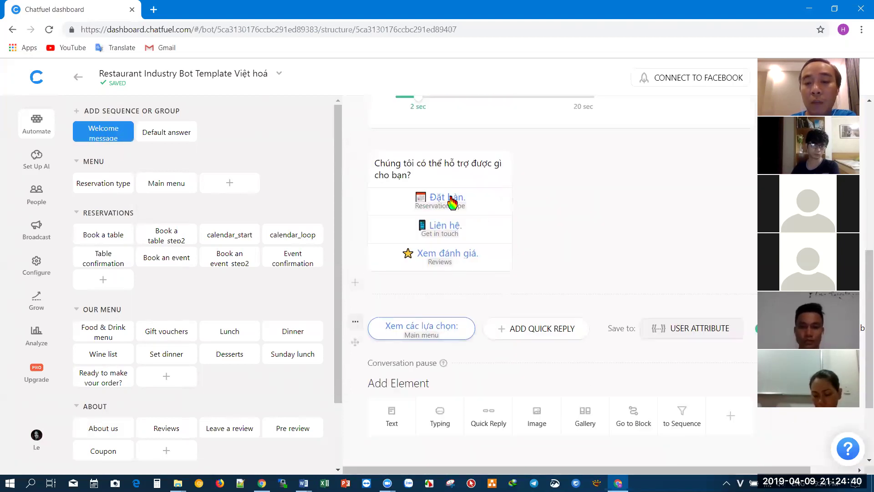
left_click(426, 331)
- Open the Main menu block and scroll through its gallery cards
left_click(400, 374)
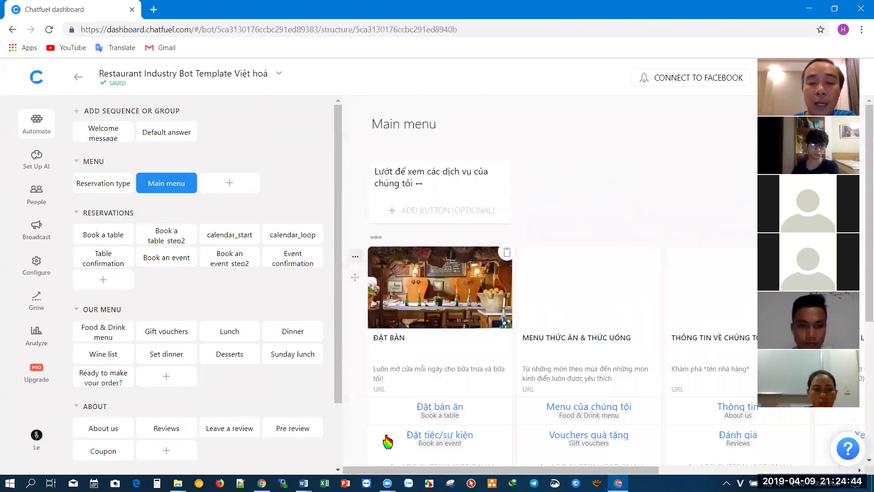
left_click_drag(535, 474, 409, 359)
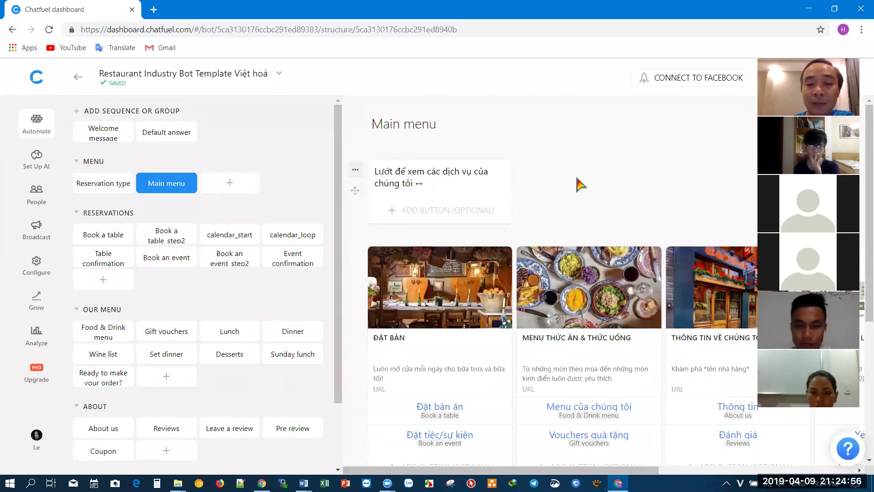
scroll(577, 180, "down", 1)
left_click_drag(610, 470, 584, 453)
scroll(508, 451, "right", 5)
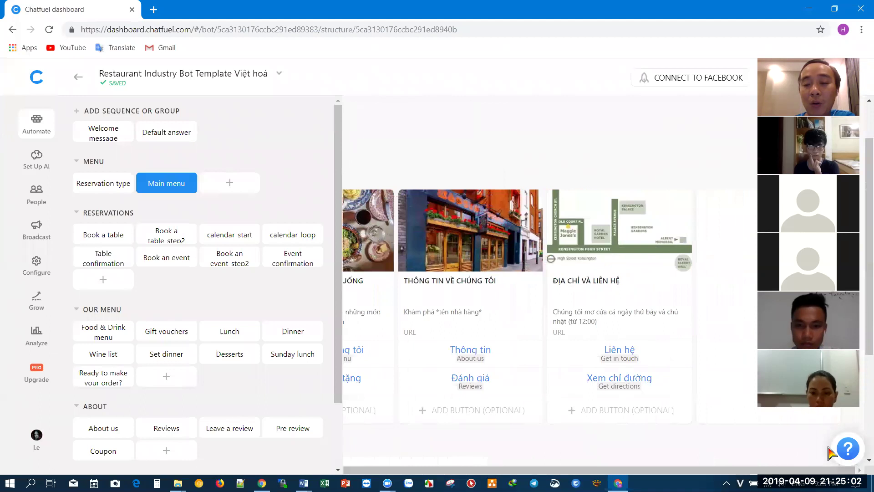
- Check the linked blocks of the Liên hệ, Xem chỉ đường, Đánh giá and Thông tin buttons
left_click(627, 356)
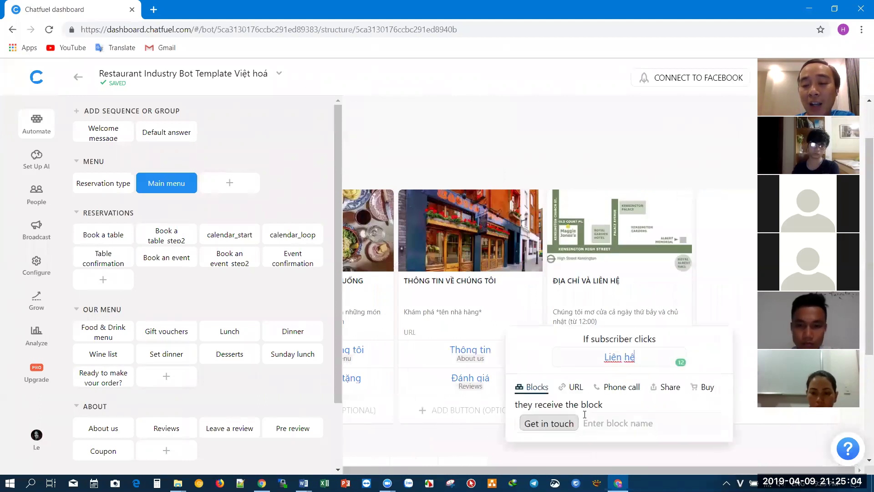
left_click(684, 453)
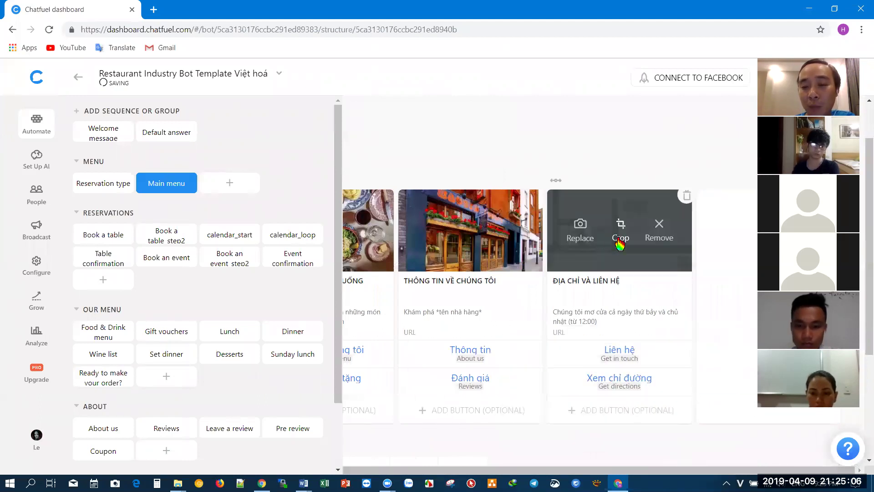
left_click(628, 382)
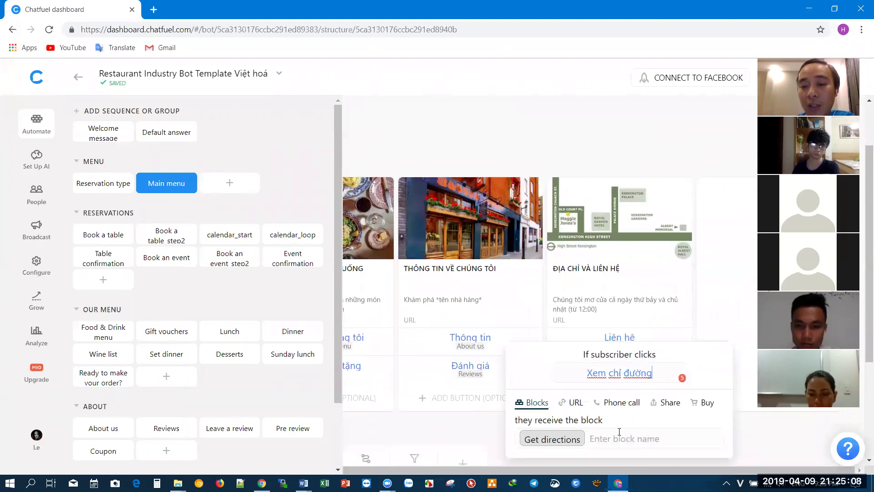
left_click(486, 435)
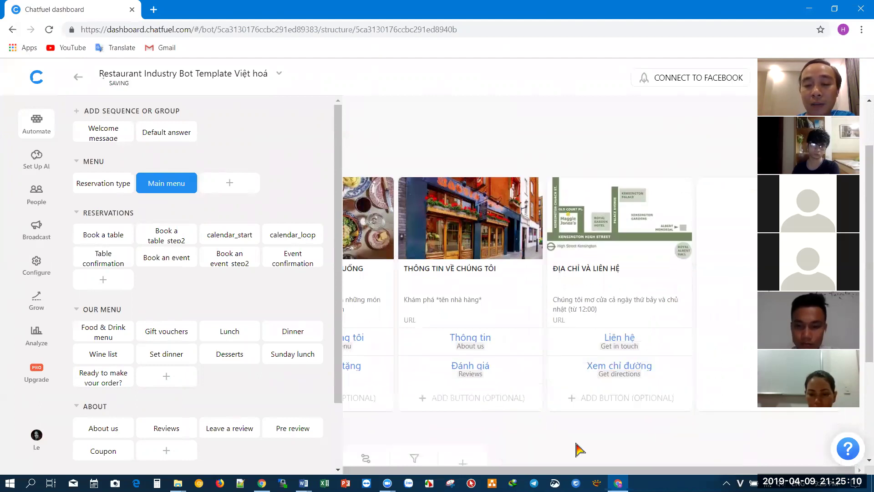
scroll(596, 475, "left", 3)
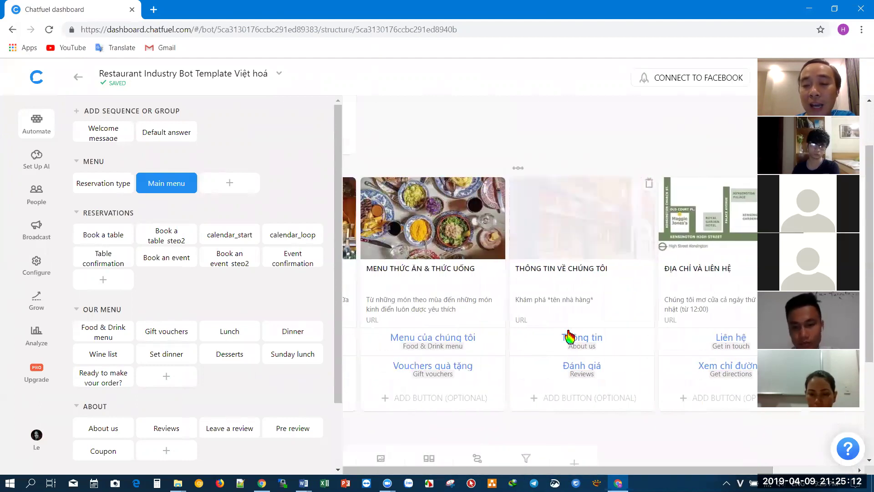
left_click(577, 367)
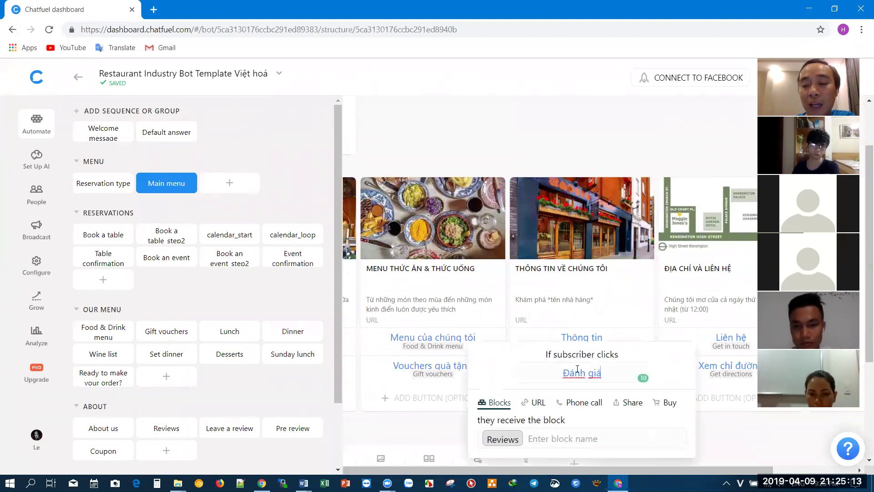
left_click(744, 439)
left_click(588, 347)
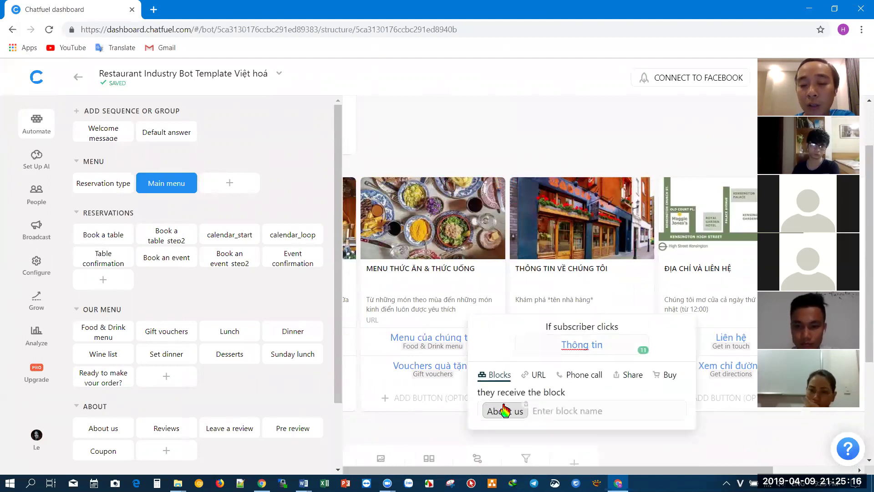
left_click(523, 150)
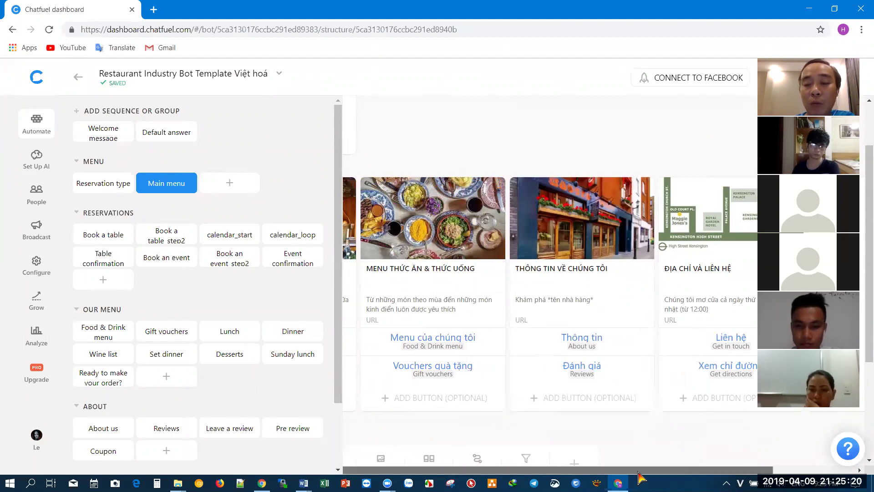
- Check the Vouchers quà tặng and Menu của chúng tôi button links, ending on Vouchers quà tặng
scroll(639, 476, "left", 2)
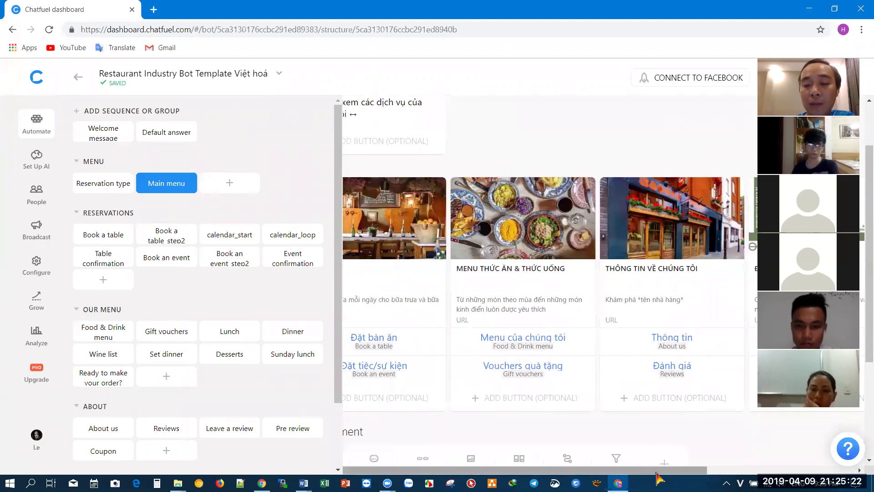
scroll(591, 476, "left", 2)
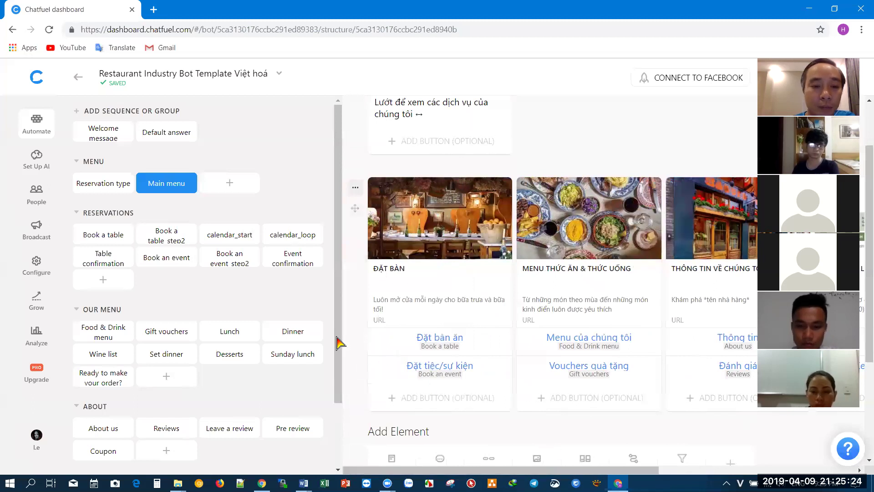
left_click(573, 370)
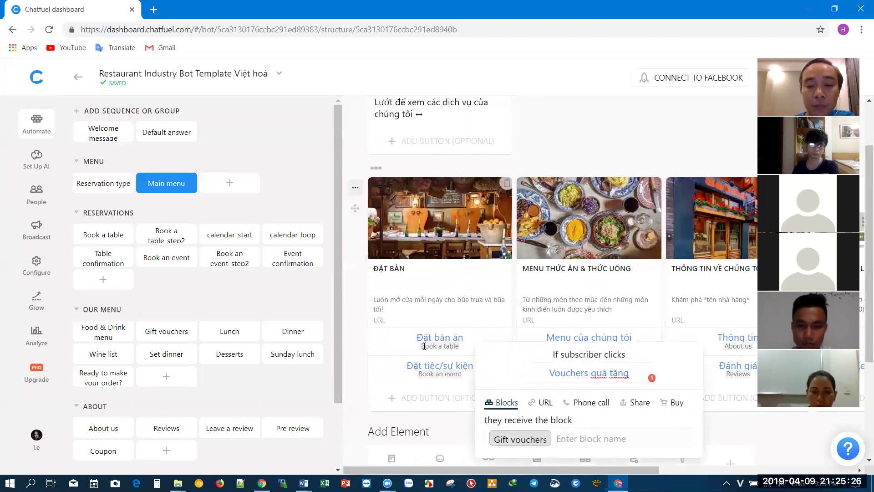
left_click(446, 354)
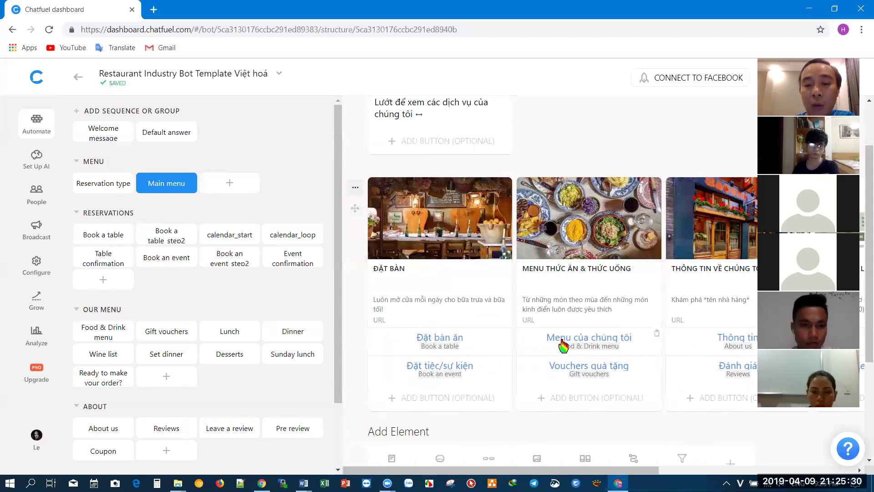
left_click(587, 343)
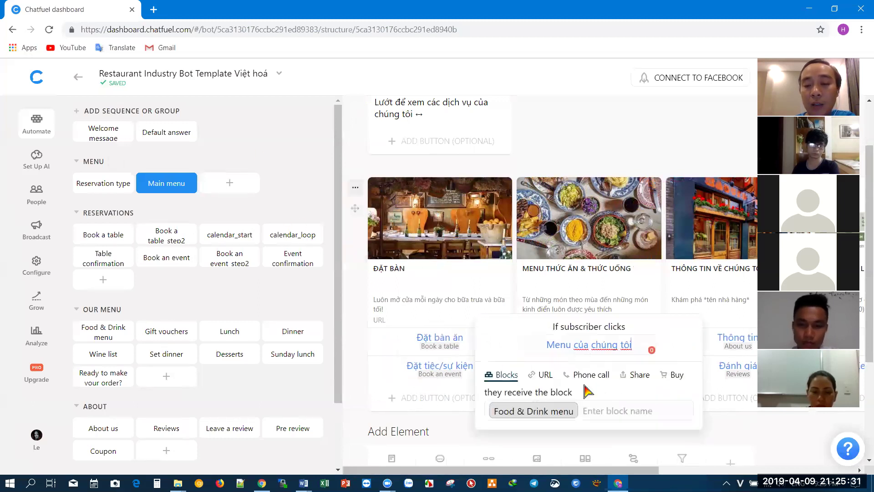
left_click(615, 142)
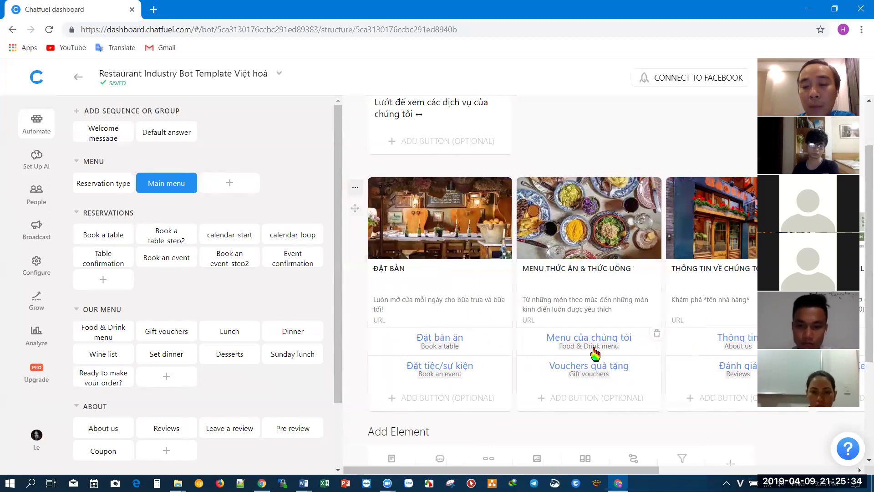
left_click(592, 368)
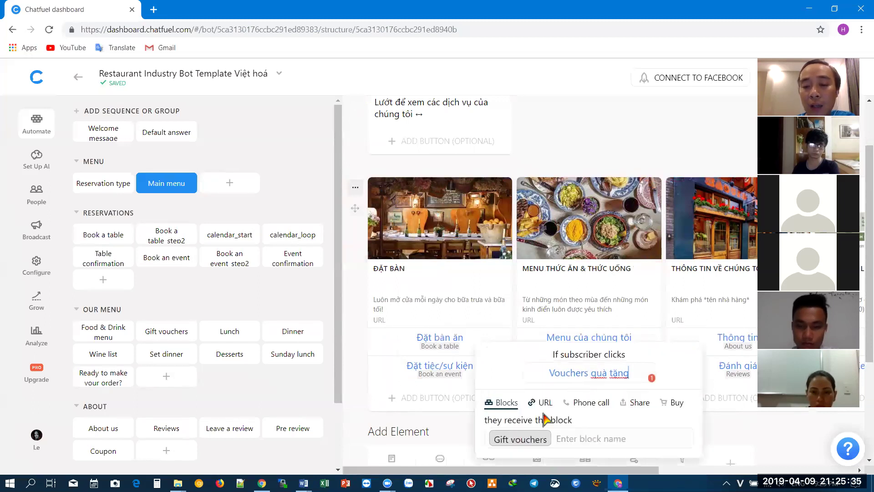
left_click(527, 439)
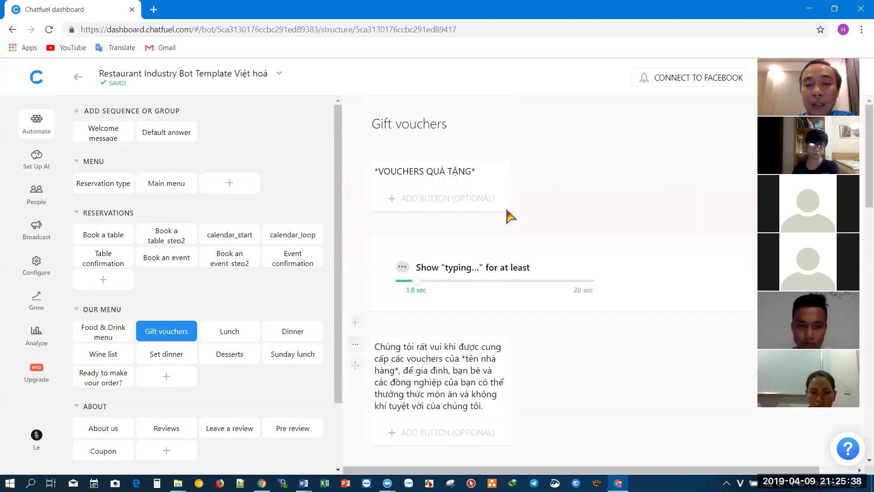
scroll(542, 273, "down", 12)
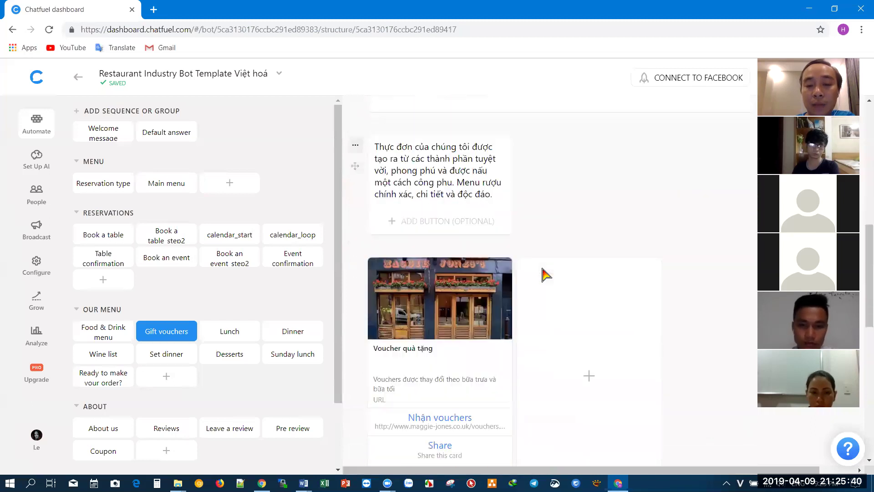
scroll(544, 274, "down", 1)
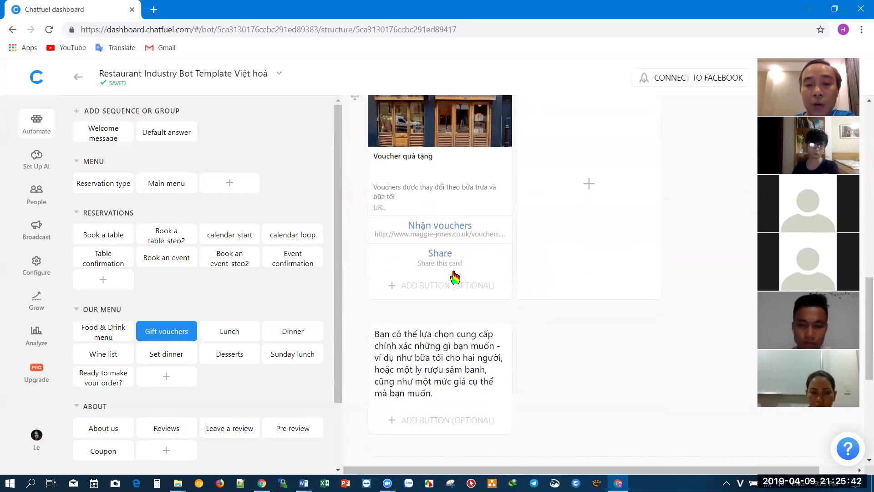
left_click(456, 228)
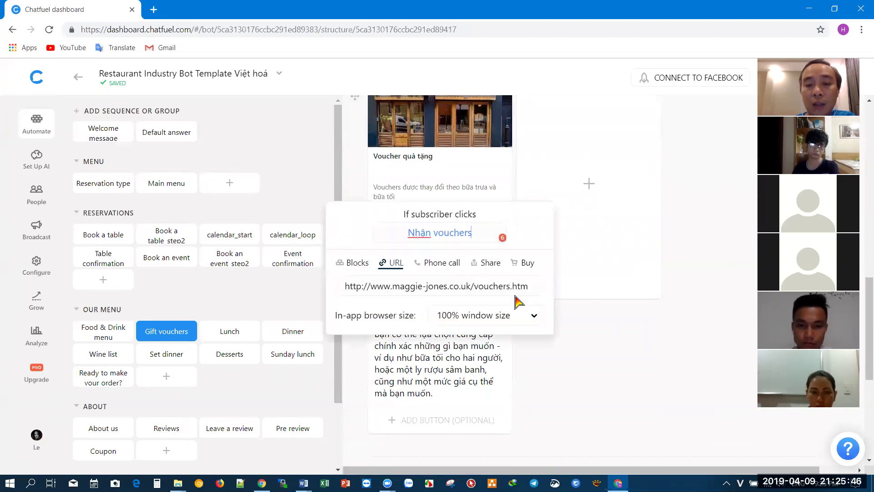
left_click_drag(530, 285, 337, 281)
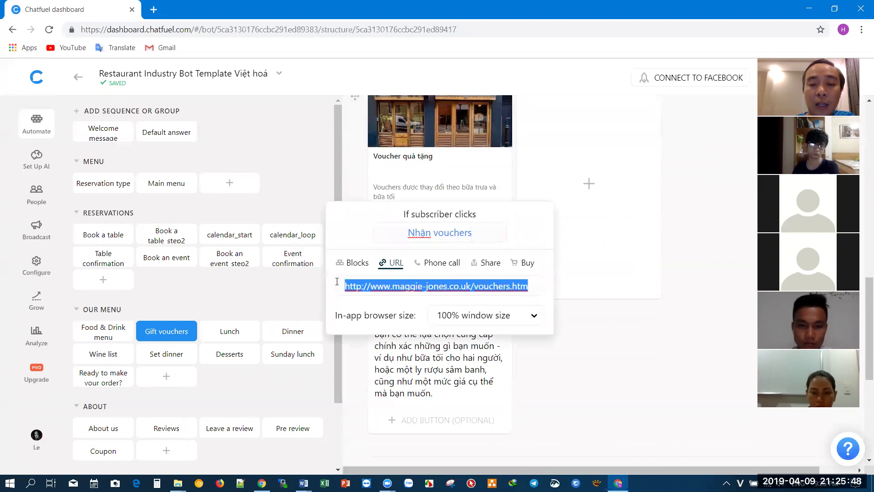
left_click(656, 364)
- Edit the Nhận vouchers button's voucher page address, save the card, and display the link again
scroll(463, 305, "up", 1)
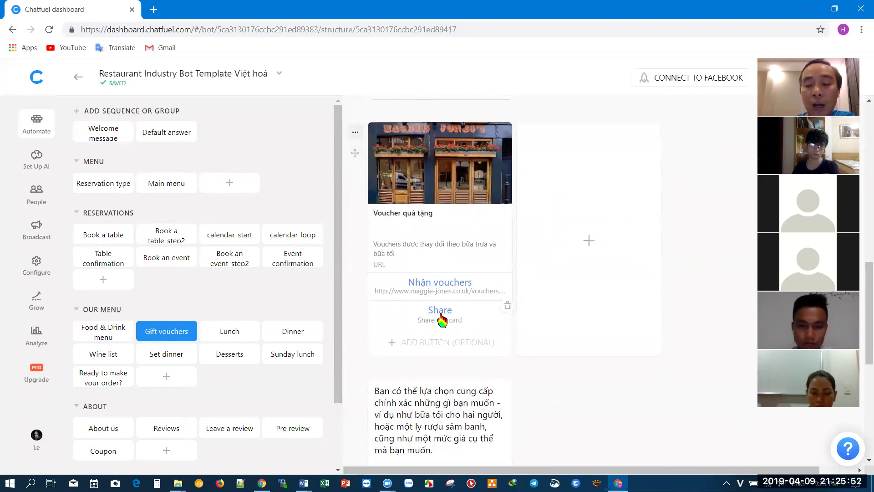
scroll(521, 269, "up", 1)
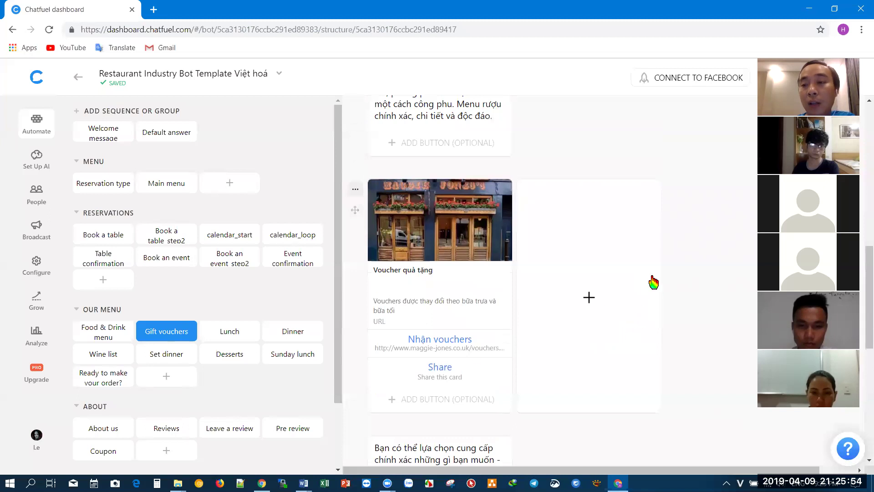
left_click(448, 348)
left_click(418, 401)
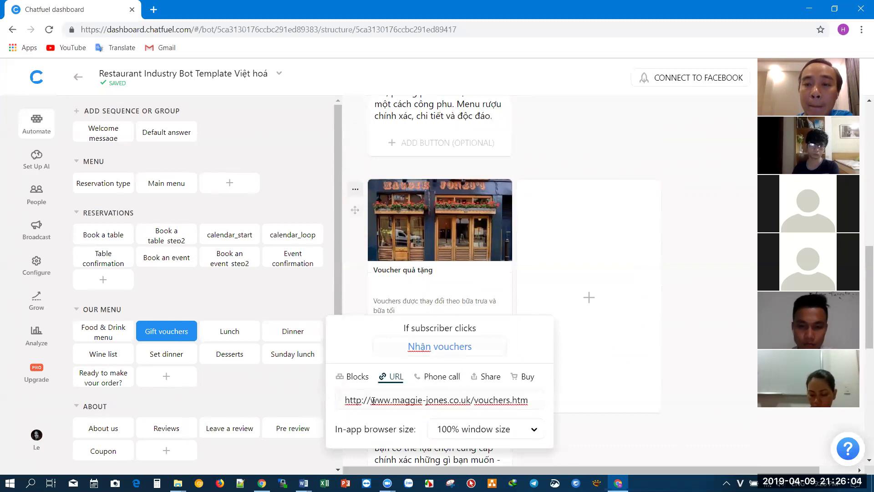
left_click(681, 178)
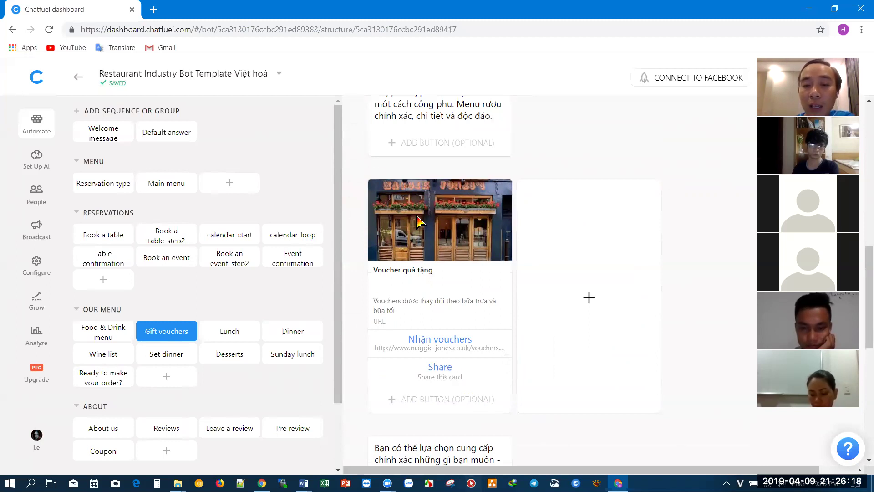
scroll(417, 350, "down", 1)
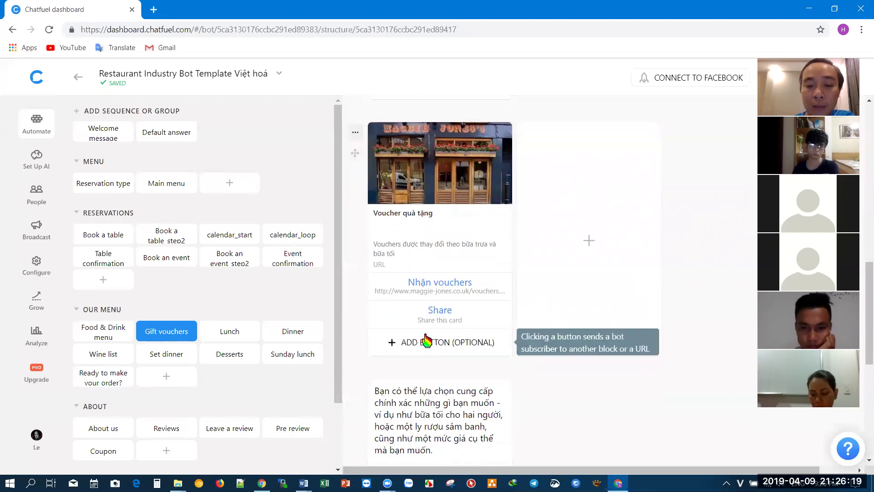
left_click(428, 292)
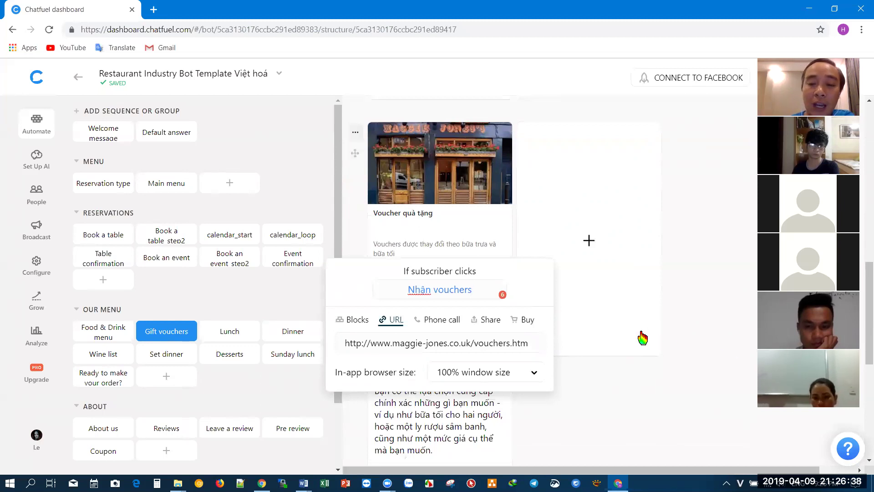
- Follow the Gift vouchers block's Menu chính quick reply back to the Main menu gallery
left_click(680, 207)
scroll(682, 208, "down", 5)
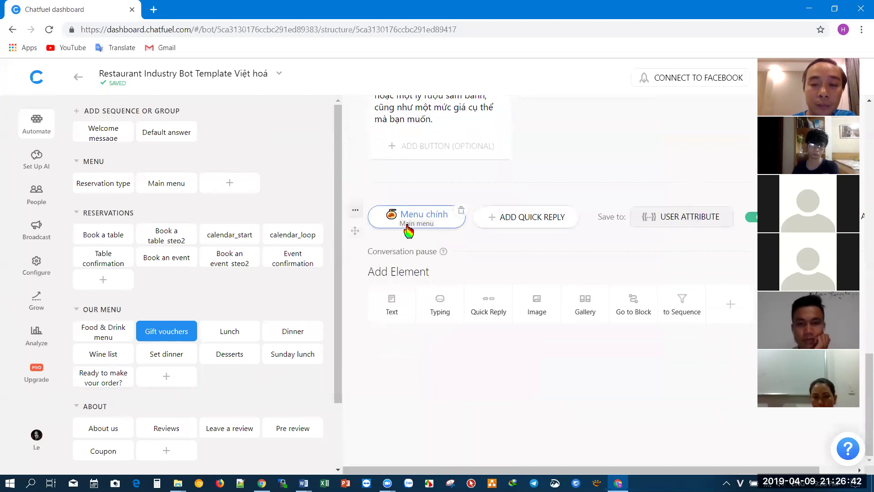
left_click(409, 221)
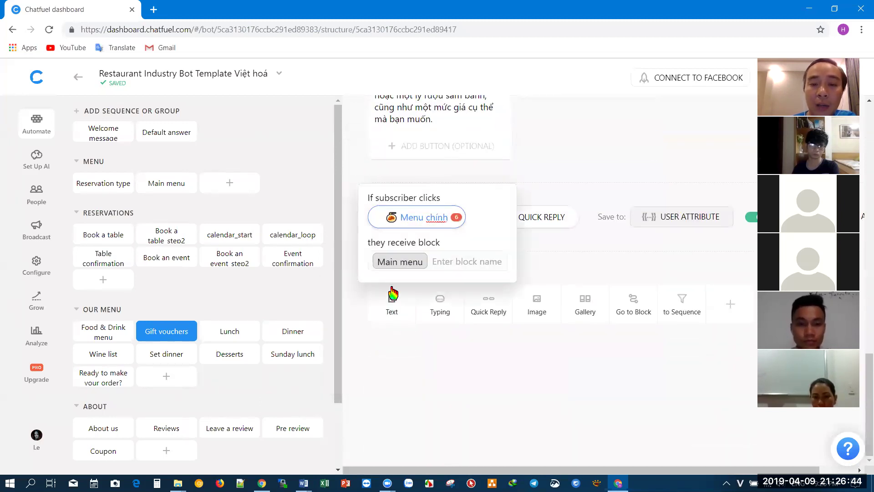
left_click(402, 261)
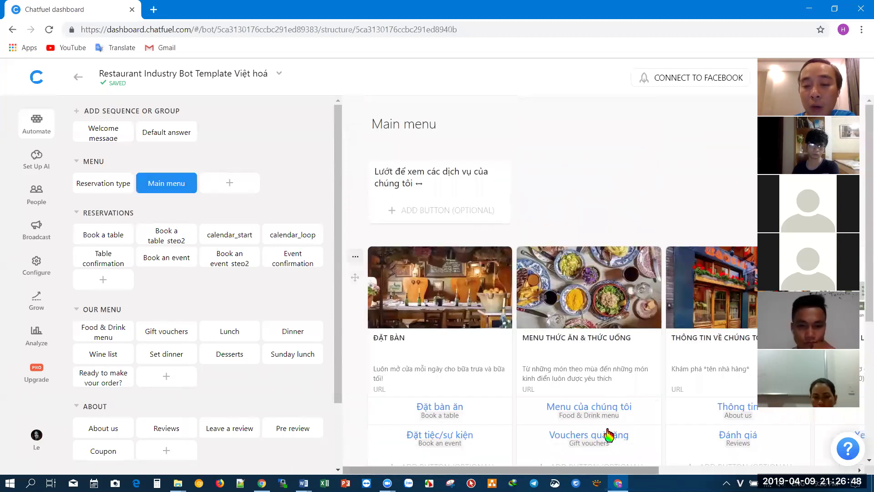
scroll(539, 409, "down", 4)
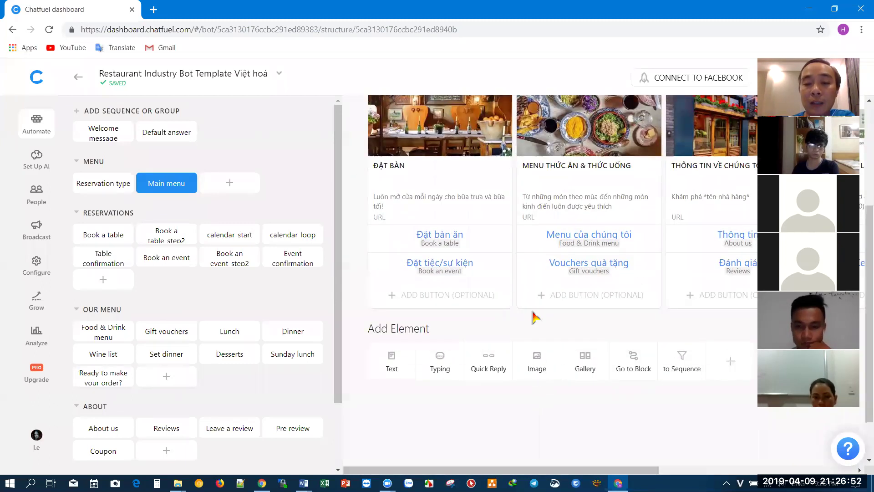
- Open Food & Drink menu via Menu của chúng tôi, browse its cards, and check the lunch Xem menu link
left_click(578, 234)
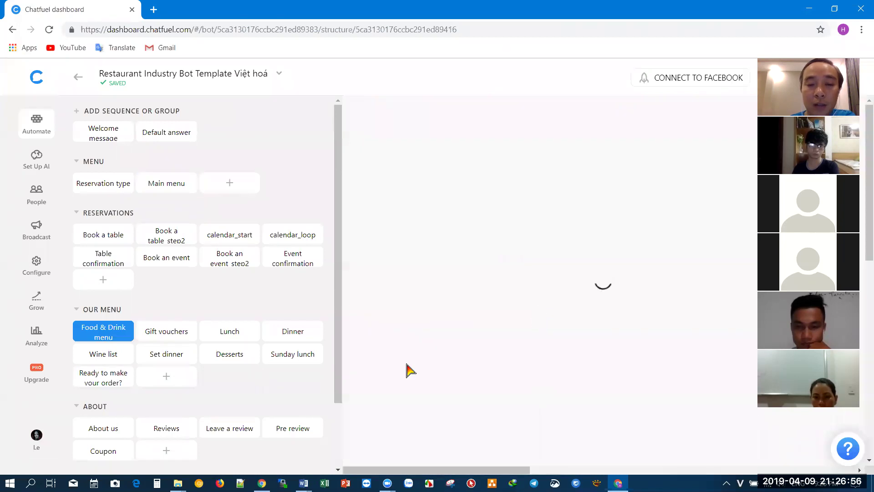
scroll(567, 196, "down", 6)
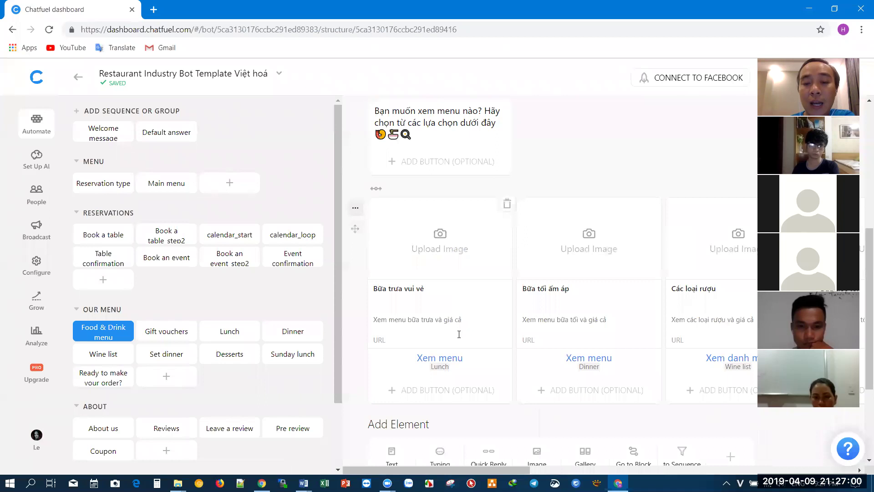
scroll(473, 476, "right", 10)
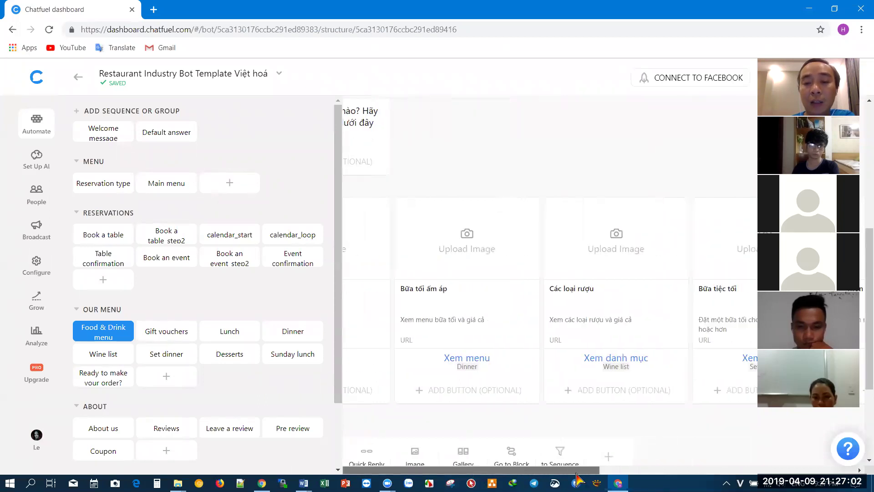
scroll(408, 304, "left", 10)
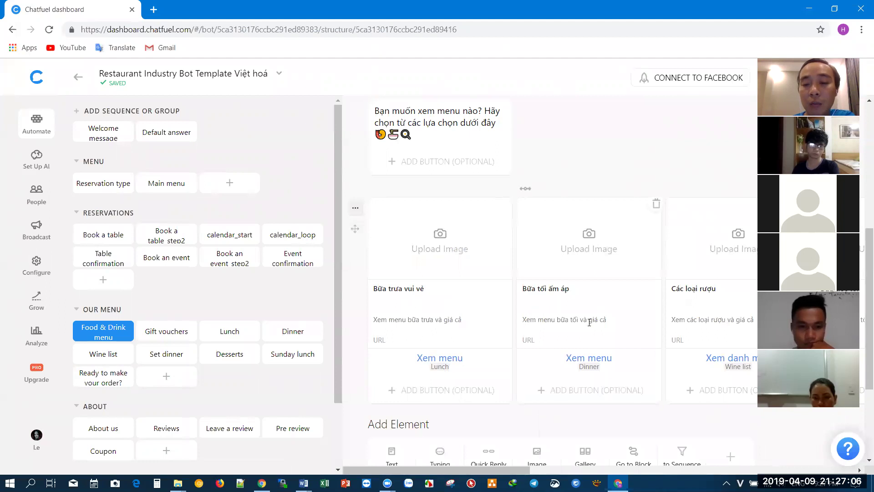
scroll(630, 475, "right", 4)
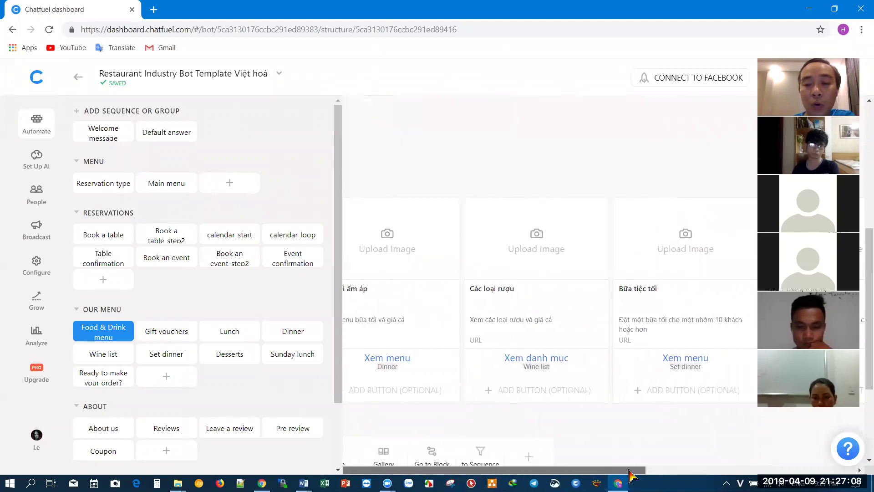
scroll(631, 475, "right", 4)
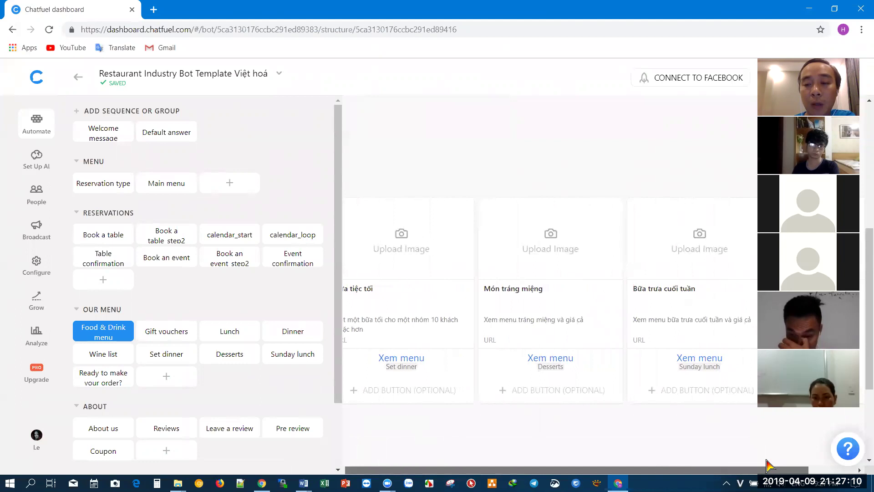
scroll(767, 461, "right", 2)
scroll(796, 462, "left", 10)
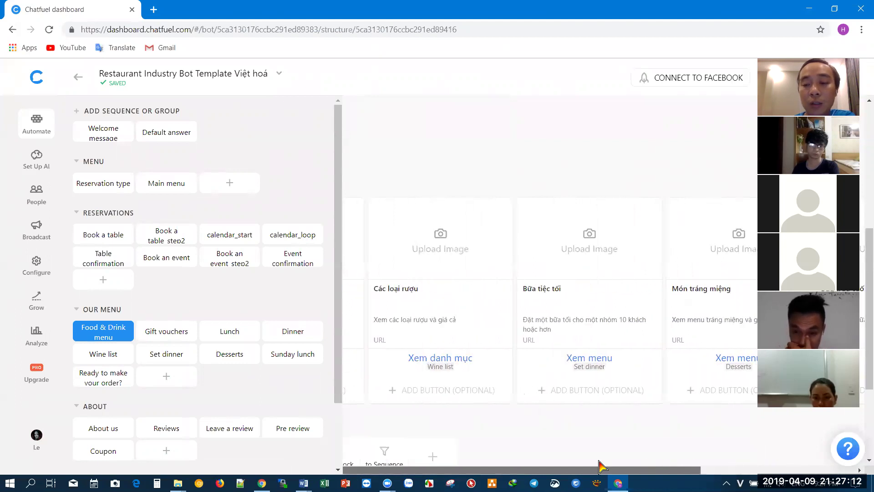
left_click(446, 360)
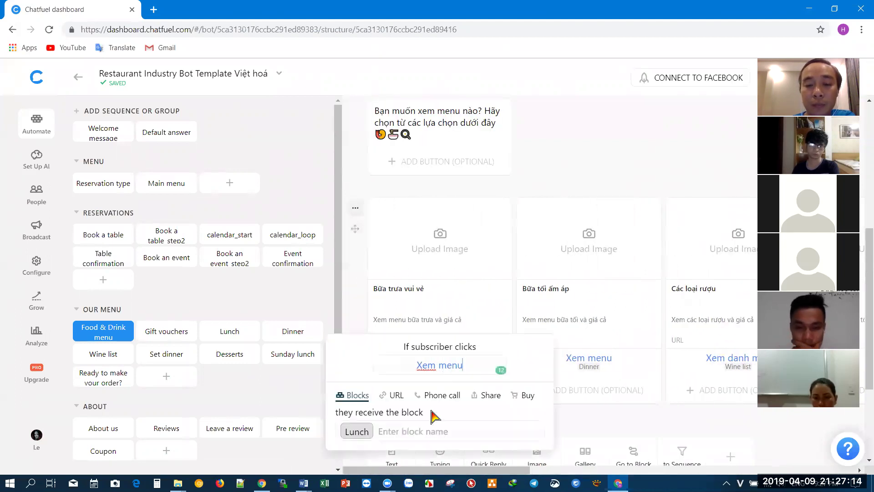
- Open the Lunch block and inspect its Download PDF button's lunch-menu PDF link
left_click(358, 432)
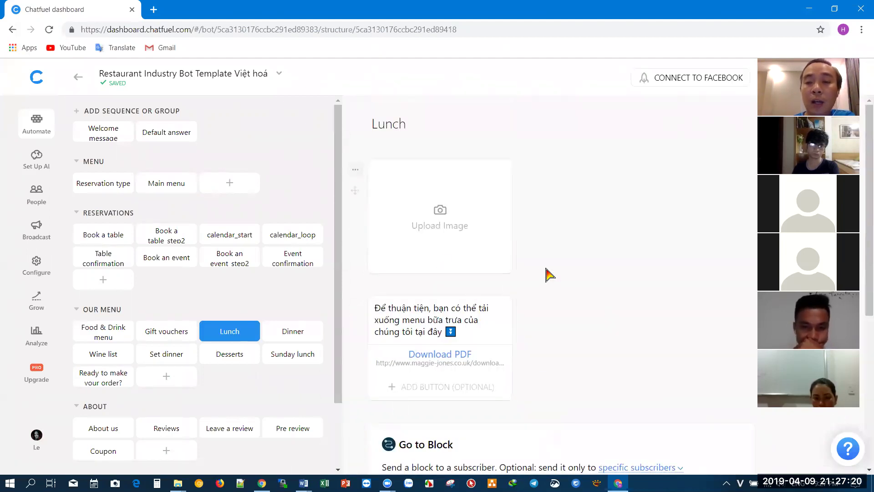
scroll(546, 274, "down", 3)
scroll(547, 273, "up", 3)
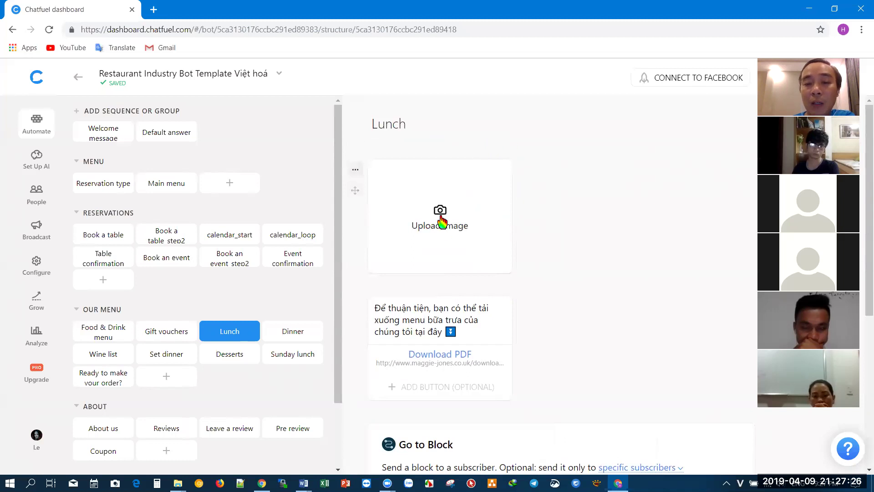
left_click(438, 362)
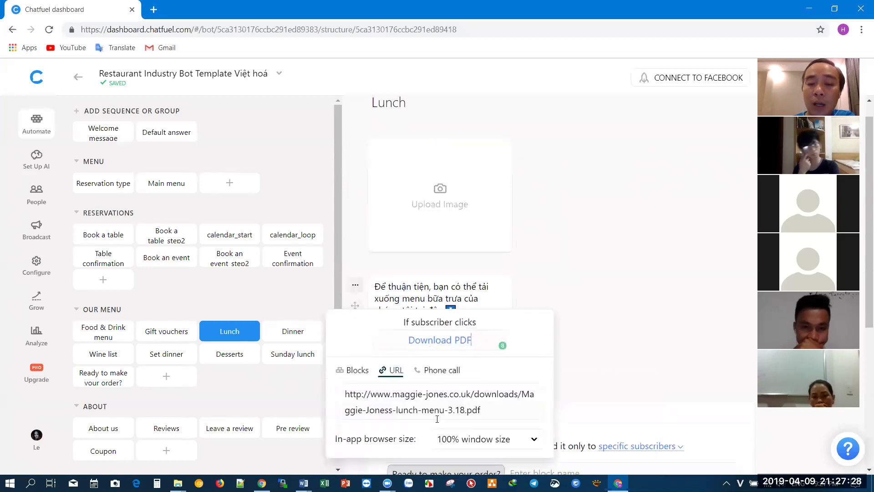
left_click(429, 410)
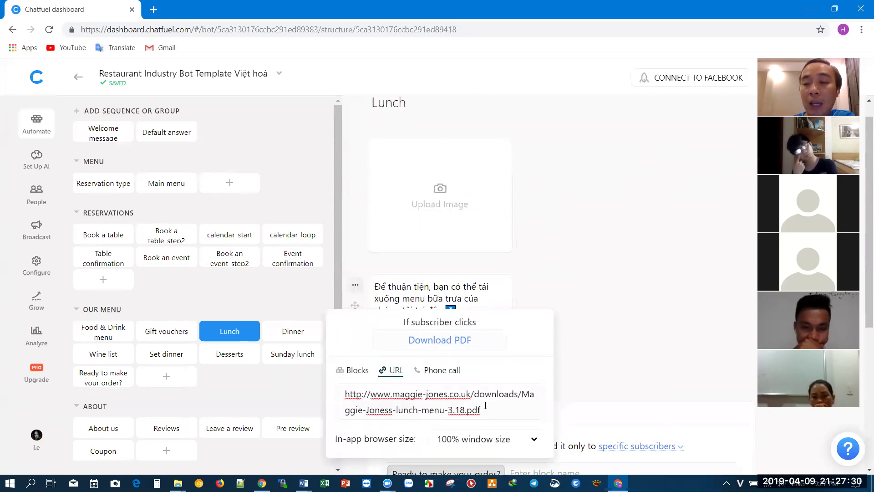
left_click(596, 280)
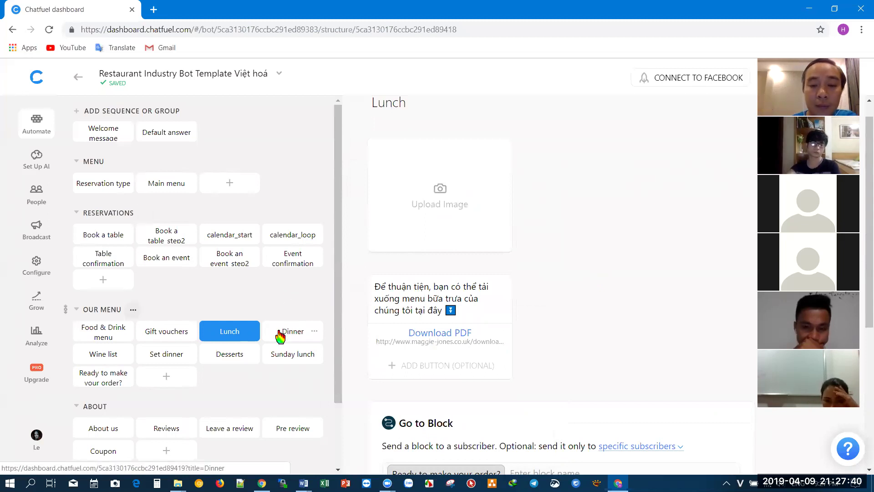
scroll(280, 336, "down", 2)
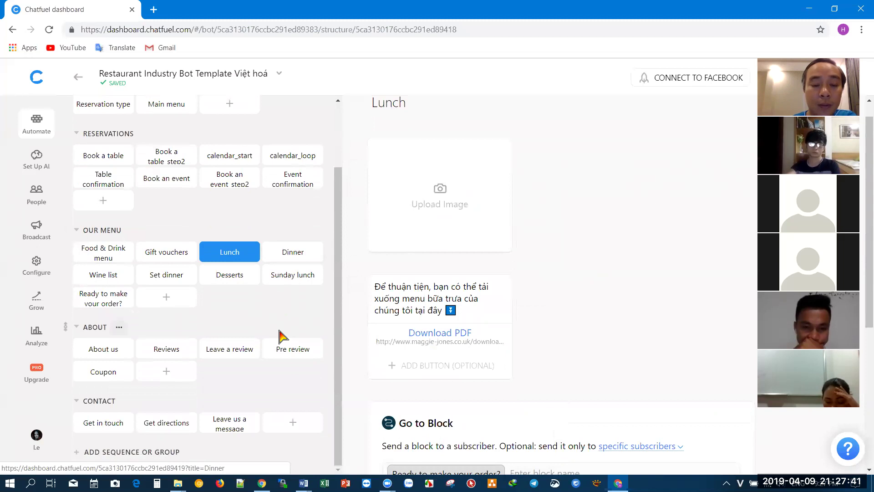
left_click(289, 259)
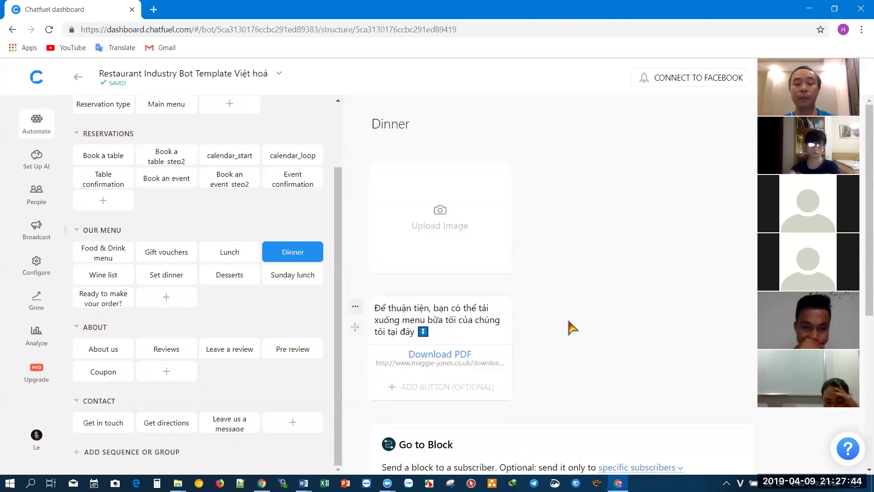
scroll(572, 327, "down", 3)
scroll(572, 327, "down", 2)
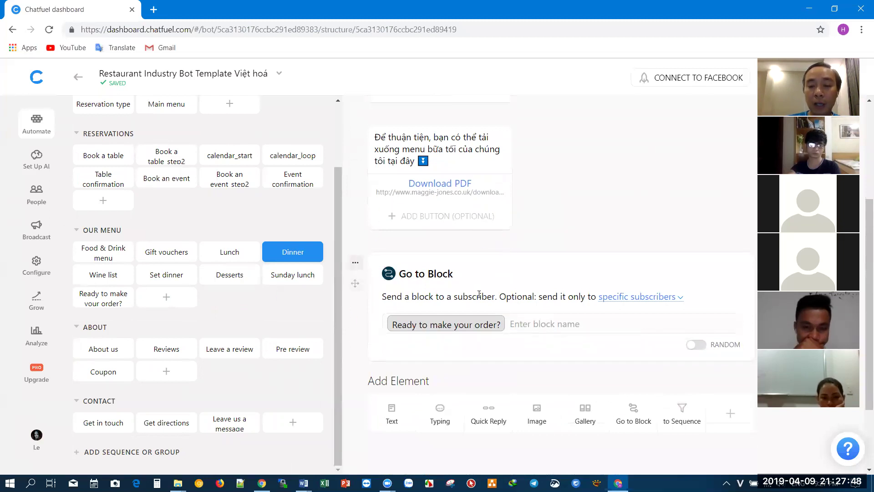
scroll(479, 294, "up", 2)
left_click(220, 252)
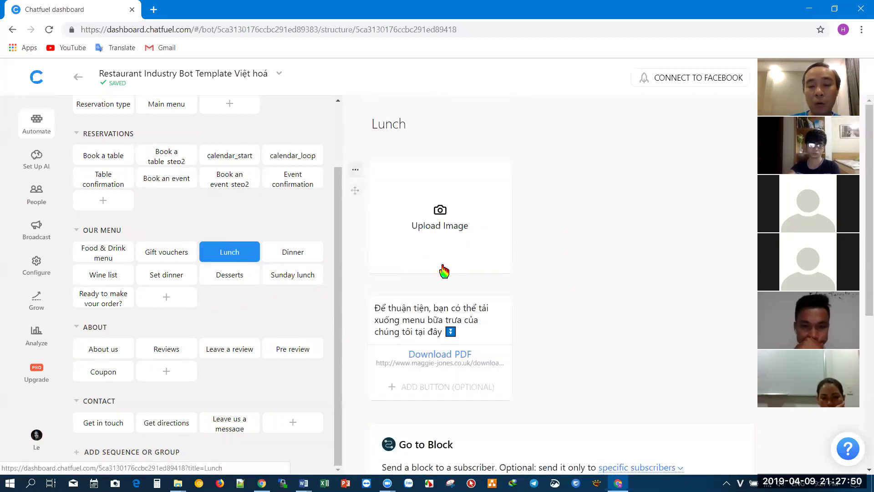
scroll(432, 273, "down", 5)
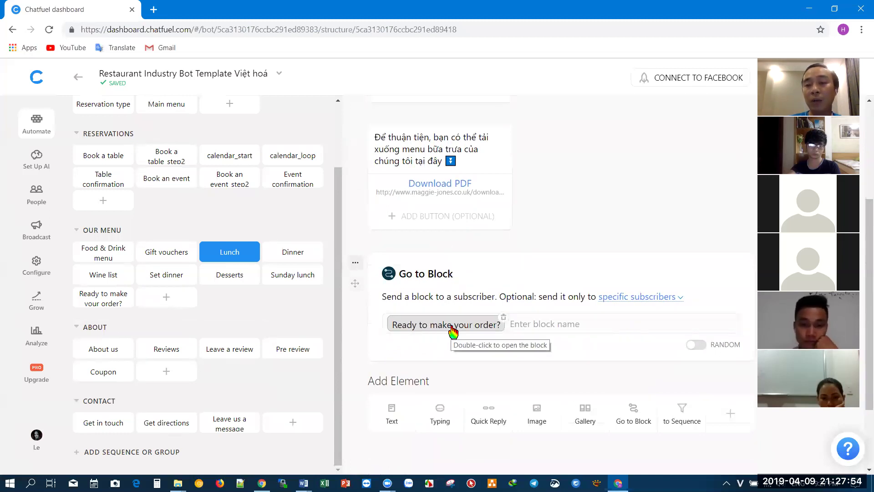
- Review the Ready to make your order? block's question and Đặt một bàn ăn reply, then return to the bots list
double_click(453, 325)
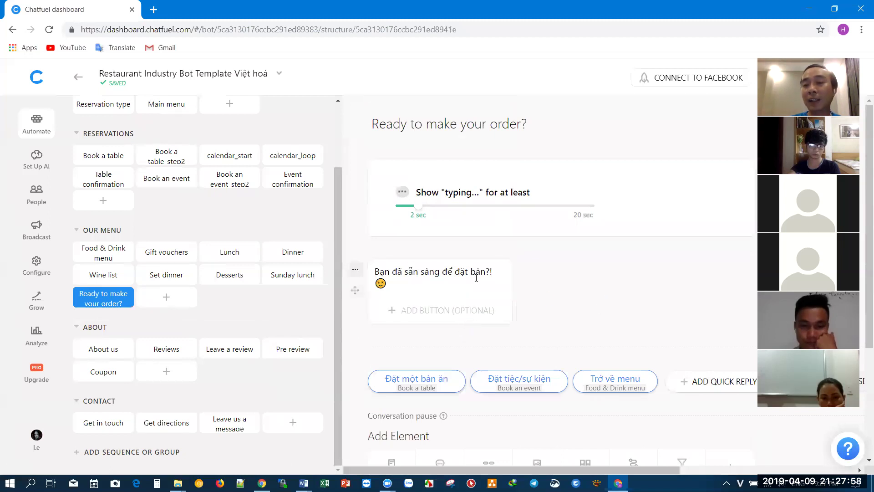
left_click_drag(495, 269, 377, 273)
left_click(597, 267)
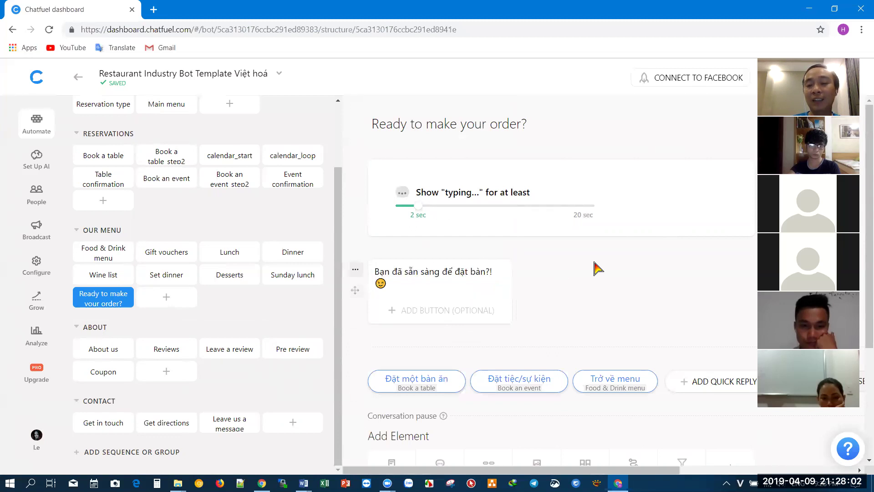
scroll(594, 267, "down", 3)
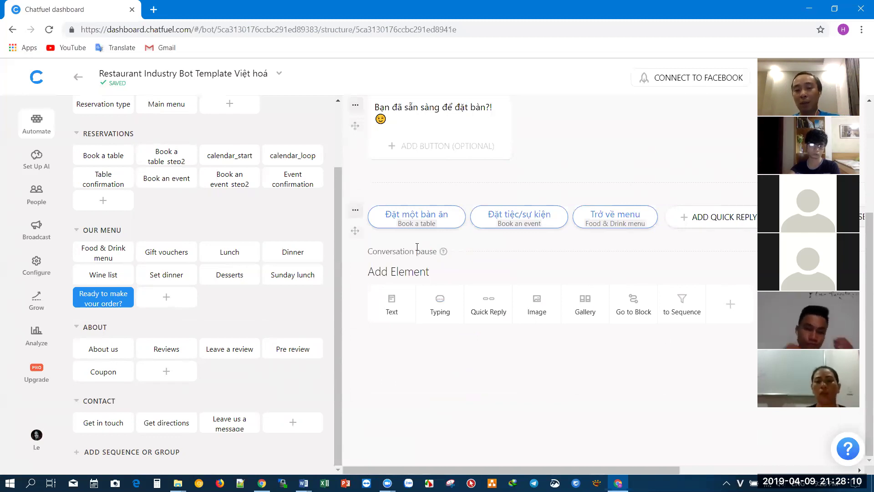
left_click(425, 228)
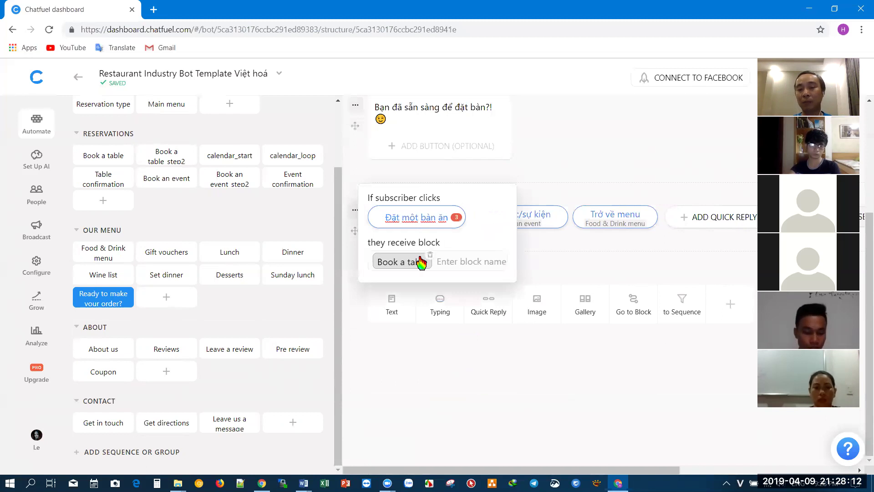
left_click(554, 250)
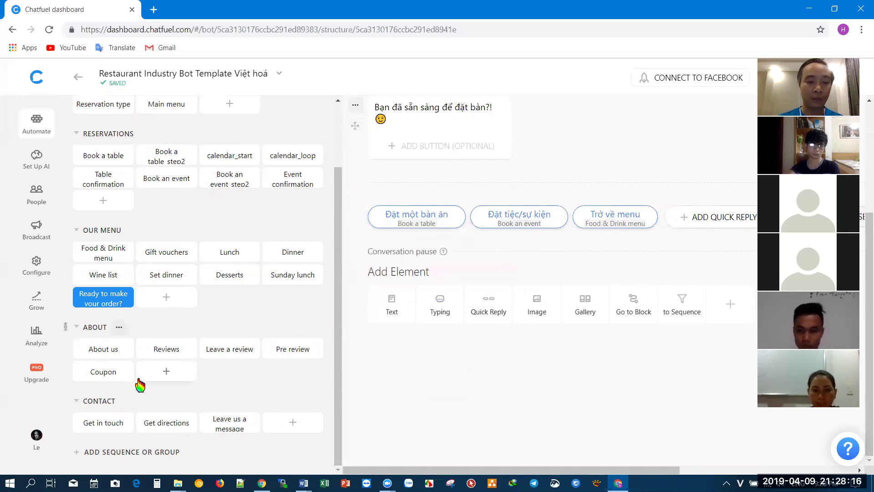
scroll(205, 361, "up", 2)
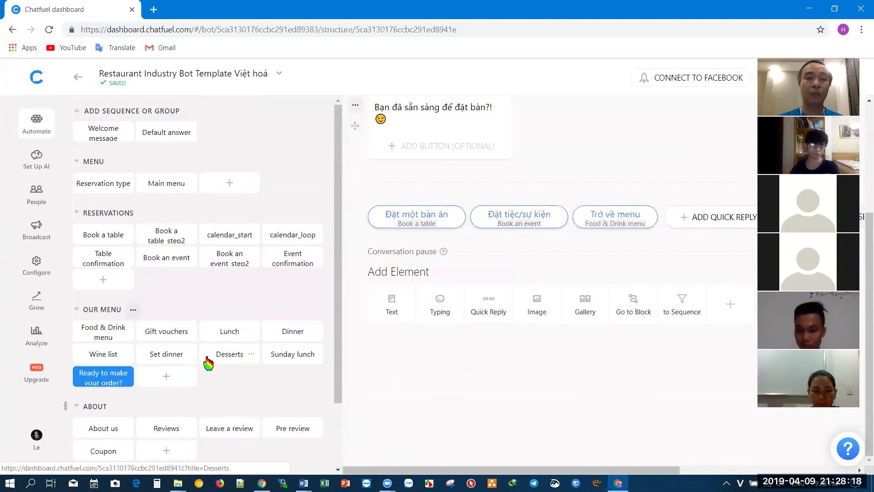
scroll(117, 176, "down", 1)
scroll(118, 176, "down", 1)
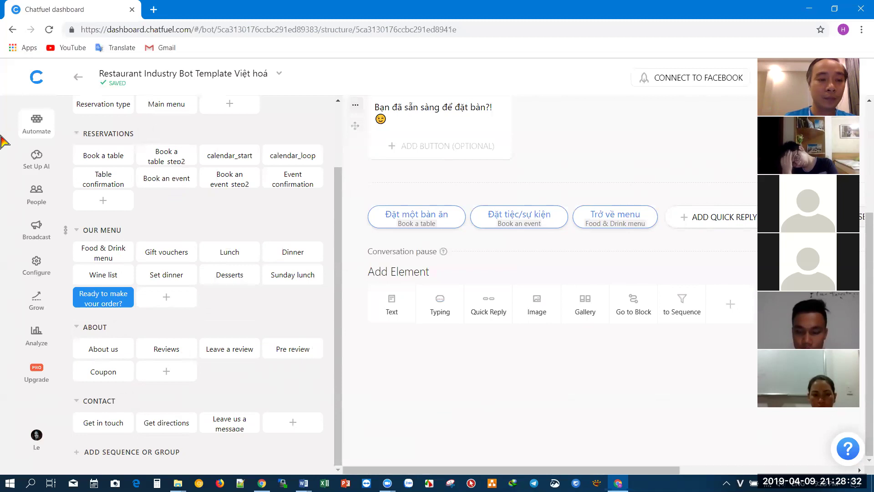
key("alt+Left")
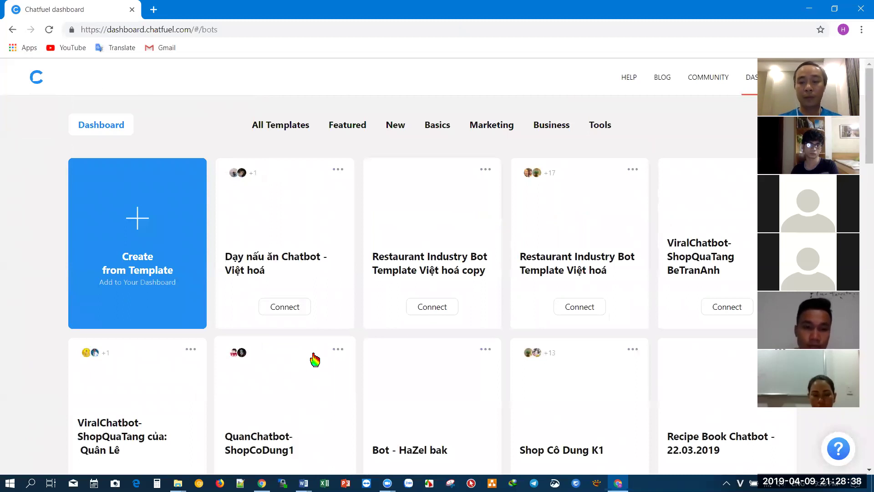
- Switch to Word and bring the cghann.docx restaurant flowchart to the front
scroll(315, 359, "down", 5)
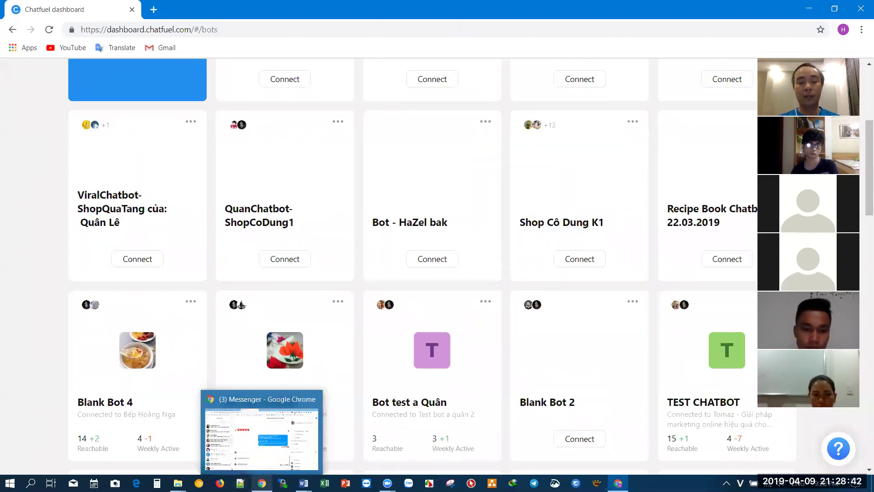
left_click(304, 483)
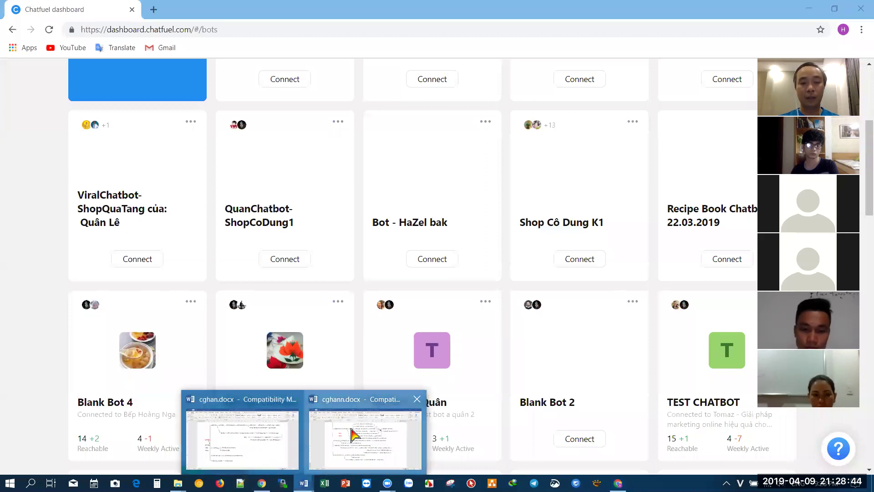
left_click(334, 458)
scroll(525, 357, "up", 1)
scroll(501, 356, "up", 2)
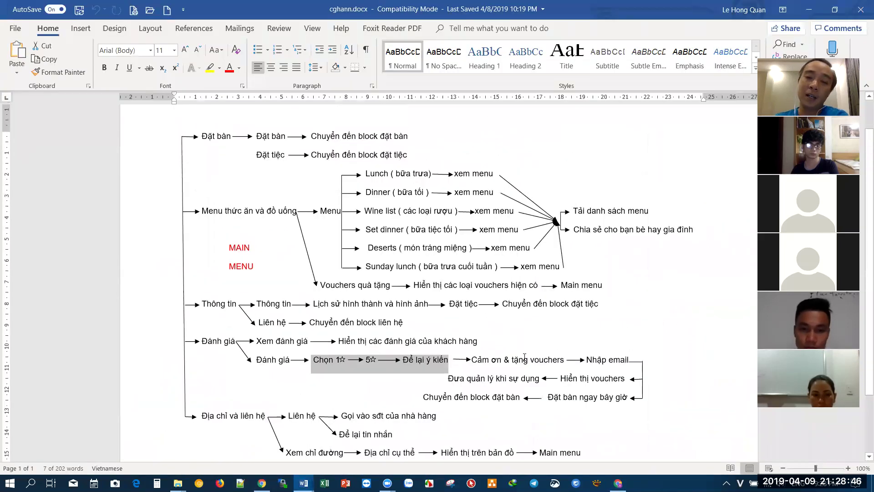
scroll(364, 387, "down", 2)
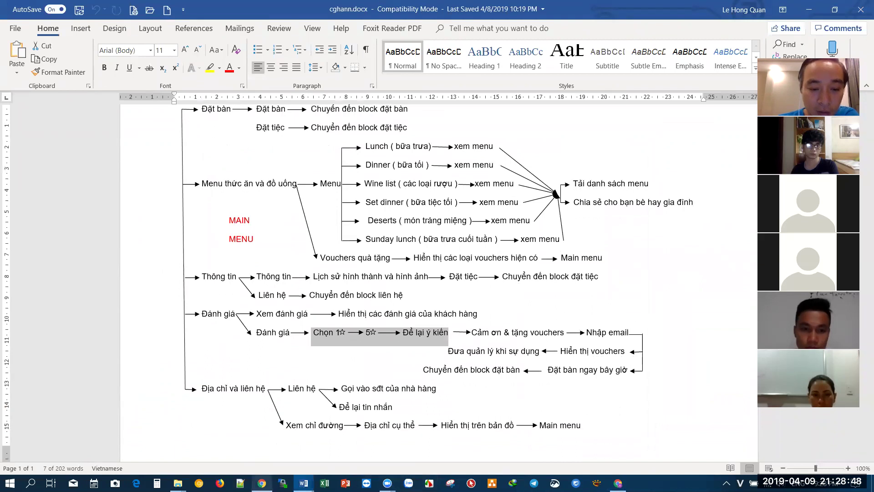
left_click(262, 483)
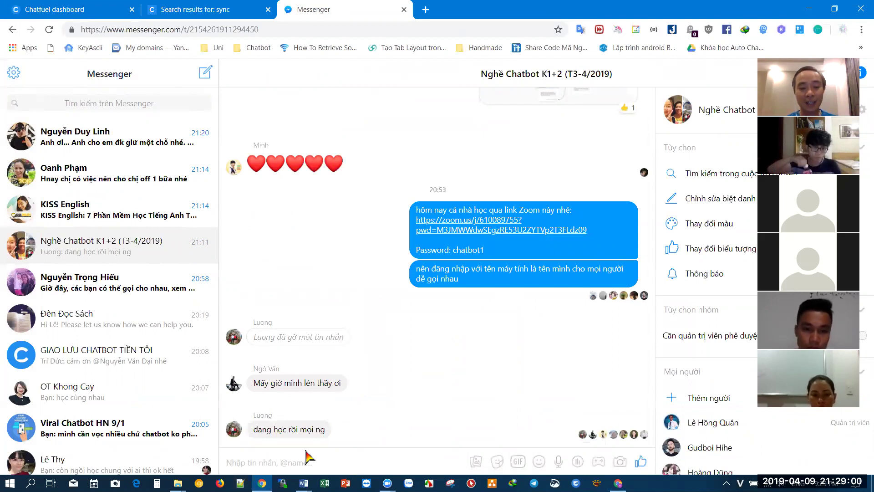
mouse_move(304, 482)
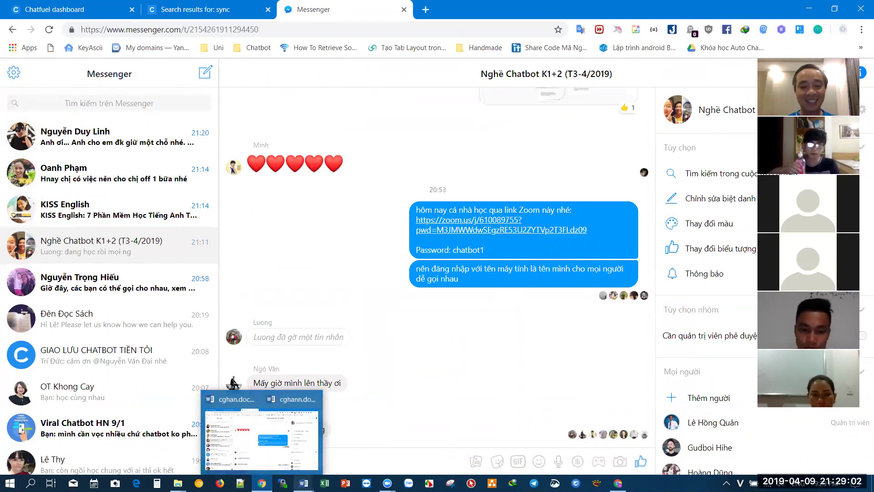
left_click(350, 447)
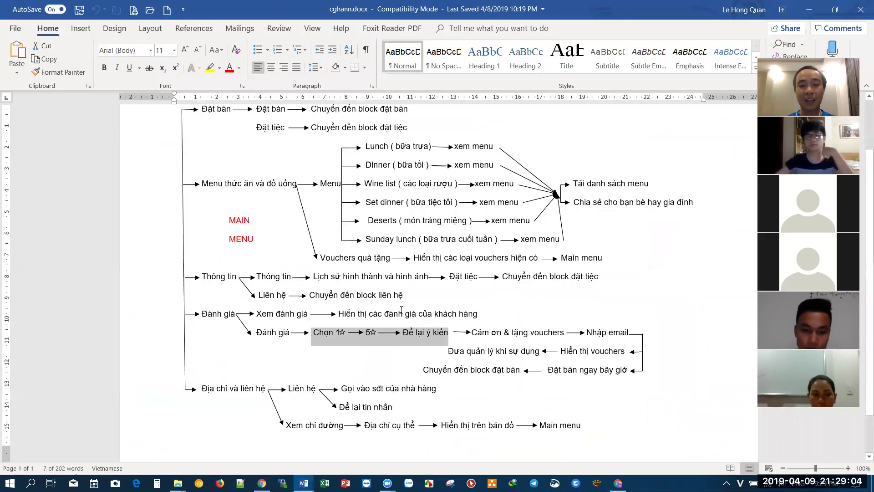
left_click(393, 319)
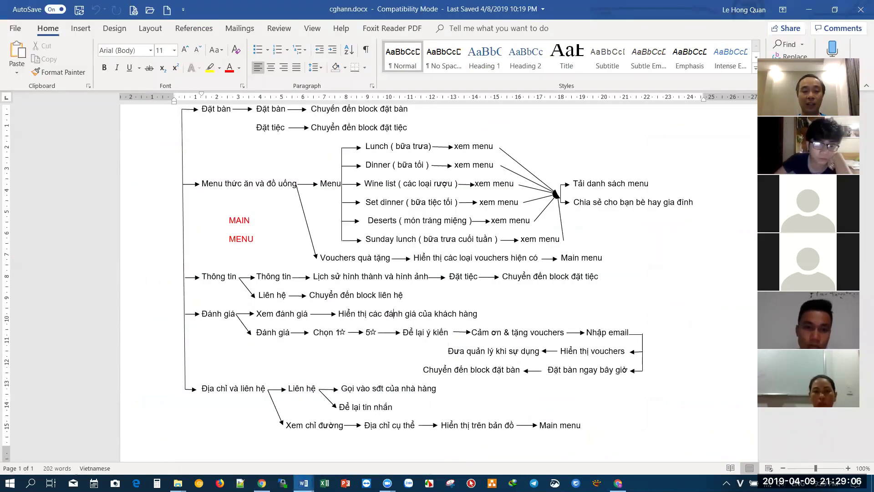
mouse_move(303, 483)
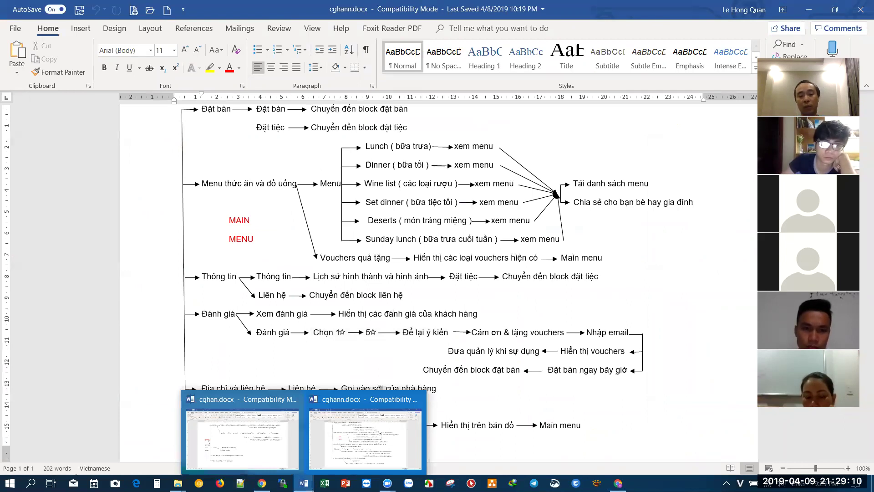
left_click(339, 239)
left_click(345, 258)
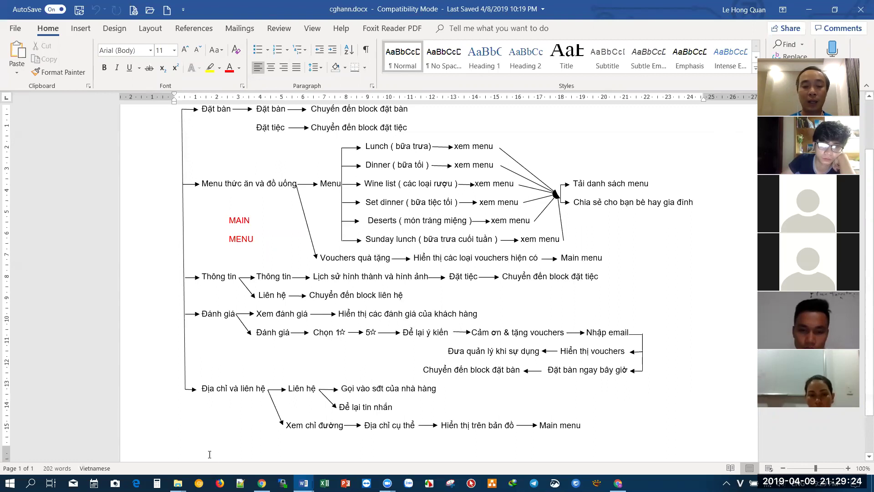
mouse_move(177, 482)
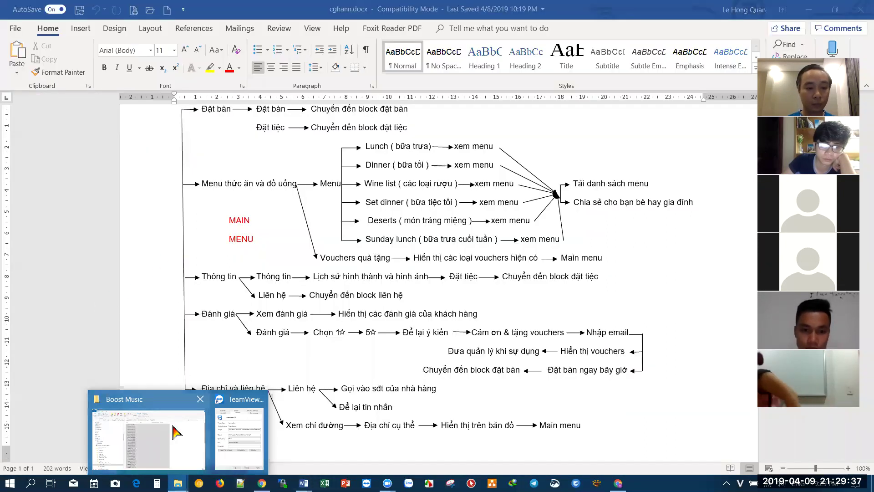
- Open the _Viral Chatbot 2019 folder in the Boost Music Explorer window
left_click(148, 440)
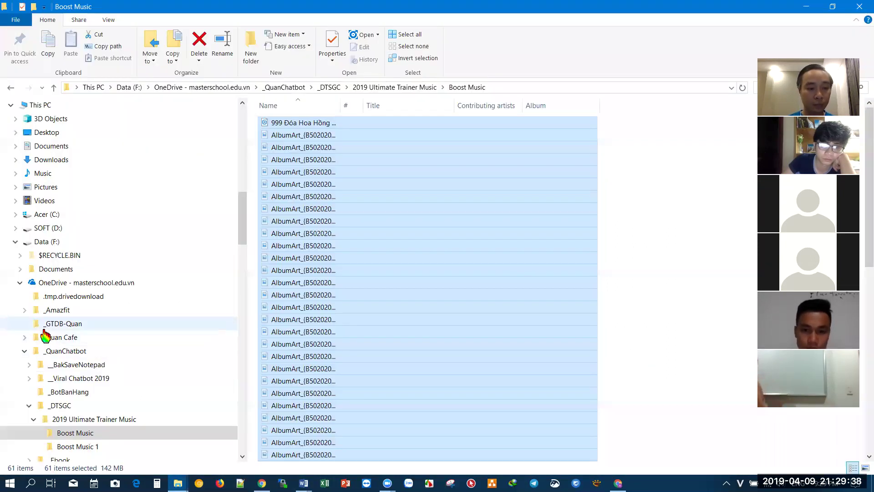
left_click(79, 379)
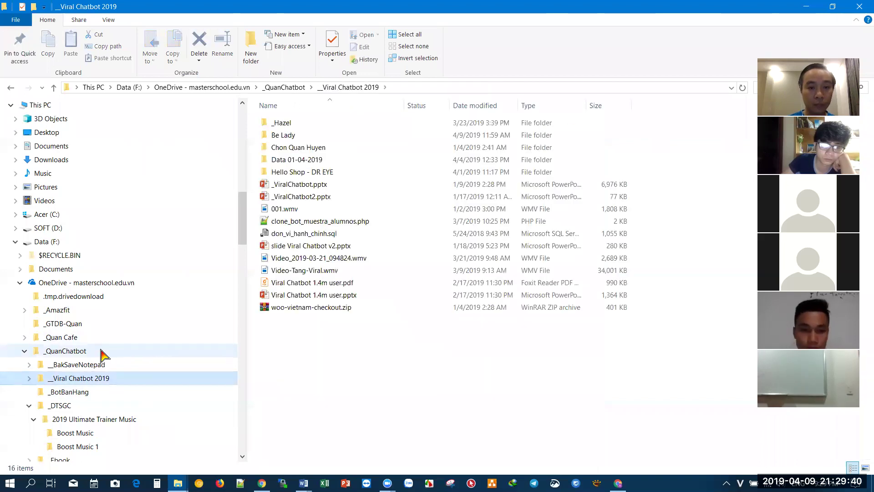
scroll(101, 355, "down", 1)
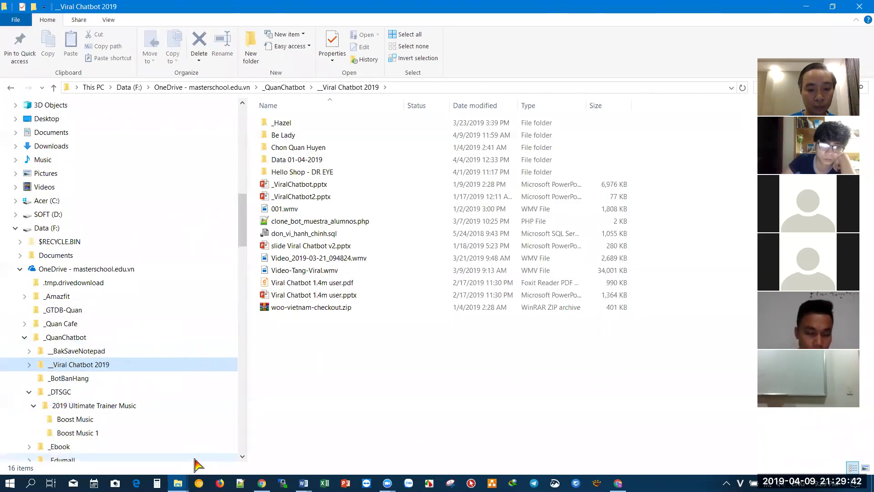
- Confirm in Word's File > Info that cghan.docx sits in _MindMap › Restaurant Industry, then return to Messenger
left_click(239, 433)
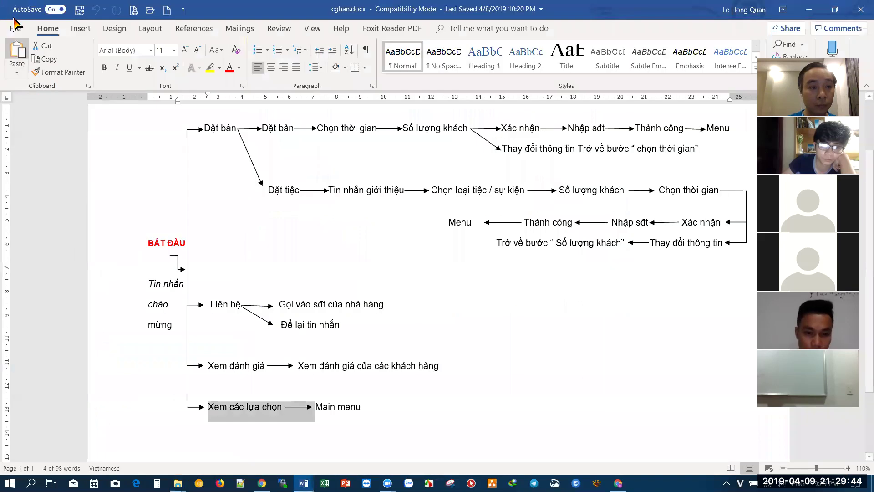
left_click(14, 30)
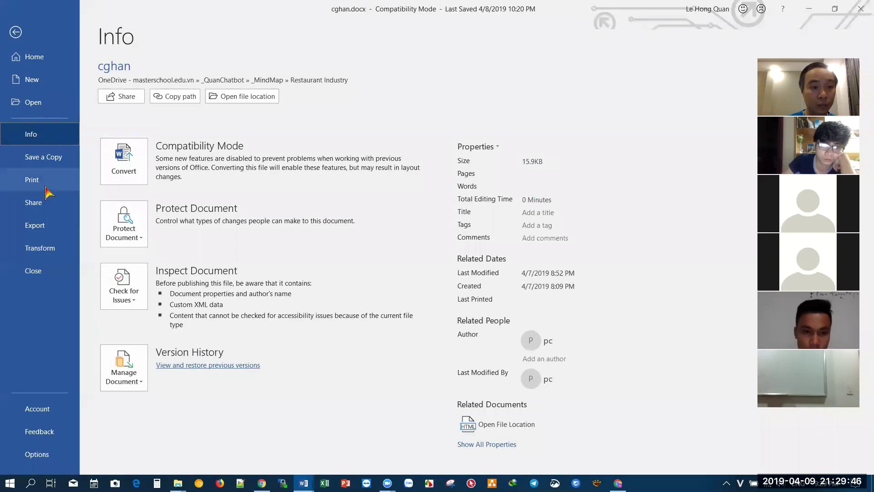
left_click(51, 157)
left_click(15, 31)
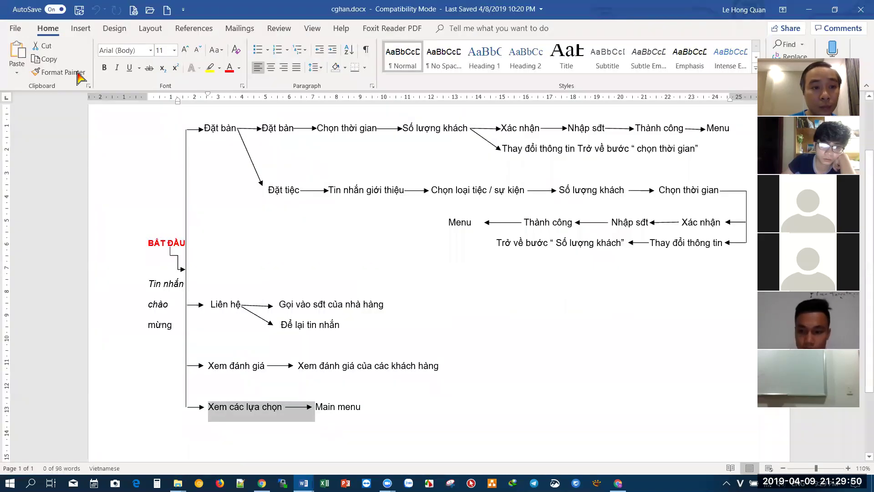
left_click(19, 31)
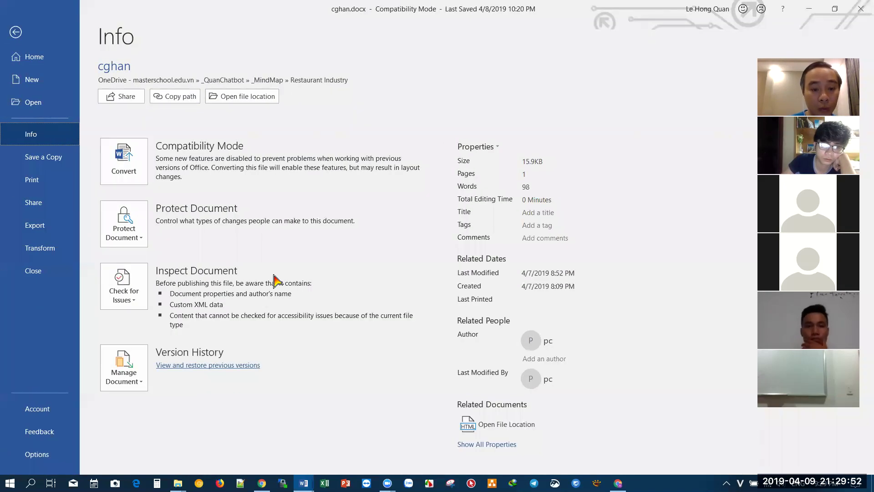
left_click(178, 483)
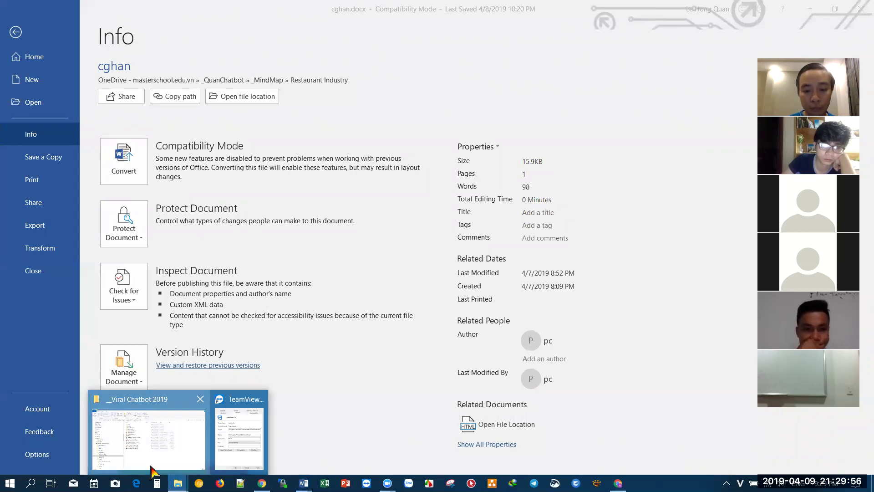
key("alt+Tab")
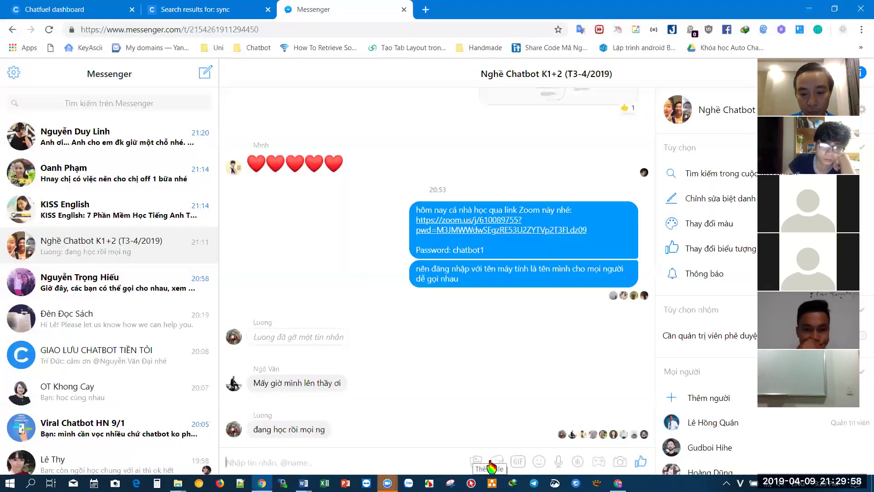
- In the chat's attachment picker, browse to _QuanChatbot › _MindMap › Restaurant Industry
left_click(476, 461)
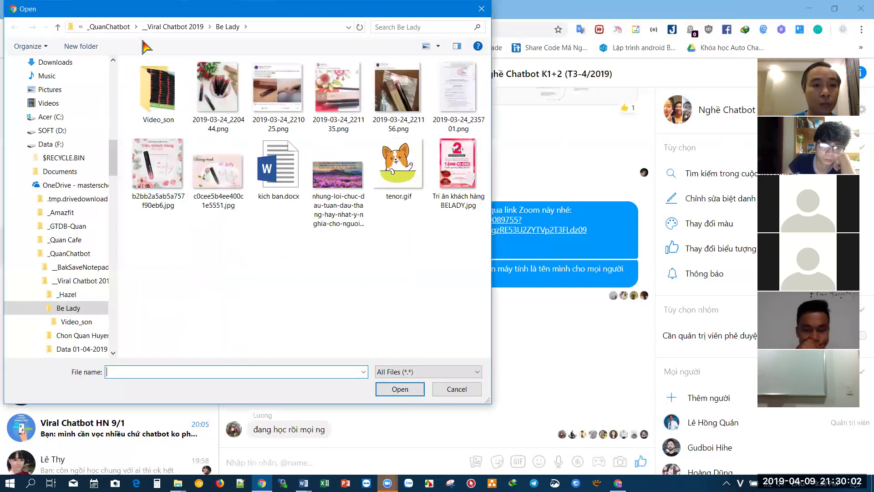
left_click(109, 27)
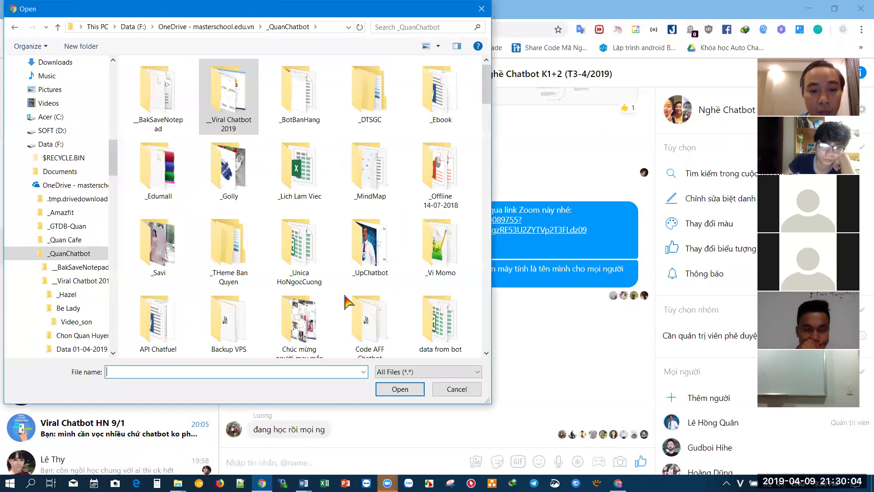
double_click(370, 180)
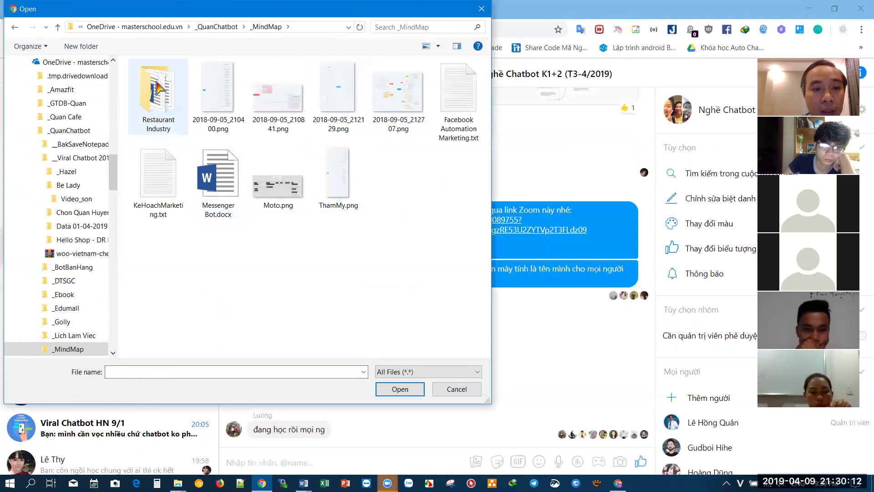
double_click(158, 104)
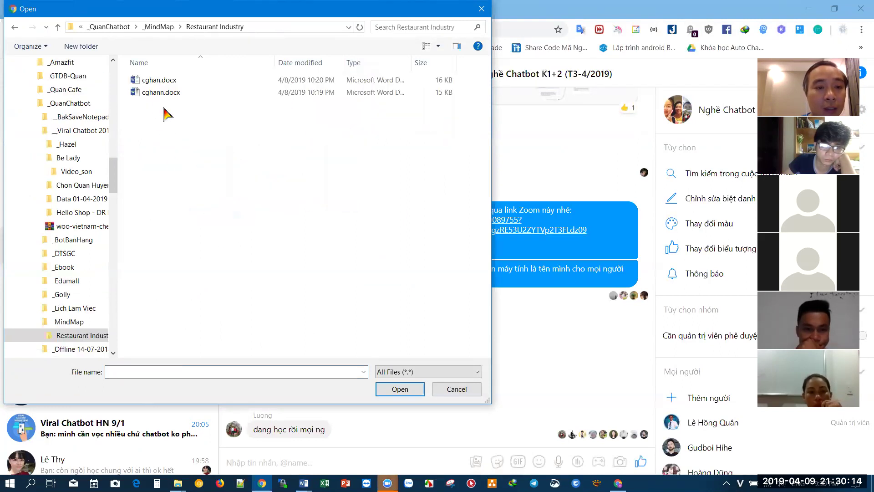
left_click_drag(165, 114, 146, 75)
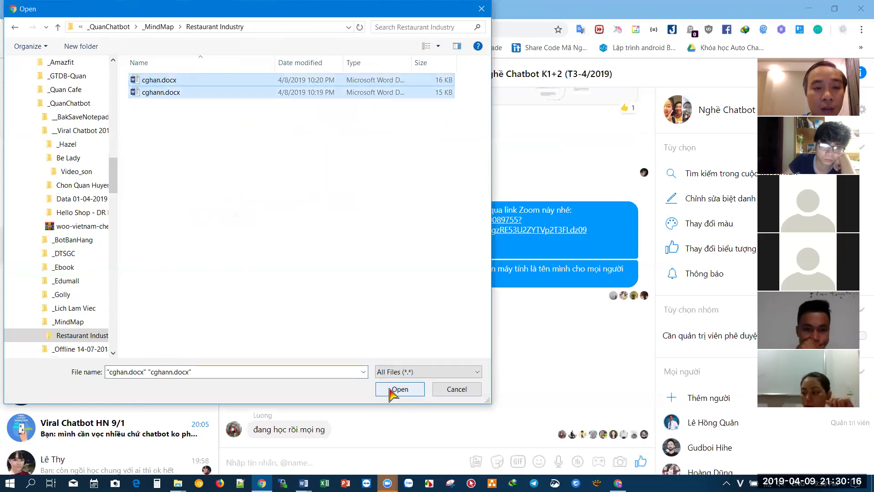
left_click(227, 180)
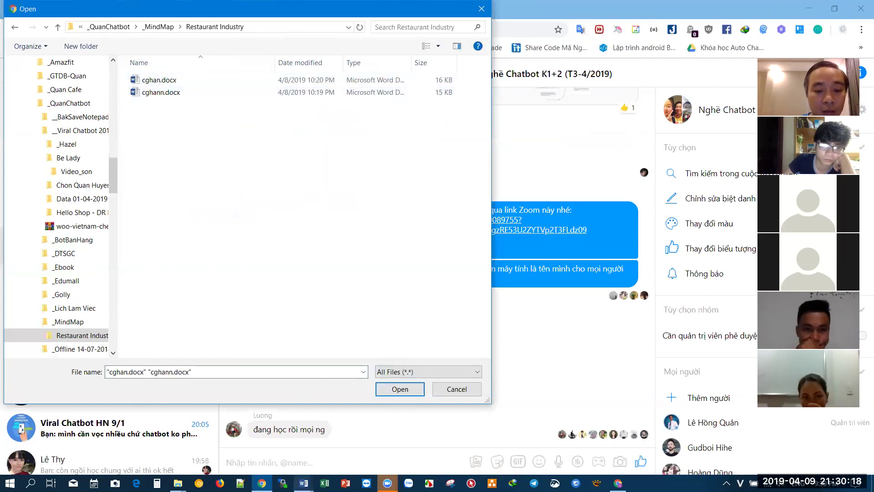
- Close the cghann.docx Word window and rename cghan.docx to 'MinSoDoBe'
mouse_move(304, 483)
mouse_move(323, 421)
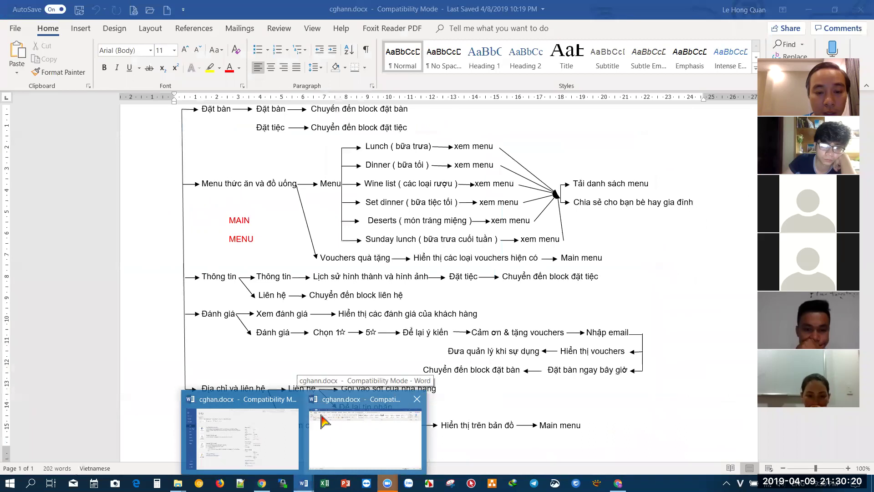
middle_click(371, 419)
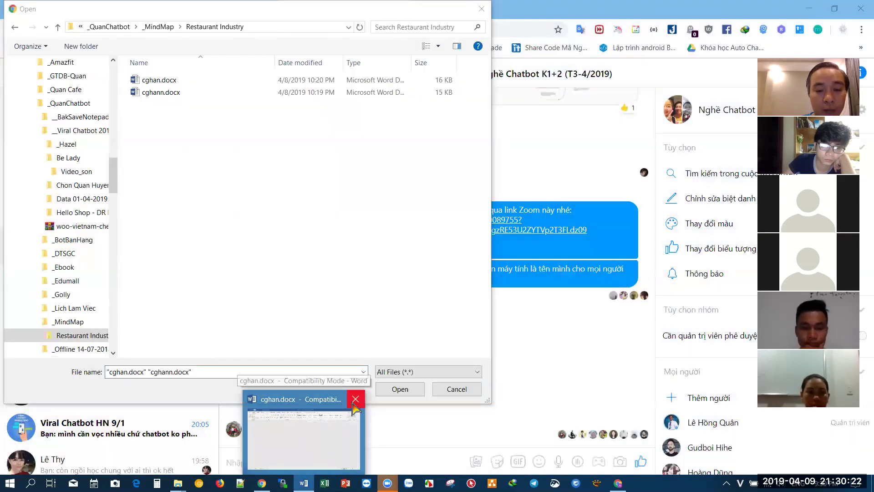
left_click(148, 82)
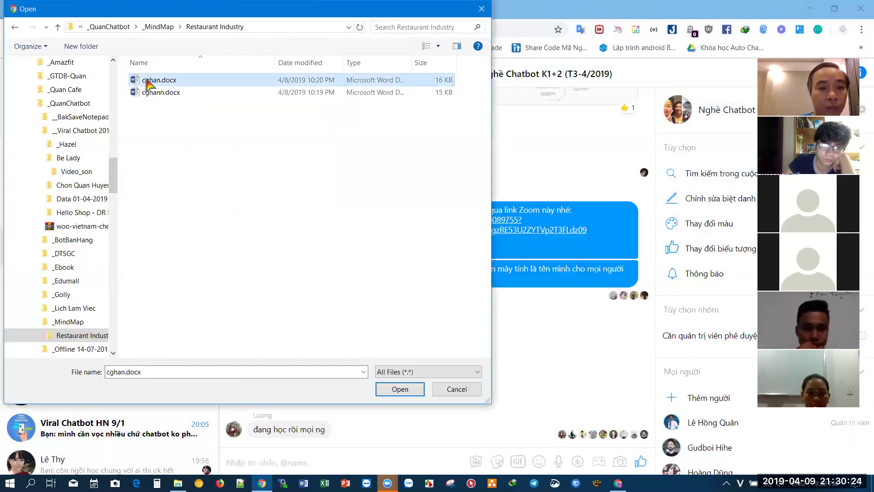
left_click(163, 83)
type("Min")
type("So")
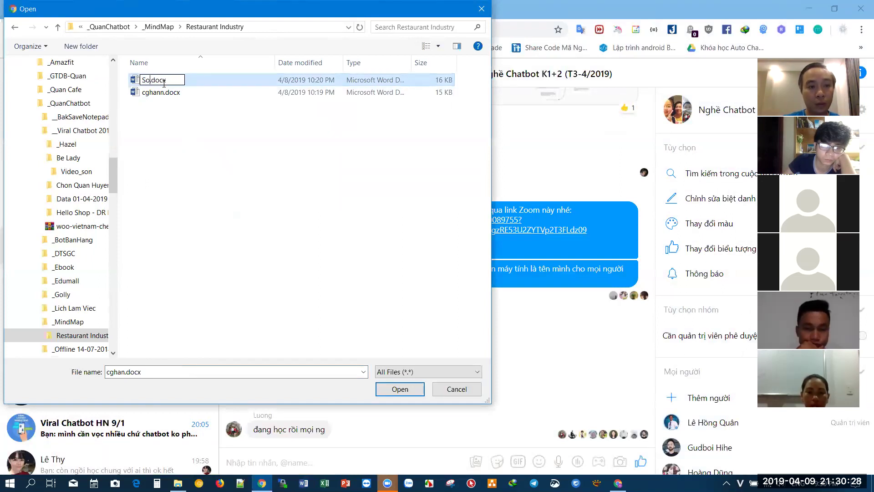
type("DoBe")
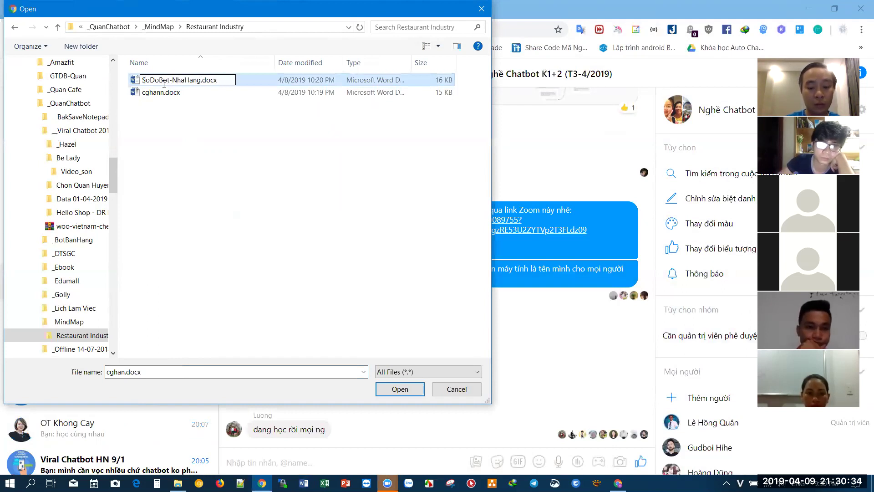
key("Return")
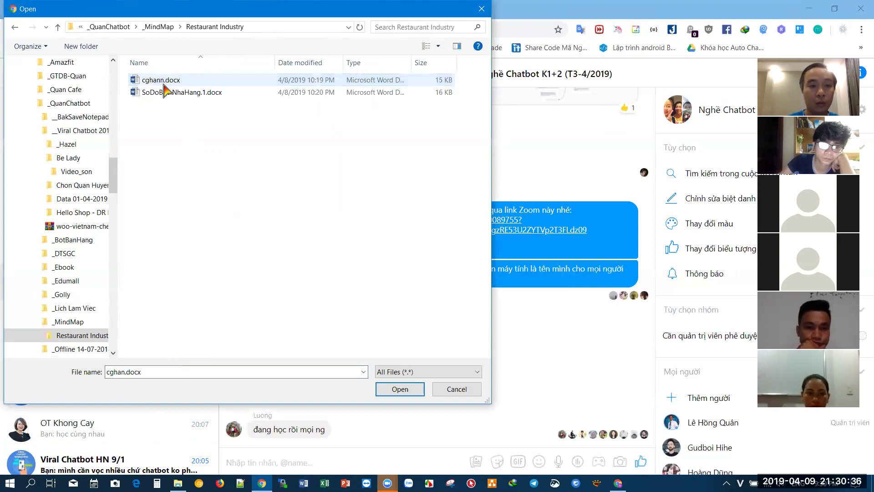
- Rename cghann.docx to SoDoBot-NhaHang, giving SoDoBot-NhaHang.2.docx
left_click(158, 80)
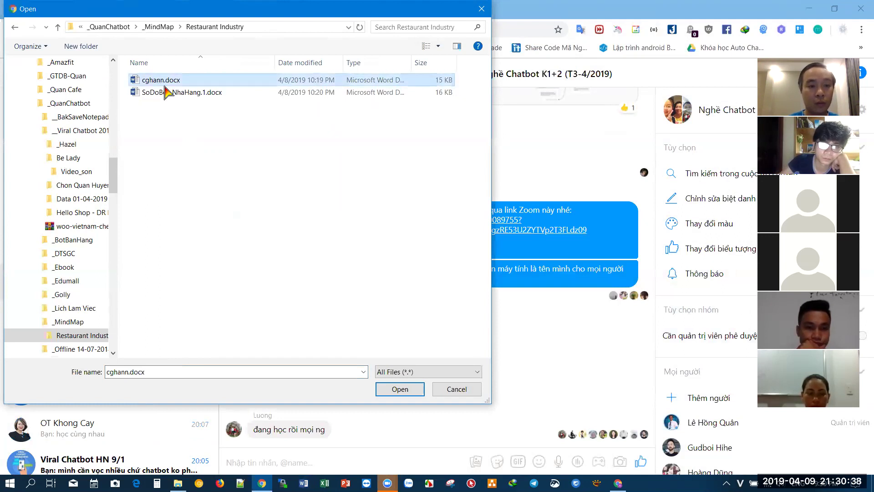
key("F2")
type("So")
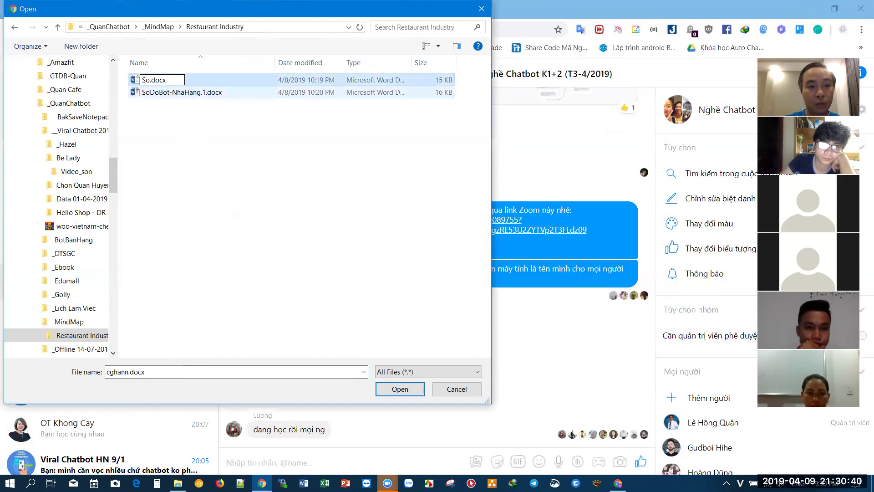
type("DoBot-NhaHang.2")
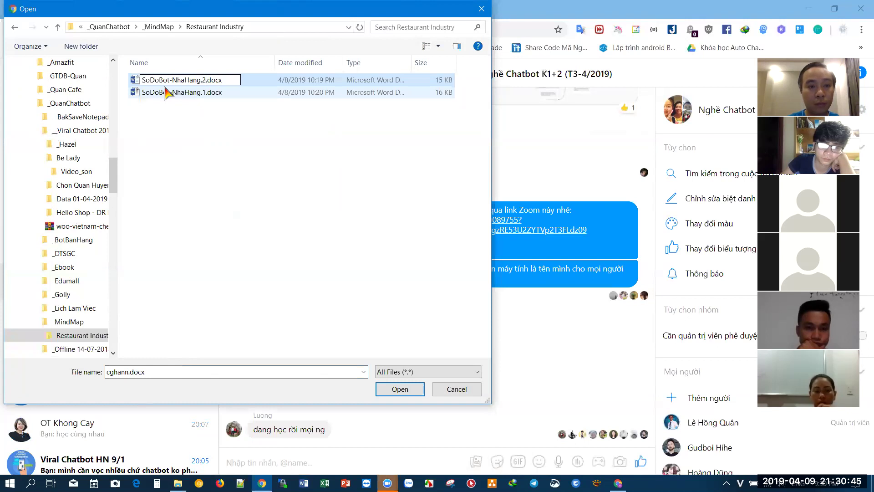
key("Return")
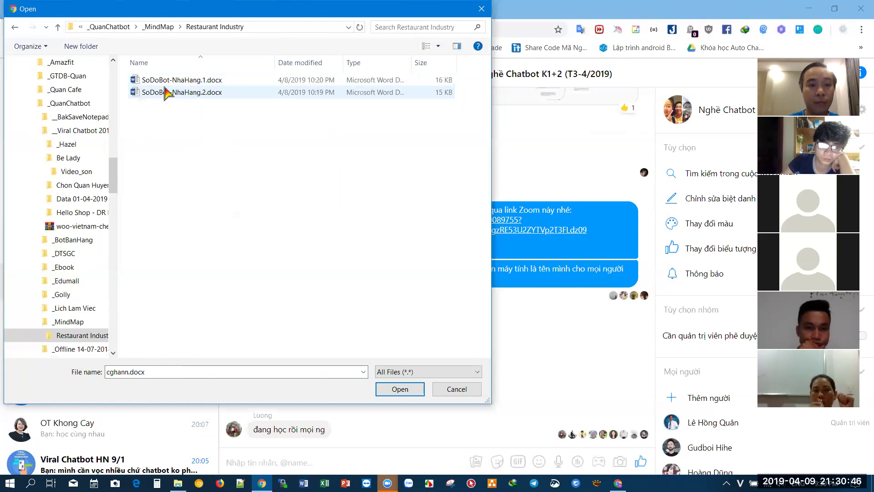
- Attach both SoDoBot-NhaHang .docx files and send them to the class chat
left_click_drag(182, 136, 132, 75)
left_click(400, 389)
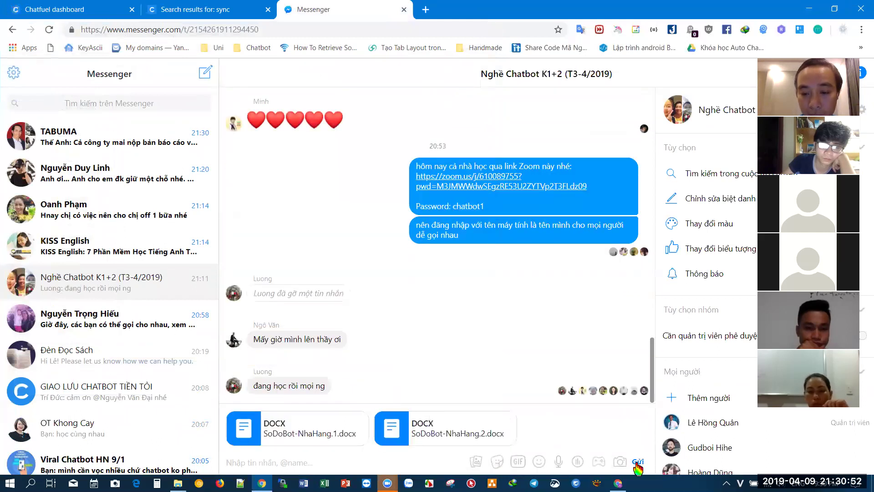
left_click(637, 463)
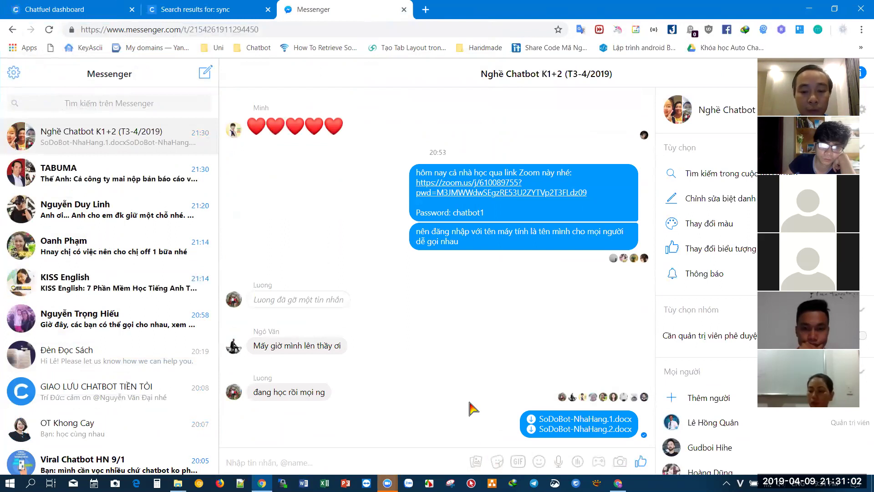
left_click(482, 469)
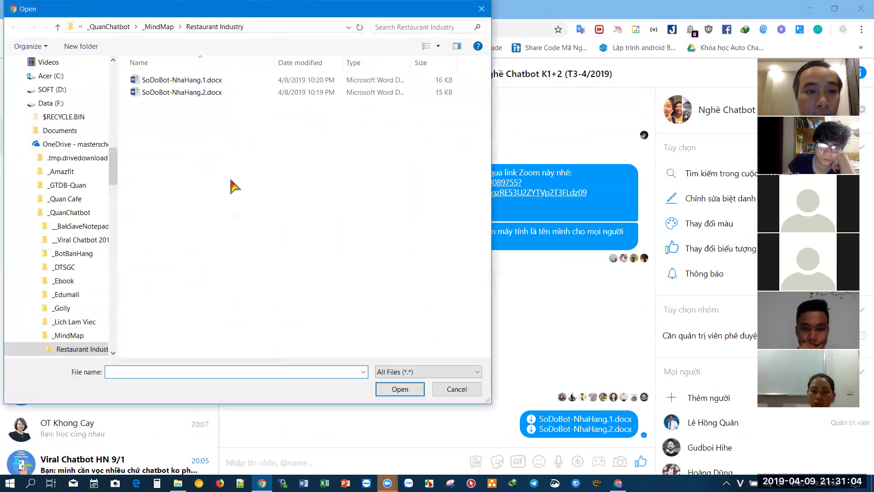
- Go up to _MindMap and preview the Spa Vanadis mind map 2018-09-05_212707.png in Photos
left_click(158, 26)
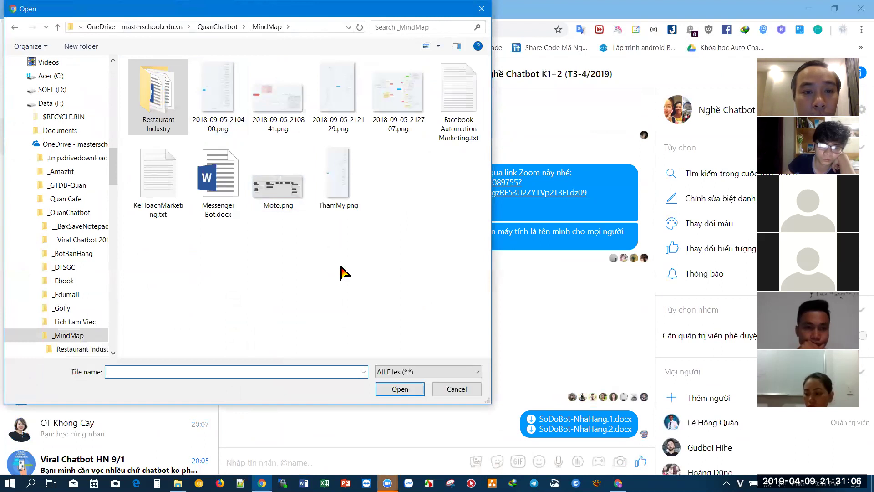
left_click(401, 98)
right_click(409, 104)
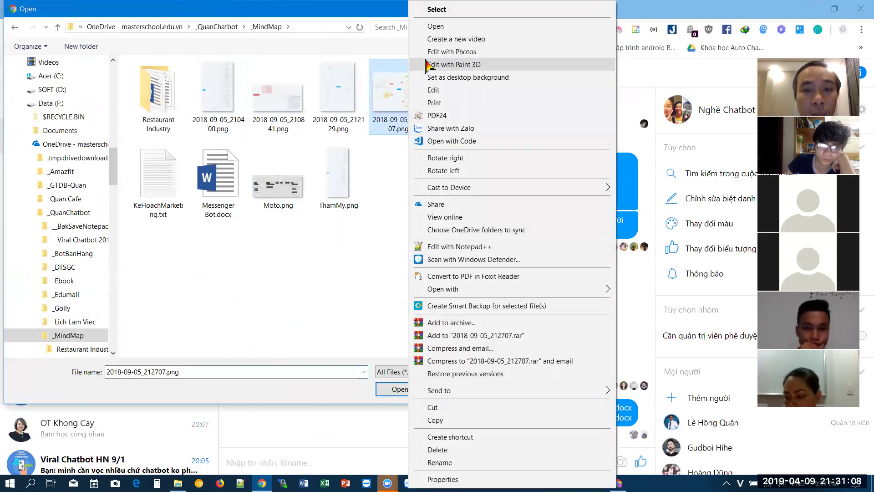
left_click(434, 26)
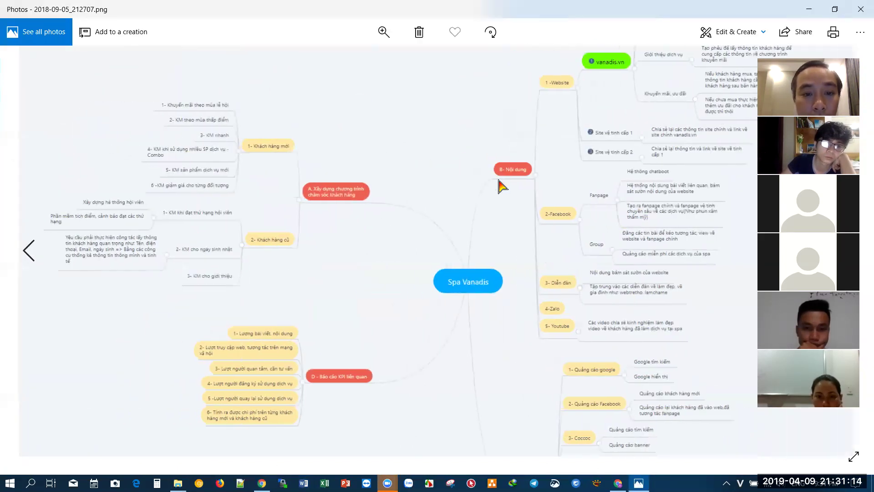
scroll(341, 292, "up", 2)
scroll(342, 292, "down", 10)
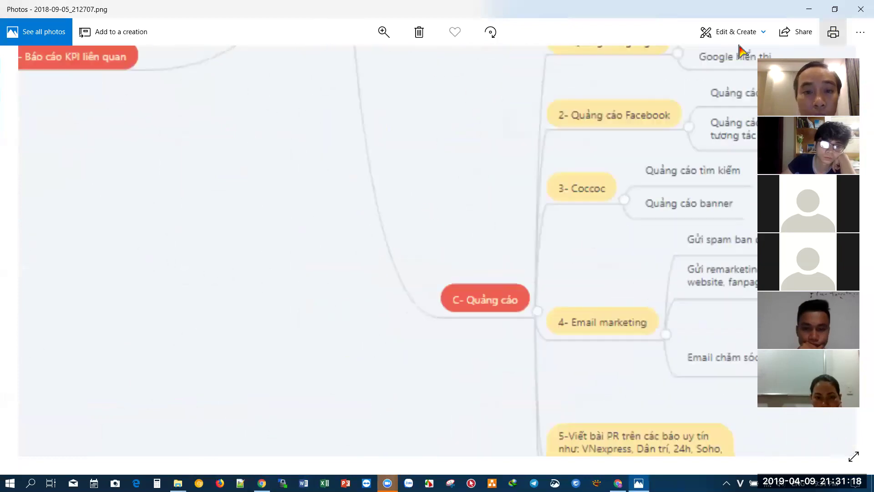
key("alt+F4")
- Preview the Booking (210841) and Facebook Automation Marketing (212129) mind maps in Photos
right_click(275, 112)
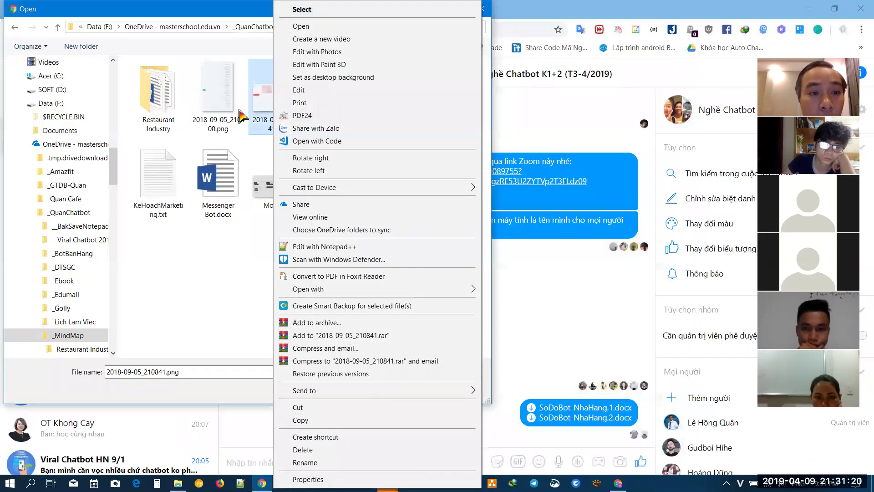
left_click(301, 26)
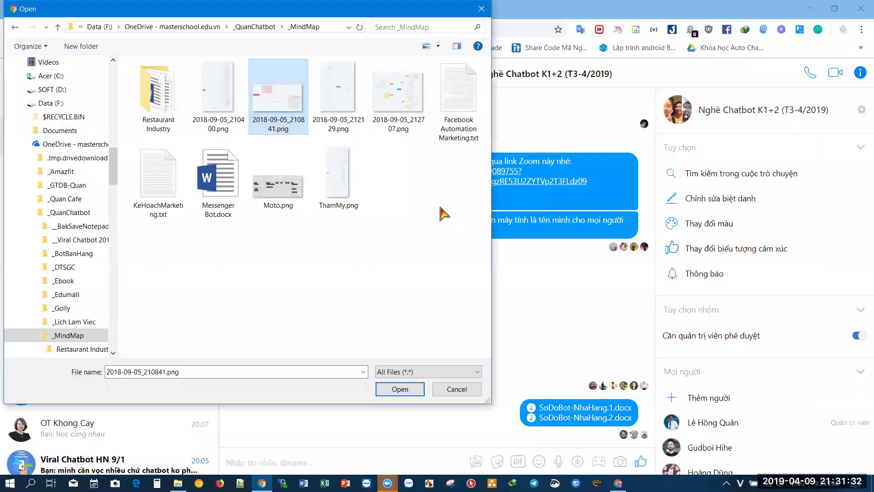
left_click(860, 10)
left_click(334, 113)
right_click(335, 114)
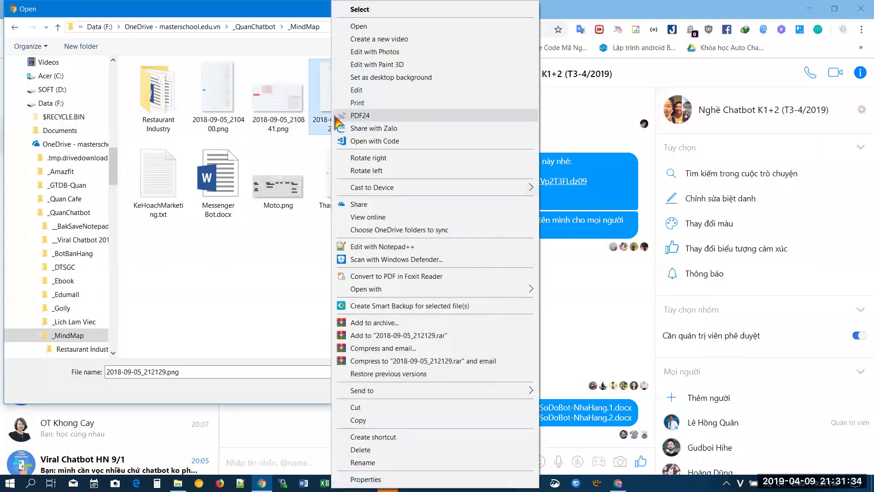
left_click(351, 32)
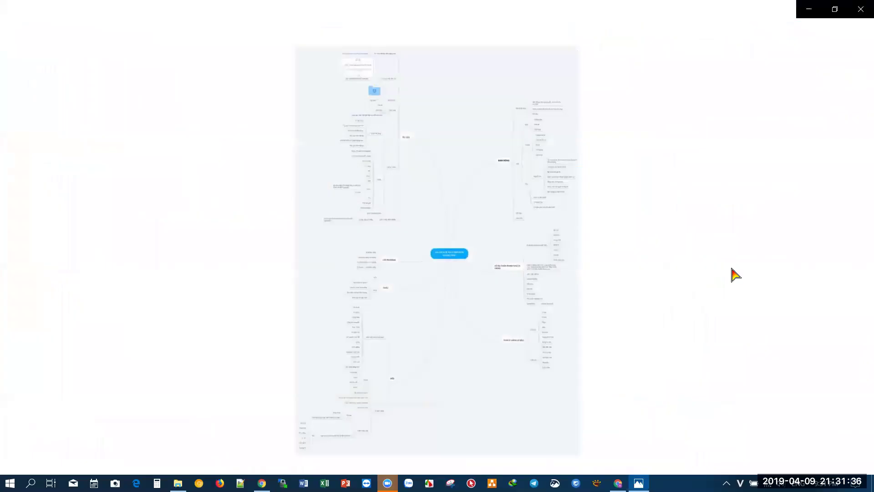
scroll(487, 251, "up", 3)
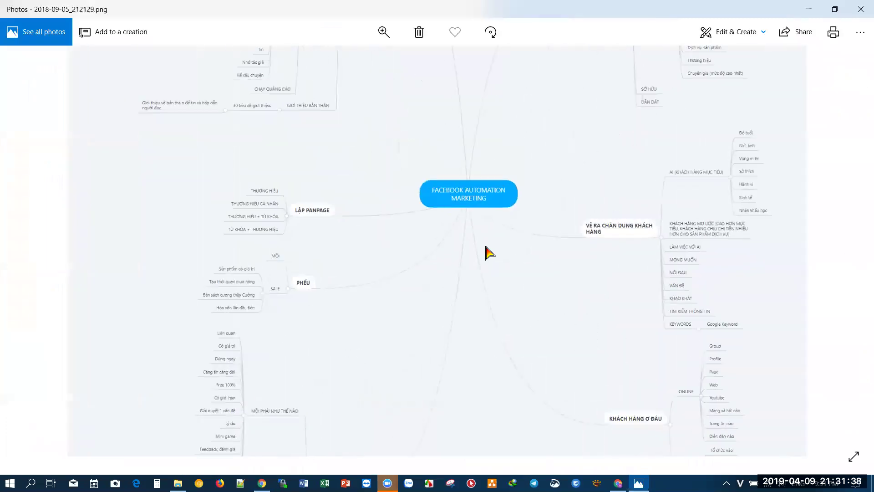
left_click(861, 10)
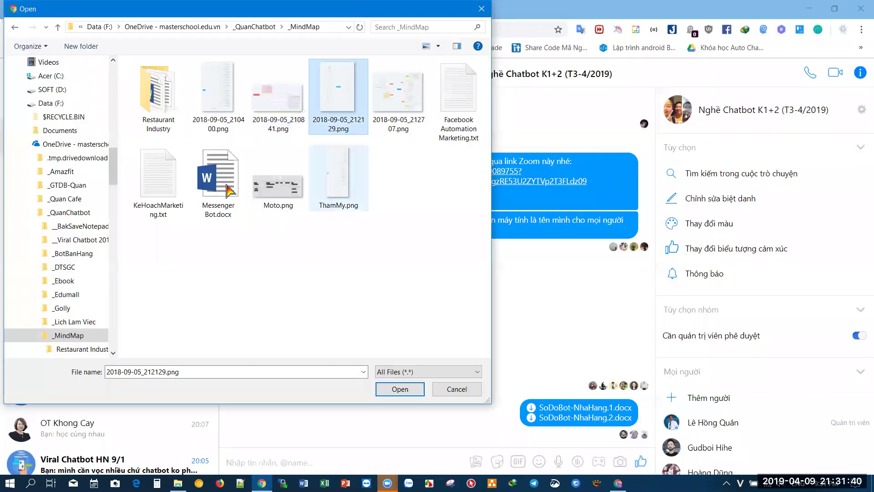
- Preview the Moto.png bot flowchart in Photos
left_click(212, 119)
right_click(212, 116)
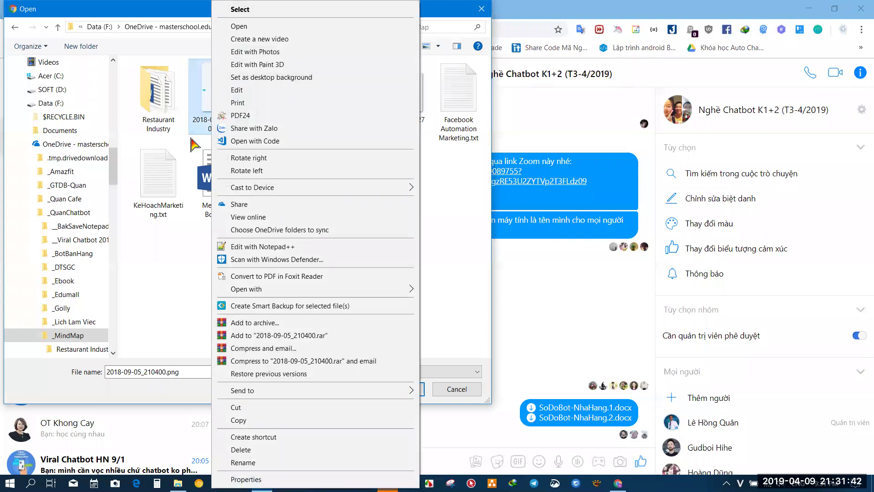
left_click(172, 270)
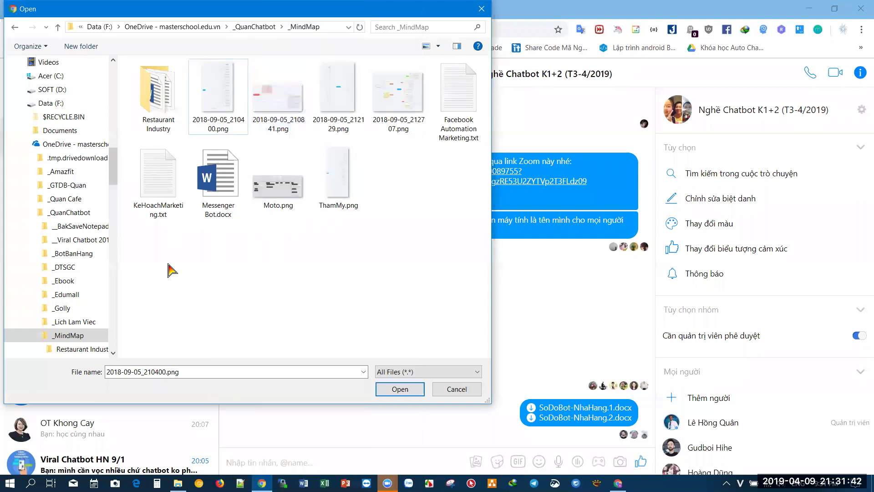
left_click(284, 195)
right_click(285, 195)
left_click(296, 37)
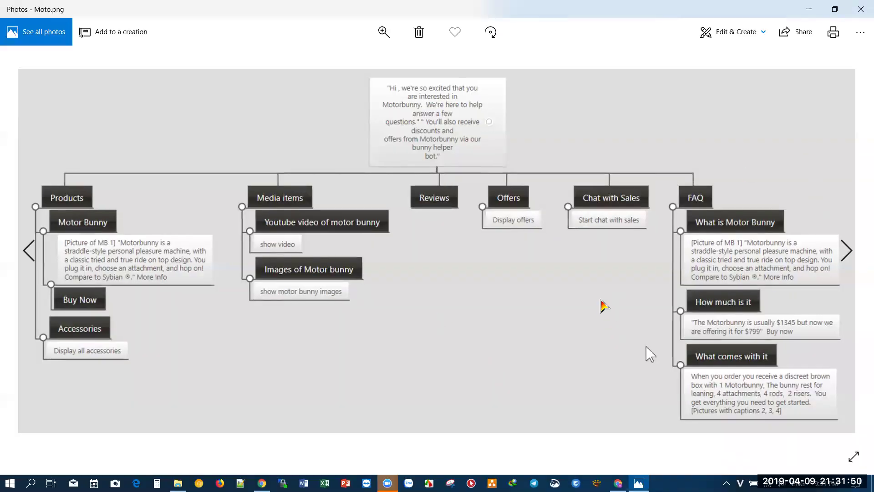
left_click(861, 9)
- View the Chatbot job-seeker mind map 2018-09-05_210400.png in Photos, zooming in and out
right_click(205, 110)
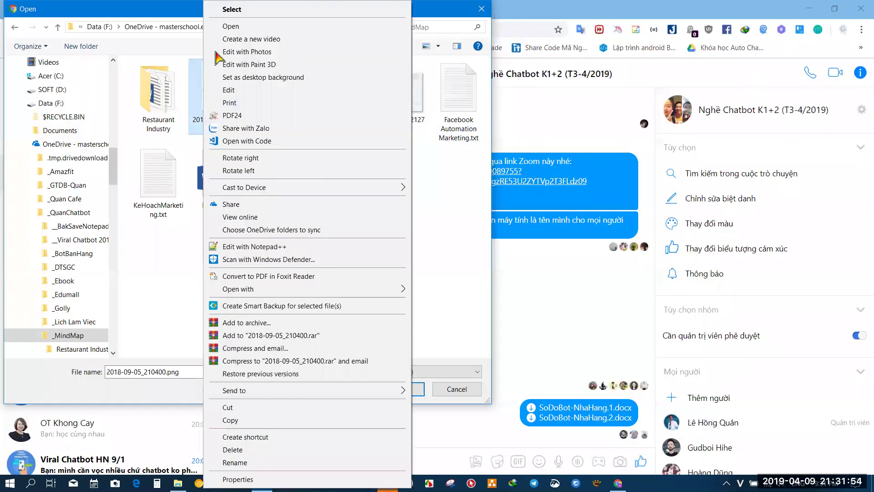
left_click(214, 26)
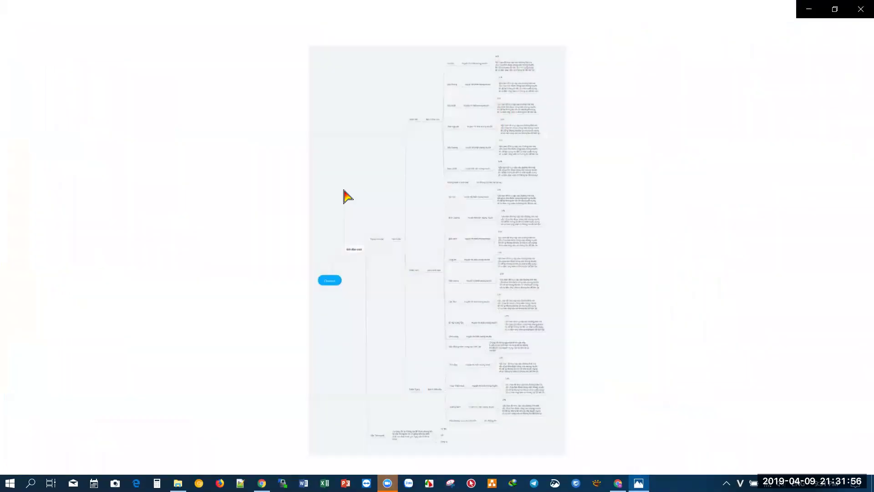
scroll(378, 250, "up", 3)
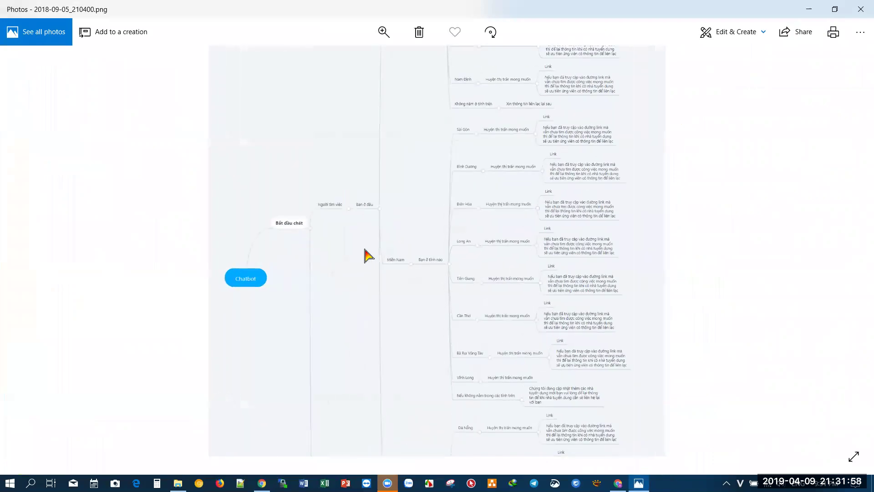
scroll(368, 256, "up", 4)
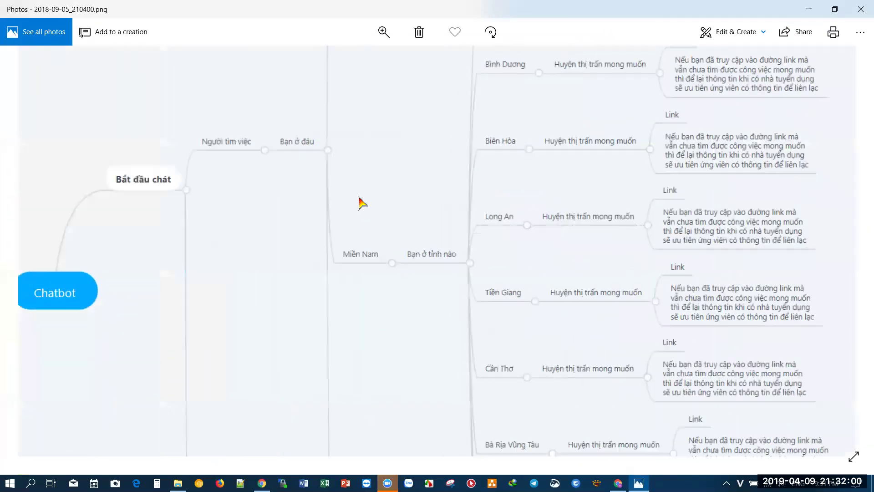
scroll(323, 205, "down", 5)
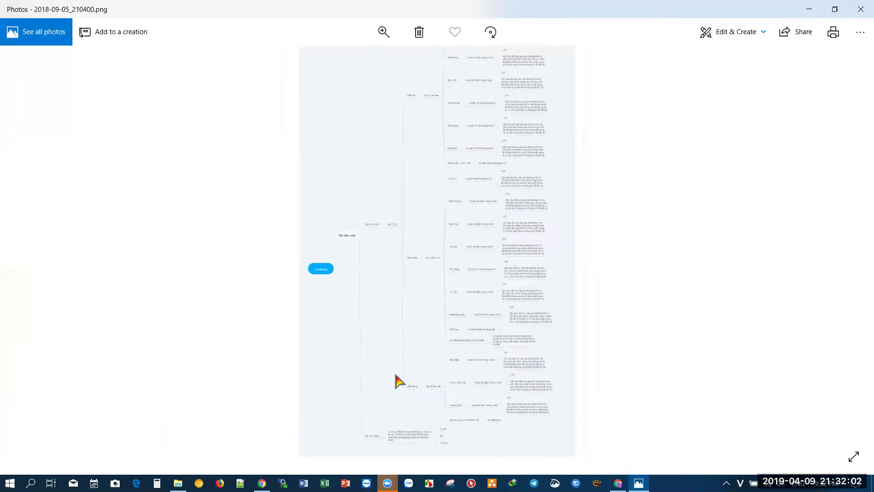
scroll(396, 382, "up", 4)
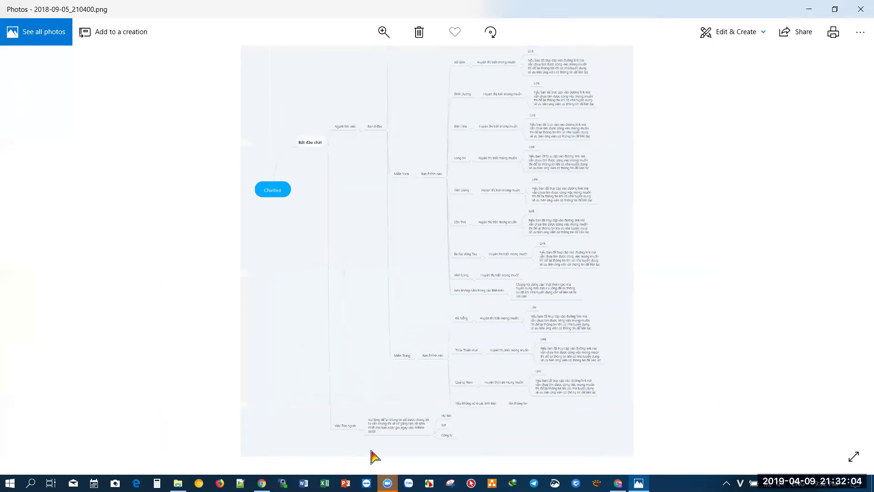
scroll(371, 455, "up", 4)
scroll(474, 230, "down", 5)
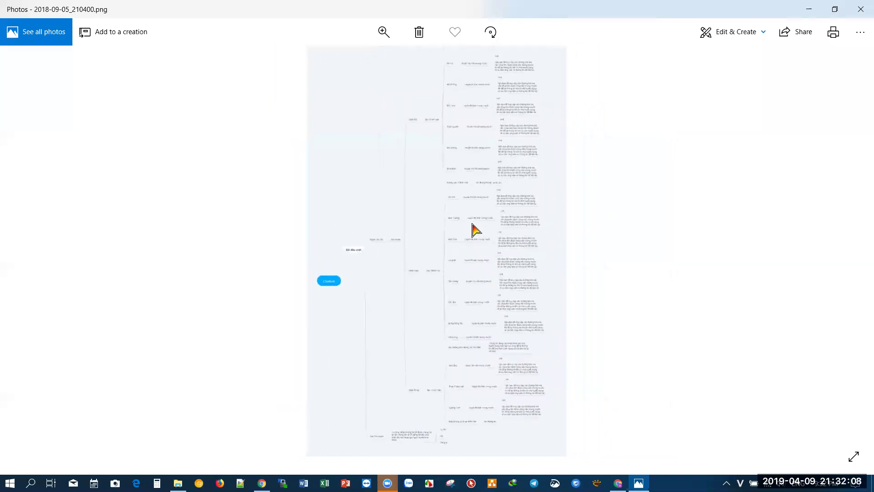
left_click(861, 9)
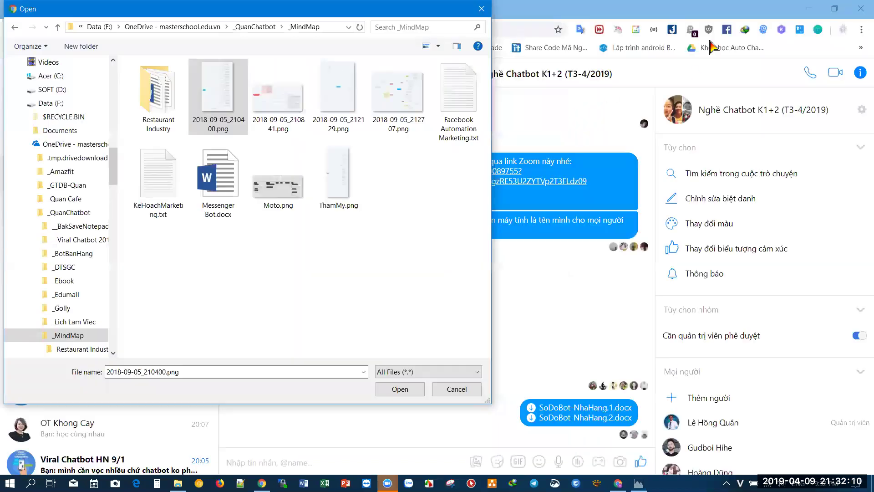
- Browse to _QuanChatbot › _Edumall and preview CHATBOT BOOKING & CHECK-IN EVENT.png in Photos
left_click(58, 27)
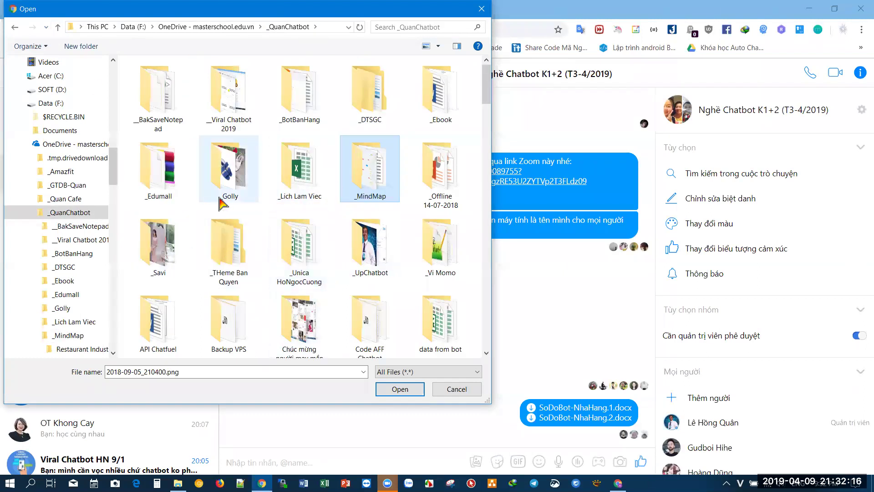
double_click(157, 189)
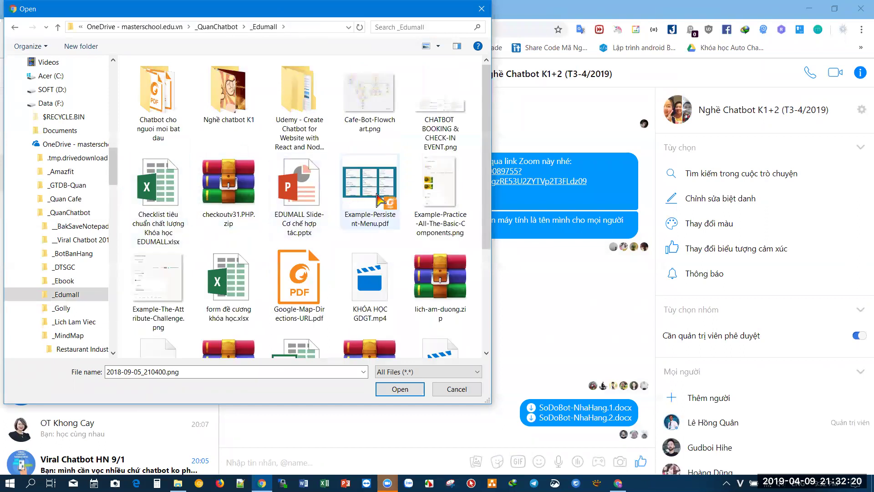
left_click(444, 89)
right_click(444, 89)
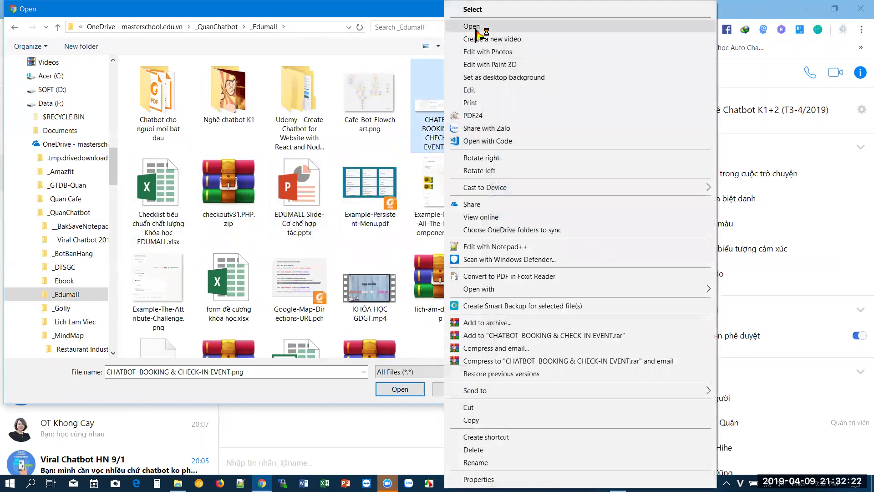
left_click(476, 28)
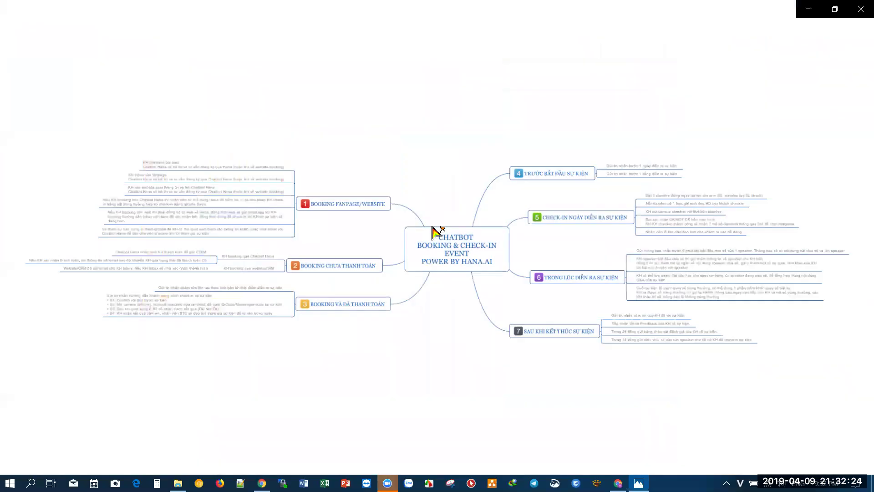
left_click(864, 7)
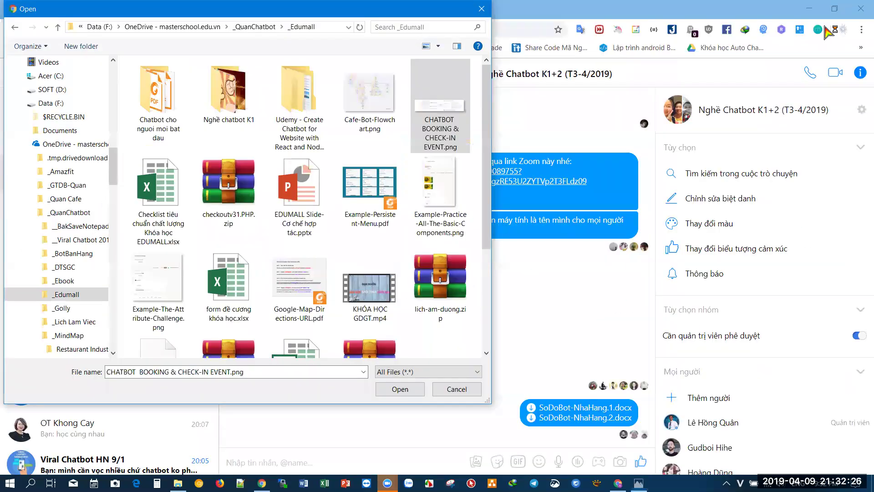
left_click_drag(486, 213, 481, 298)
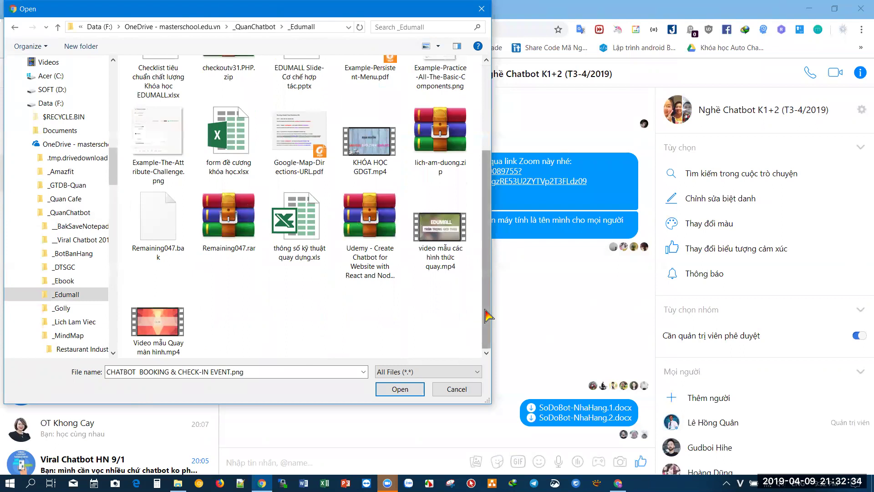
scroll(373, 100, "up", 3)
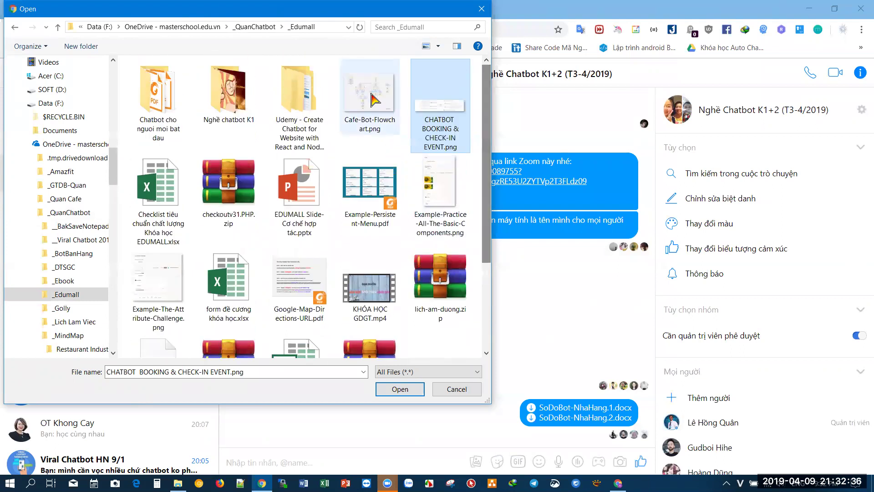
- Preview Cafe-Bot-Flowchart.png in Photos
left_click(373, 99)
right_click(374, 99)
left_click(390, 25)
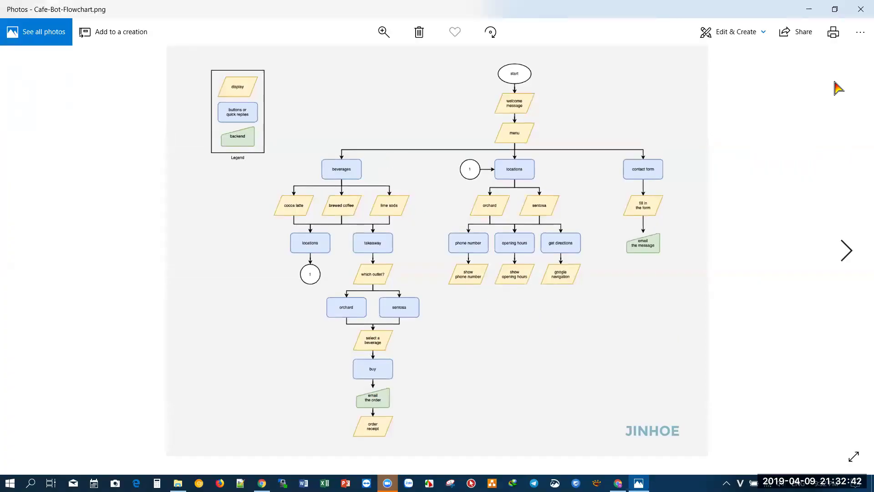
key("alt+F4")
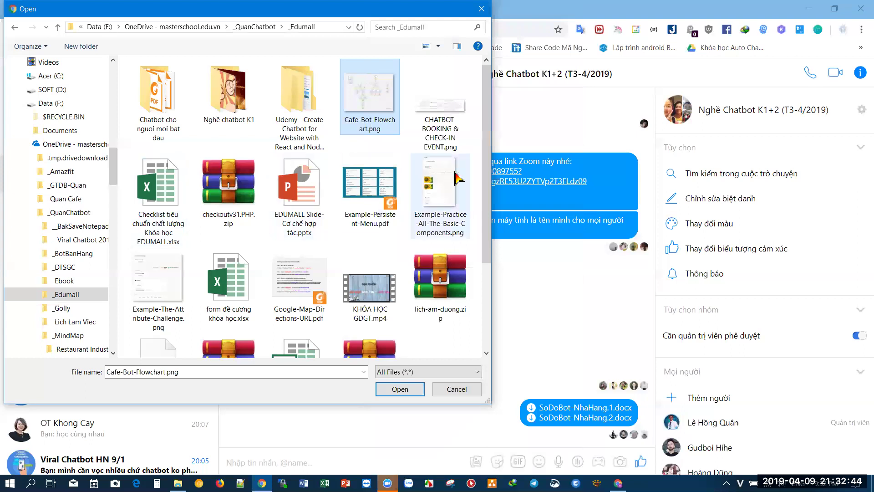
- Look inside the Chatbot cho nguoi moi bat dau folder, then view Cafe-Bot-Flowchart.png again from _Edumall
double_click(158, 111)
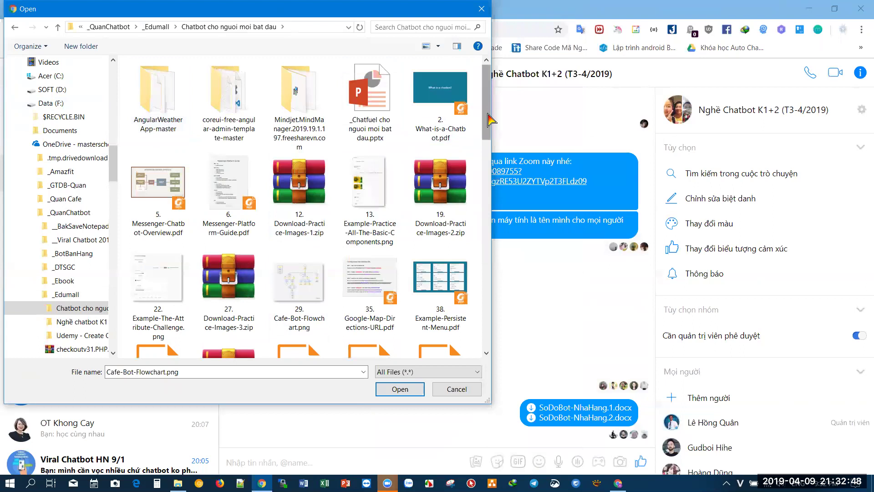
left_click_drag(487, 120, 487, 100)
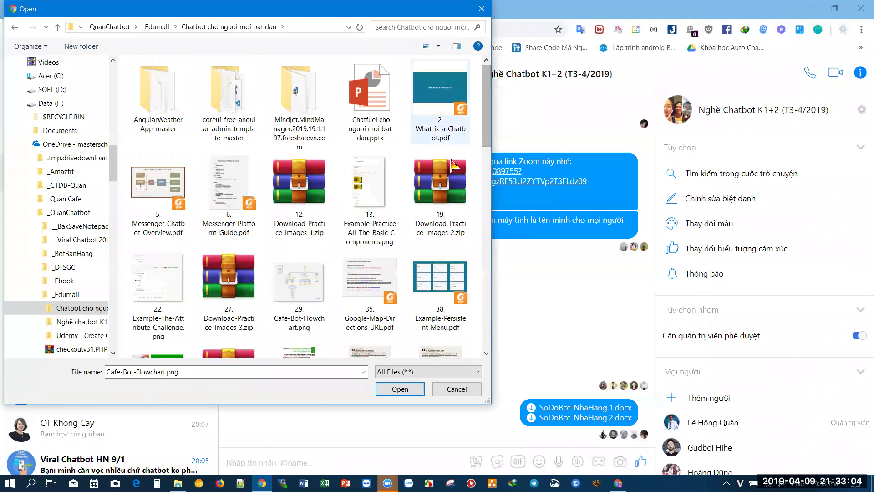
left_click(58, 26)
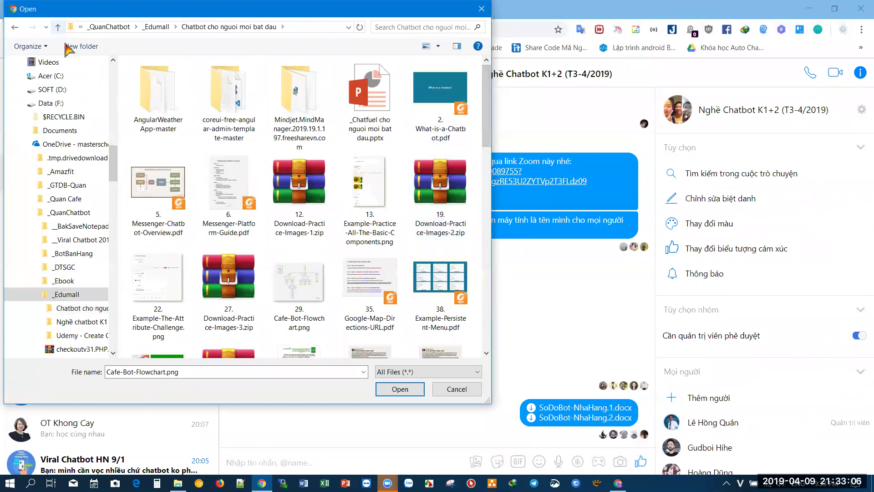
left_click(369, 93)
right_click(369, 93)
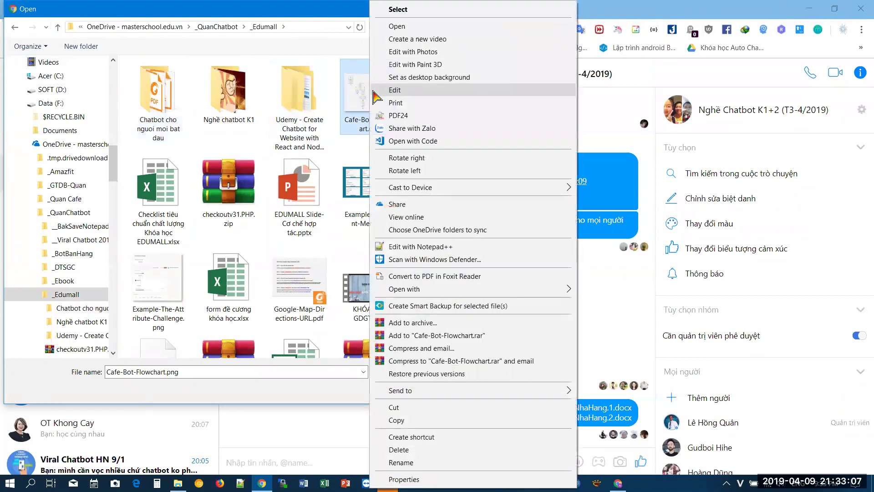
left_click(395, 26)
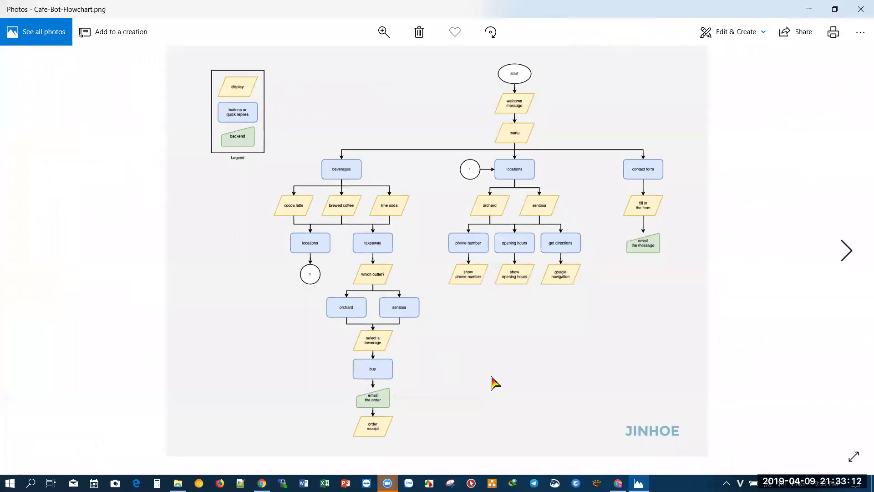
left_click(860, 10)
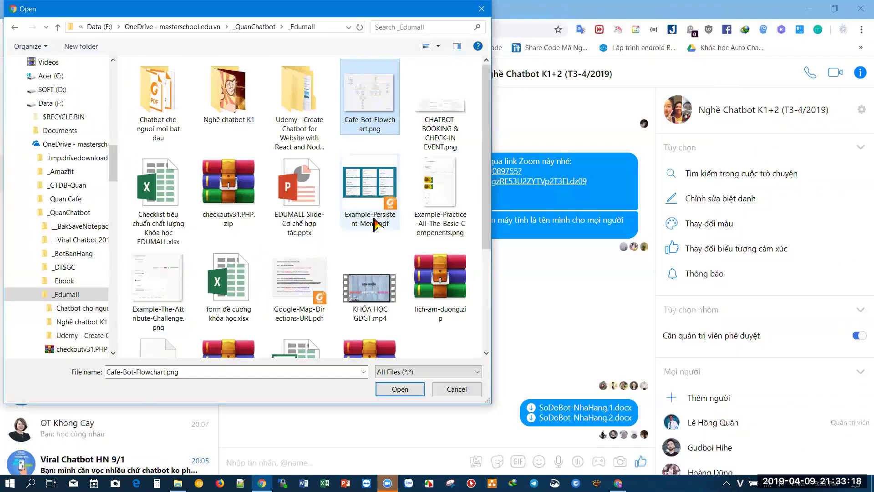
- Preview Example-The-Attribute-Challenge.png in Photos
right_click(157, 275)
left_click(196, 27)
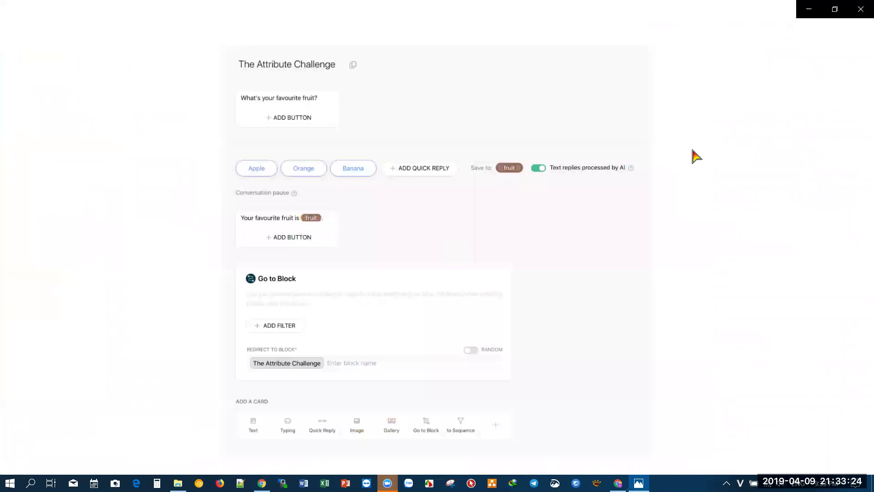
key("alt+F4")
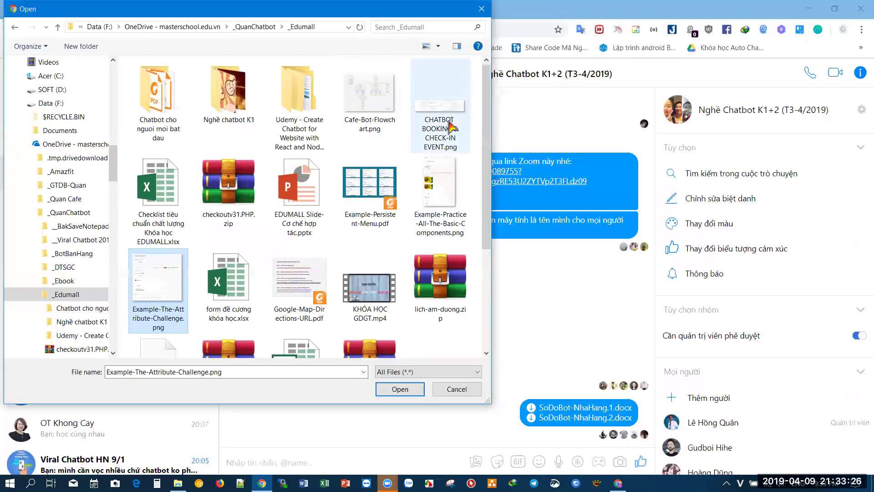
- Zoom and pan through CHATBOT BOOKING & CHECK-IN EVENT.png, then cancel the file picker
right_click(451, 125)
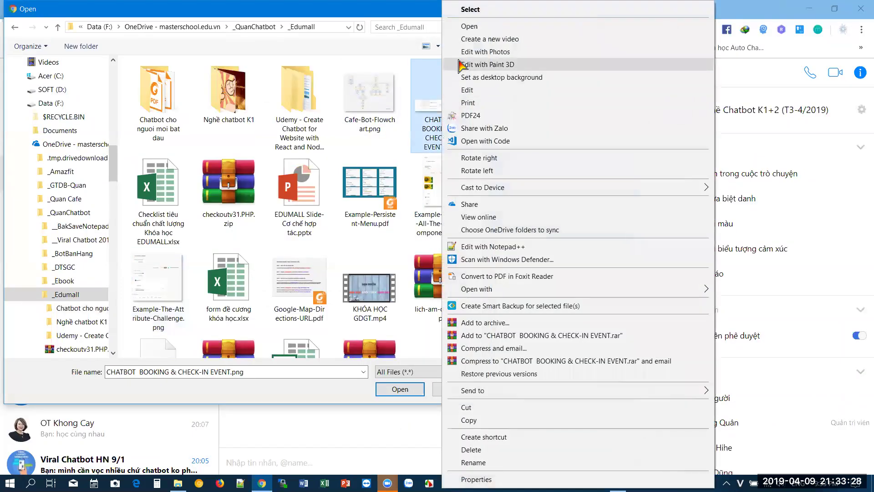
left_click(467, 30)
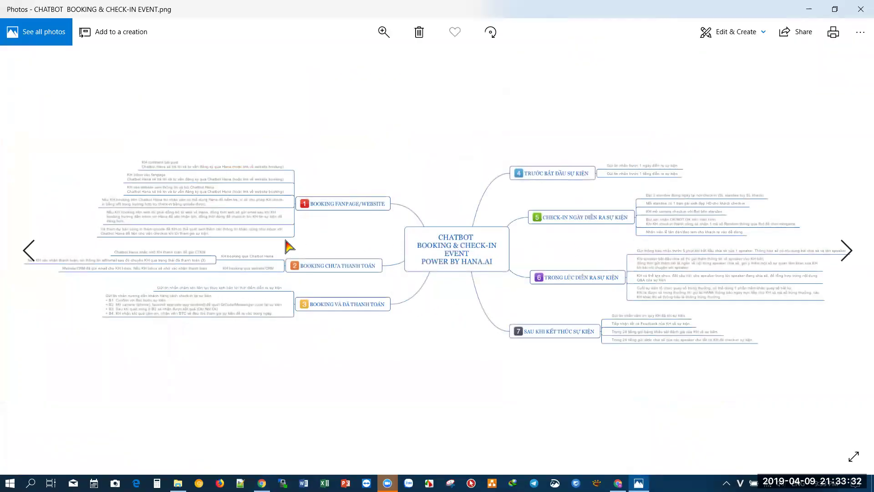
scroll(234, 226, "up", 4)
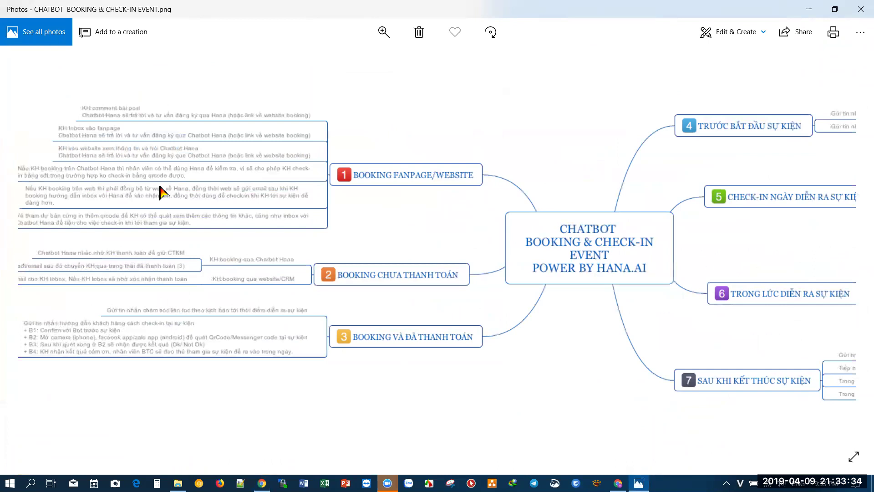
left_click_drag(160, 193, 211, 244)
left_click(860, 9)
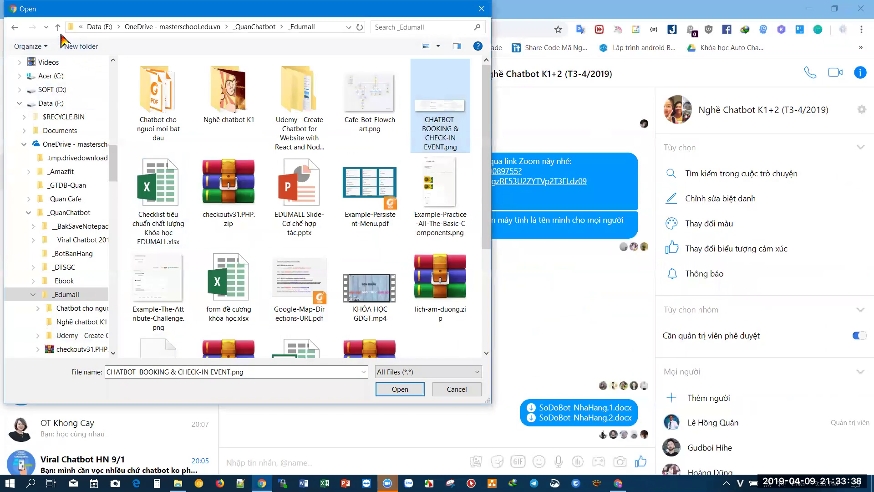
left_click(58, 27)
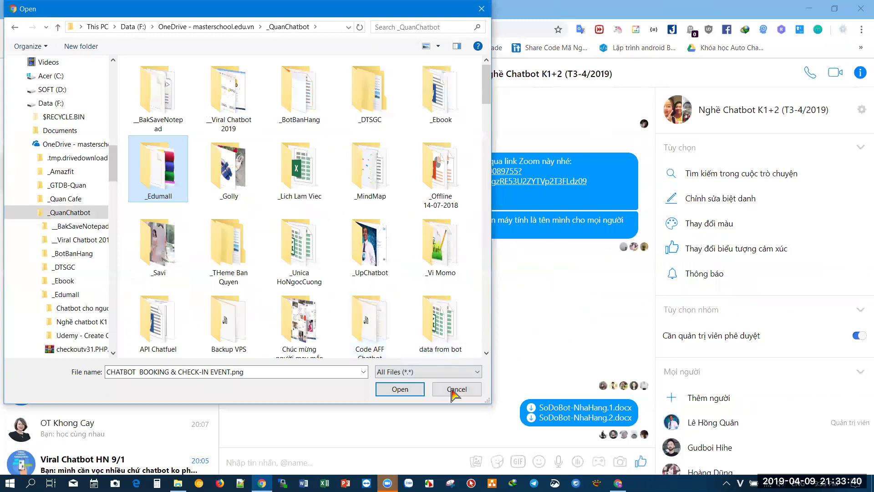
left_click(457, 389)
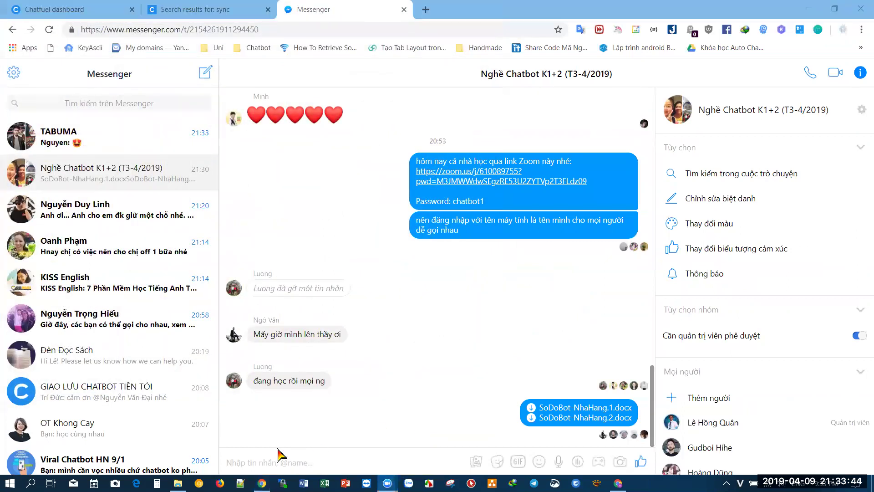
key("alt+Tab")
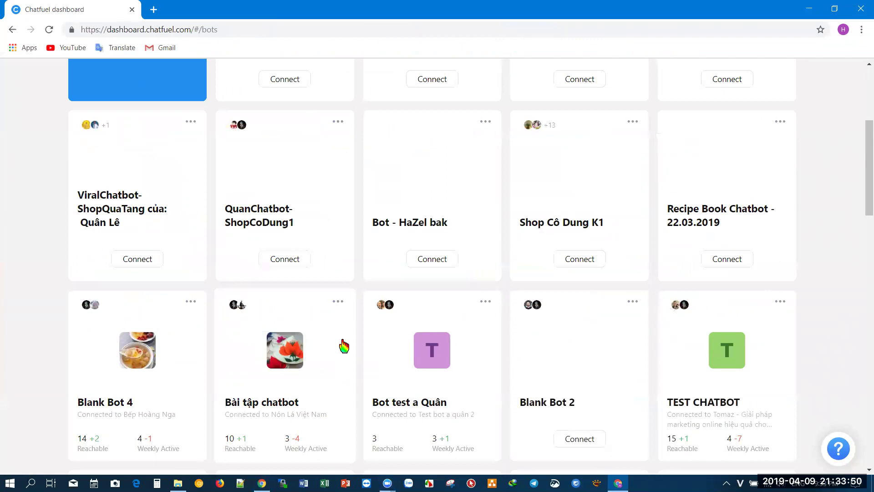
scroll(344, 346, "up", 5)
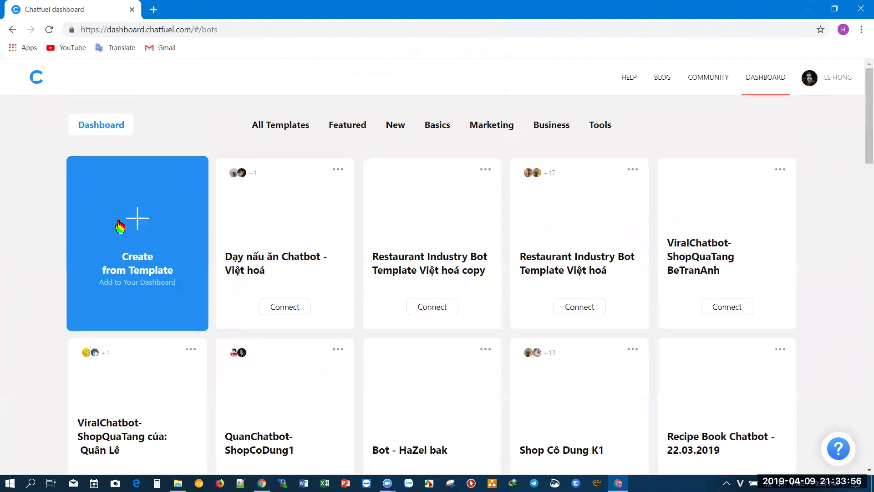
scroll(701, 309, "down", 5)
scroll(701, 310, "down", 5)
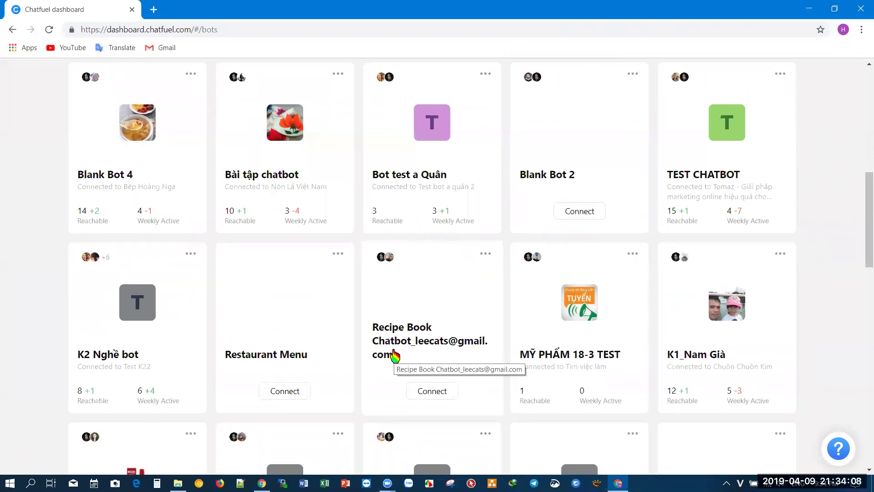
scroll(398, 355, "down", 5)
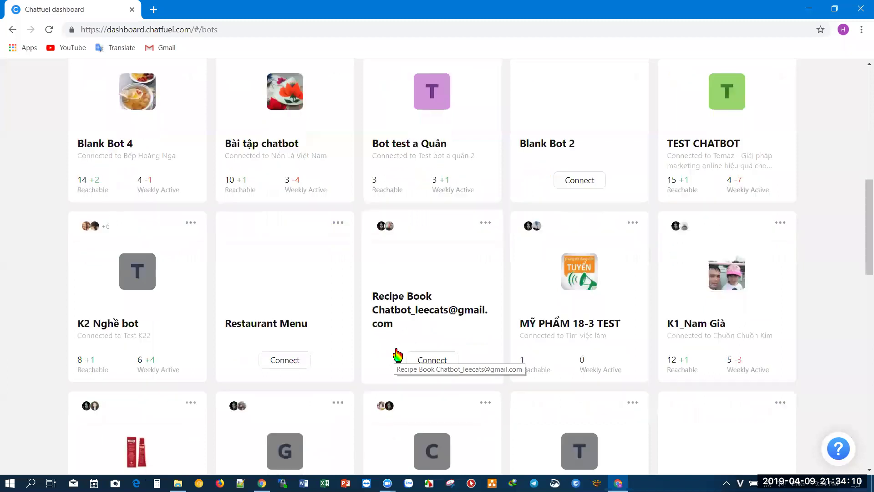
mouse_move(262, 482)
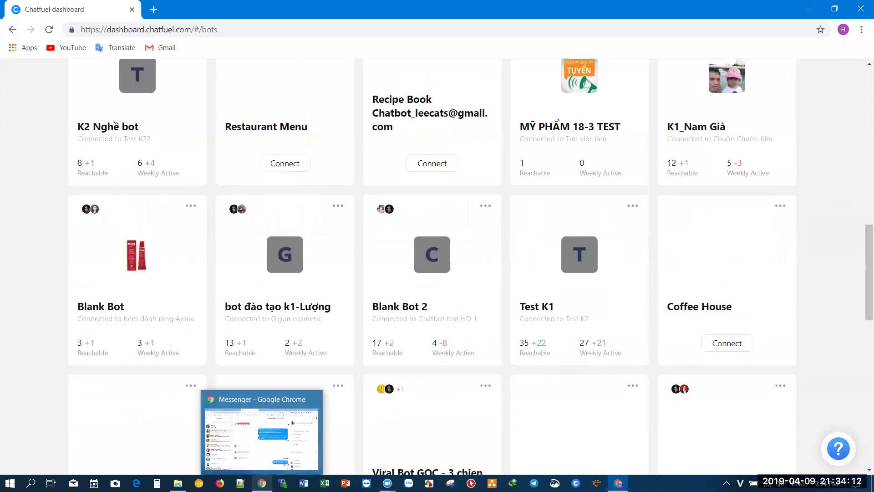
left_click(563, 291)
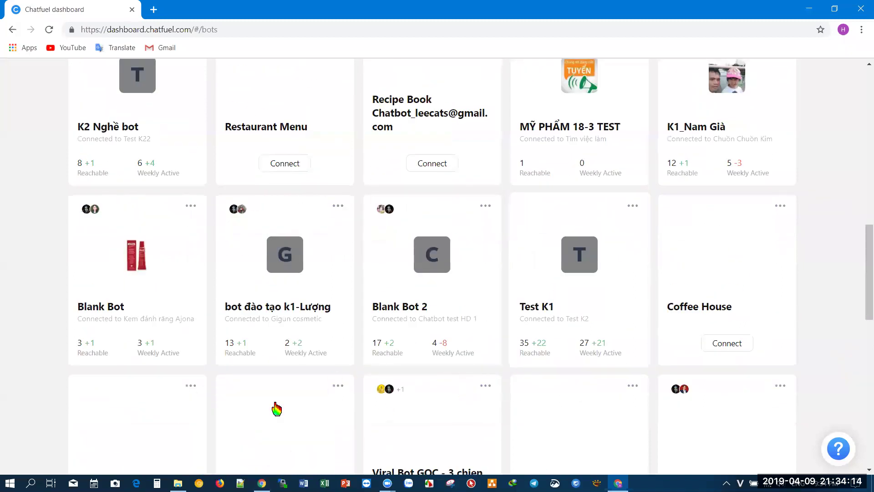
key("alt+Tab")
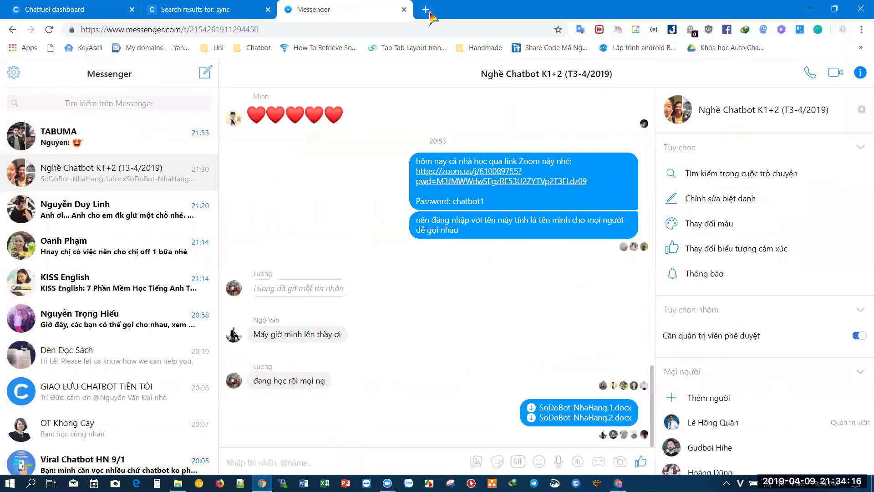
- Open Google Drive and Bitly in two new browser tabs
left_click(425, 9)
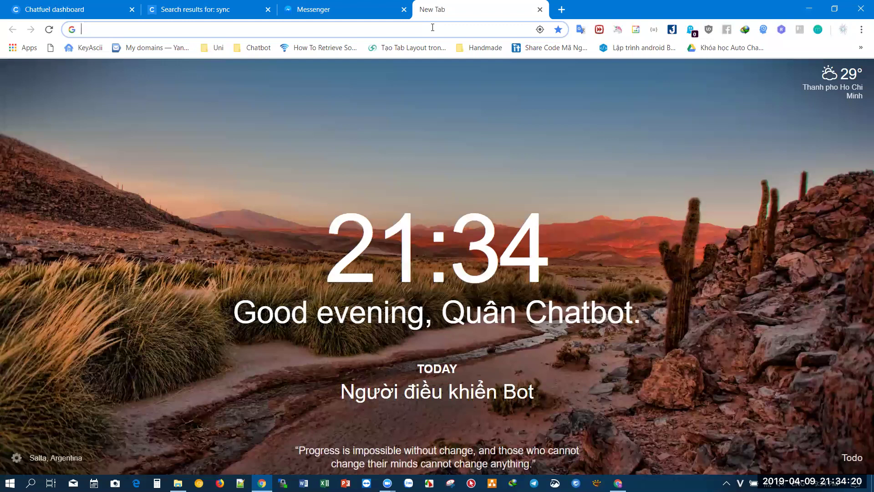
type("drive.google.com/drive/u/0/my-drive")
key("Return")
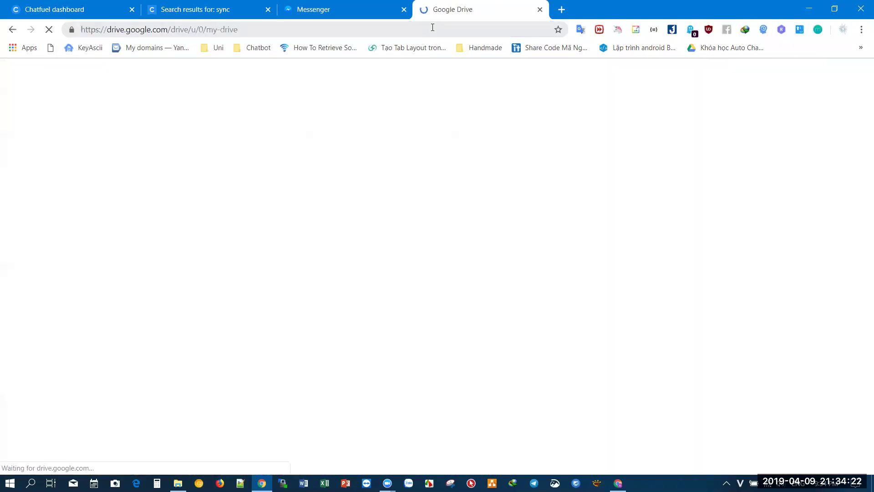
left_click(561, 10)
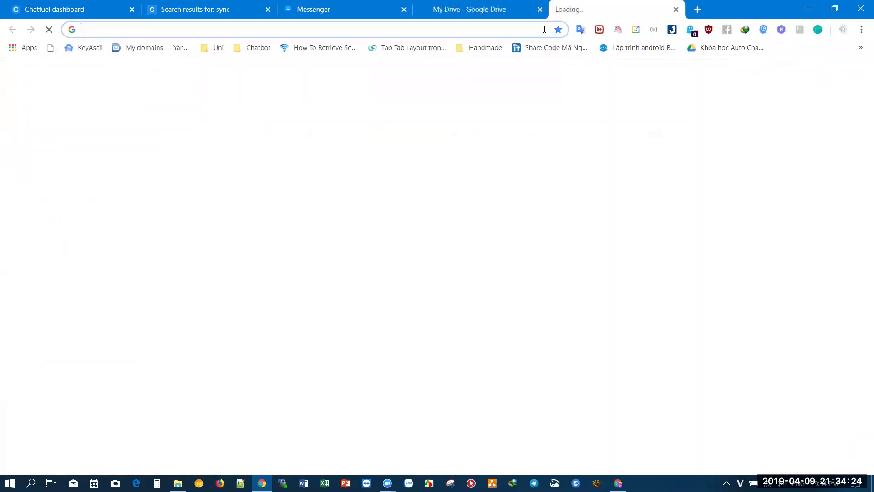
type("bit")
key("Return")
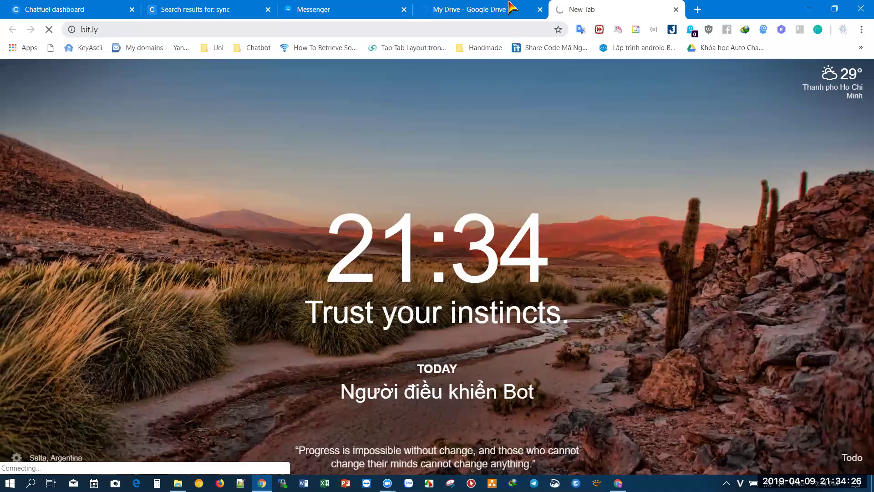
- Search Google Drive for 'api'
left_click(510, 6)
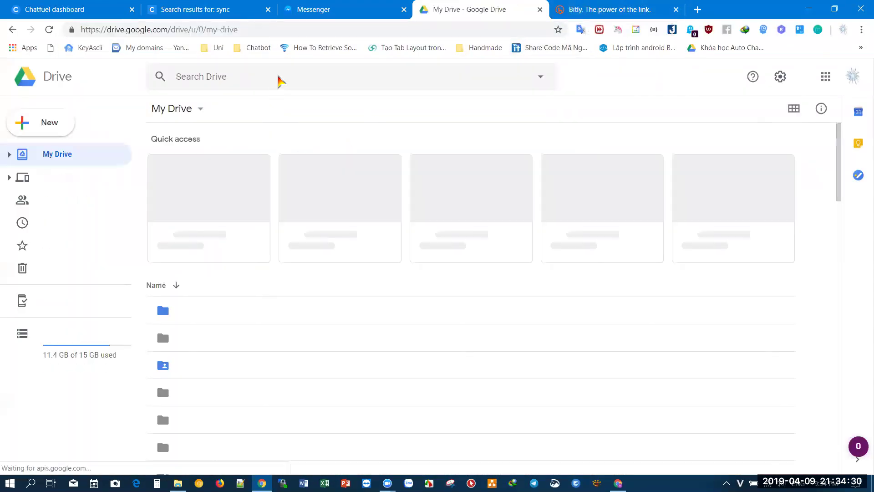
left_click(277, 75)
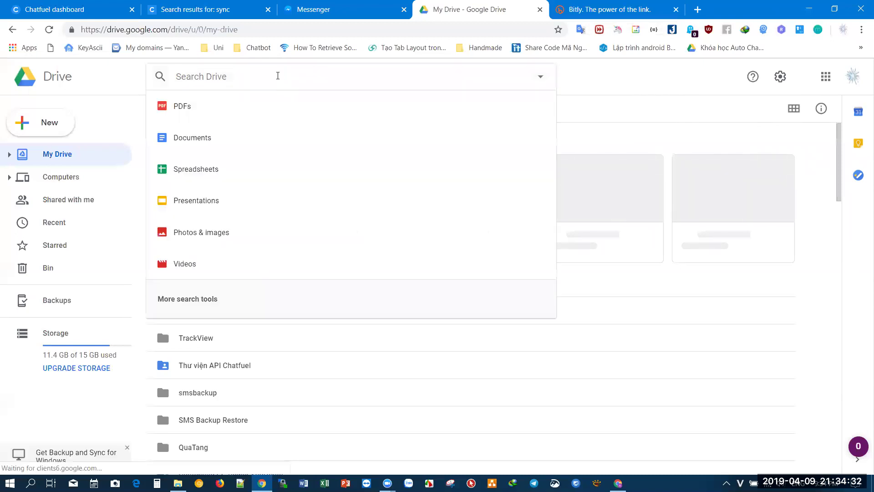
type("api")
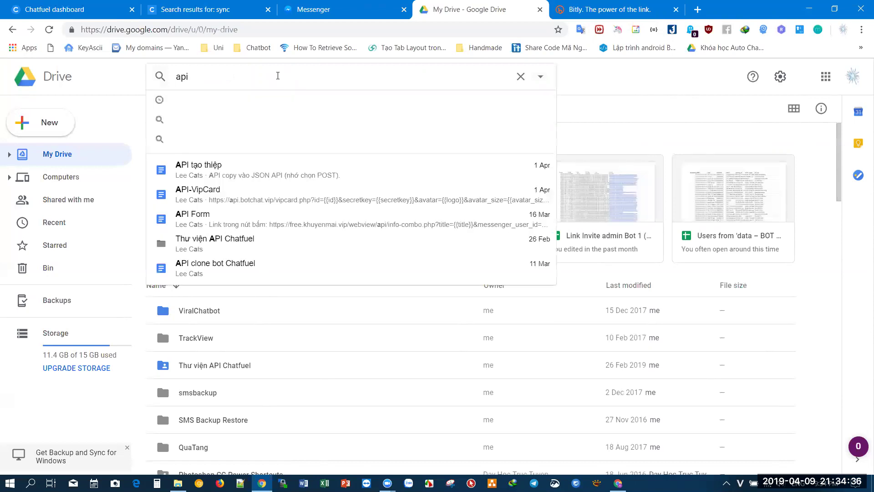
key("Return")
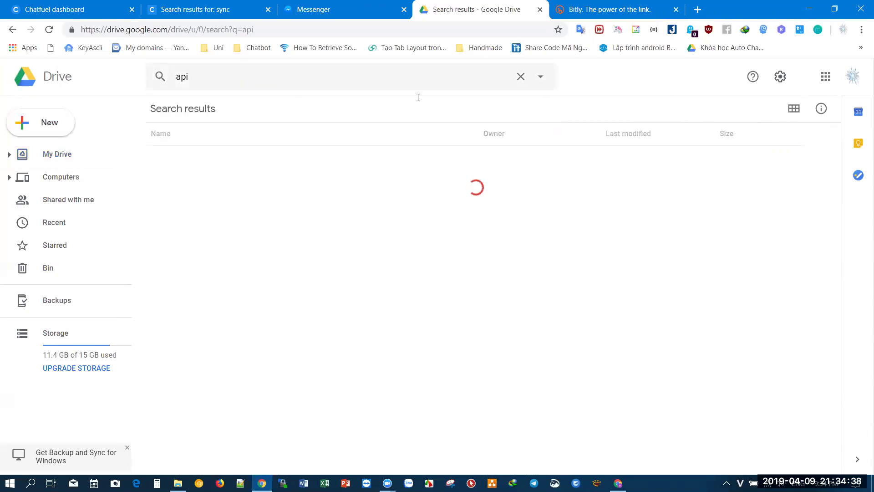
left_click(588, 11)
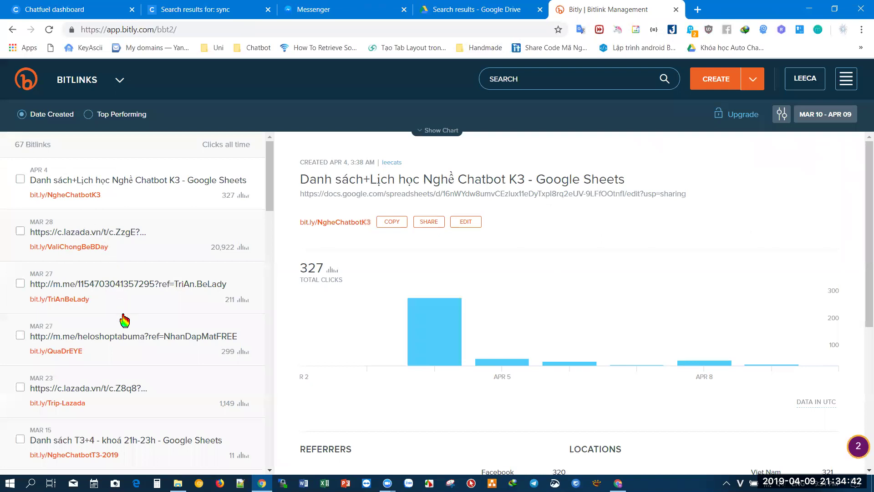
- Copy the VongQuay-HuongDan short link from Bitly
scroll(124, 320, "down", 5)
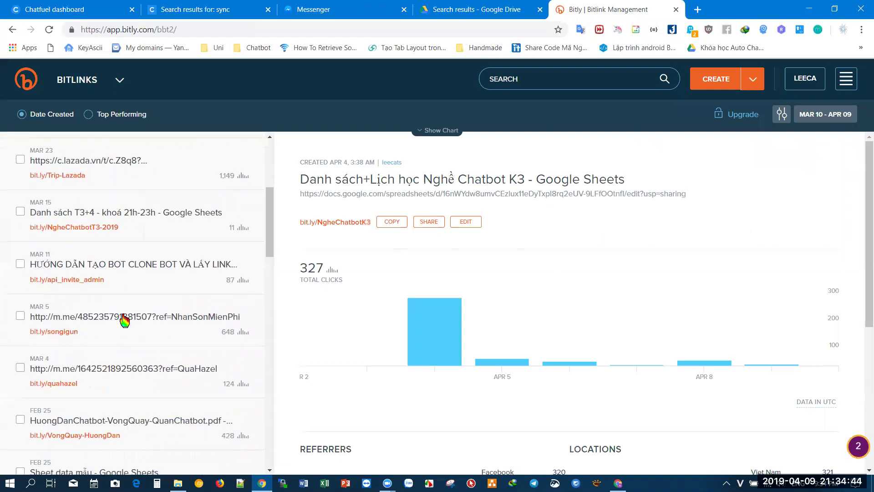
scroll(125, 321, "down", 2)
left_click(156, 329)
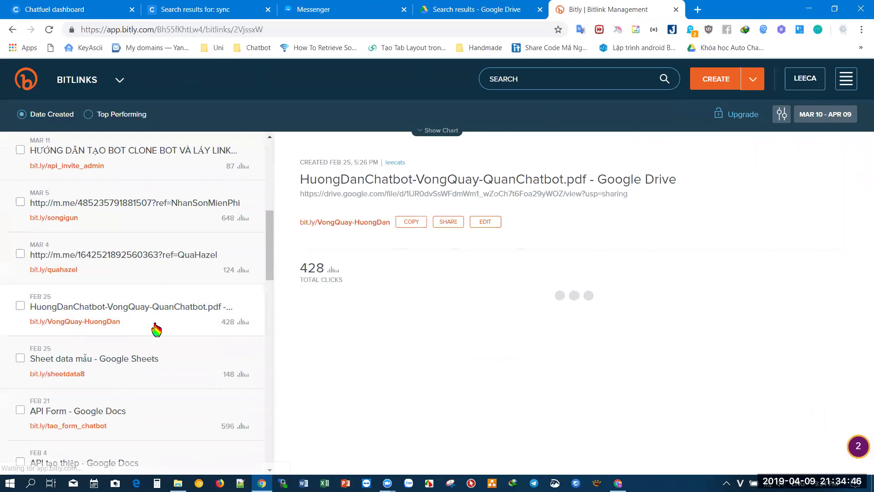
left_click(411, 222)
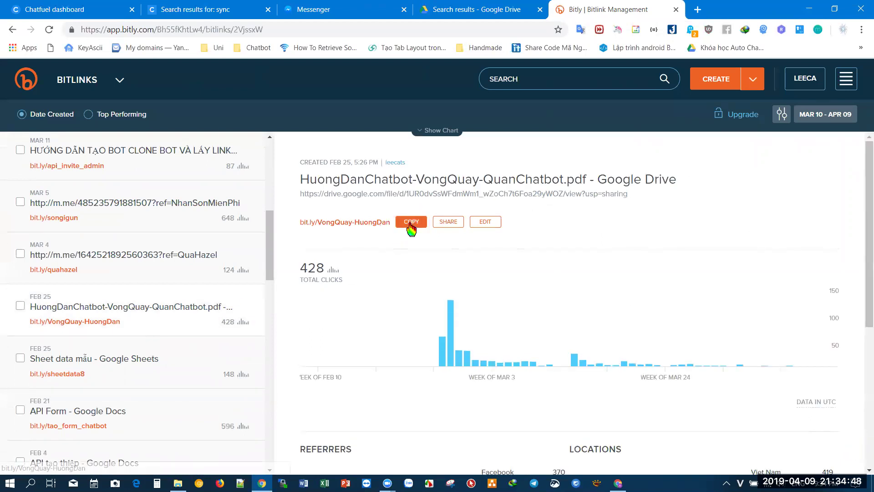
- Preview HuongDanChatbot-VongQuay-QuanChatbot.pdf from the Drive search results
left_click(469, 8)
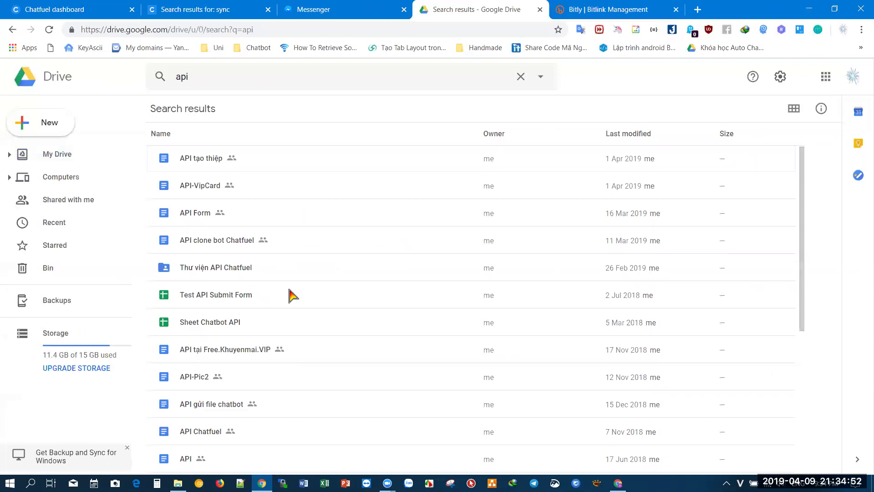
scroll(291, 295, "down", 3)
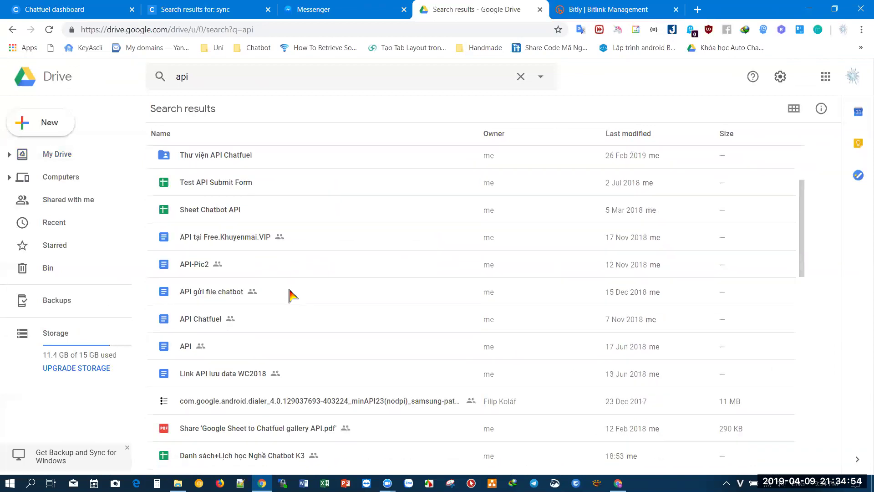
scroll(292, 295, "down", 8)
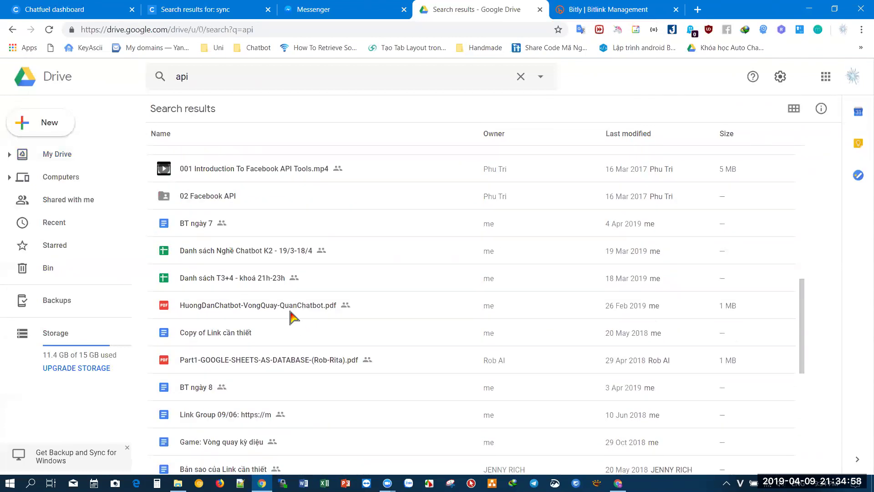
double_click(295, 313)
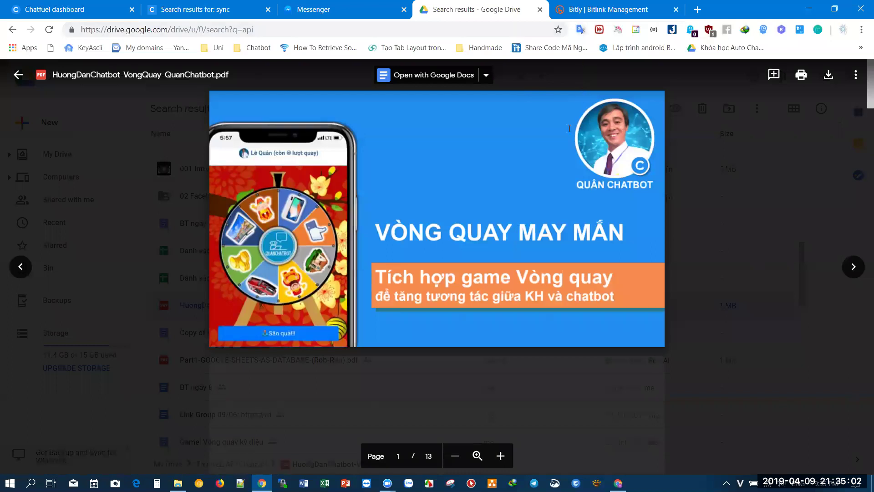
left_click(592, 9)
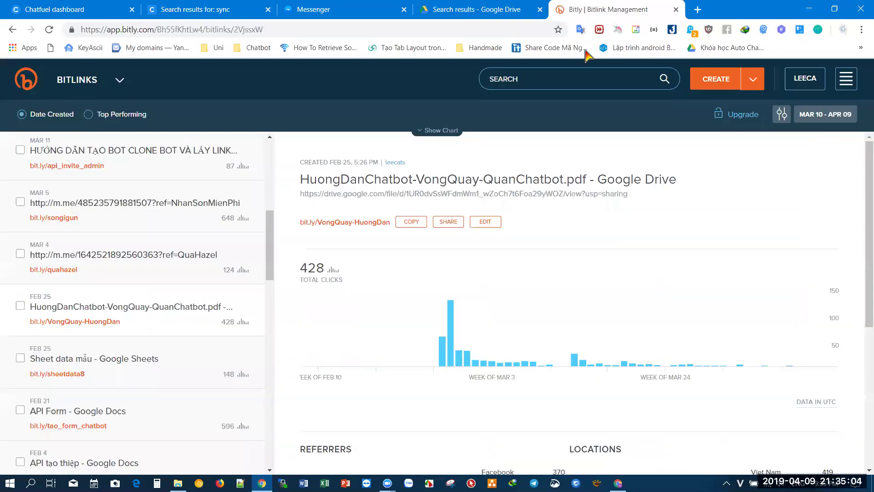
left_click(331, 14)
key("ctrl+v")
key("Return")
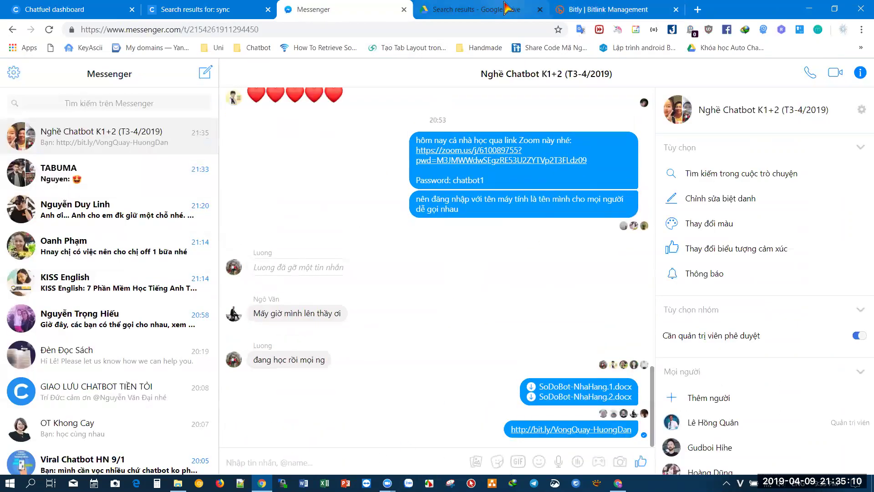
left_click(506, 8)
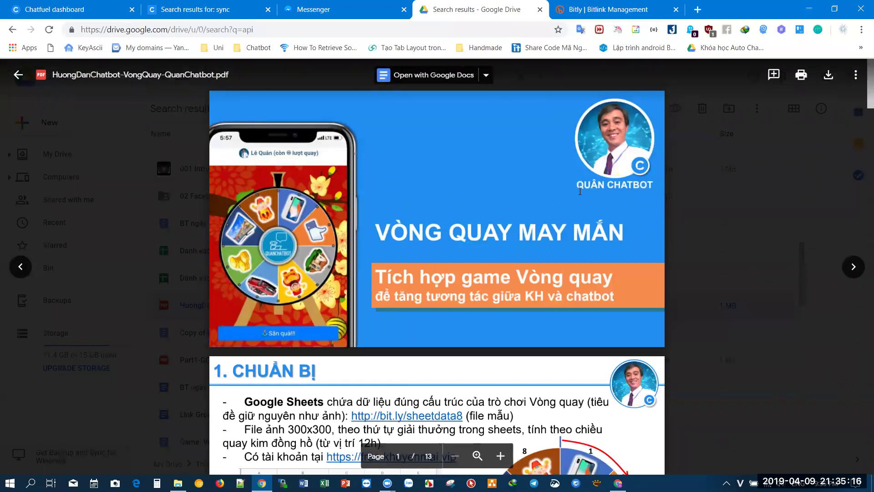
scroll(569, 205, "down", 5)
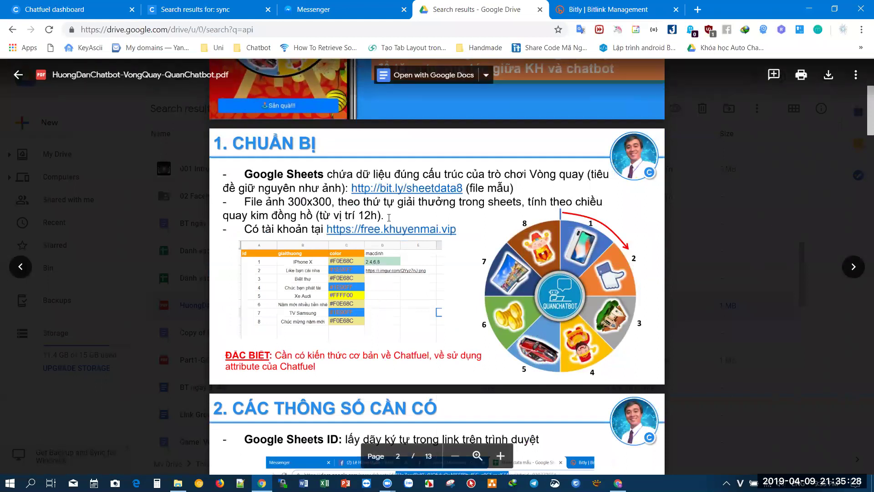
left_click(436, 192)
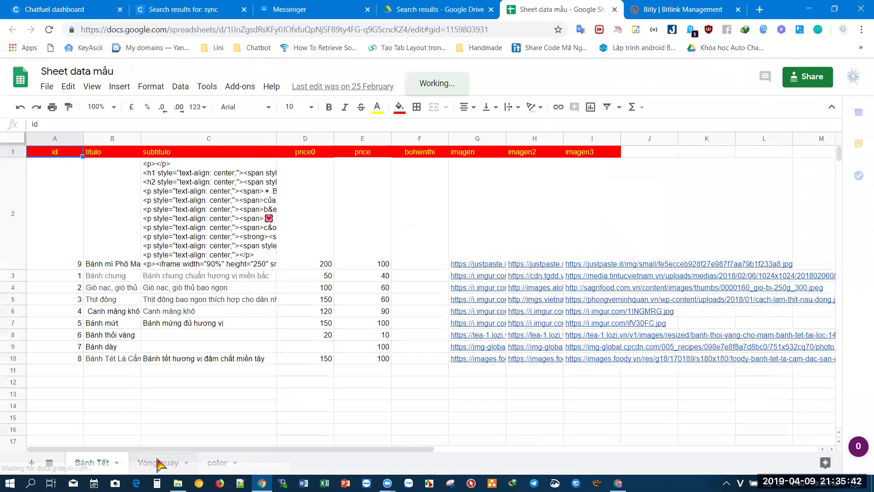
- Inspect the Vòng quay sheet's prizes, from IPhone X to Chúc mừng năm mới, and colour #F0E68C
left_click(157, 463)
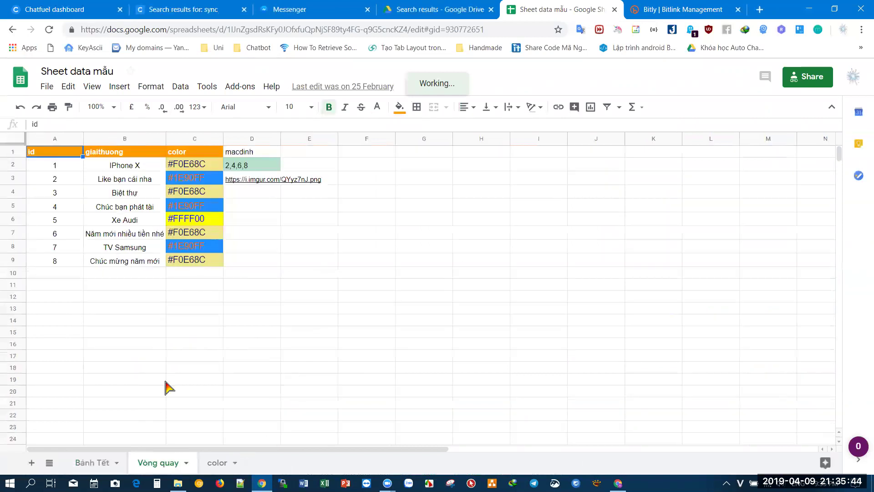
left_click(171, 332)
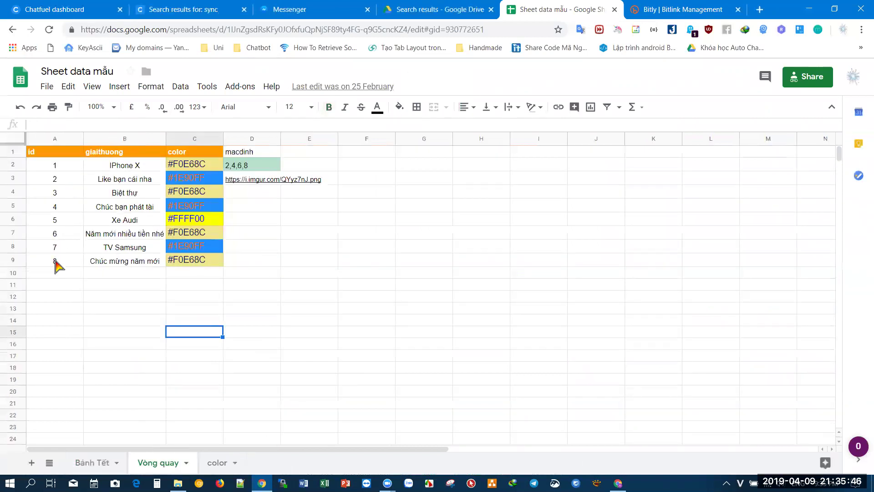
left_click(124, 167)
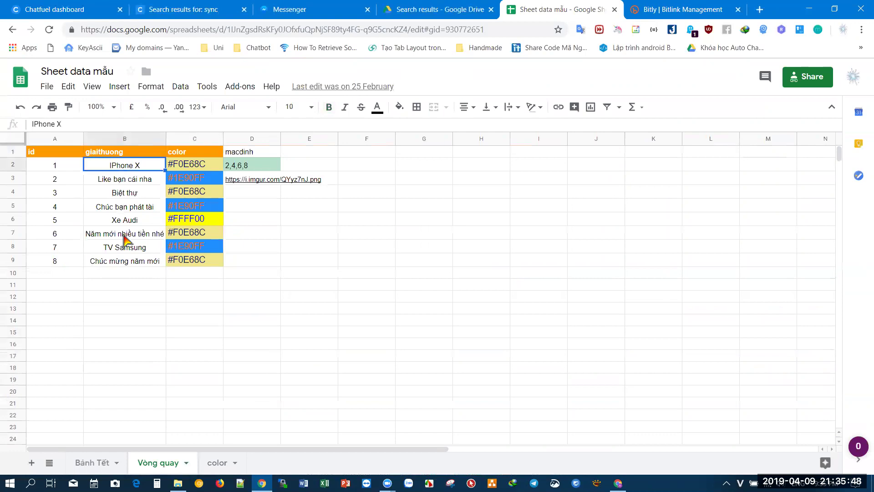
left_click(127, 263)
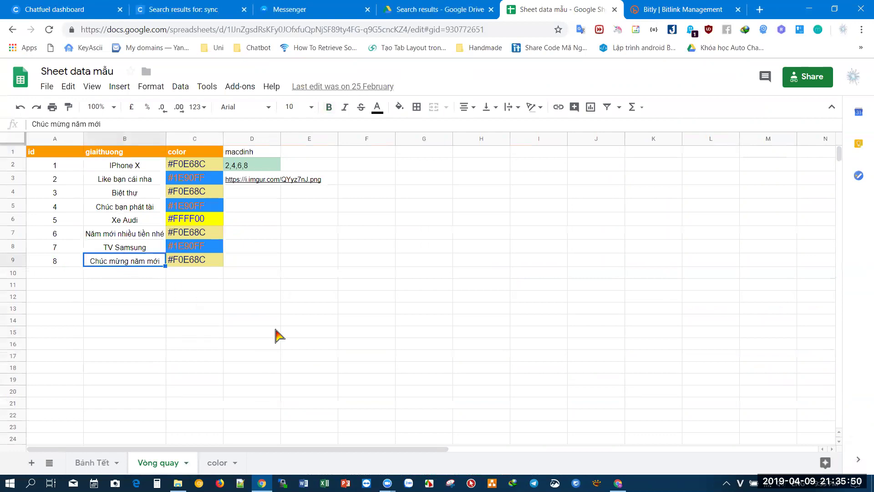
left_click(208, 170)
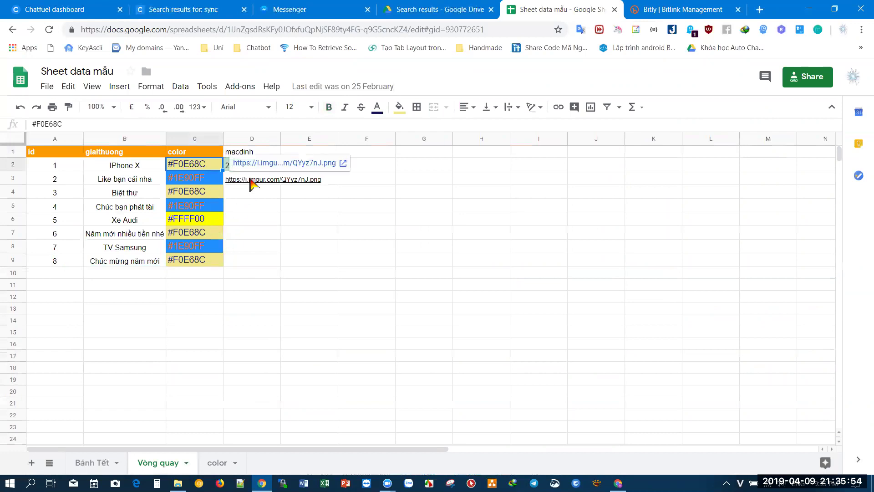
- Compare the sheet with the lucky-wheel guide PDF, ending on its 1. CHUẨN BỊ page
left_click(423, 6)
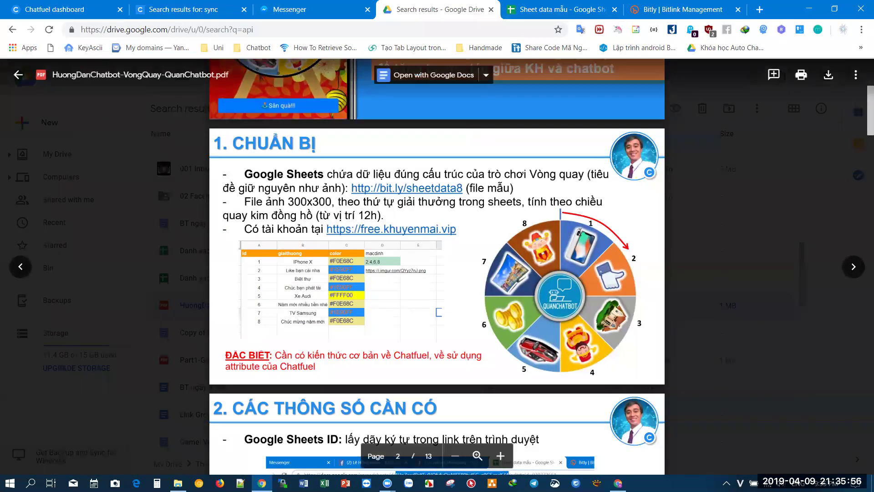
left_click(528, 9)
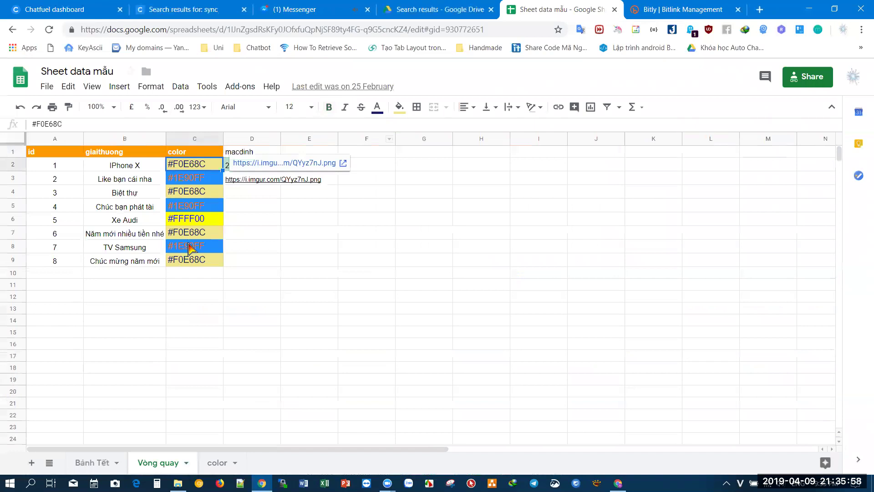
left_click(248, 254)
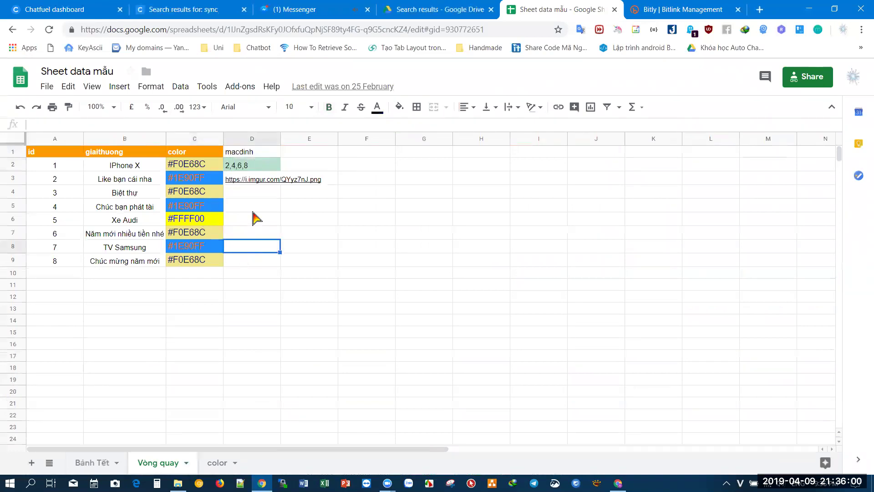
left_click(405, 13)
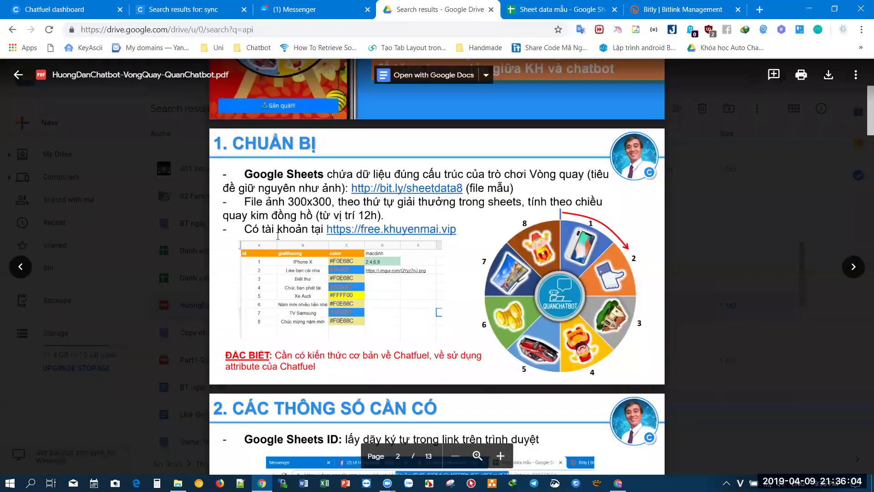
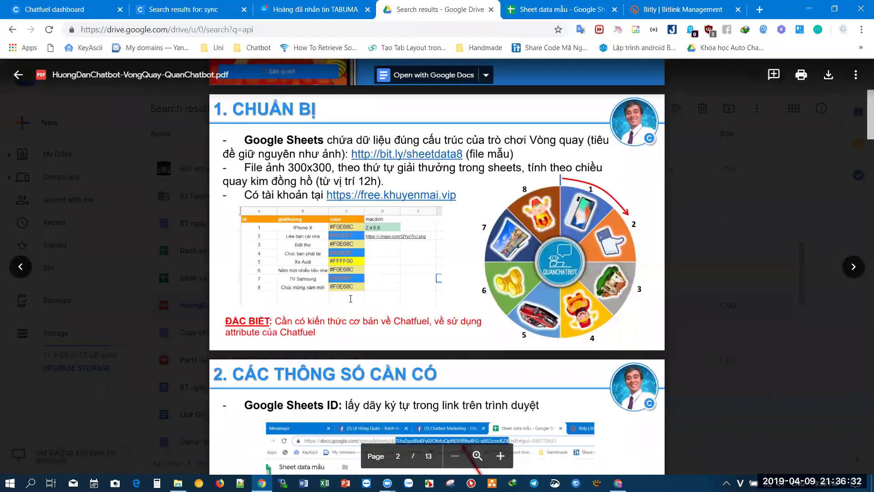
- Scroll the guide PDF down to the Google Sheets ID slide and highlight its heading
scroll(302, 238, "down", 3)
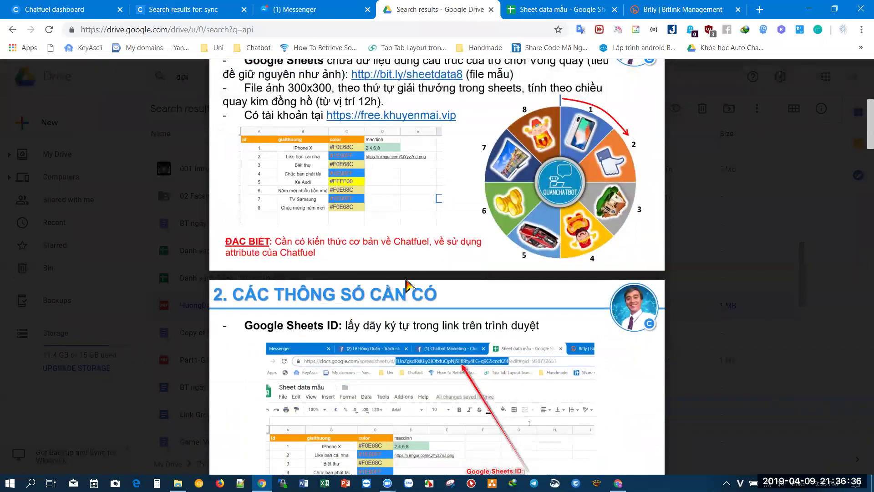
scroll(378, 279, "down", 3)
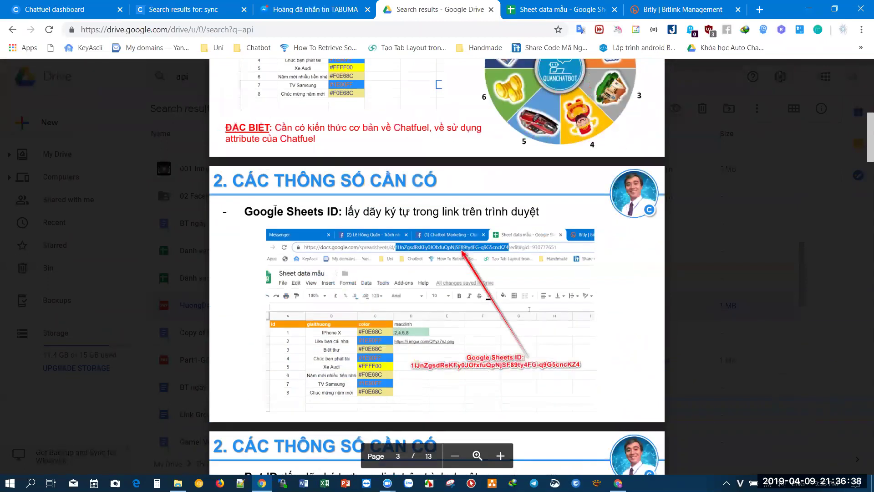
left_click_drag(246, 215, 338, 213)
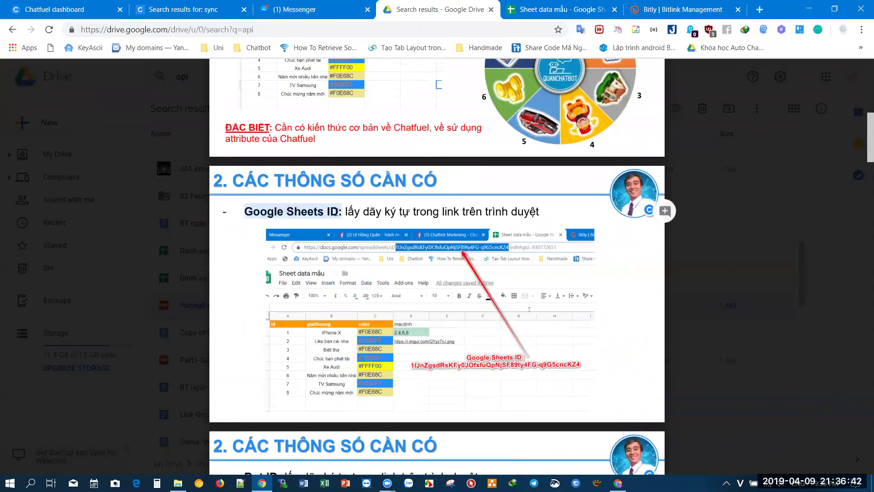
left_click(336, 212)
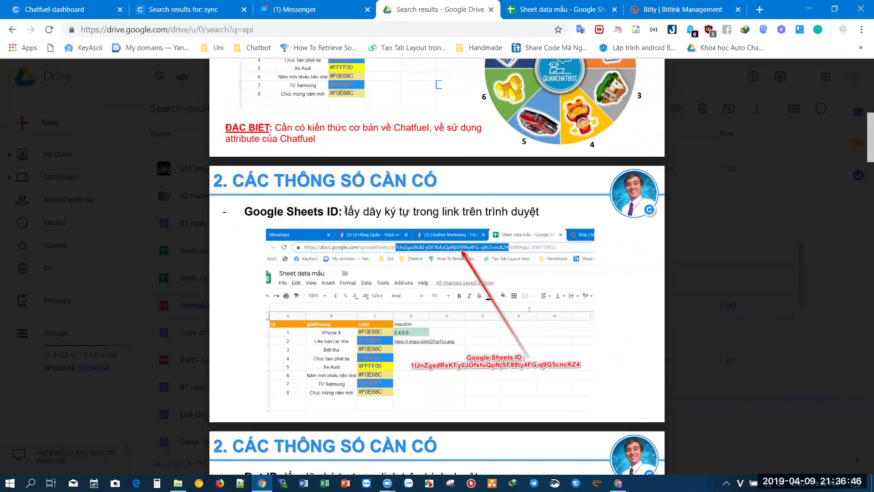
- Select the spreadsheet ID inside the Sheet data mẫu web address, then return to the guide
key("ctrl+Tab")
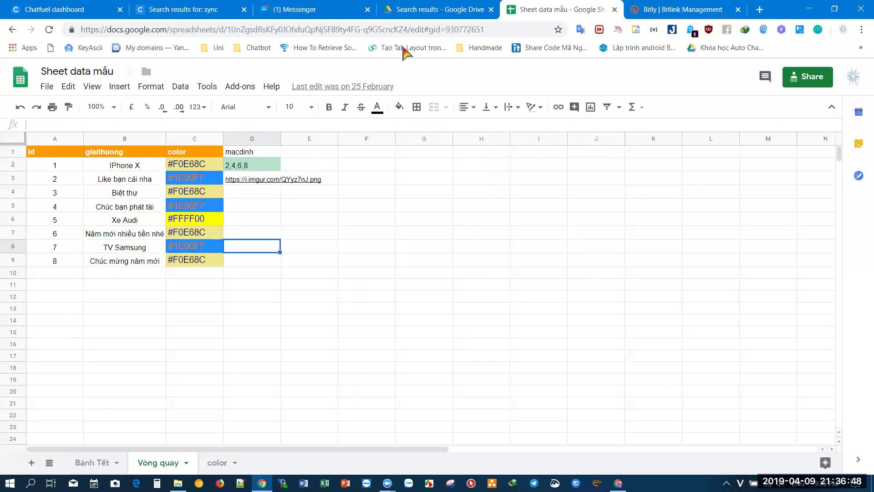
left_click(323, 30)
left_click(277, 30)
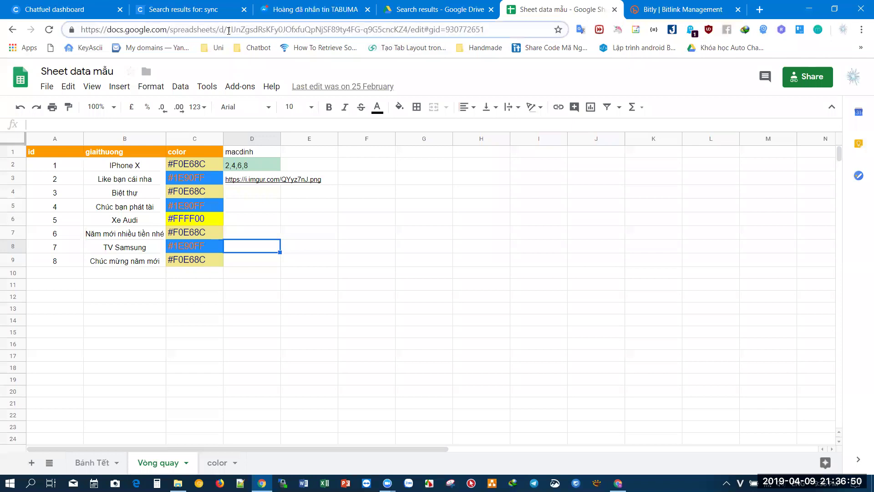
left_click_drag(260, 33, 407, 35)
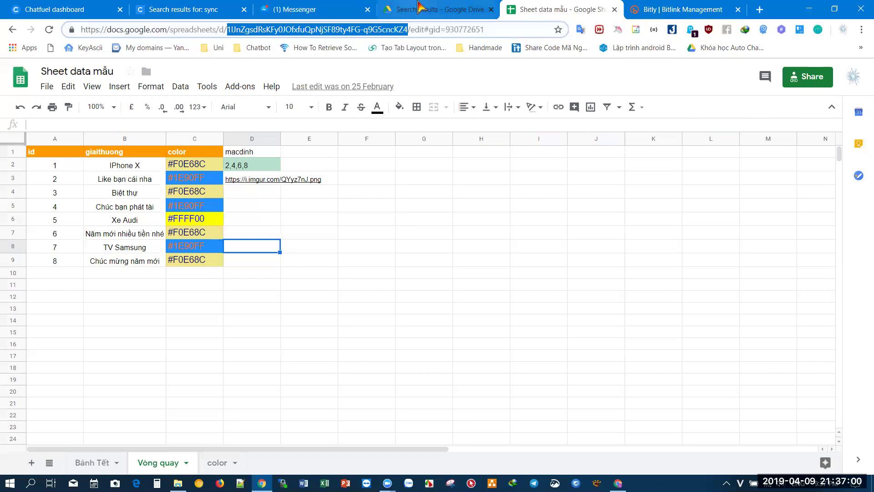
left_click(398, 11)
- Read the Bot ID slide and select the bot ID in the Chatfuel dashboard address
scroll(383, 305, "down", 5)
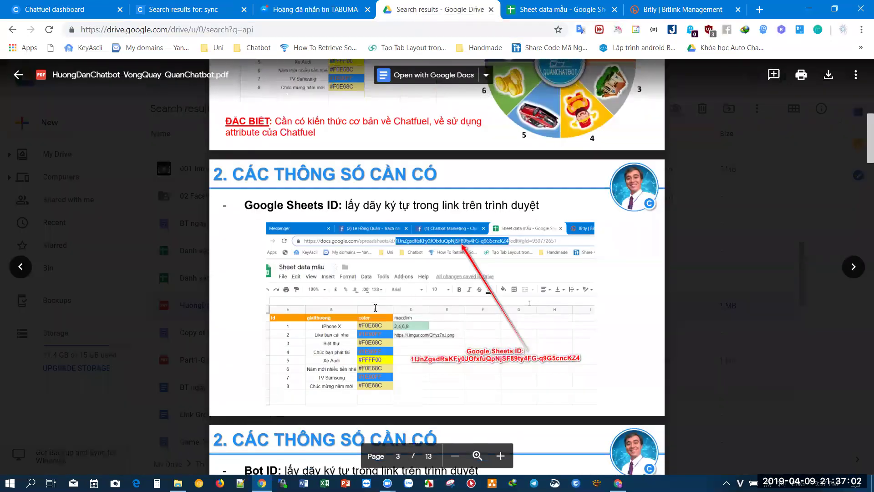
scroll(365, 283, "down", 3)
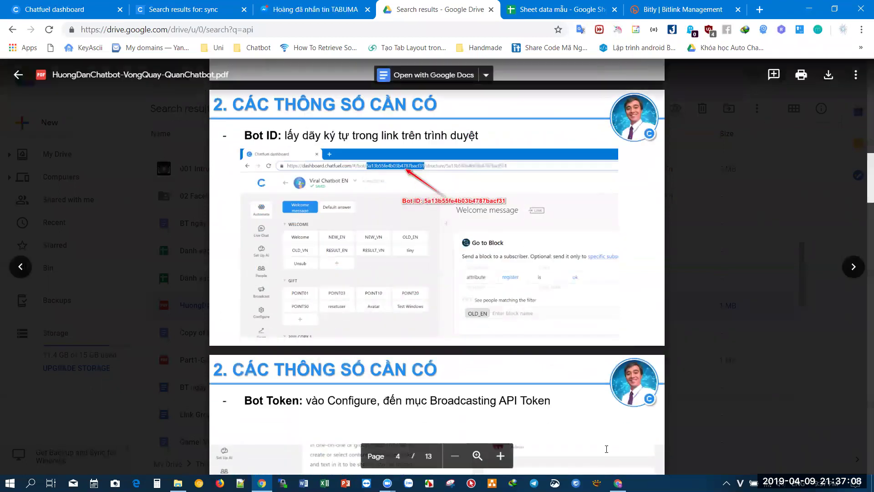
mouse_move(618, 483)
left_click(618, 437)
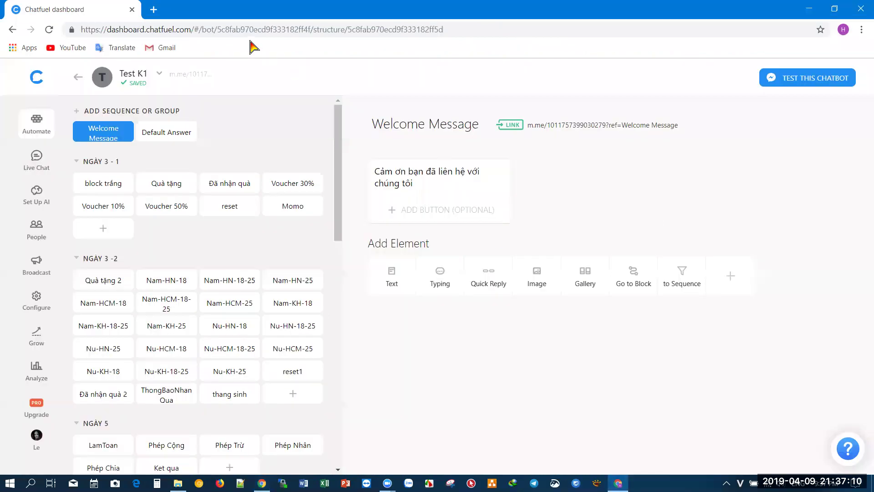
left_click(234, 30)
double_click(230, 30)
left_click(227, 30)
left_click_drag(224, 30, 319, 31)
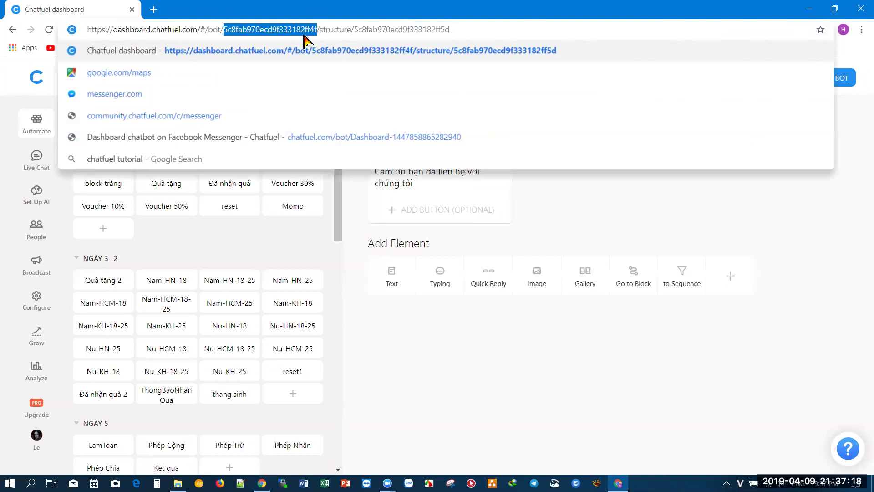
- Read the Bot Token slide, highlighting 'vào Configure' and 'Broadcasting API Token', then the domain slides
left_click(262, 482)
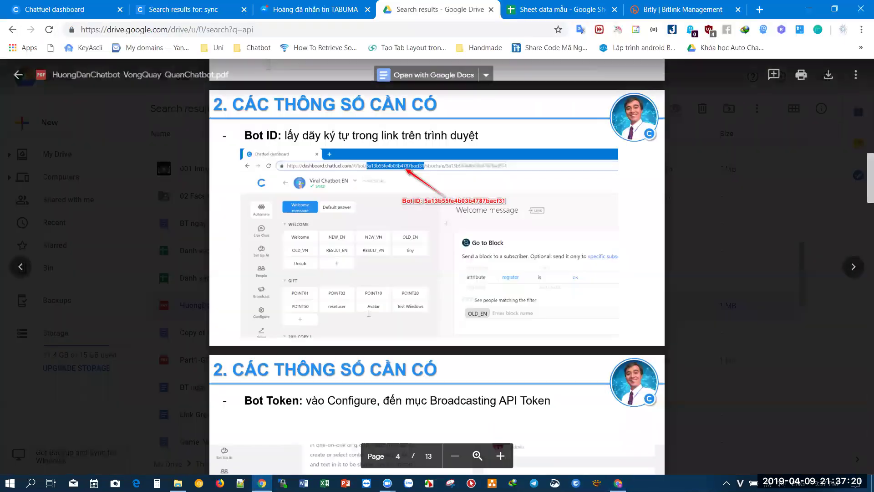
scroll(371, 254, "down", 5)
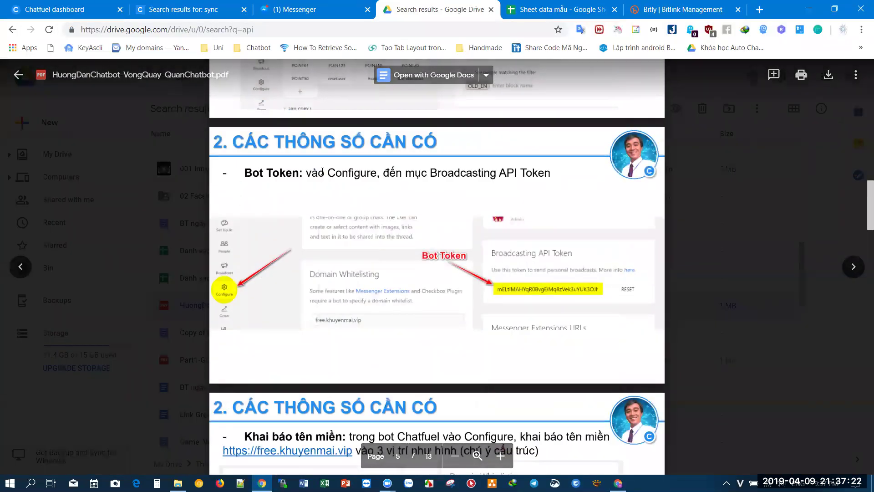
double_click(337, 173)
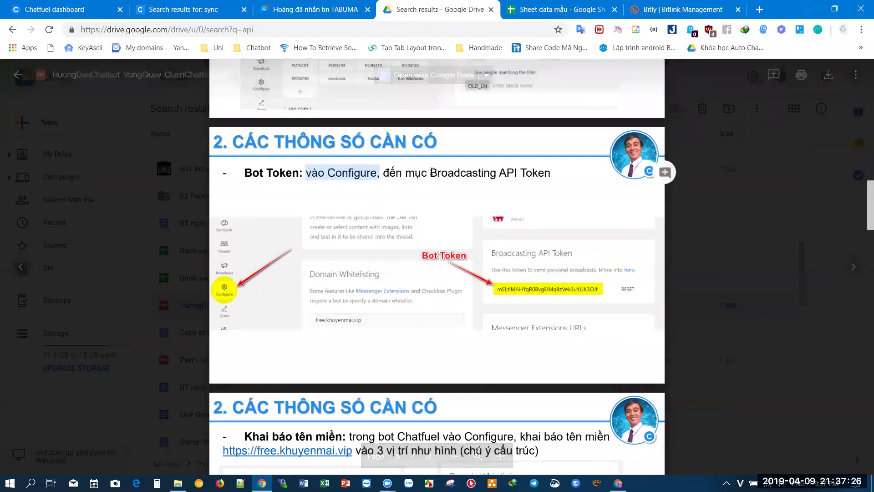
left_click_drag(430, 173, 550, 173)
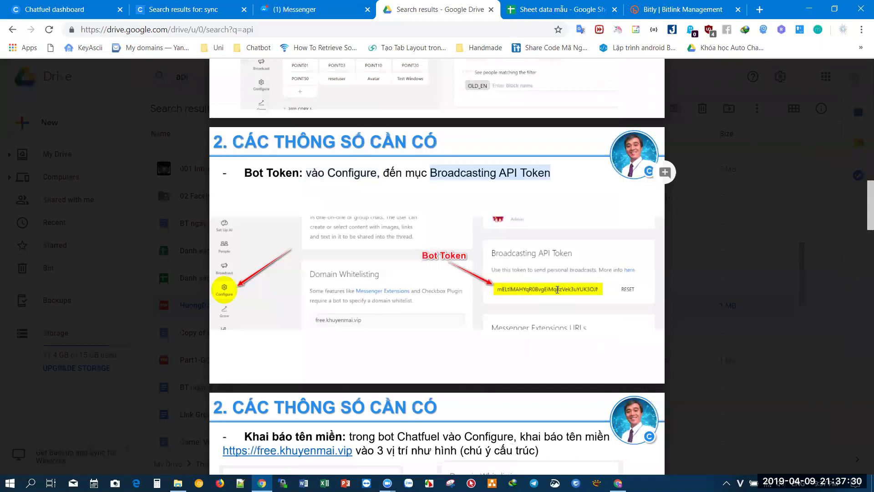
scroll(383, 307, "down", 5)
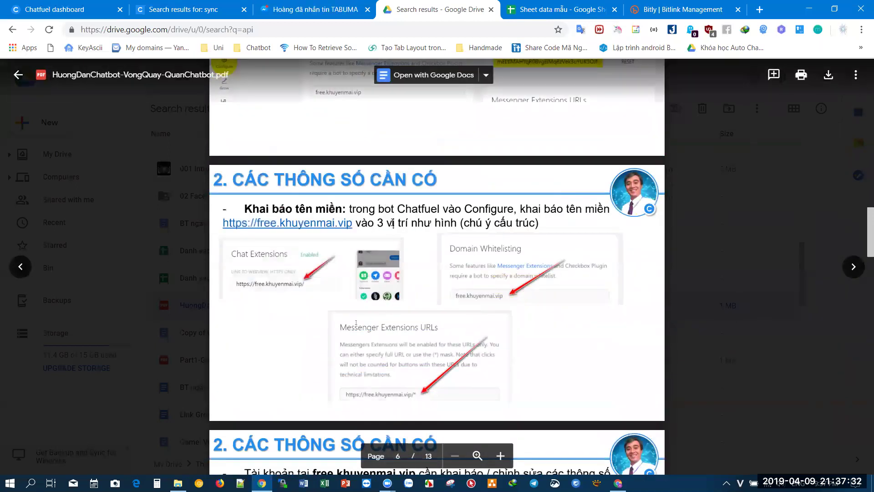
scroll(480, 248, "down", 3)
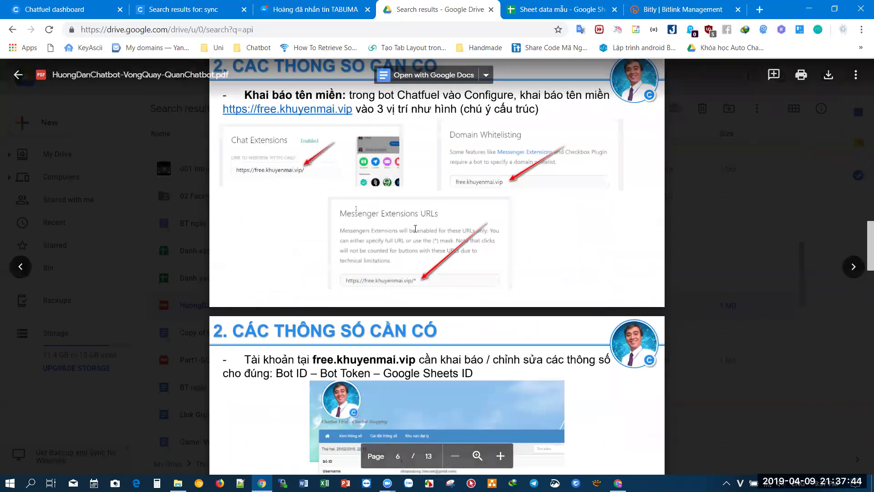
scroll(405, 223, "down", 3)
scroll(417, 241, "down", 1)
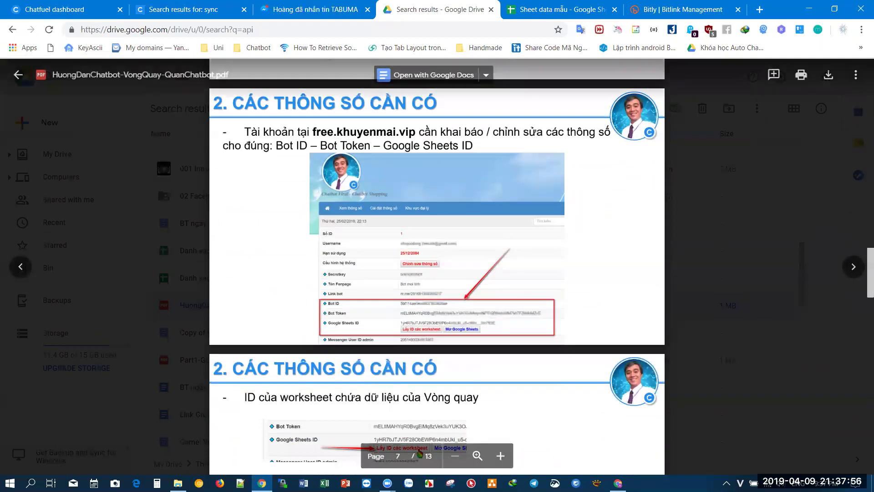
key("alt+Tab")
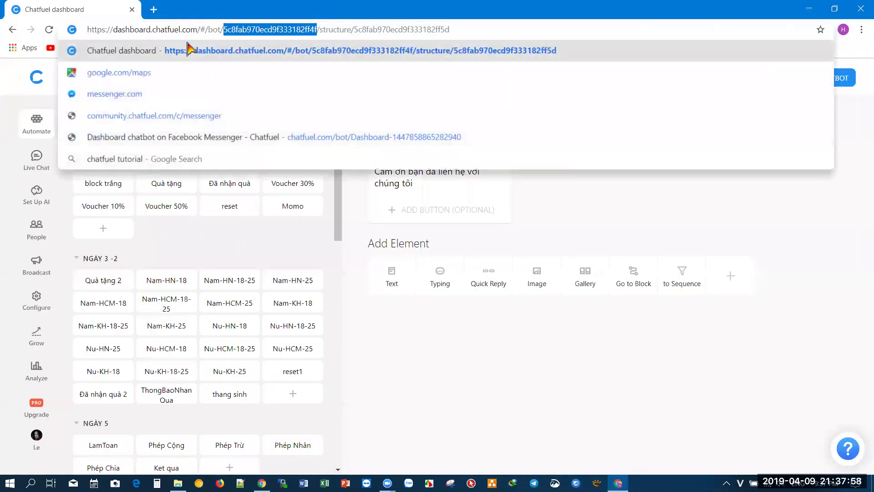
- Open Gmail and Google Drive in new tabs and reselect the bot ID in Chatfuel's address
left_click(153, 10)
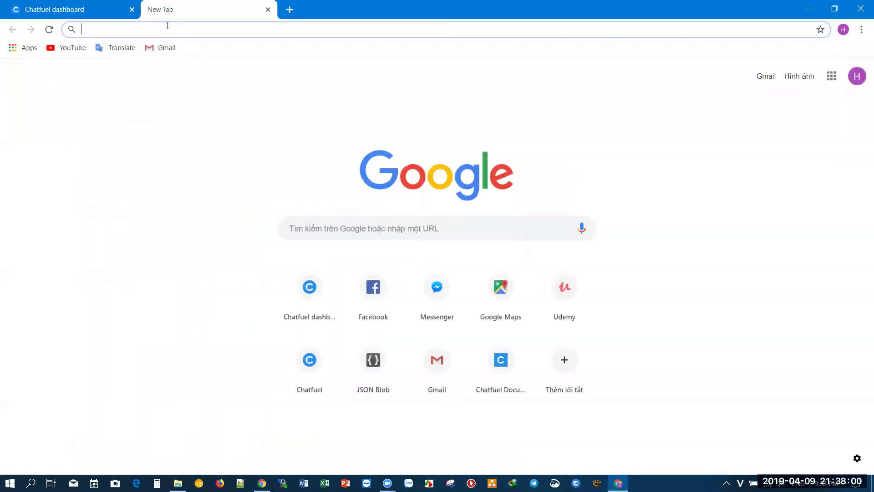
left_click(165, 48)
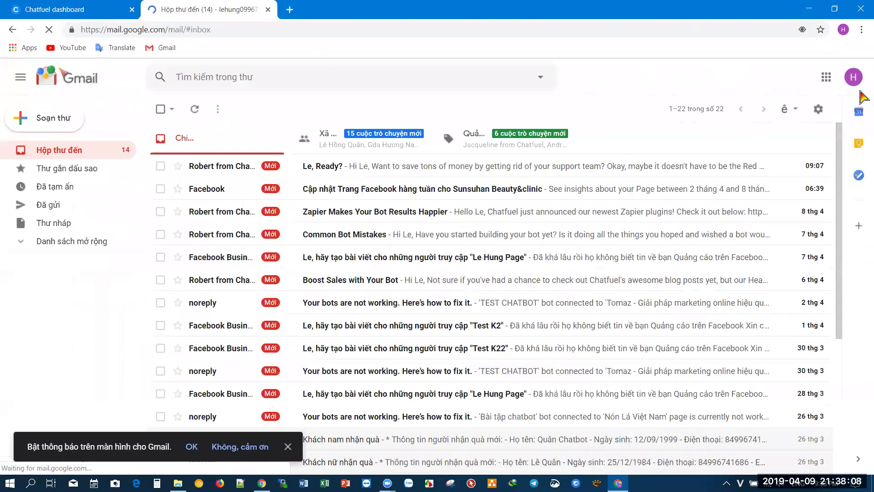
left_click(827, 77)
left_click(728, 254)
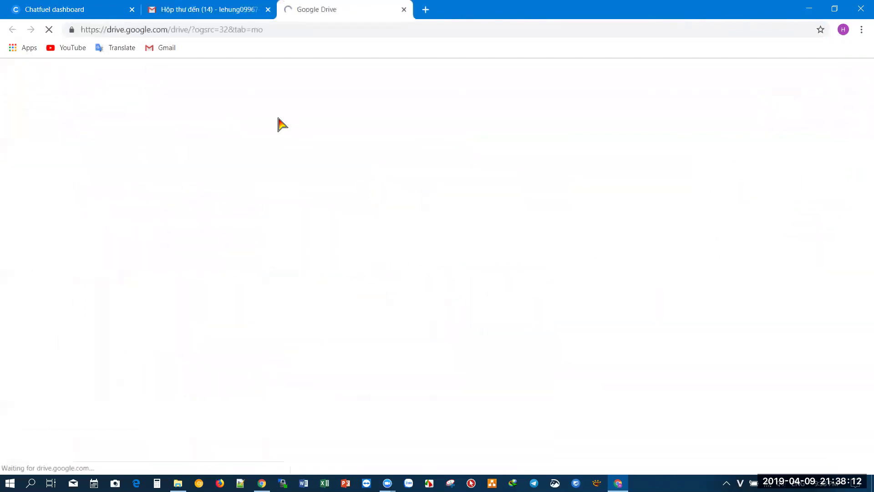
left_click(73, 9)
double_click(298, 29)
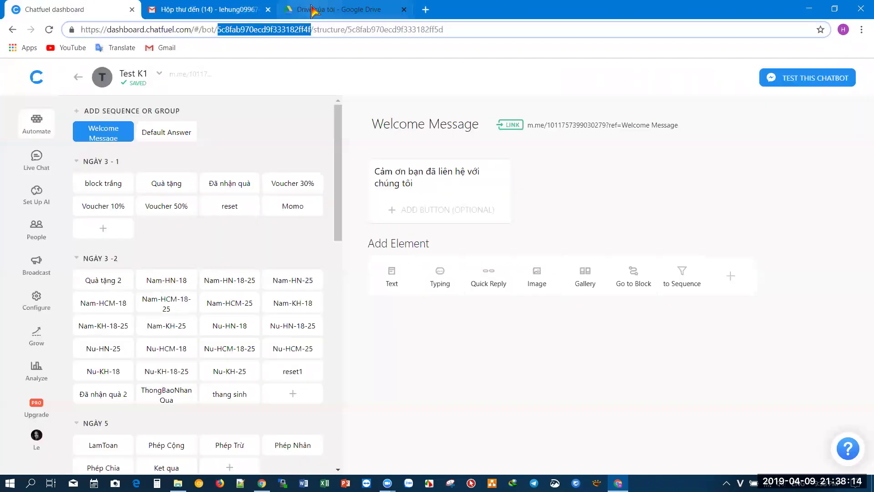
- Load free.khuyenmai.vip in another new tab
left_click(319, 9)
left_click(425, 9)
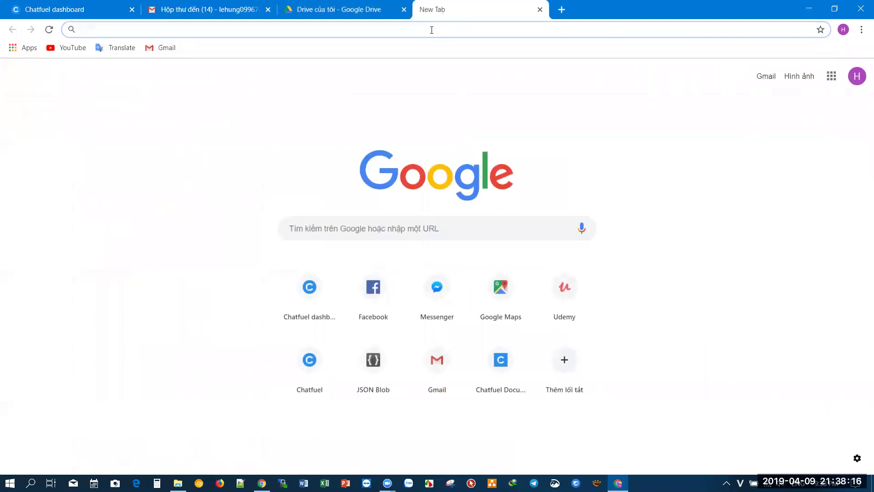
type("free")
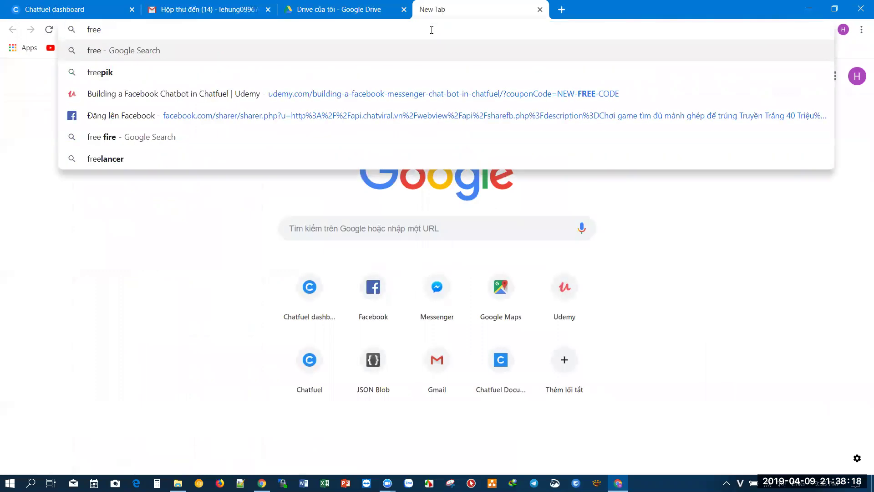
type(".khuyenmai.vip")
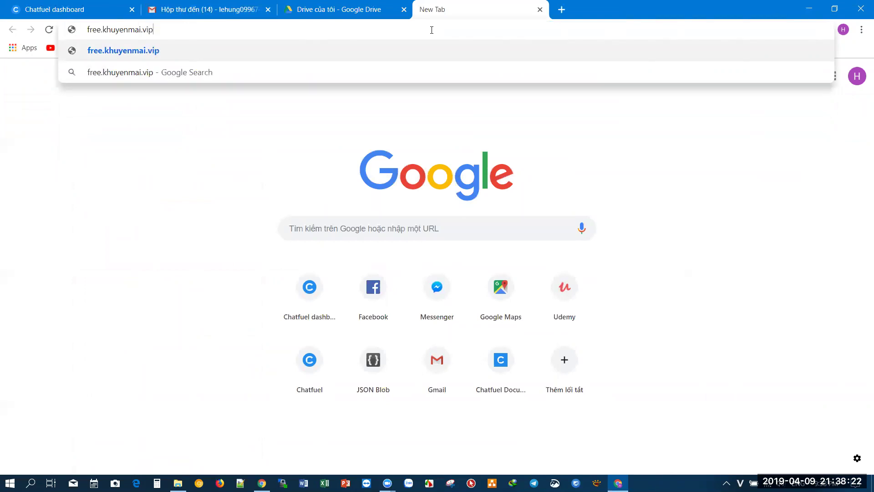
key("Return")
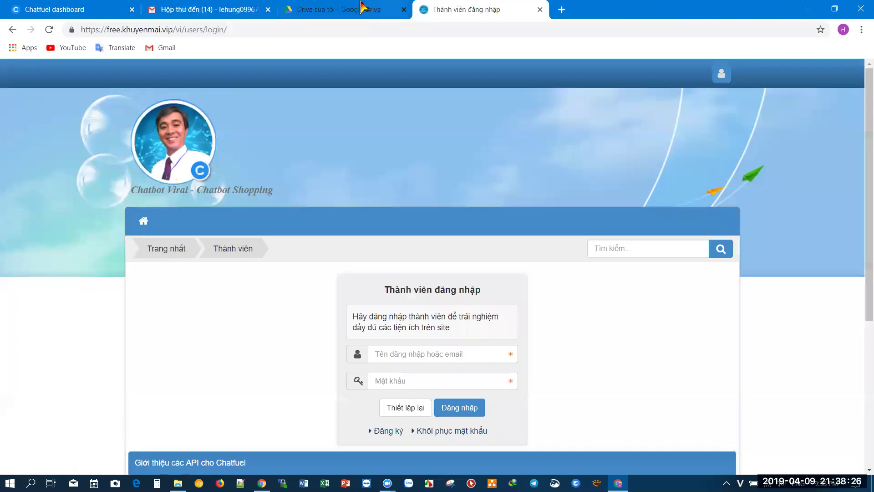
- Select the signed-in Google account's e-mail address, then open the khuyenmai member registration form
left_click(214, 11)
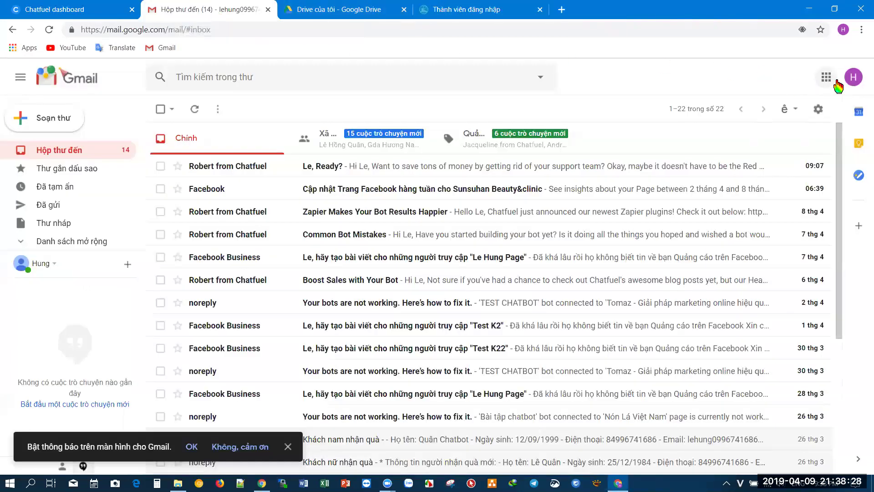
left_click(853, 77)
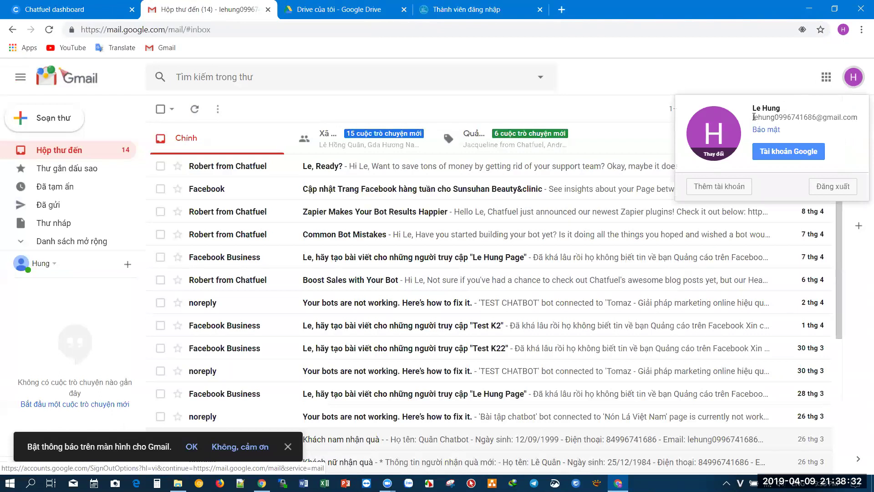
left_click_drag(754, 117, 781, 118)
left_click(844, 121)
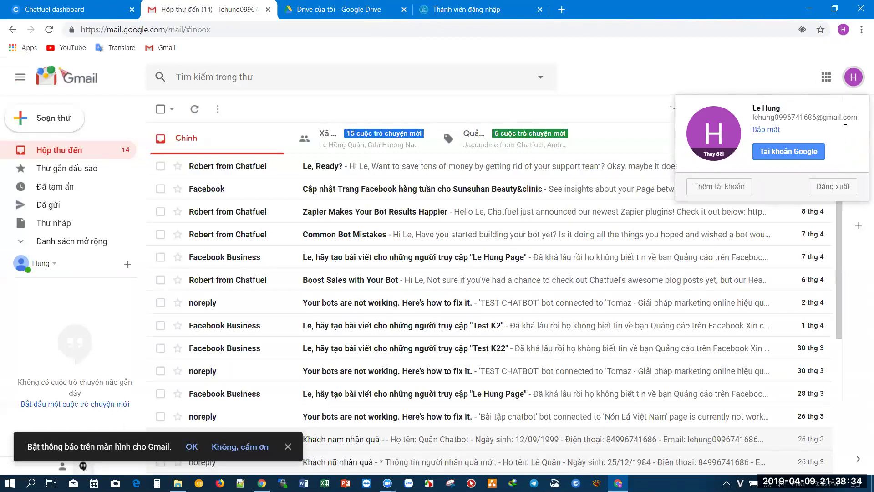
left_click_drag(856, 116, 754, 117)
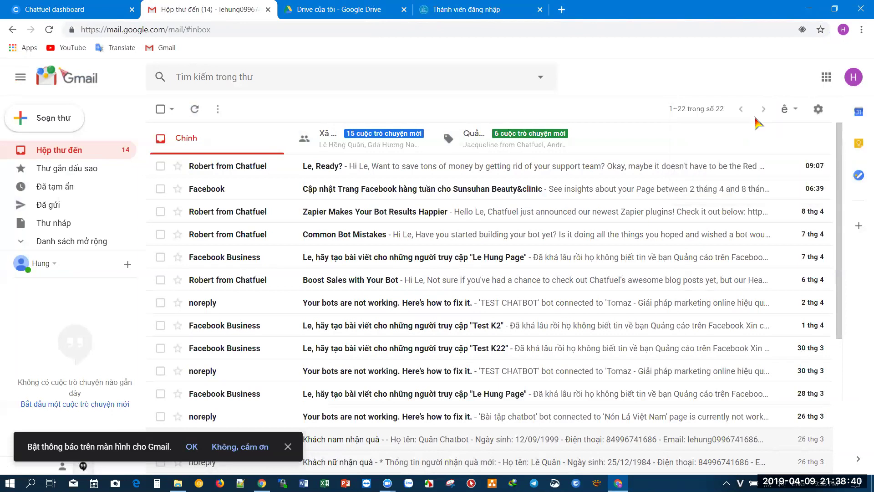
left_click(467, 9)
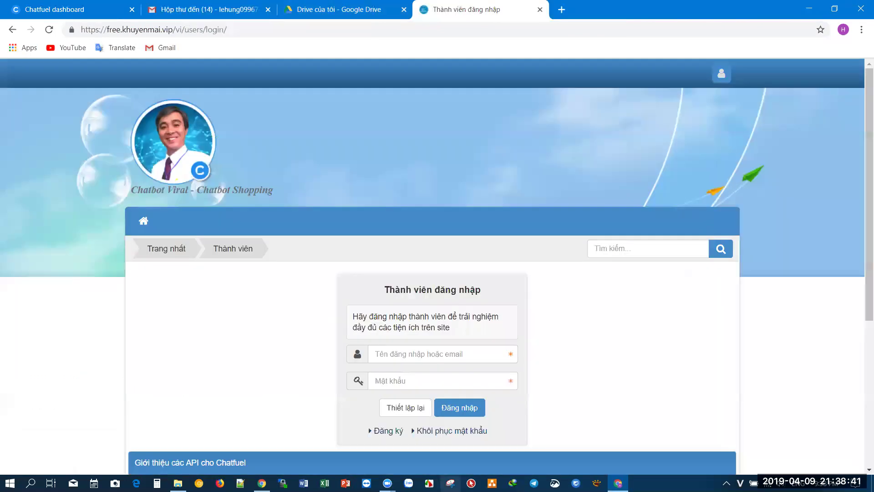
left_click(382, 430)
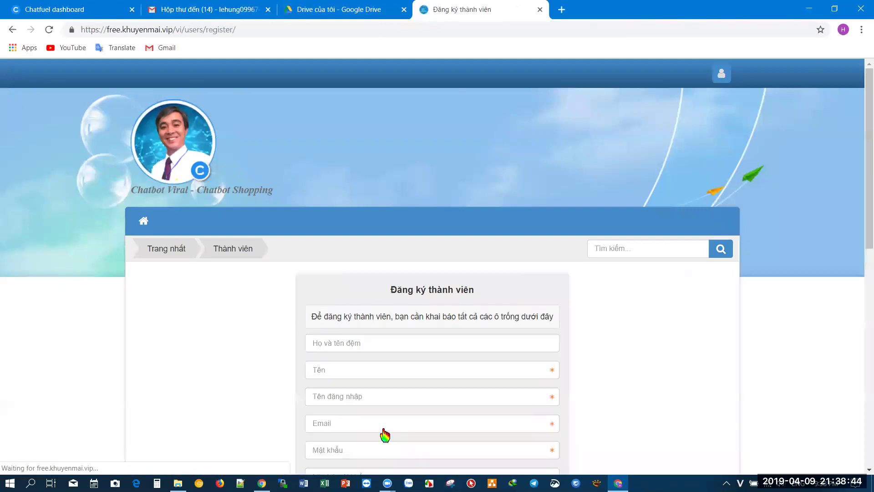
- Enter the member's full name and given name in the registration form
left_click(382, 348)
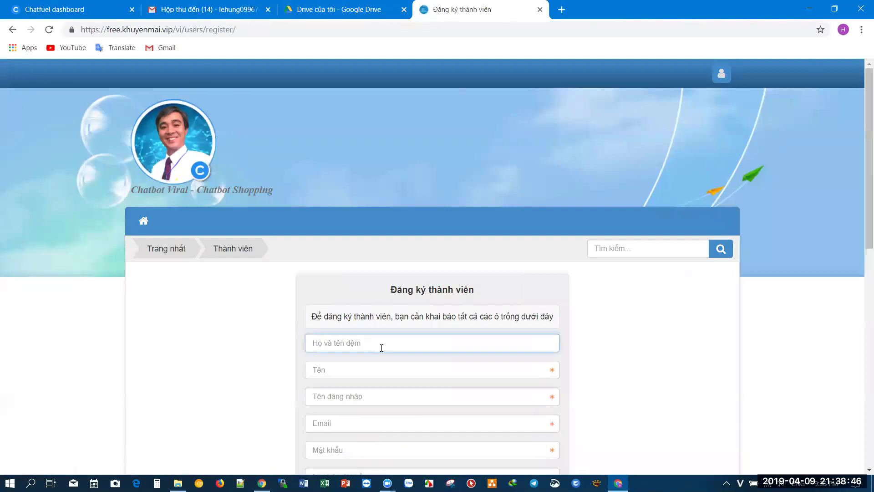
scroll(381, 348, "down", 1)
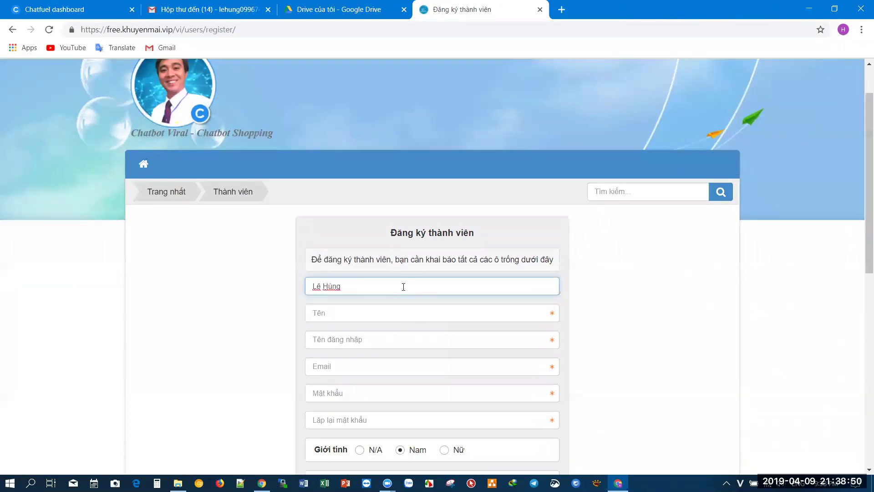
left_click(402, 315)
type("Hufng")
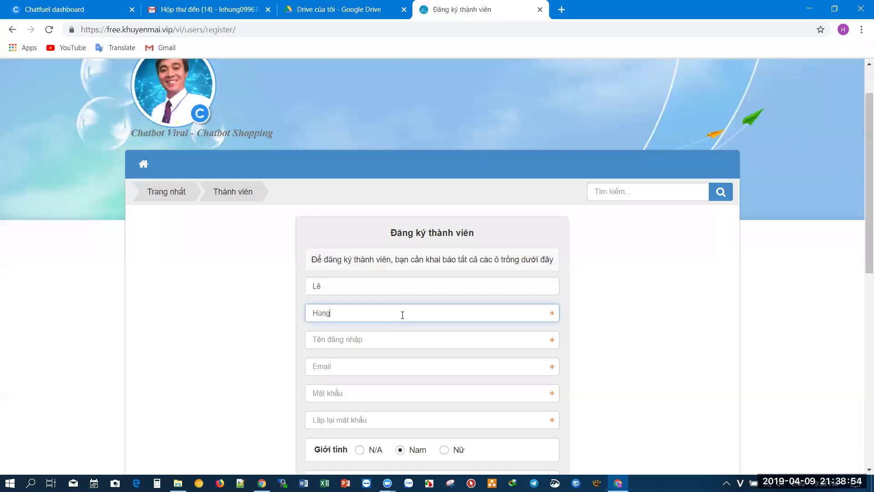
left_click(416, 339)
key("ctrl+z")
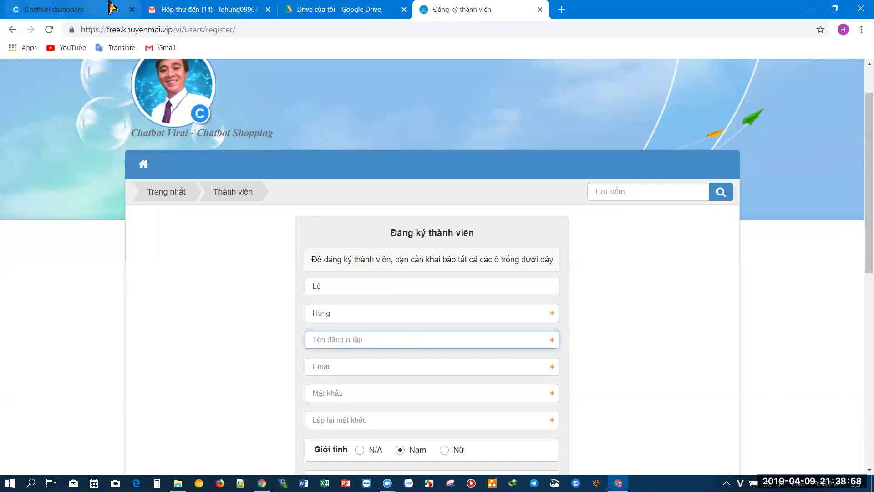
- Copy the account e-mail from a Chatfuel message in Gmail and build the username from it
left_click(210, 9)
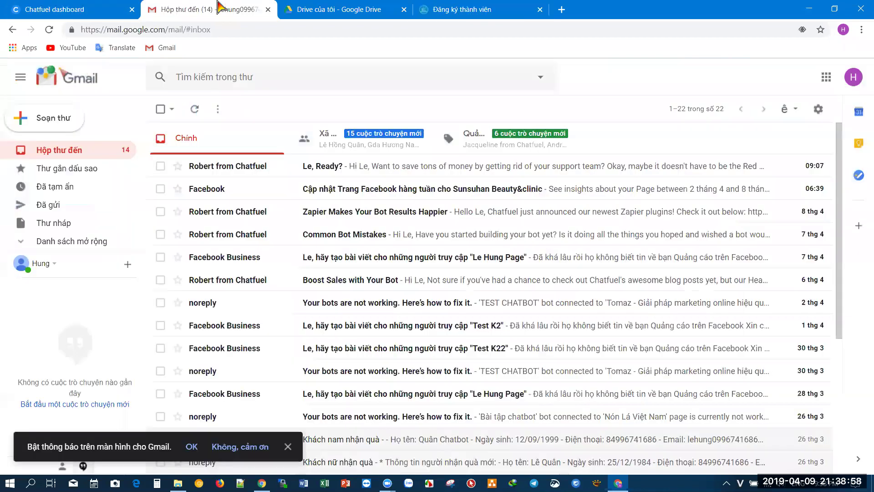
left_click(228, 168)
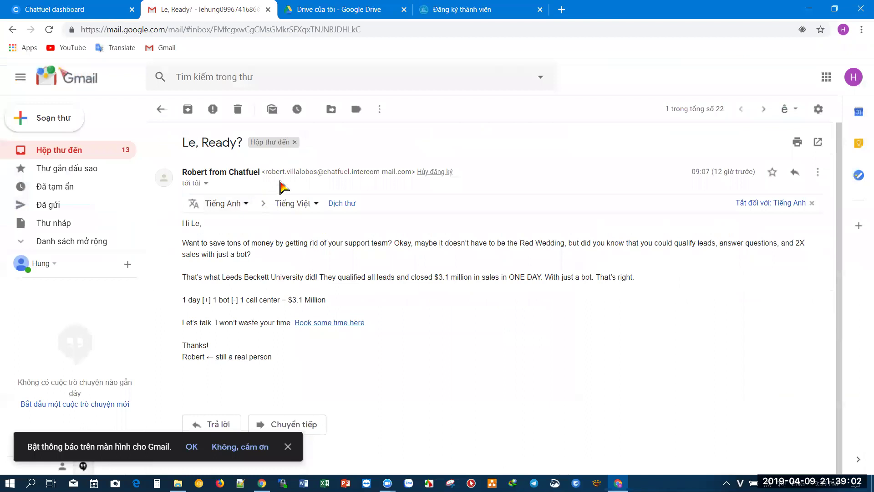
left_click(206, 183)
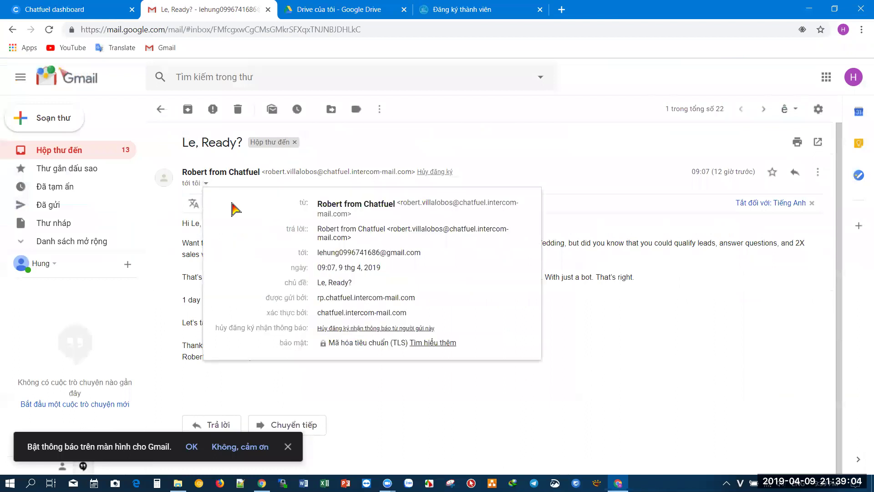
left_click_drag(317, 253, 423, 258)
key("ctrl+c")
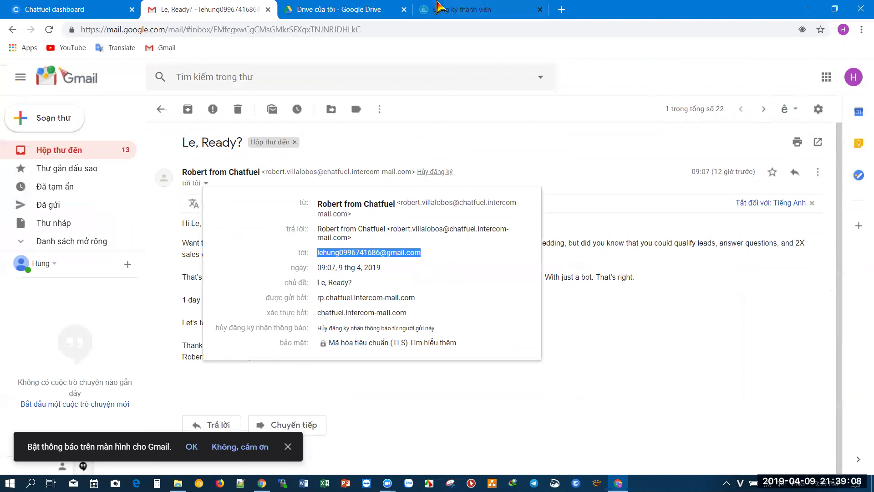
left_click(460, 10)
key("ctrl+v")
key("BackSpace")
key("BackSpace")
key("BackSpace")
key("BackSpace")
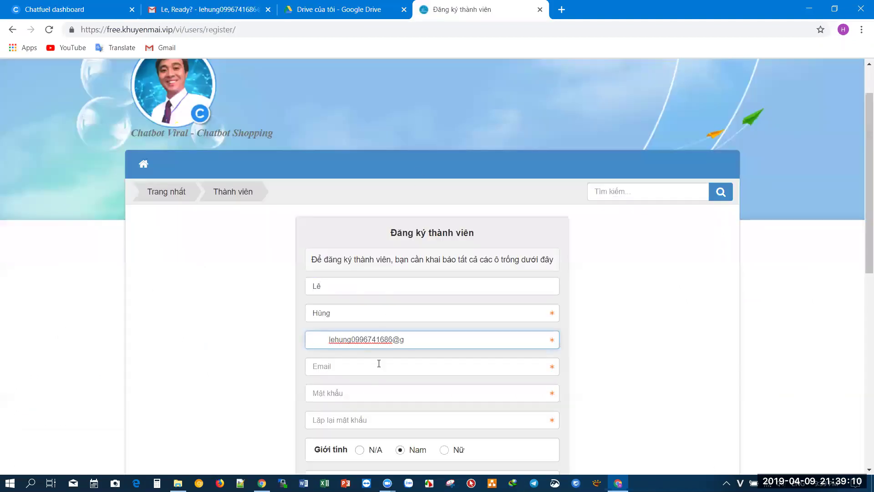
type("6")
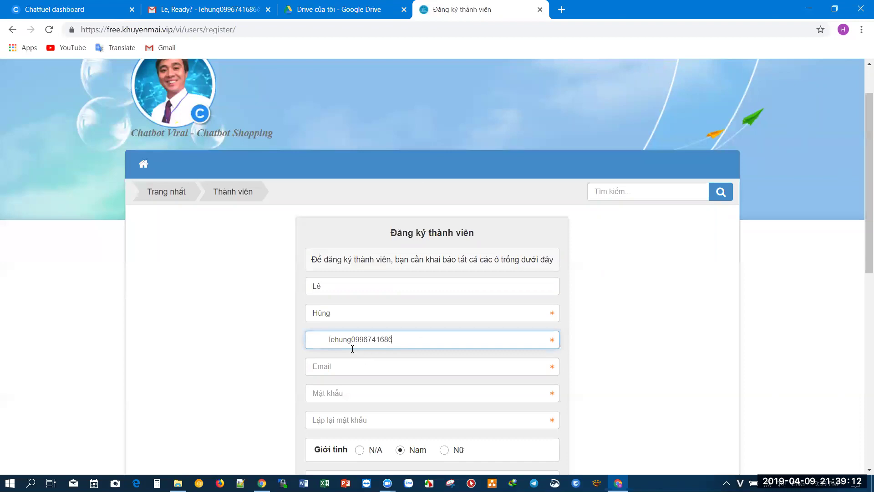
left_click(328, 340)
key("BackSpace")
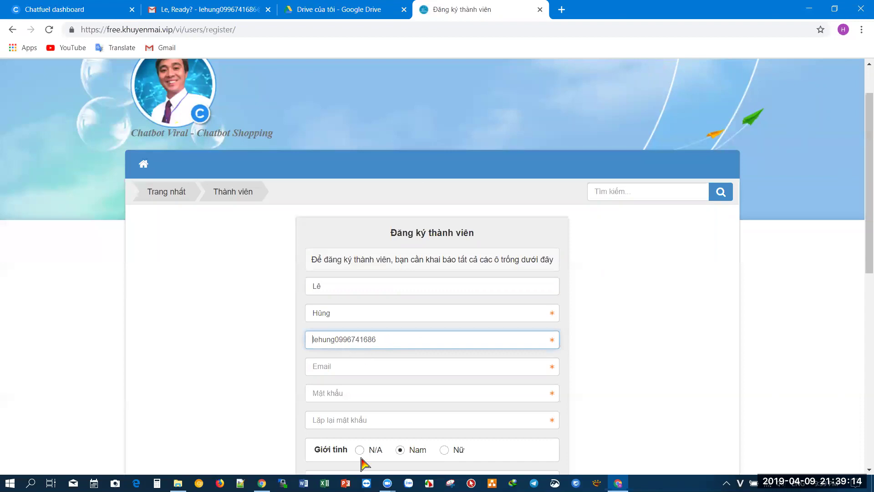
- Fill in the e-mail address, password, repeated password and phone number
left_click(352, 369)
key("ctrl+v")
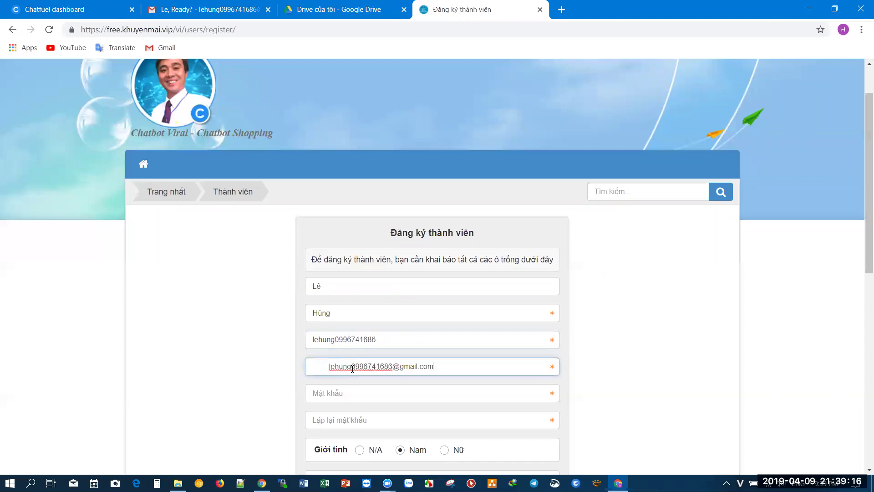
left_click(327, 369)
key("BackSpace")
left_click(347, 392)
type("1")
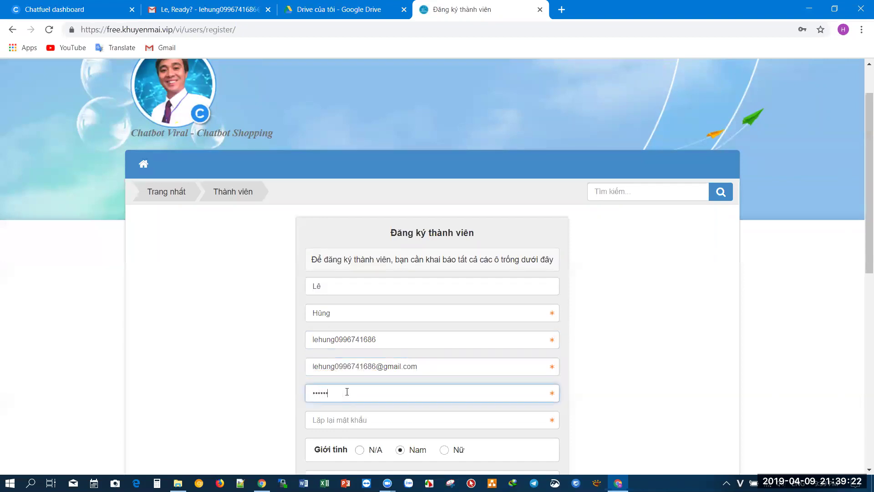
left_click(358, 419)
type("1")
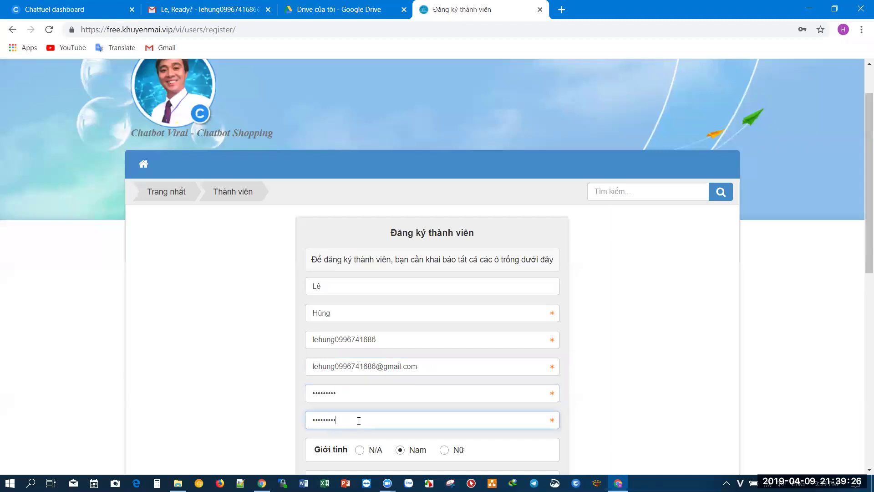
scroll(358, 421, "down", 4)
left_click(351, 308)
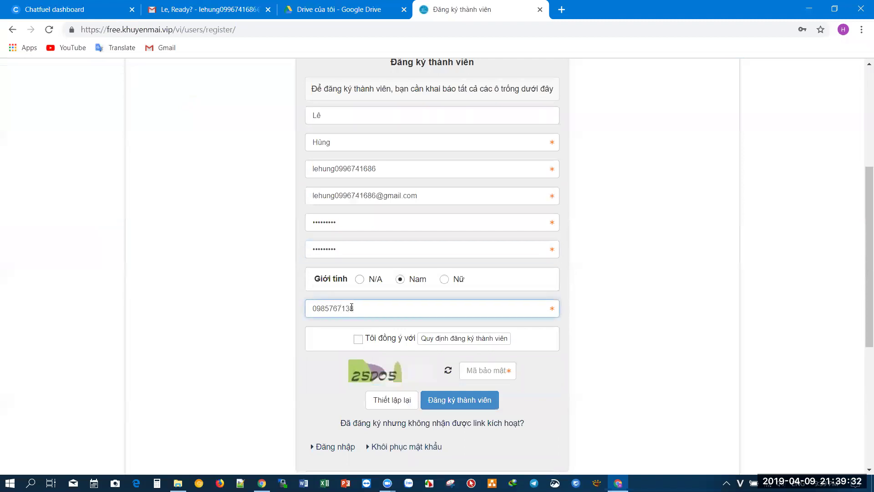
- Accept the membership rules, enter the security code and submit the registration form
left_click(358, 339)
left_click(492, 371)
type("25D")
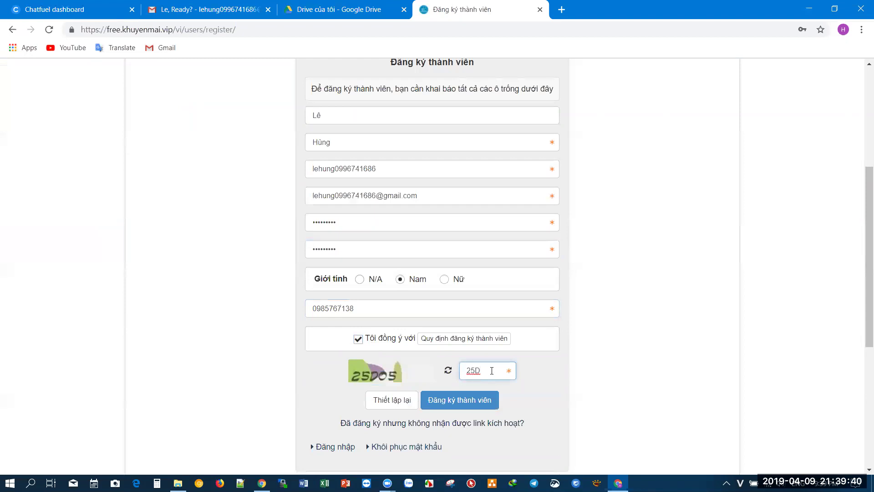
type("05")
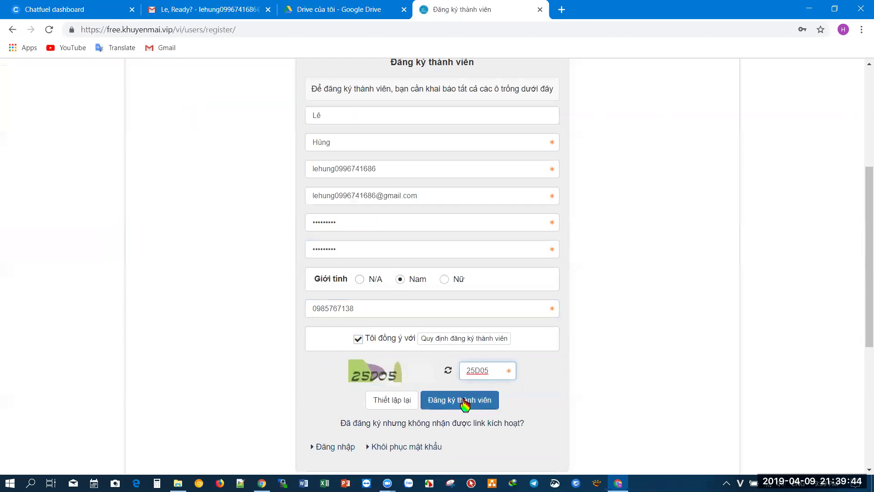
left_click(485, 370)
left_click(466, 397)
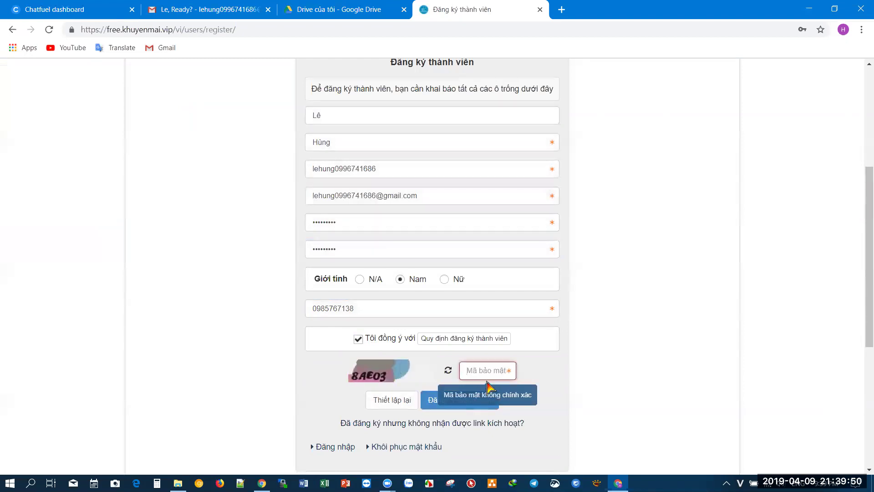
type("8AE03")
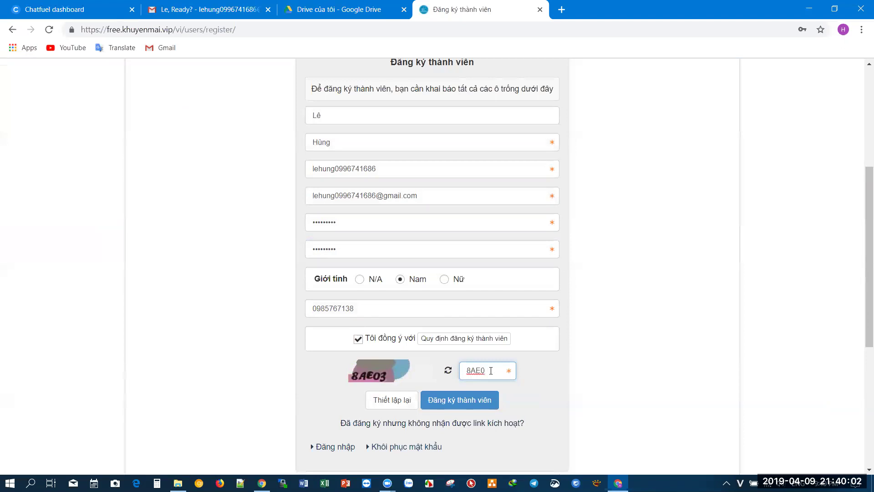
left_click(465, 405)
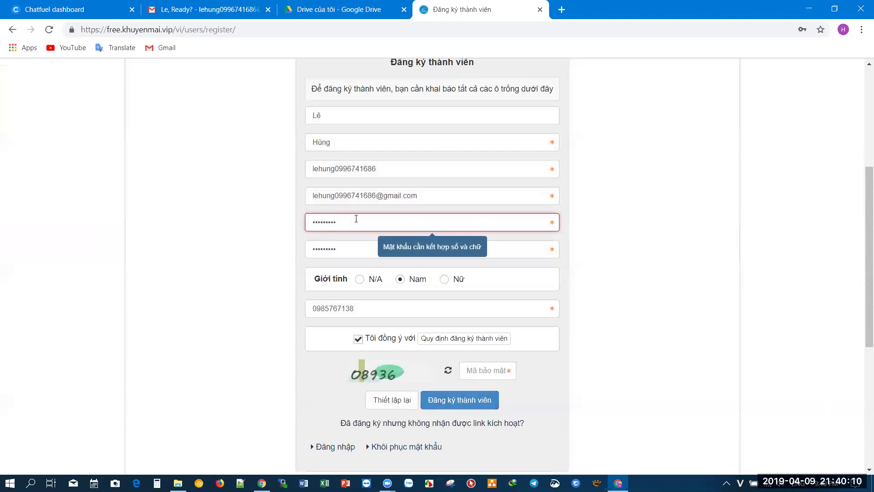
- Retype the password, enter a fresh security code and resubmit the registration
left_click_drag(338, 226, 289, 224)
type("••••••••")
key("Tab")
key("BackSpace")
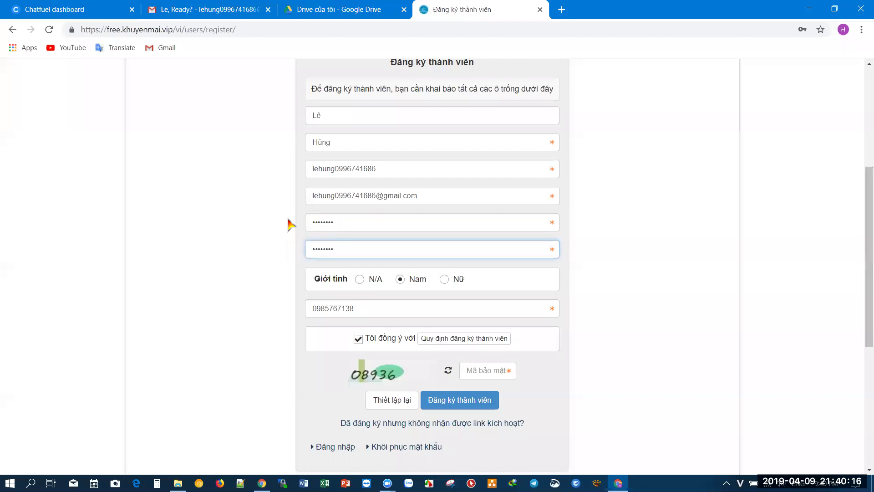
left_click(478, 369)
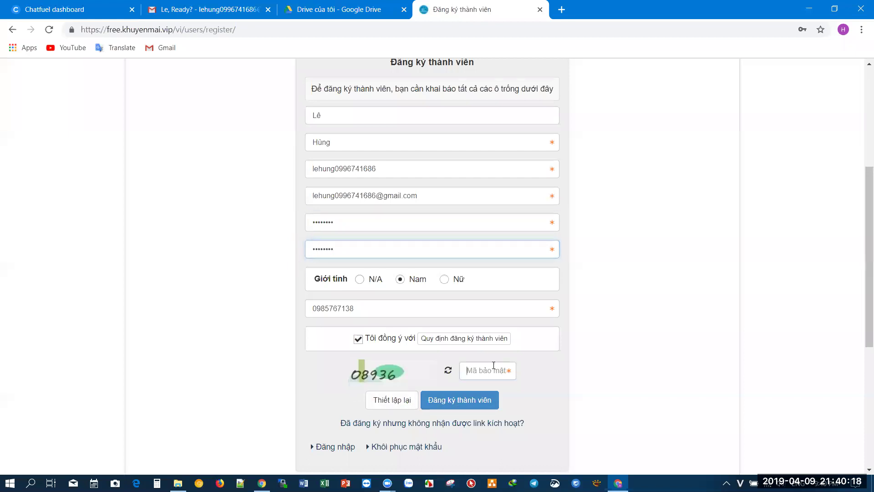
type("08936")
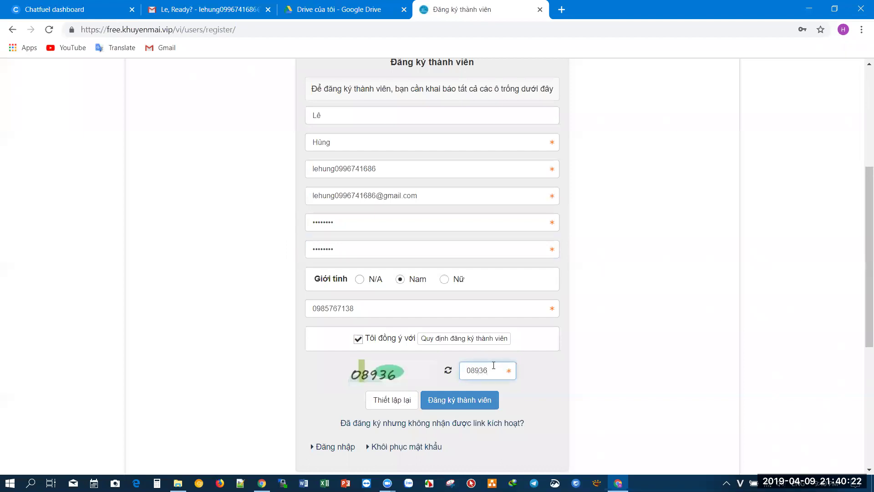
left_click(472, 401)
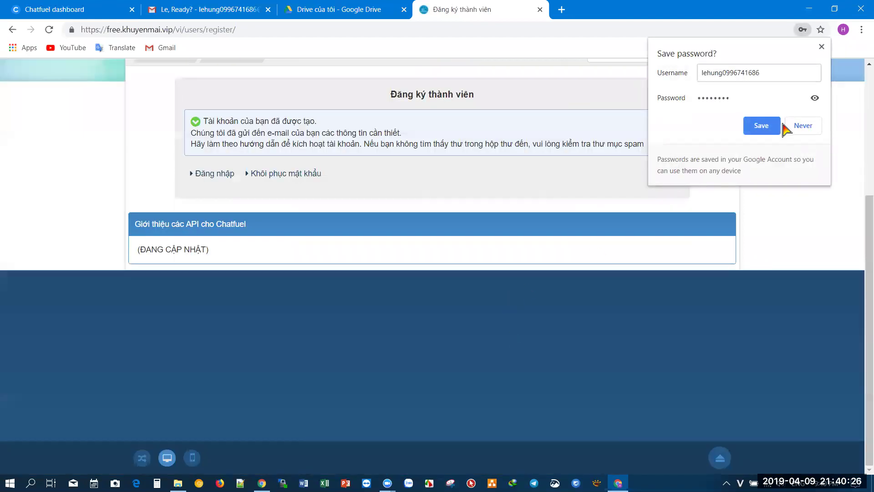
- Save the login in Chrome, follow the Gmail activation link, and log in to the member account
left_click(772, 130)
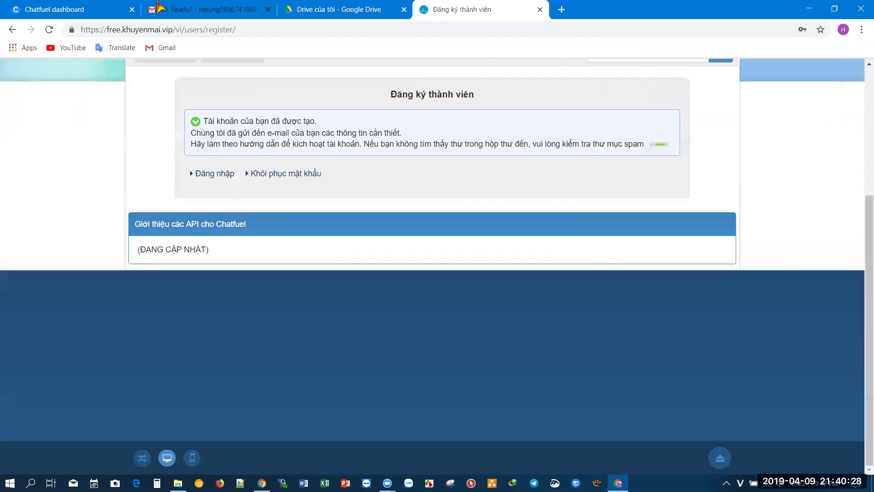
left_click(174, 6)
left_click(158, 108)
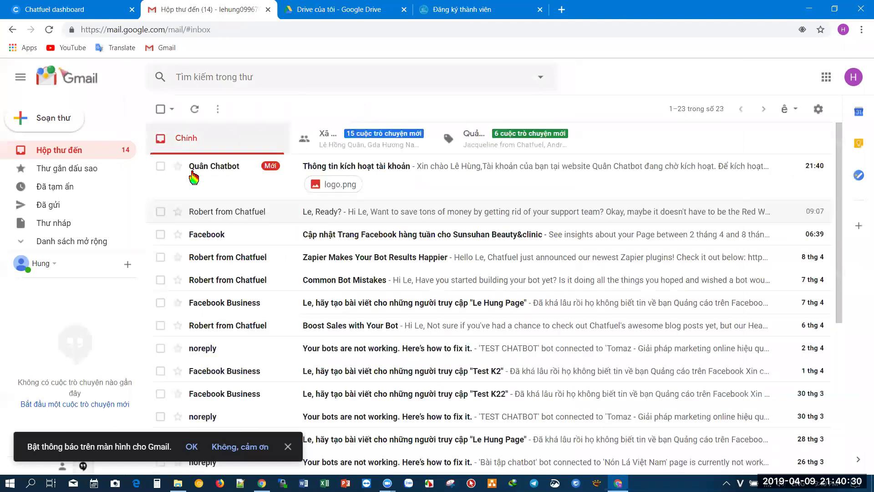
left_click(408, 173)
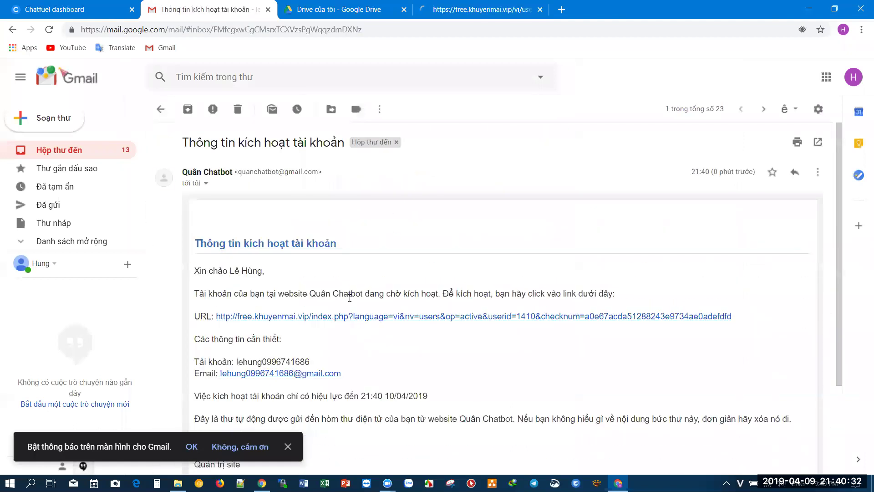
left_click(380, 316)
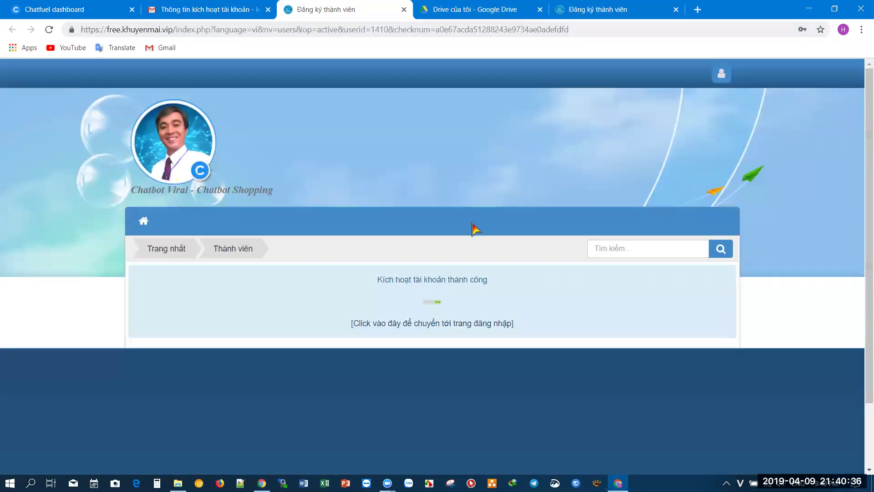
left_click(675, 9)
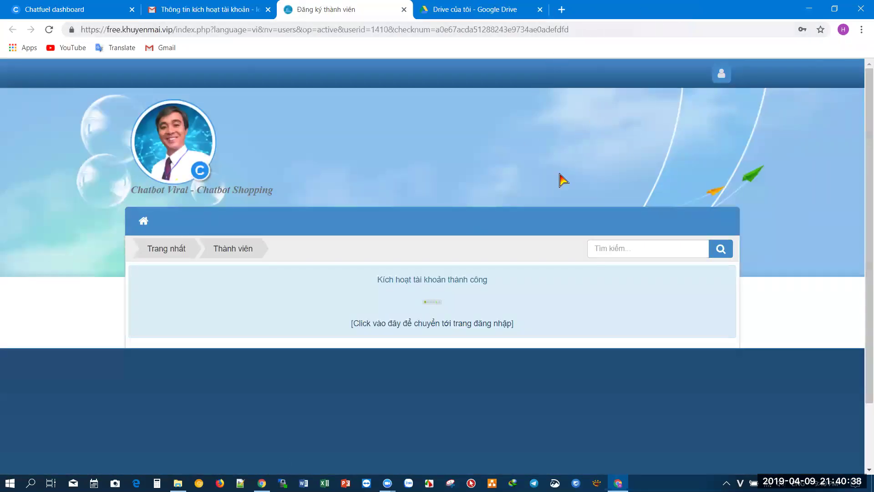
left_click(441, 327)
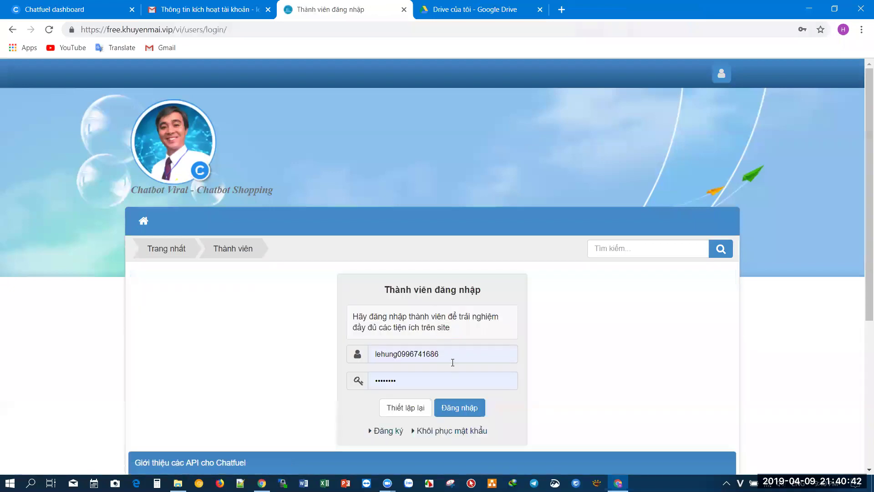
left_click(464, 415)
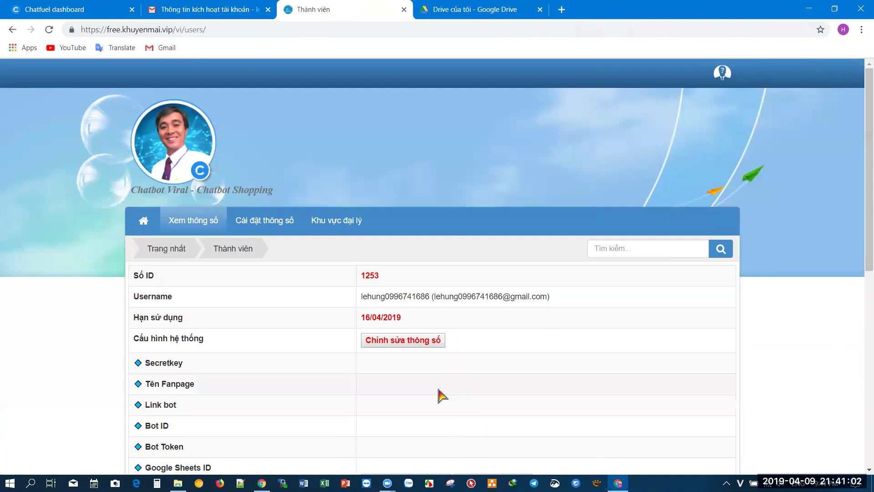
- Open the account settings form from the member page and type a secret key into Secretkey
scroll(441, 394, "down", 3)
scroll(345, 422, "down", 3)
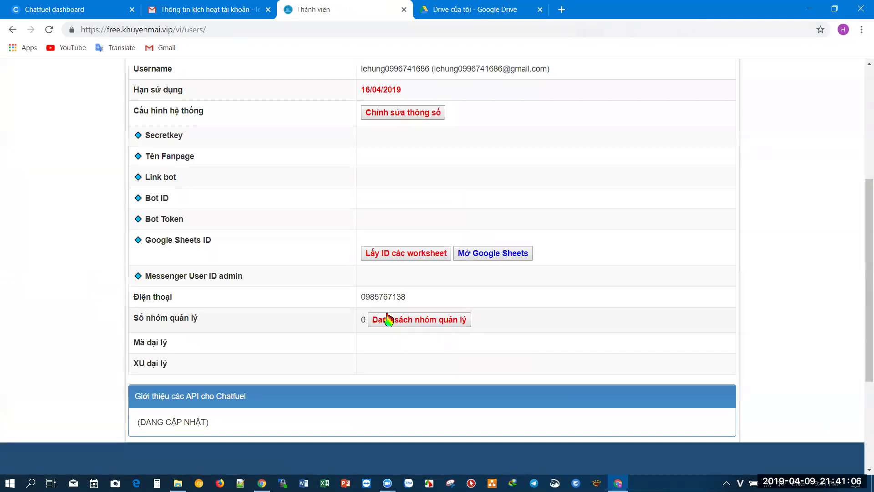
scroll(346, 314, "up", 1)
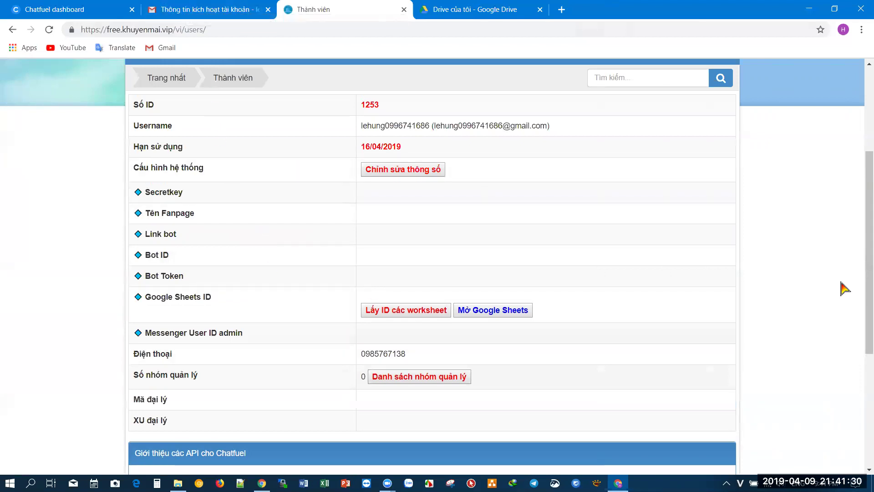
scroll(404, 191, "up", 1)
scroll(344, 375, "down", 2)
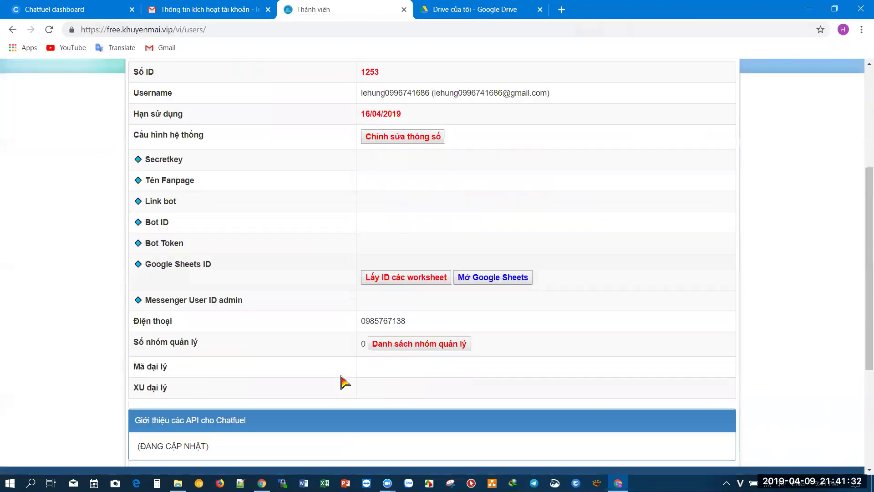
scroll(344, 382, "down", 1)
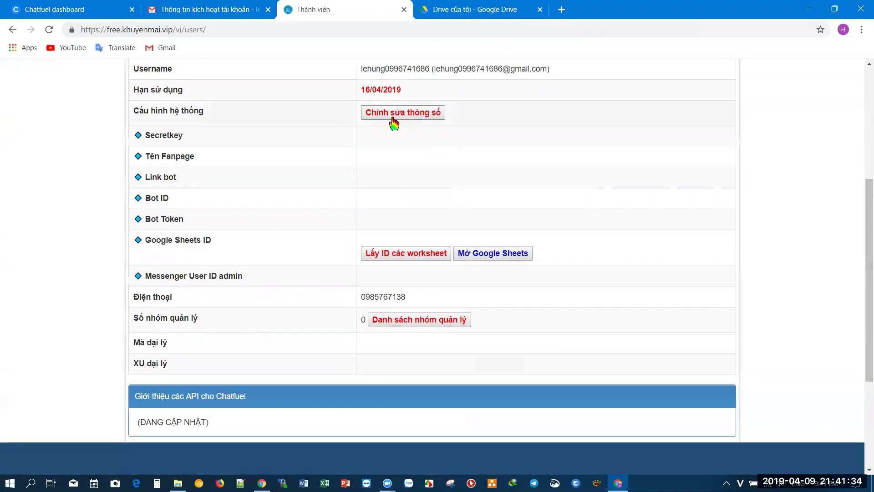
left_click(399, 118)
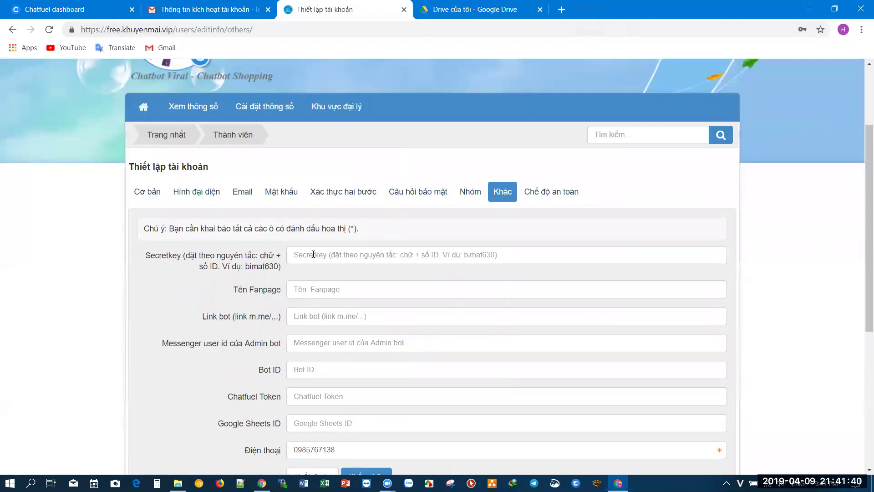
left_click(13, 29)
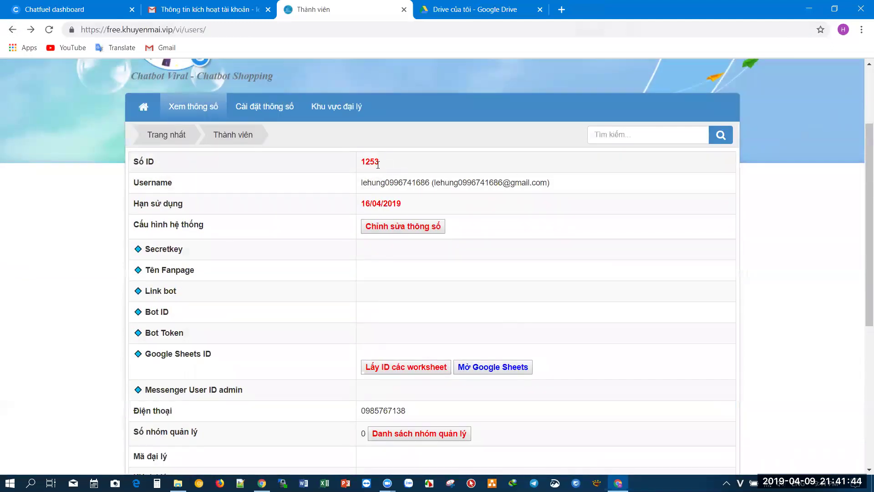
left_click(390, 228)
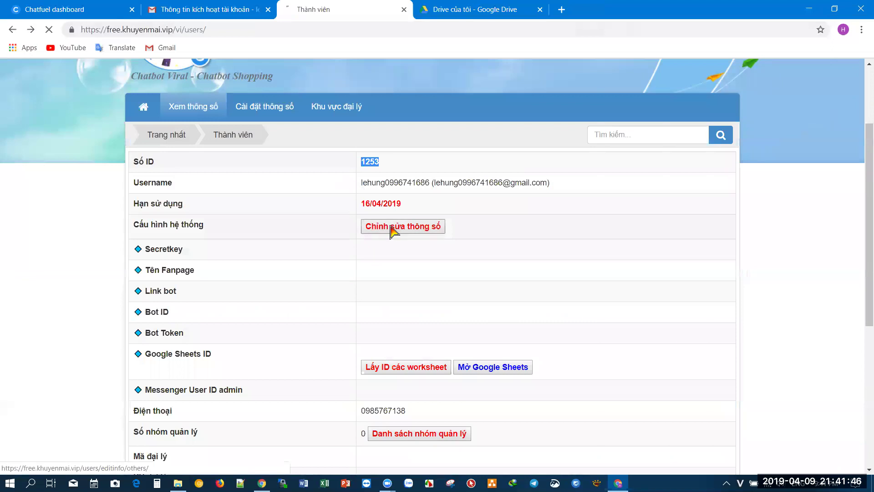
left_click(370, 376)
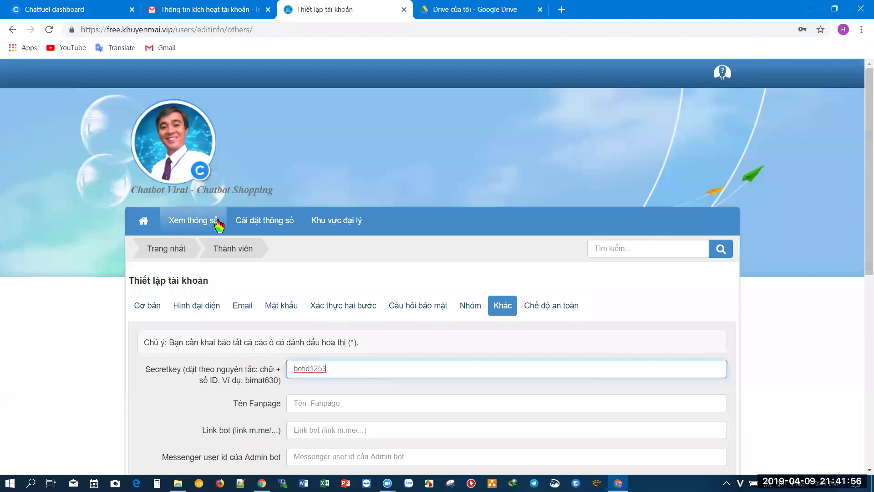
- Go to botchat.vip and enter the username taken from the account e-mail
left_click(217, 32)
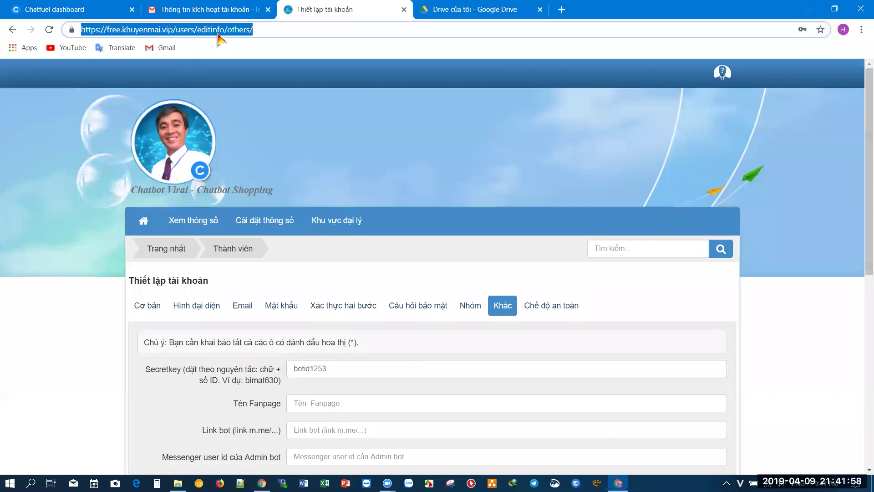
type("botchat.vip")
key("Return")
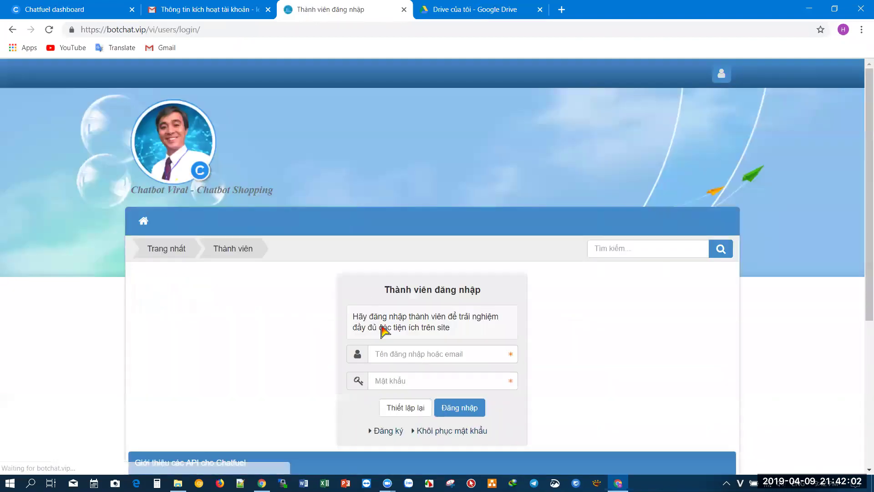
left_click(395, 355)
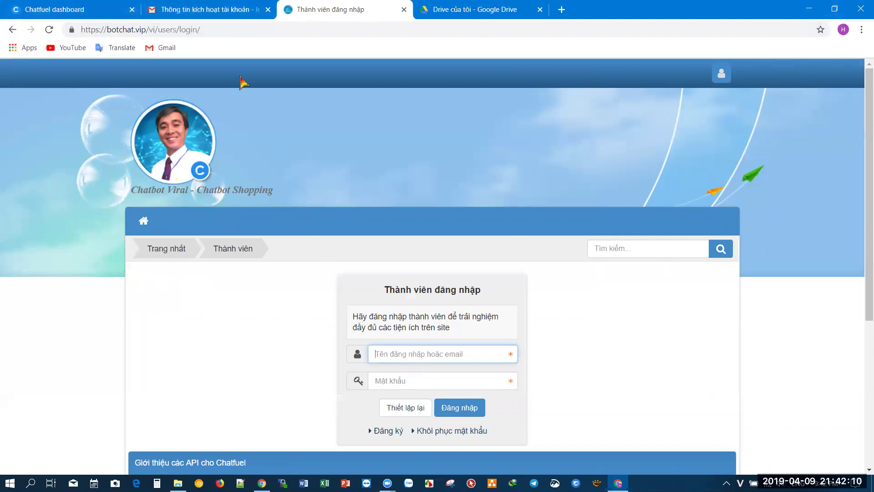
key("ctrl+v")
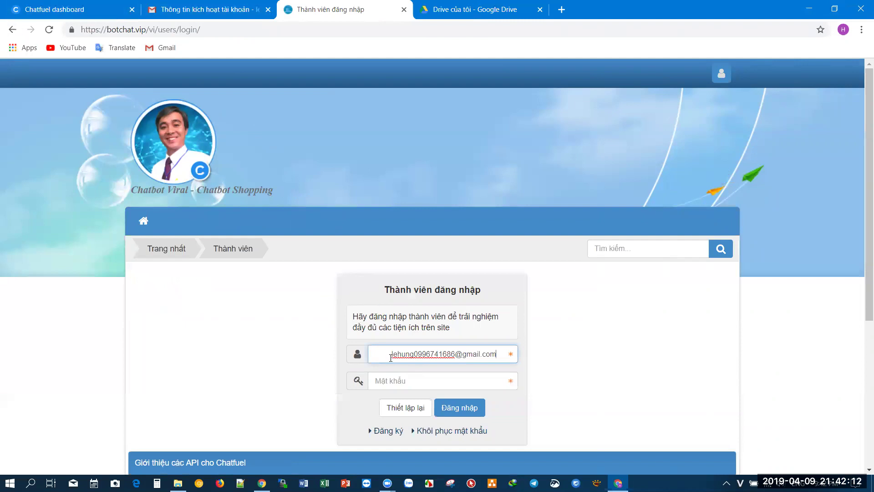
key("BackSpace")
left_click_drag(438, 355, 536, 371)
key("BackSpace")
- Enter the password, log in to botchat.vip, save the password, and select the account ID
left_click(483, 383)
type("*")
key("BackSpace")
type("*")
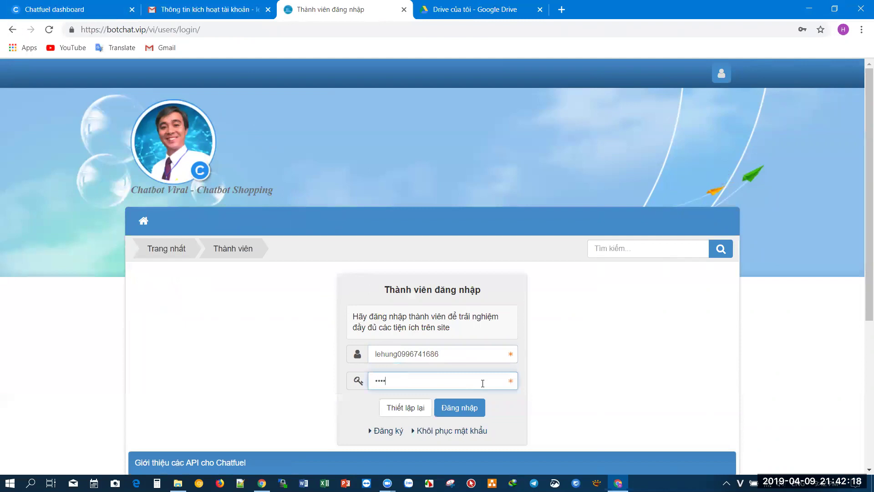
left_click(477, 407)
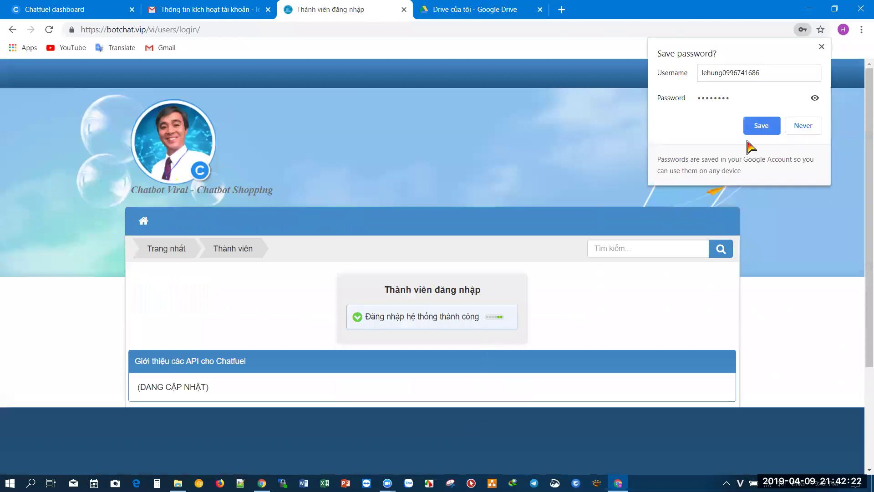
left_click(759, 129)
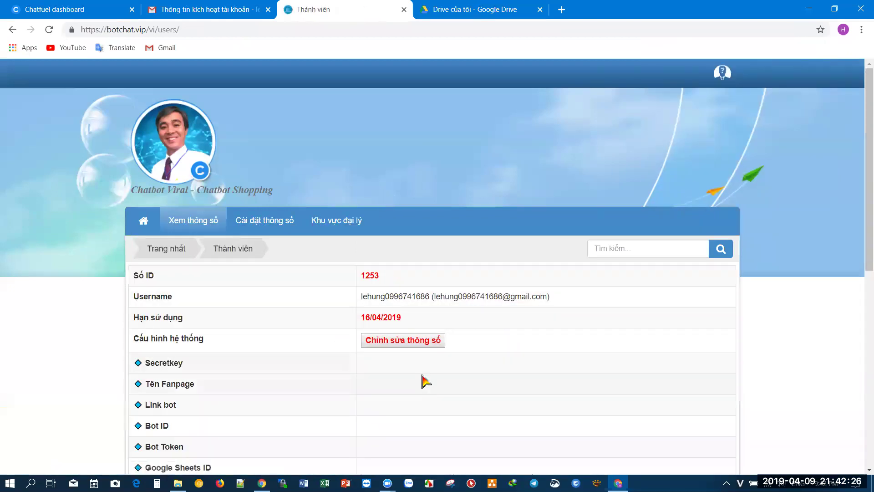
scroll(410, 255, "down", 2)
left_click_drag(381, 165, 354, 165)
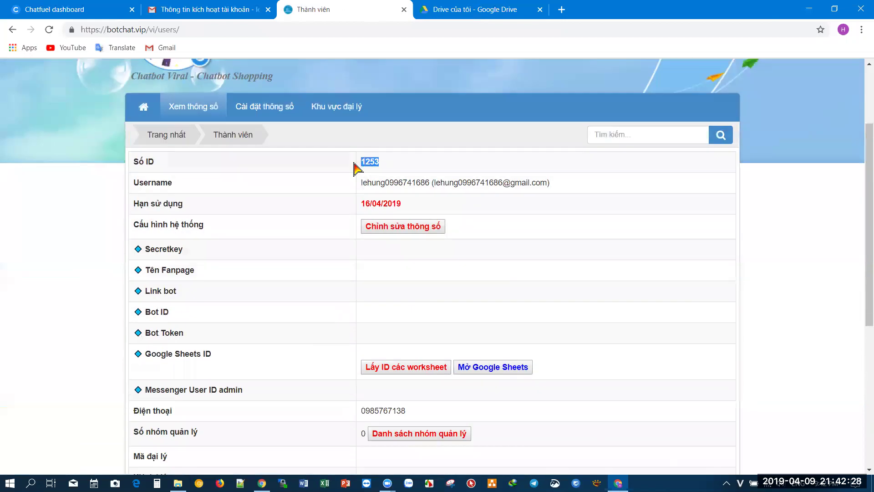
left_click(415, 165)
- Open the botchat.vip account settings form, enter the secret key in the Secretkey field and copy it
left_click(412, 231)
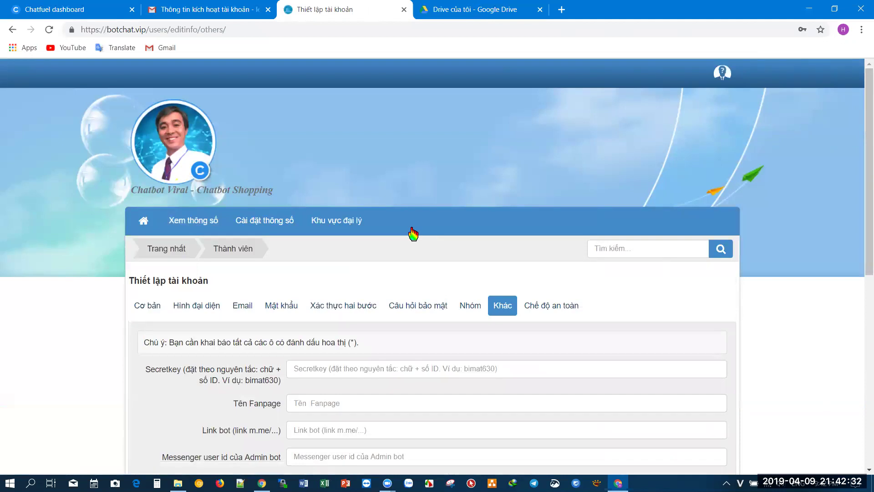
scroll(413, 234, "down", 4)
left_click(423, 204)
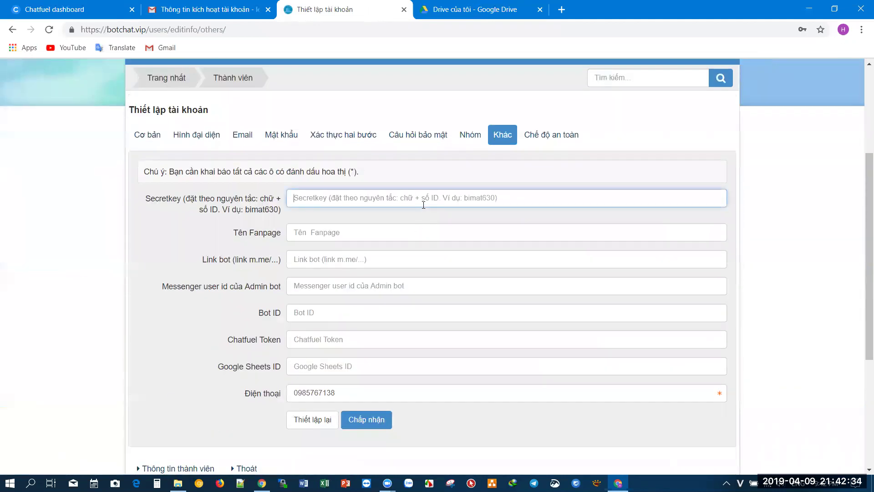
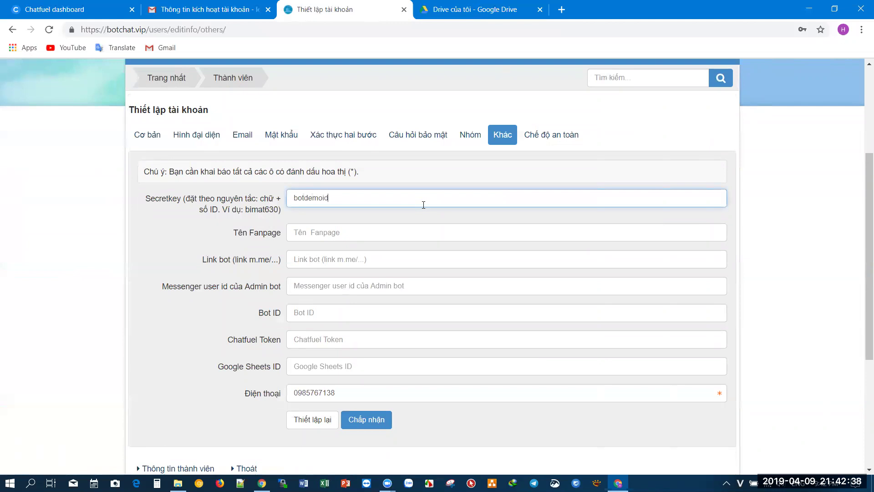
key("ctrl+a")
key("ctrl+c")
- Fill the fanpage name field with 'Test K2', taken from the bot's Messenger page
left_click(425, 237)
left_click(69, 9)
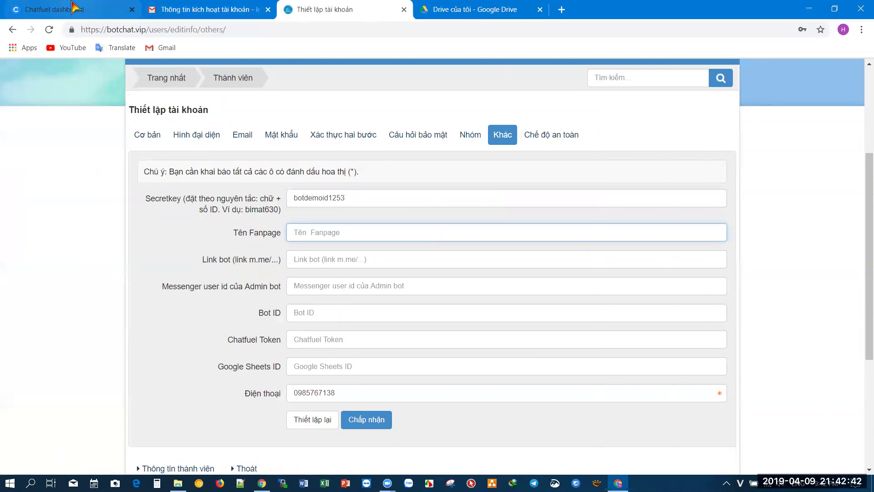
left_click(204, 74)
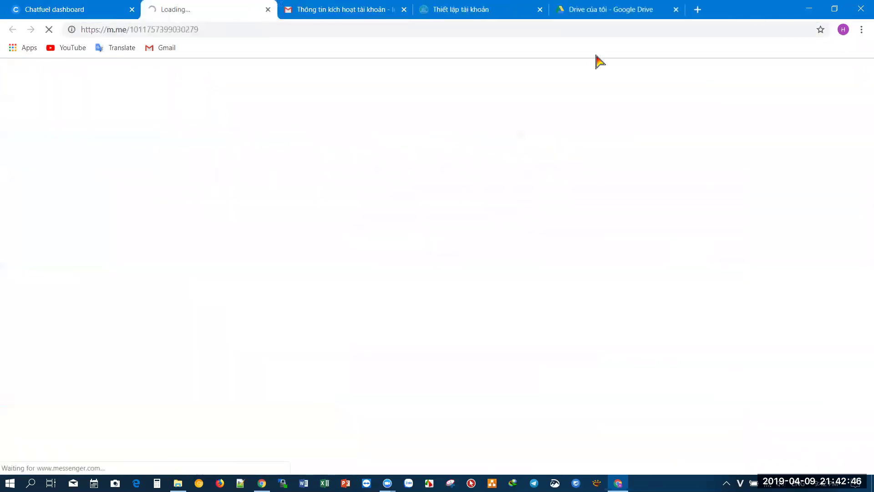
left_click_drag(559, 75, 533, 71)
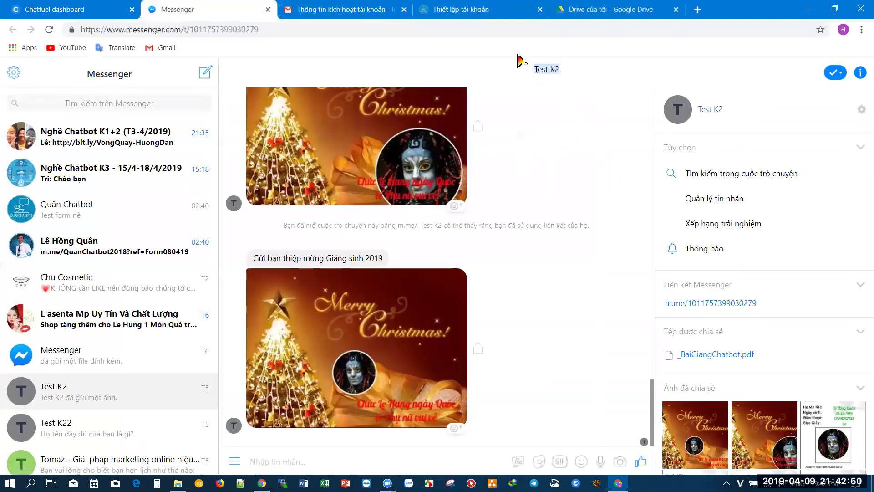
left_click(488, 11)
key("ctrl+v")
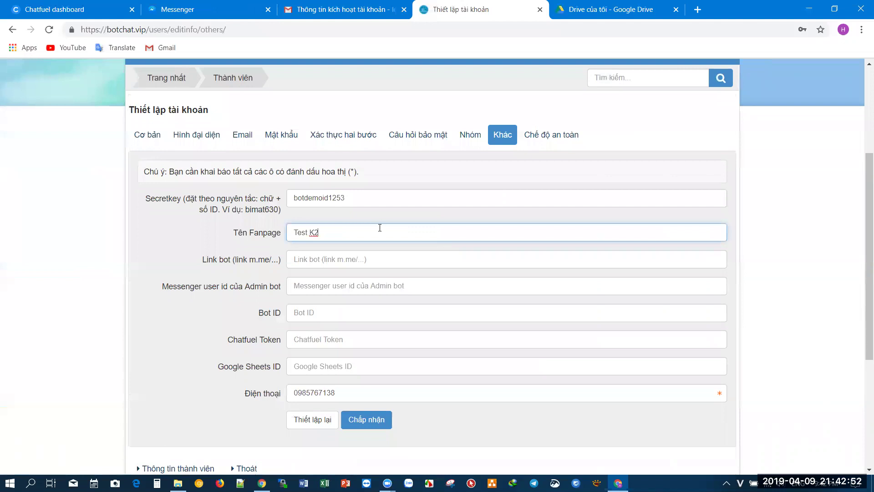
left_click(356, 259)
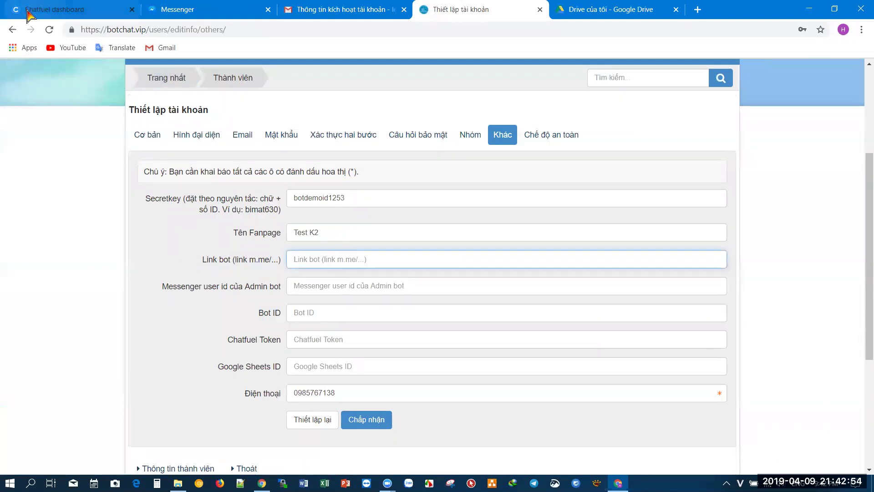
left_click(47, 8)
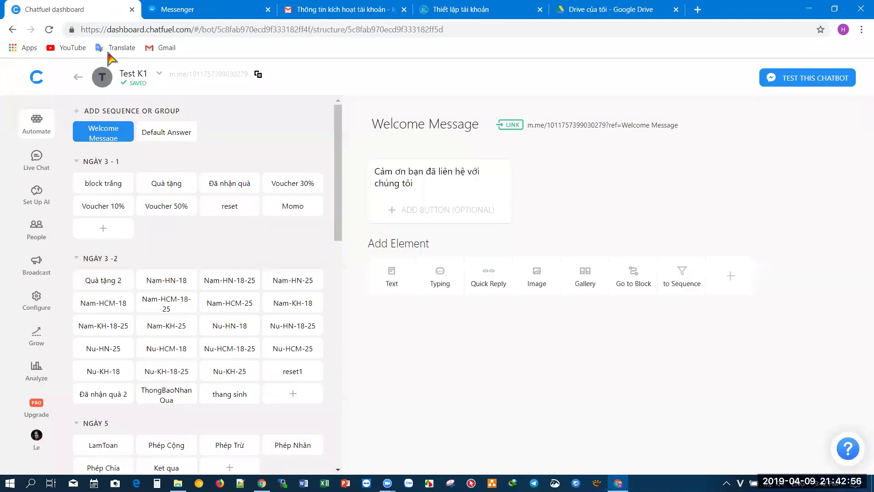
left_click(260, 76)
left_click(460, 9)
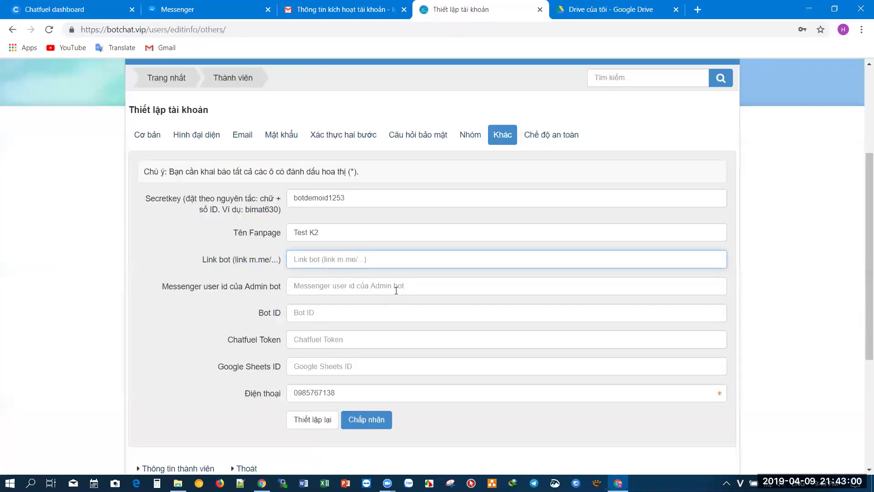
key("ctrl+v")
left_click_drag(316, 261, 258, 269)
key("BackSpace")
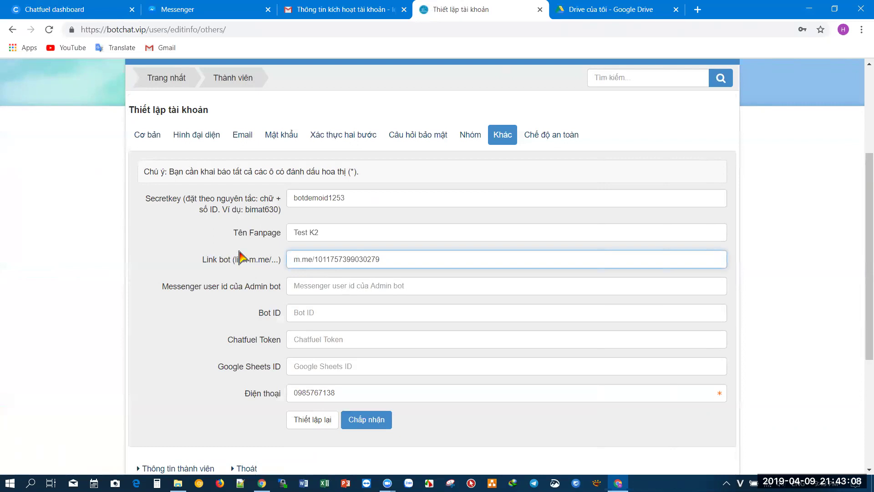
left_click(294, 286)
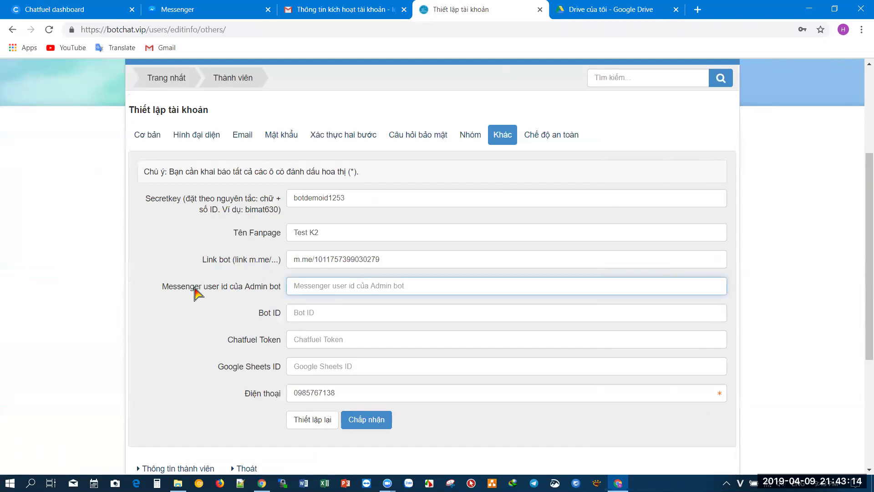
left_click(46, 9)
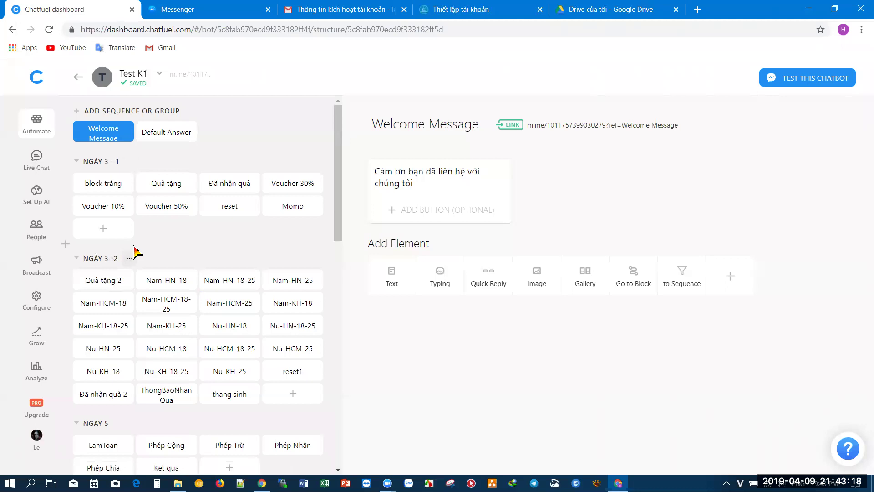
- Add a 'messid' block to NGÀY 3-1 that replies {{messenger user id}}, enable its ref link, and open it
left_click(104, 233)
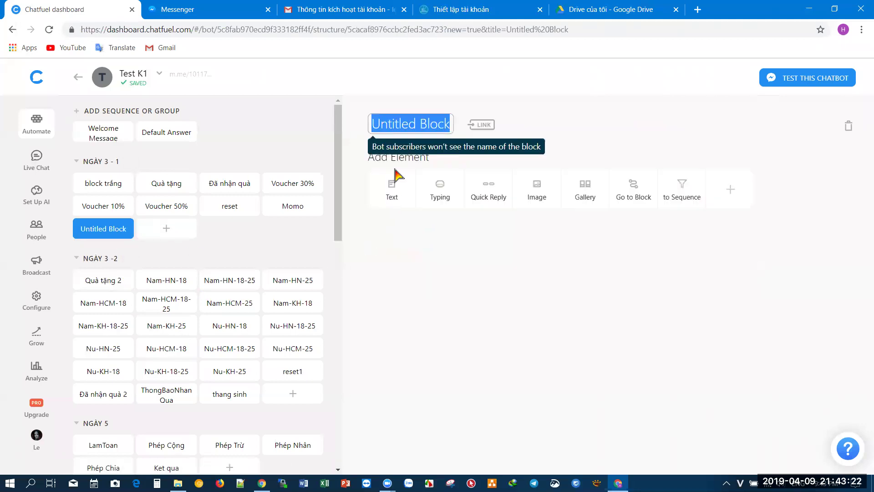
type("messid")
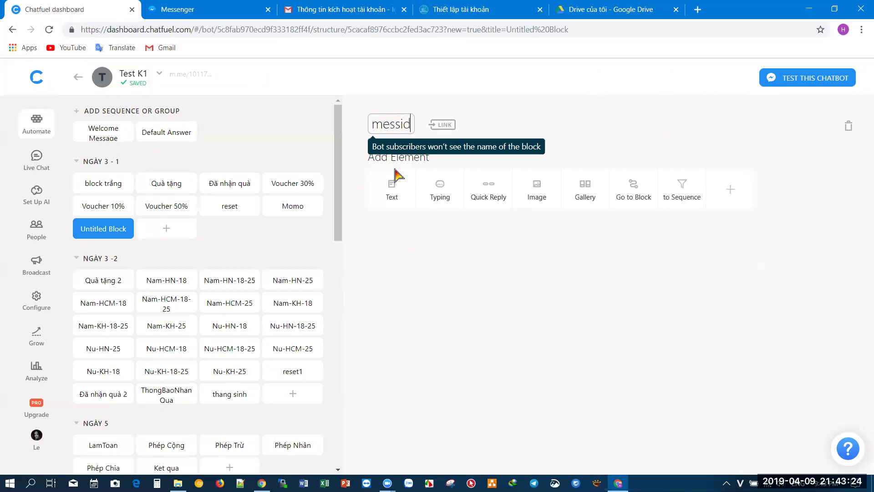
left_click(392, 187)
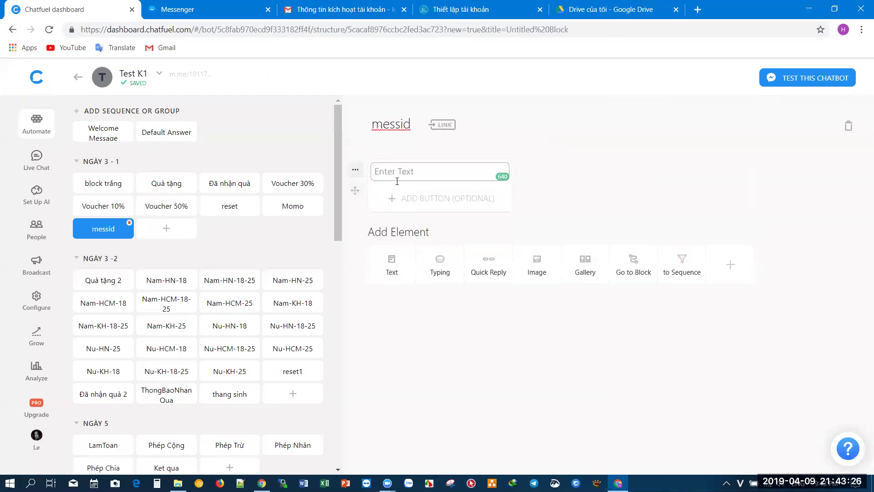
type("{{messenger user id")
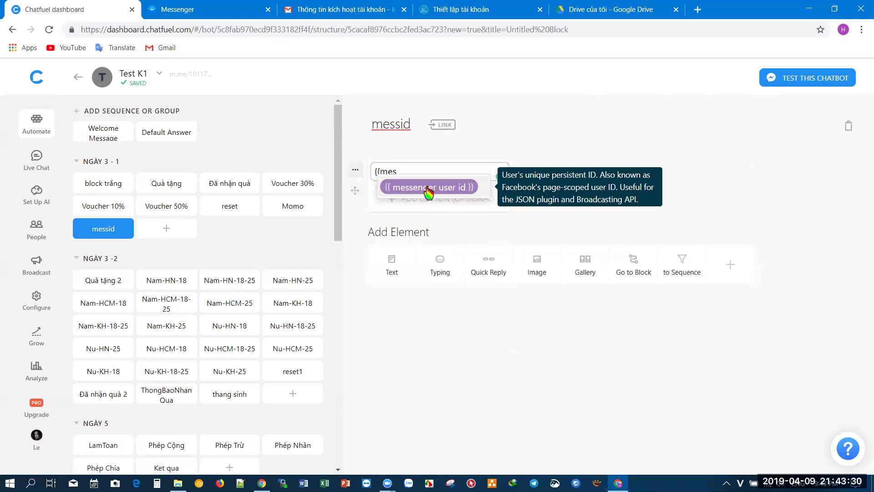
left_click(429, 187)
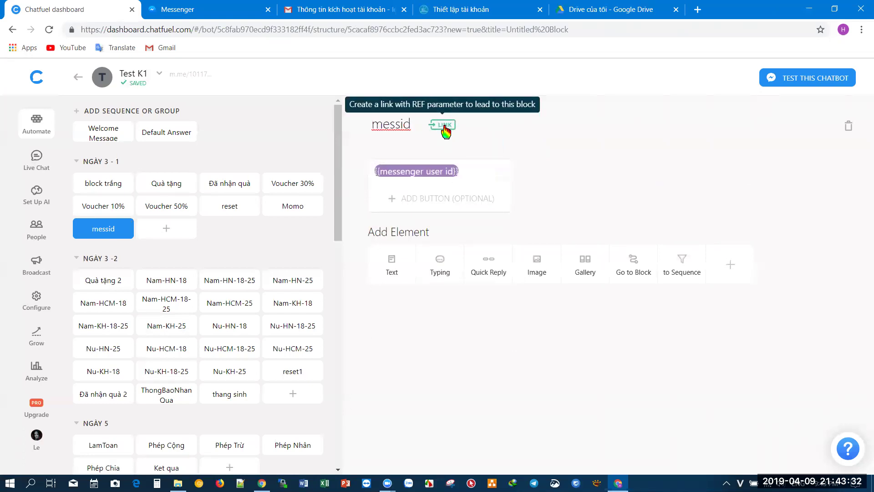
left_click(445, 128)
left_click(355, 243)
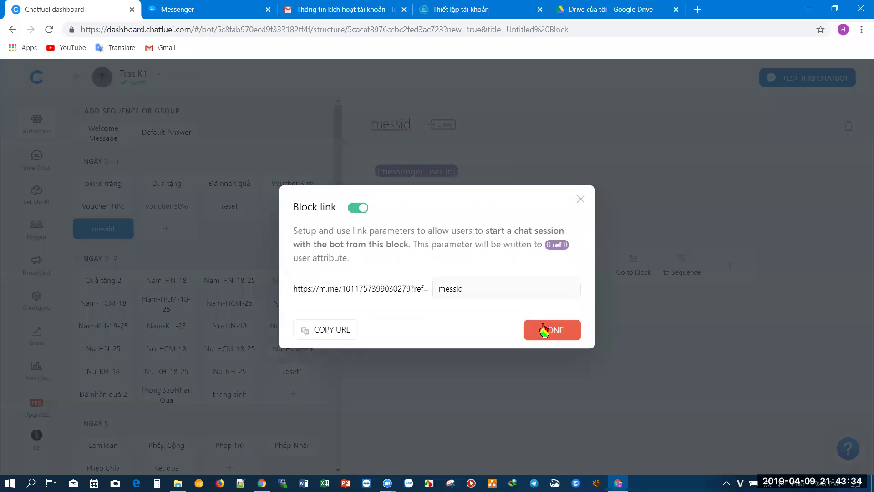
left_click(486, 127)
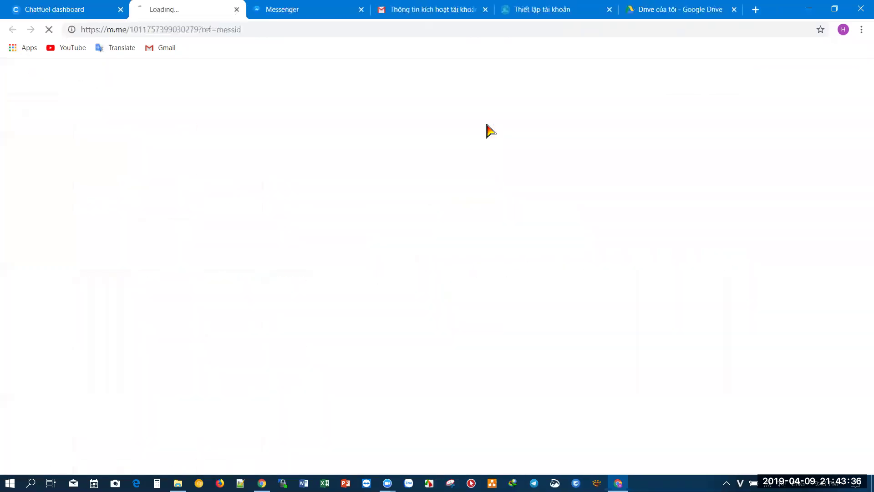
- Close the duplicate Messenger tab and select the user id number from the bot's reply in the Test K2 chat
left_click(368, 9)
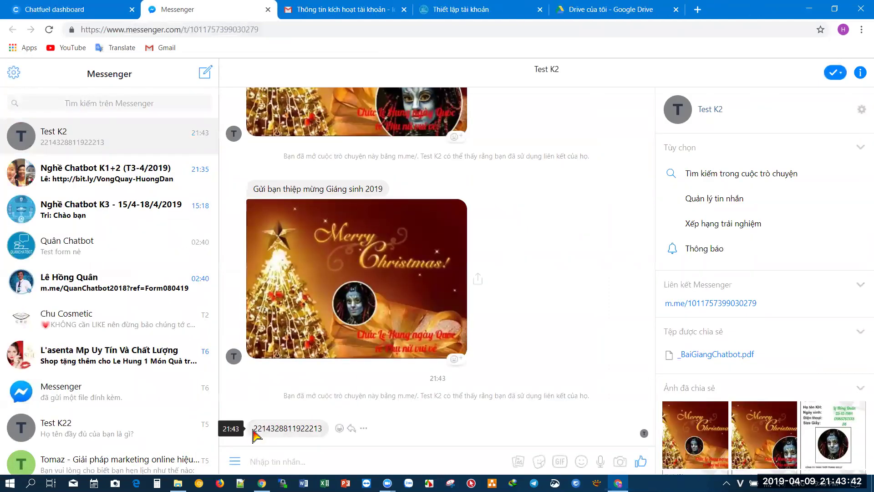
left_click_drag(256, 430, 318, 428)
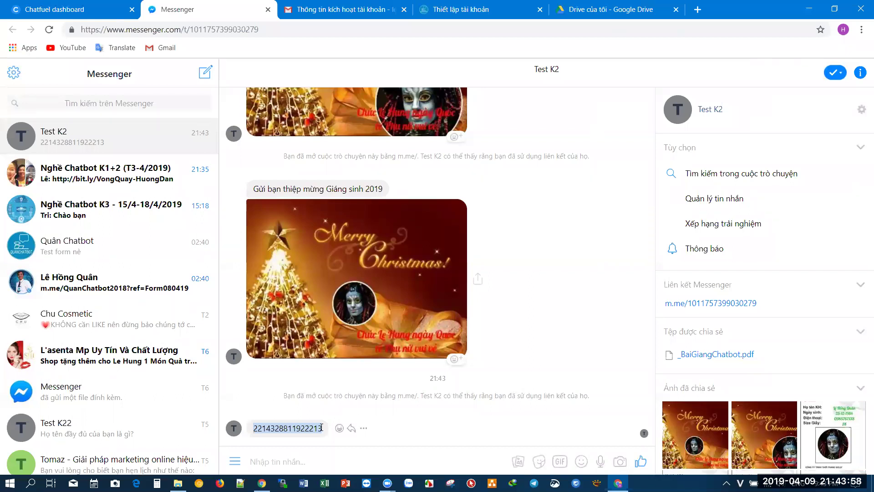
left_click(444, 9)
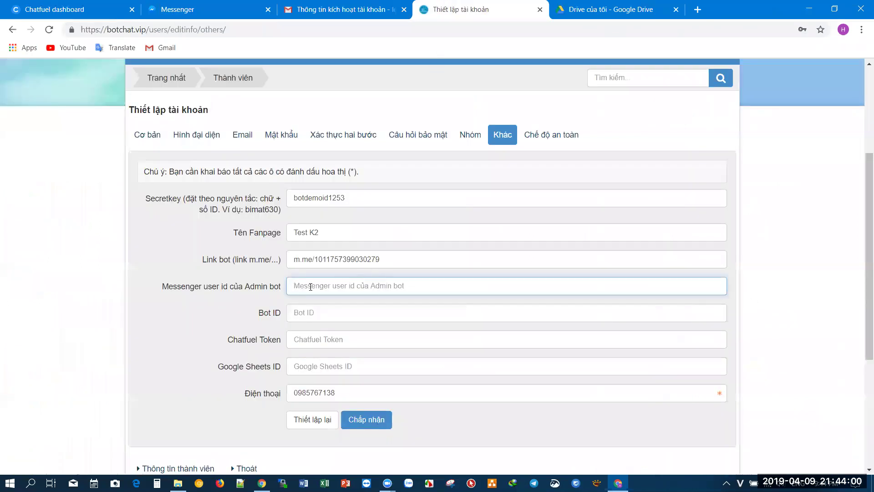
- Paste the admin's user id into botchat.vip's Messenger user id field
key("ctrl+v")
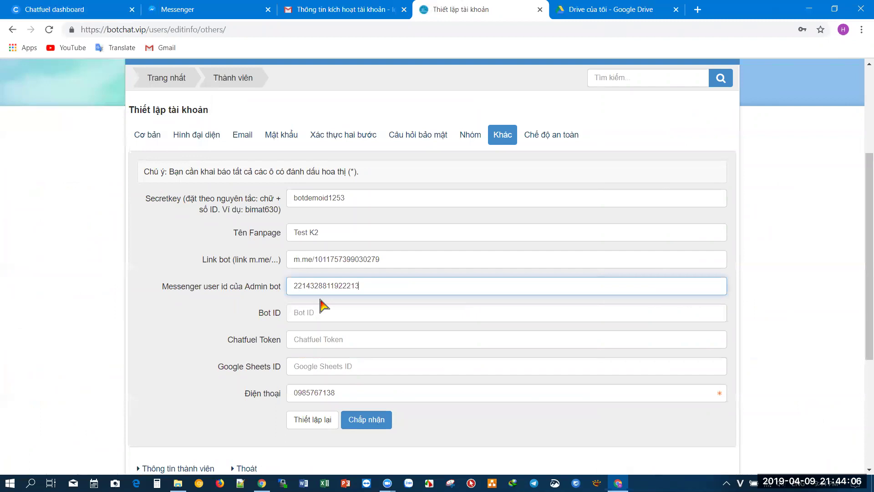
left_click(109, 9)
mouse_move(544, 129)
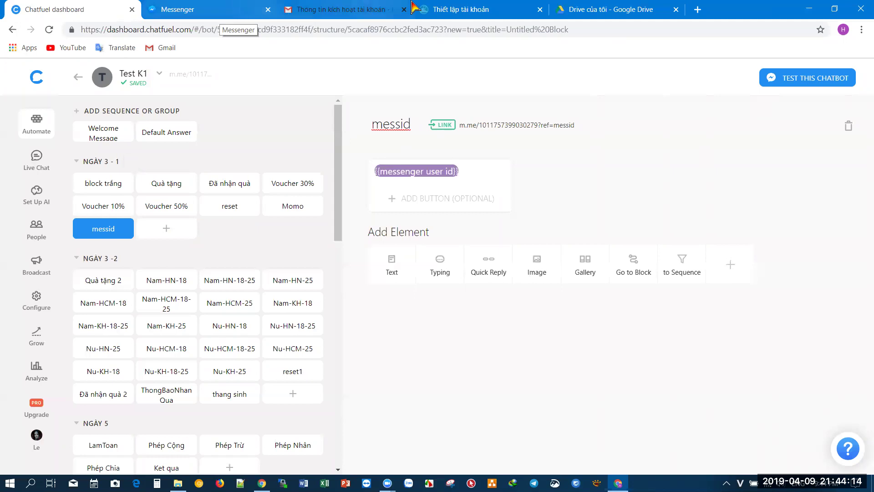
left_click(461, 10)
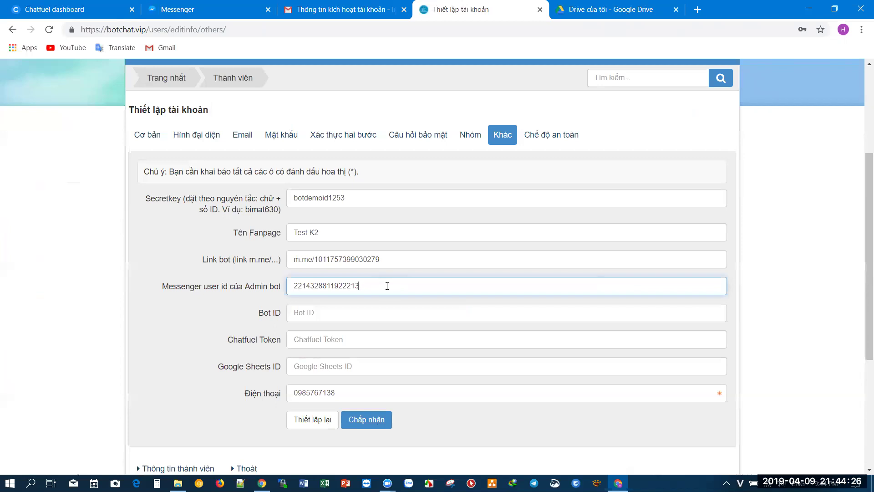
left_click(324, 306)
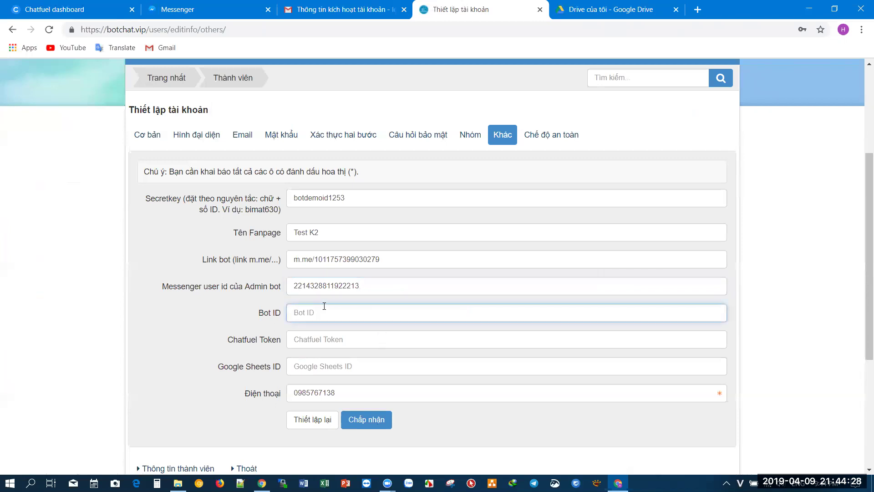
scroll(324, 306, "down", 5)
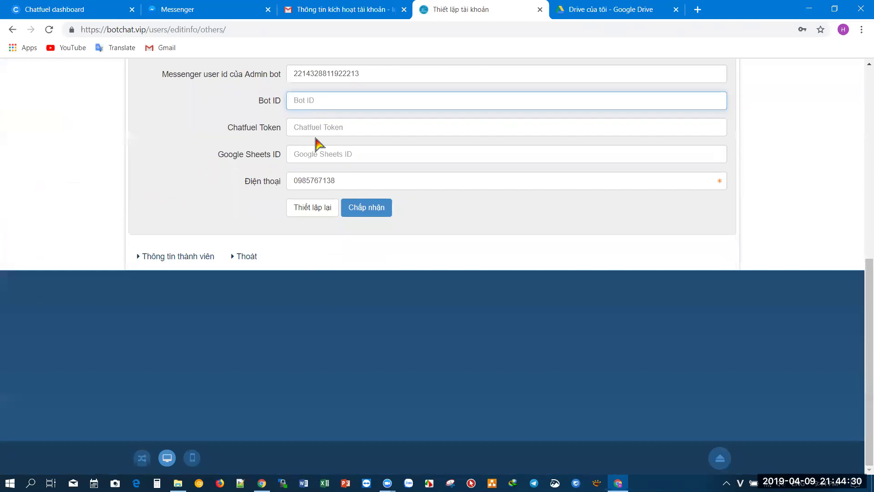
- Copy the bot ID from the Chatfuel page address into the Bot ID field
left_click(97, 14)
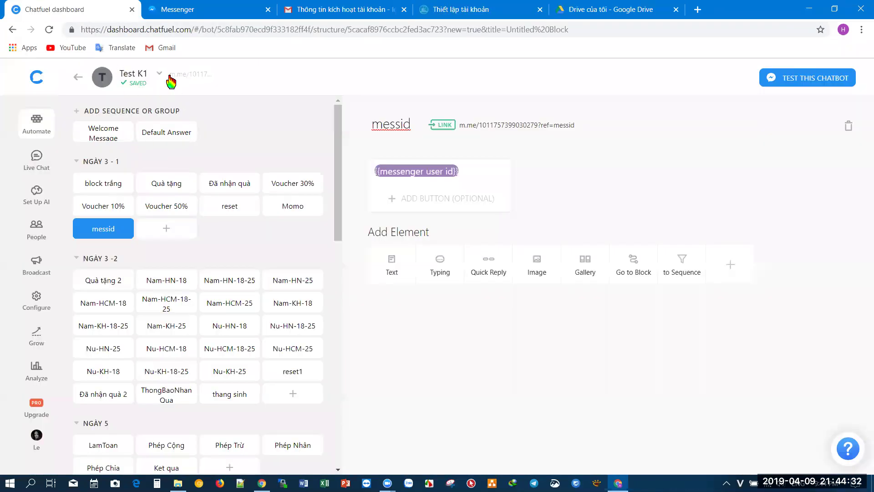
double_click(252, 33)
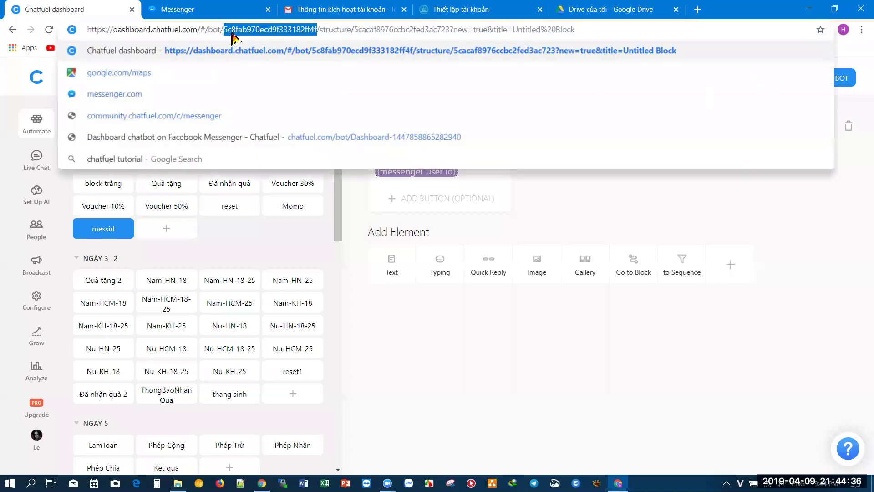
left_click(228, 31)
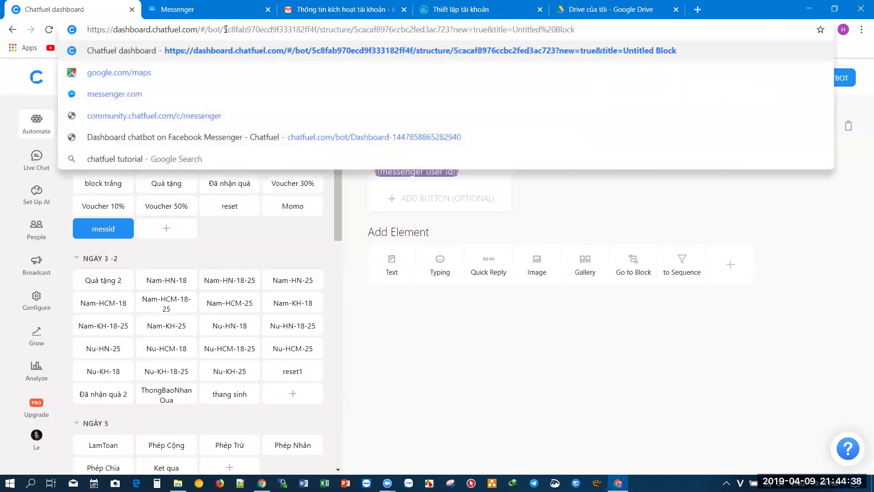
left_click_drag(234, 30, 320, 26)
key("ctrl+c")
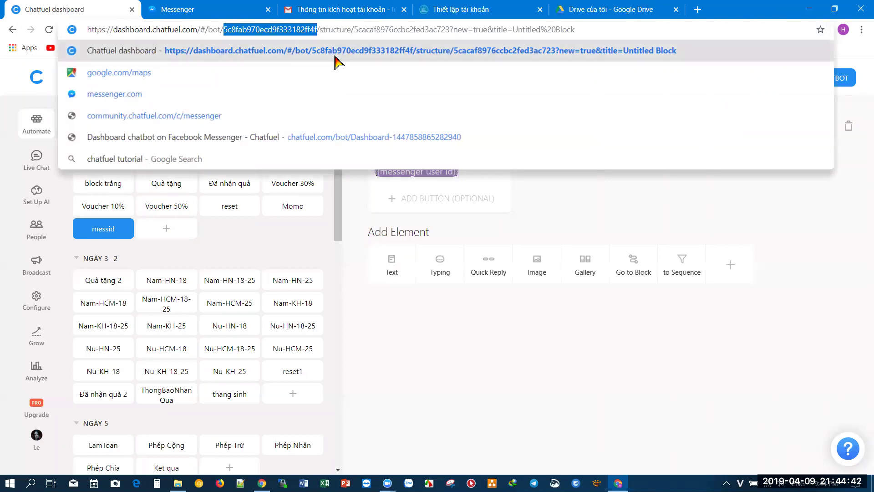
left_click(451, 9)
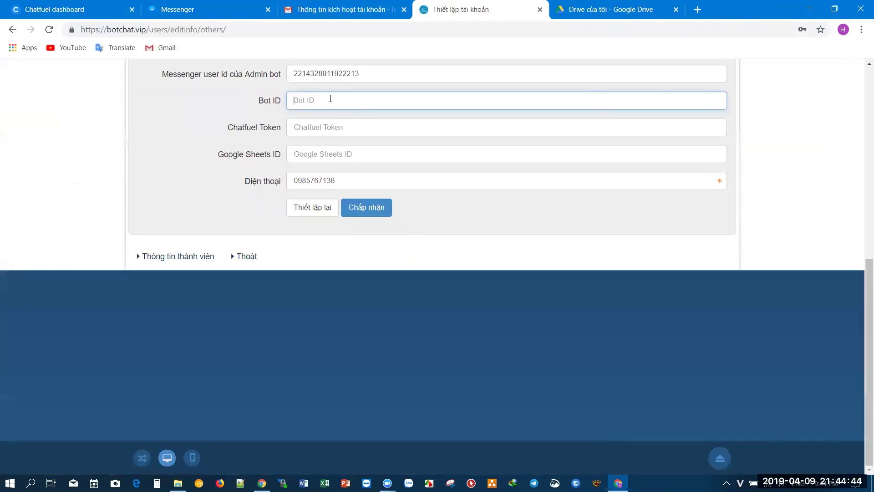
key("ctrl+v")
left_click(237, 141)
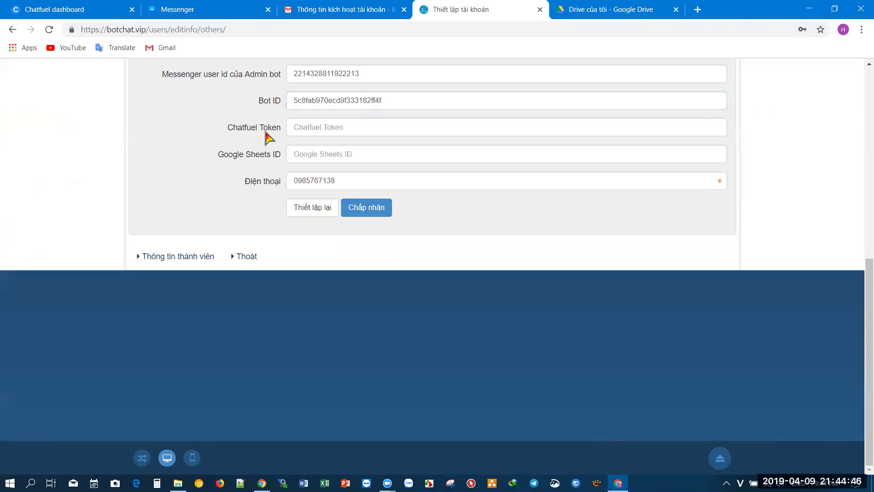
scroll(253, 162, "up", 1)
left_click(73, 10)
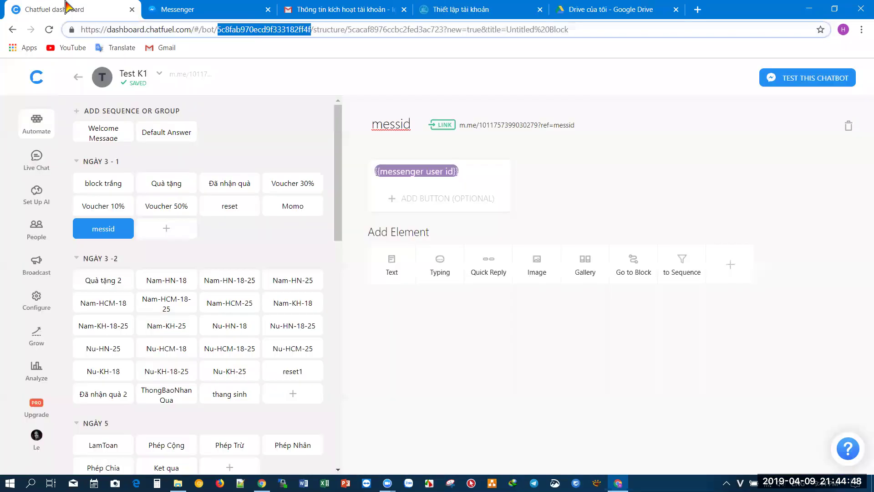
- Copy the Broadcasting API token from the bot's Chatfuel settings into botchat.vip's Chatfuel Token field
left_click(37, 303)
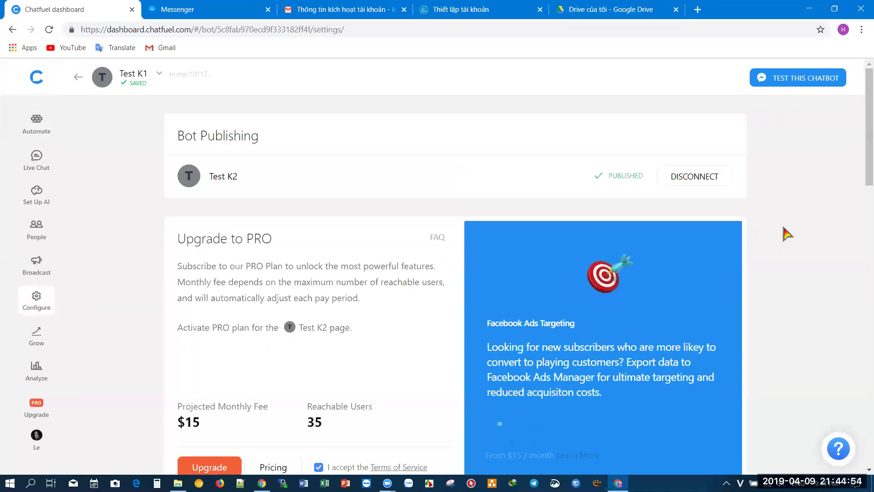
scroll(787, 233, "down", 10)
scroll(787, 233, "down", 8)
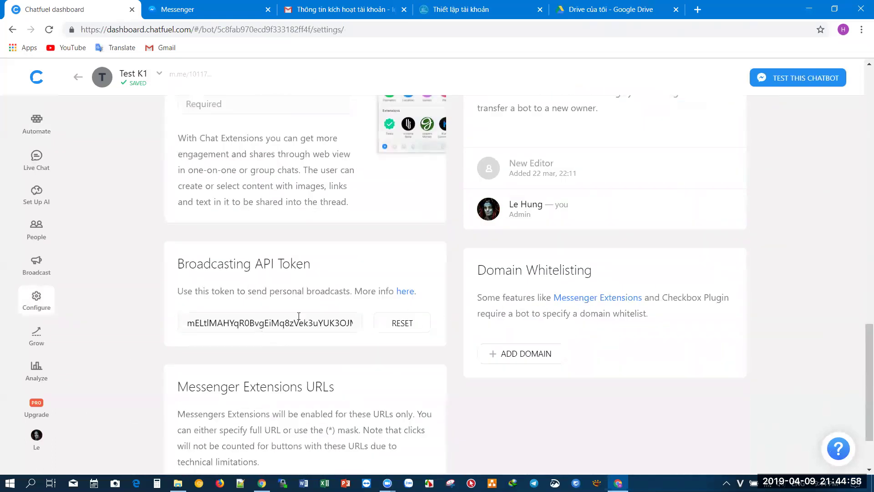
left_click(258, 323)
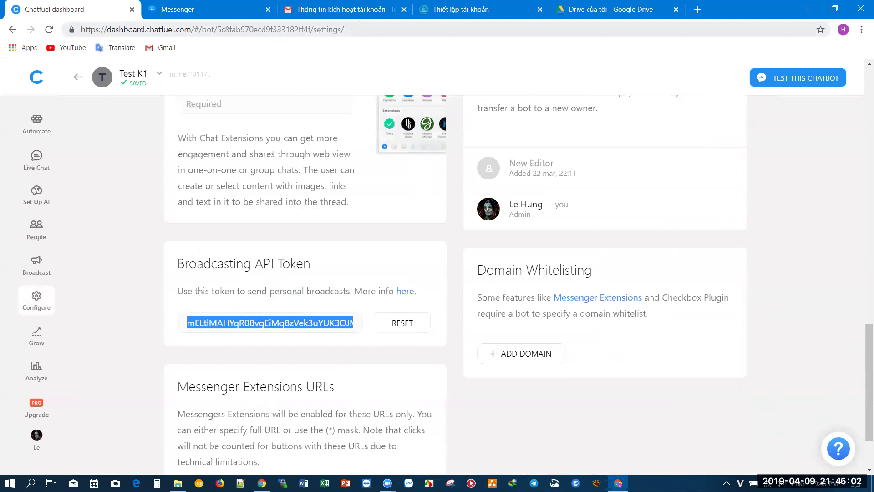
left_click(446, 7)
left_click(343, 191)
key("ctrl+v")
left_click(341, 212)
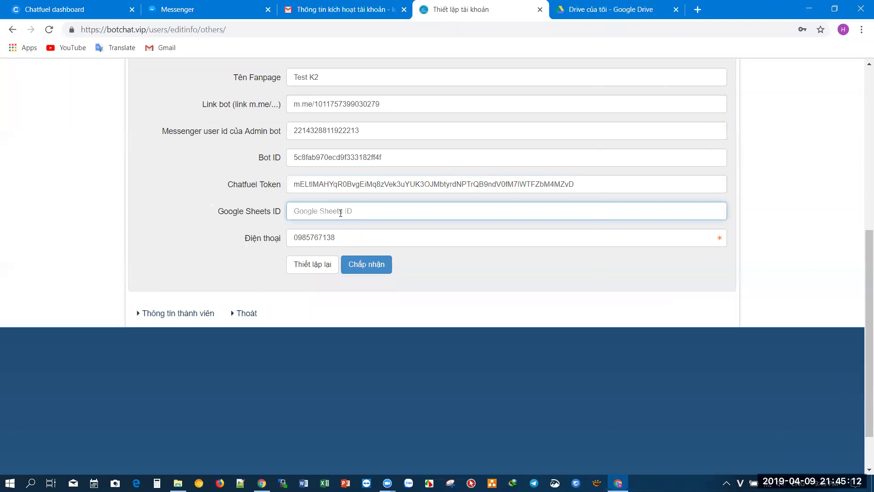
left_click(606, 9)
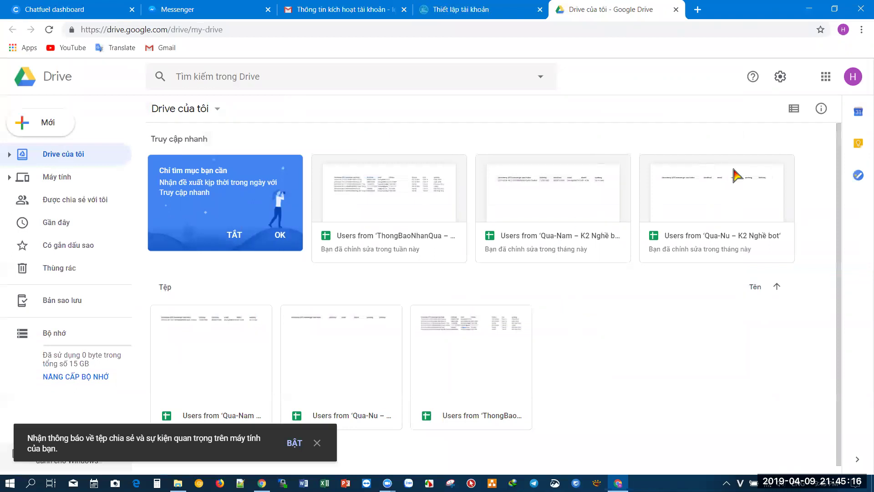
- Create a new blank Google Sheets spreadsheet from My Drive's right-click menu
right_click(614, 340)
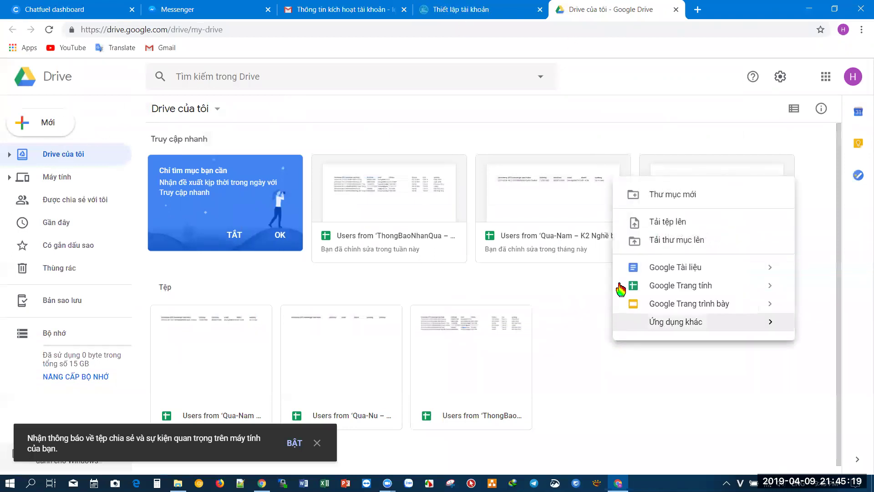
left_click(672, 287)
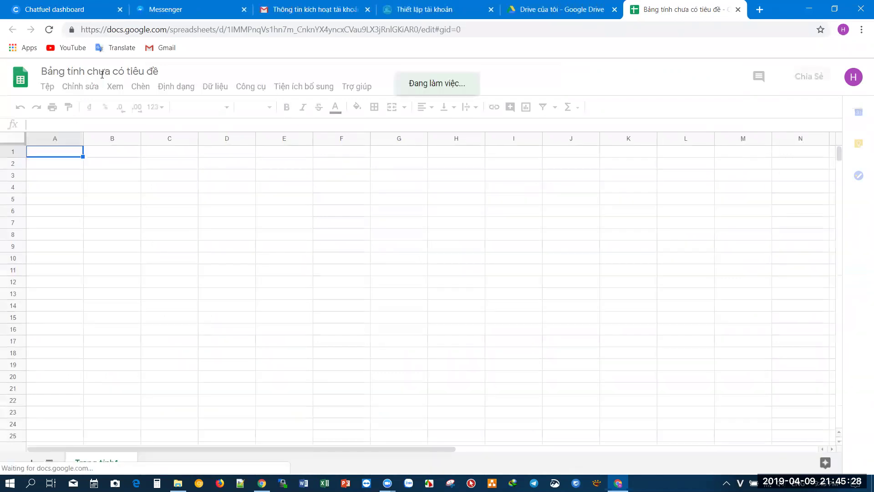
- Title the new spreadsheet 'Data cho bot Test K2'
left_click(104, 73)
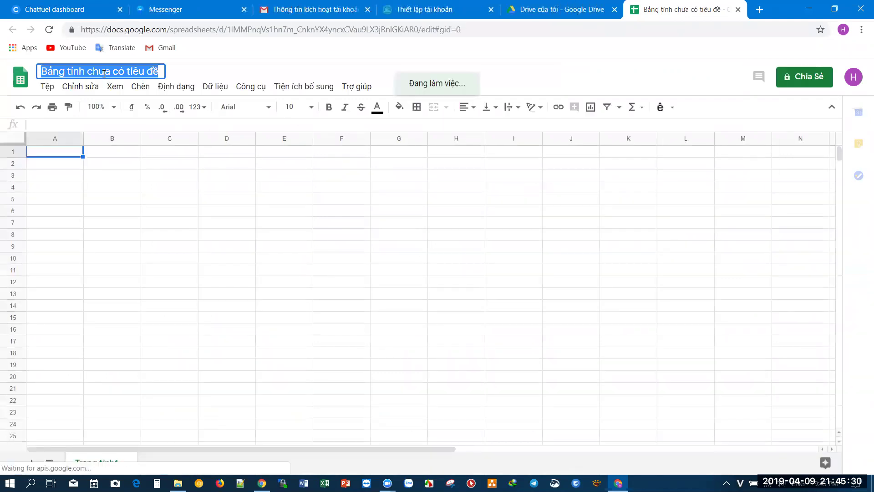
type("Da")
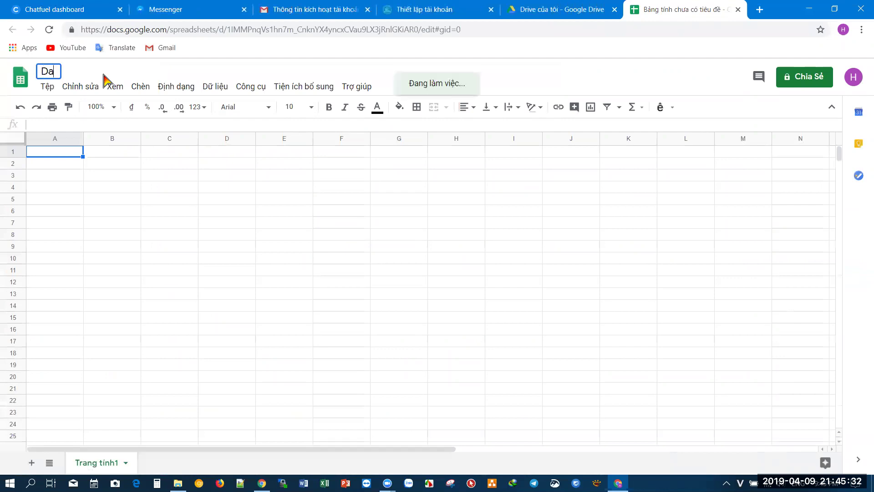
type("ta cho bot")
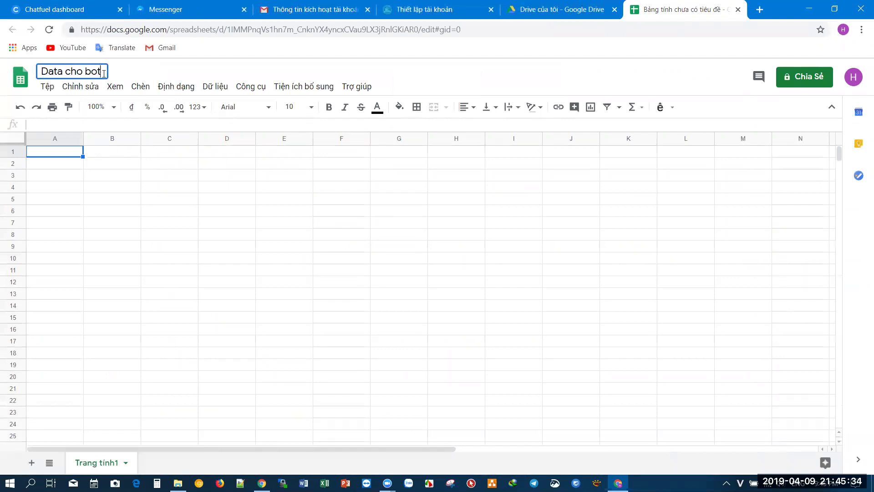
type(" Test K2")
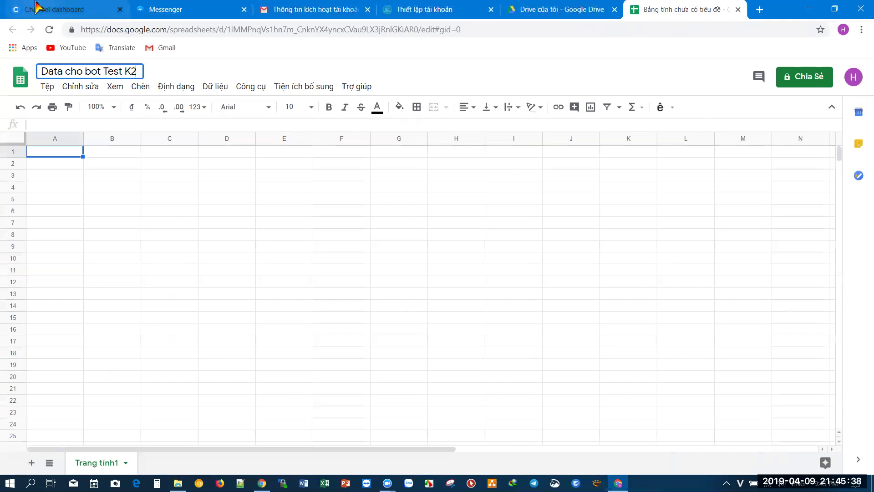
left_click(50, 10)
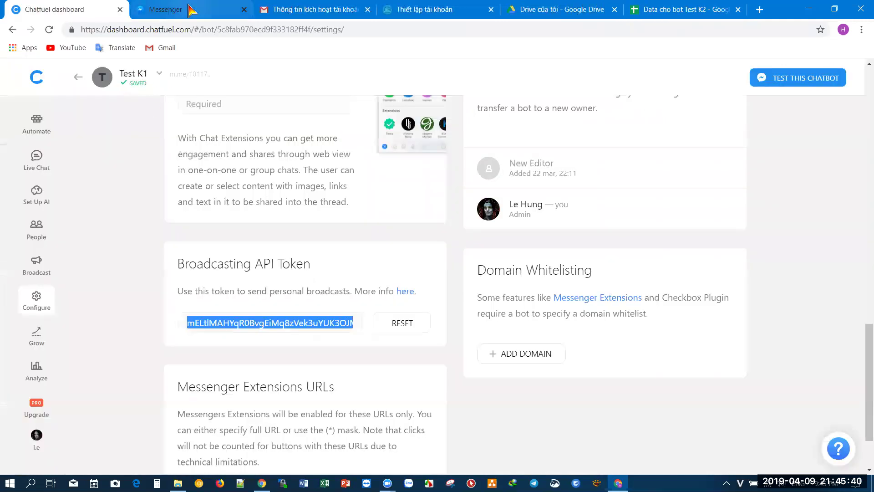
left_click(180, 9)
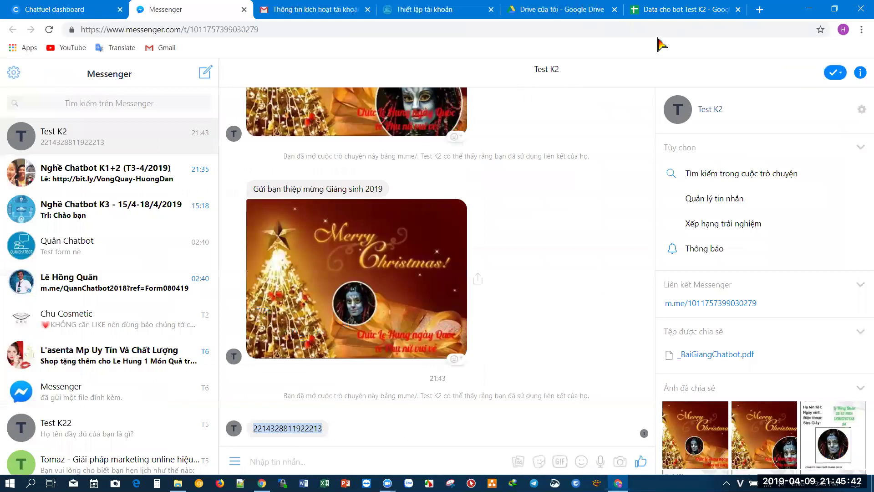
left_click(664, 9)
left_click(136, 73)
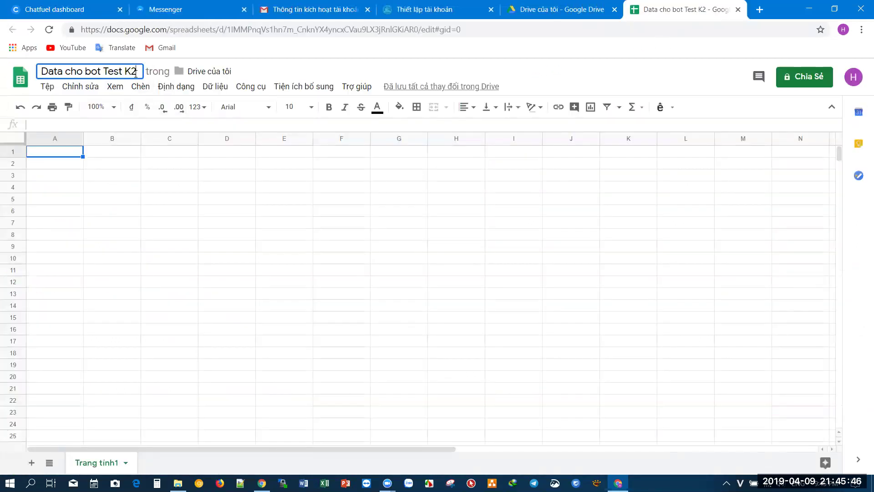
type("(Tes")
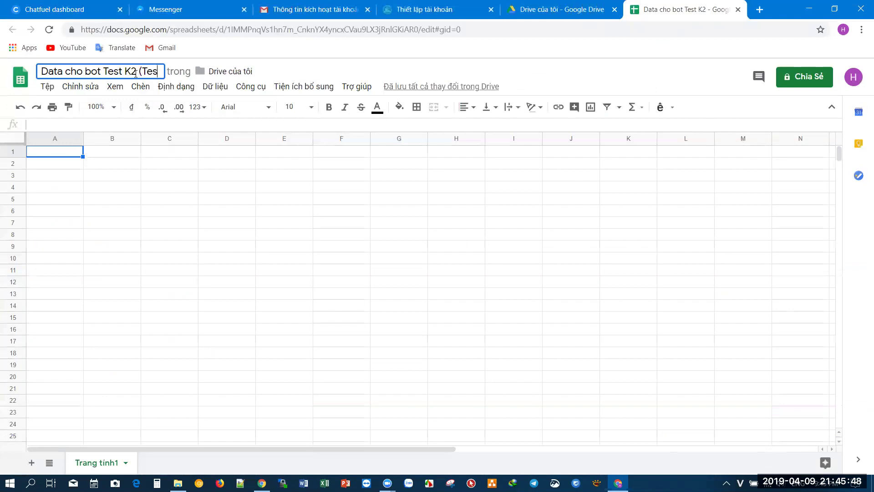
type("t K1)")
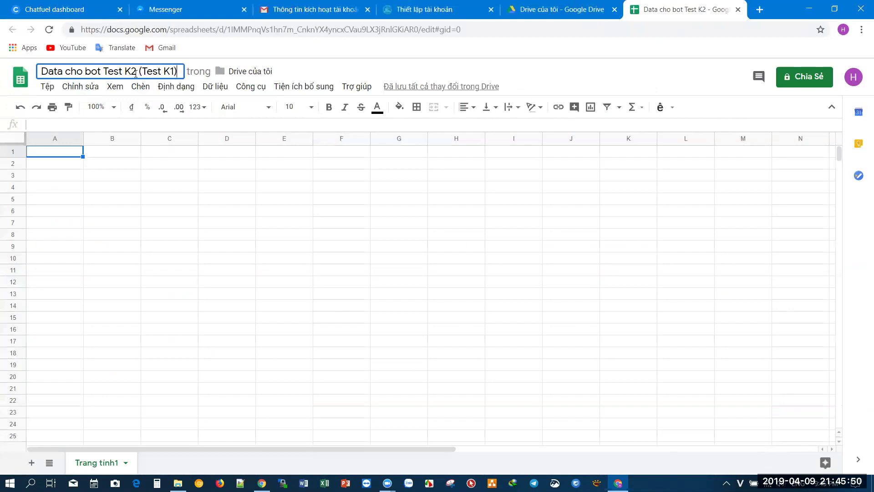
left_click(137, 187)
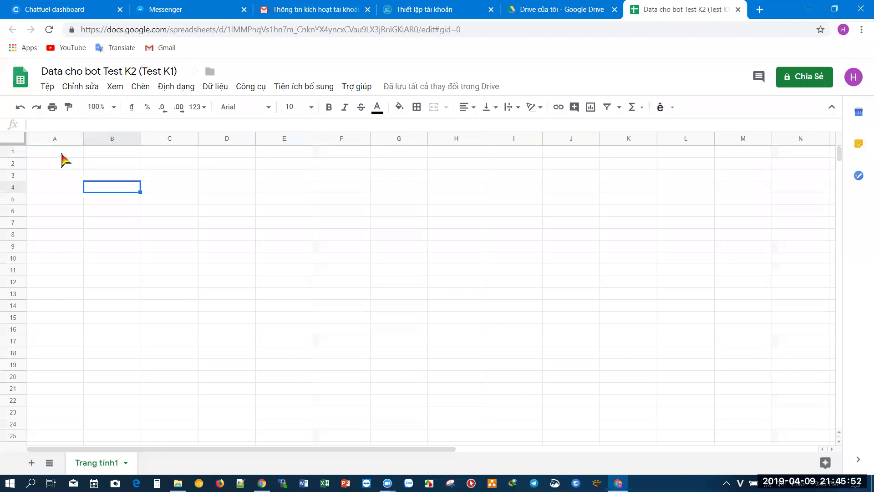
left_click(139, 72)
left_click_drag(139, 72, 182, 73)
key("BackSpace")
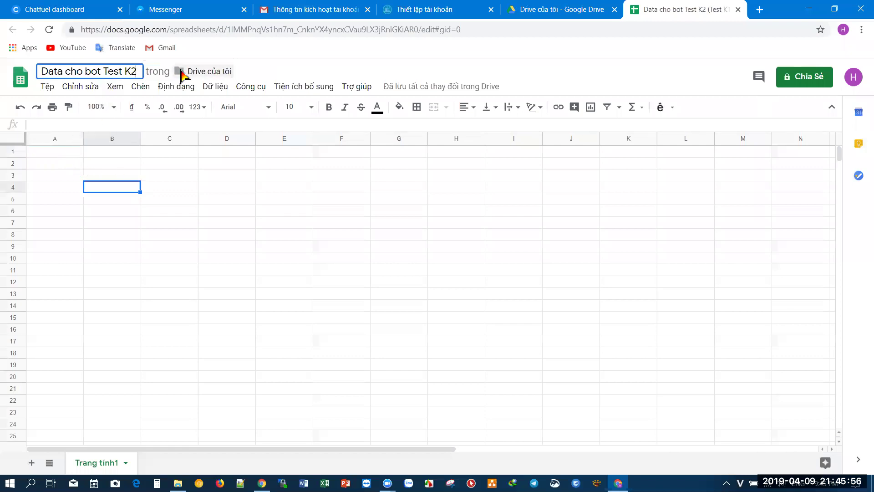
left_click(170, 188)
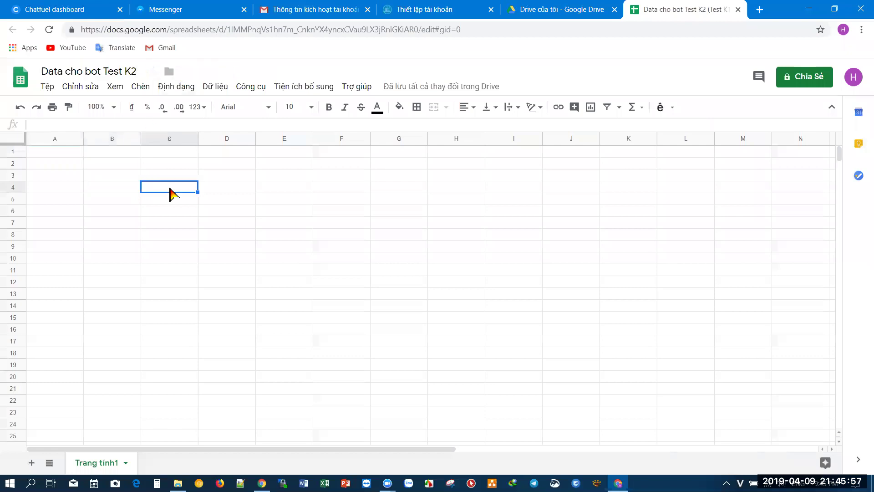
left_click(65, 154)
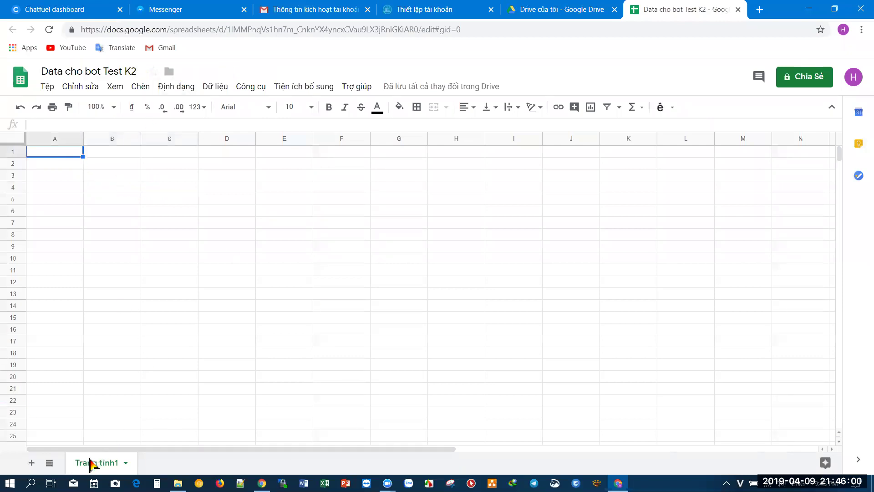
- Rename the sheet Trang tính1 to 'Vòng quay'
left_click(155, 248)
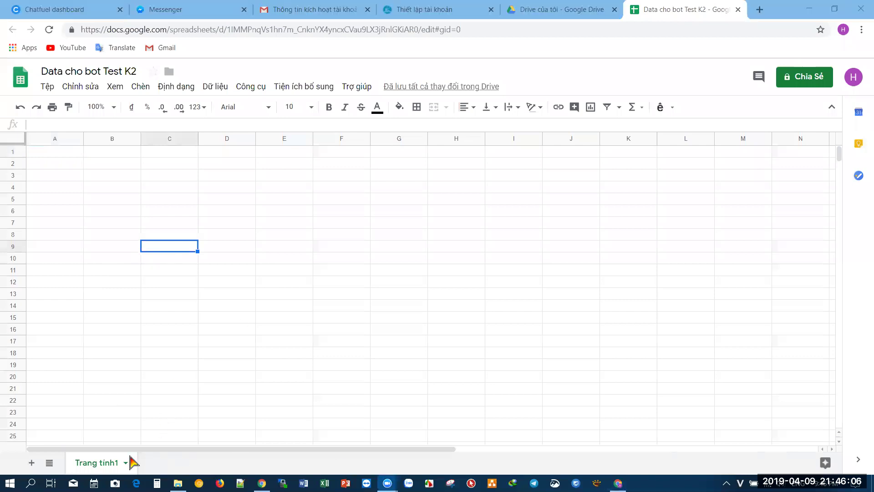
left_click(54, 328)
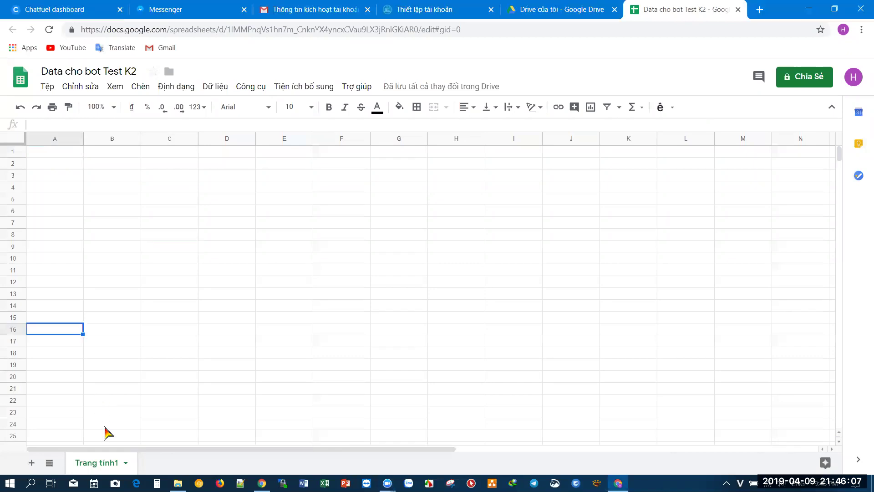
double_click(110, 463)
type("Vong")
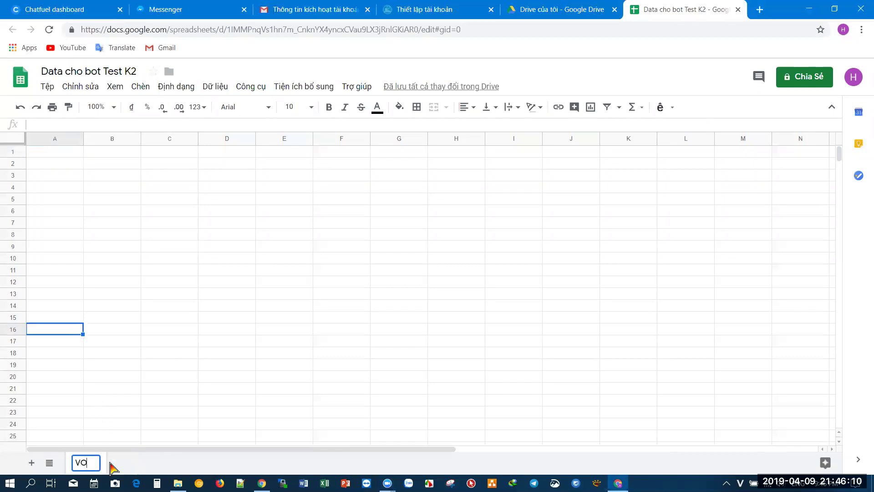
key("BackSpace")
key("BackSpace")
type("ng quay")
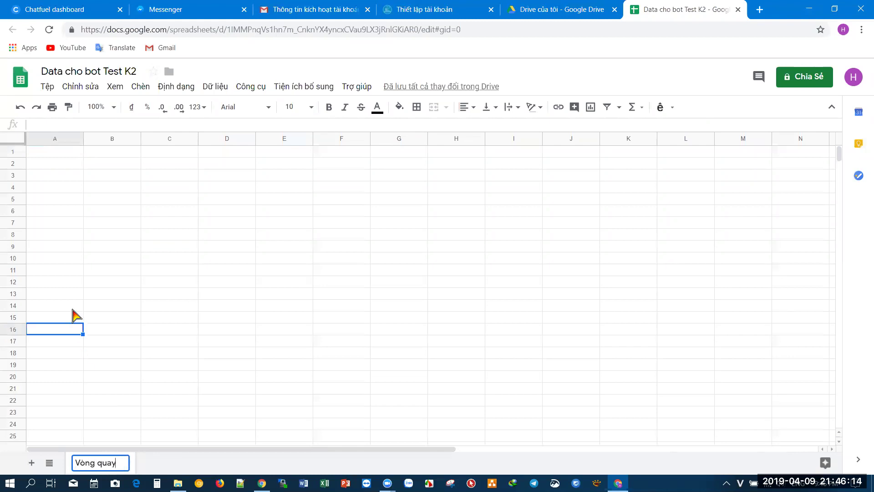
left_click(73, 309)
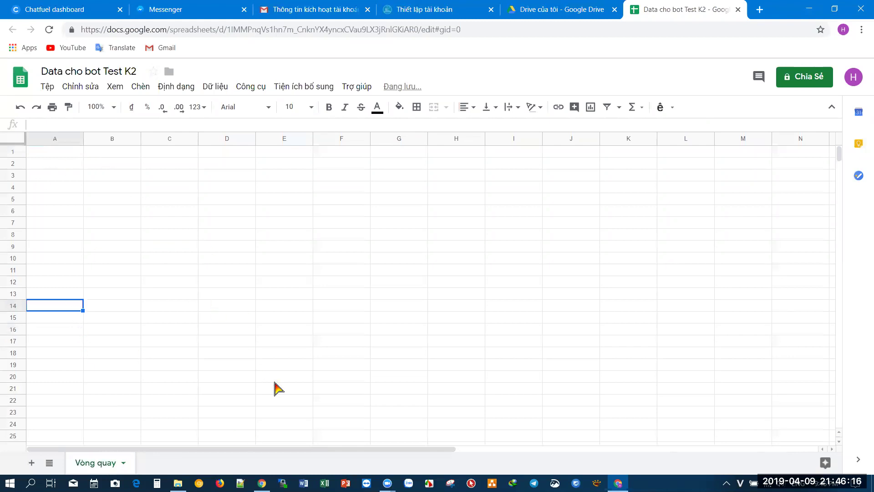
- Select the prize table A1:D9 in the Sheet data mẫu spreadsheet
mouse_move(261, 483)
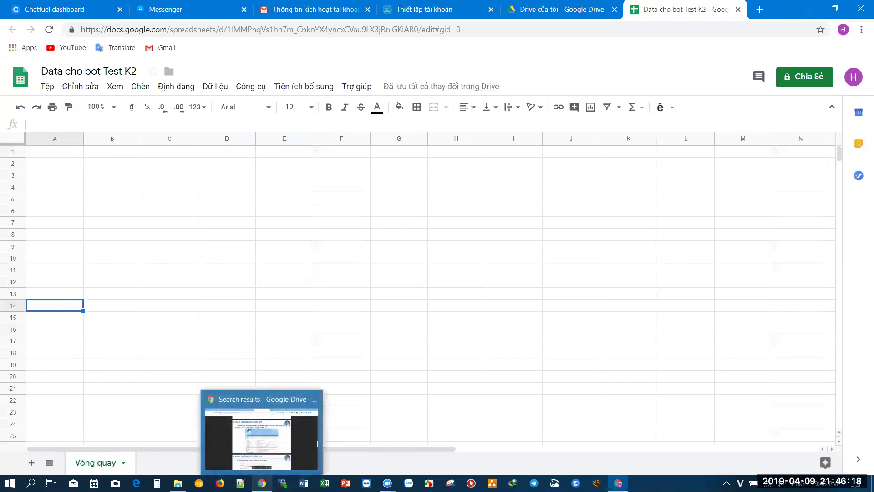
left_click(262, 428)
key("ctrl+Tab")
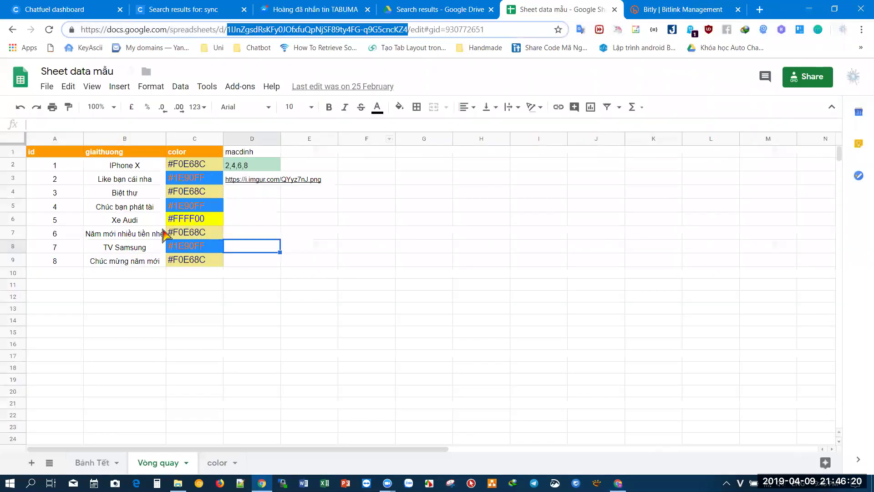
left_click(50, 155)
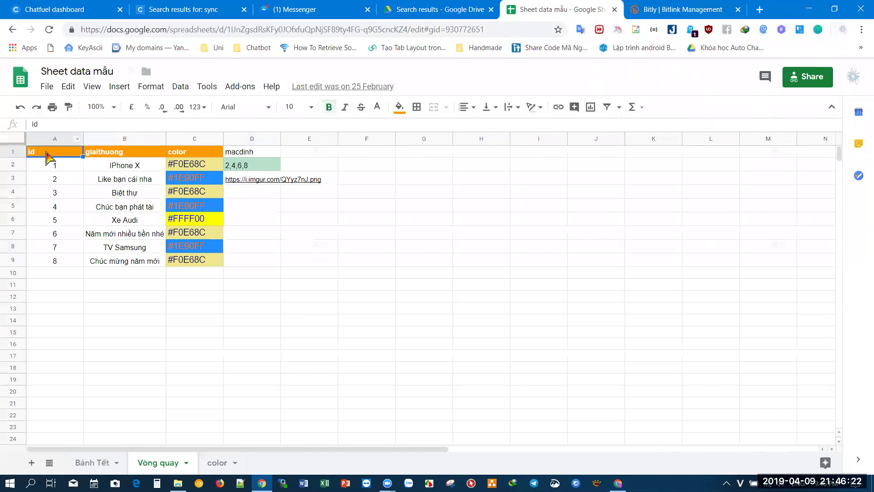
left_click_drag(44, 152, 238, 268)
- Paste the copied prize table into A1 of Vòng quay, with headers id, giaithuong, color and macdinh
key("ctrl+c")
left_click(618, 483)
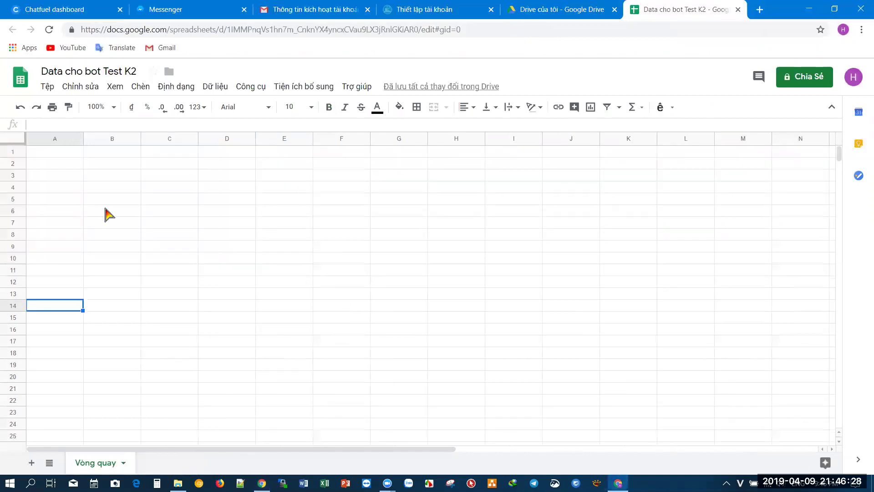
left_click(49, 155)
key("ctrl+v")
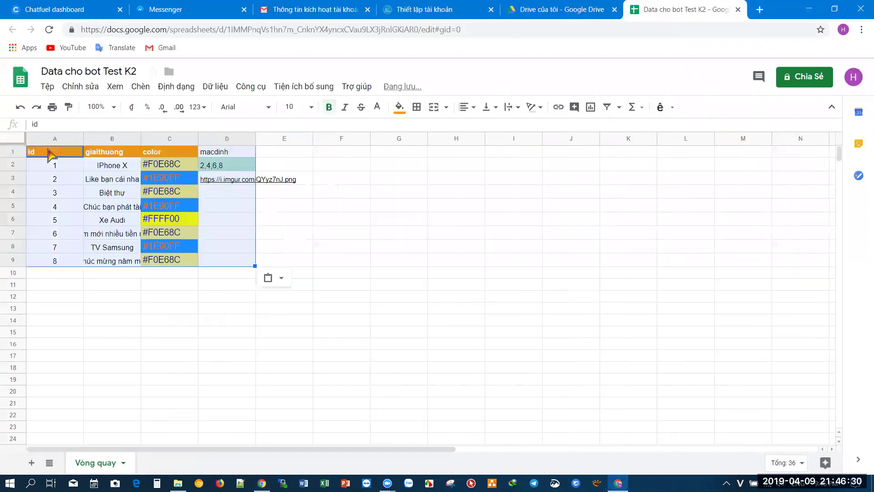
left_click(82, 193)
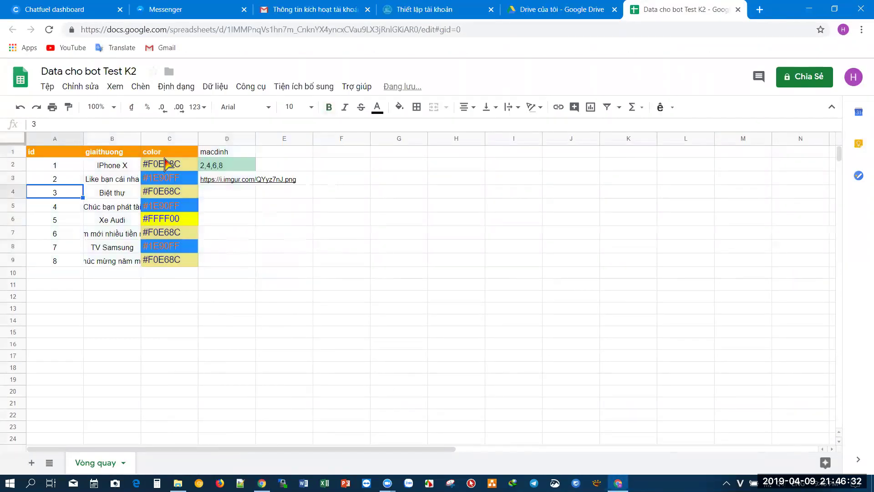
left_click(40, 154)
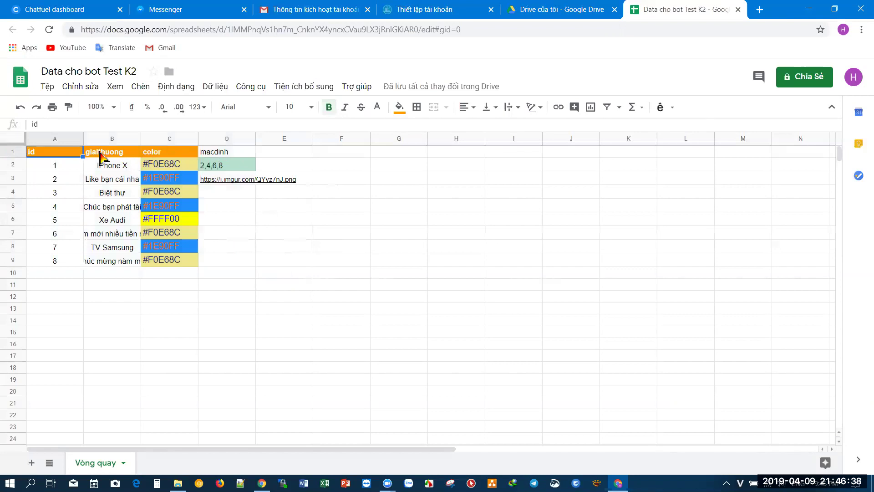
left_click(102, 153)
left_click(159, 155)
left_click(226, 155)
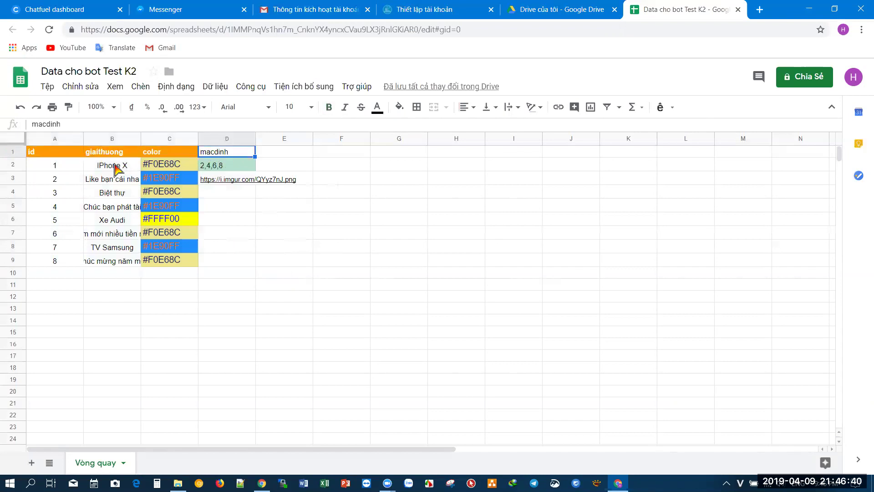
- Clear B2:D9 so only ids 1–8 remain, and try extending the ids with the fill handle
left_click_drag(107, 166, 219, 263)
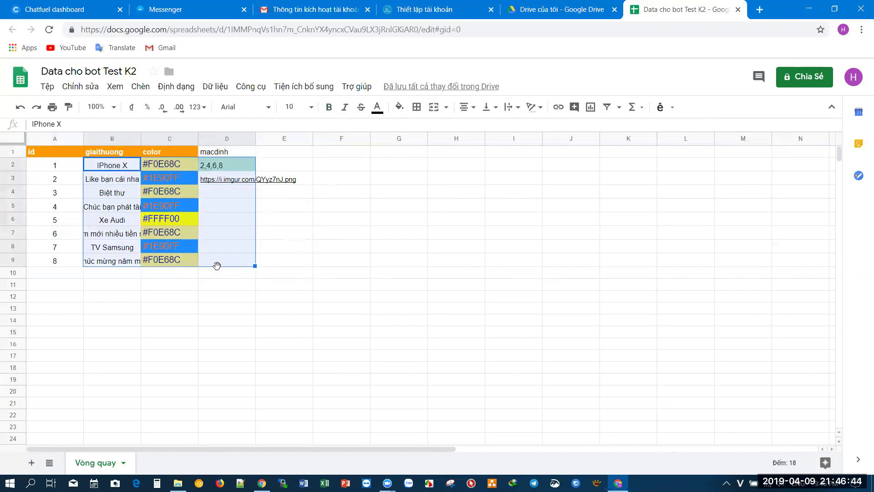
key("Delete")
left_click(220, 272)
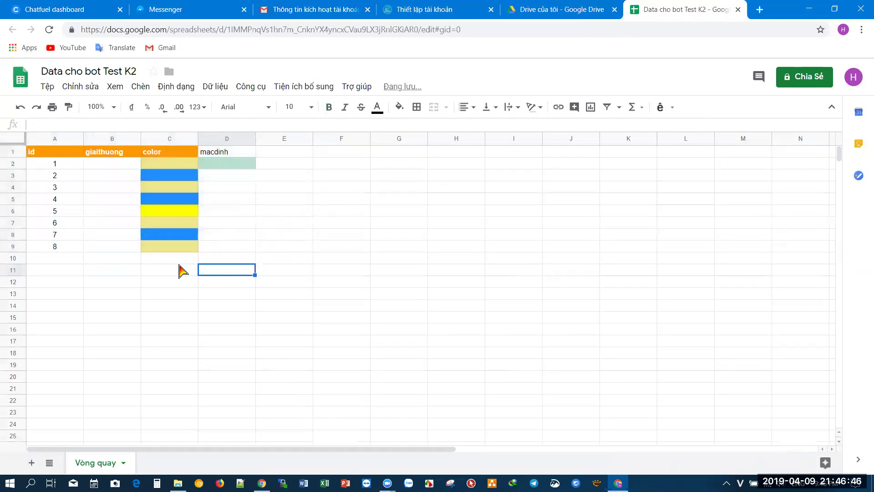
left_click(62, 237)
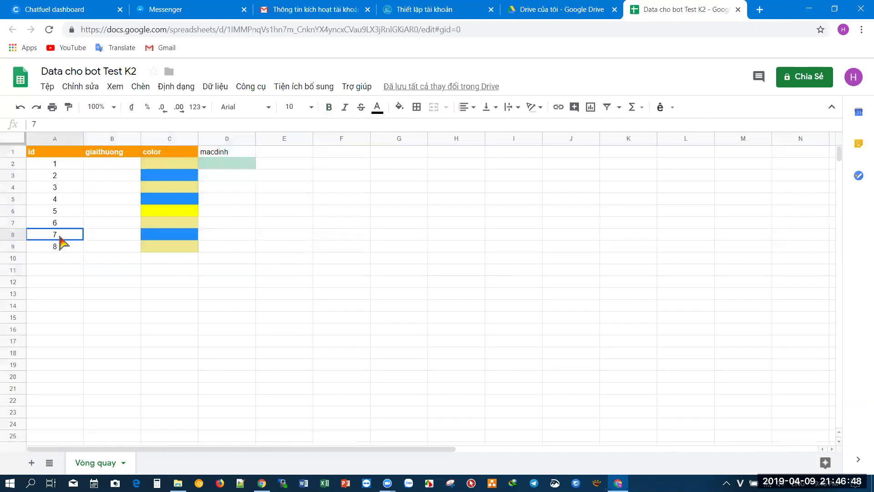
left_click(61, 249, "shift")
left_click_drag(83, 251, 82, 292)
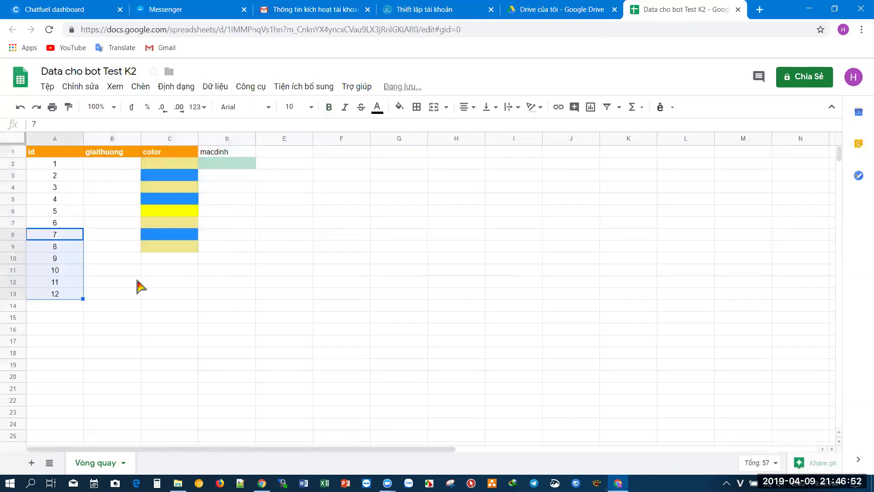
left_click(139, 285)
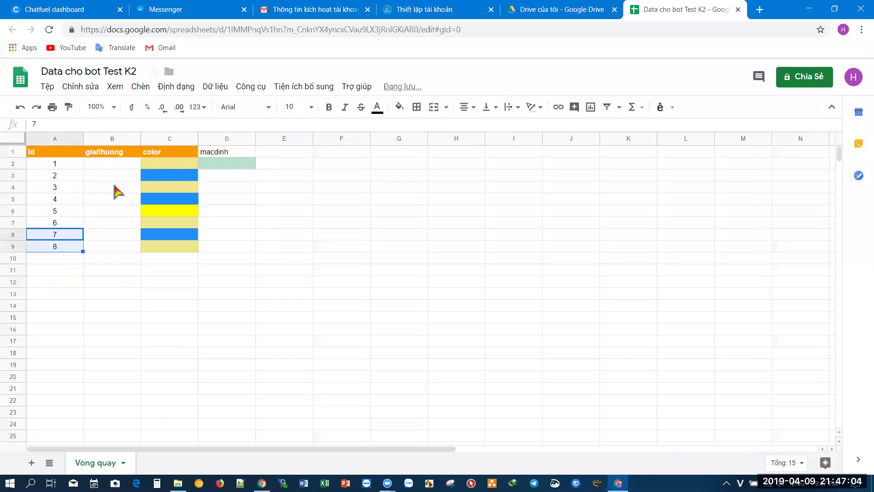
- Paste the prize data into B2:D9 and widen column B so the prize names fit
left_click(112, 167)
key("ctrl+v")
left_click(113, 206)
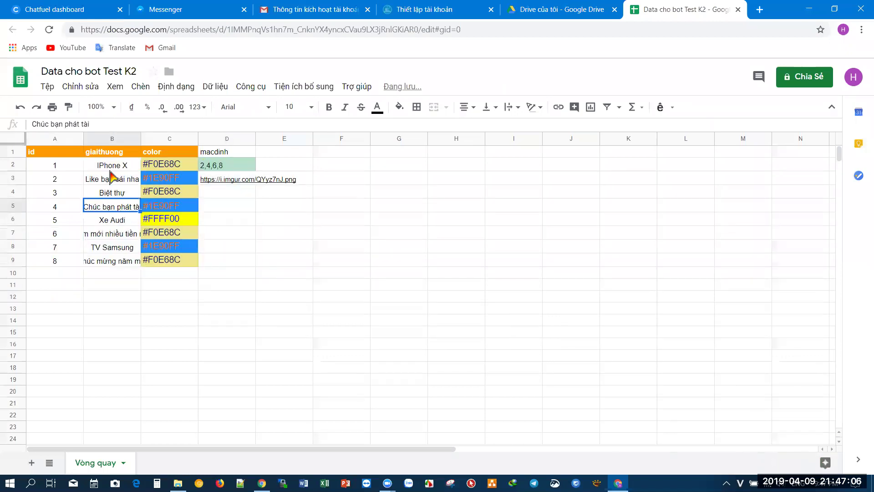
left_click(112, 166)
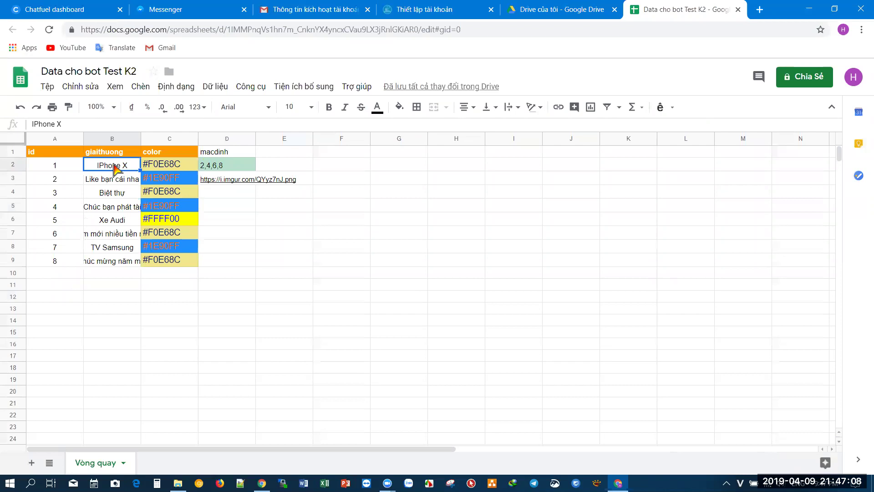
left_click(110, 184)
left_click_drag(141, 138, 152, 138)
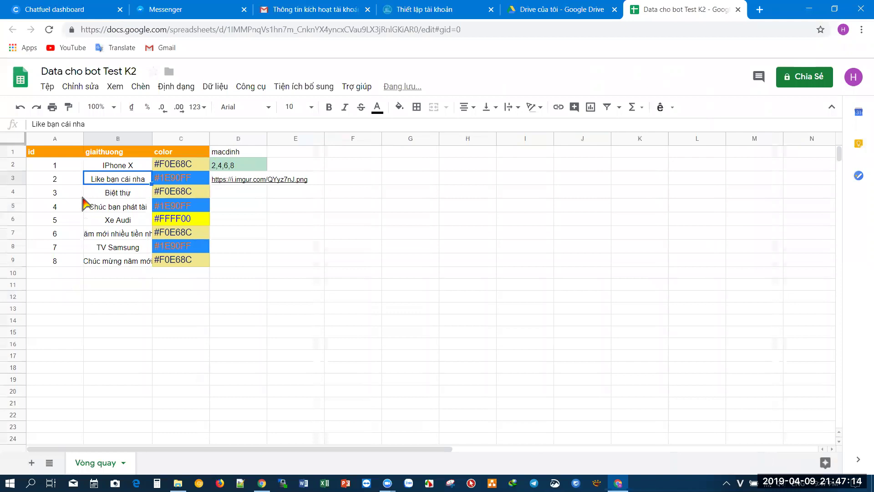
left_click(128, 196)
left_click(117, 208)
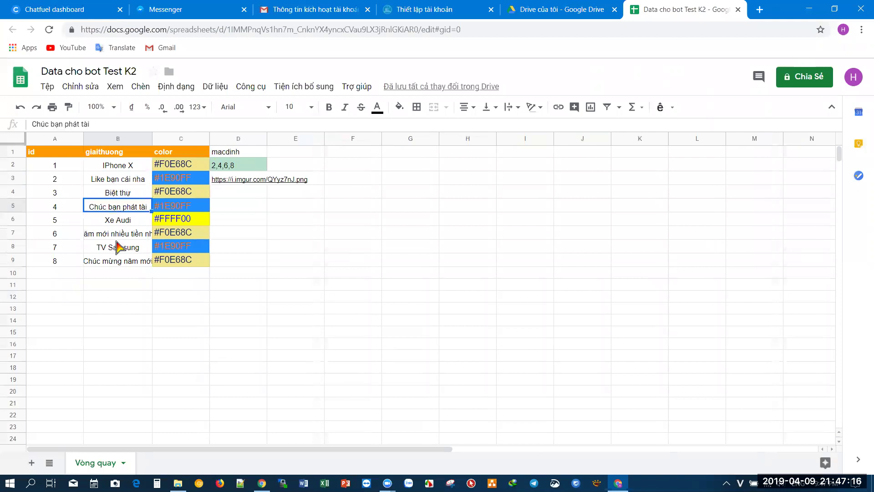
left_click(118, 223)
left_click(119, 233)
left_click(118, 246)
left_click(119, 263)
- Test-edit the C2 colour code, leaving it at #F0E68C
left_click(189, 166)
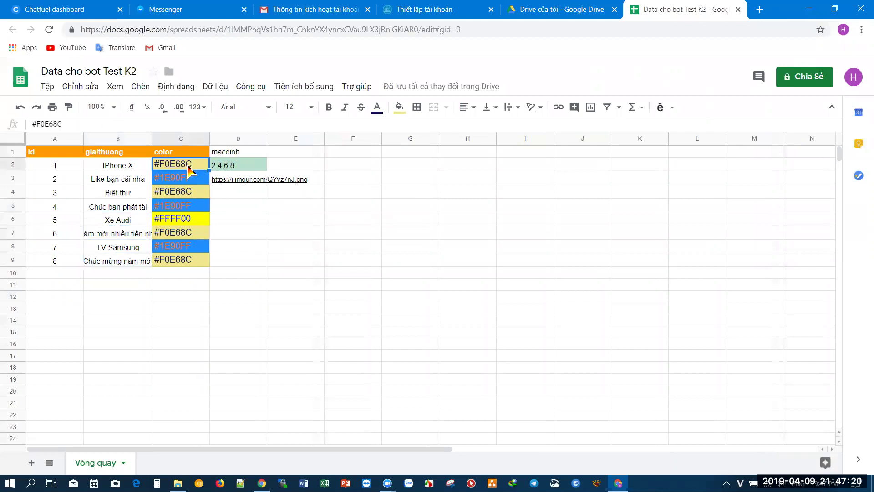
double_click(194, 163)
left_click(201, 174)
double_click(193, 165)
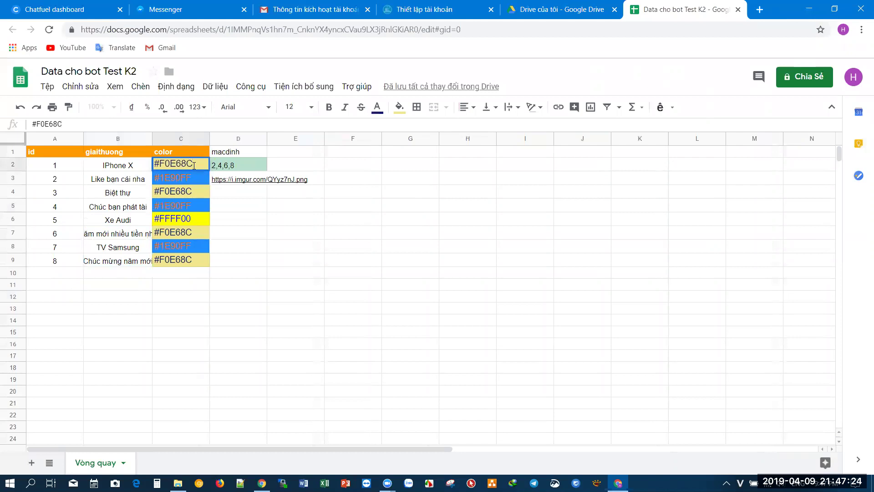
key("Return")
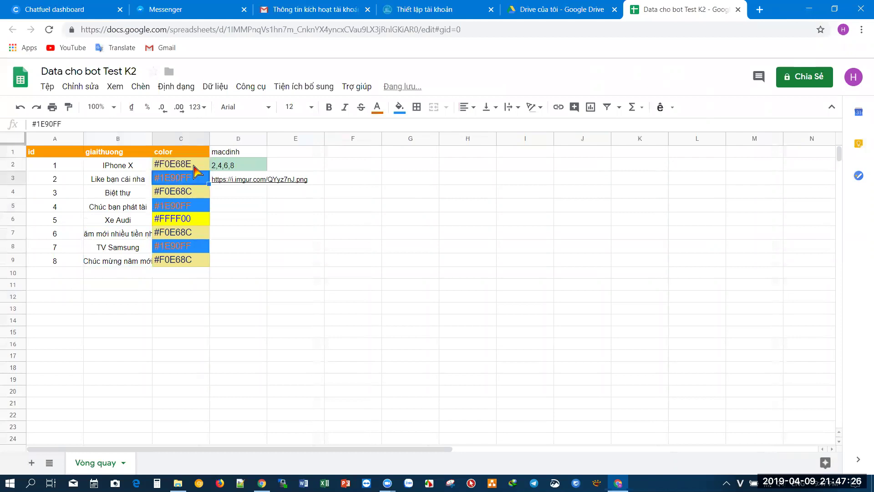
double_click(194, 165)
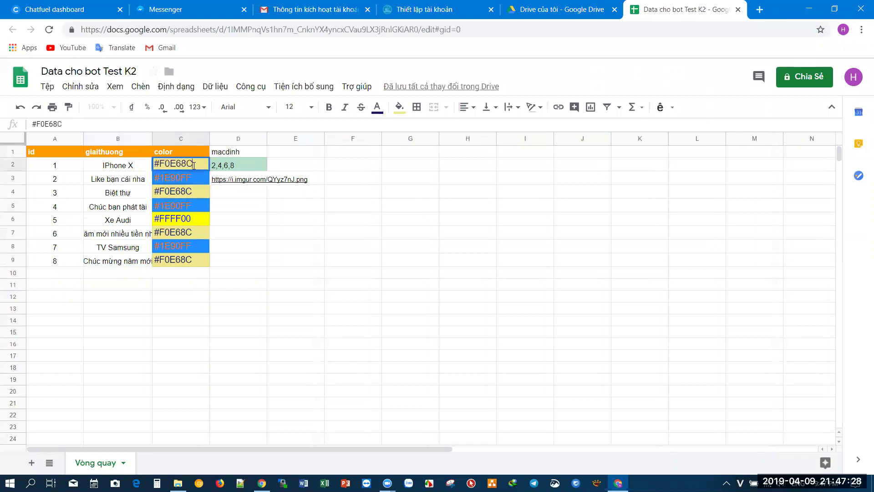
left_click(245, 247)
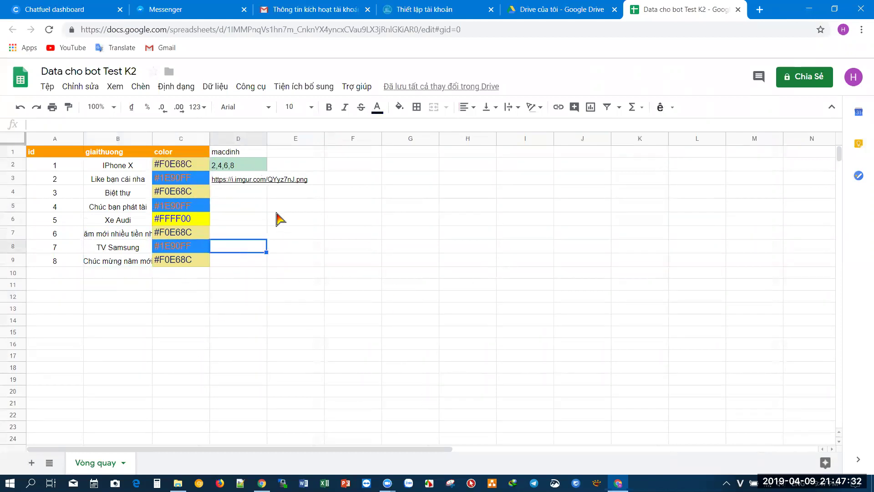
left_click(189, 233)
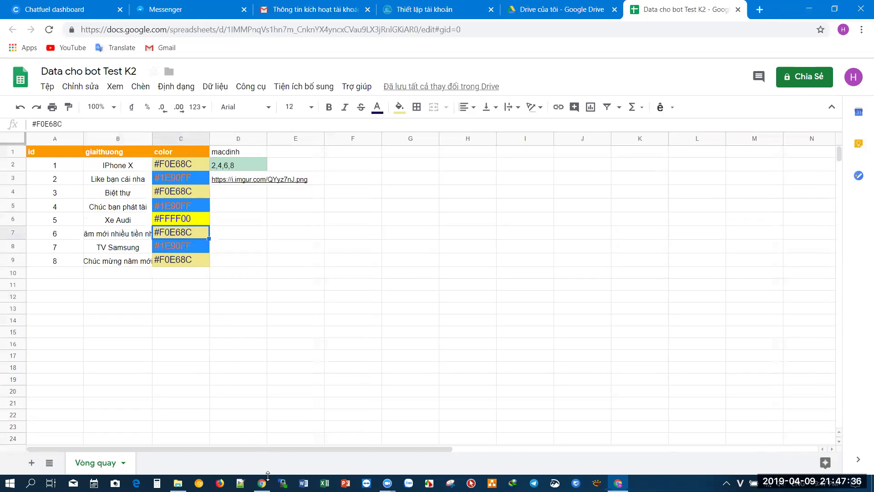
- Compare with the Sheet data mẫu template, then select cell C2 in Data cho bot Test K2
mouse_move(261, 483)
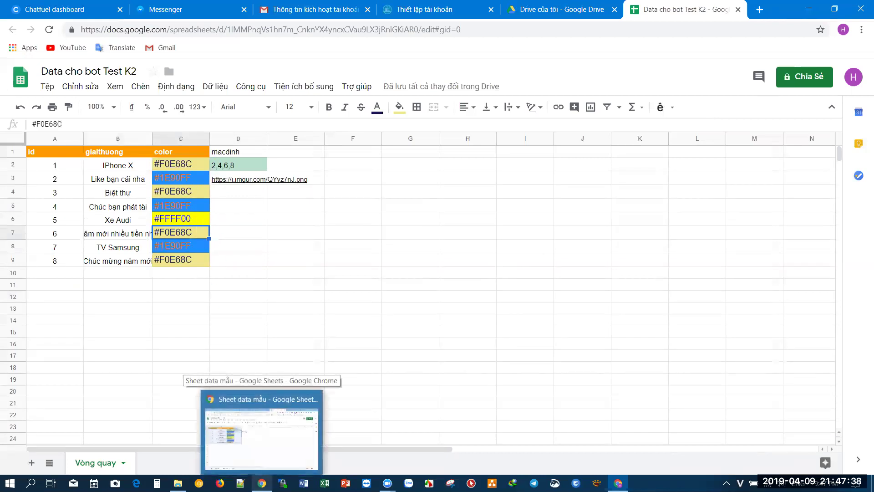
left_click(263, 459)
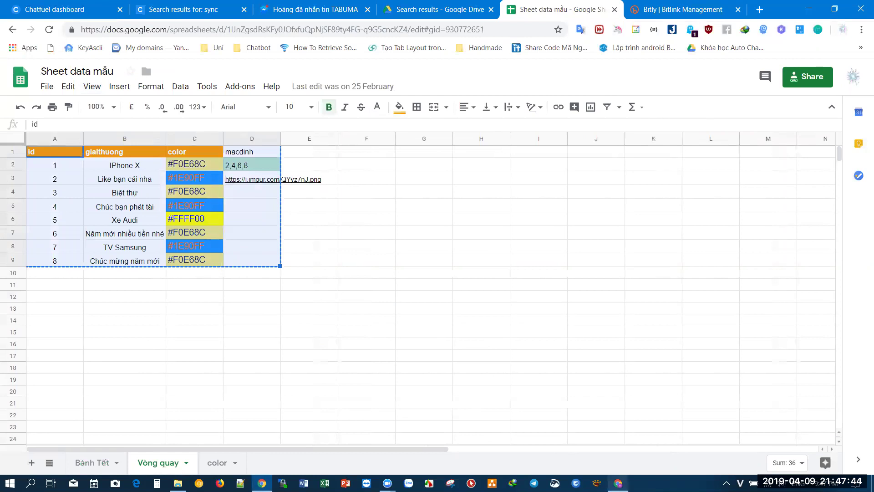
left_click(618, 482)
left_click(302, 336)
left_click(203, 167)
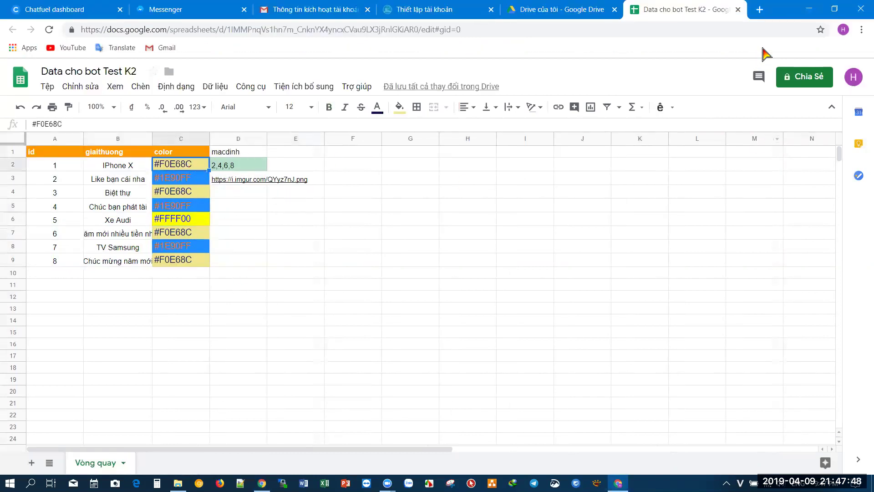
- Search 'hex color' and pick the orange shade #cc7606 in Google's colour picker
key("ctrl+t")
type("he")
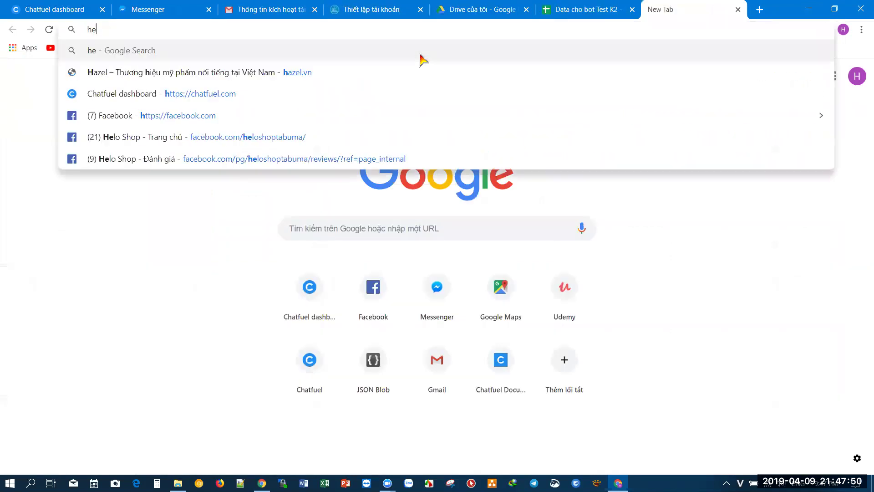
type("x color")
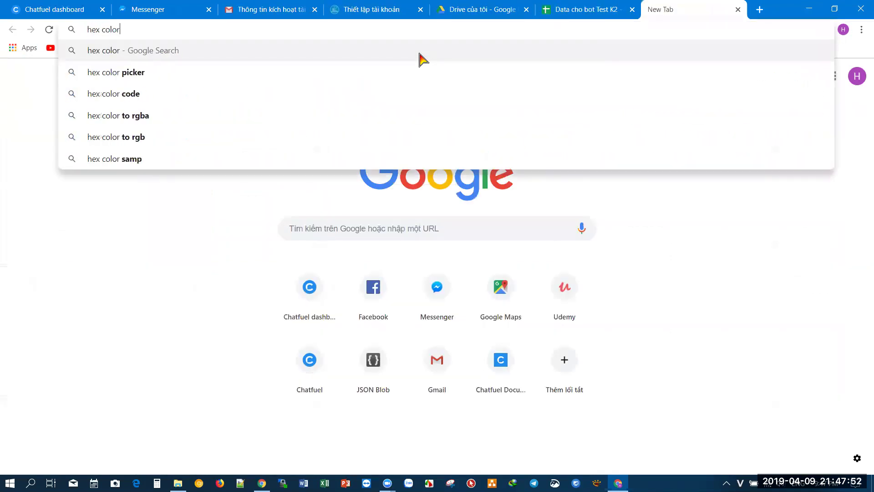
key("Return")
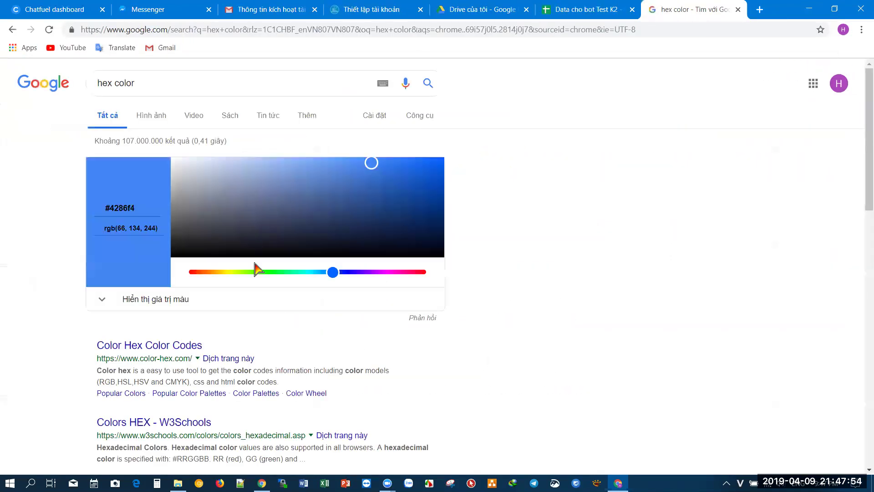
left_click_drag(334, 273, 212, 280)
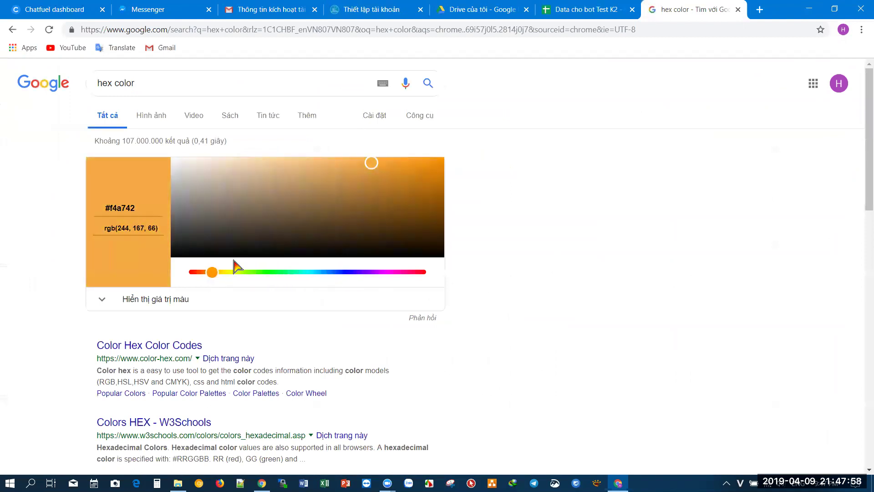
left_click_drag(367, 168, 438, 183)
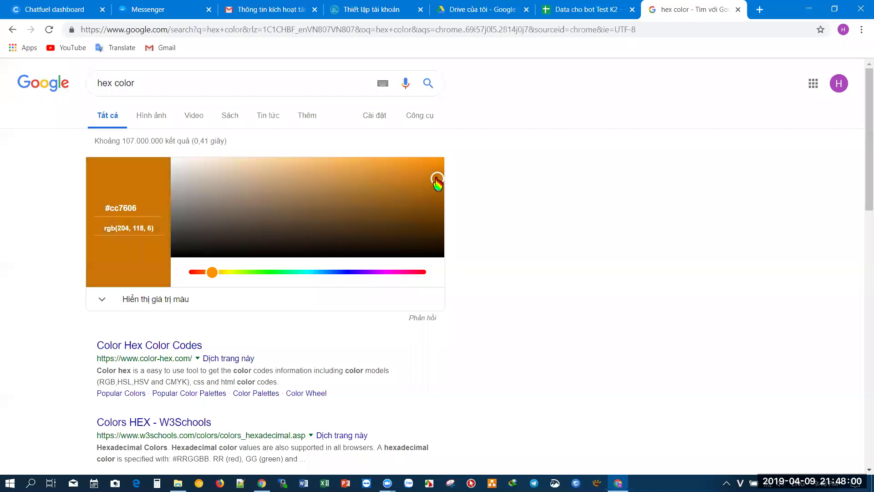
left_click_drag(139, 210, 45, 216)
key("ctrl+c")
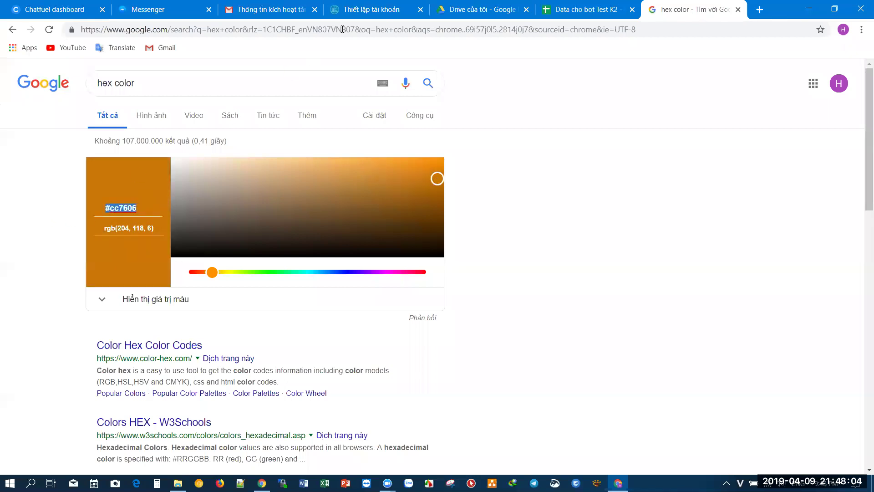
- Replace the colour code in cell C2 with #cc7606
left_click(587, 10)
double_click(190, 165)
key("ctrl+a")
key("ctrl+v")
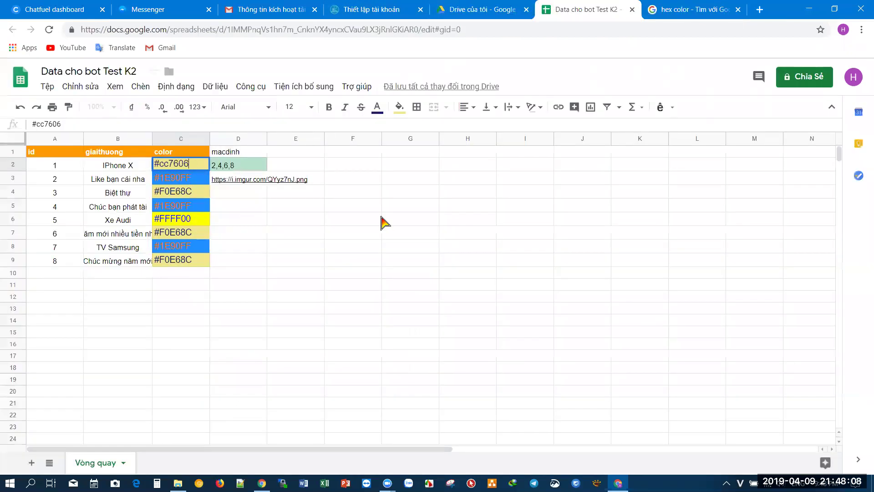
- Commit the new colour code in C2, then review the macdinh value 2,4,6,8 and the prize names
left_click(381, 215)
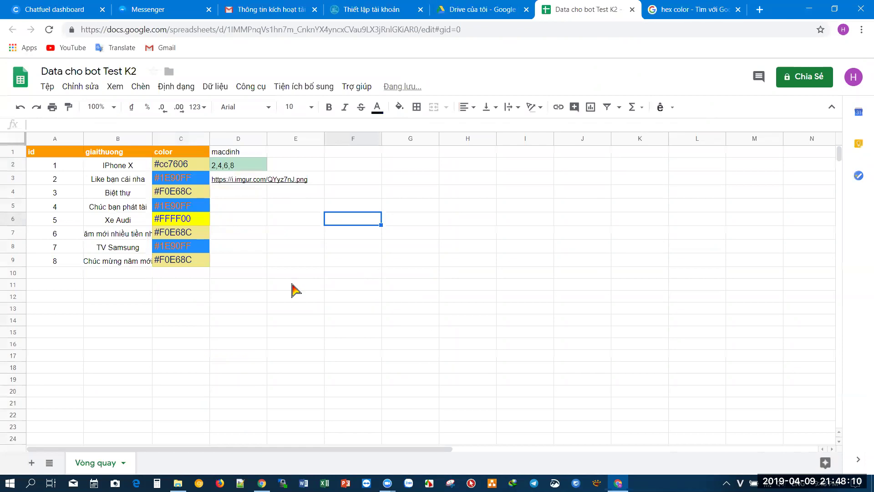
left_click(255, 289)
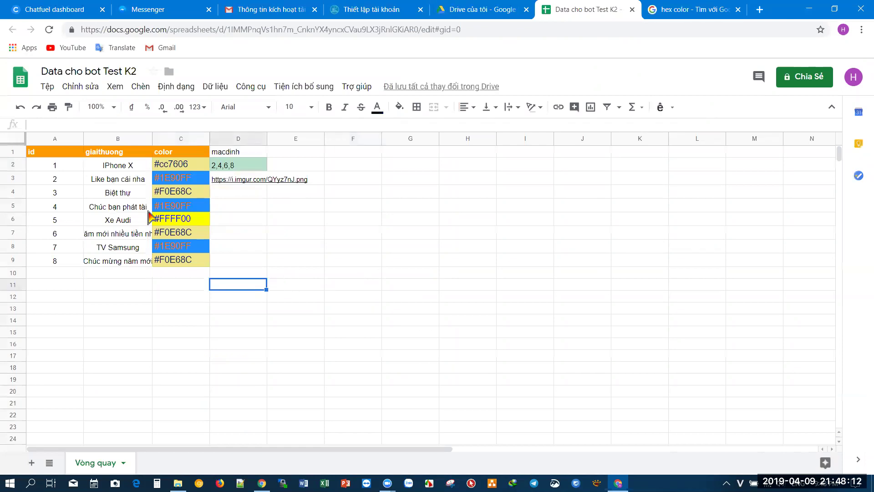
left_click(240, 154)
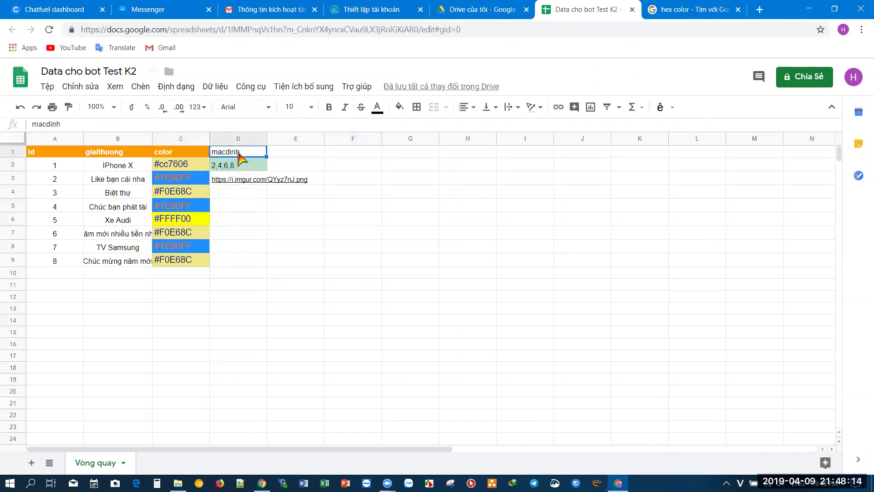
left_click(252, 166)
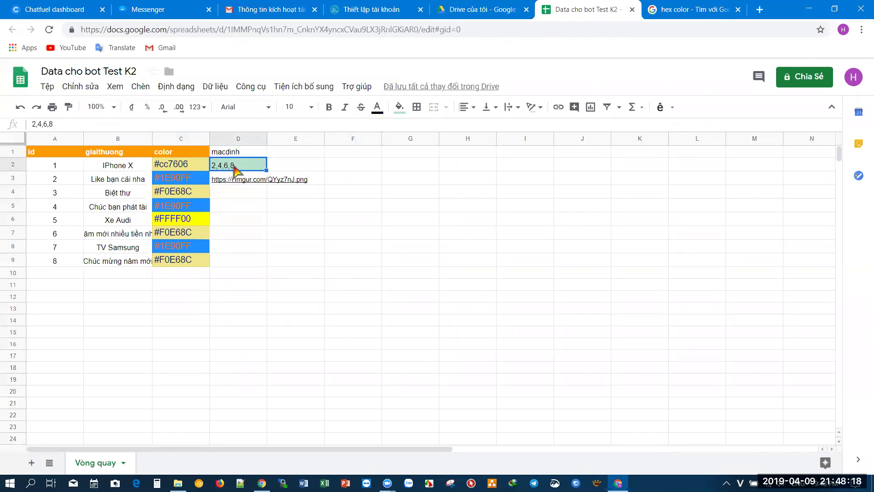
left_click(122, 181)
left_click(98, 206)
left_click(102, 238)
left_click(106, 263)
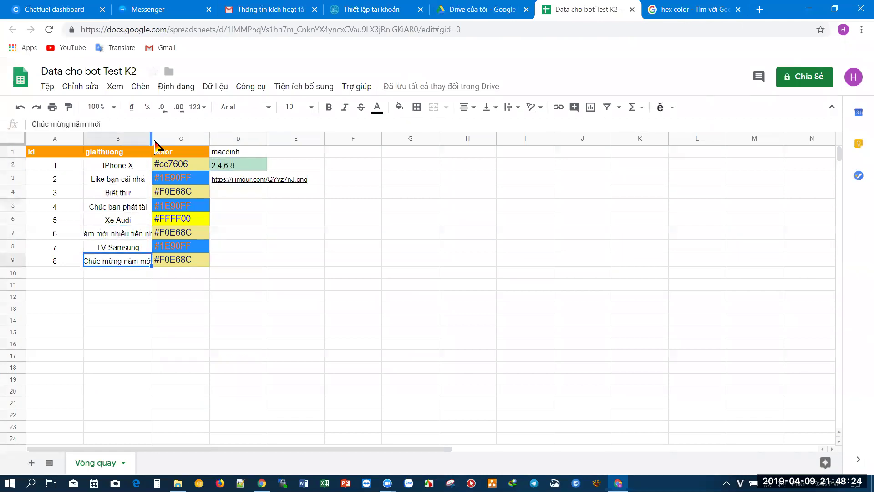
- Widen column B so prize names like IPhone X, Xe Audi and TV Samsung show in full
left_click_drag(152, 140, 173, 140)
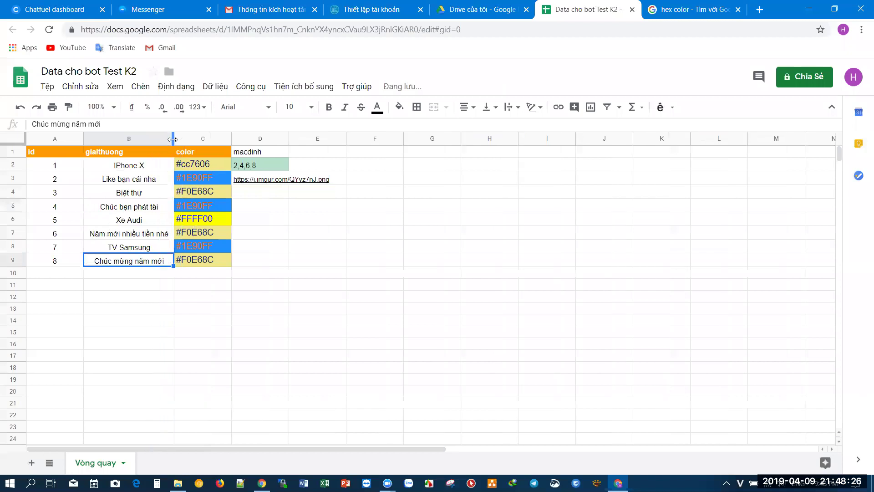
left_click(139, 169)
left_click(132, 194)
left_click(128, 221)
left_click(129, 247)
left_click(248, 209)
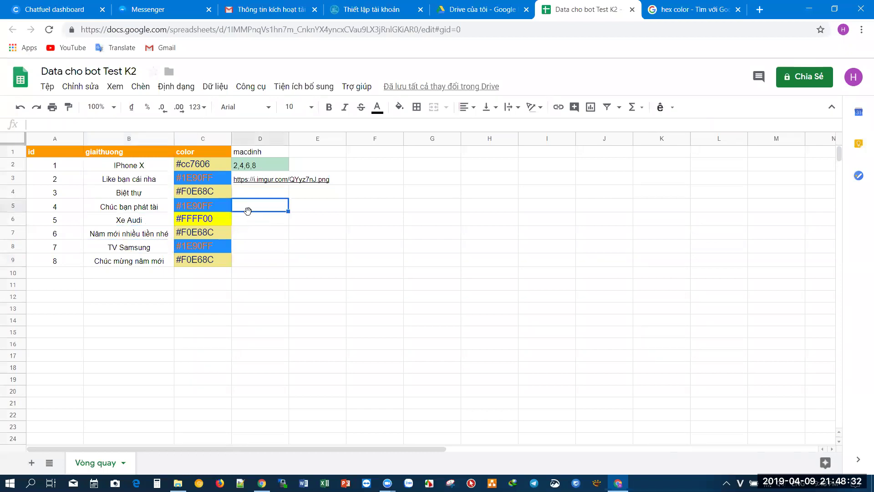
- Clear D2's 2,4,6,8 value, then undo to restore it
left_click(269, 170)
key("Delete")
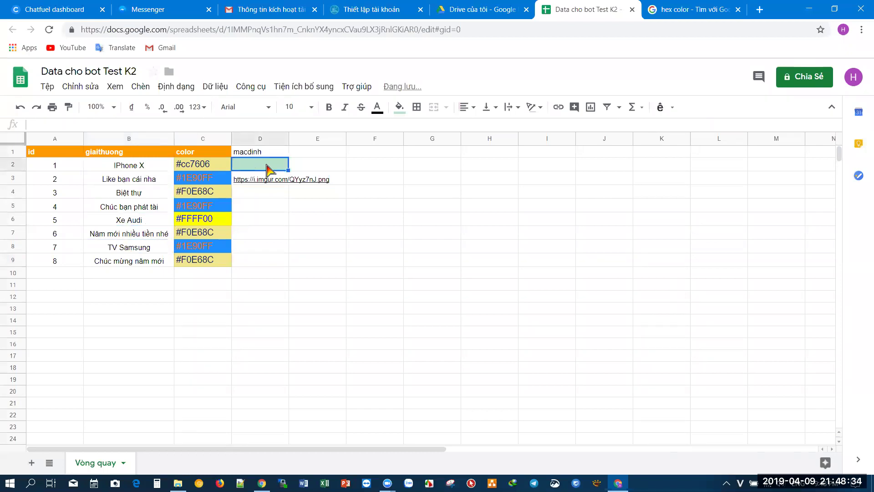
left_click(272, 209)
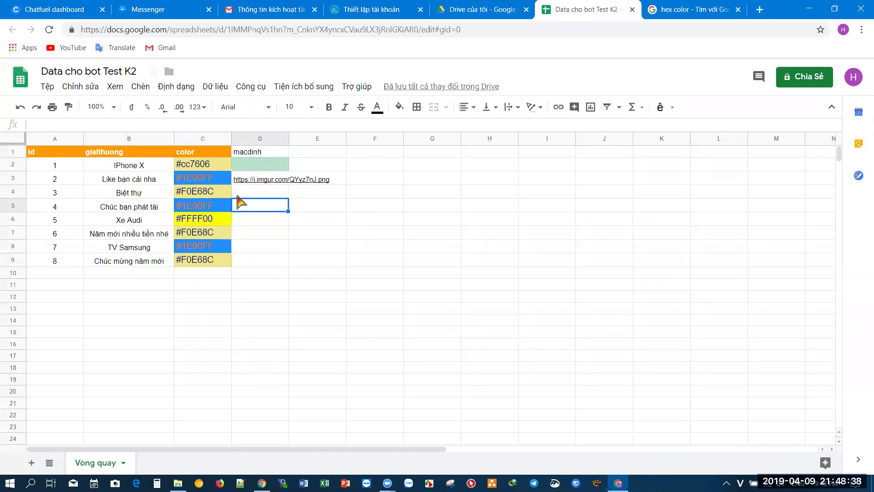
mouse_move(250, 181)
key("ctrl+z")
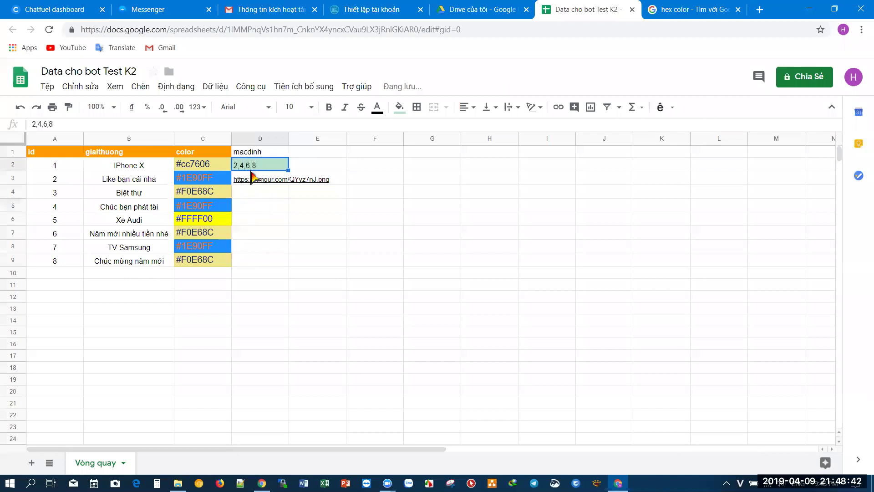
left_click(264, 246)
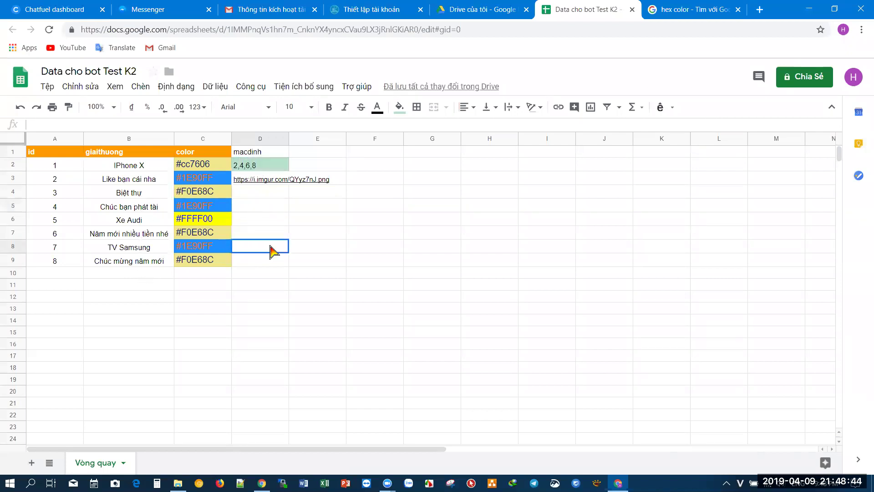
left_click(249, 231)
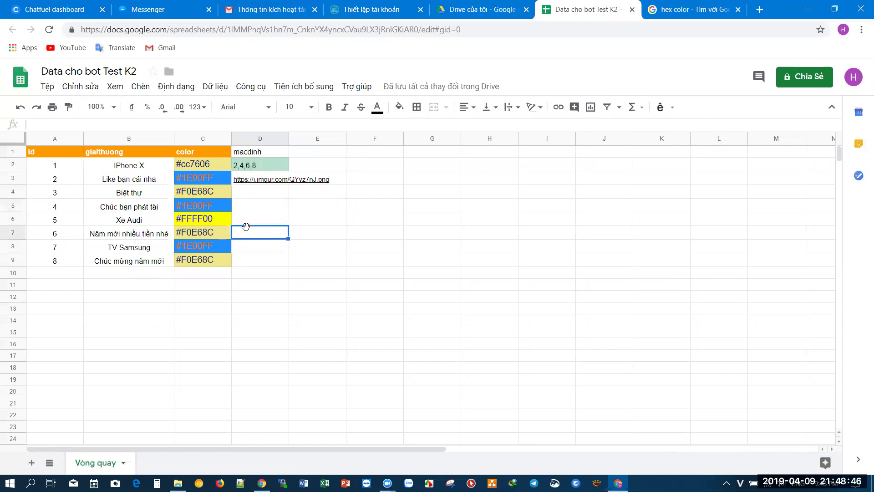
left_click(117, 208)
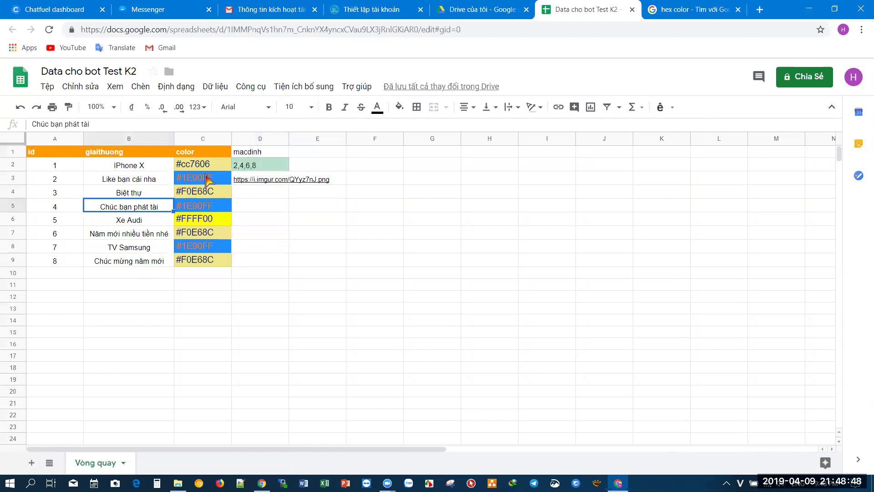
- Try 4 and then 8 as D2's value, then start retyping 2,4,6,8,2,2,2,2 in D2
left_click(251, 168)
type("4")
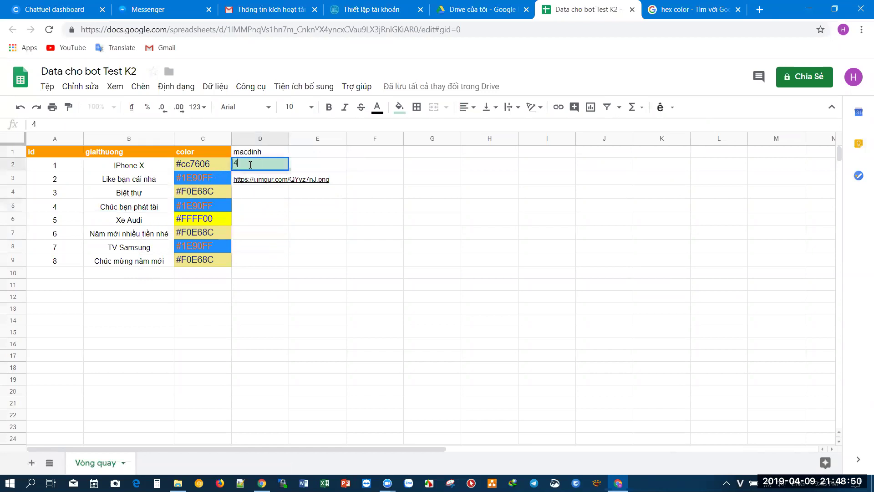
key("Return")
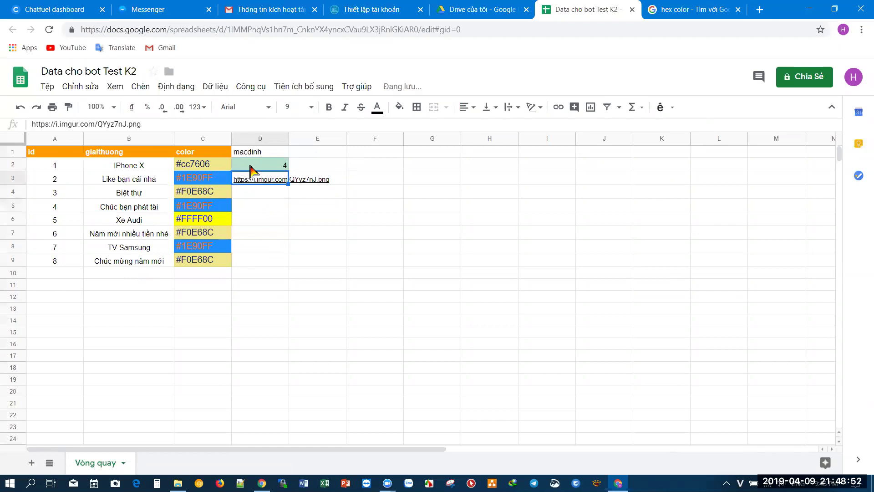
left_click(252, 171)
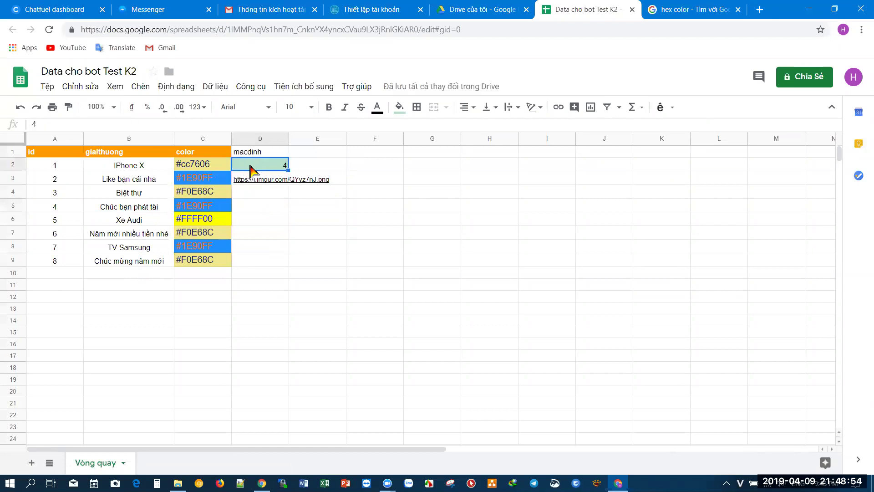
type("8")
key("Return")
left_click(251, 171)
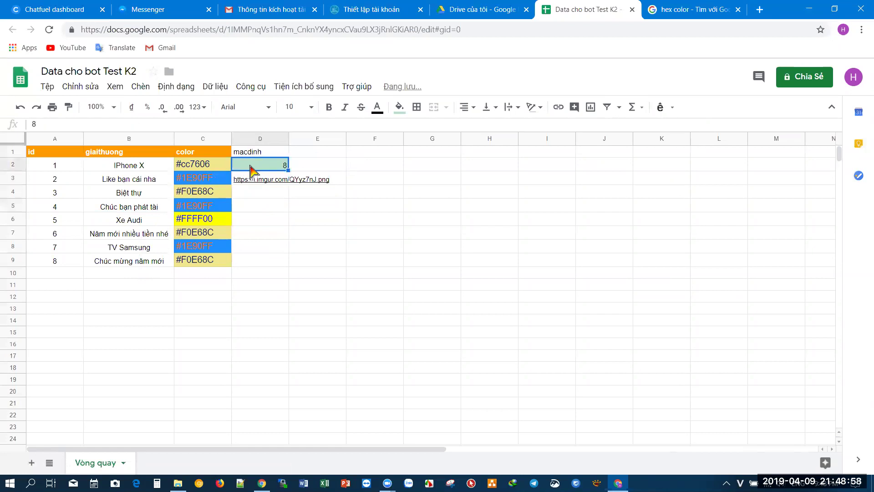
type("2,4,6,8")
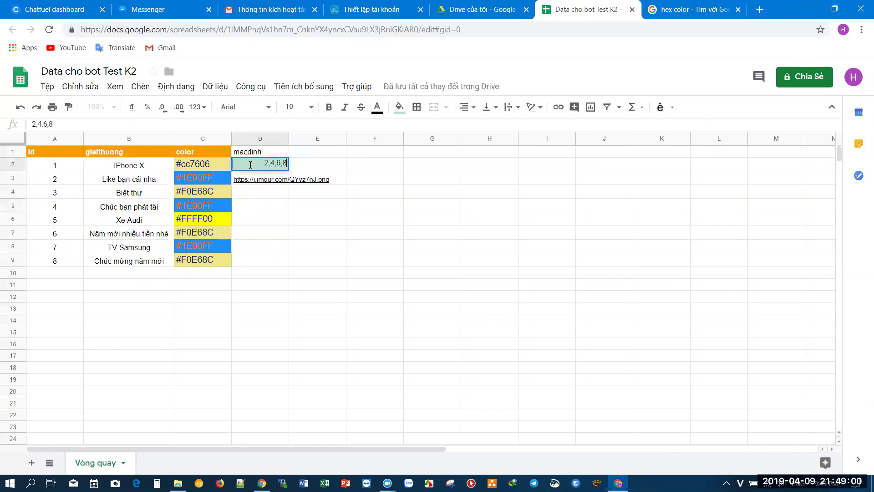
type(",2,2,2,2,")
- Commit 2,4,6,8,2,2,2,2 in D2 and check the wheel image behind D3's link
key("BackSpace")
key("Return")
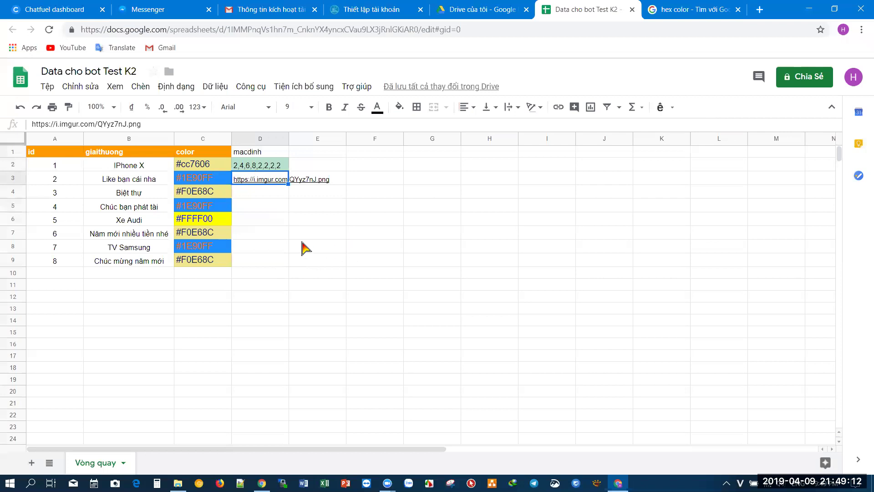
left_click(249, 182)
mouse_move(264, 182)
left_click(273, 167)
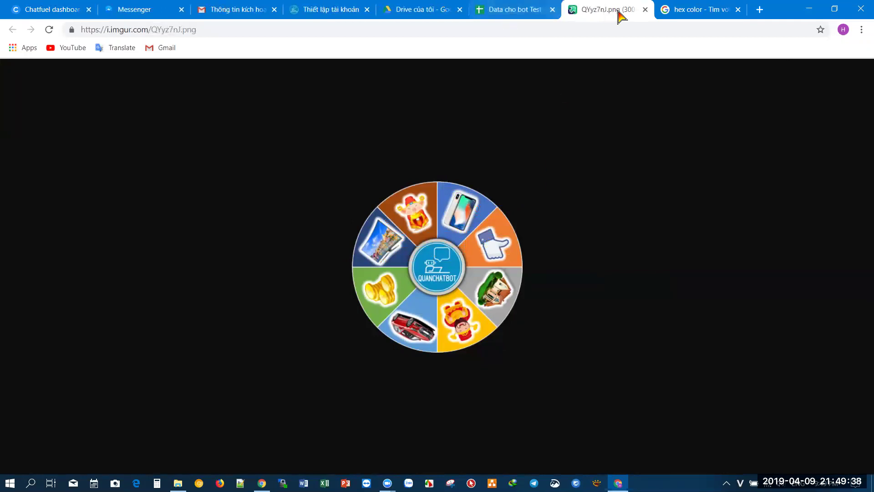
left_click(645, 9)
- Clear D3's image link and undo, keeping the link intact
left_click(273, 247)
left_click(274, 184)
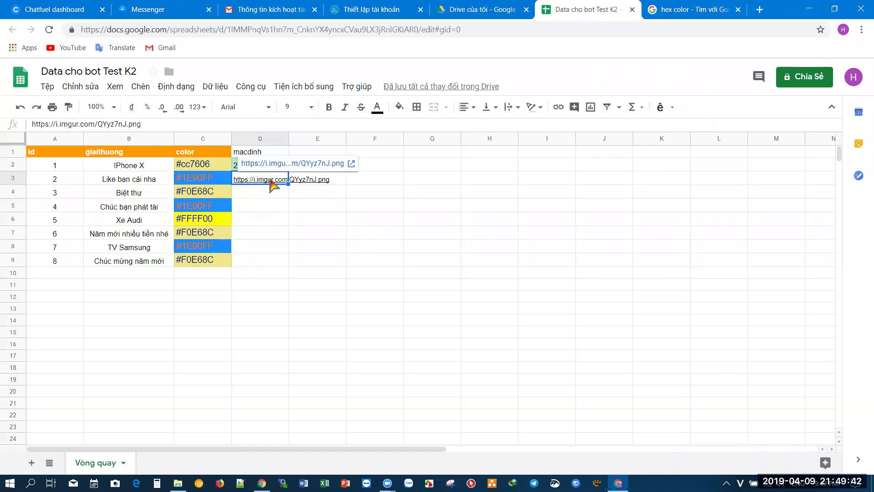
key("Delete")
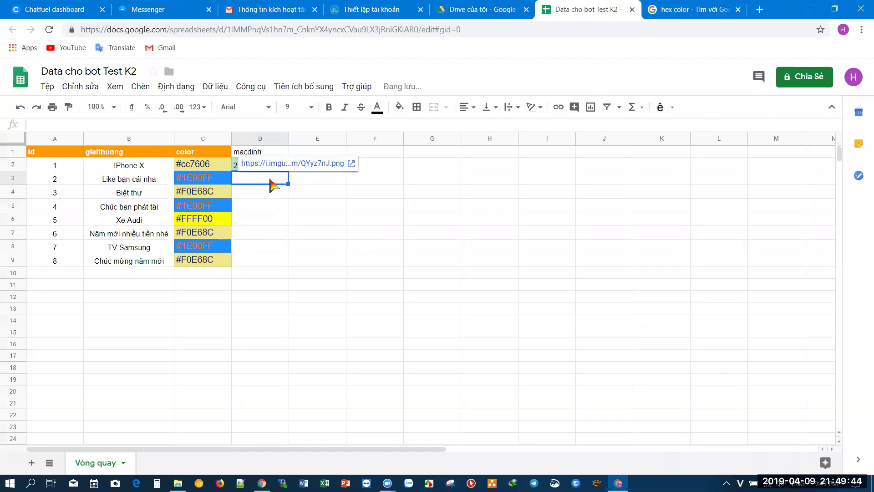
key("ctrl+z")
- Select the spreadsheet ID in the sheet's web address
left_click(272, 206)
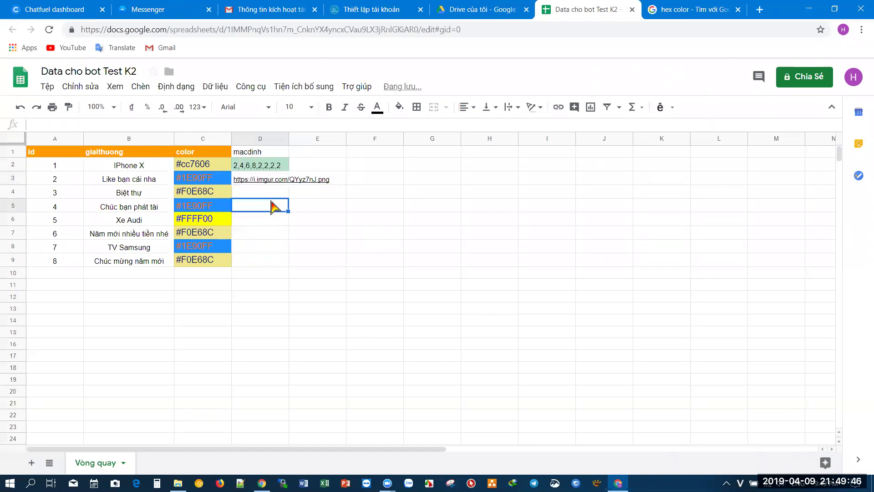
left_click(276, 245)
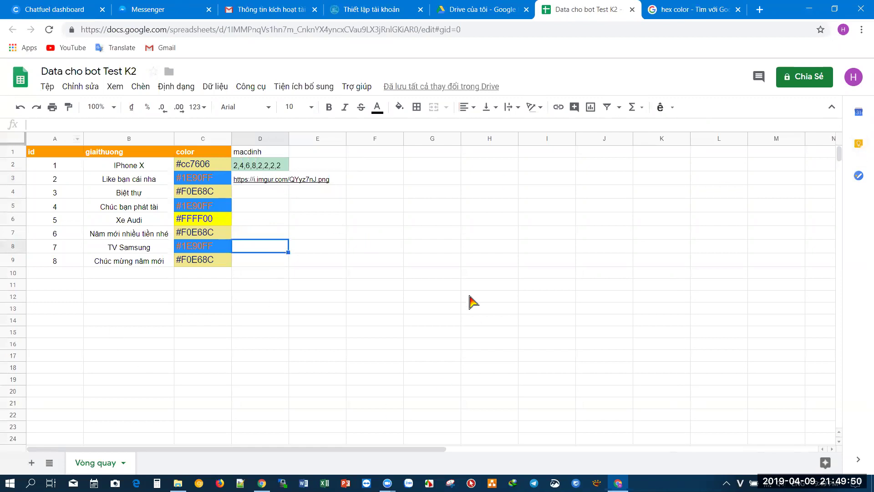
double_click(255, 31)
key("ctrl+c")
left_click(237, 34)
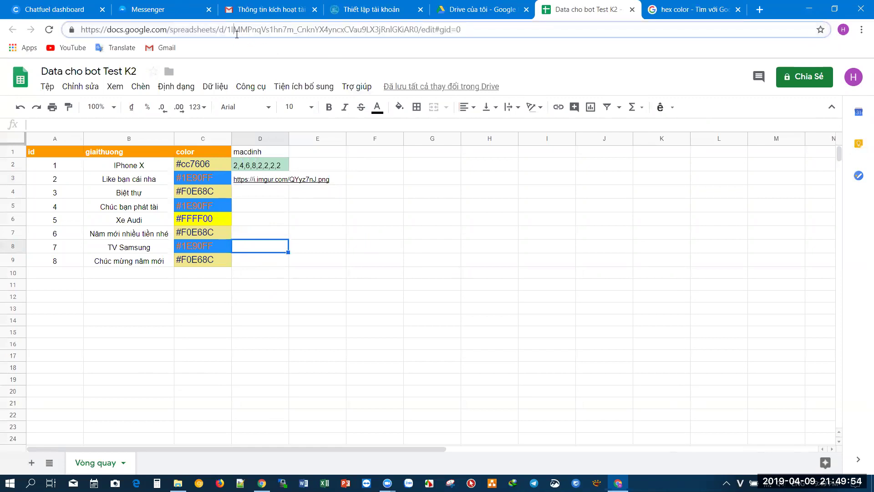
left_click_drag(228, 31, 412, 32)
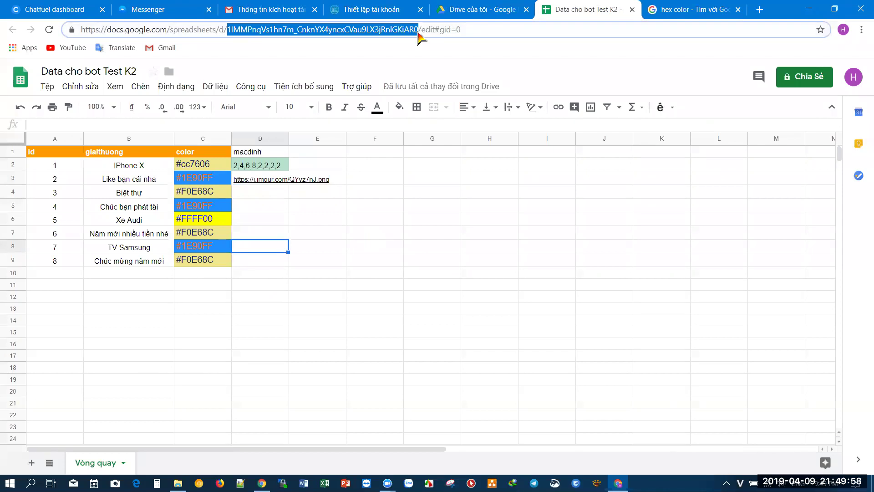
- Paste the spreadsheet ID into botchat.vip's Google Sheets ID field
left_click(359, 9)
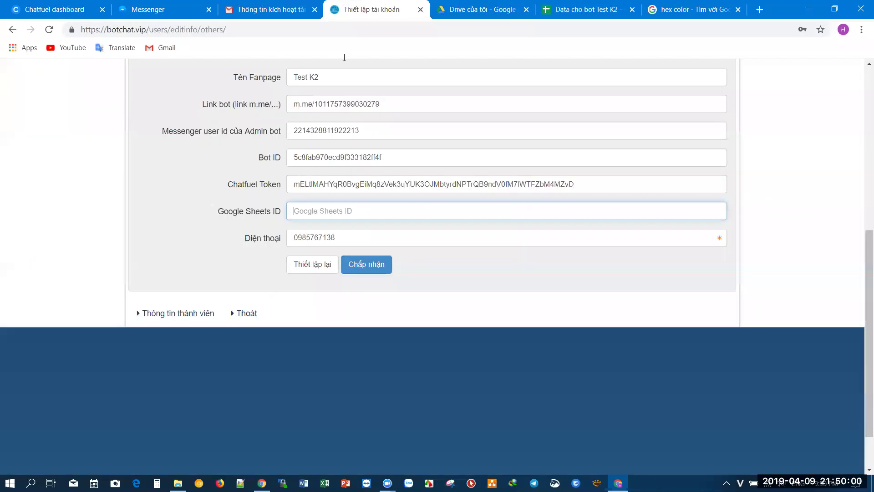
left_click(334, 213)
key("ctrl+v")
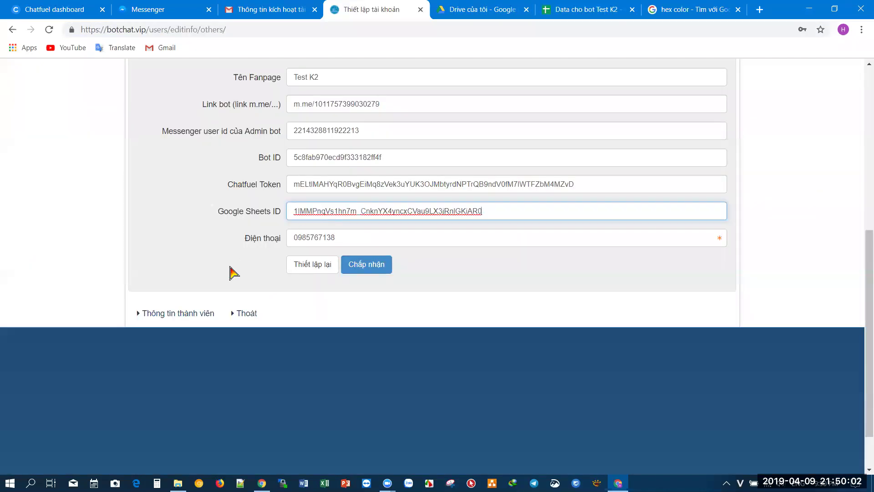
scroll(230, 272, "up", 3)
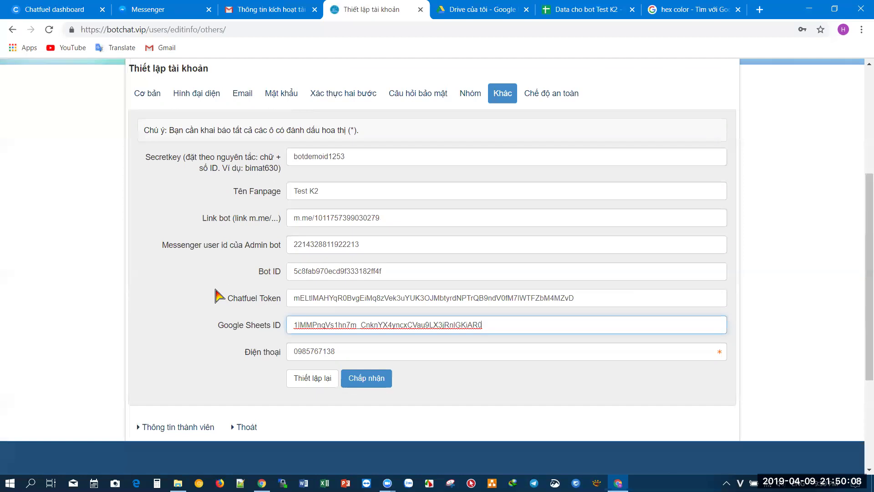
scroll(219, 295, "down", 2)
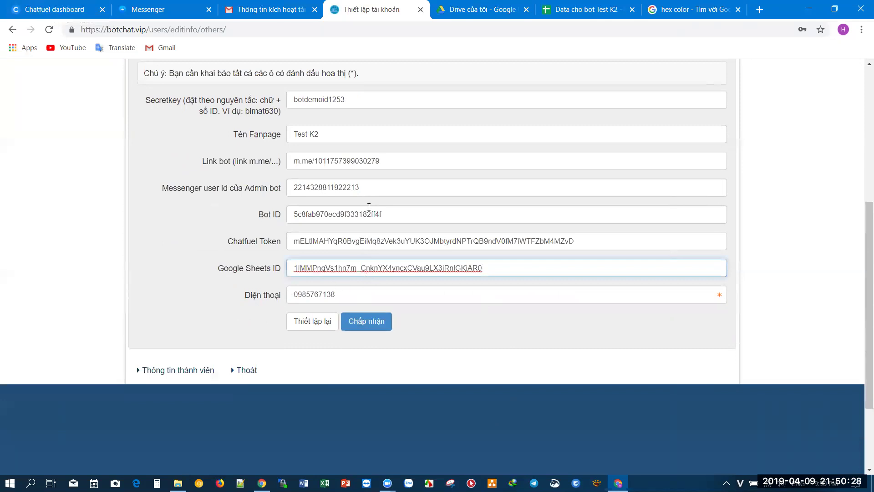
- Copy Chatfuel's Broadcasting API Token and submit the botchat account settings form
key("ctrl+1")
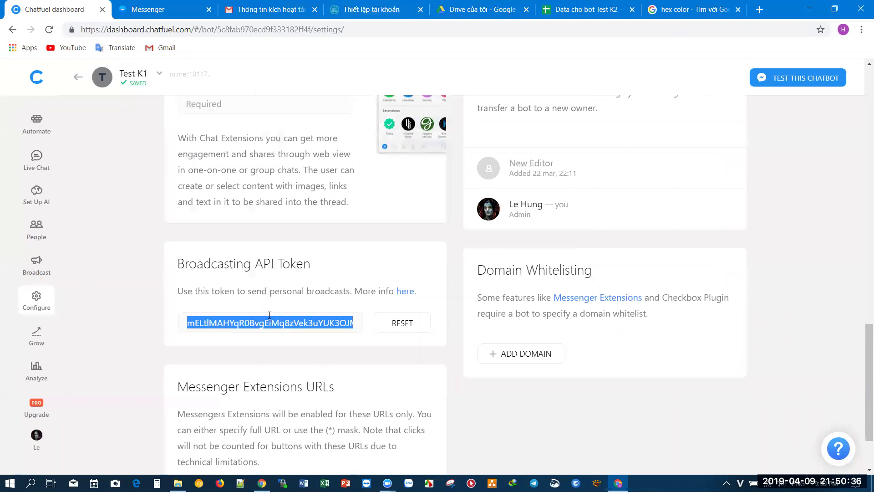
left_click(251, 325)
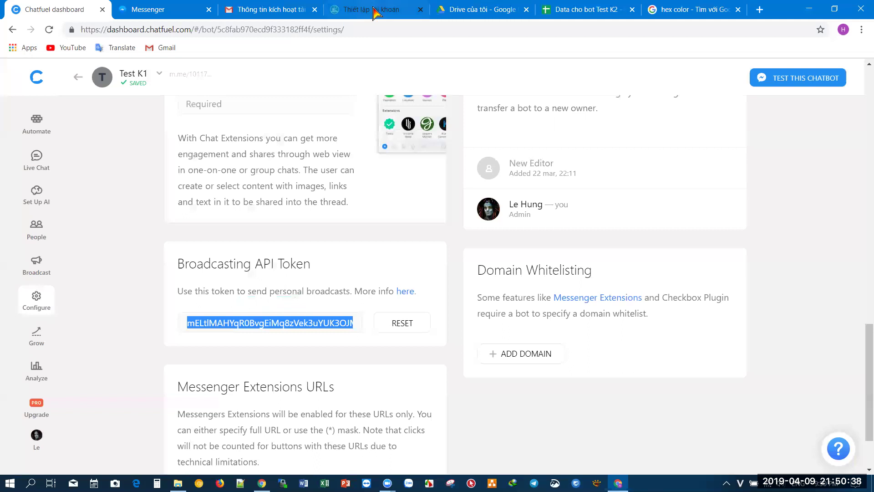
left_click(377, 9)
left_click(375, 326)
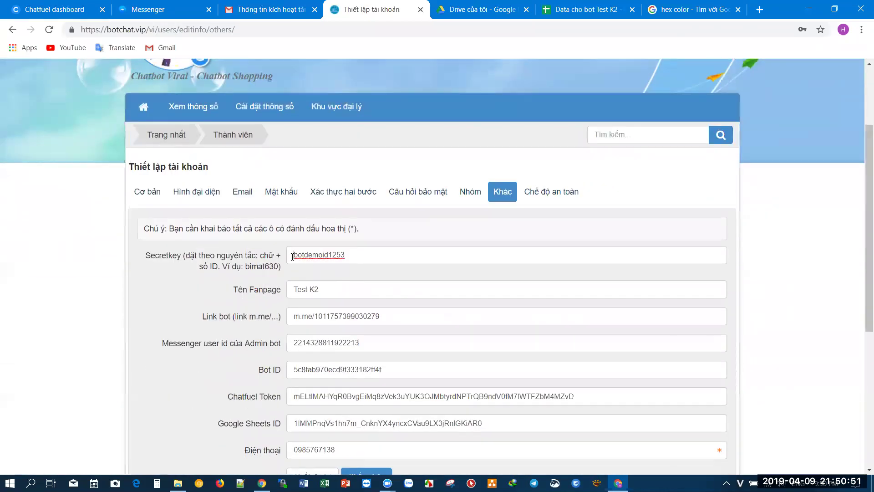
- Select the Secretkey value, visit the botchat home page, then return to Data cho bot Test K2
left_click_drag(292, 256, 348, 255)
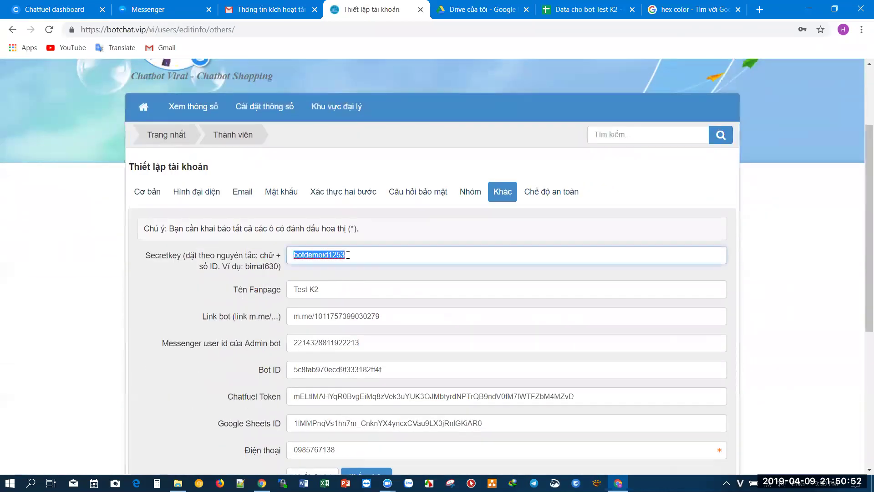
left_click(167, 139)
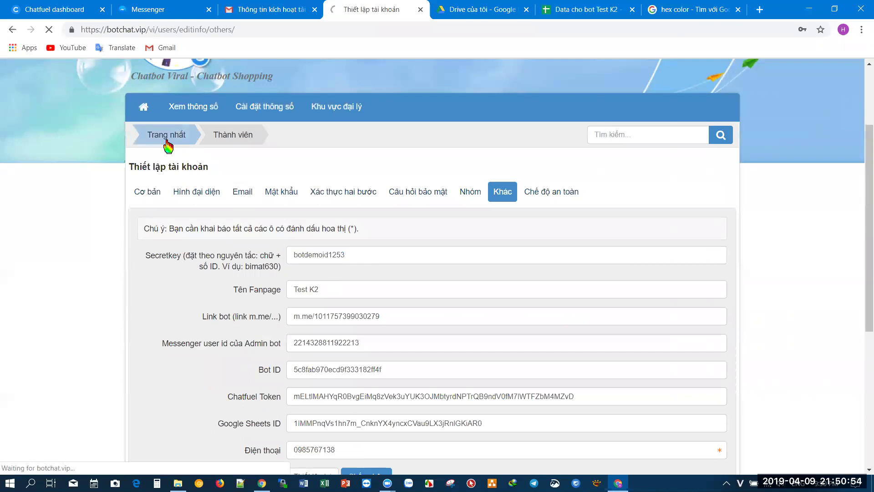
scroll(351, 292, "down", 5)
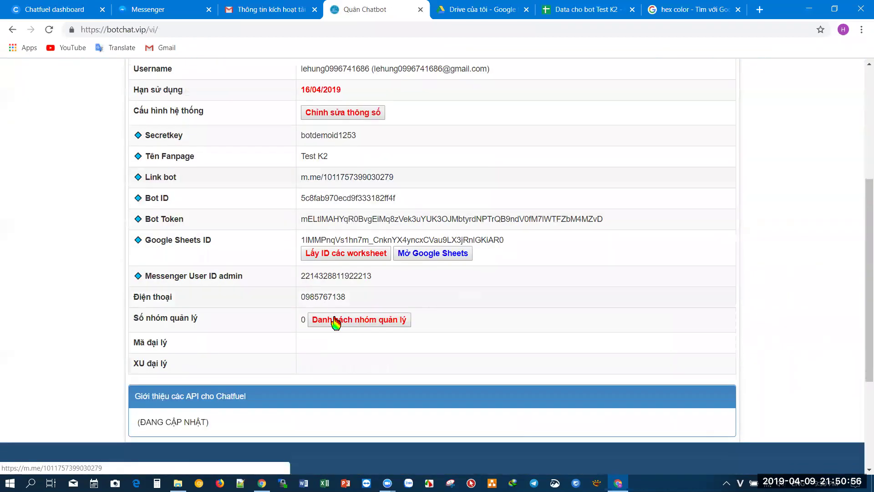
scroll(513, 385, "up", 1)
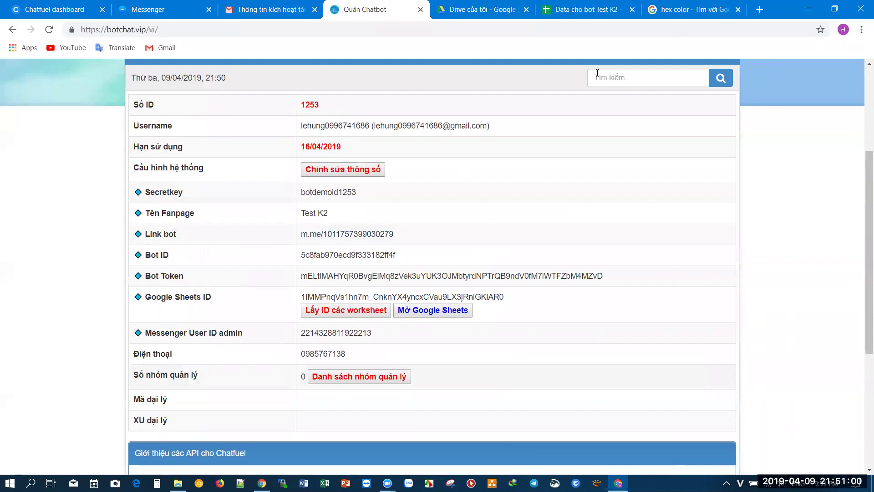
left_click(588, 9)
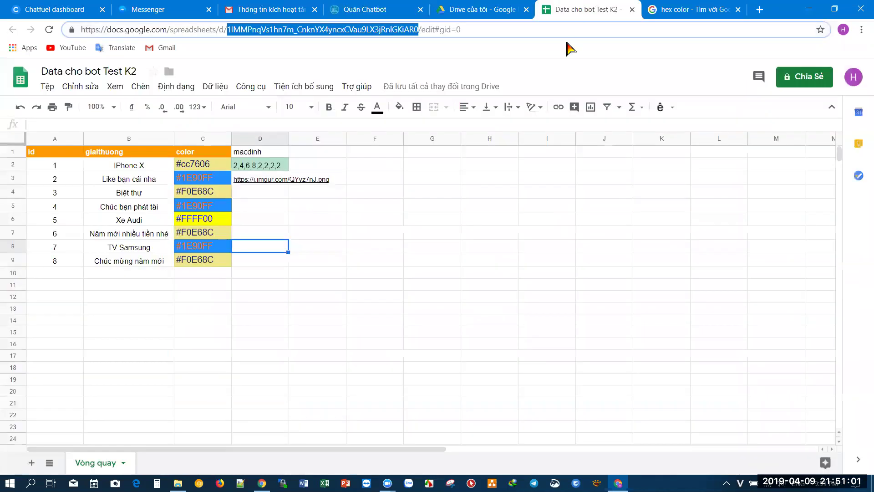
- Select cells A2:B2 after briefly opening the File menu
left_click(368, 324)
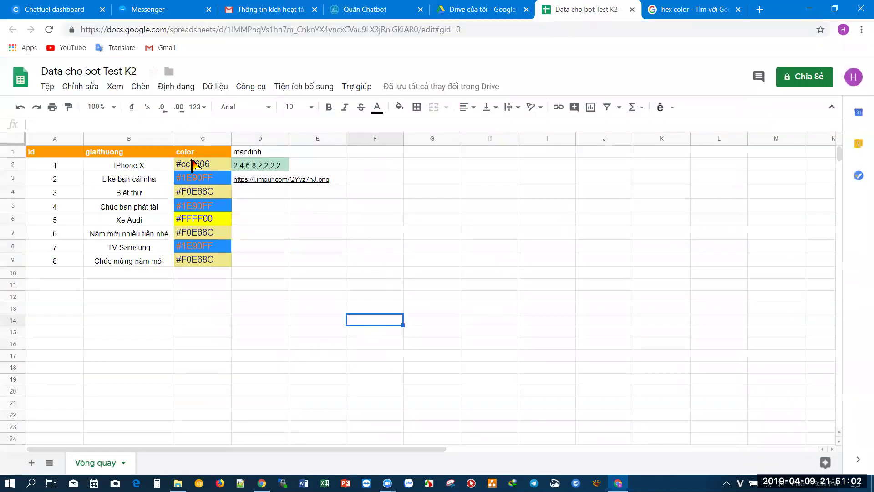
left_click(46, 86)
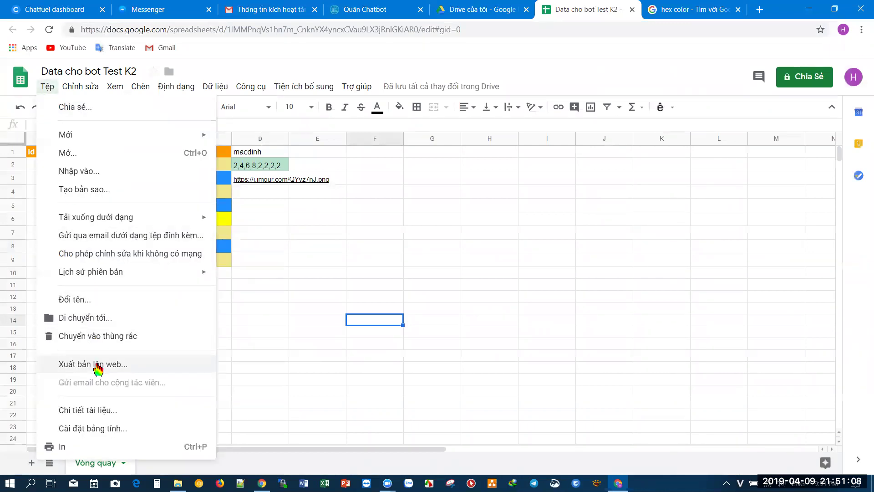
left_click(341, 310)
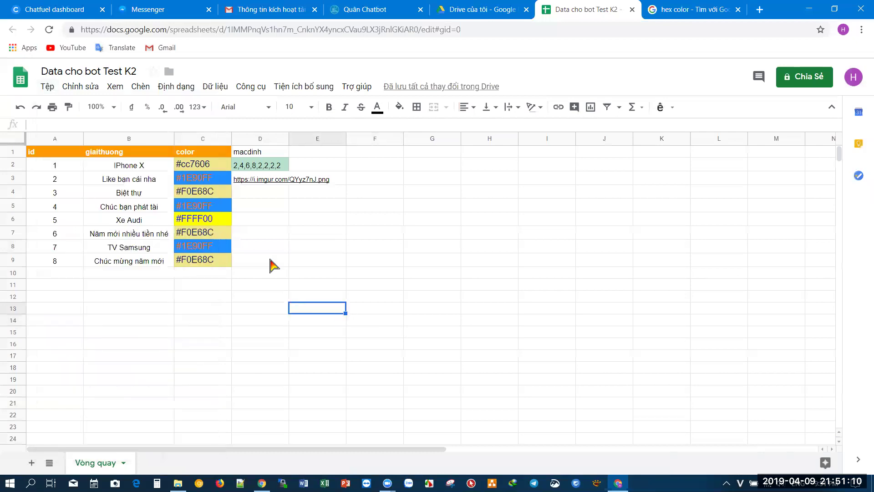
left_click_drag(69, 166, 102, 159)
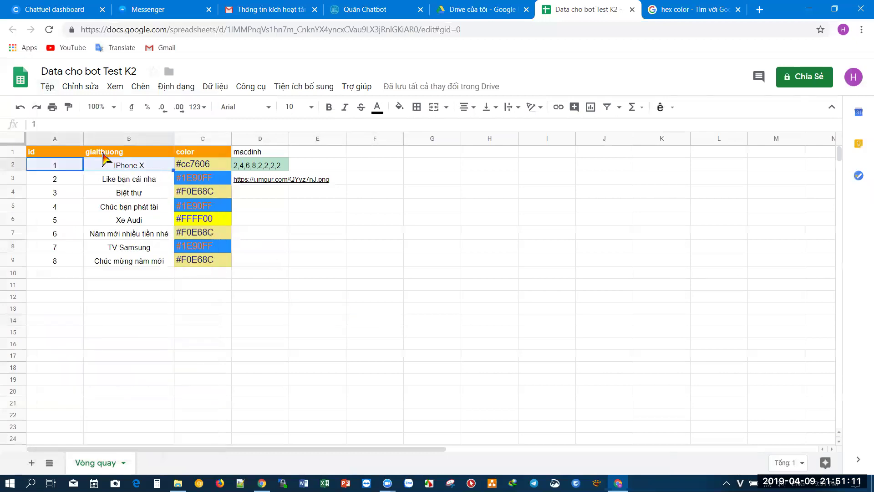
- Publish the entire document to the web as a web page and confirm with OK
left_click(45, 87)
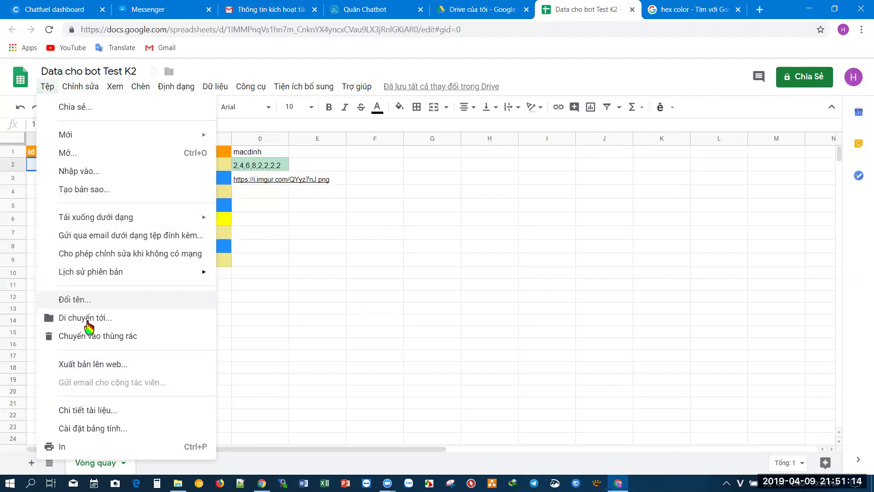
left_click(107, 364)
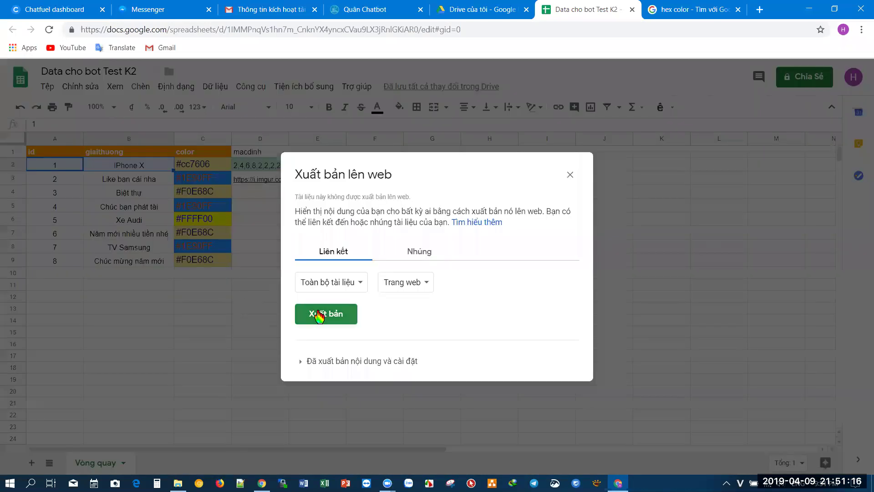
left_click(322, 317)
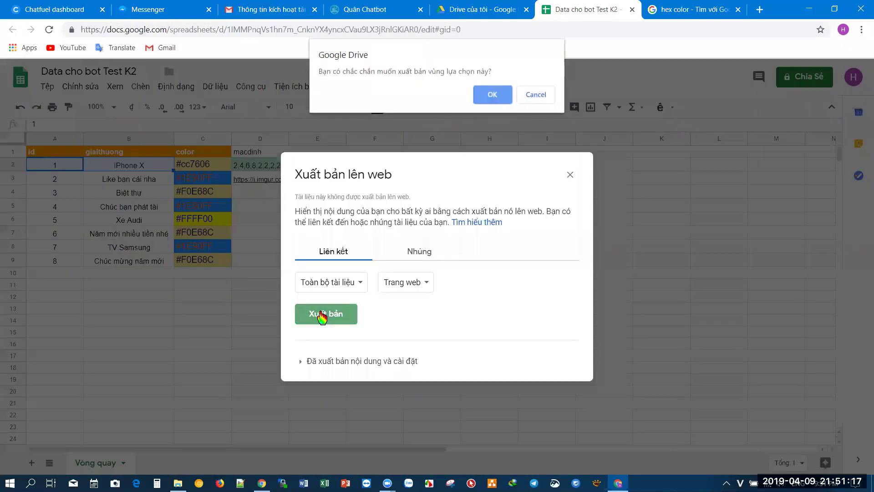
left_click(489, 96)
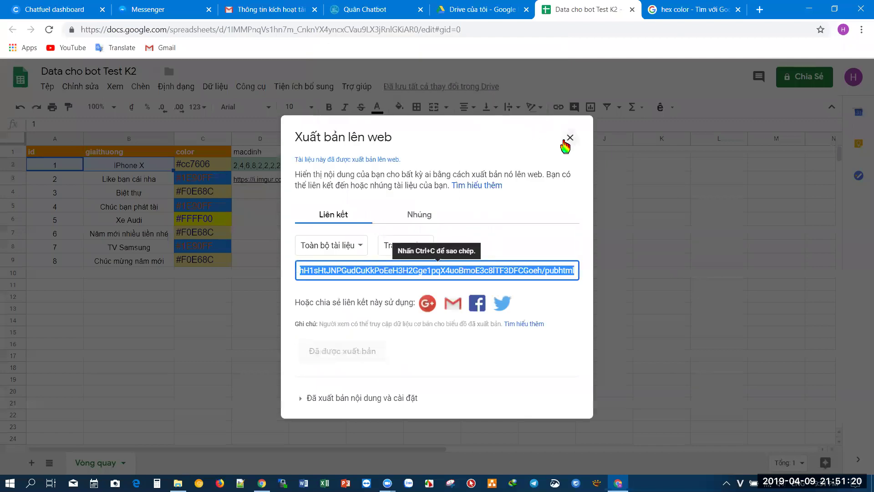
left_click(568, 143)
left_click(374, 293)
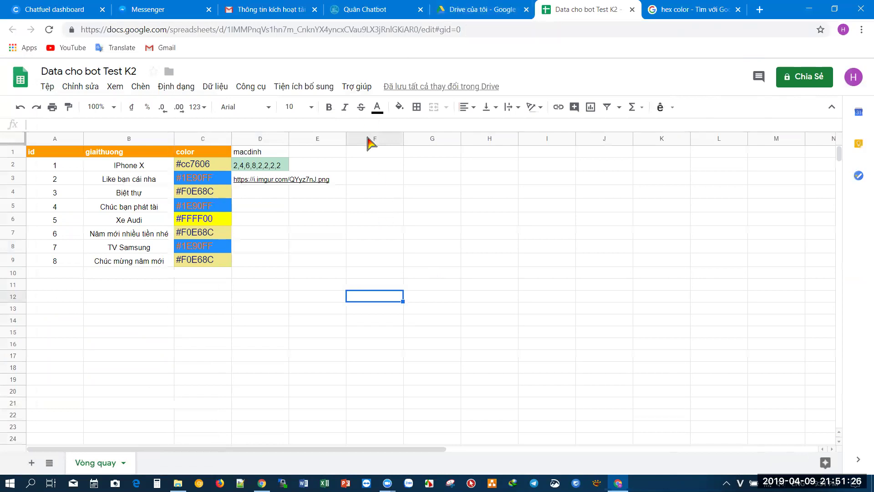
- Switch between the spreadsheet windows and look over the Chatfuel bot settings page
key("alt+Tab")
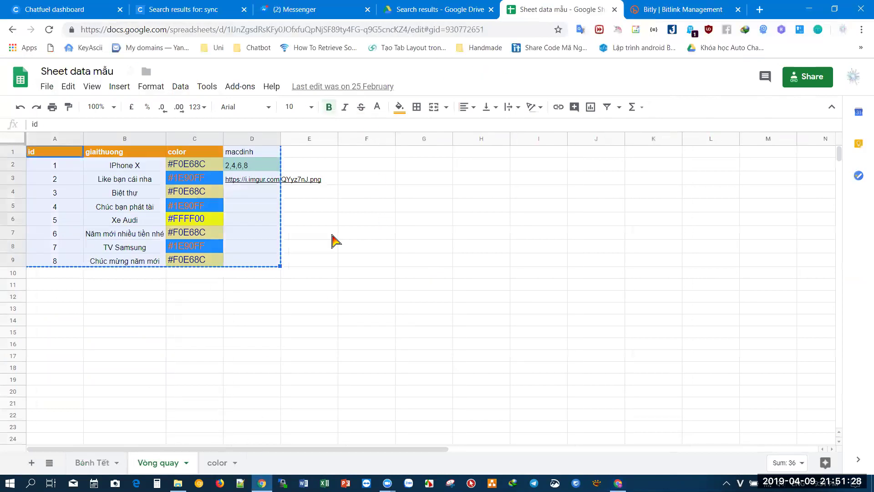
key("alt+Tab")
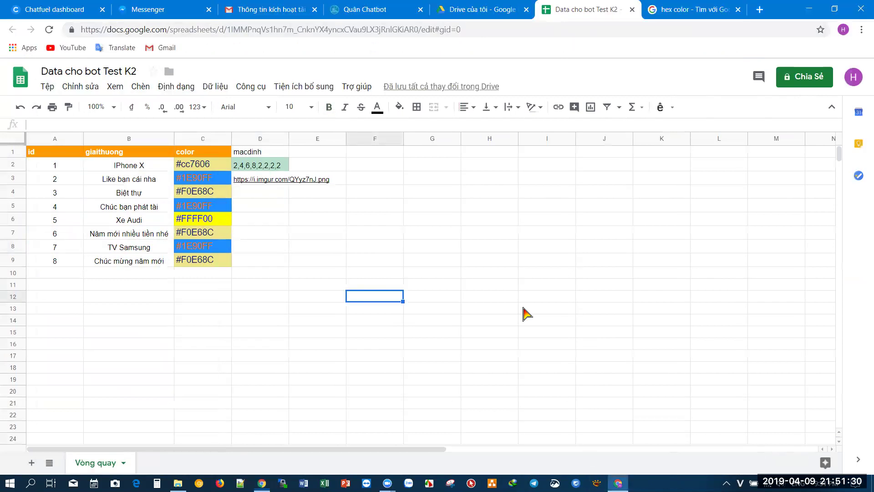
left_click(55, 9)
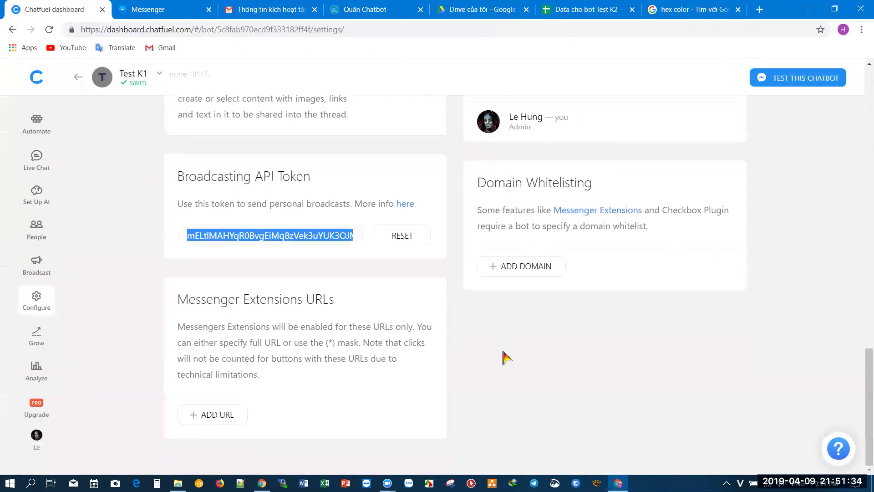
scroll(503, 357, "up", 2)
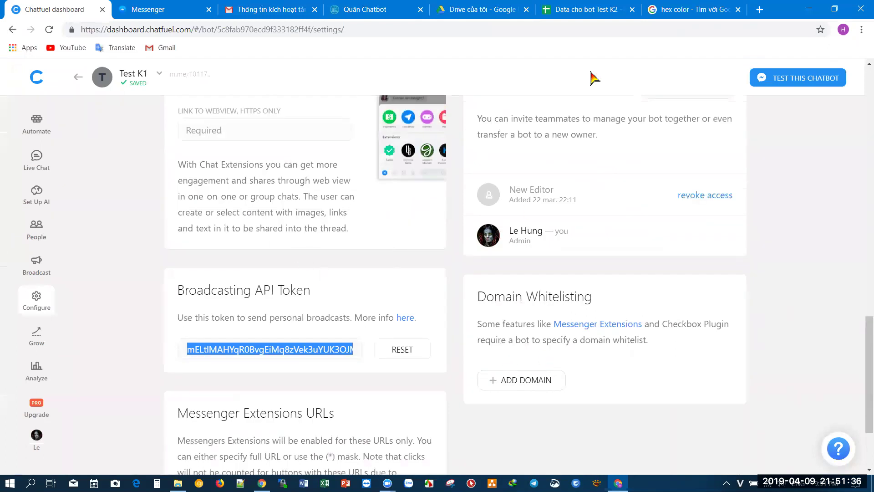
scroll(237, 206, "up", 1)
scroll(381, 275, "down", 2)
- Review the guide PDF's 'Khai báo tên miền' page in Drive, then return to Chatfuel settings
key("alt+Tab")
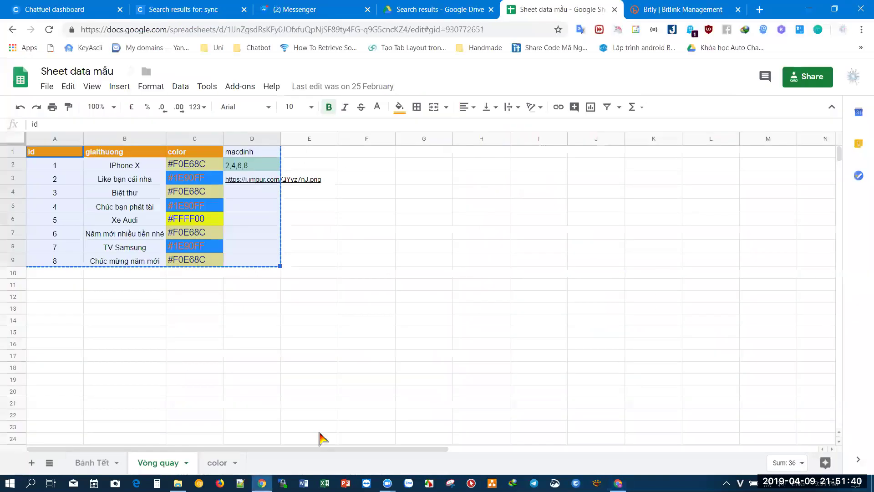
left_click(436, 8)
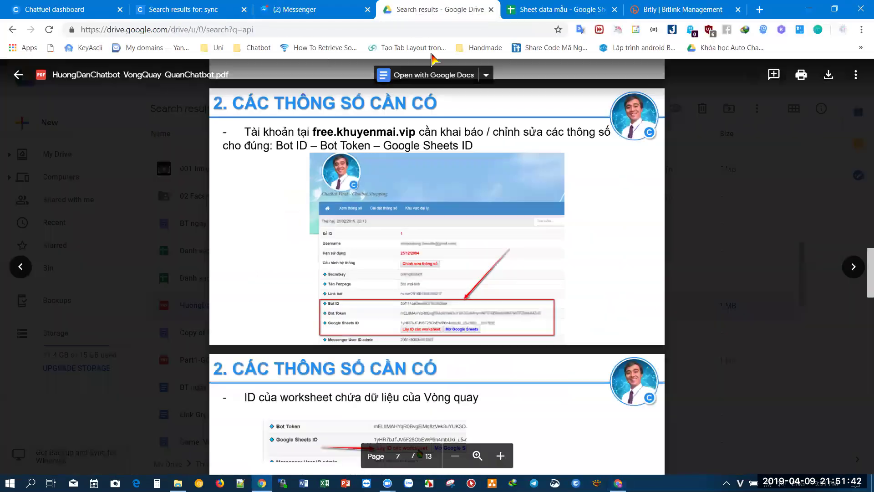
scroll(426, 284, "up", 8)
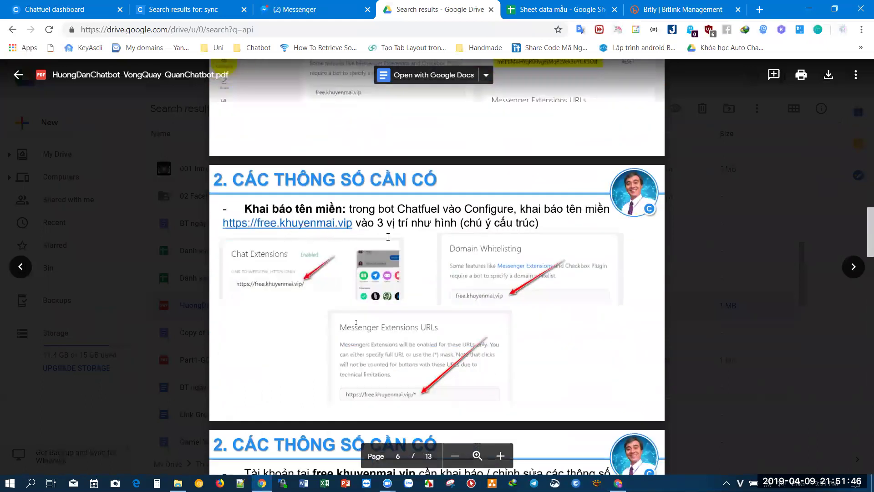
key("alt+Tab")
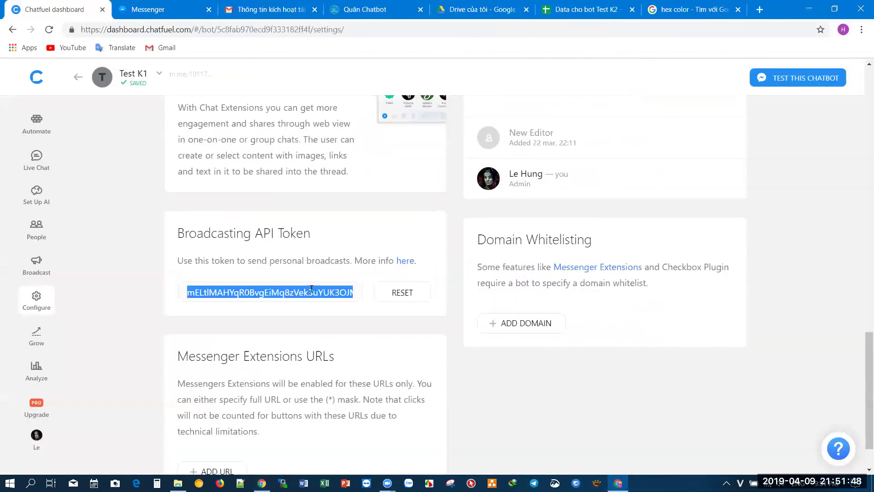
scroll(346, 350, "up", 3)
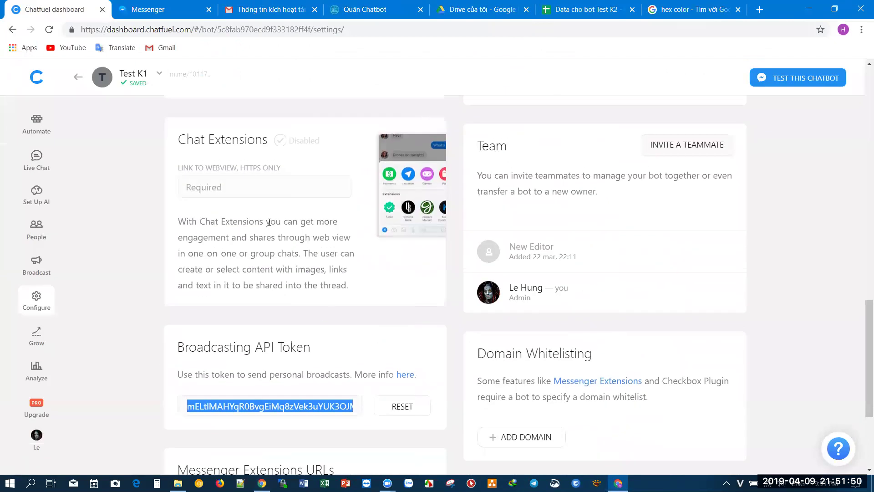
left_click(263, 187)
type("http")
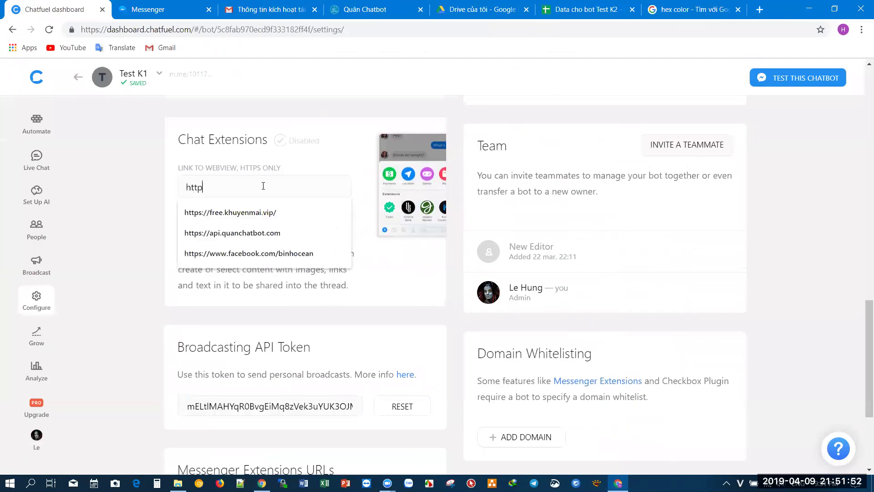
type("s://api.botchat.vi")
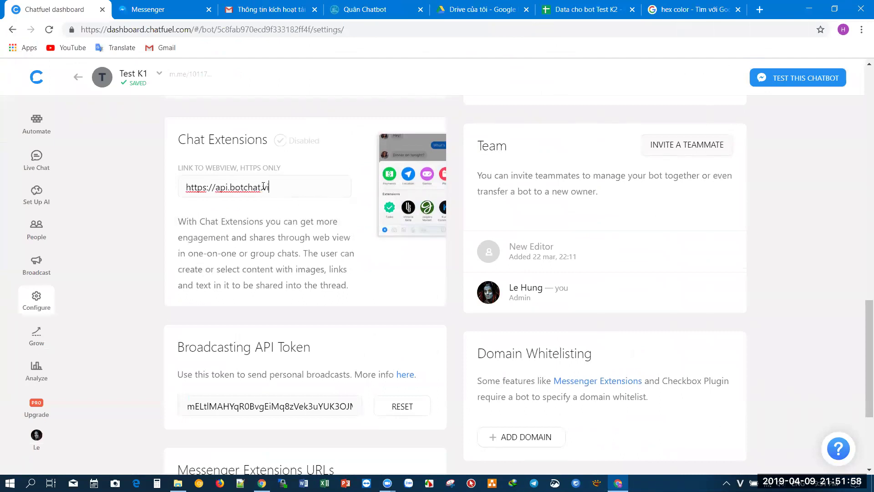
type("p/")
key("ctrl+a")
key("ctrl+c")
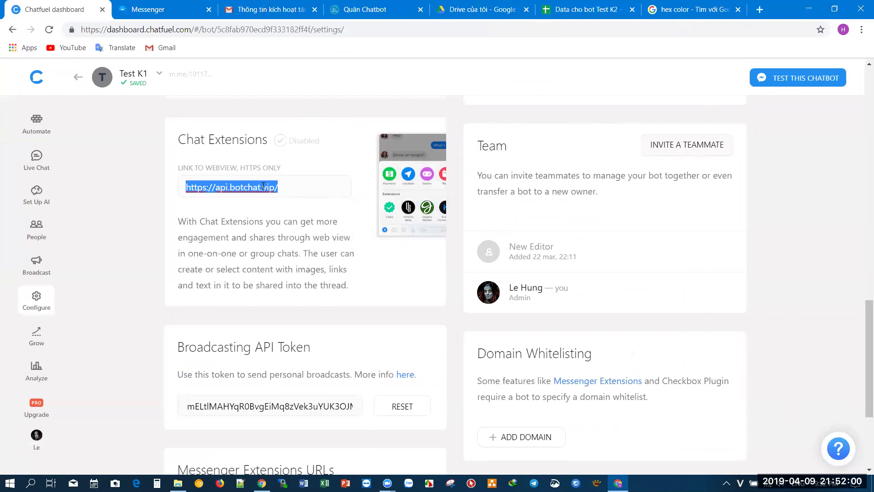
left_click(285, 232)
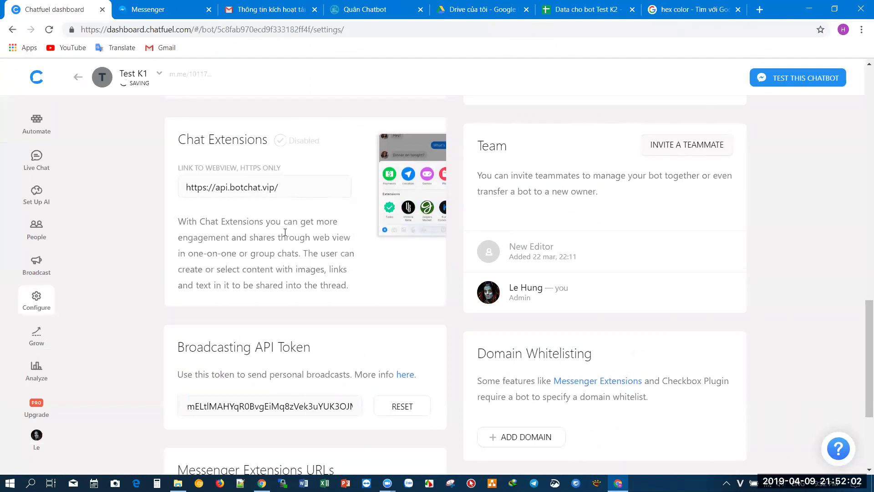
scroll(285, 232, "down", 3)
left_click(498, 323)
key("ctrl+v")
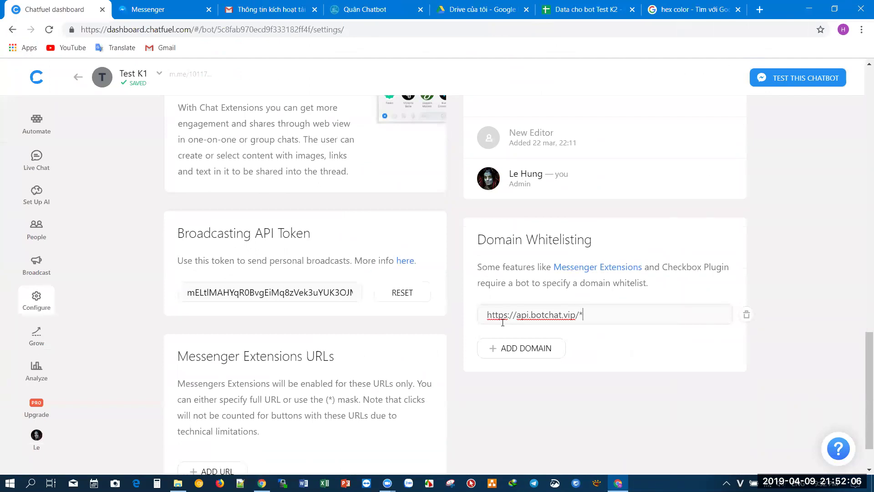
type("*")
key("Return")
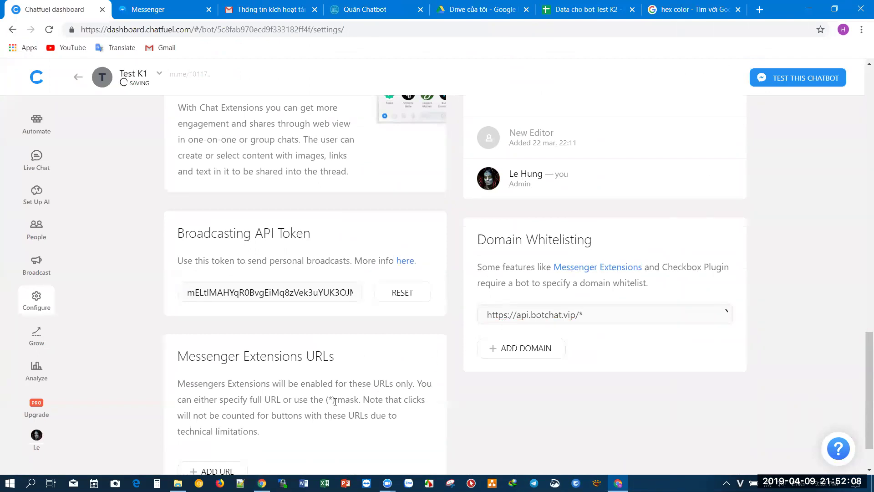
scroll(335, 404, "down", 1)
left_click(235, 413)
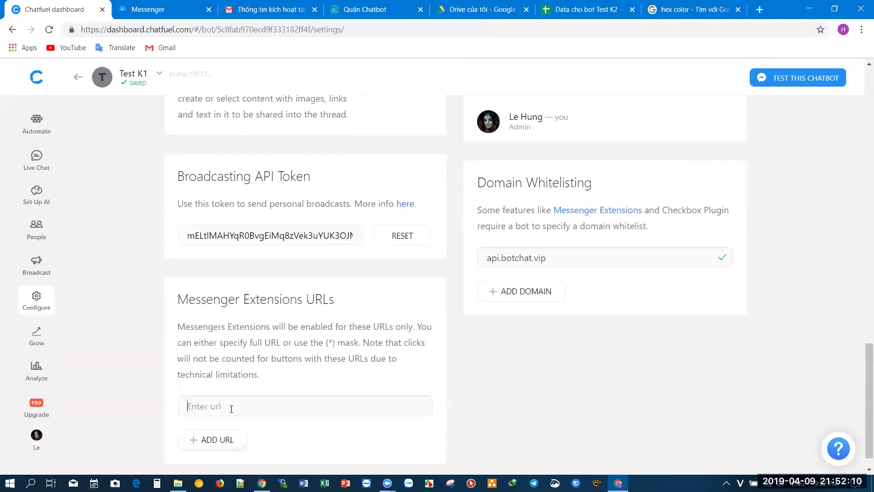
key("ctrl+v")
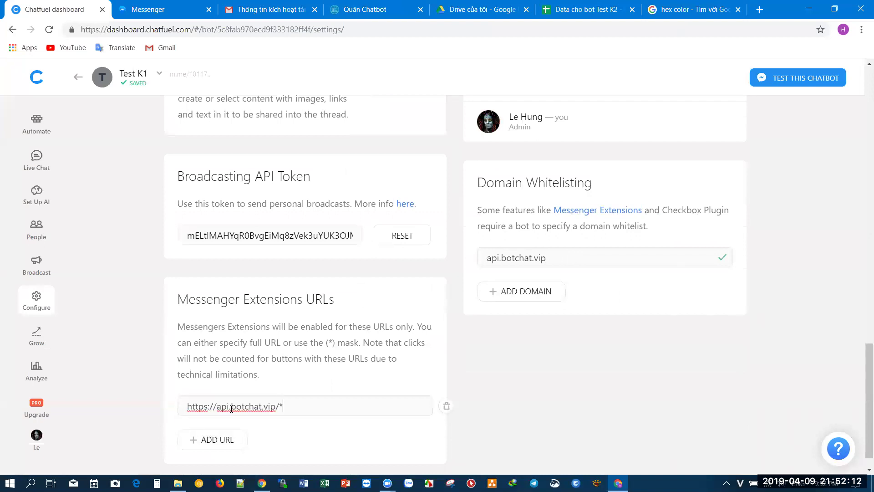
key("Return")
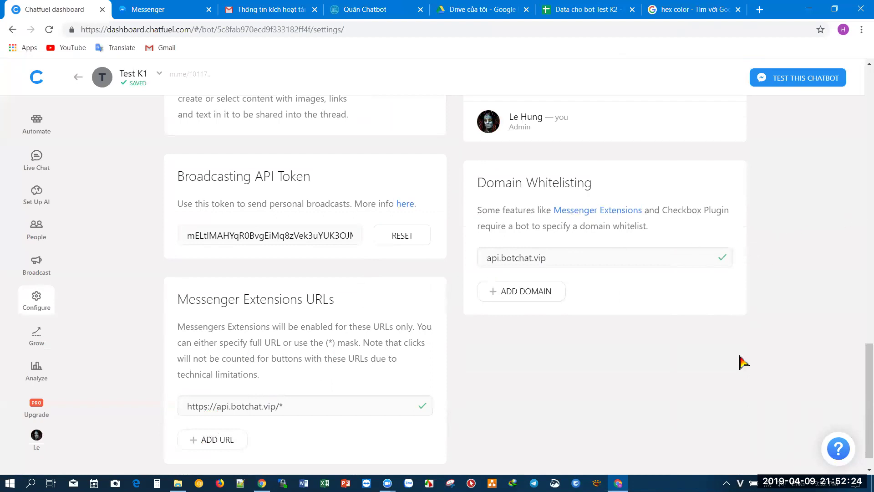
- Leave the Test K1 settings and bring up the PDF guide at its Chatfuel setup pages
scroll(468, 404, "up", 10)
scroll(424, 311, "up", 8)
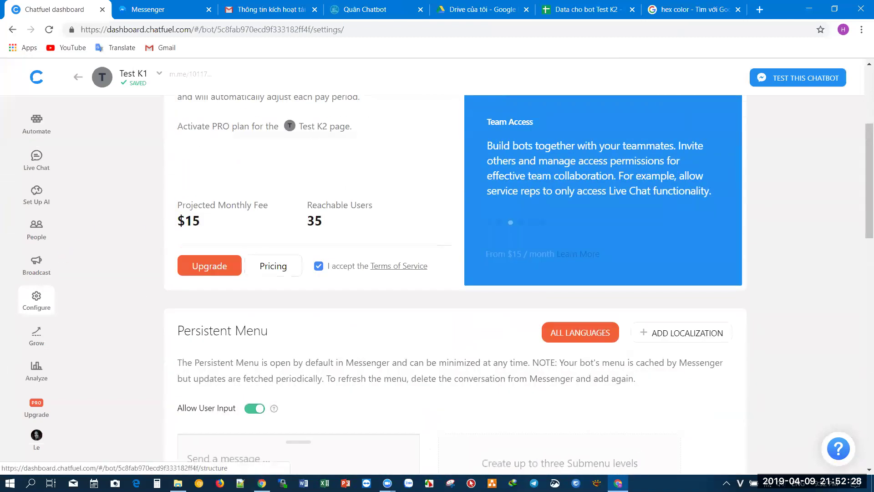
key("alt+Tab")
scroll(325, 311, "down", 5)
scroll(325, 310, "down", 10)
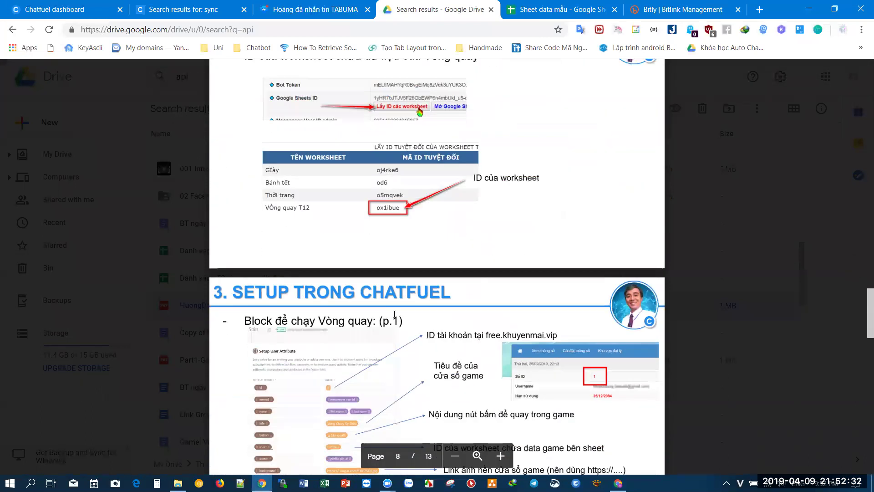
- Scroll the PDF guide to page 11, which lists the spin-wheel display links
scroll(394, 314, "down", 3)
scroll(323, 218, "down", 3)
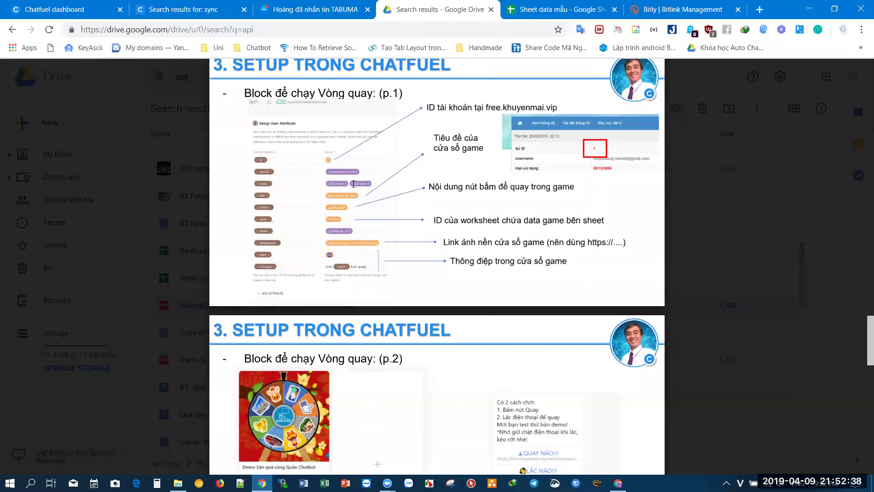
scroll(353, 184, "down", 10)
scroll(353, 183, "up", 2)
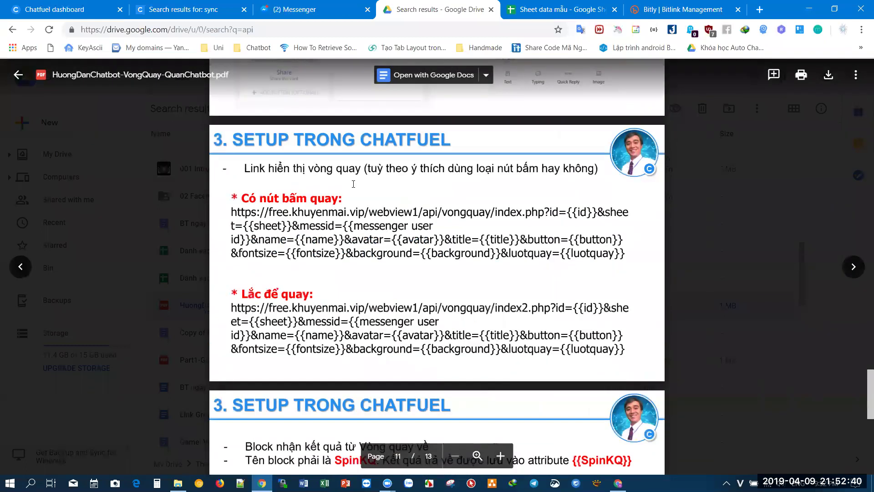
- Try the guide's spin-wheel index.php link in a new tab, check its address, then close it
left_click(245, 219)
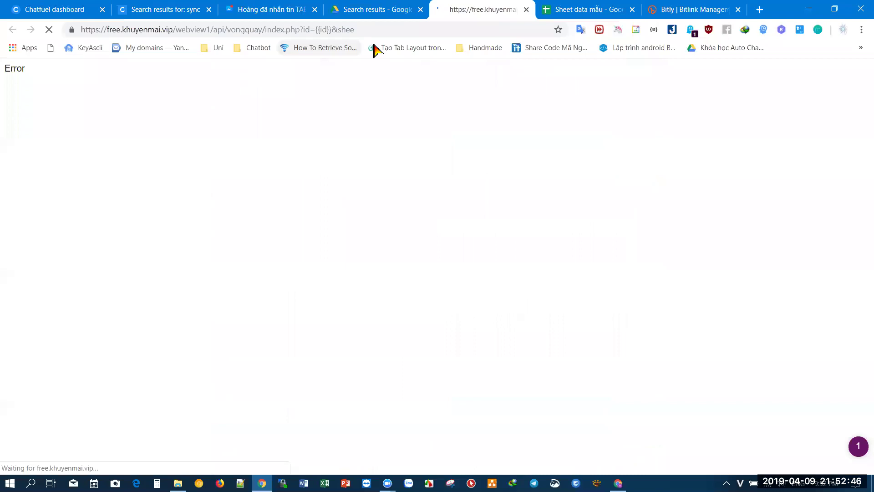
left_click(304, 30)
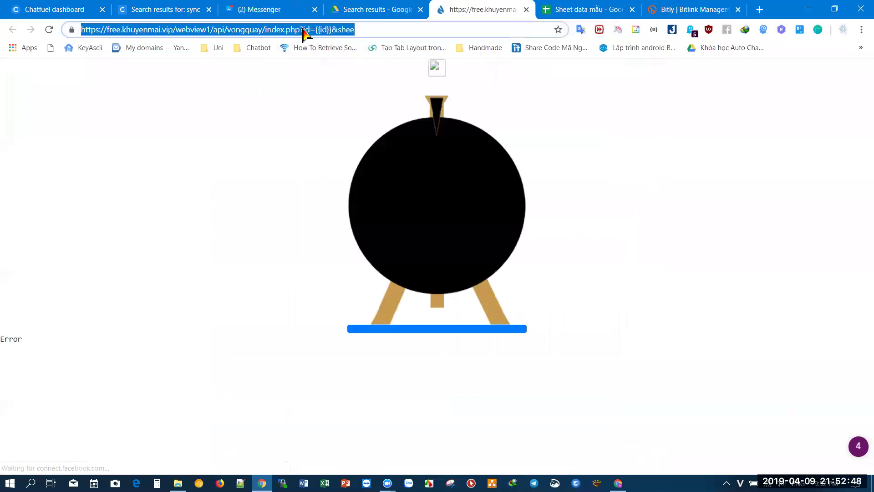
left_click(527, 9)
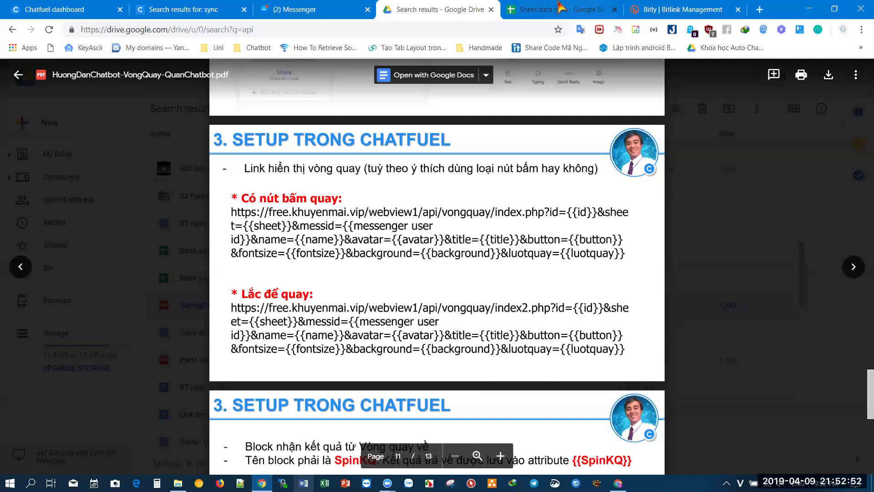
- Go back to the Chatfuel dashboard and open the BOT OFF0306 bot at its Welcome message
left_click(20, 6)
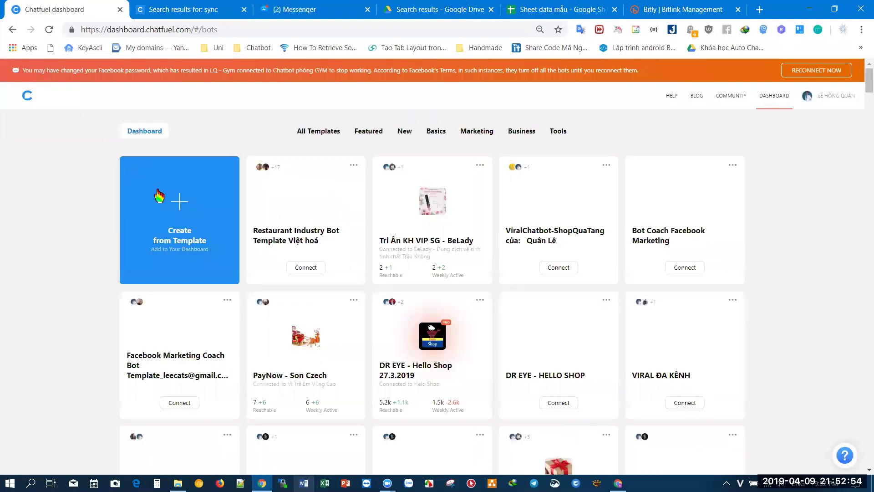
scroll(401, 263, "down", 8)
scroll(401, 263, "down", 20)
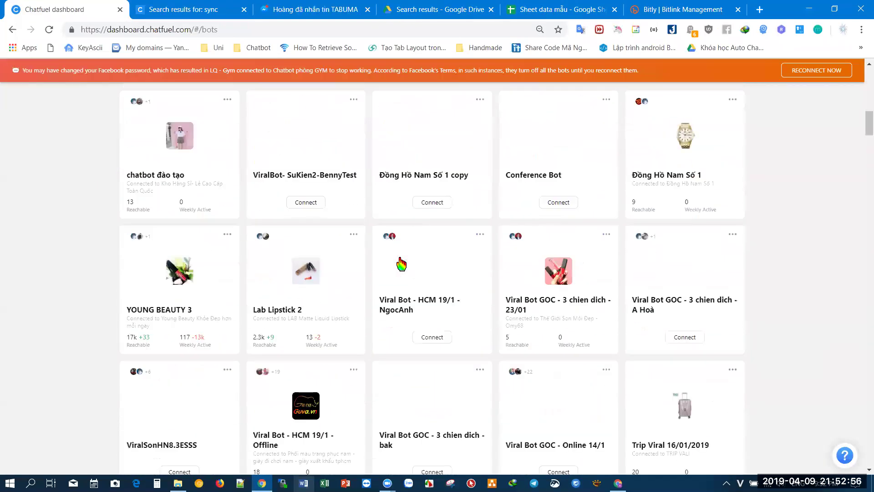
scroll(401, 263, "down", 20)
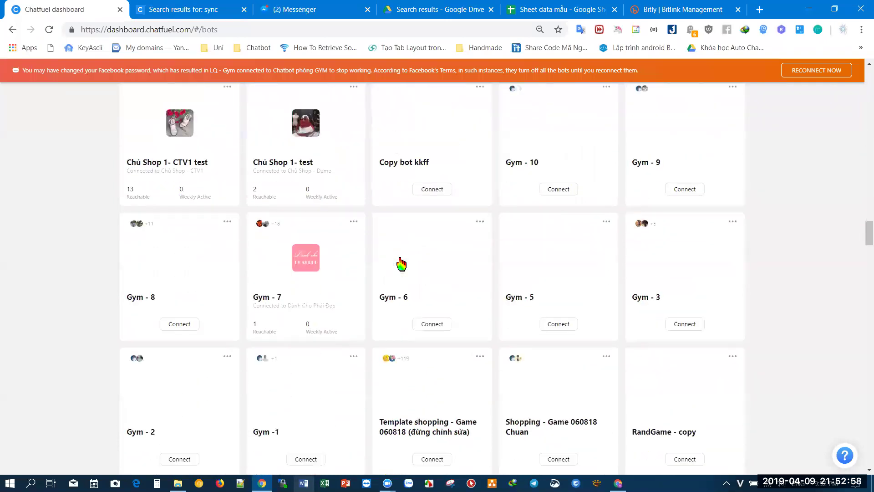
scroll(400, 263, "down", 9)
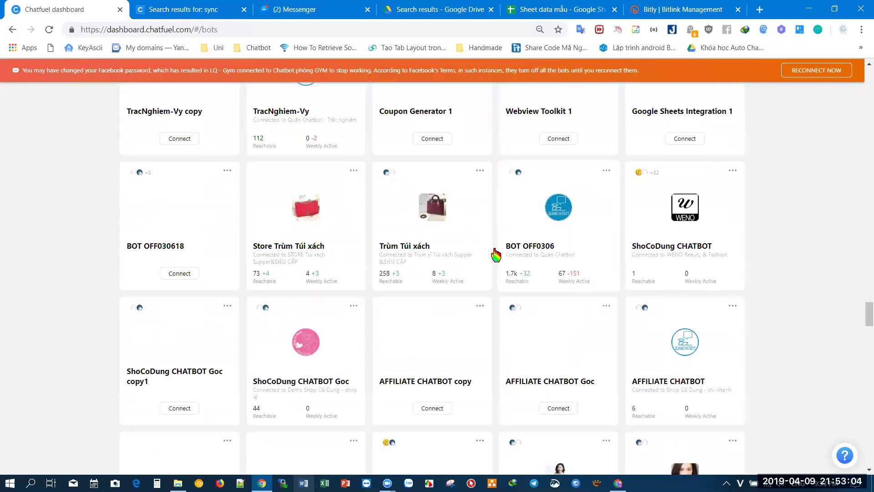
left_click(537, 241)
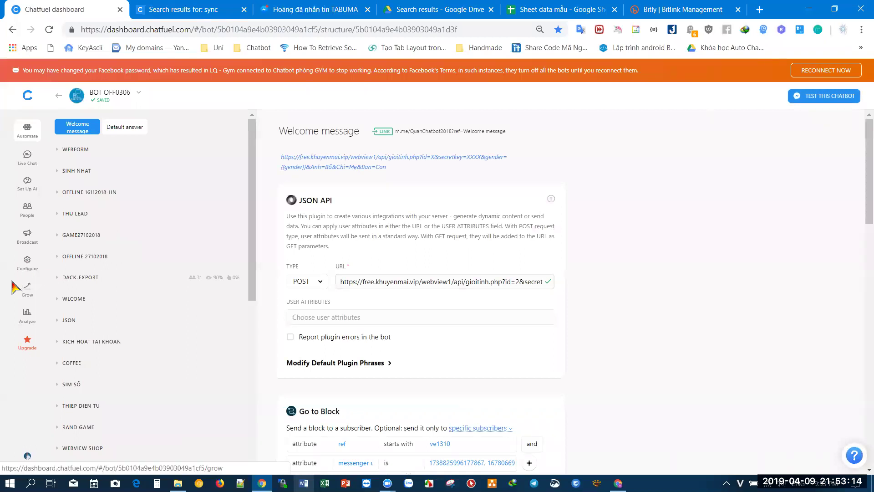
- Open BOT OFF0306's Configure settings at the Persistent Menu section
left_click(23, 271)
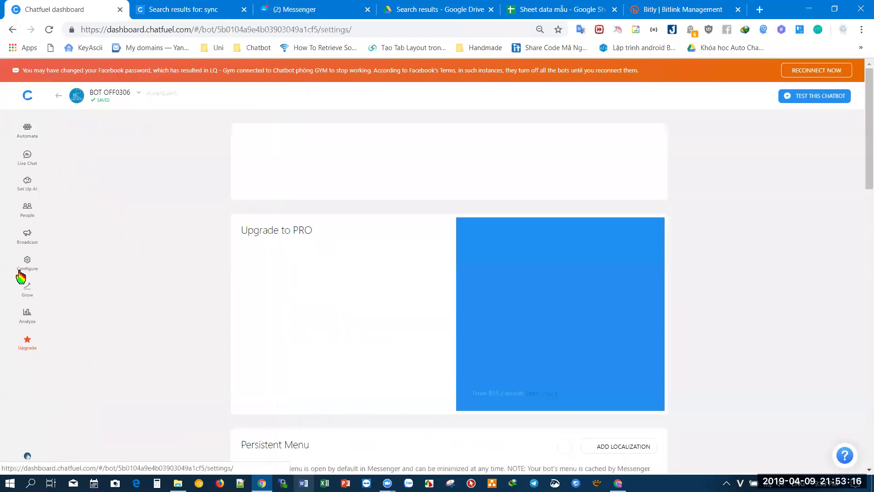
scroll(528, 314, "down", 3)
scroll(537, 313, "down", 8)
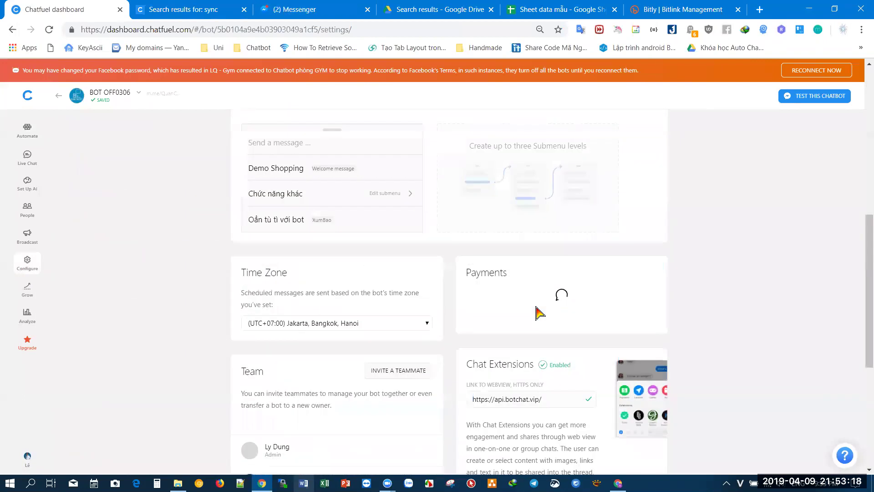
scroll(537, 307, "down", 3)
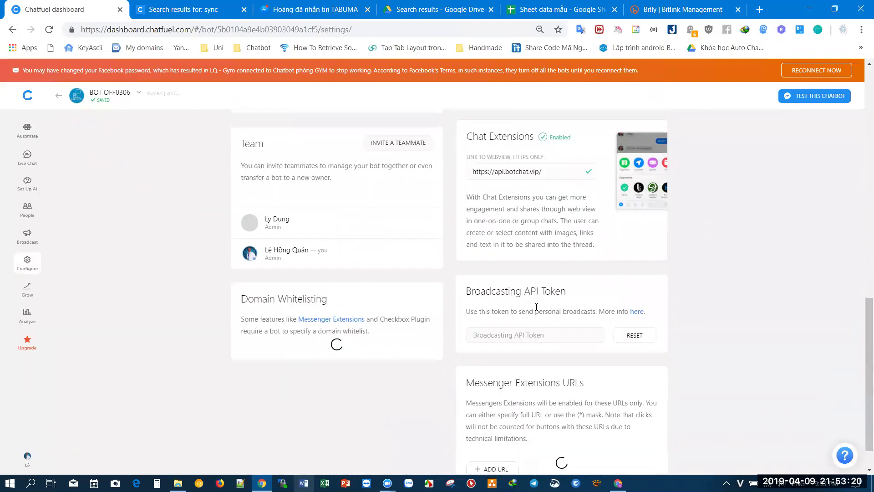
scroll(537, 307, "up", 10)
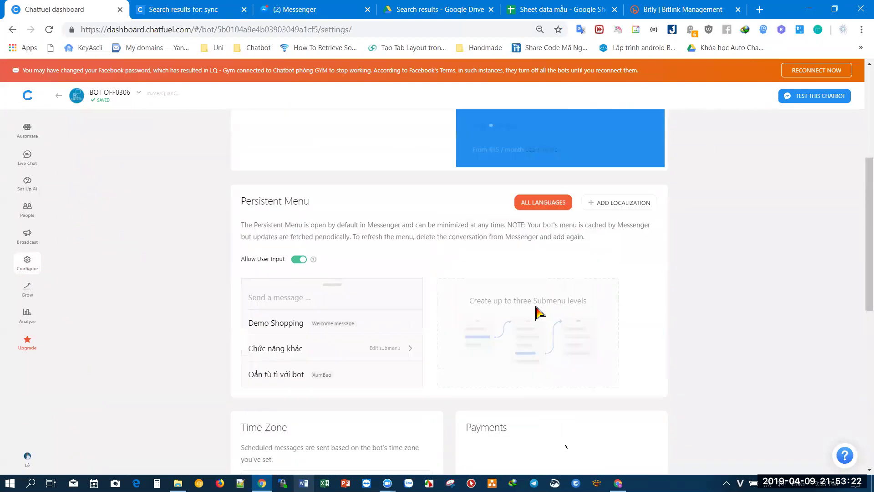
- Follow the Chức năng khác menu item Vòng quay Kỳ diệu to its linked Spin block
left_click(400, 427)
scroll(547, 386, "down", 3)
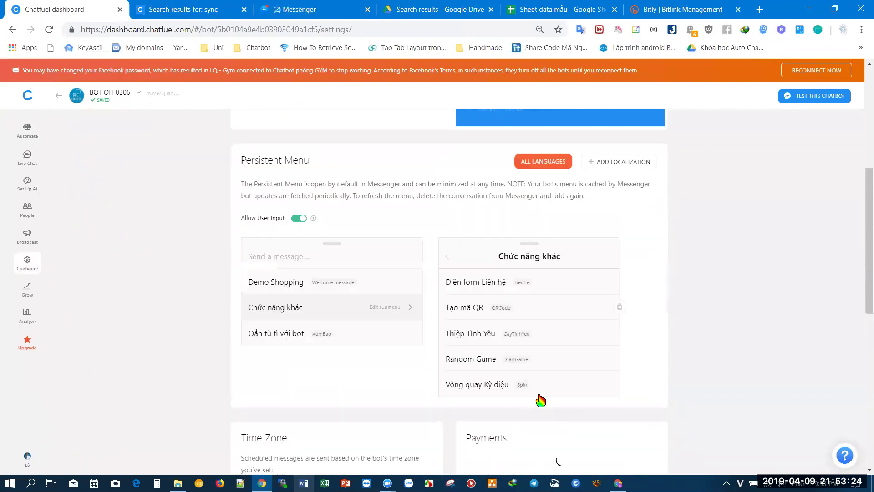
left_click(495, 395)
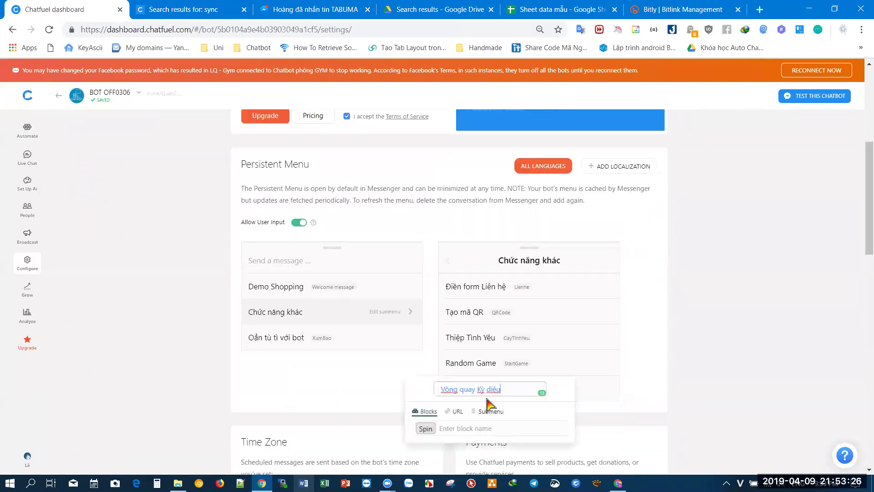
left_click(429, 434)
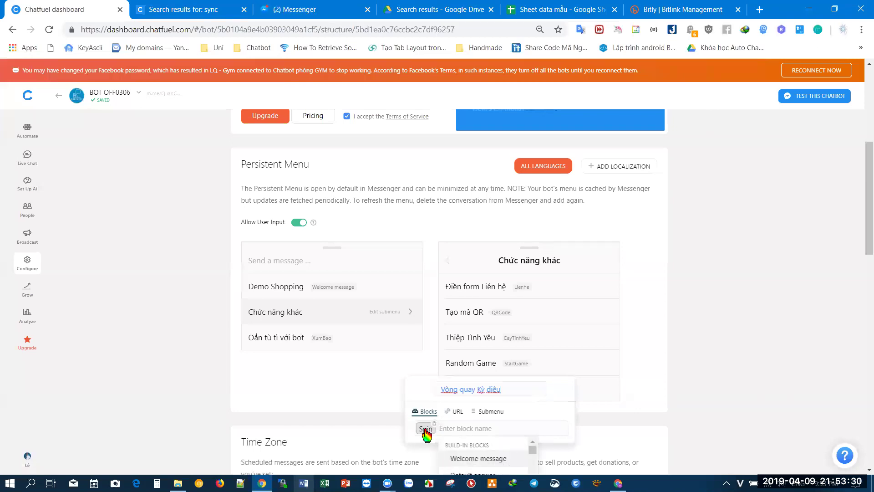
left_click(426, 432)
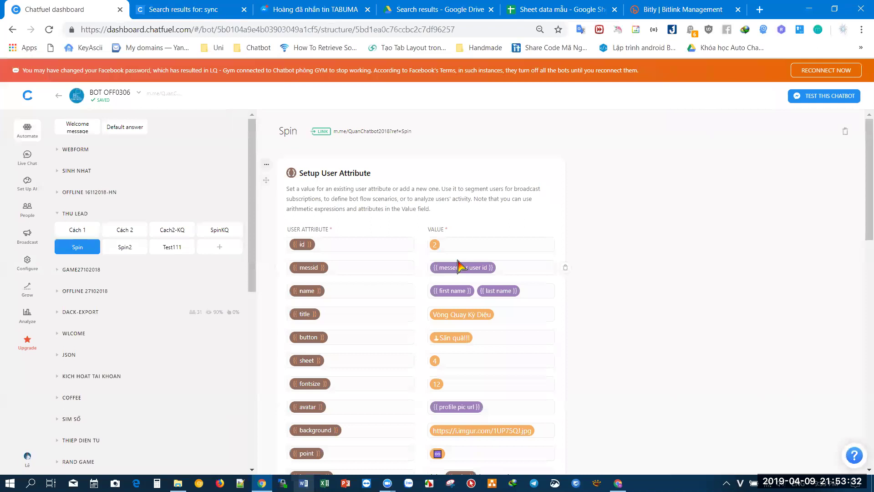
- Copy the Lắc để quay (shake-to-spin) wheel link from the Spin block and return to the Test K1 window
scroll(458, 267, "down", 8)
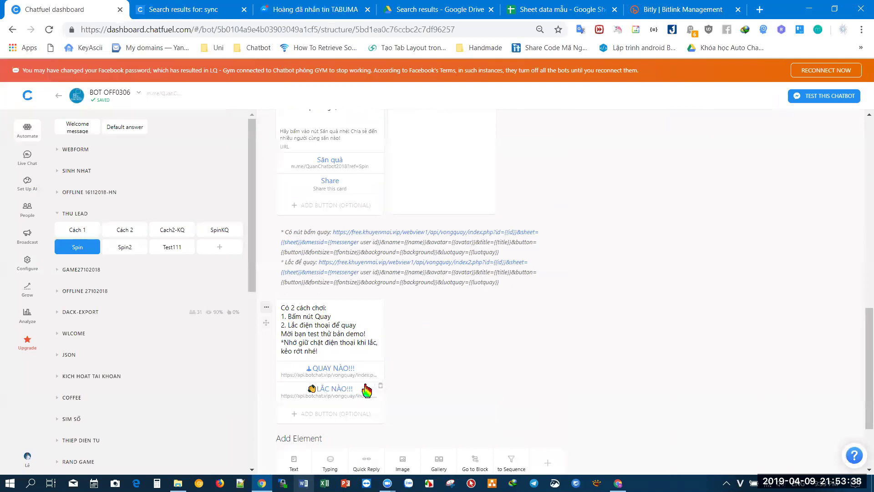
left_click(456, 282)
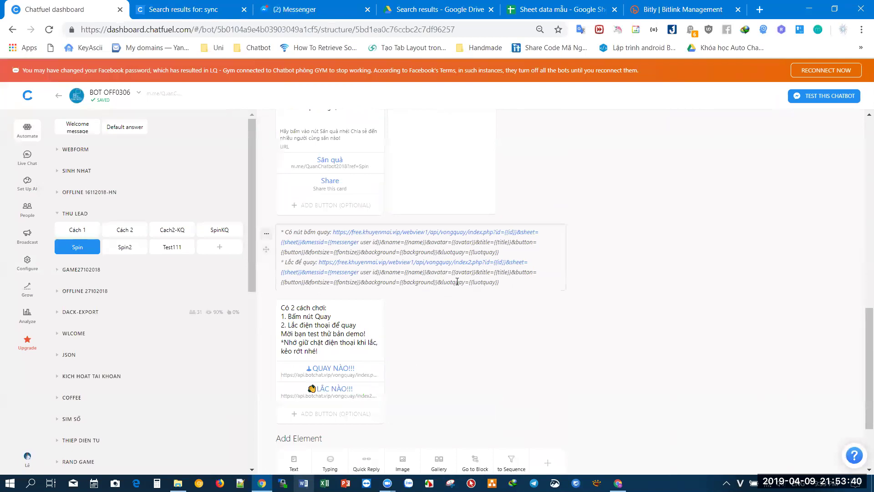
left_click_drag(505, 281, 320, 262)
key("ctrl+c")
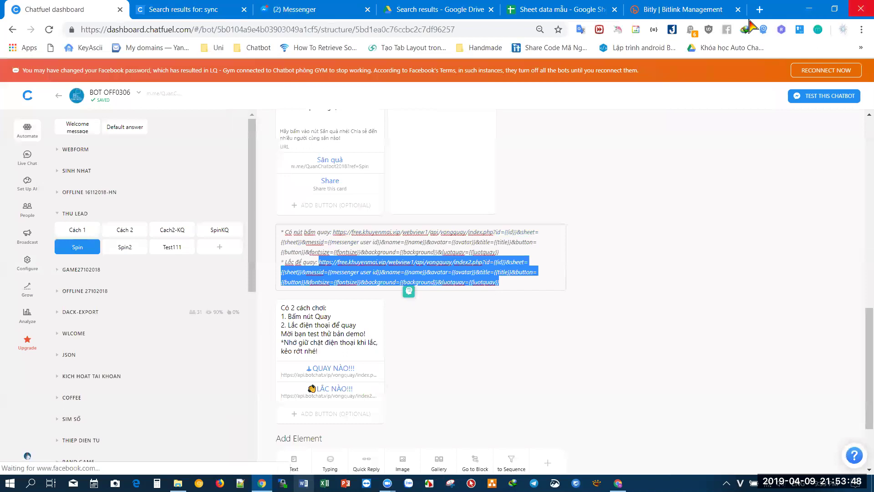
key("alt+Tab")
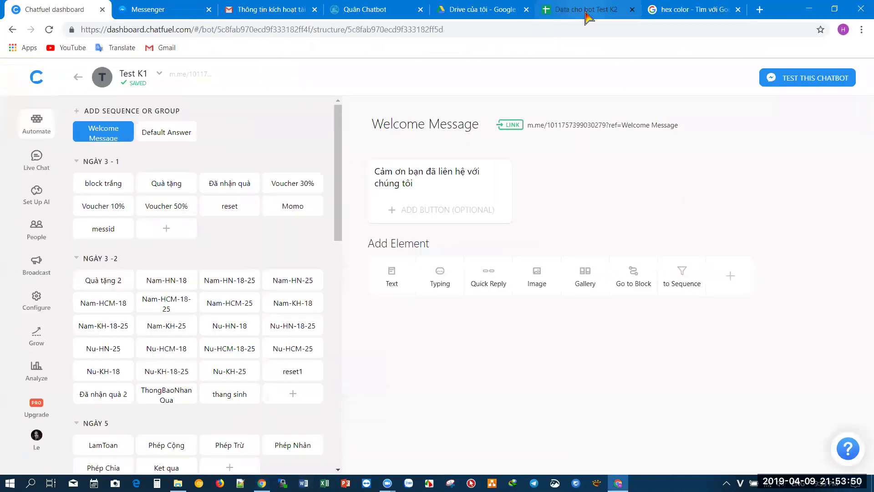
- In Notepad, paste the wheel link and replace free.khuyenmai.vip/webview1/api with api.botchat.vip
left_click(588, 13)
left_click(434, 5)
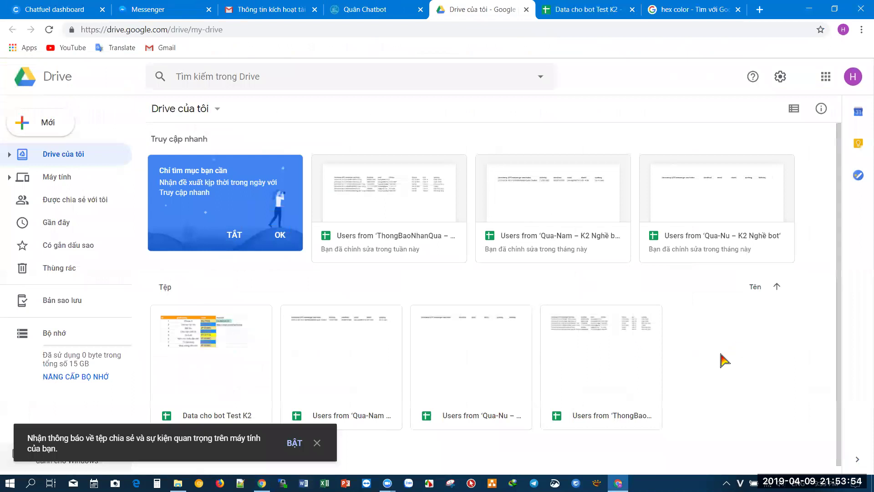
key("super+r")
key("Return")
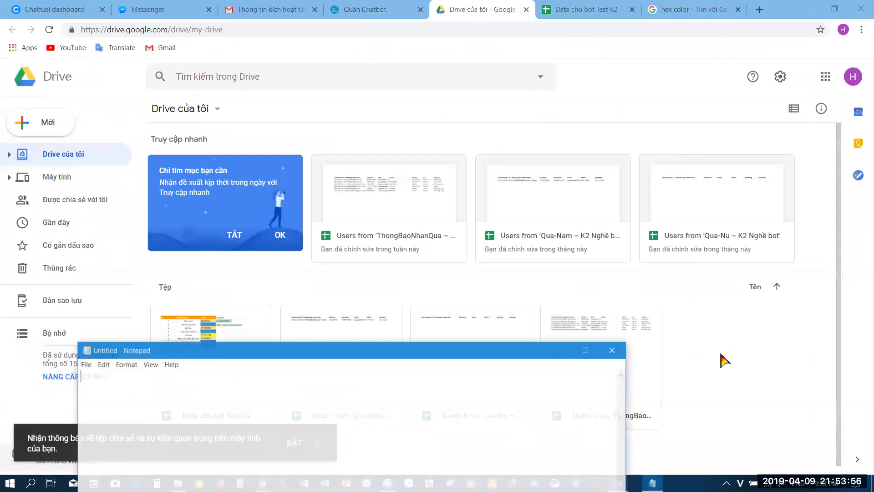
key("ctrl+v")
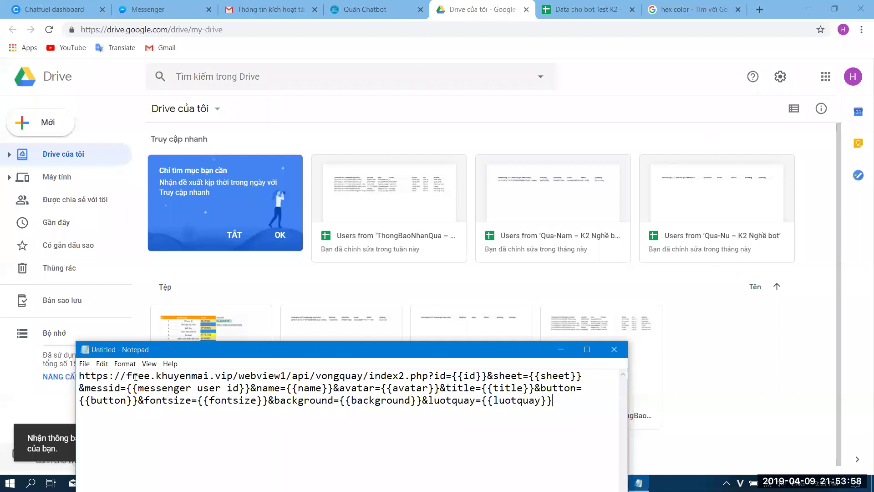
left_click_drag(127, 376, 311, 376)
type("api")
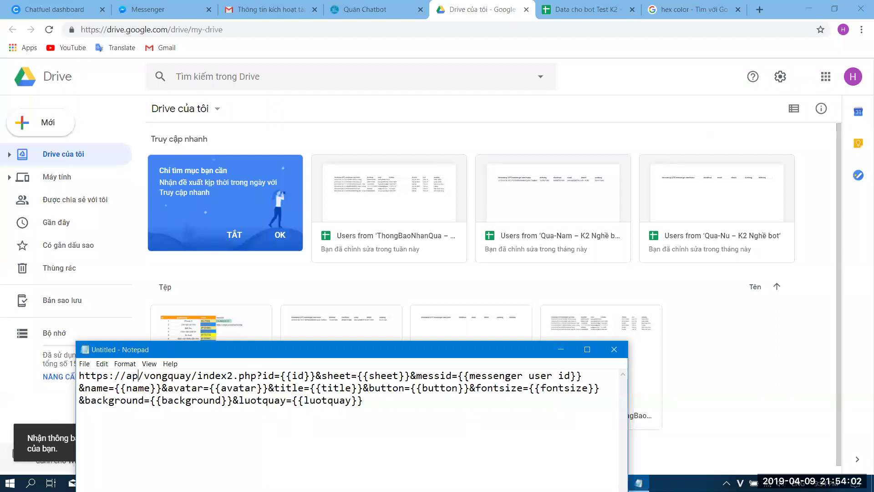
type(".botchat")
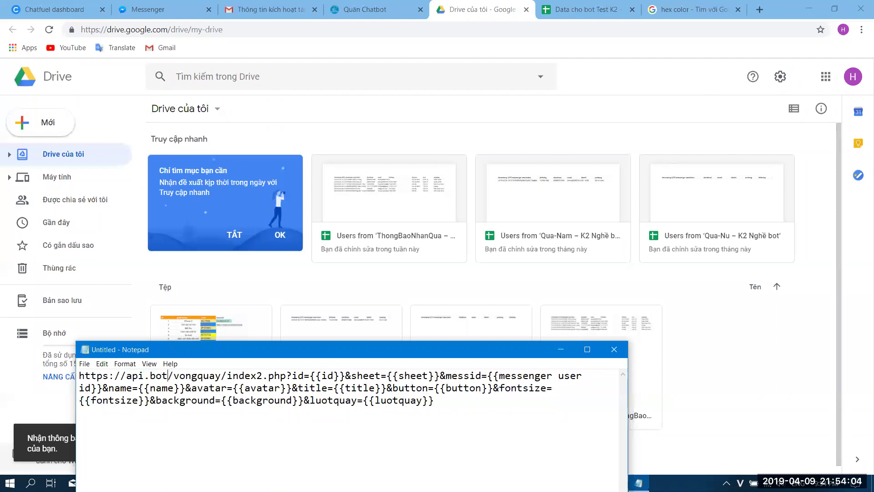
type(".vip")
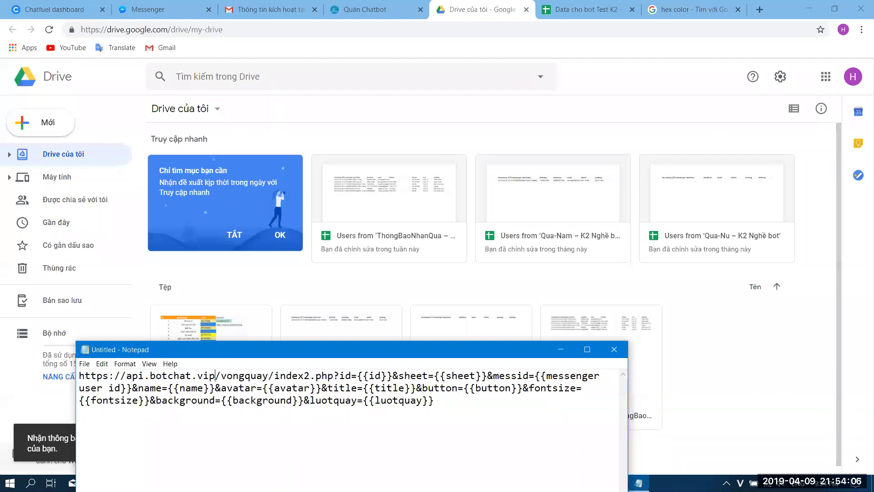
- Copy the edited api.botchat.vip link into a new Chrome tab's address bar
key("ctrl+a")
key("ctrl+c")
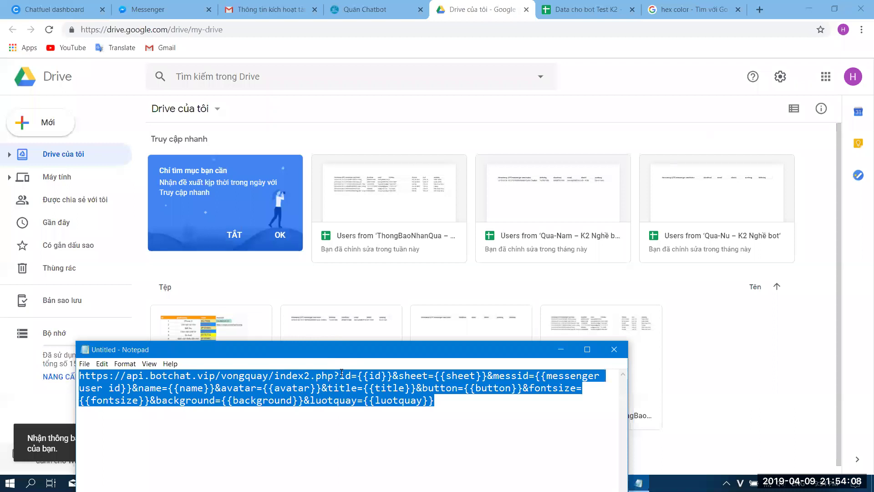
left_click(764, 11)
key("ctrl+v")
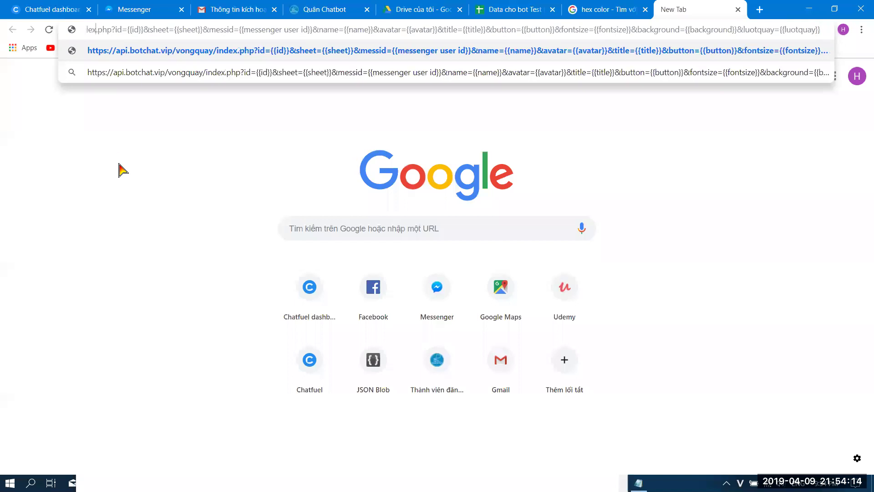
- Load the botchat spin-wheel page, revert the Notepad link to index.php, and return to Chatfuel
key("Return")
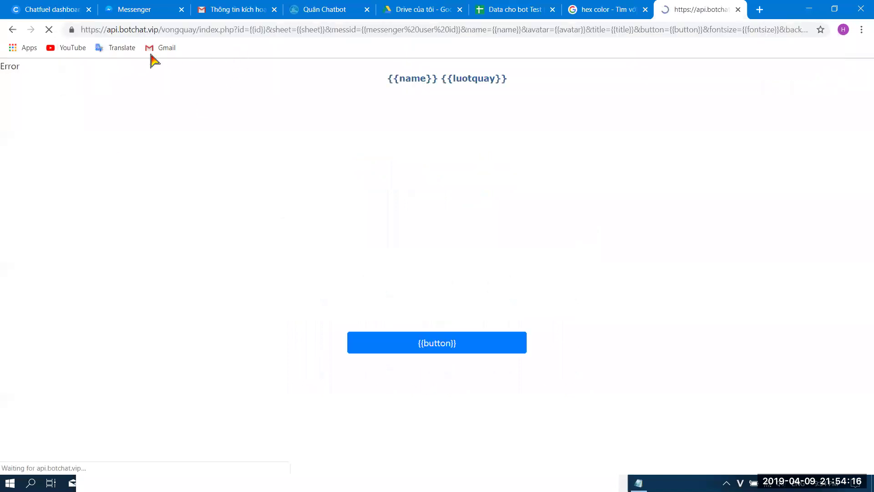
left_click(188, 31)
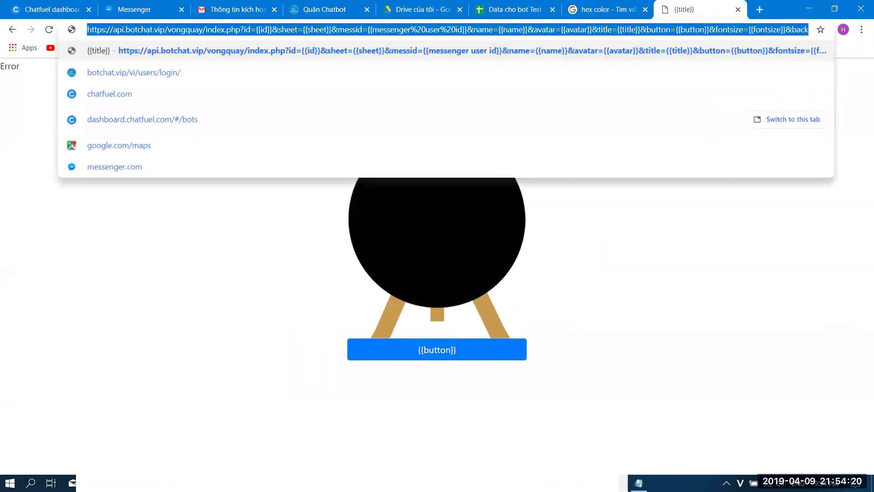
left_click(638, 483)
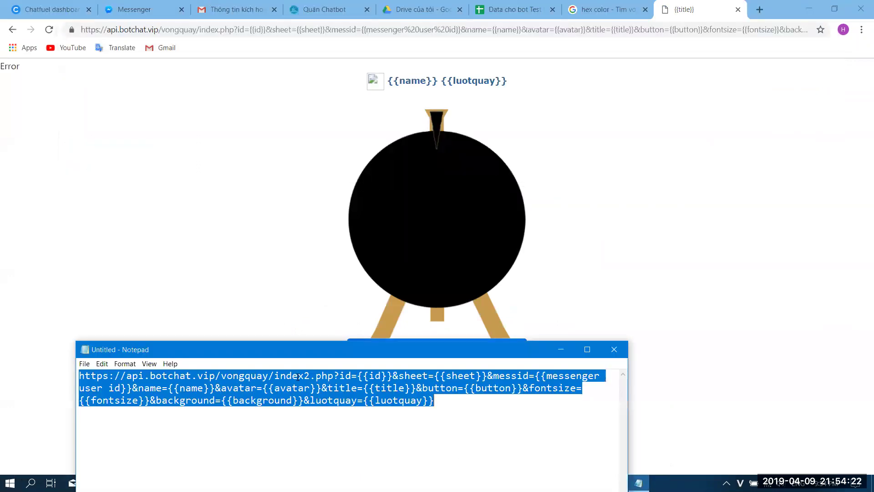
left_click(347, 462)
key("ctrl+z")
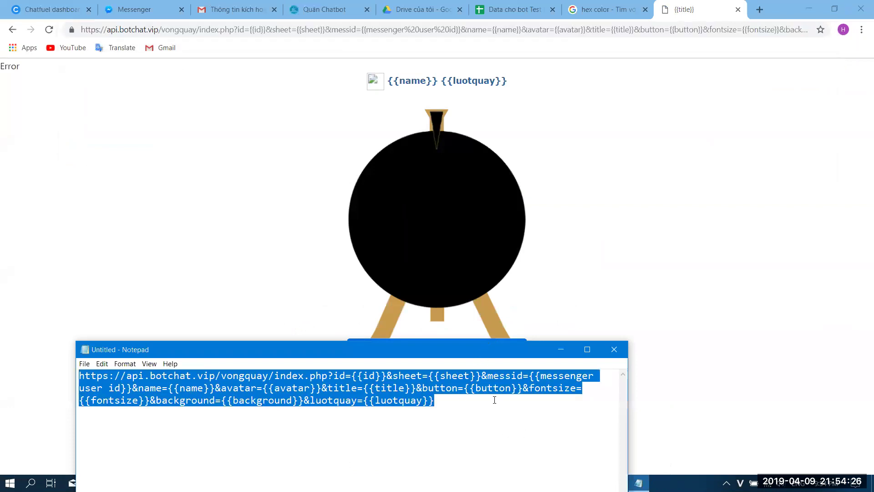
left_click(730, 282)
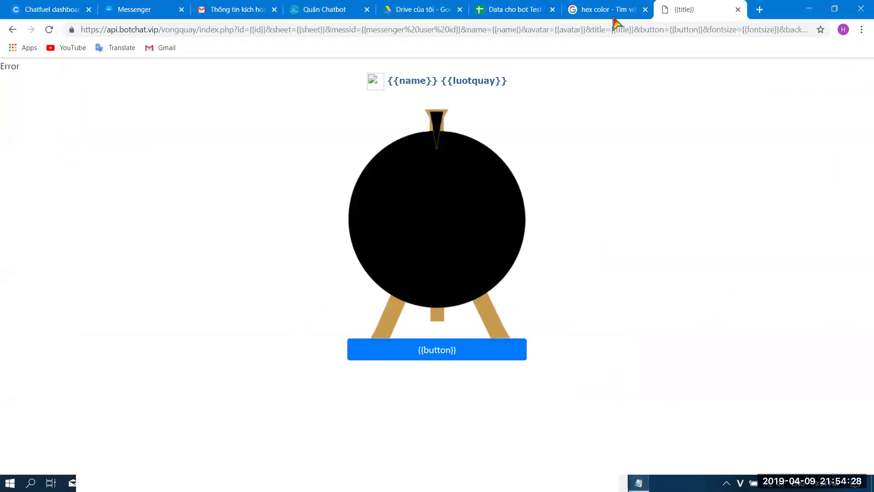
left_click(54, 9)
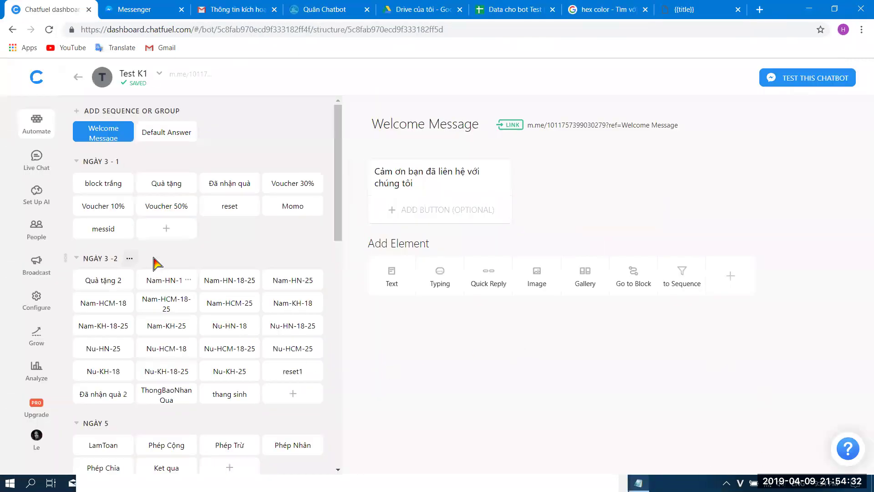
- Create a new block group at the bottom of the block list named VONG QUAY MAY MAN
scroll(102, 282, "down", 13)
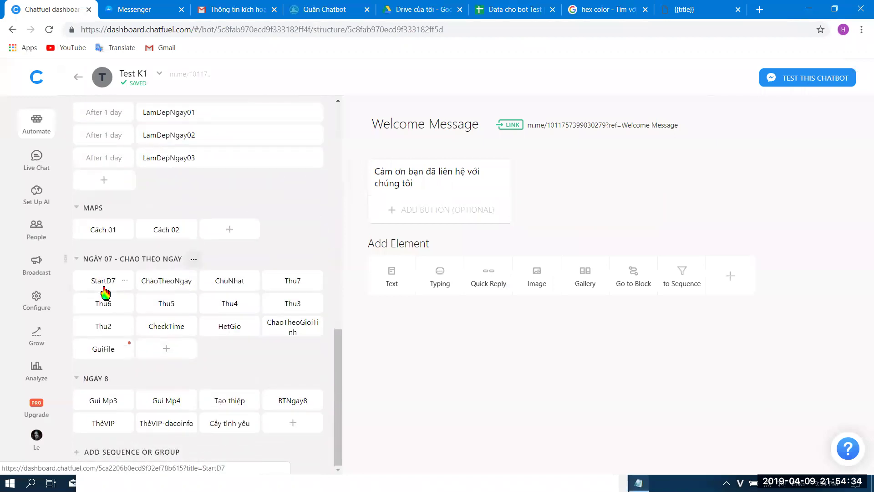
left_click(95, 453)
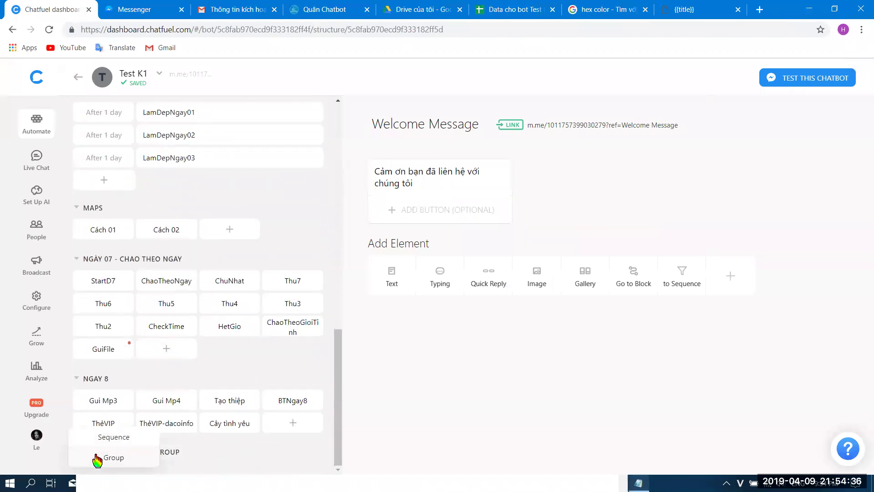
left_click(97, 458)
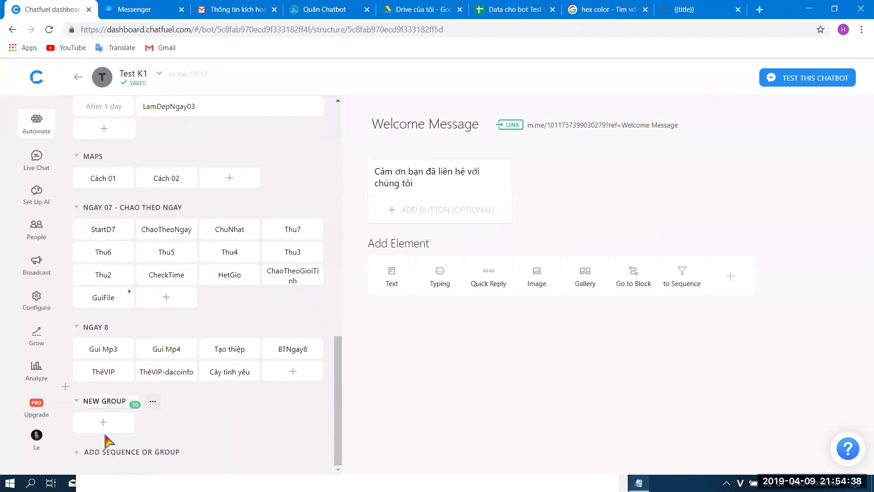
key("ctrl+a")
type("VONG")
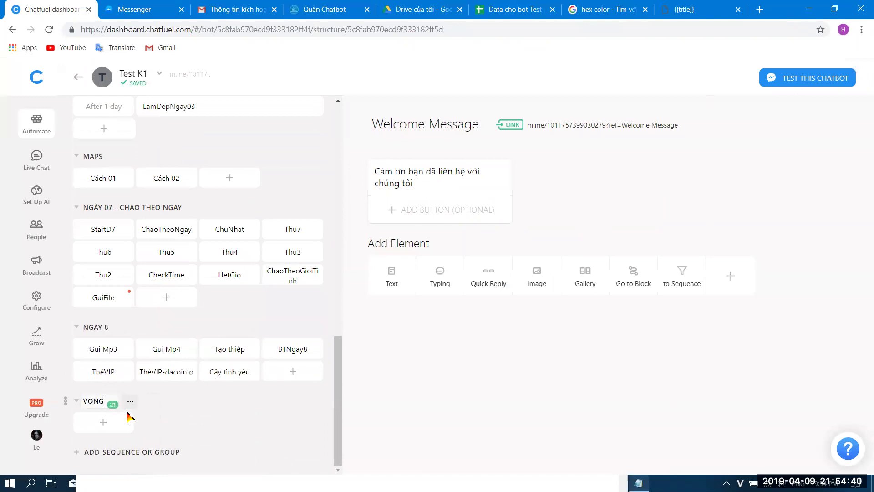
type(" QUAY MAY MAN")
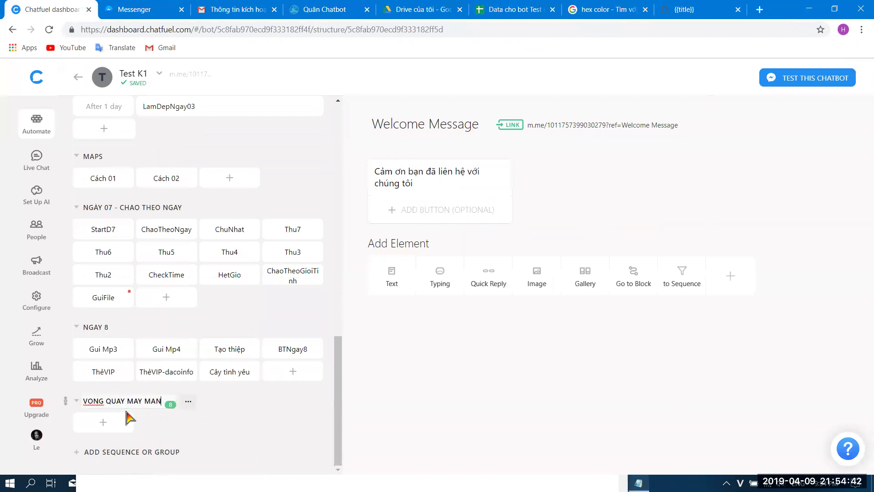
- Add a block to the VONG QUAY MAY MAN group and name it VongQuayMayMan
left_click(105, 428)
type("BatDauVong")
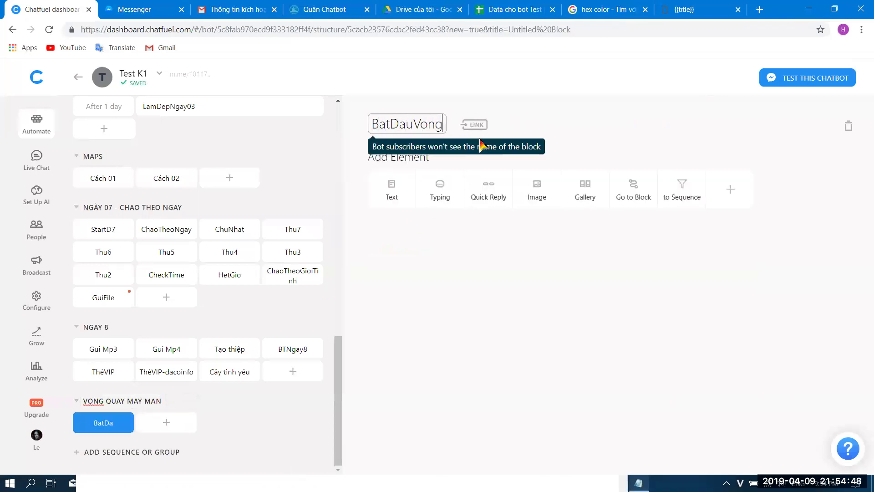
type("Quay")
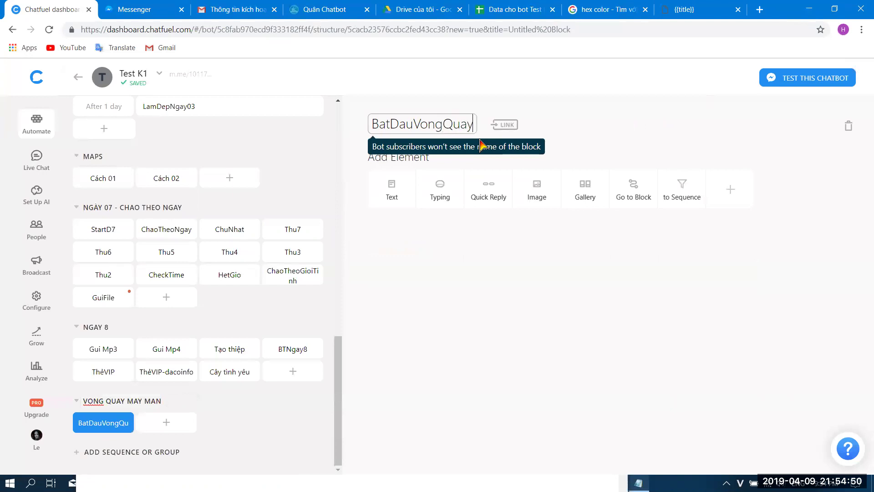
key("Left")
key("Left")
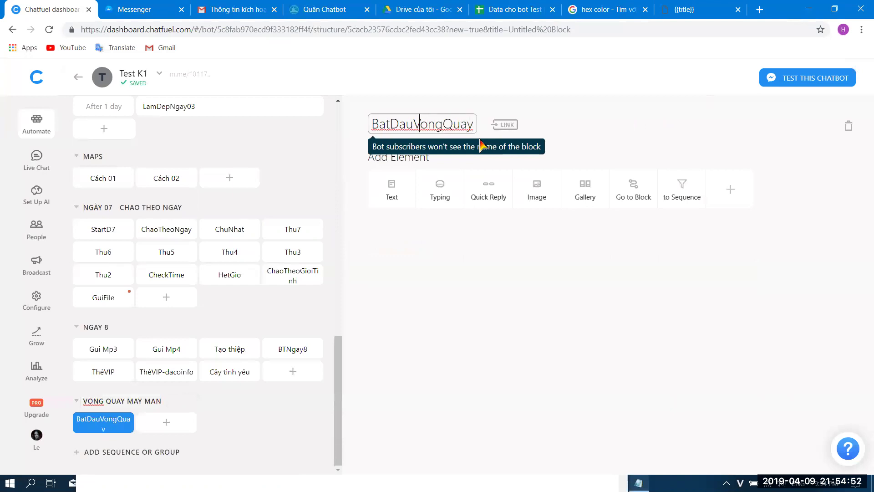
key("BackSpace")
key("BackSpace")
key("BackSpace")
key("BackSpace")
key("BackSpace")
key("BackSpace")
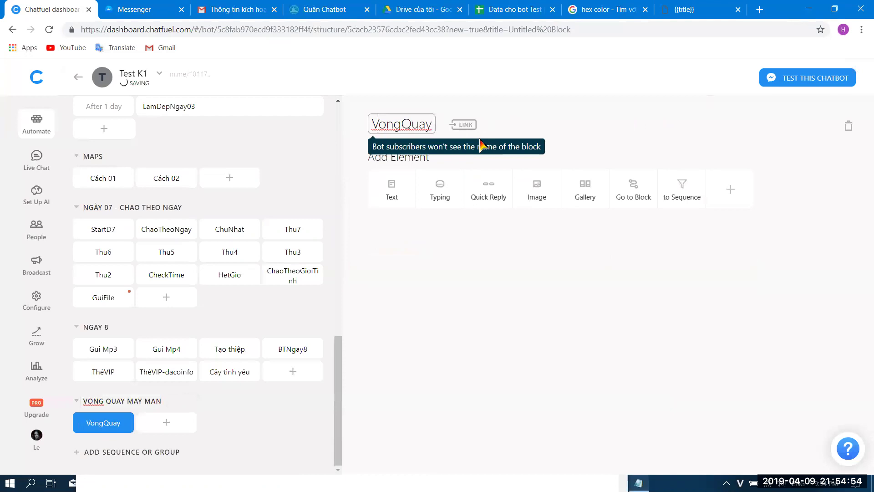
type("MayMan")
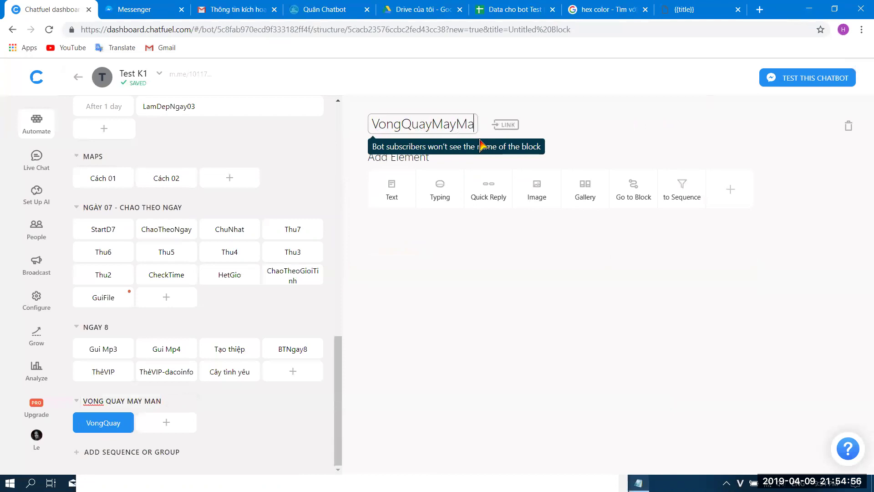
left_click(497, 293)
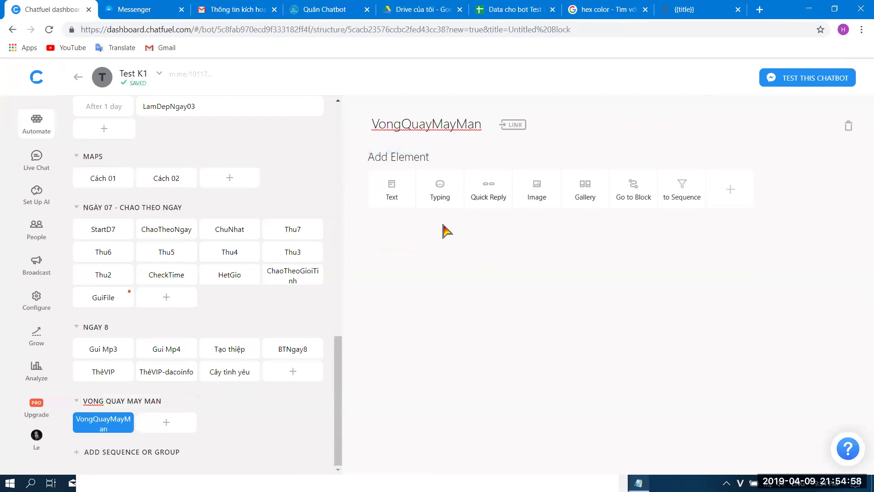
- Add a comment card holding the pasted botchat spin-wheel URL
left_click(729, 199)
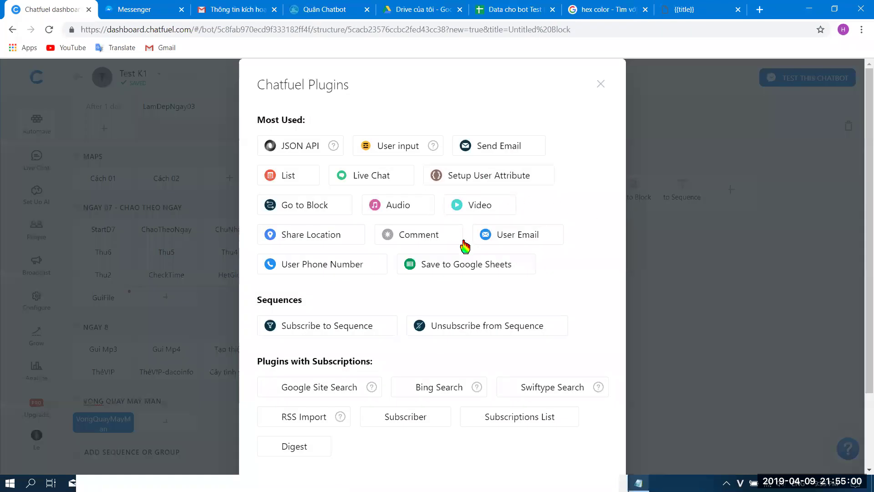
left_click(425, 244)
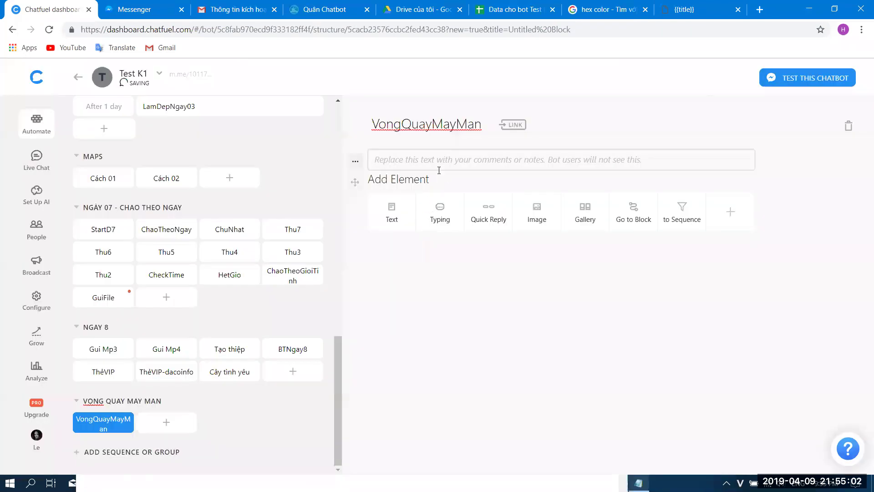
type("https://api.botchat.vip/vongquay/index.php?id={{id}}&sheet={{sheet}}&messid={{messenger user id}}&name={{name}}&avatar={{avatar}}&title={{title}}&button={{button}}&fontsize={{fontsize}}&background={{background}}&luotquay={{luotquay}}")
left_click(566, 393)
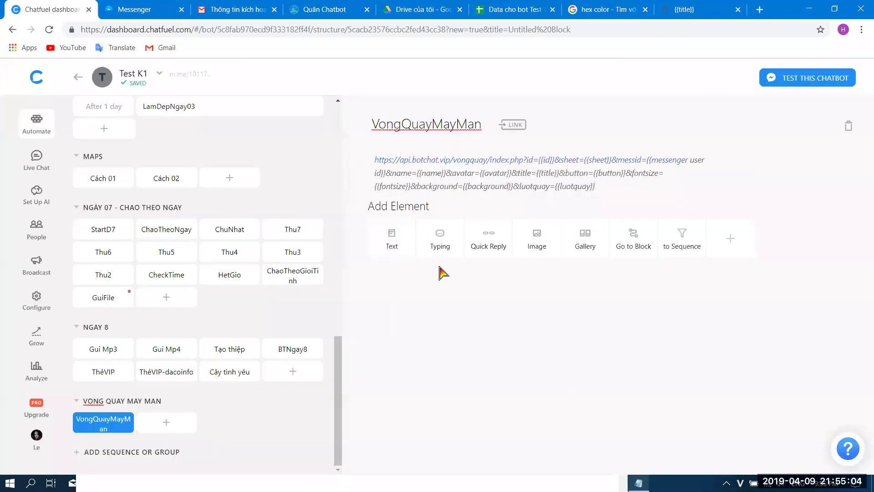
- Add a text card containing the same spin-wheel URL with its attribute placeholders
left_click(391, 240)
type("https://api.botchat.vip/vongquay/index.php?id={{id}}&sheet={{sheet}}&messid={{messenger user id}}&name={{name}}&avatar={{avatar}}&title={{title}}&button={{button}}&fontsize={{fontsize}}&background={{background}}&luotquay={{luotquay}}")
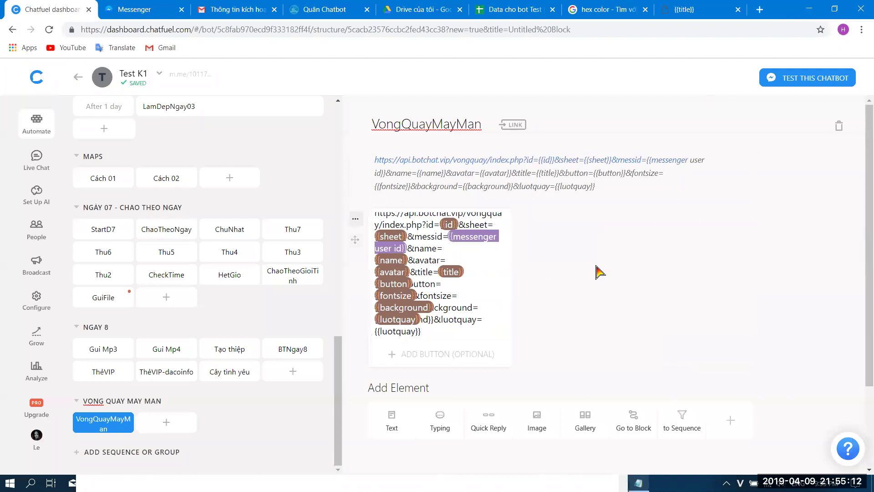
key("Up")
key("Up")
key("Up")
key("Up")
key("Up")
left_click(573, 263)
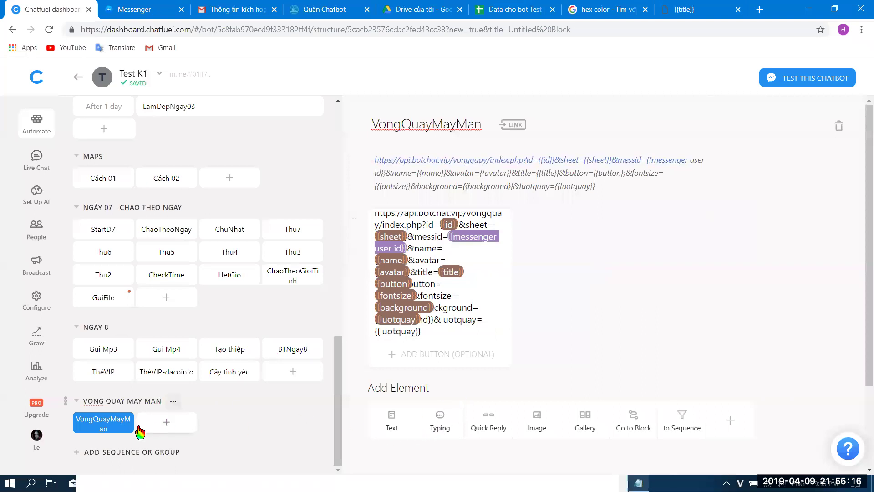
- Reopen the VongQuayMayMan block and check the {{id}} attribute in the URL text card
left_click(97, 373)
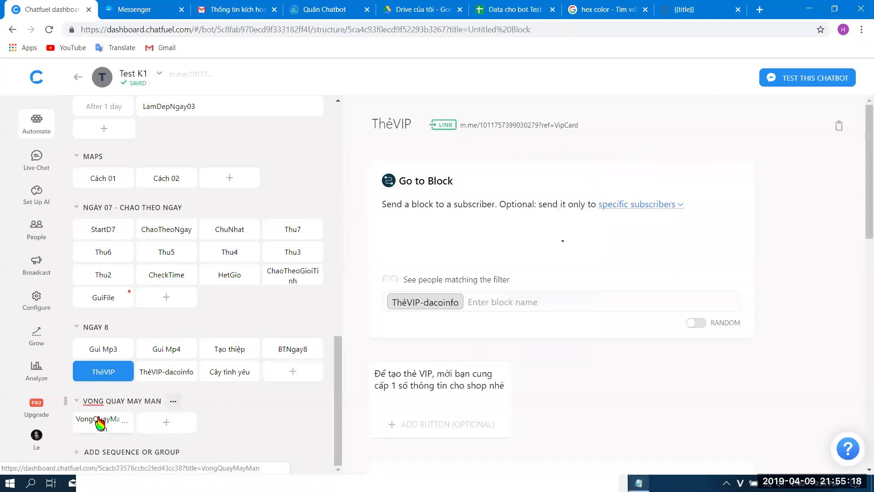
left_click(100, 421)
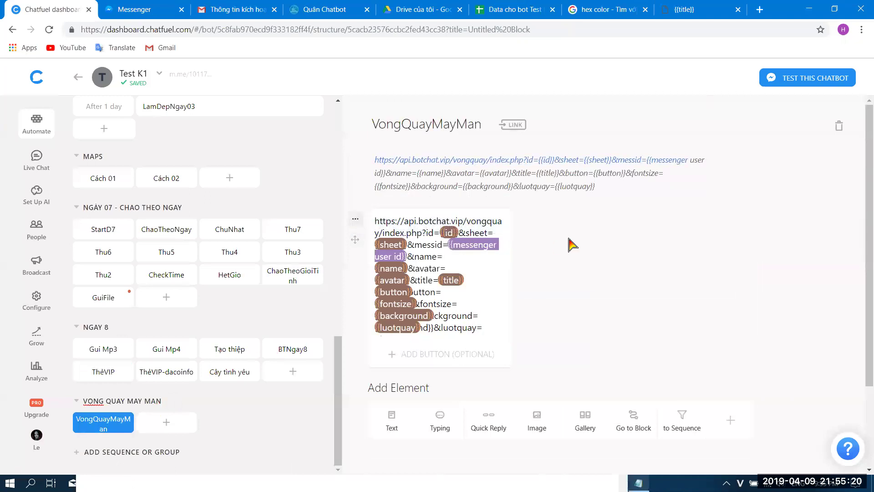
left_click_drag(439, 233, 457, 232)
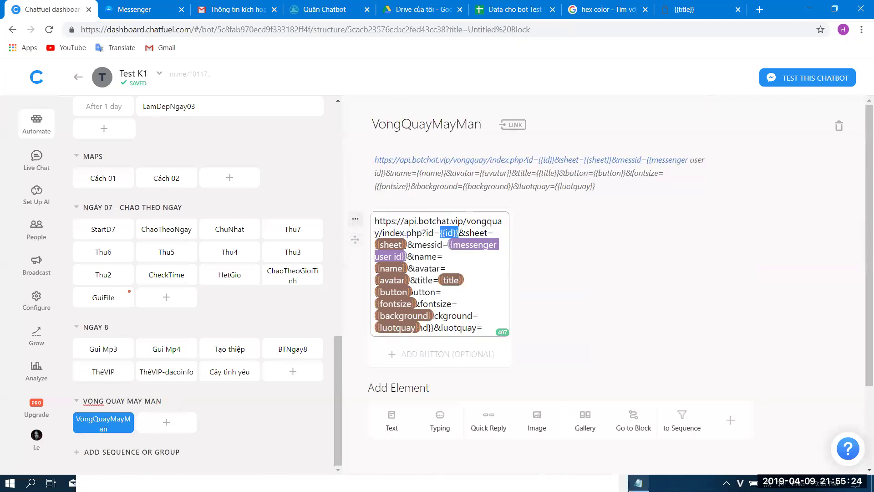
left_click(612, 239)
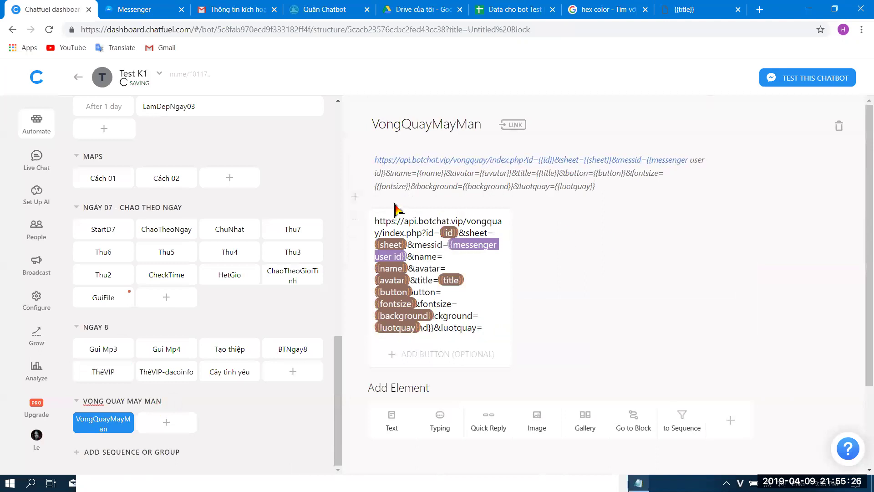
left_click(355, 198)
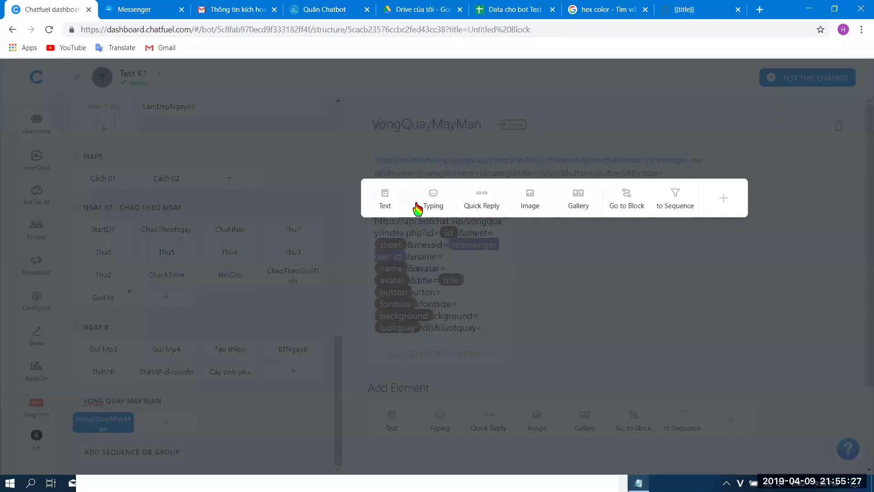
- Add a Setup User Attribute card to the block and set its first attribute to id
left_click(736, 209)
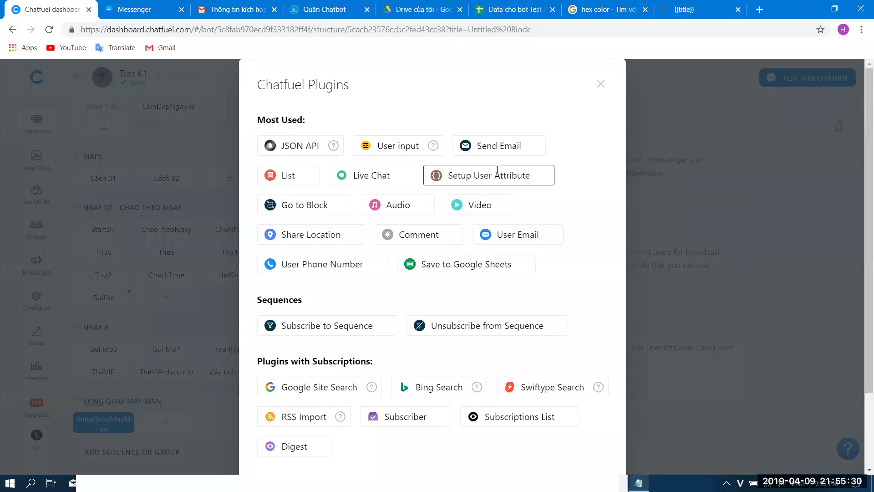
left_click(503, 176)
left_click(432, 342)
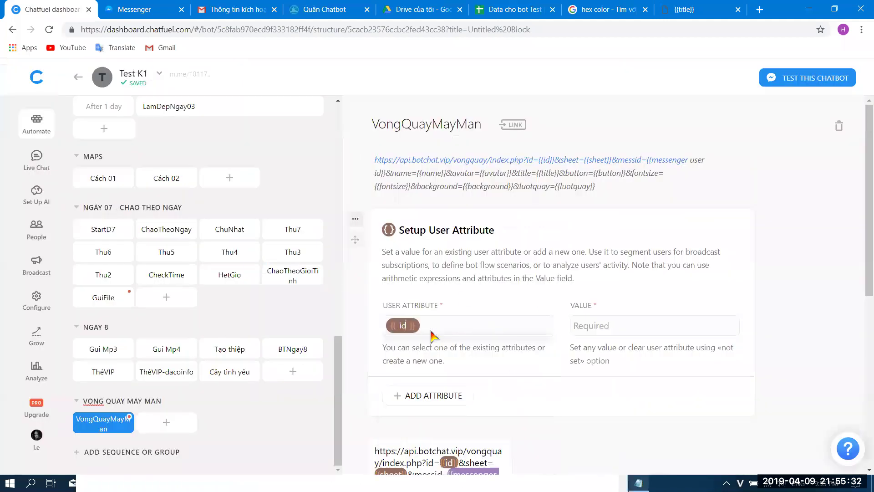
left_click(590, 325)
scroll(590, 325, "down", 2)
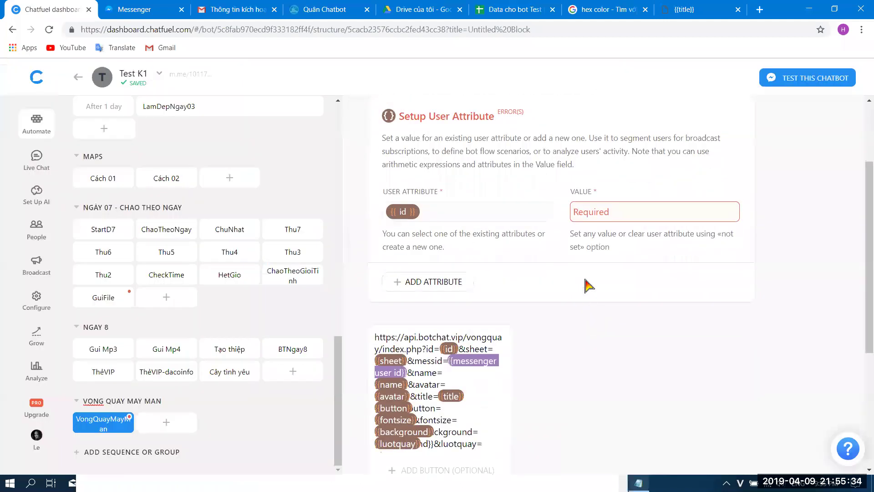
type("{{")
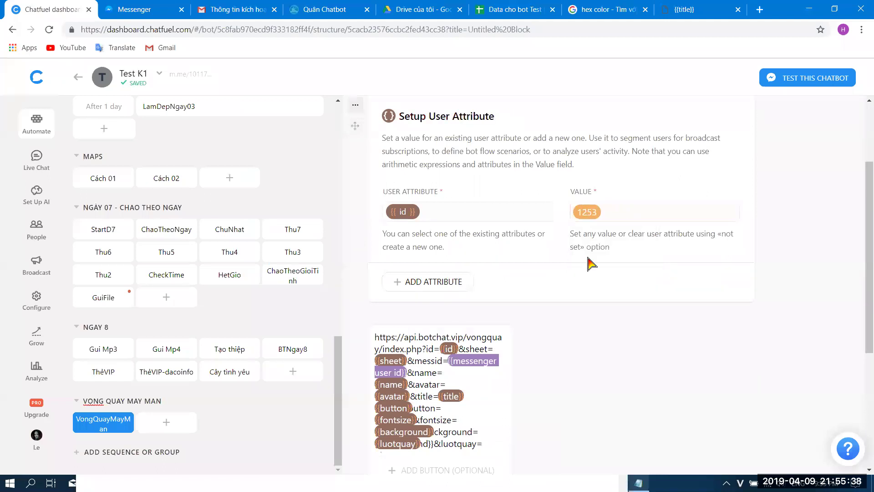
- Add a second attribute row named 'sheet', then check the Data cho bot Test K2 spreadsheet
left_click(324, 9)
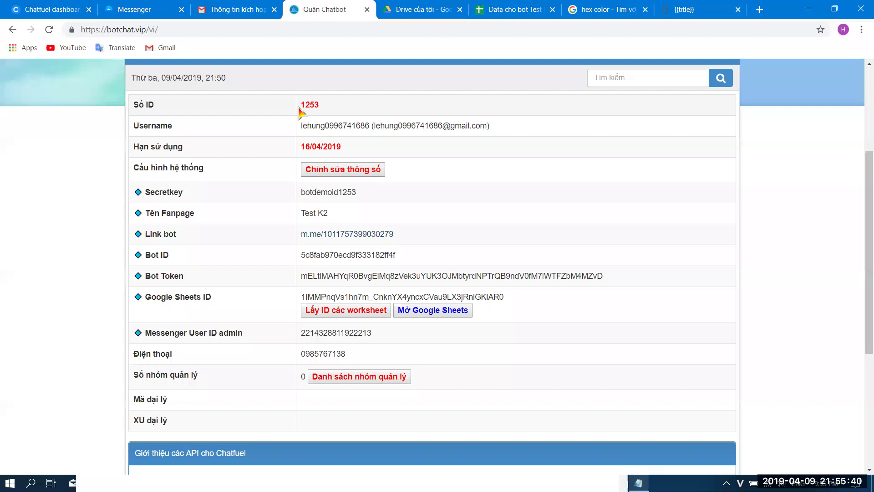
left_click(59, 9)
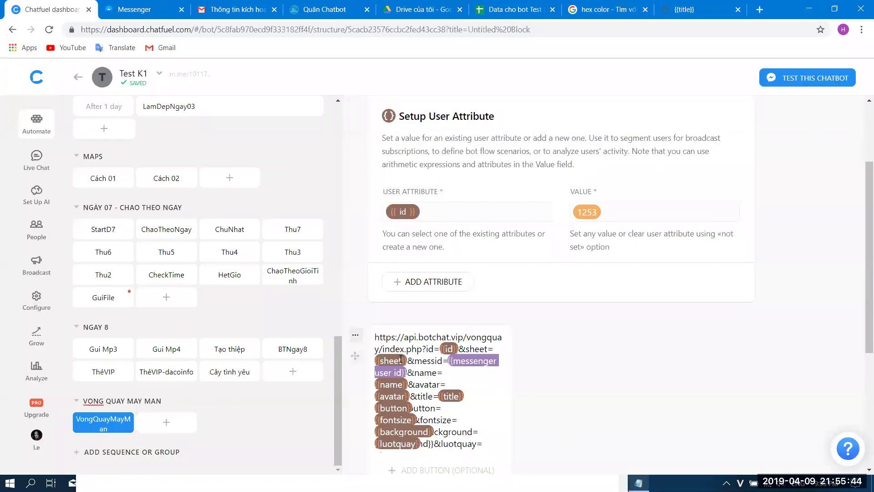
left_click(418, 281)
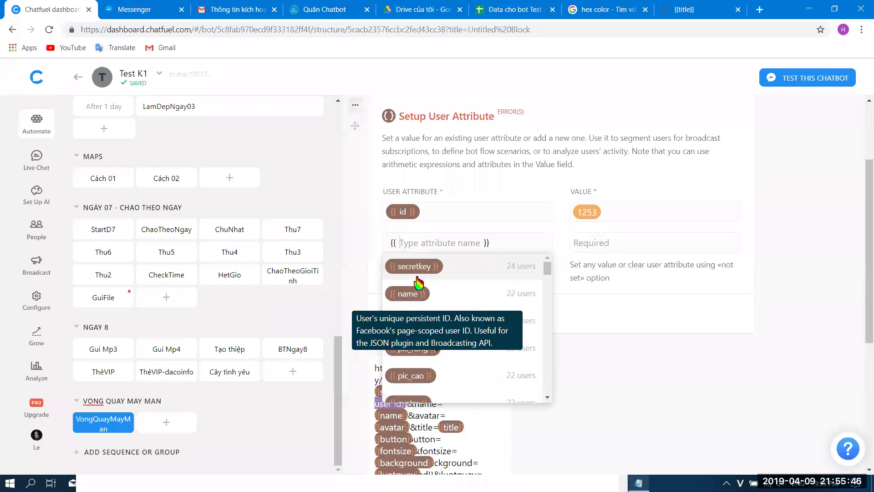
type("sheet")
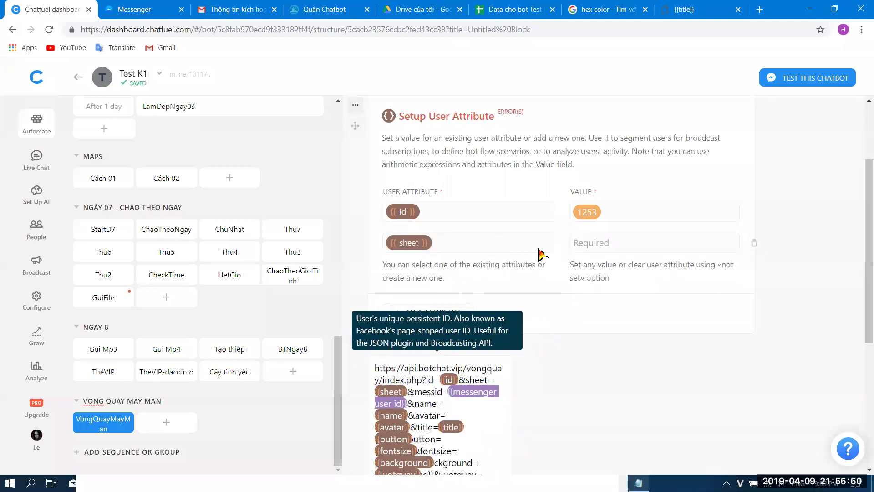
left_click(496, 10)
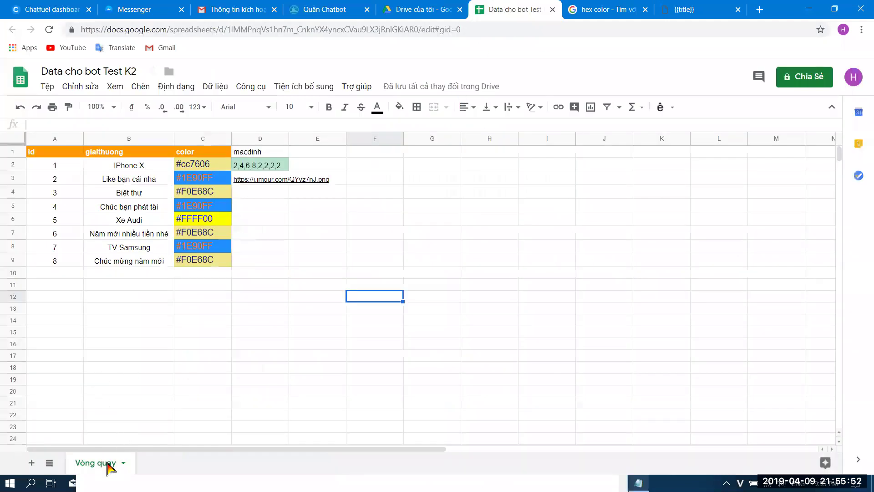
- Look up the spreadsheet's worksheet IDs on botchat.vip and select od6 for the Vòng quay sheet
left_click(325, 9)
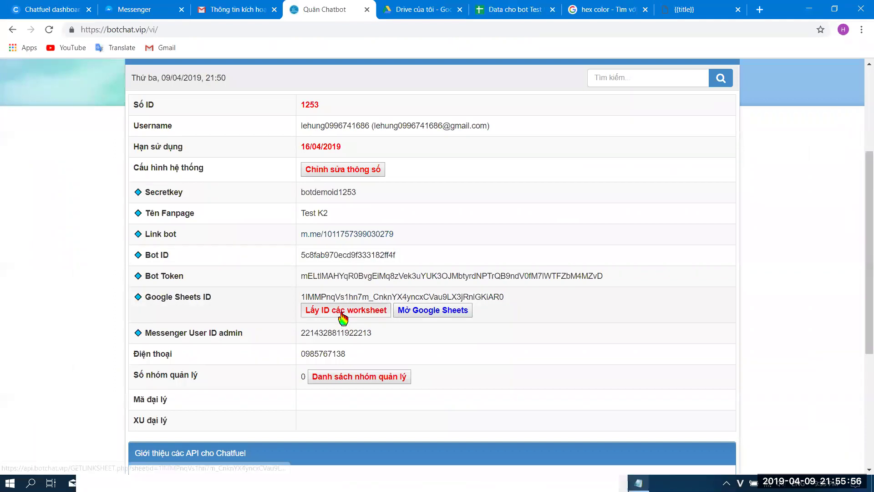
left_click(344, 312)
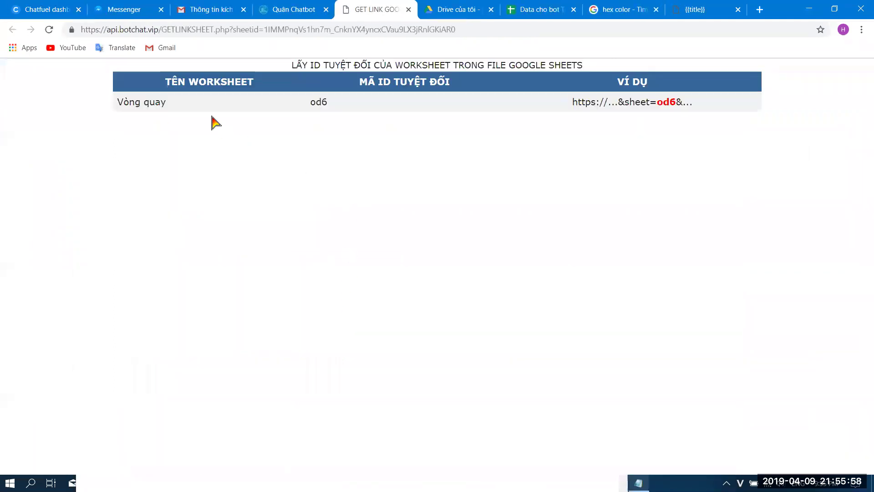
left_click_drag(327, 106, 315, 102)
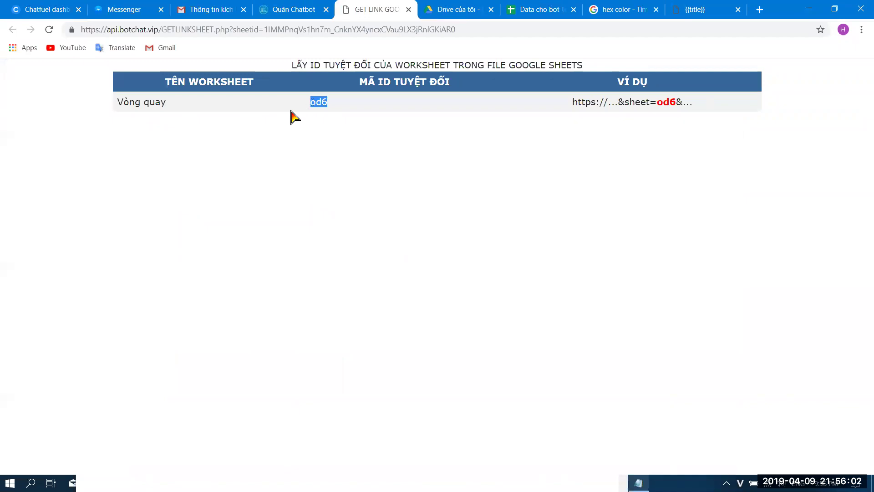
left_click(291, 9)
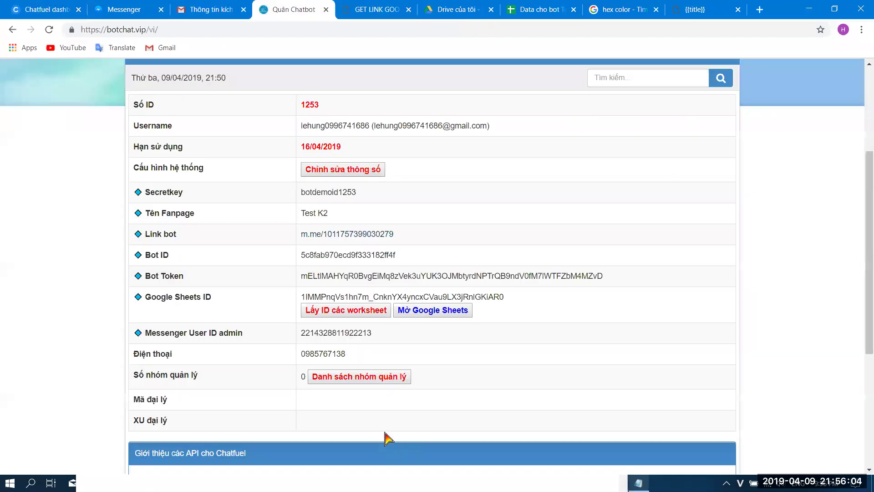
left_click(377, 9)
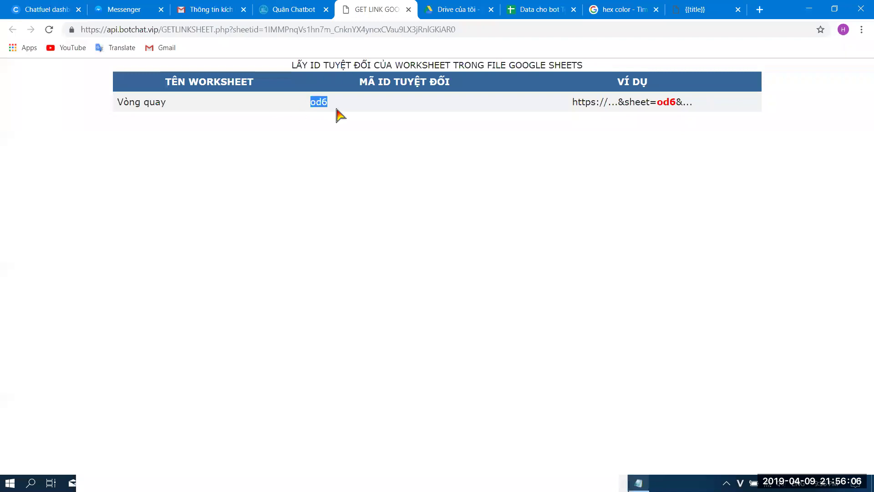
- Paste od6 as the sheet attribute's value and review the attributes used in the API URL
left_click(42, 7)
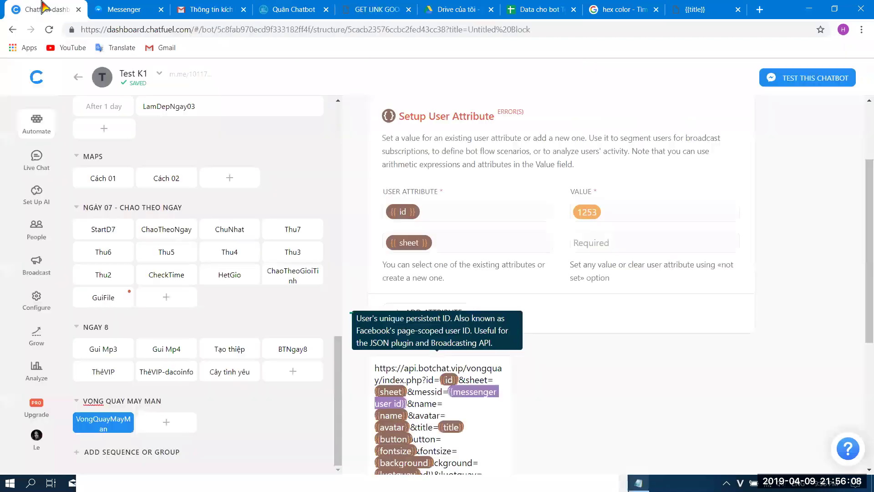
type("od6")
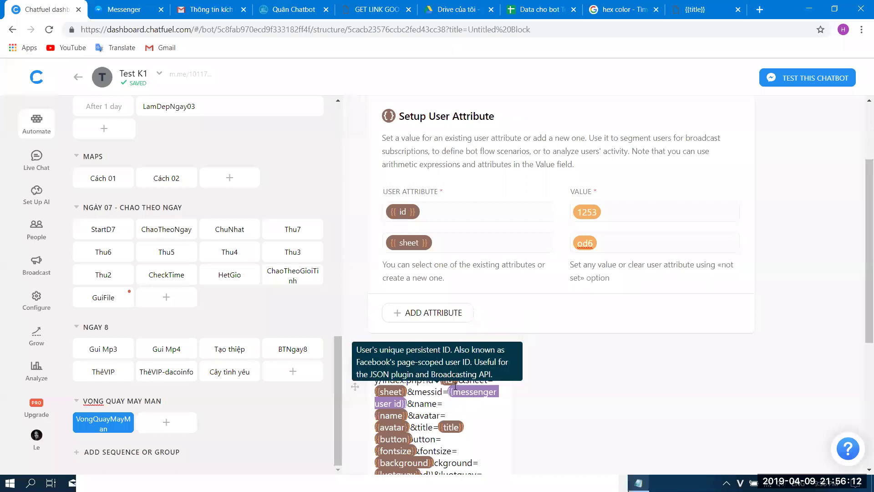
left_click(438, 412)
left_click(615, 346)
- Add a name attribute set to {{first name}} {{last name}}
left_click(399, 313)
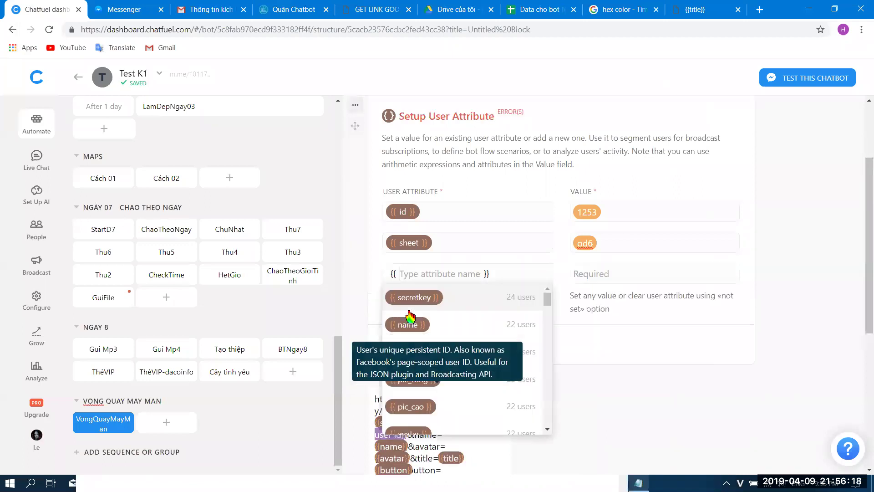
type("name")
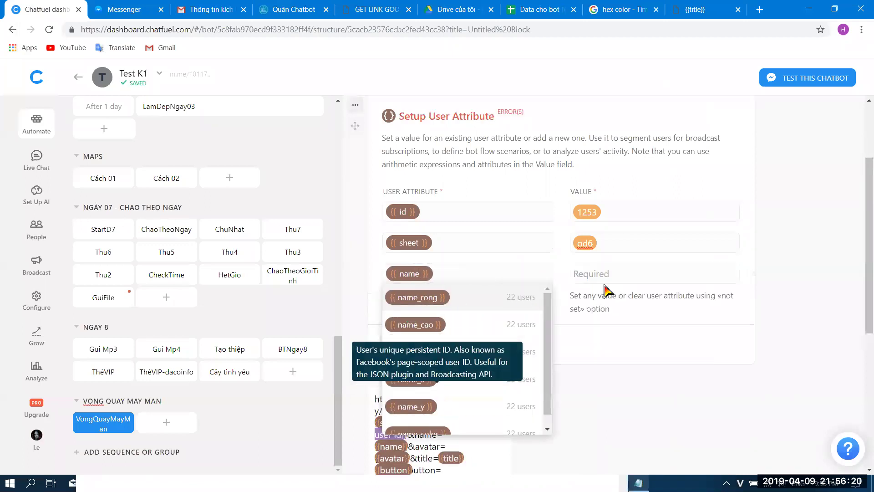
left_click(618, 276)
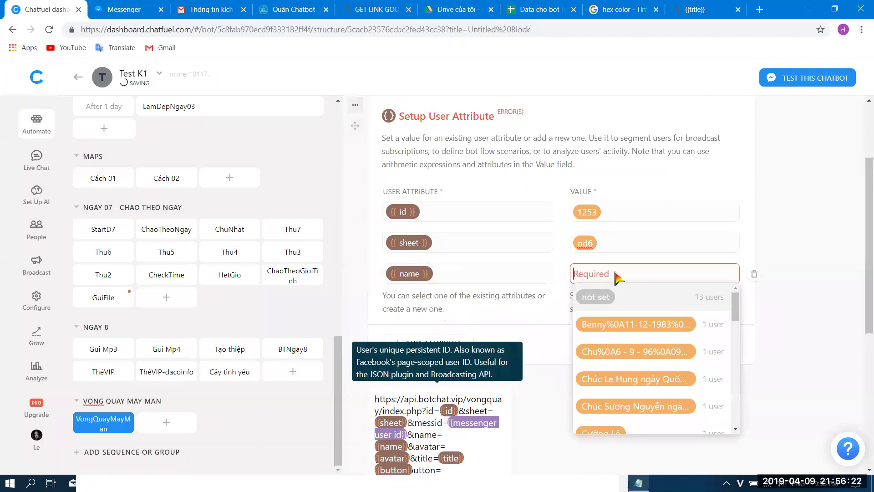
type("{{ fir")
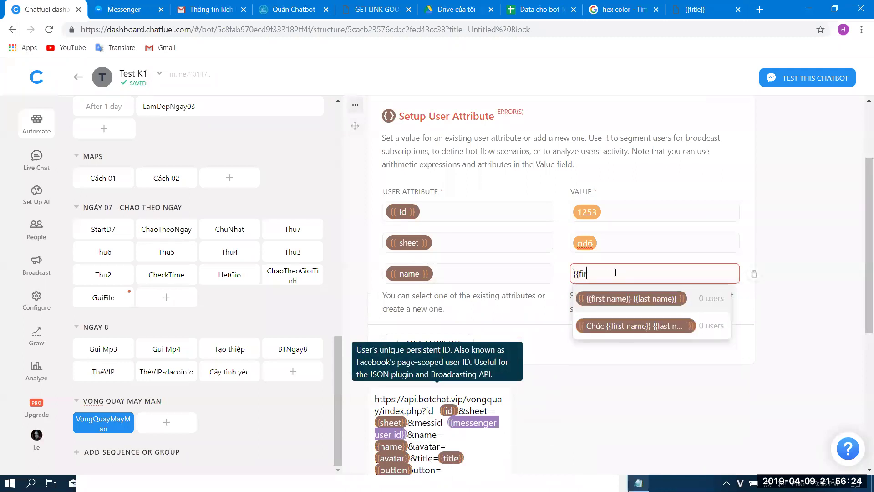
type("st name }}{{ la")
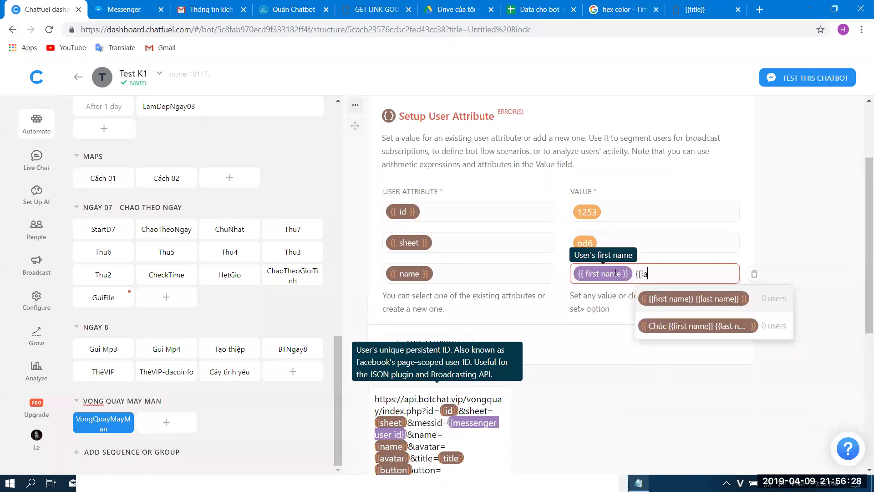
type("st name }}")
left_click(600, 324)
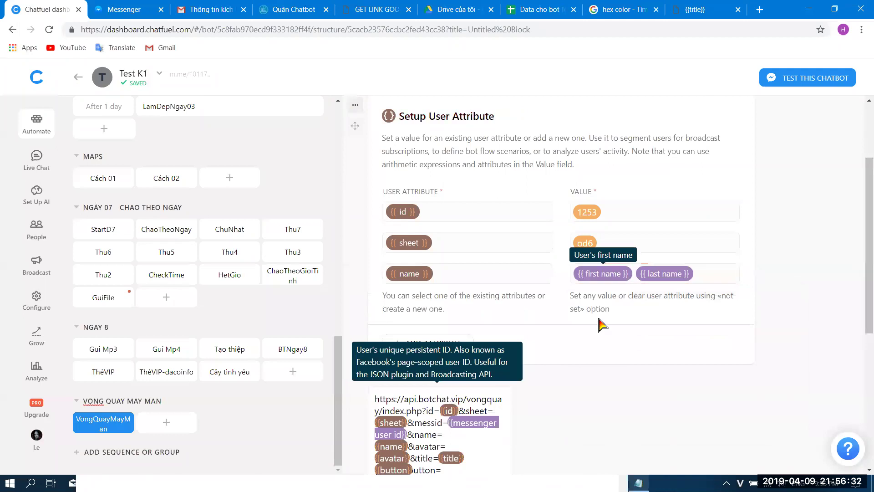
scroll(600, 324, "down", 1)
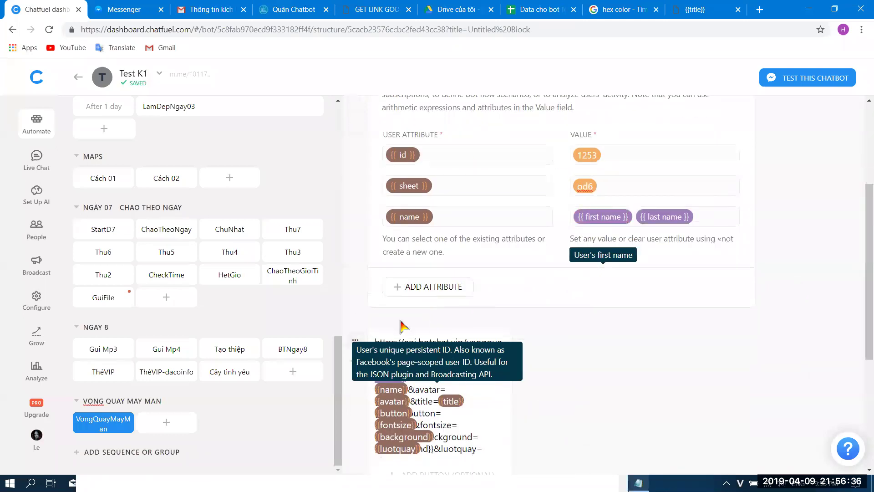
- Add an avatar attribute set to {{profile pic url}}
left_click(414, 289)
type("av")
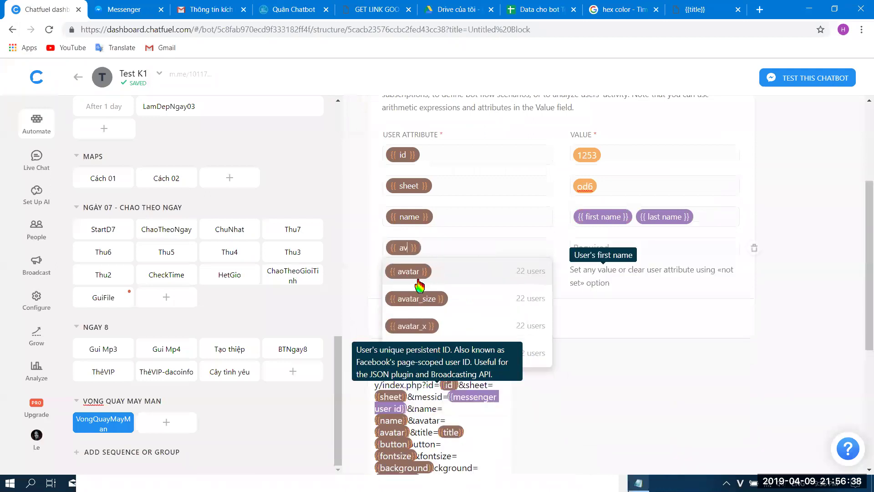
type("atar")
left_click(650, 248)
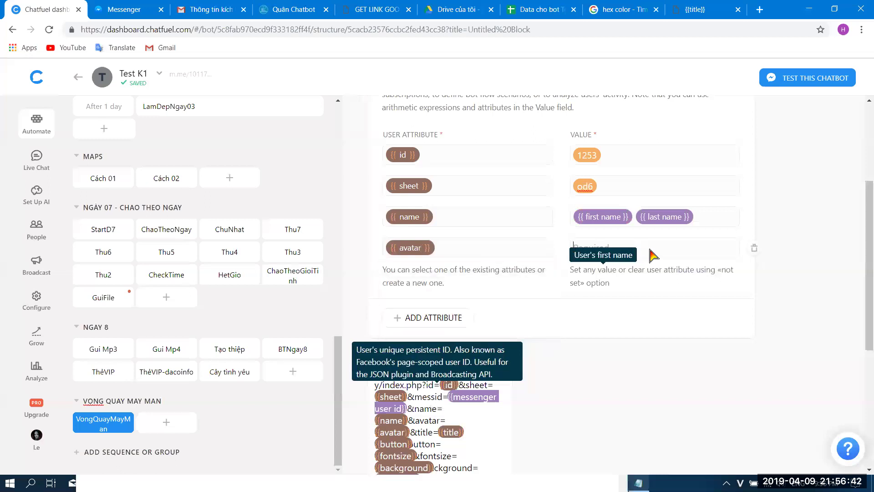
type("{{")
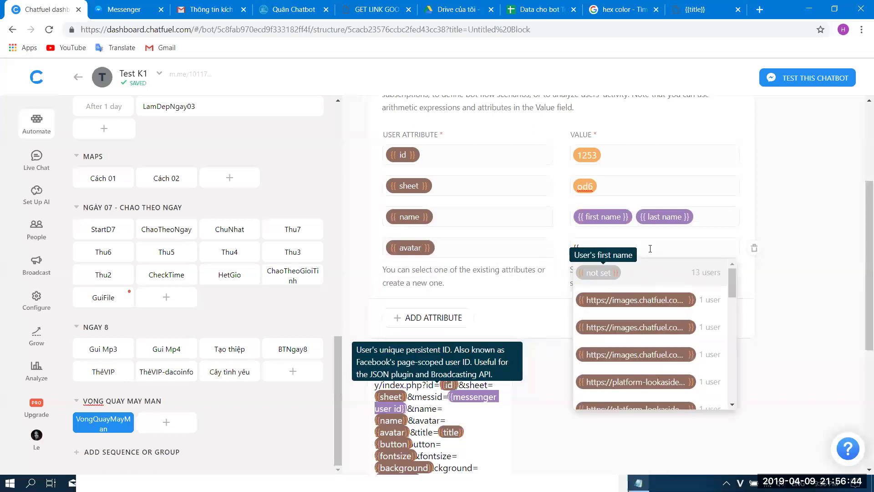
type("a")
type("rod")
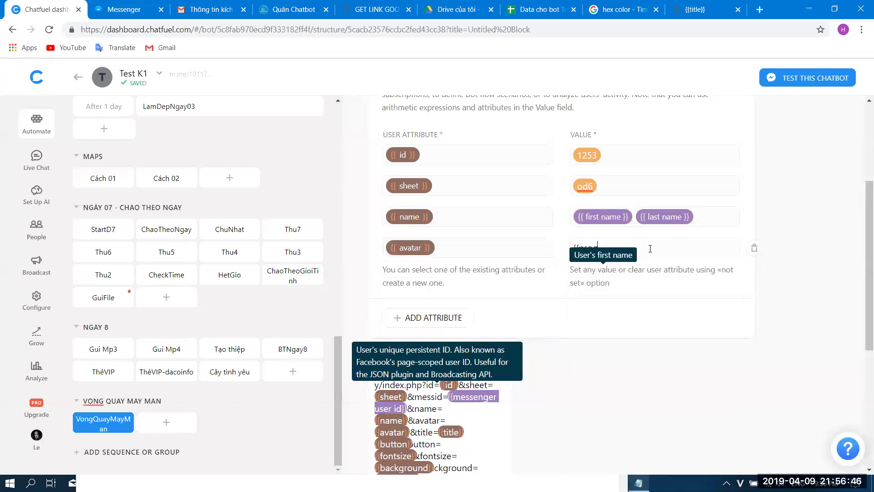
type("file")
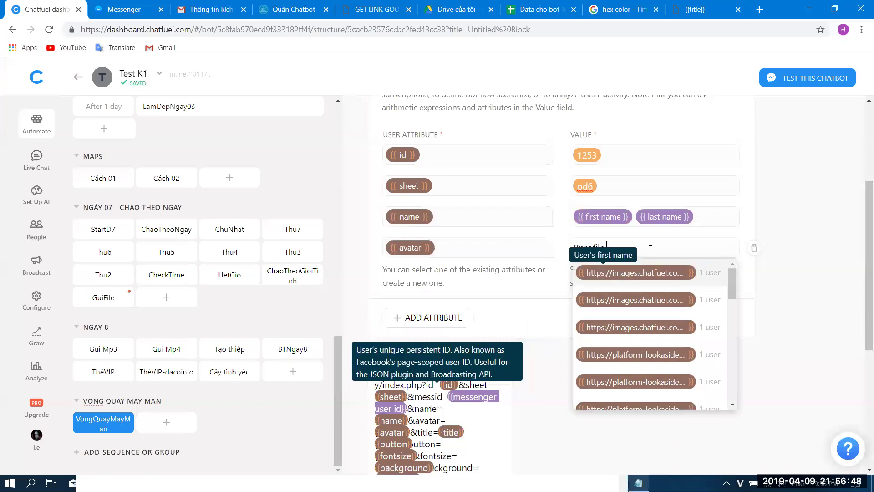
type(" pic")
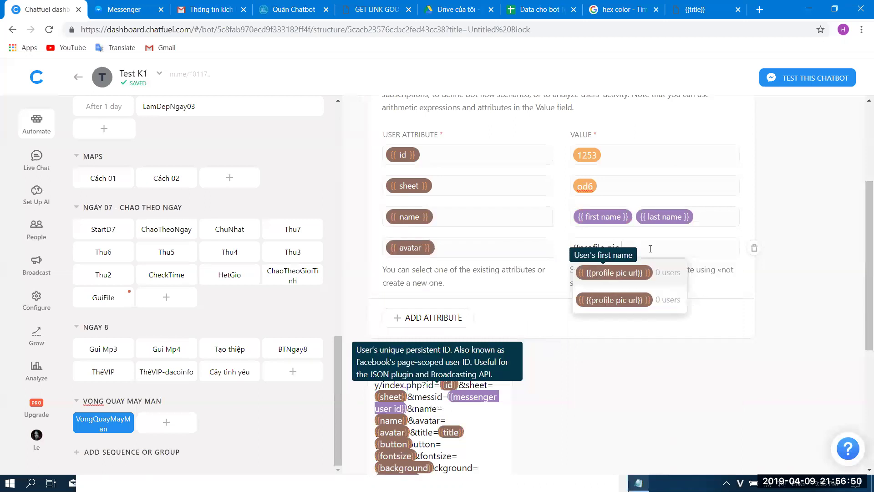
type(" url}}")
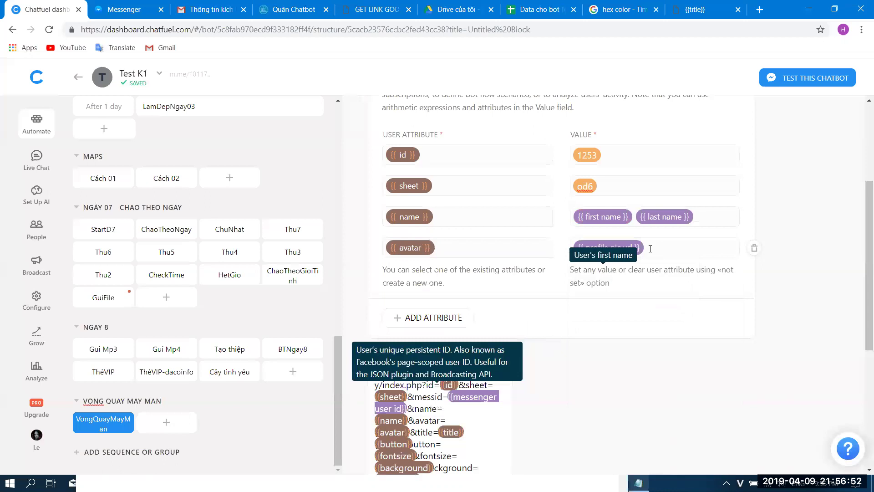
scroll(651, 251, "down", 3)
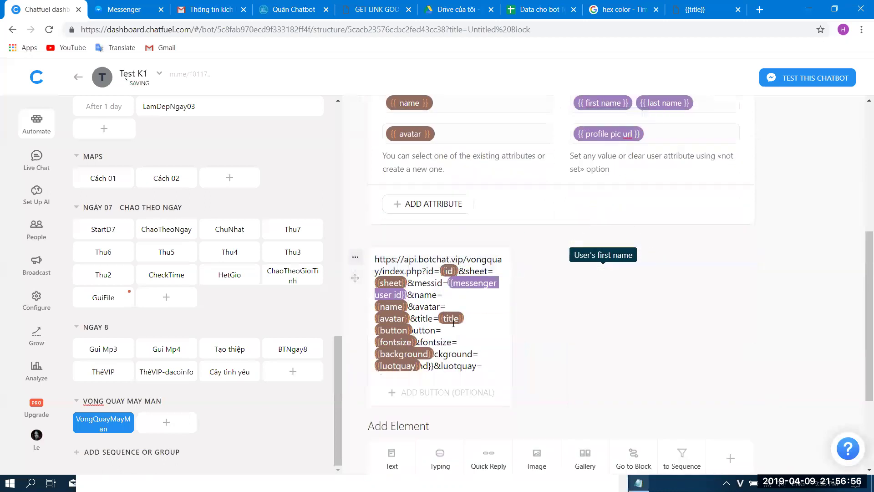
- Add a title attribute with the value 'Vòng quay may mắn'
left_click(416, 204)
type("t")
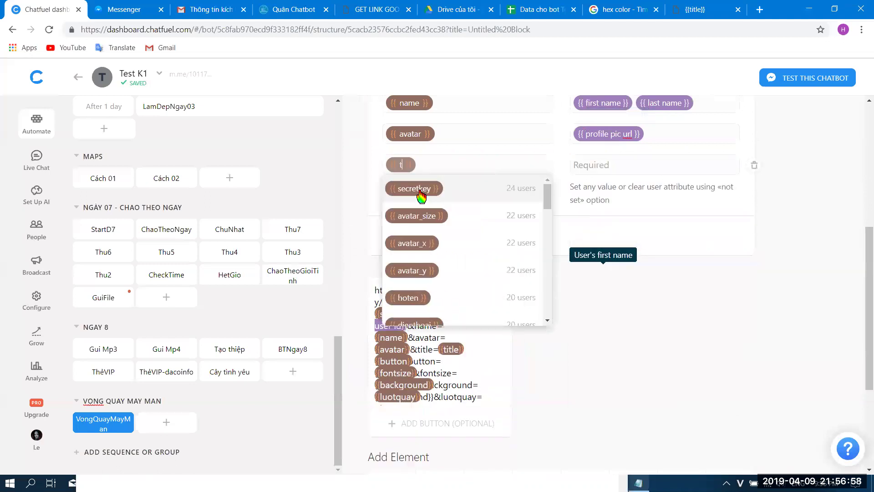
type("itle")
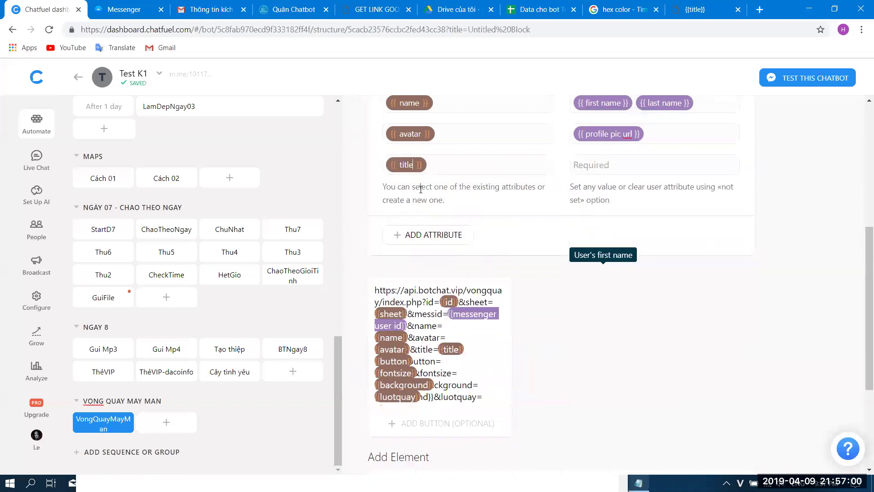
left_click(665, 166)
type("Vòng quay may mắn")
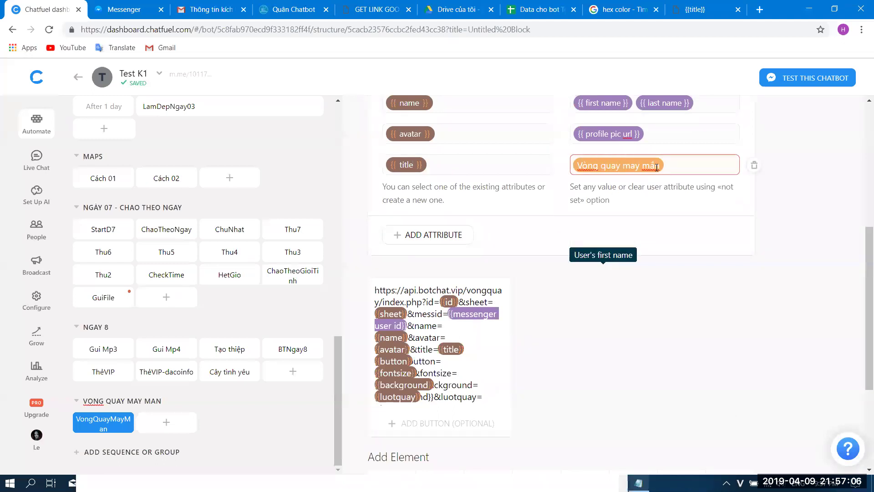
left_click(399, 362)
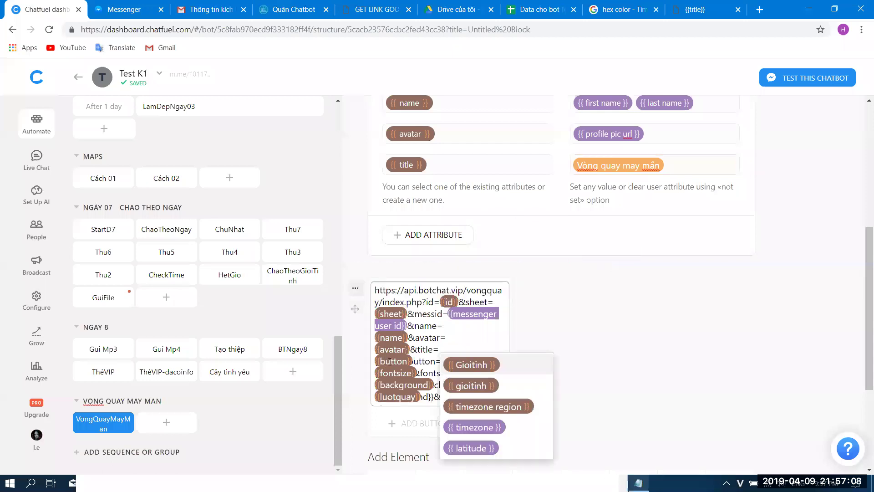
left_click(585, 302)
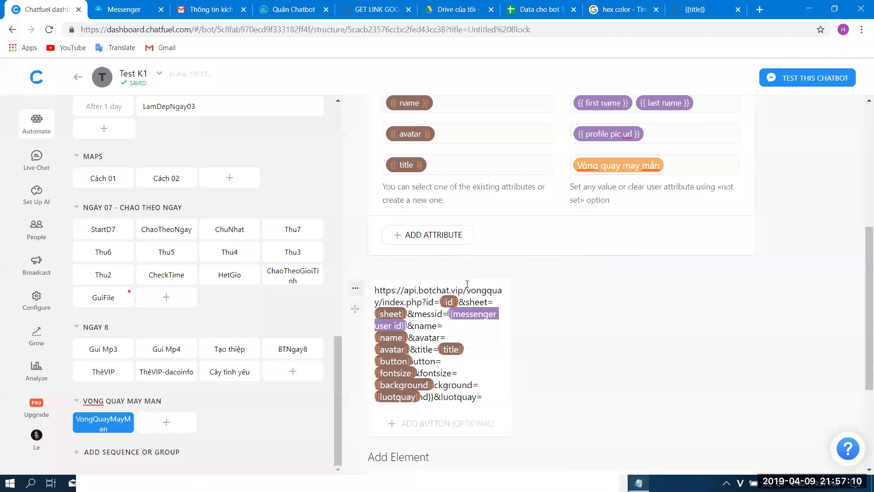
- Add a button attribute with the value 'Quay nhé'
left_click(428, 234)
type("button")
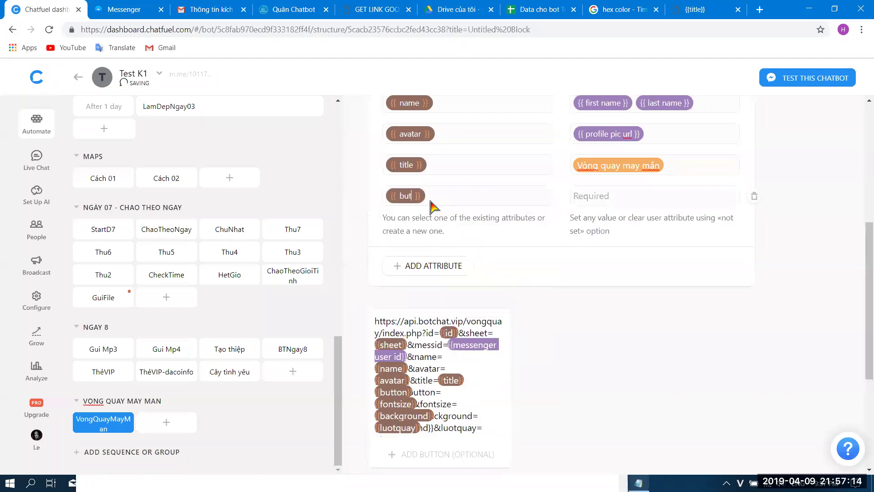
left_click(586, 199)
type("Quay na")
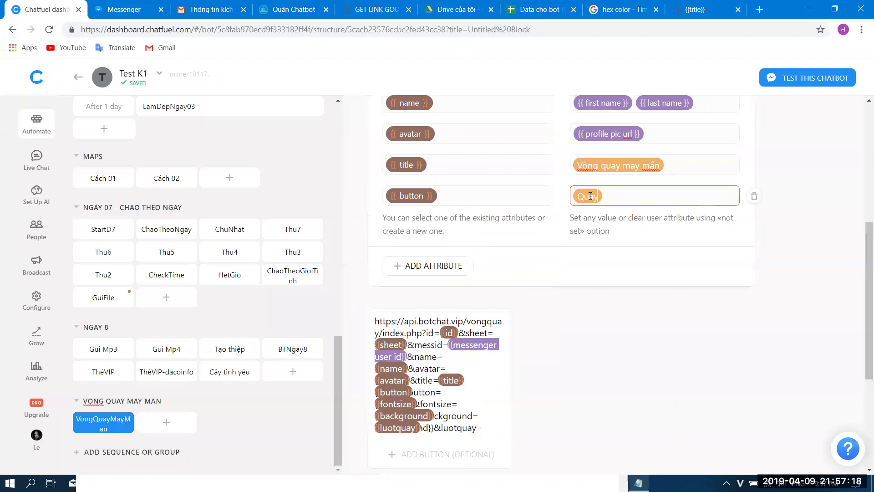
key("BackSpace")
key("BackSpace")
type("nhe")
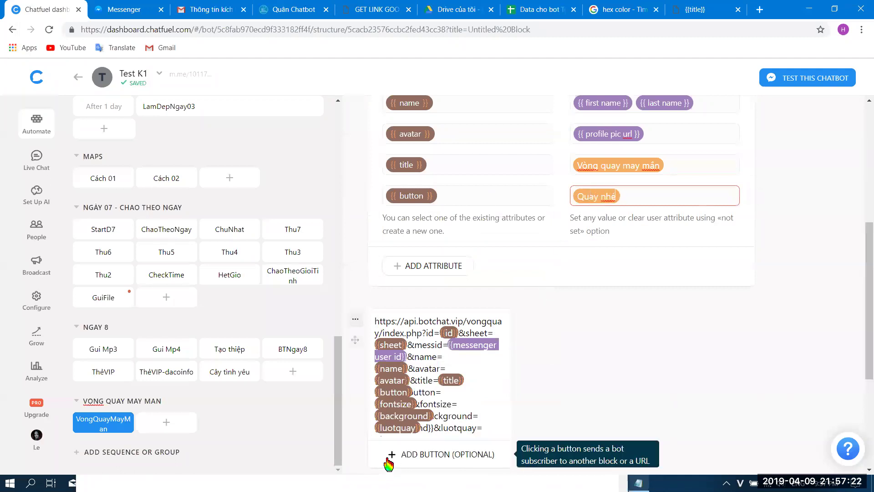
- Add a fontsize attribute with the value 12
left_click(422, 264)
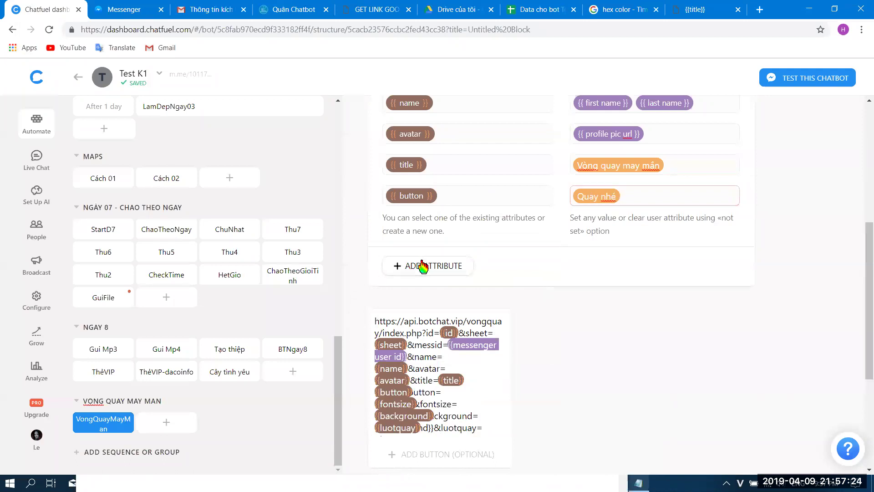
type("fontsize")
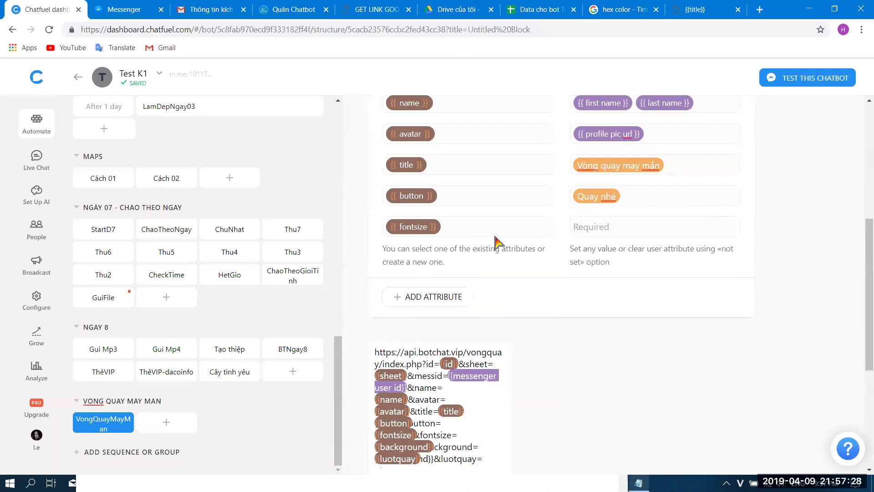
left_click(593, 233)
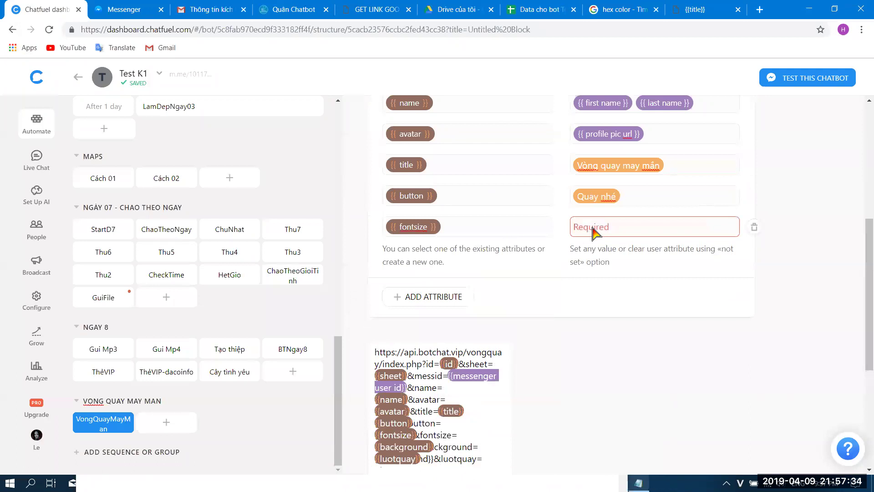
type("1")
left_click(593, 299)
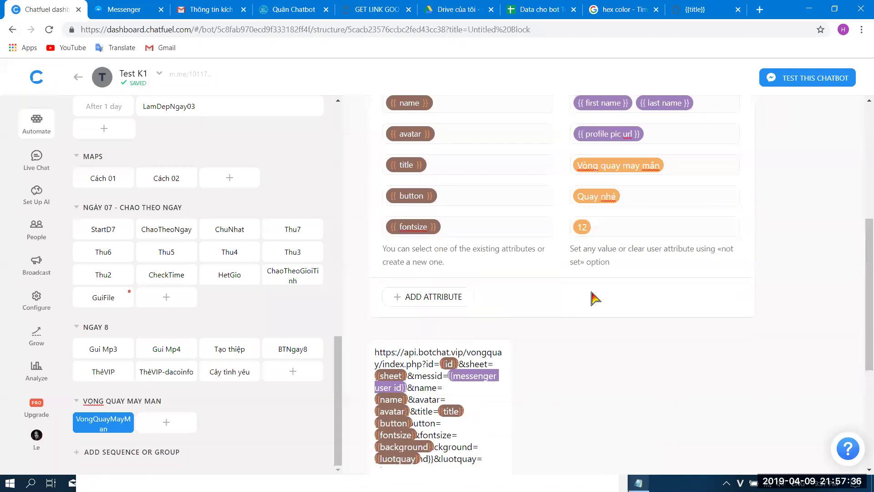
scroll(592, 273, "down", 1)
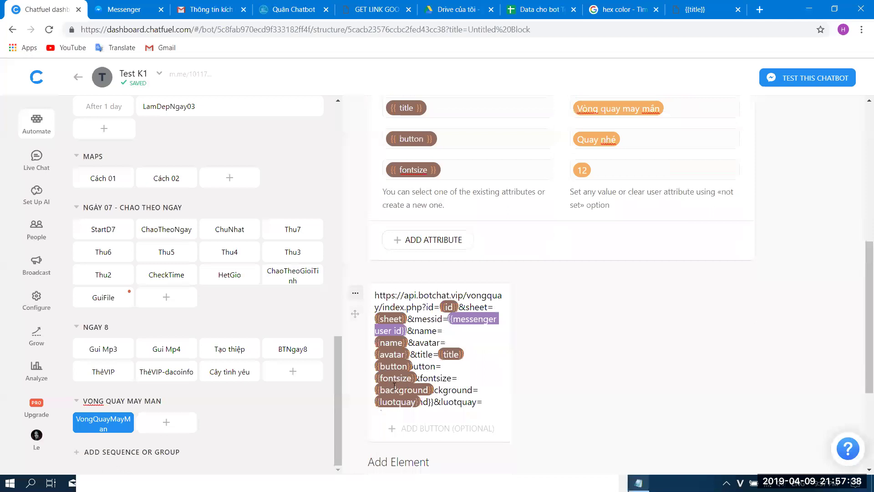
- Add empty background and luotquay attribute rows, taking the background name from the wheel URL
left_click(426, 390)
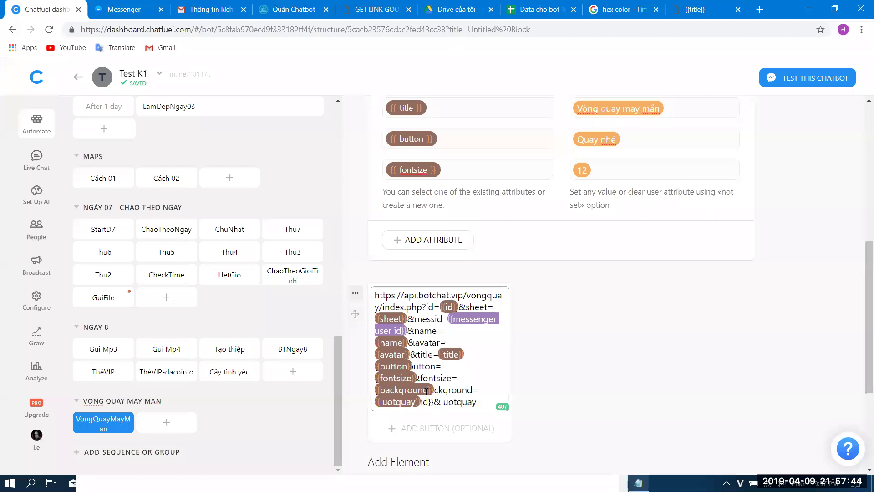
left_click(424, 366)
double_click(453, 390)
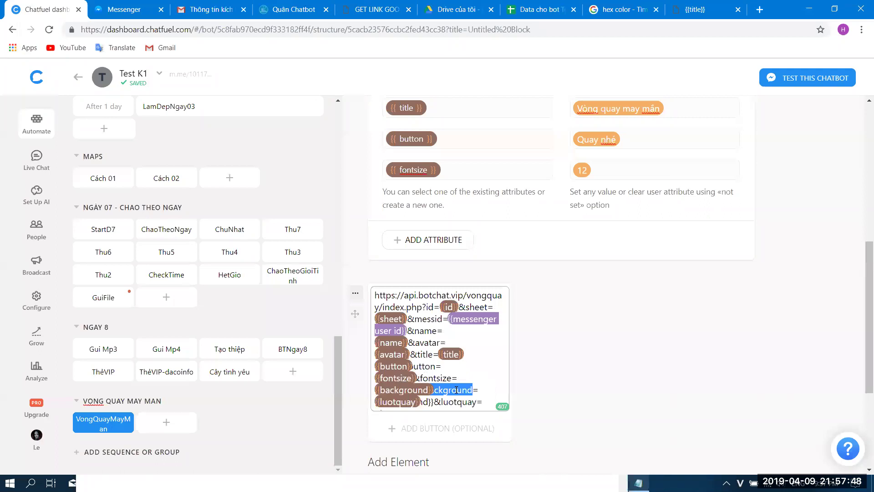
left_click(431, 239)
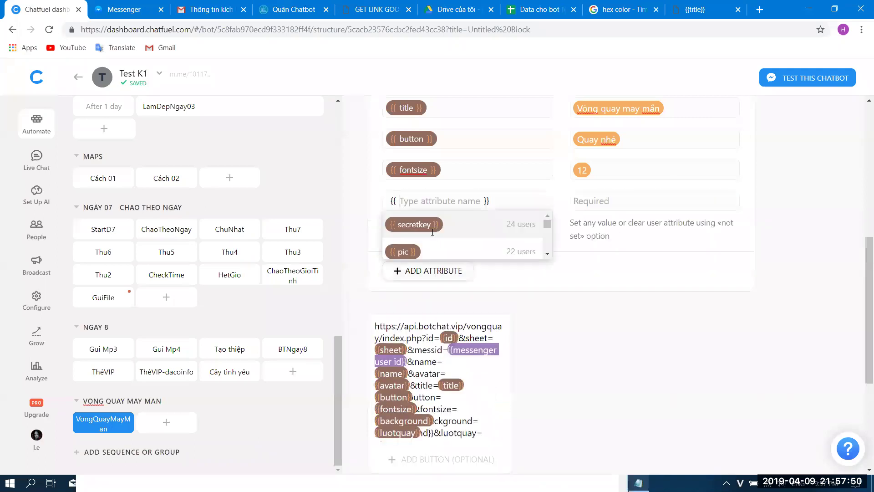
type("background")
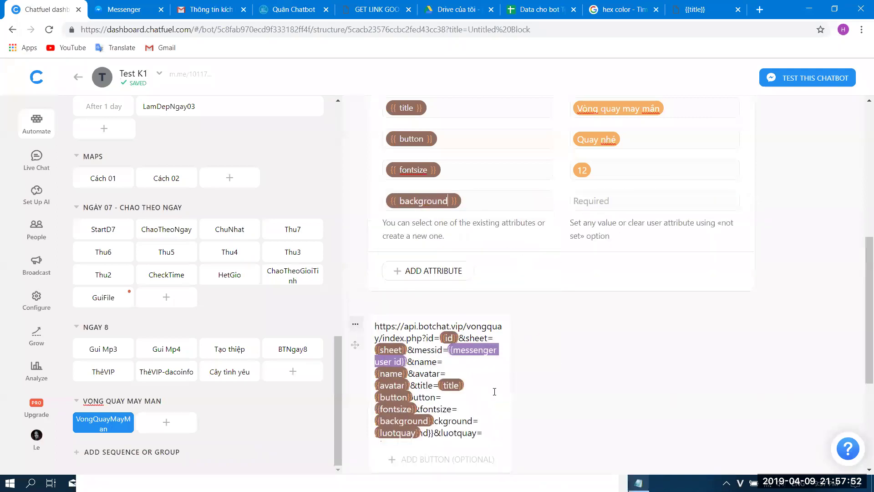
left_click(448, 273)
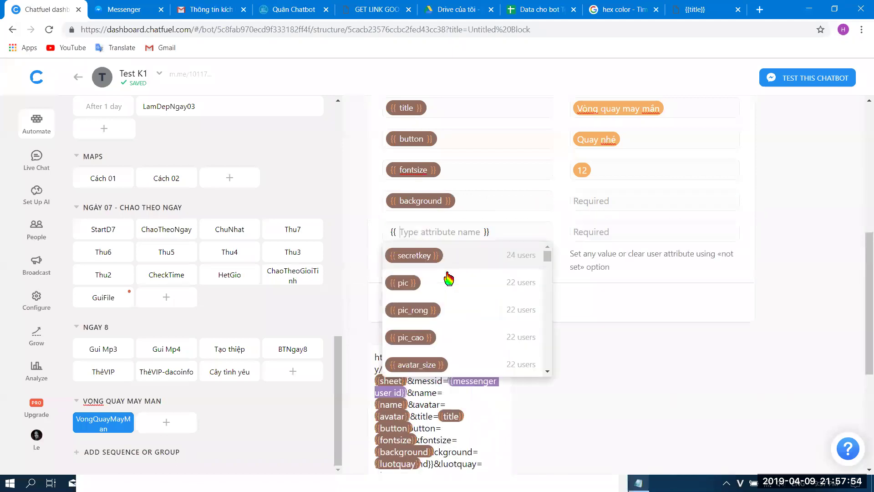
type("luo")
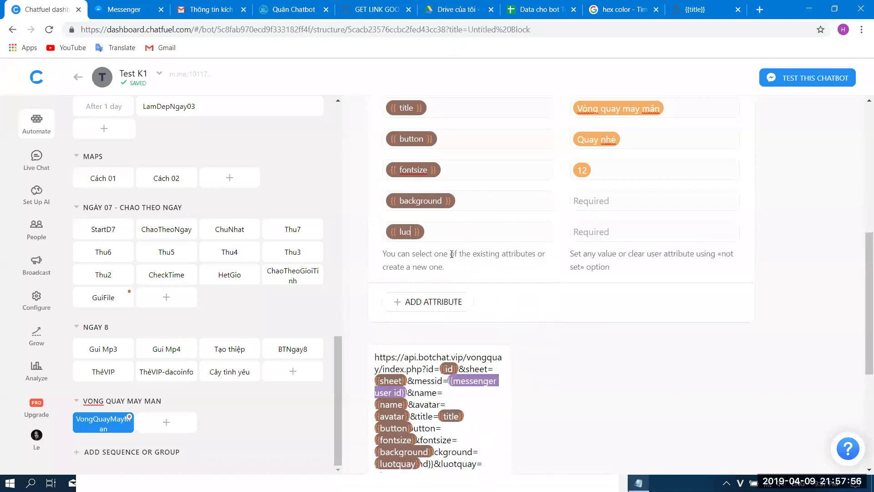
type("tquay")
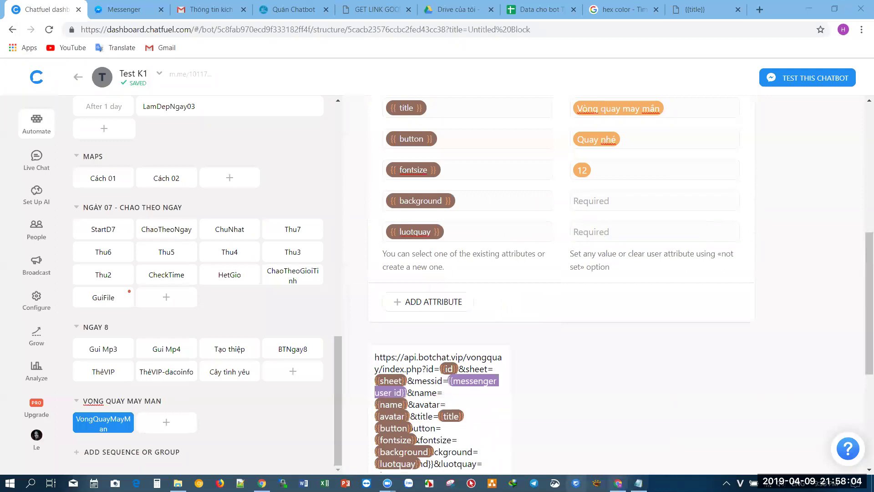
- Open the Spin block's m.me link, skim the Drive setup guide PDF, and go to the Quân Chatbot chat
left_click(257, 477)
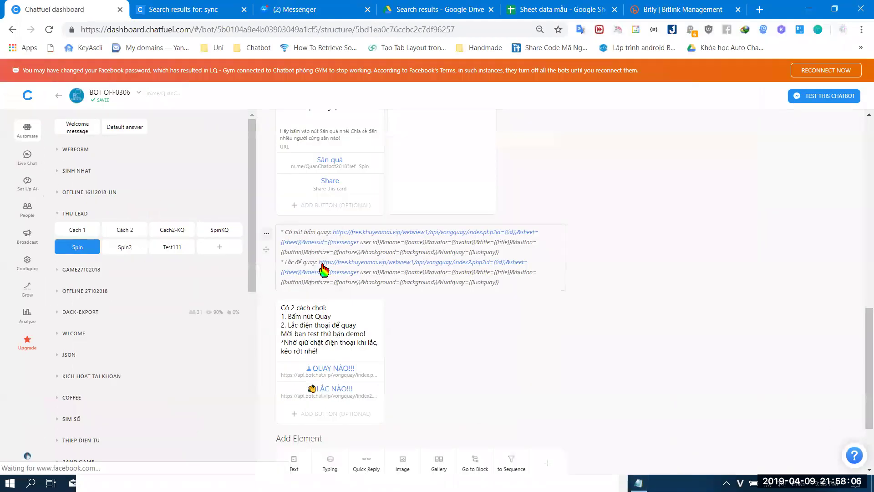
scroll(325, 269, "up", 15)
left_click(368, 133)
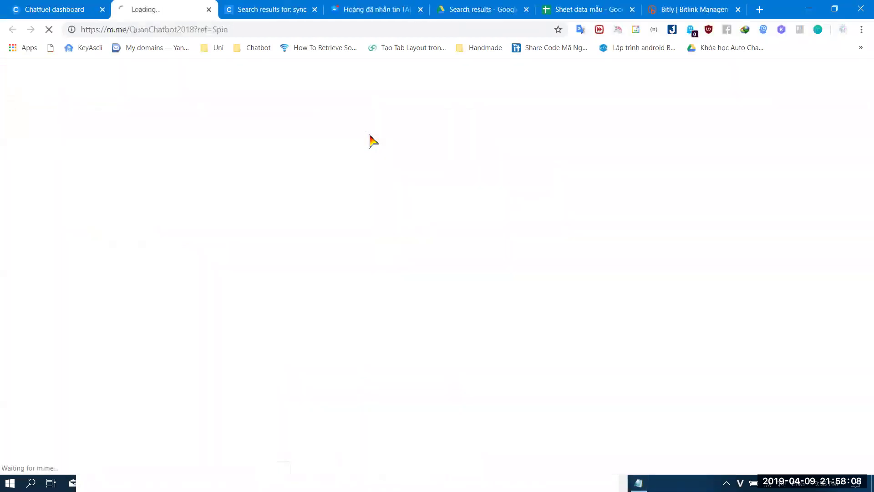
left_click(480, 9)
scroll(482, 360, "down", 10)
scroll(482, 360, "up", 15)
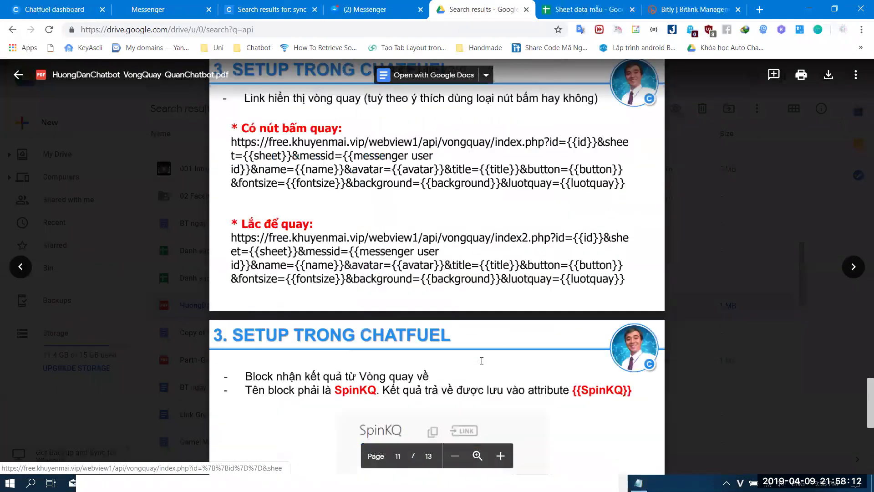
scroll(482, 360, "up", 2)
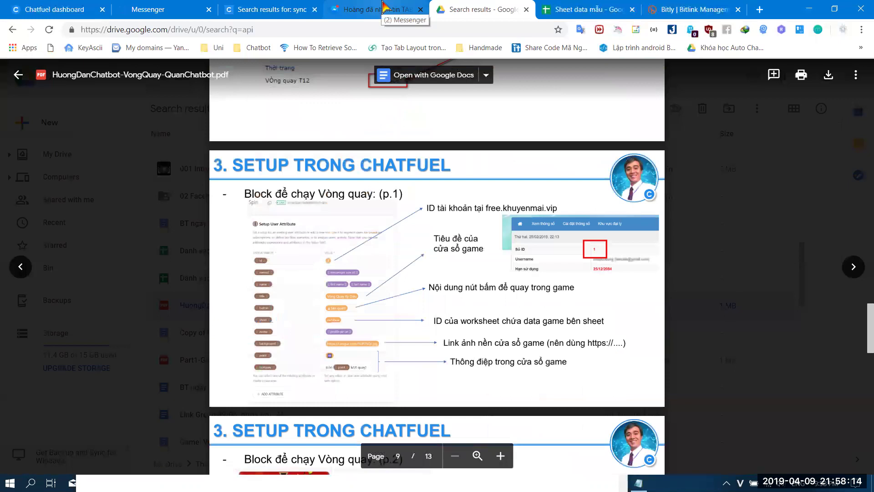
left_click(381, 6)
left_click(145, 9)
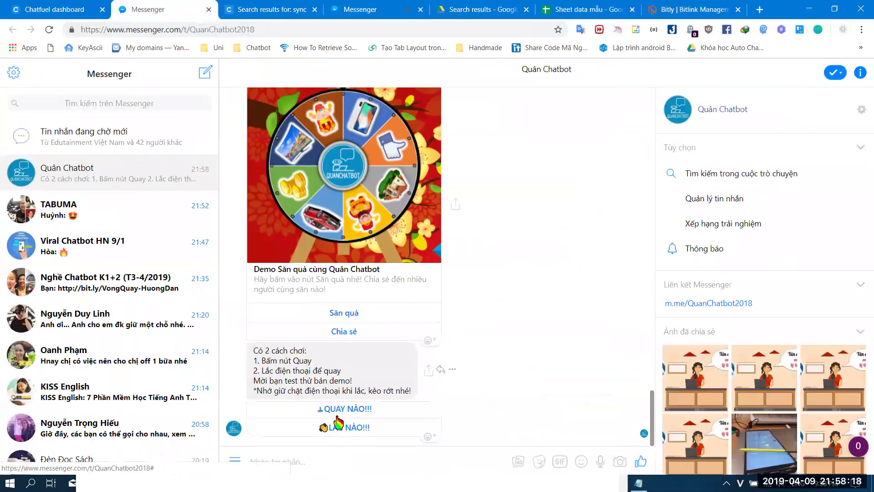
- Launch the spin-wheel game from QUAY NÀO!!! and select the player's name in its header
left_click(345, 409)
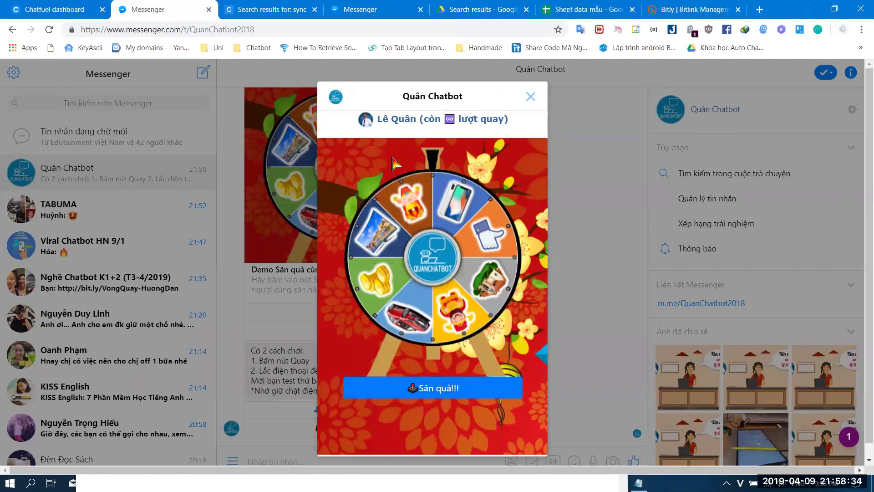
left_click_drag(383, 117, 414, 118)
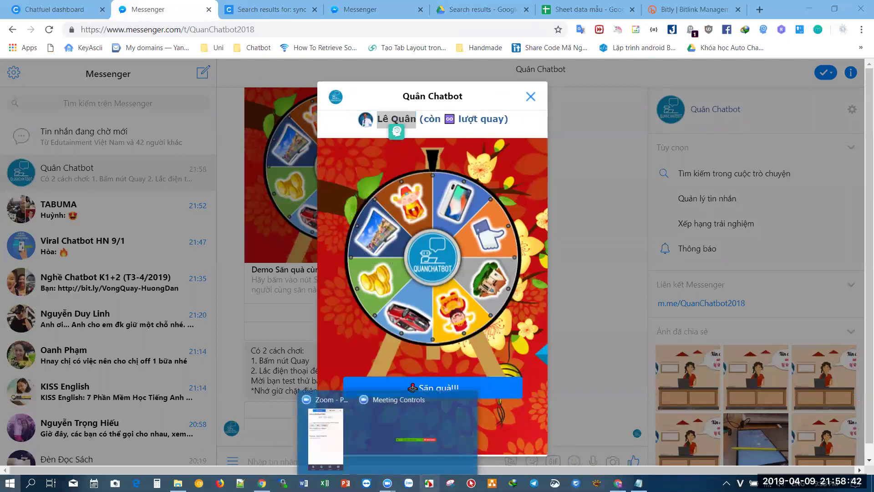
key("super")
left_click(617, 439)
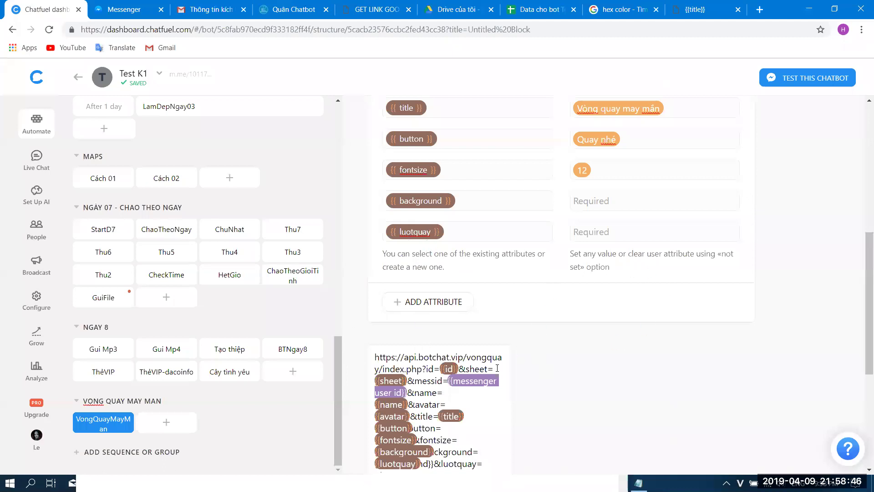
key("super")
left_click(255, 437)
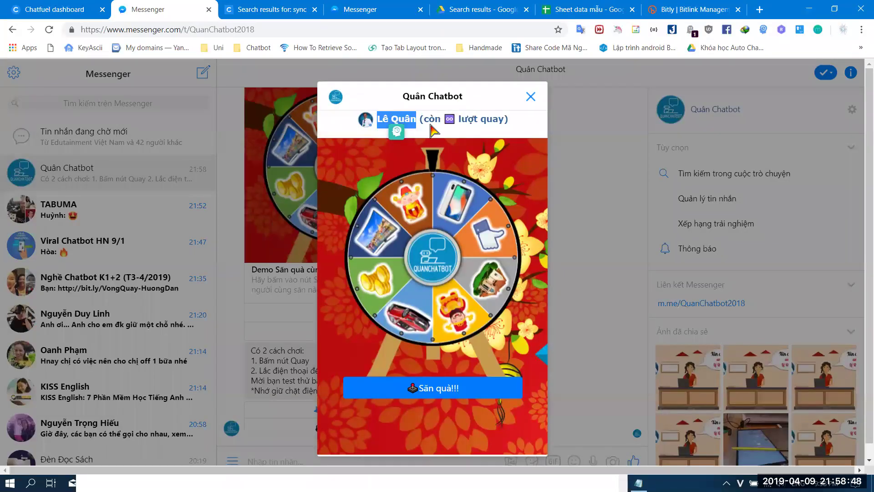
- Reselect the player's name and the remaining-spins text in the game header
left_click(422, 114)
left_click_drag(421, 119, 510, 126)
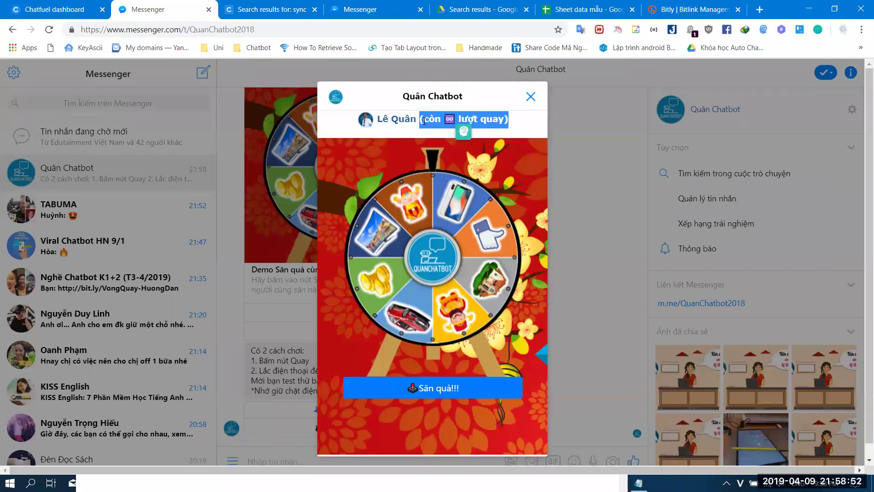
left_click(394, 119)
left_click_drag(378, 122, 417, 121)
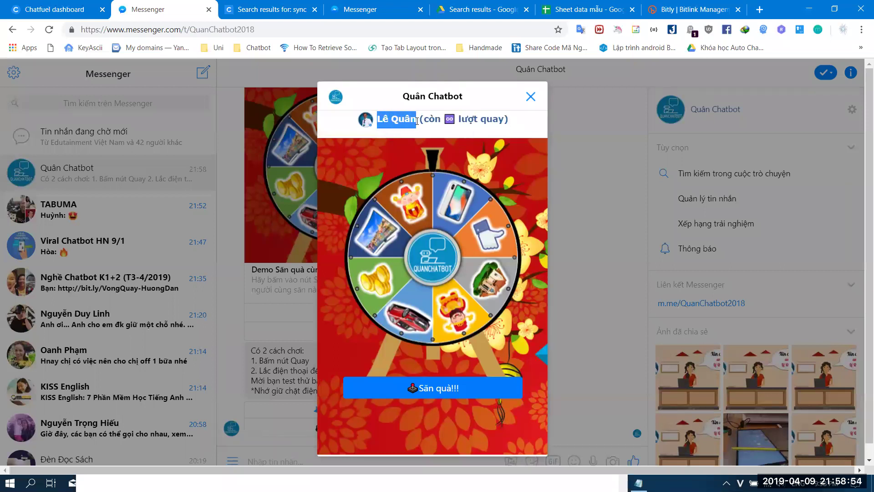
left_click(423, 119)
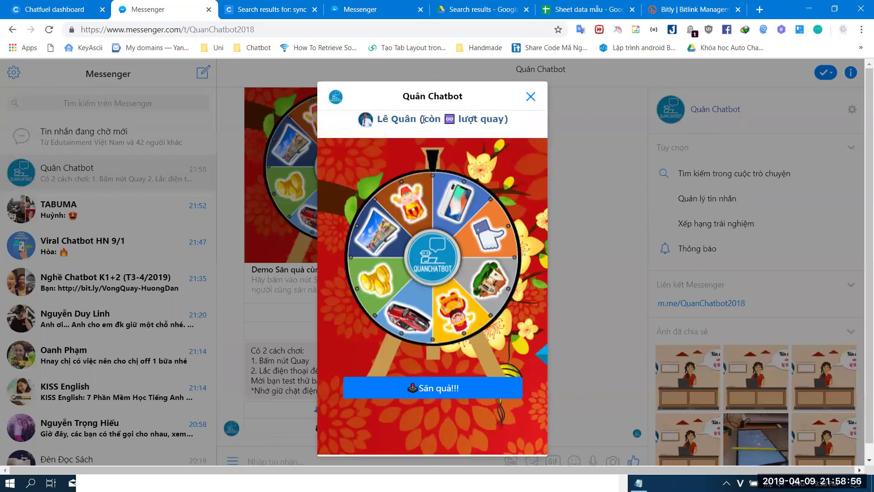
left_click_drag(420, 119, 377, 120)
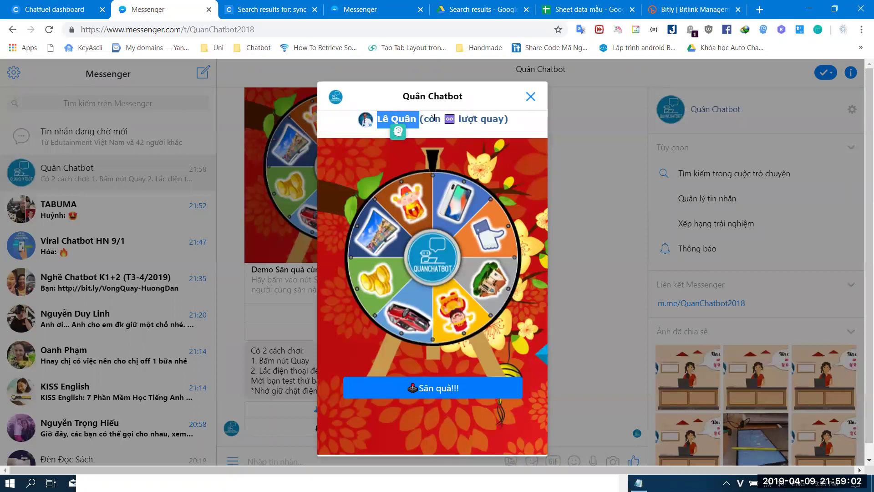
left_click(423, 120)
left_click_drag(421, 120, 514, 126)
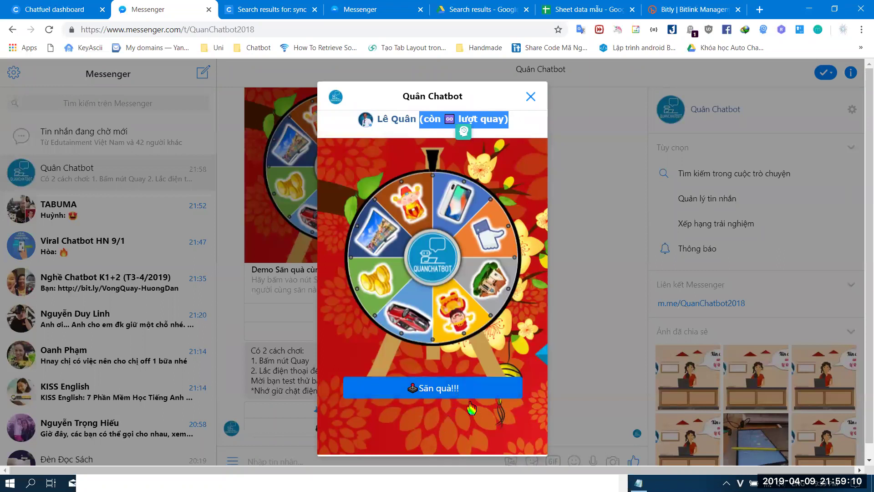
key("super")
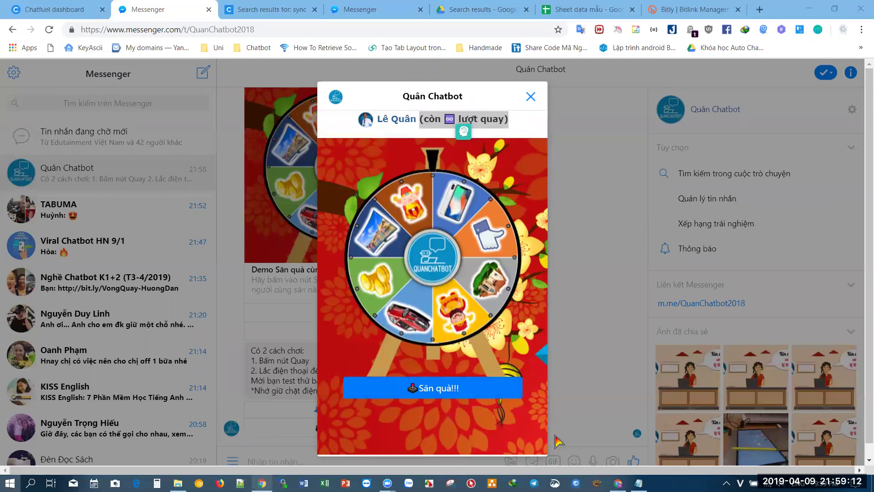
- Go to imgur.com and upload the suutapmoi.png shoe photo as a new post
left_click(619, 440)
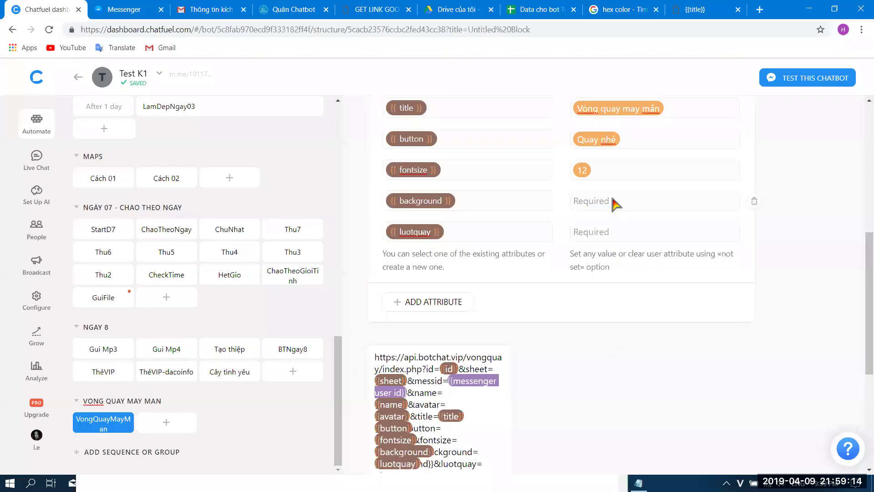
left_click(697, 9)
left_click(433, 33)
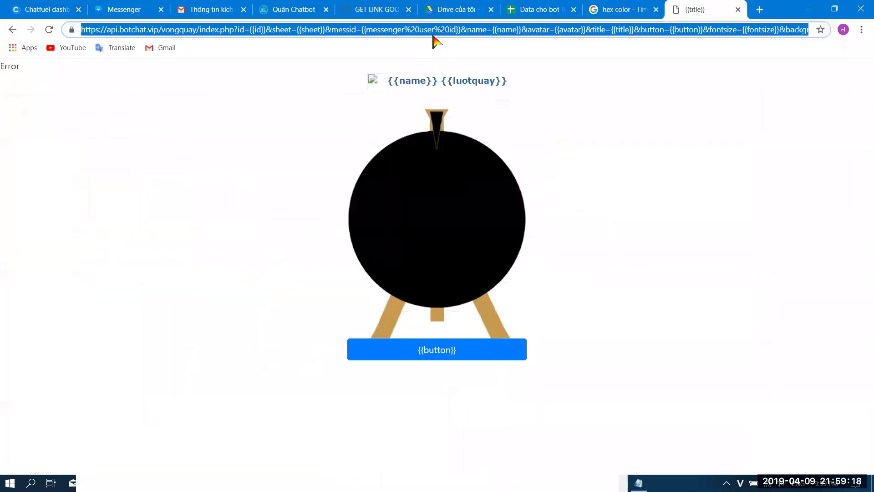
type("imgur.com")
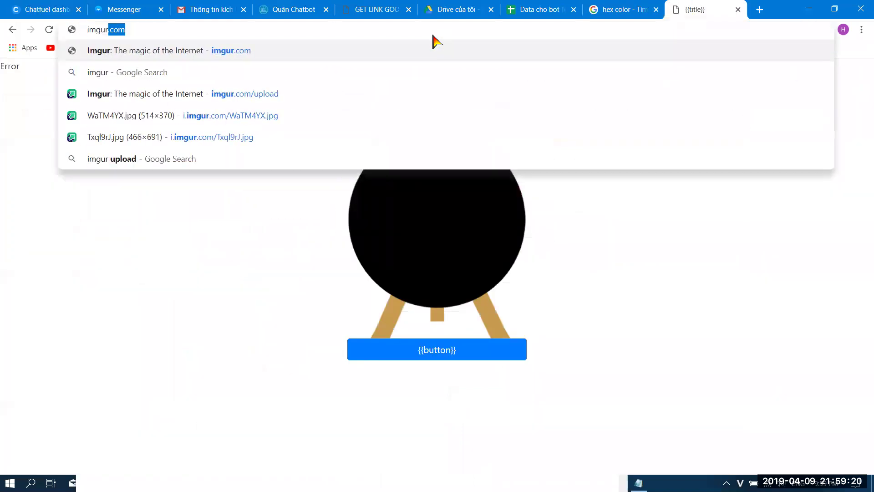
key("Return")
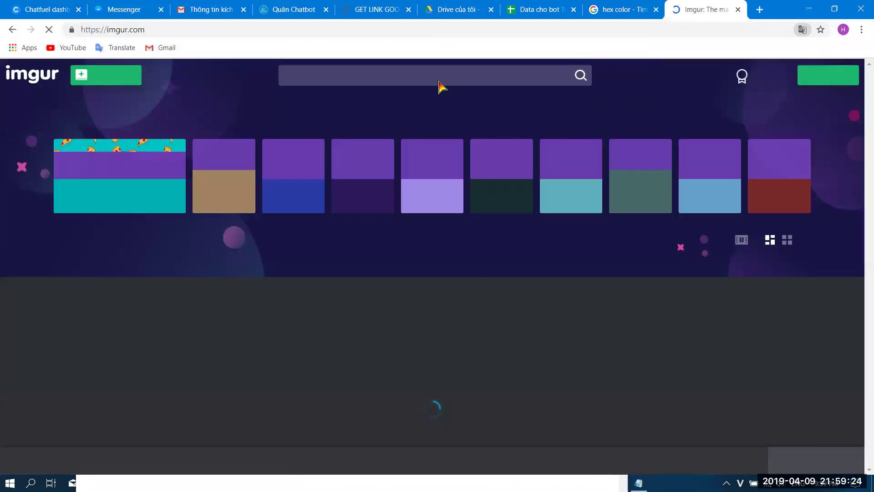
left_click(91, 86)
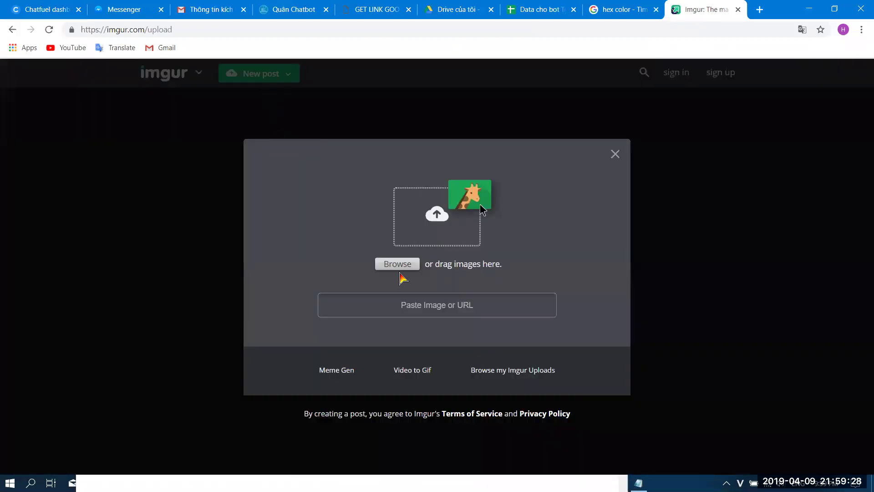
left_click(403, 273)
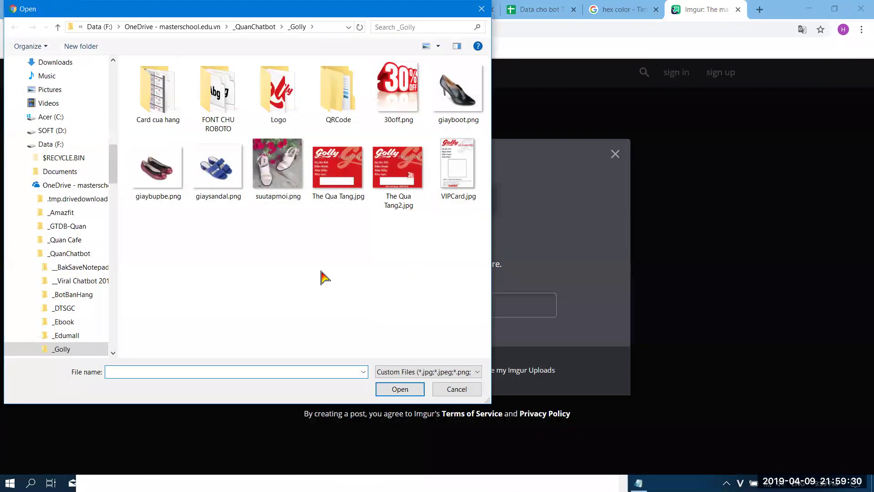
double_click(278, 173)
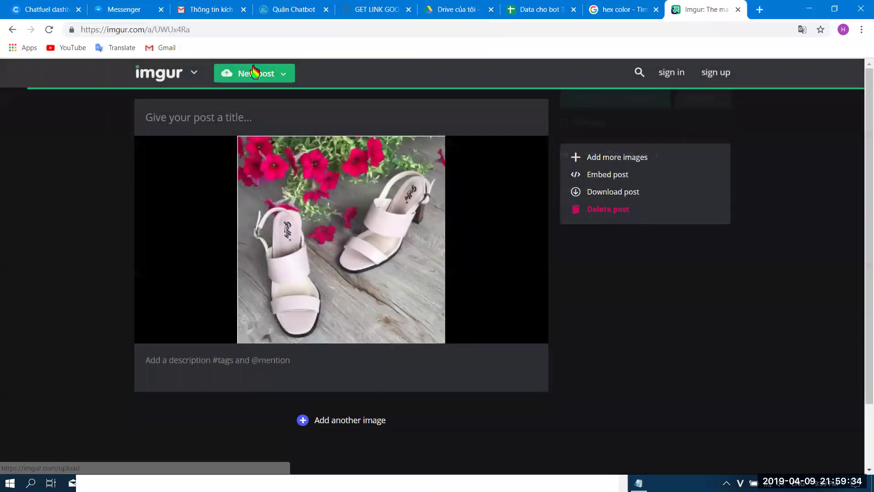
- Start another Imgur post and upload the Women's Day greeting image from the _QuanChatbot folder
left_click(252, 74)
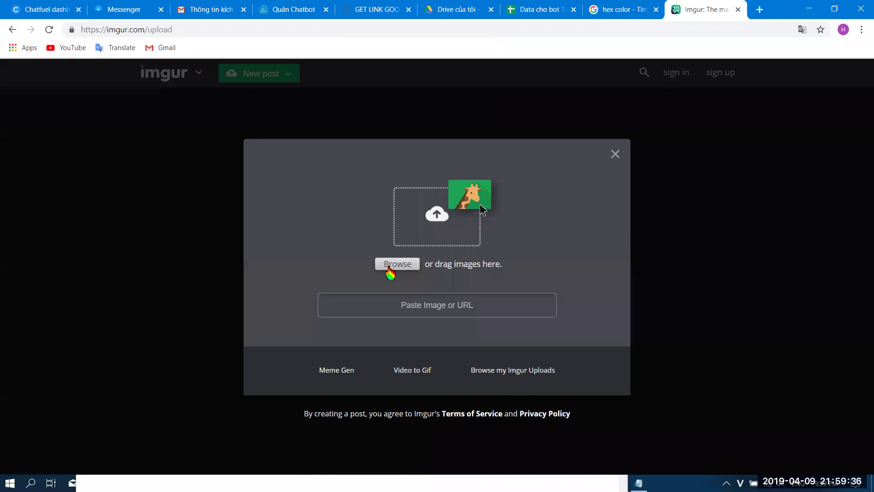
left_click(392, 271)
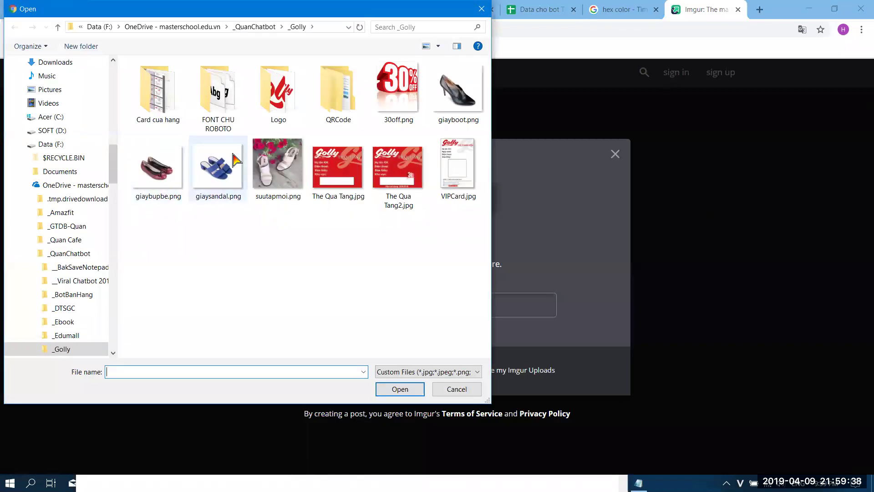
left_click_drag(111, 186, 112, 210)
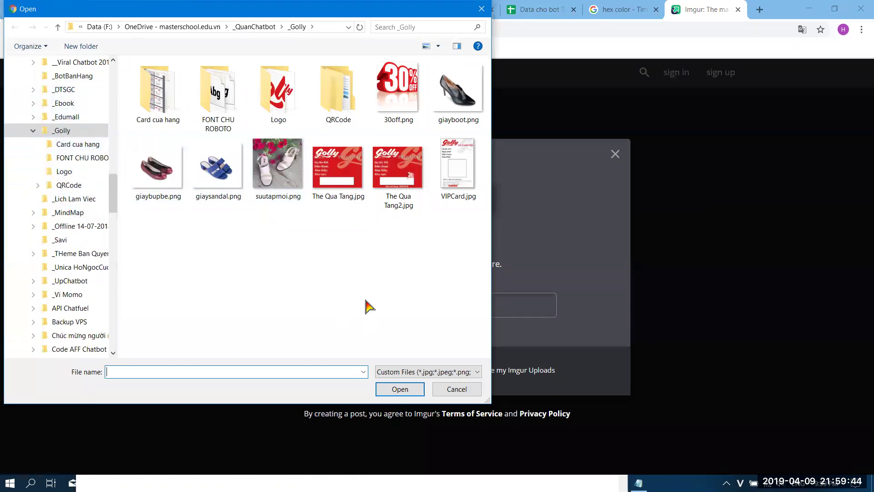
left_click(455, 395)
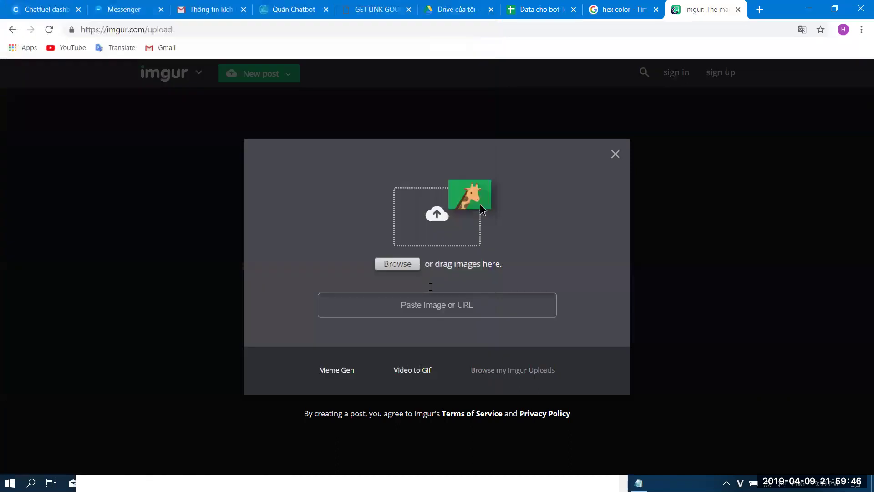
left_click(396, 264)
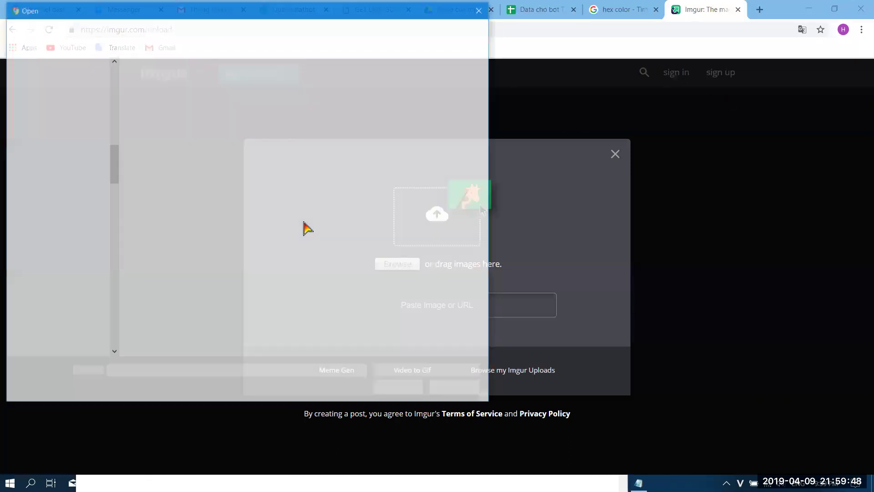
left_click(61, 254)
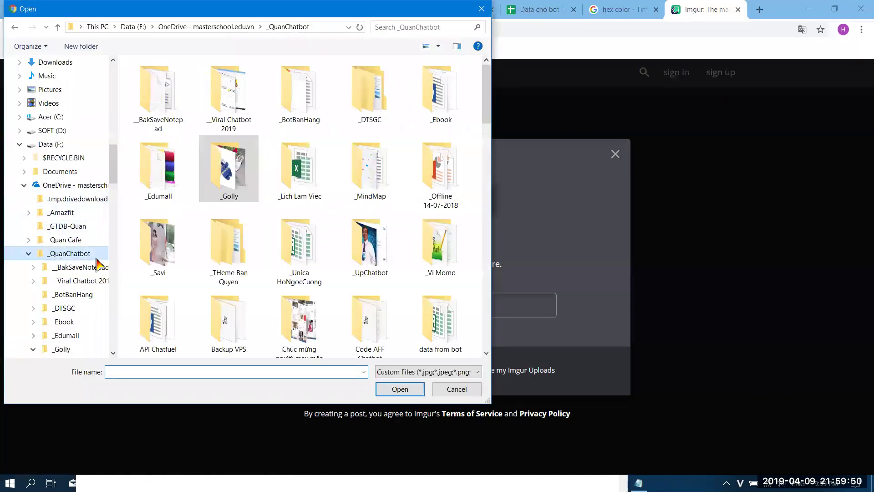
scroll(487, 187, "down", 5)
mouse_move(487, 186)
left_mouse_down()
mouse_move(471, 348)
mouse_move(489, 196)
left_mouse_up()
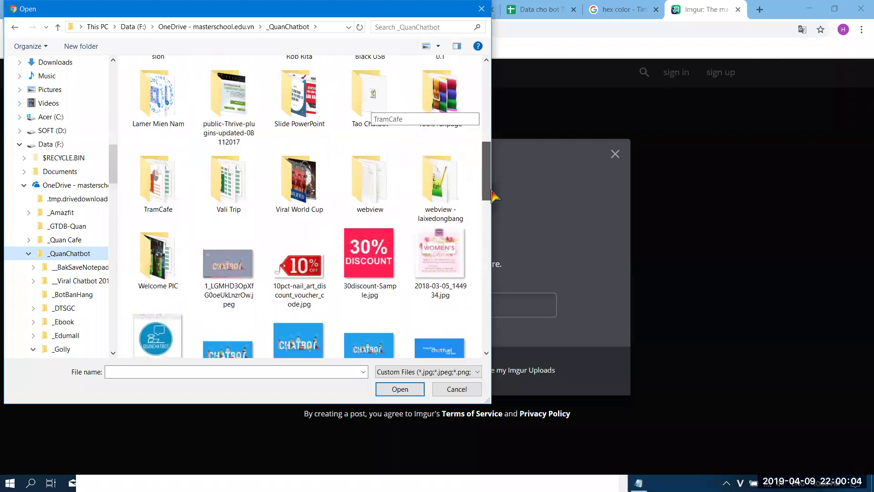
double_click(448, 251)
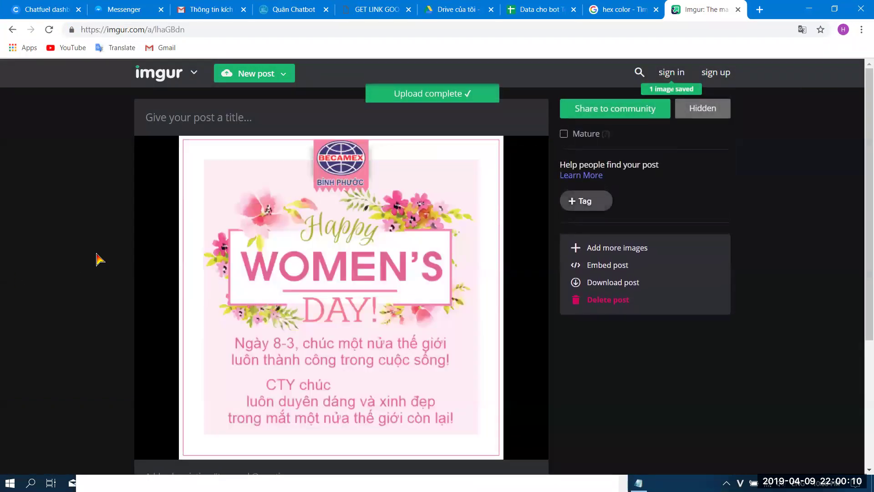
mouse_move(382, 251)
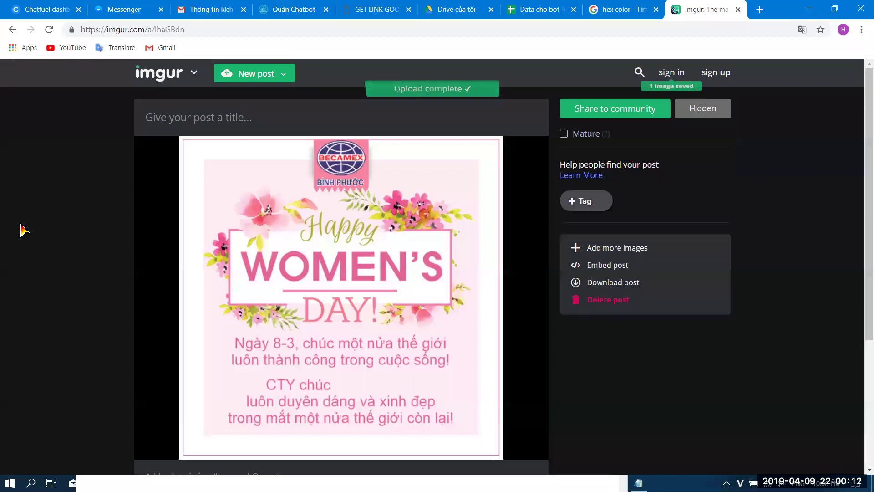
right_click(329, 283)
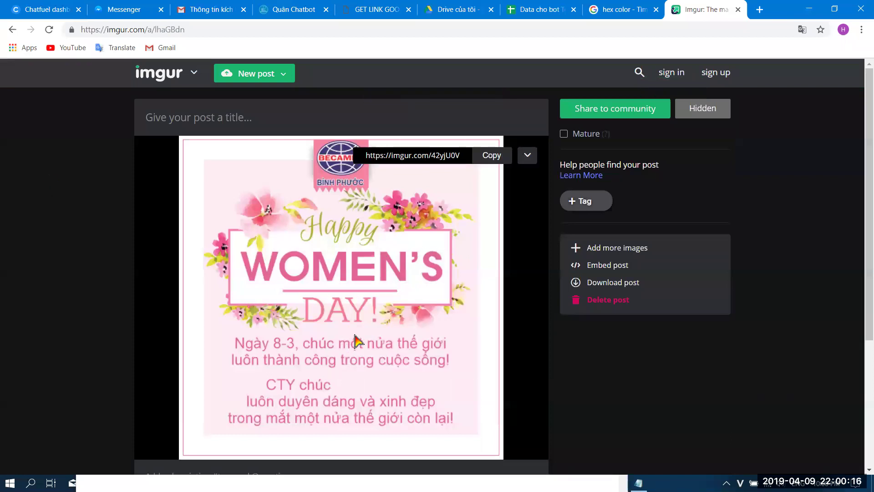
right_click(337, 308)
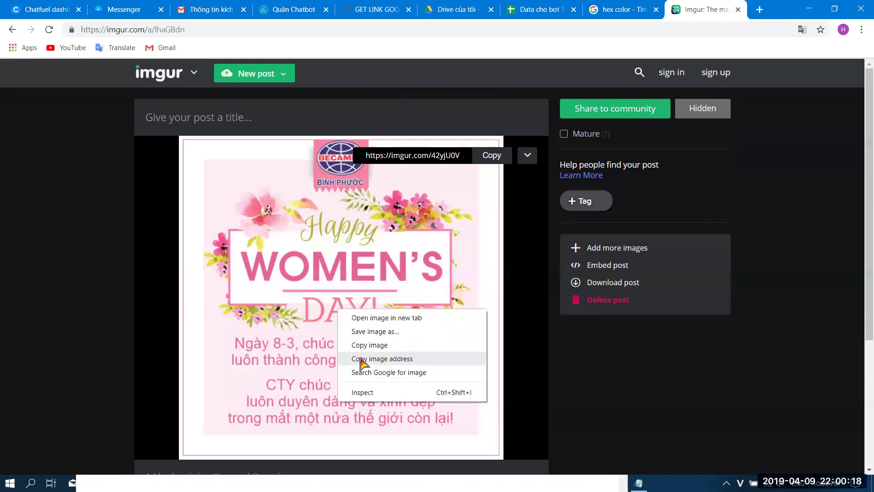
right_click(341, 283)
right_click(340, 273)
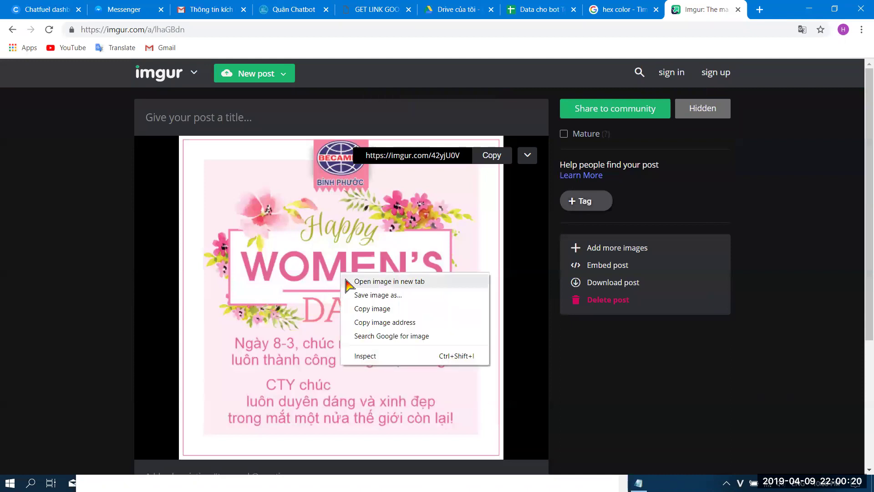
left_click(406, 283)
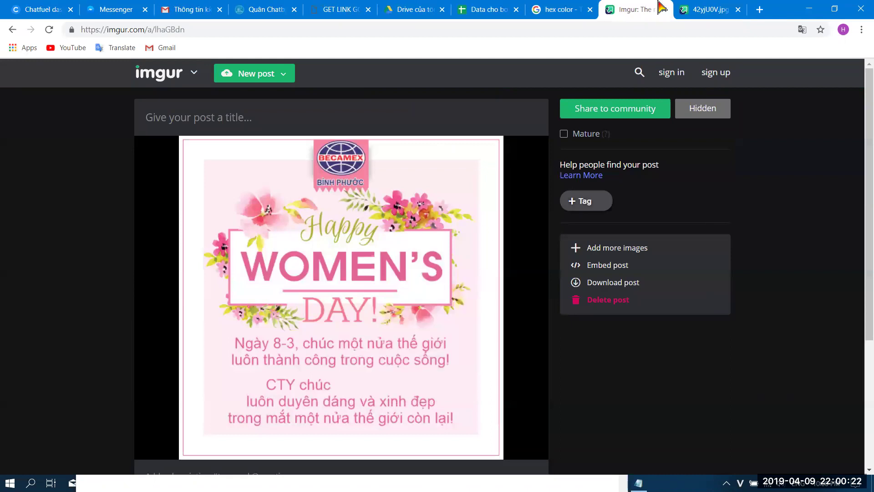
left_click(697, 9)
left_click(203, 32)
left_click_drag(195, 32, 43, 51)
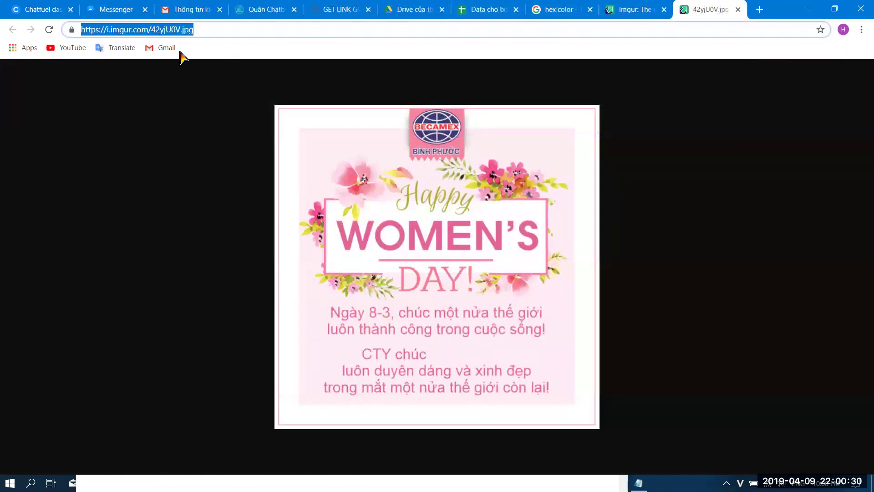
left_click_drag(206, 33, 48, 33)
- Compare the post's share link with the direct .jpg address and select the share link
left_click(633, 9)
mouse_move(371, 156)
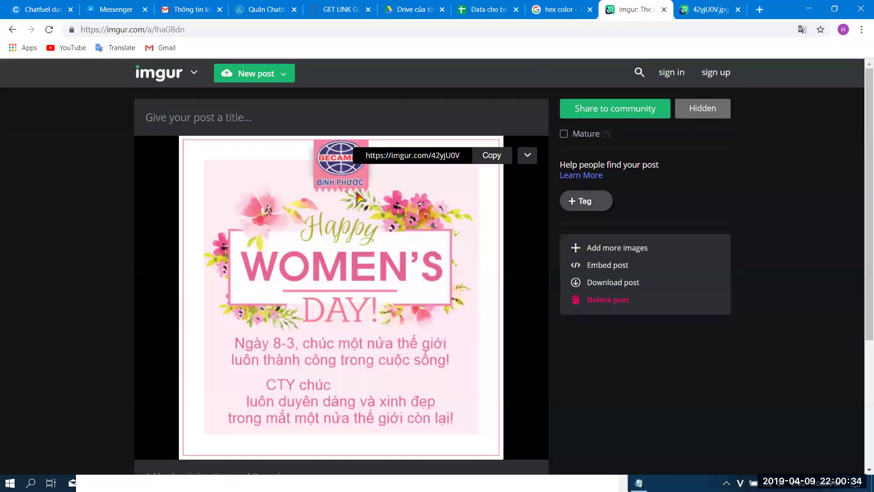
left_click(424, 155)
left_click(423, 155)
left_click(687, 14)
left_click(204, 30)
double_click(204, 30)
left_click(610, 10)
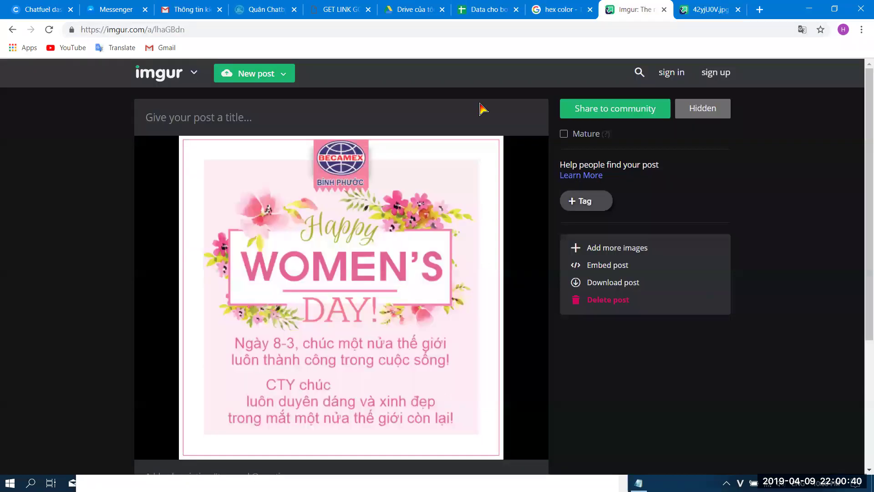
mouse_move(442, 173)
left_click(457, 155)
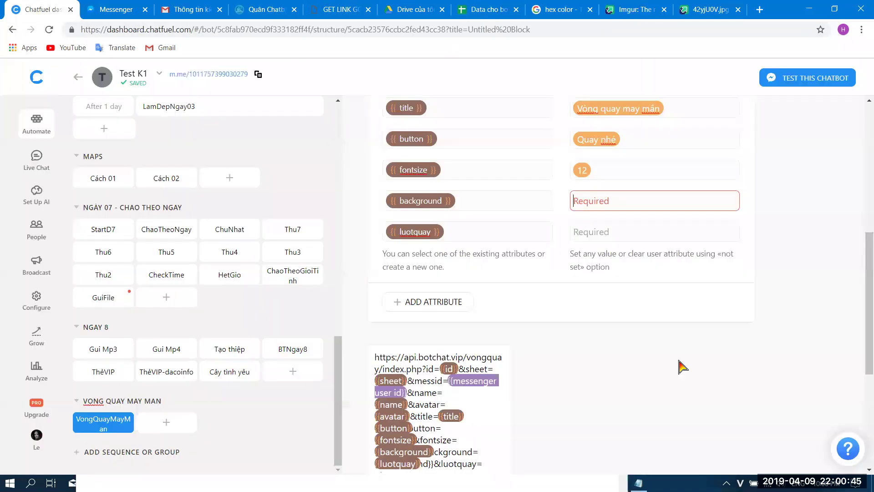
left_click(43, 10)
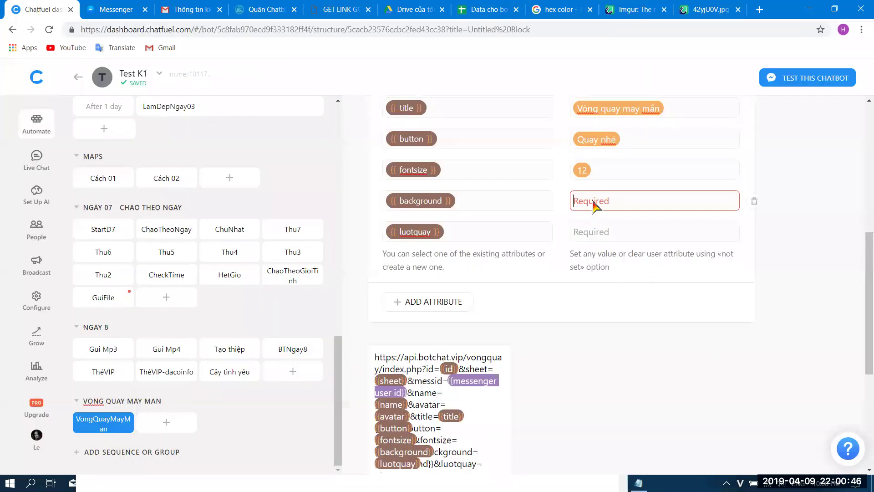
key("ctrl+v")
left_click(603, 233)
type("nd")
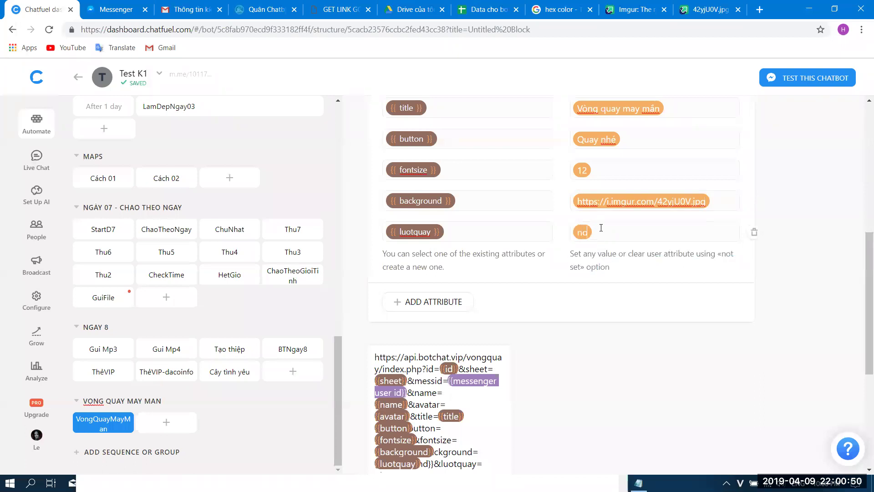
key("BackSpace")
key("BackSpace")
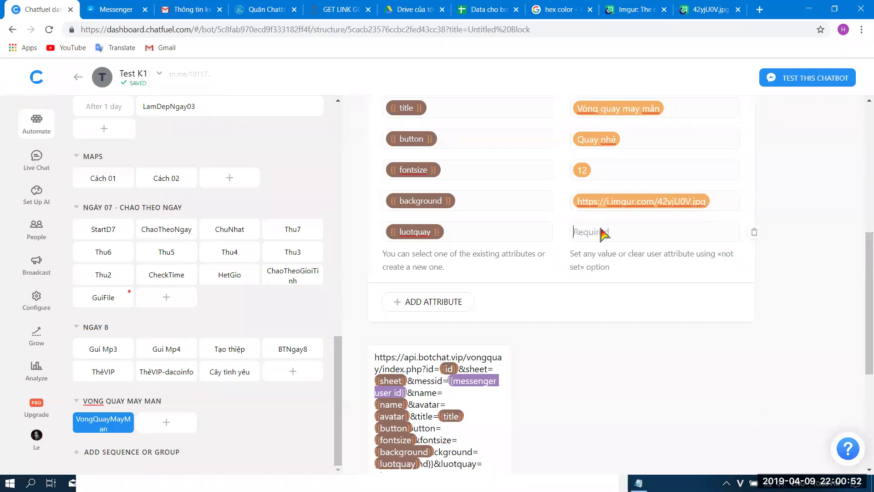
type("chỗ này")
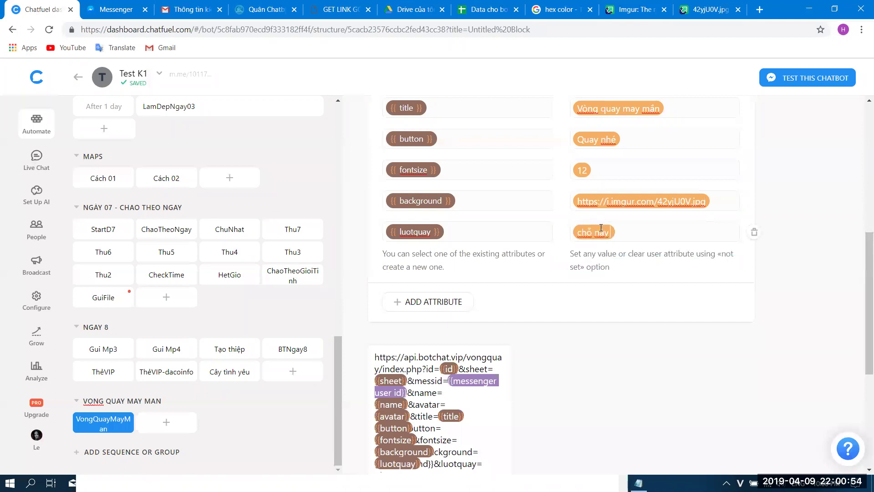
type(" là lưu")
type("quay")
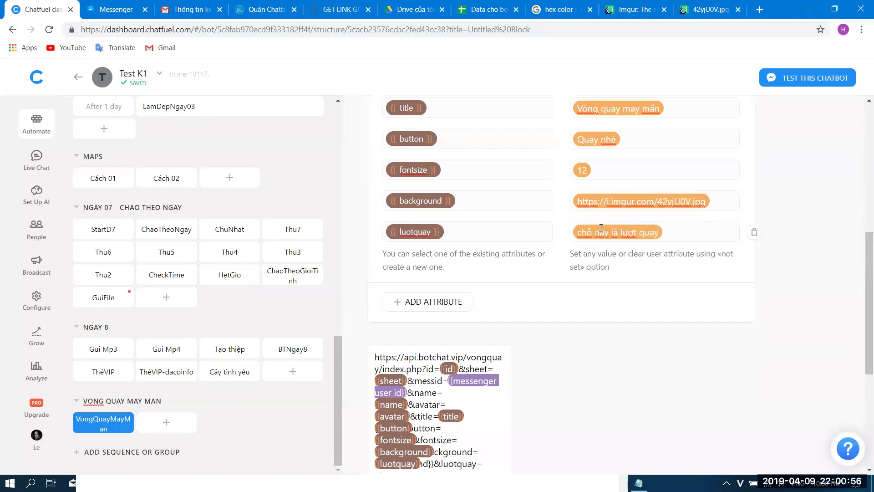
scroll(600, 252, "down", 5)
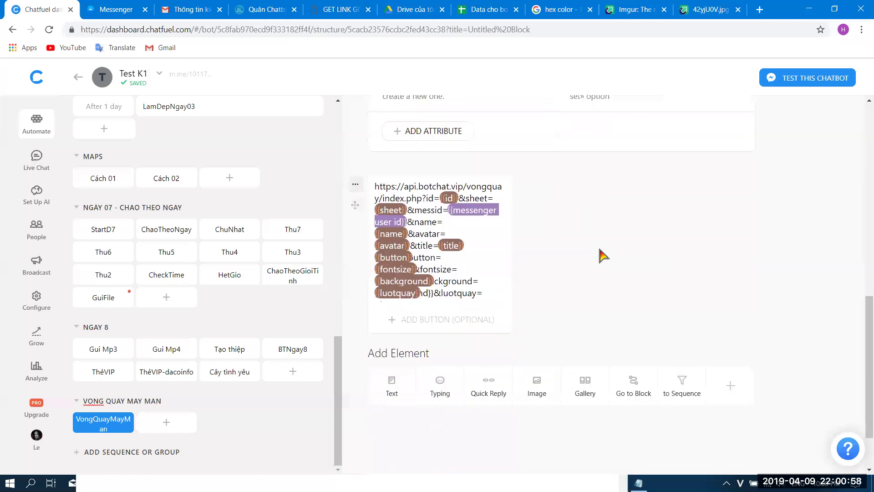
scroll(544, 326, "up", 2)
scroll(545, 326, "up", 7)
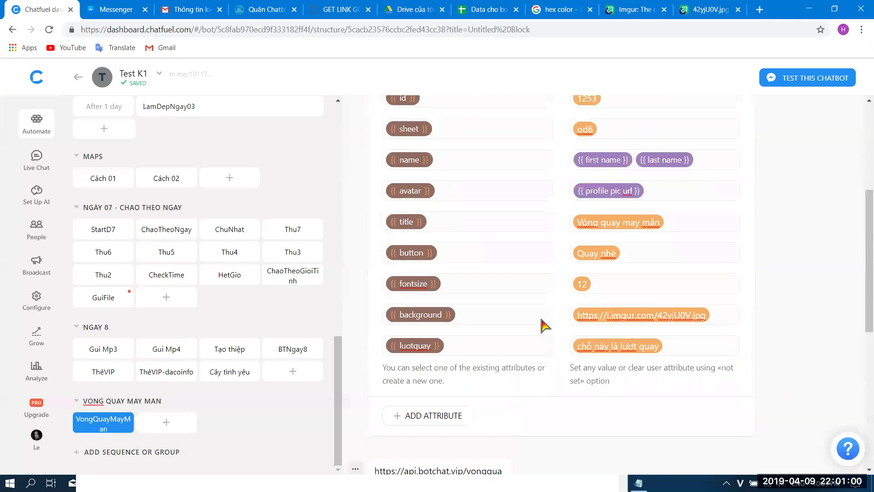
scroll(545, 326, "down", 2)
scroll(545, 326, "up", 4)
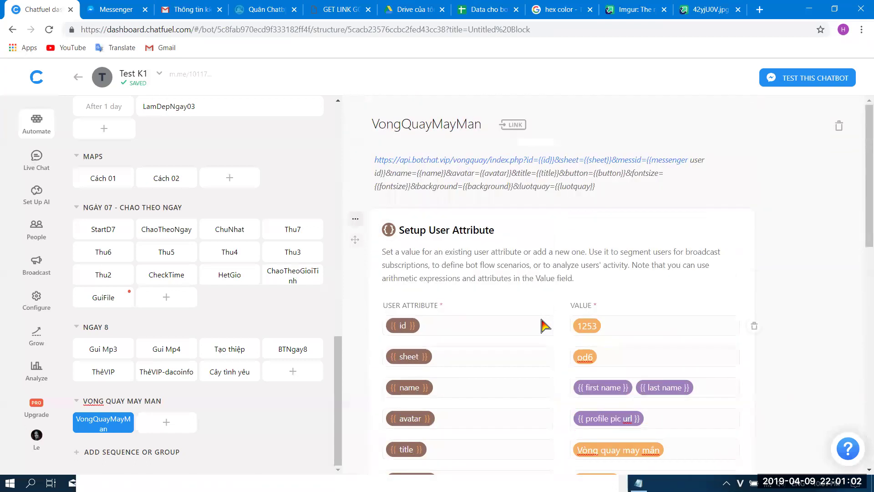
scroll(542, 273, "down", 12)
- Clear the old URL text and add a 'Quay nào' button linking to the botchat spin-wheel URL
left_click(472, 208)
key("ctrl+a")
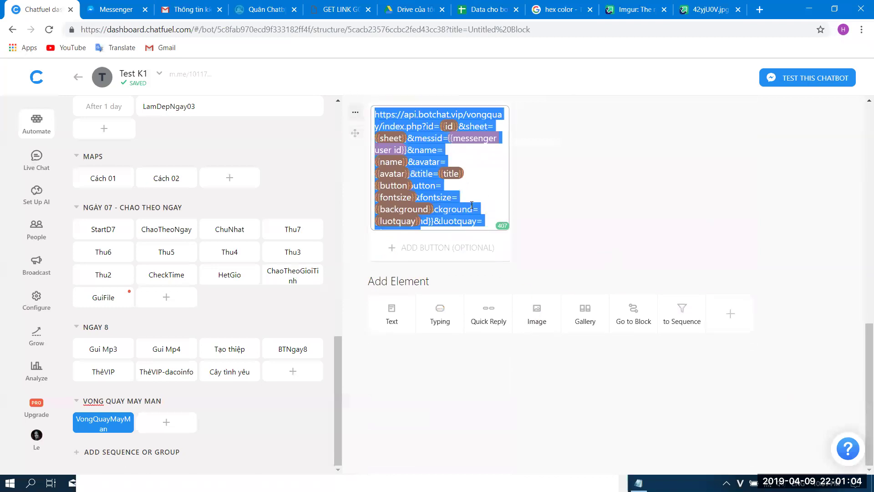
key("ctrl+x")
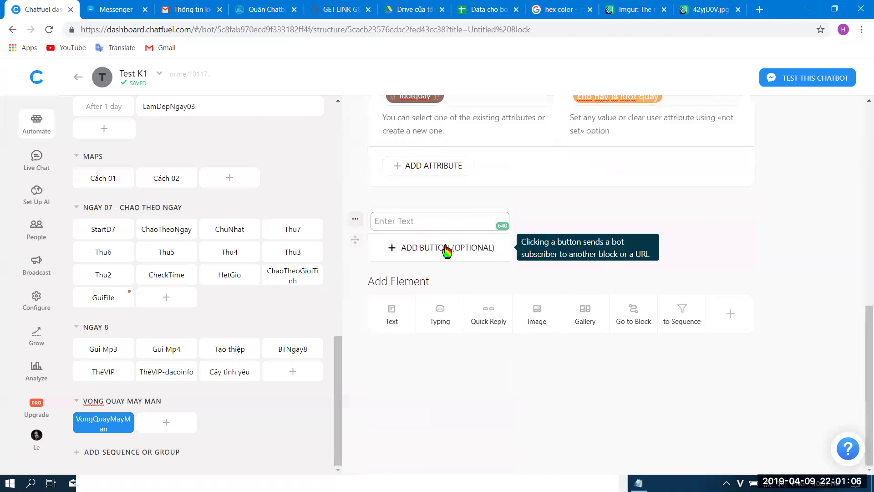
left_click(447, 248)
type("Q")
key("BackSpace")
type("Quay nào")
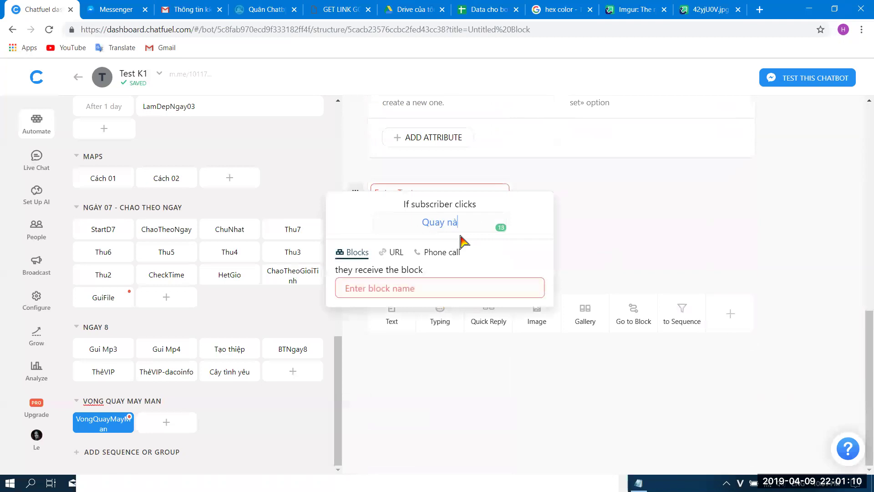
left_click(391, 251)
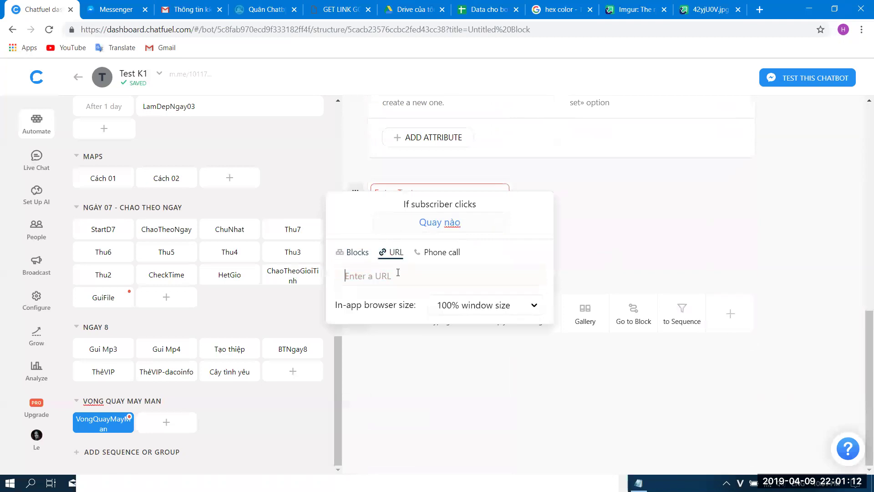
key("ctrl+v")
left_click(626, 247)
- Set the card's message text to 'Hãy bấm nút Quay nào'
left_click(482, 196)
type("Ha")
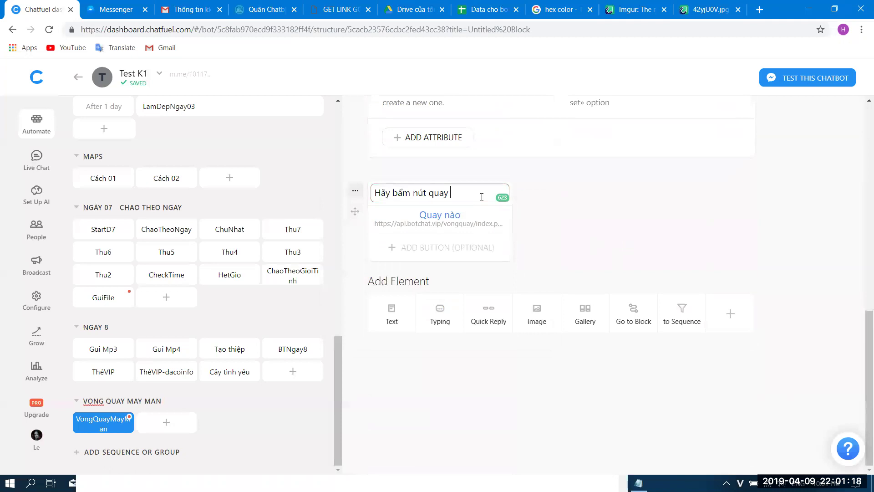
type("y bấm nút quay")
key("BackSpace")
key("BackSpace")
type("Q")
left_click(584, 213)
scroll(584, 213, "up", 10)
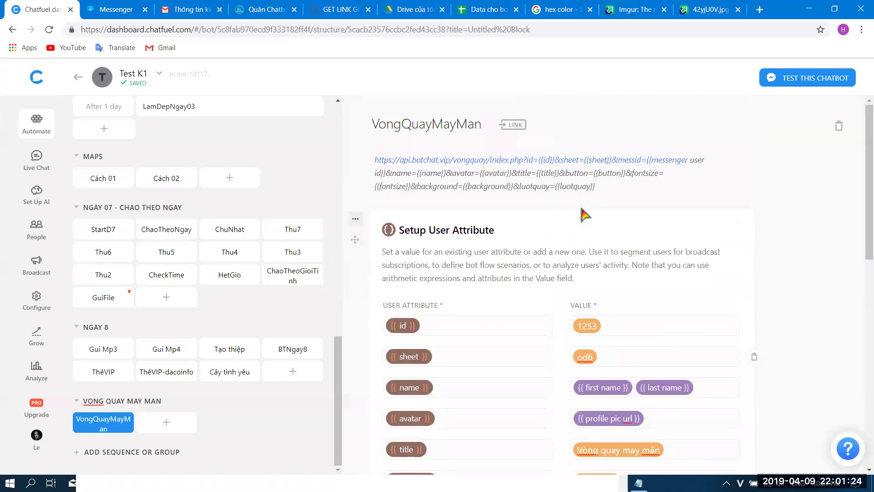
- Enable the VongQuayMayMan block's m.me block link
left_click(507, 127)
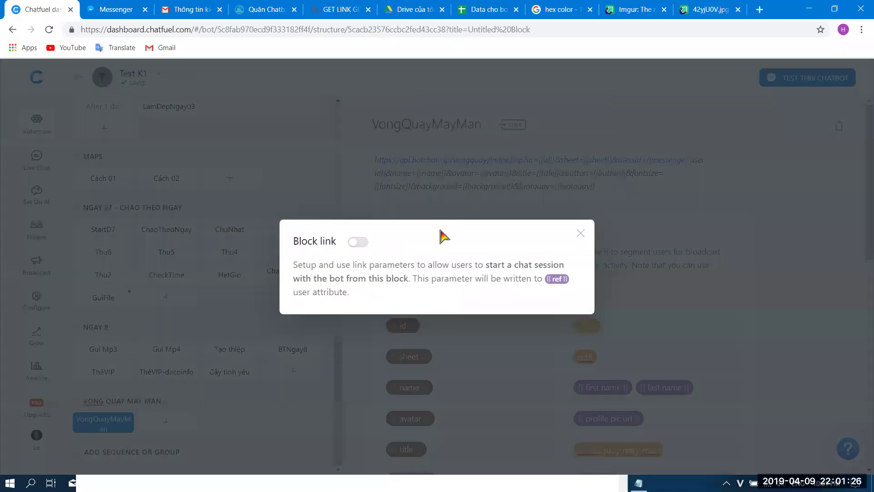
left_click(358, 240)
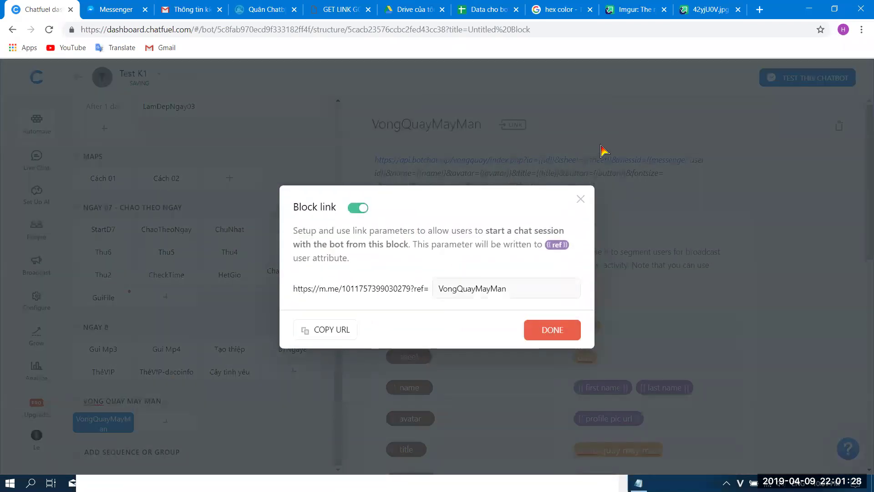
left_click(606, 150)
- Open the block's m.me link in Messenger and close the old Messenger and GET LINK tabs
left_click(609, 129)
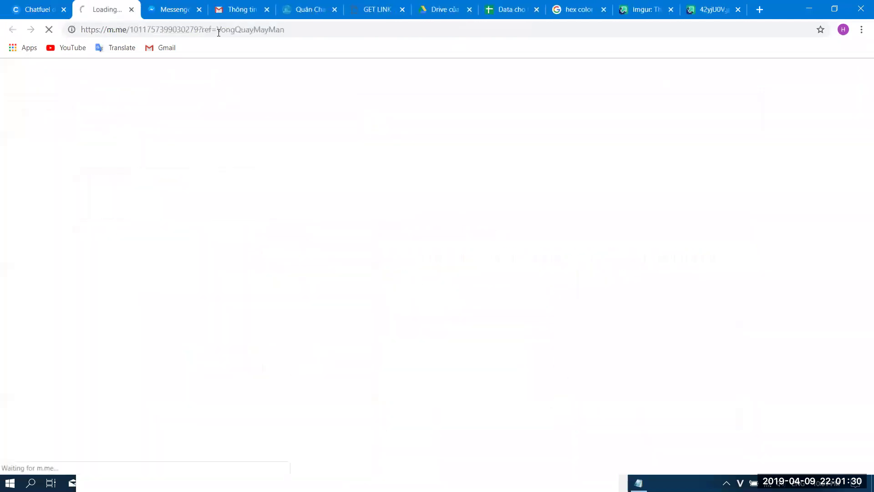
left_click(200, 9)
left_click(335, 10)
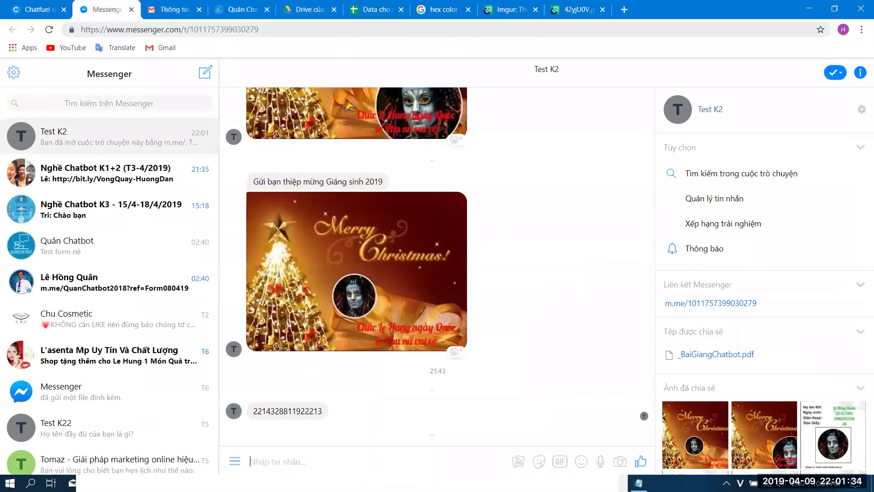
- Open the wheel from 'Quay nào', check its placeholder header text, then return to Chatfuel
left_click(343, 432)
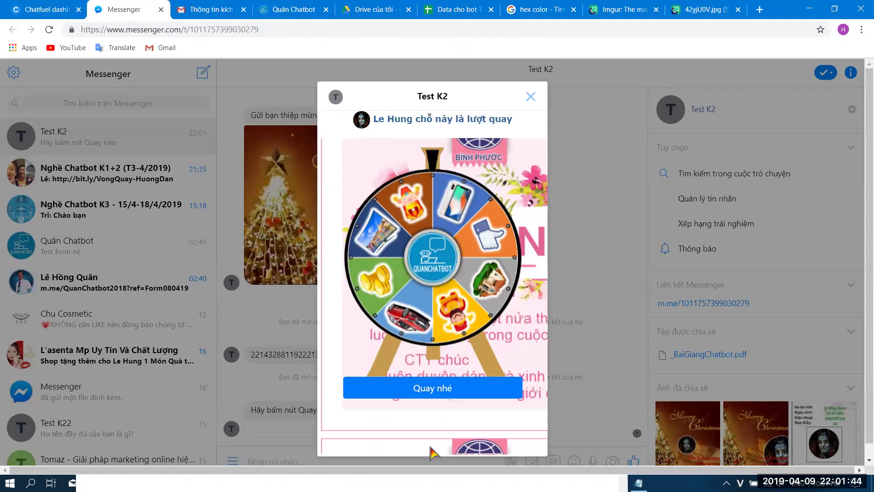
left_click_drag(375, 120, 519, 128)
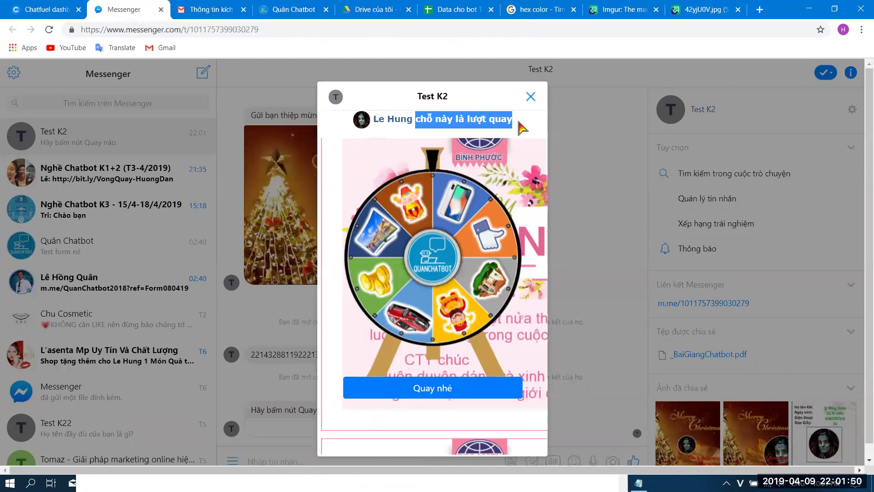
left_click(34, 10)
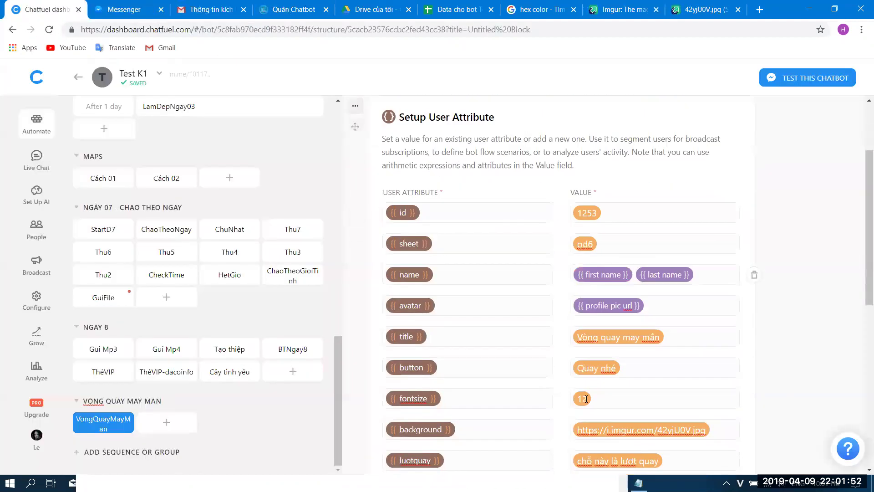
- Set name to 'not set' and luotquay to 'Mời {{first name}} {{last name}} lắc điện thoại hoặc bấm Quay'
scroll(586, 399, "down", 5)
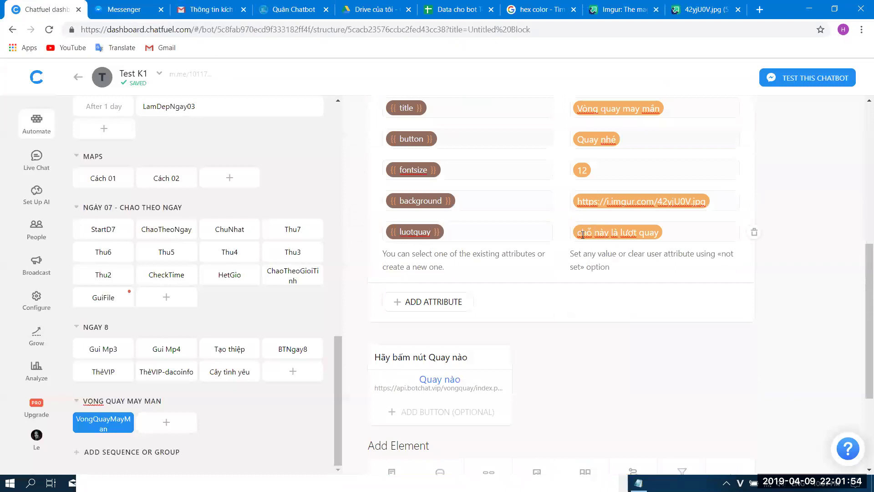
left_click_drag(583, 235, 674, 227)
left_click(670, 249)
scroll(670, 249, "up", 5)
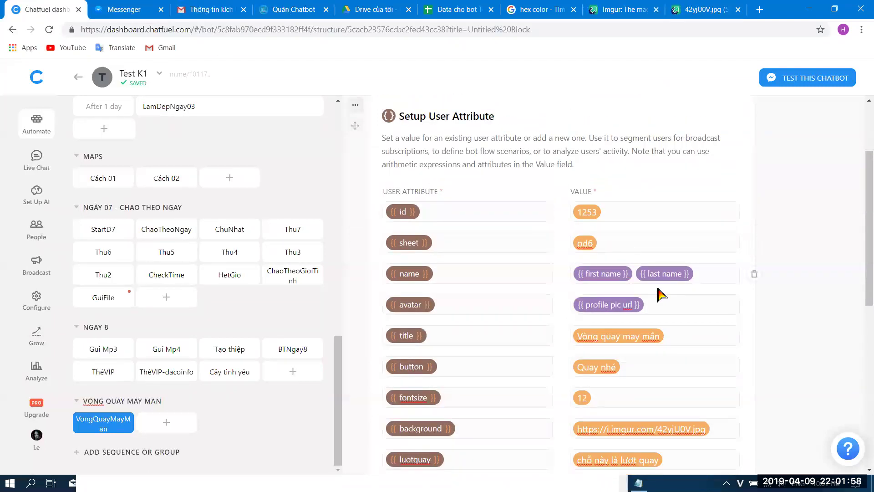
scroll(658, 298, "down", 3)
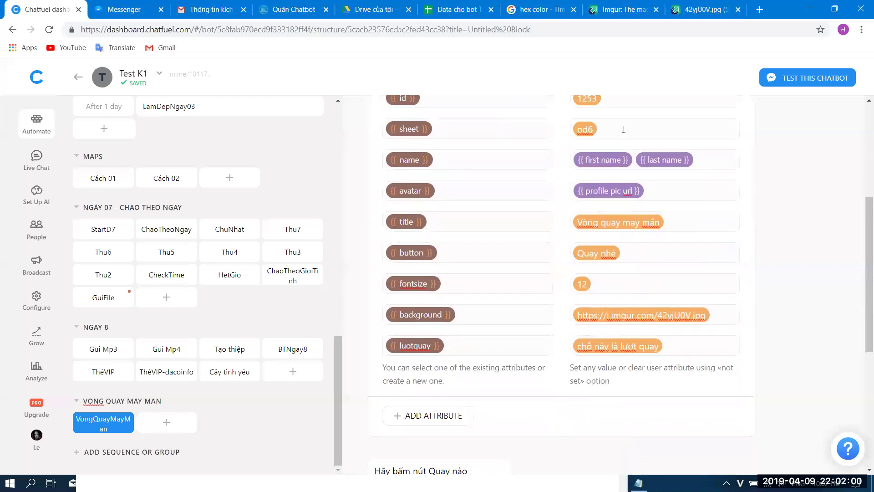
left_click(721, 162)
left_click_drag(721, 162, 539, 167)
type("not")
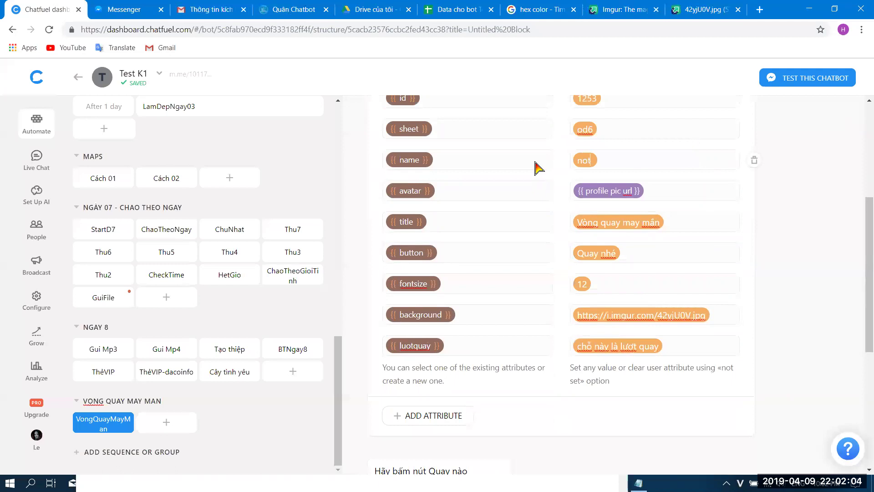
type(" set")
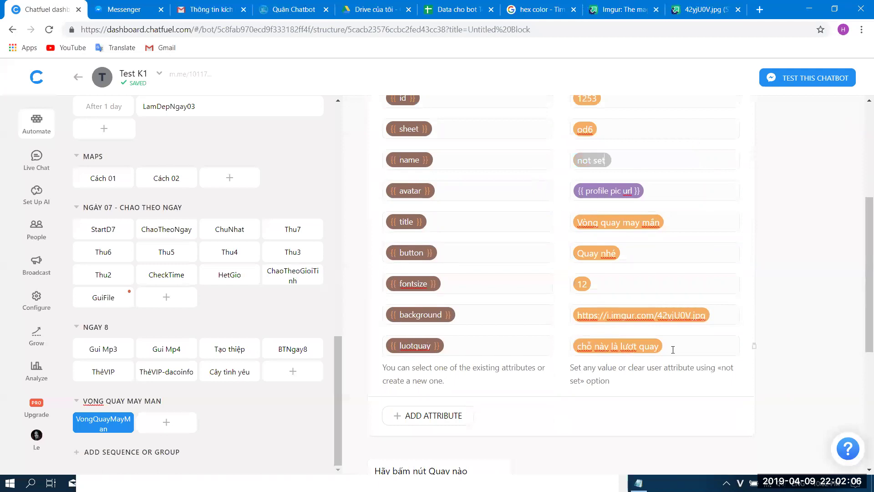
left_click_drag(673, 349, 551, 358)
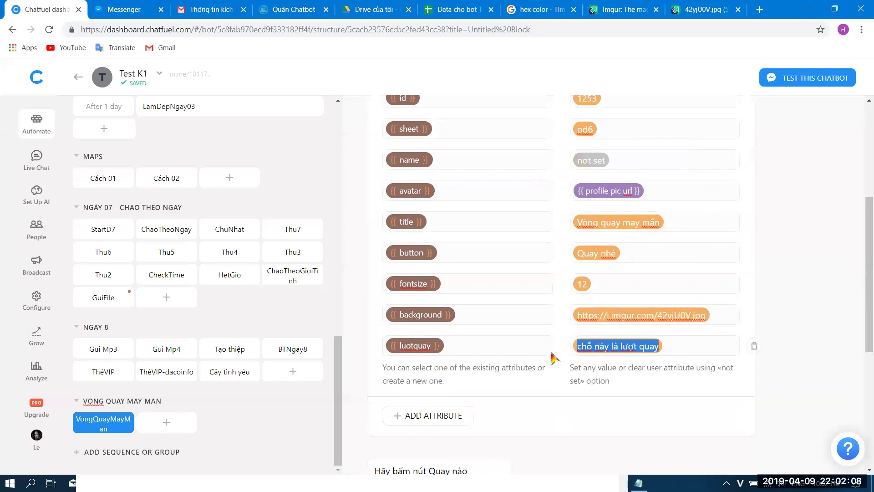
type("Mo")
type(" {{first n")
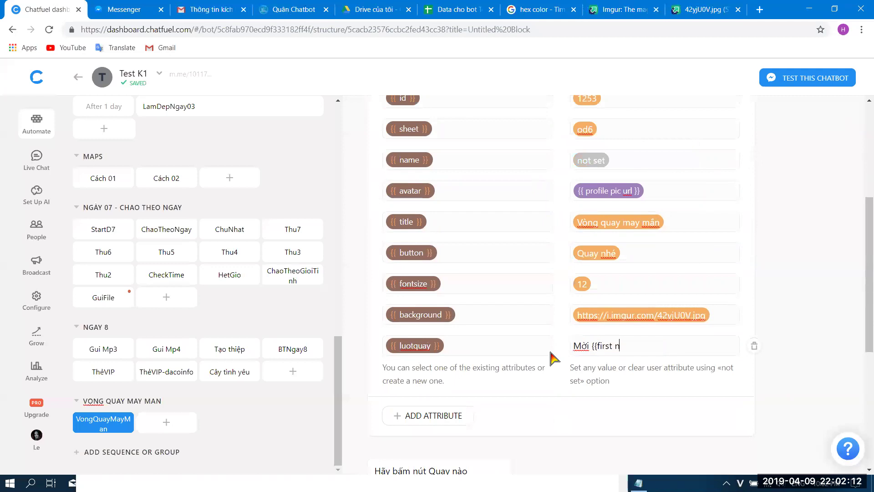
type("ame}}")
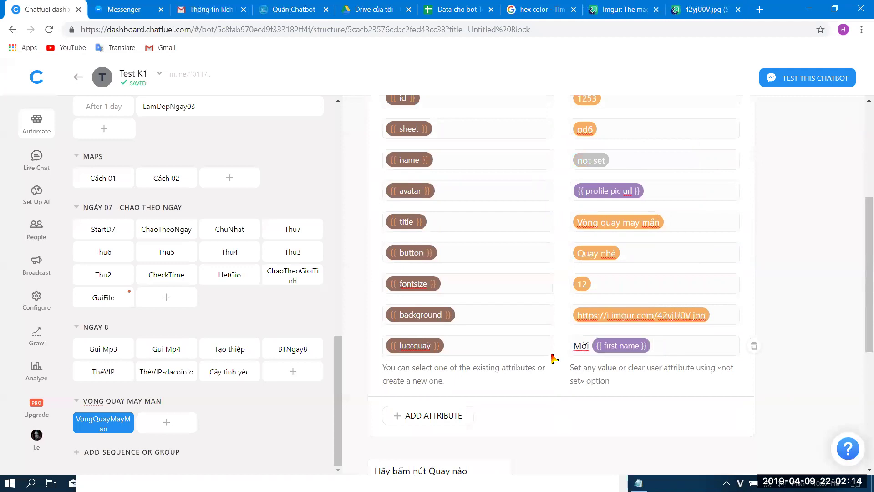
type(" {{last name}} lắc điện tho")
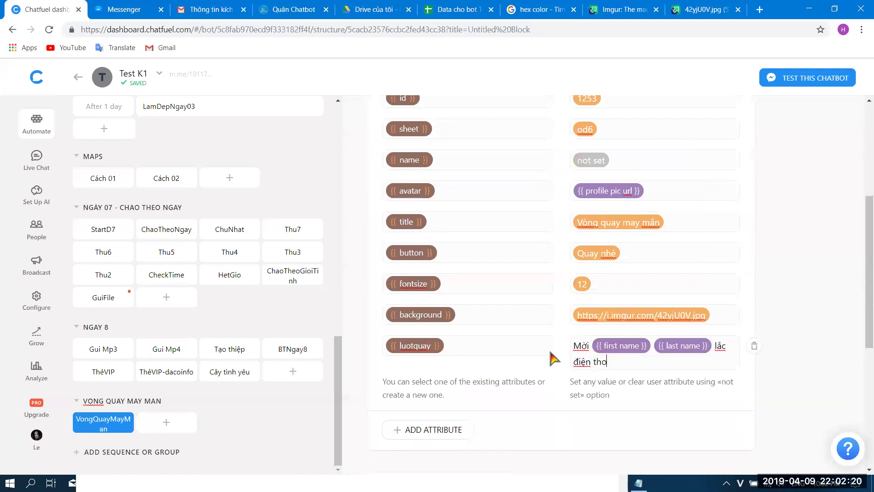
type("ai hoa")
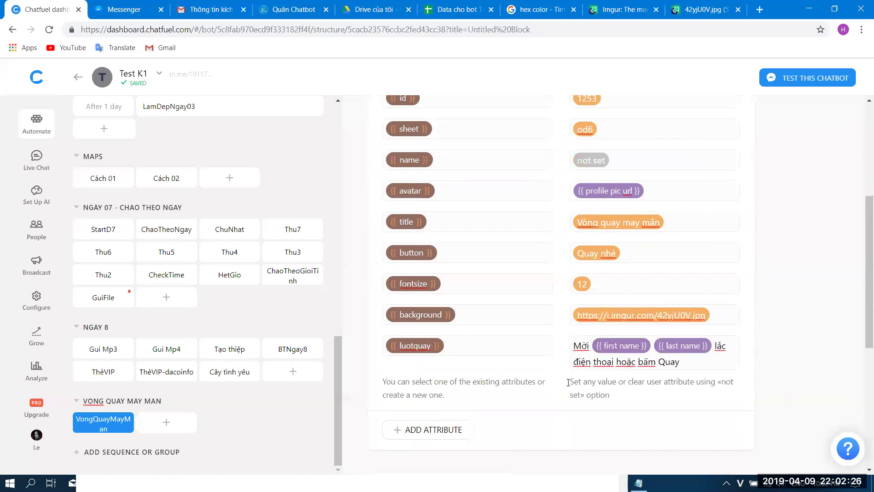
- Close Messenger and reopen the VongQuayMayMan block's m.me link to retest
left_click(160, 9)
scroll(536, 267, "down", 5)
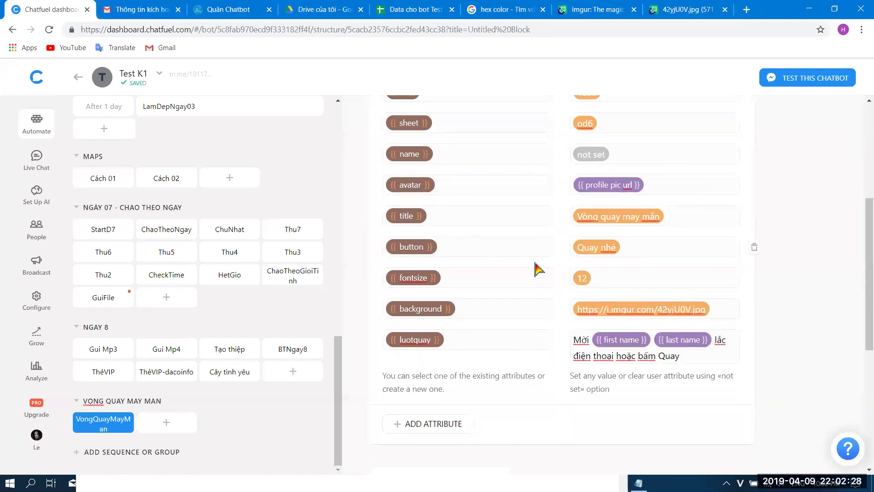
scroll(543, 281, "up", 10)
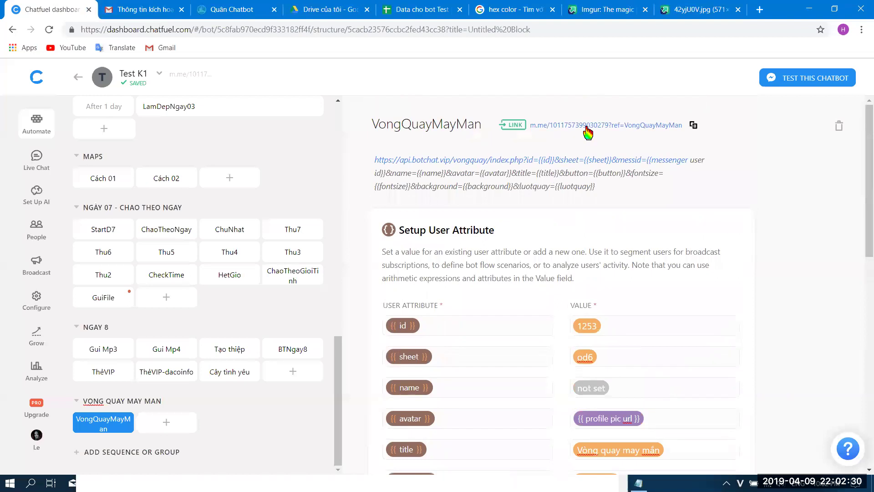
left_click(585, 133)
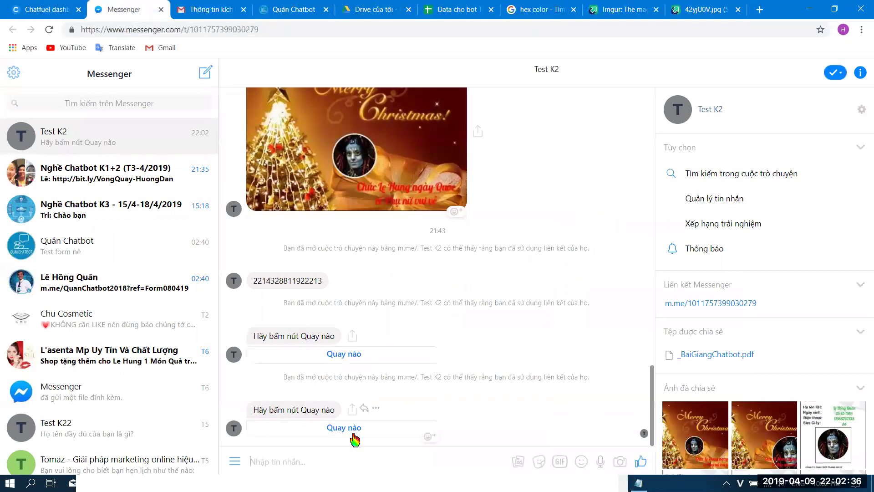
- Open the wheel, check the new shake-or-tap-Quay header, and spin it twice
left_click(356, 429)
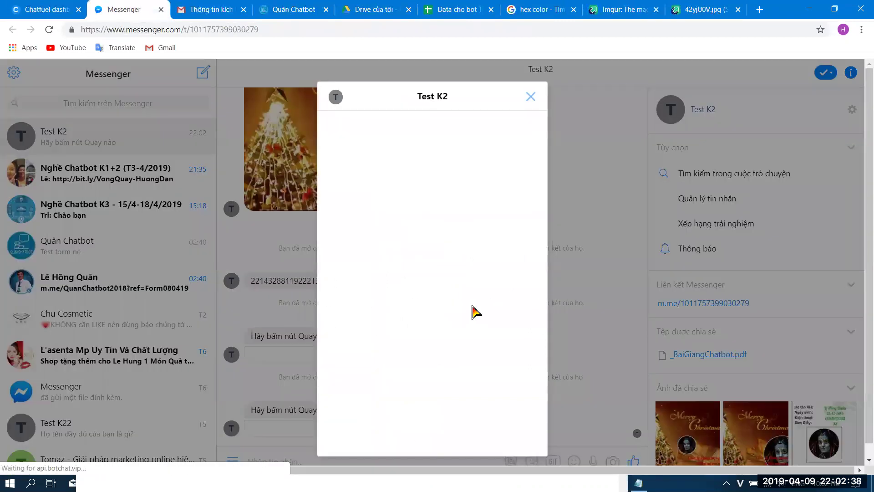
left_click_drag(348, 118, 539, 121)
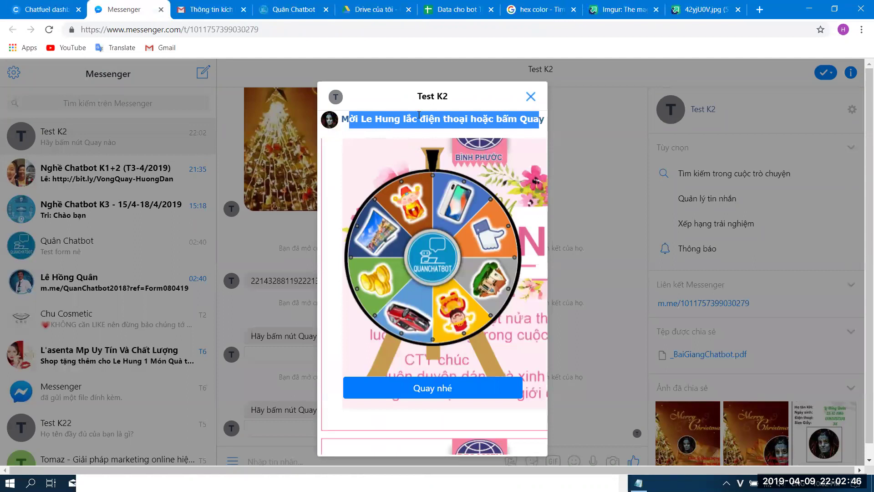
left_click(442, 393)
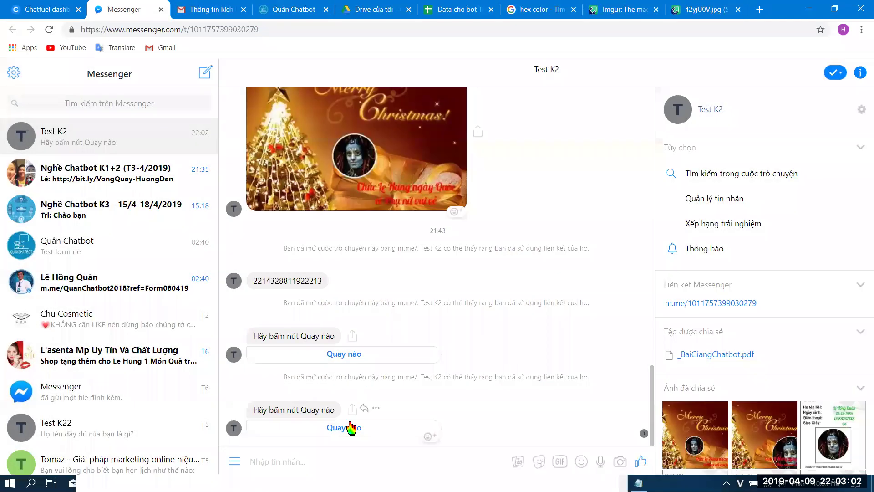
left_click(351, 429)
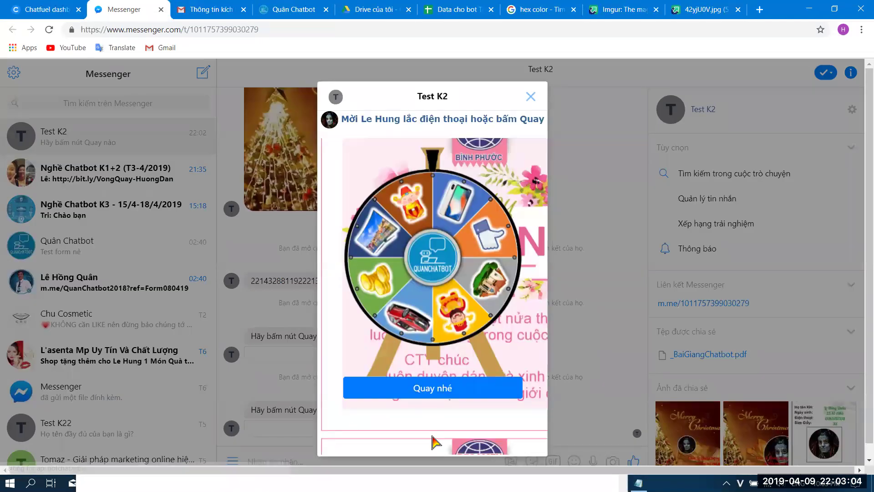
left_click(448, 397)
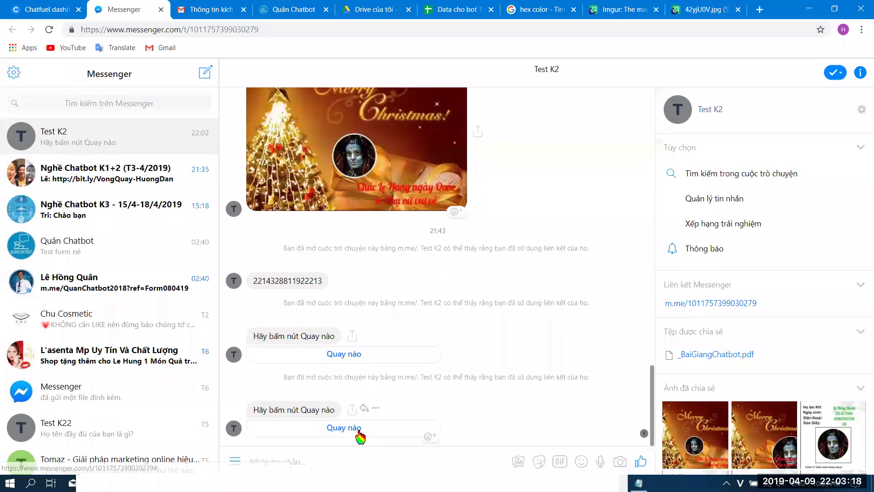
- Spin the wheel once more, close the popup, and go to the Data cho bot Test K2 sheet
left_click(359, 429)
left_click(443, 389)
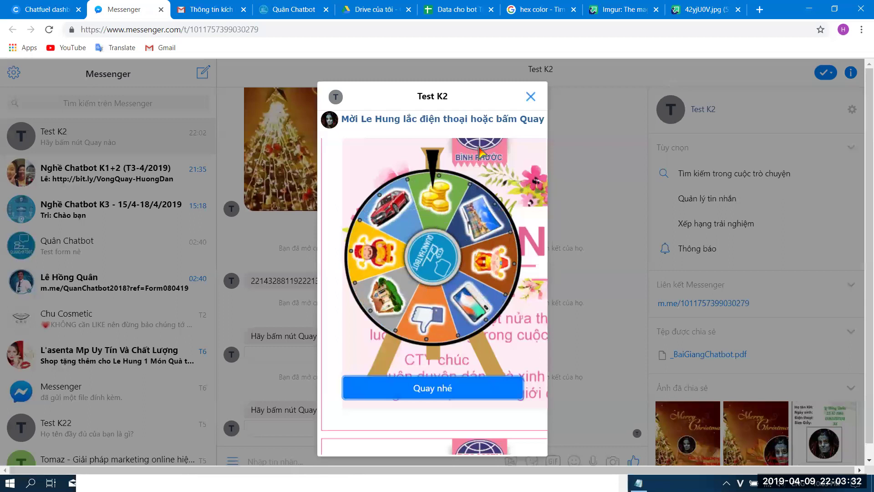
left_click(529, 97)
left_click(439, 8)
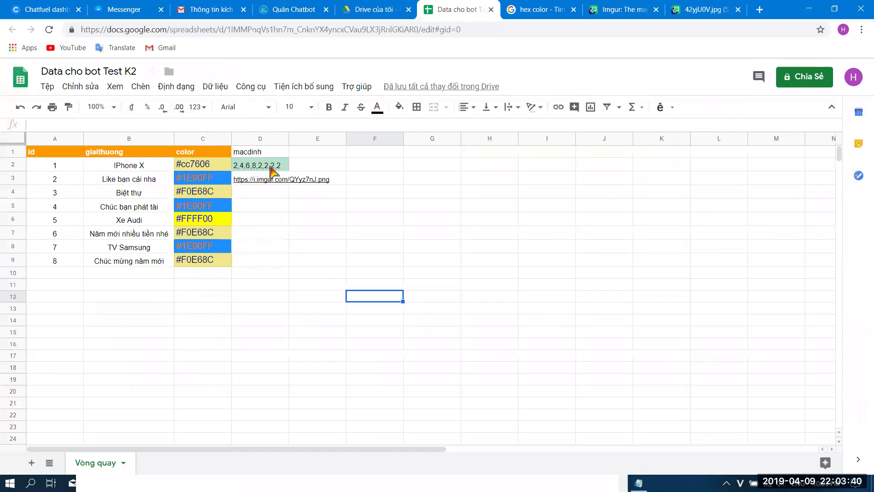
- Commit macdinh 2,4,6,8 in D2 and delete the Imgur image link from D3
double_click(264, 166)
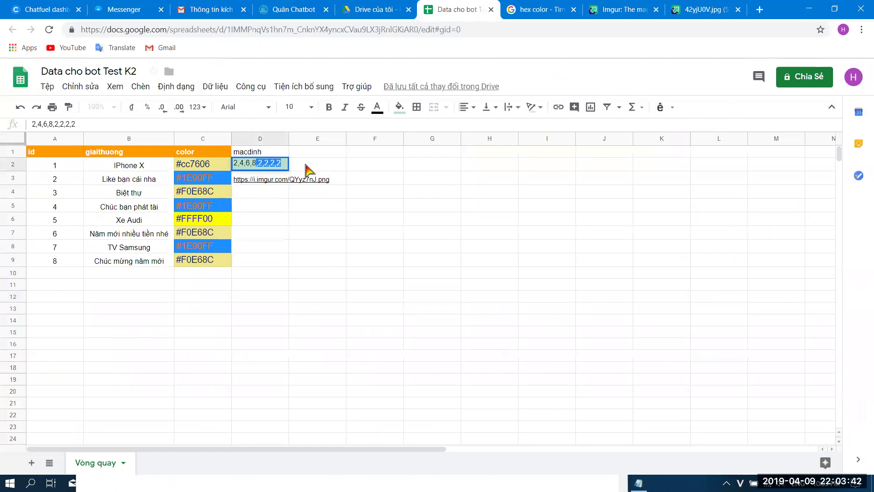
left_click(262, 234)
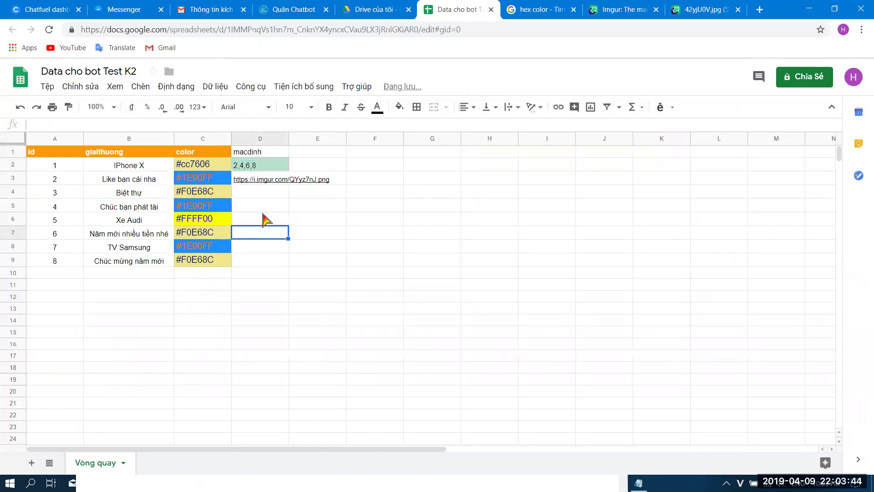
left_click(268, 182)
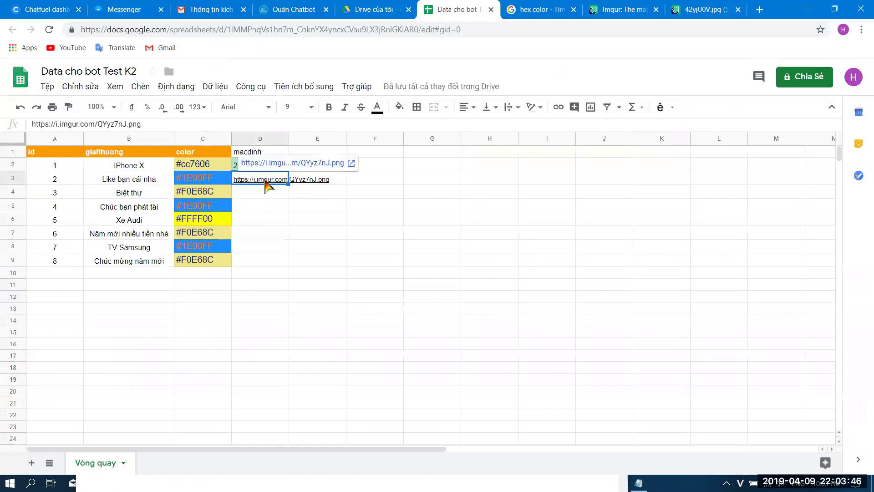
key("Delete")
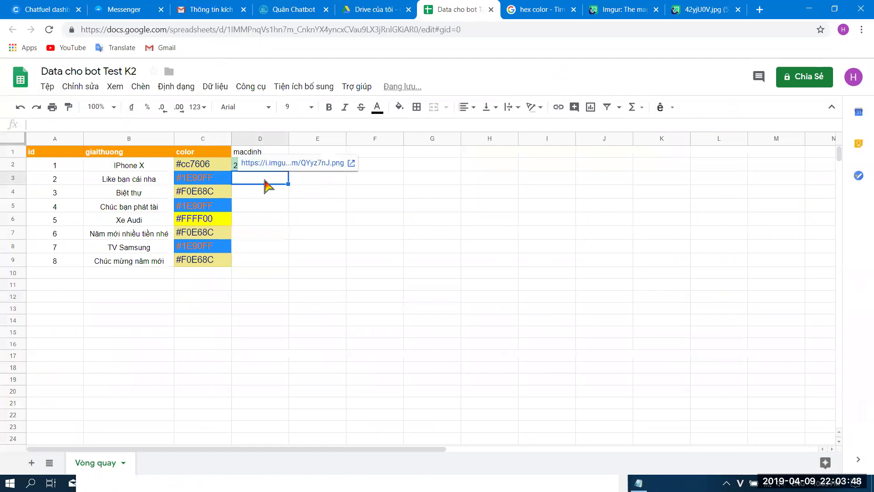
left_click(339, 310)
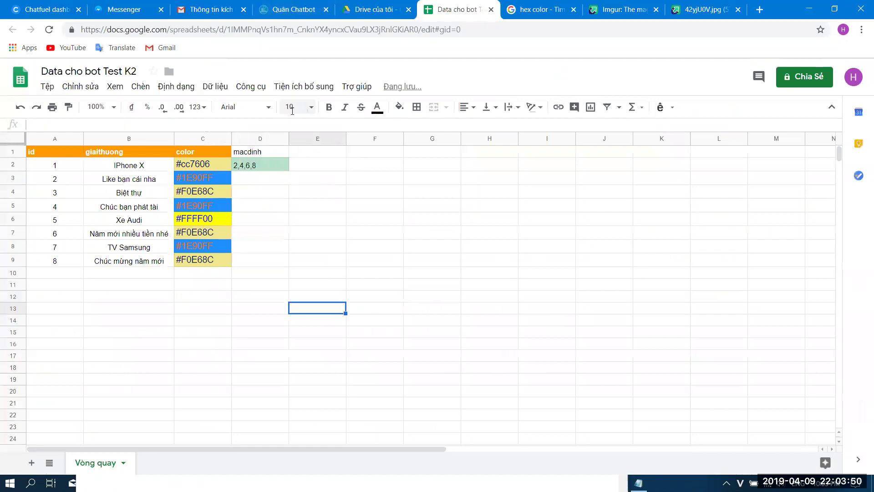
left_click(104, 17)
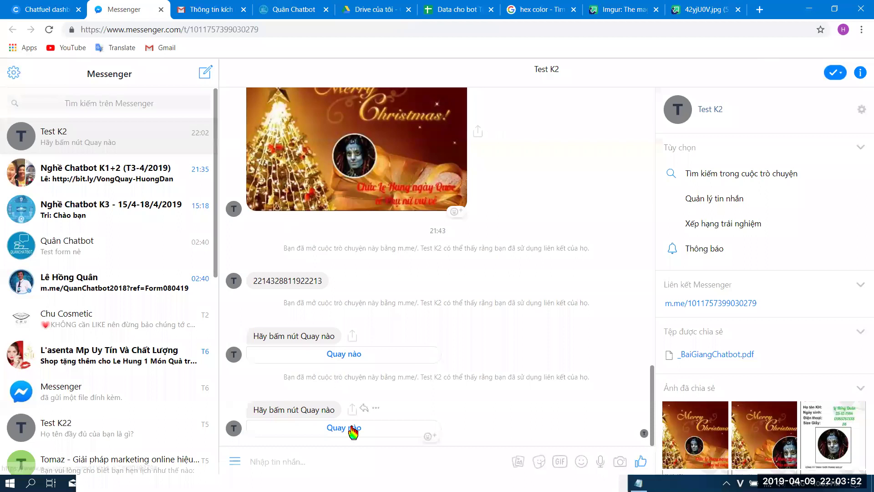
- Spin the Test K2 wheel again, landing on 'Like bạn cái nha', and close the popup
left_click(353, 428)
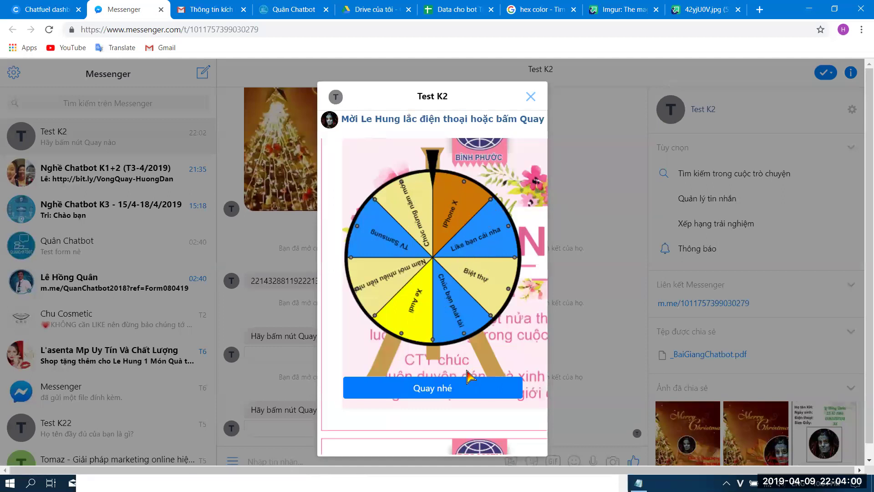
left_click(514, 389)
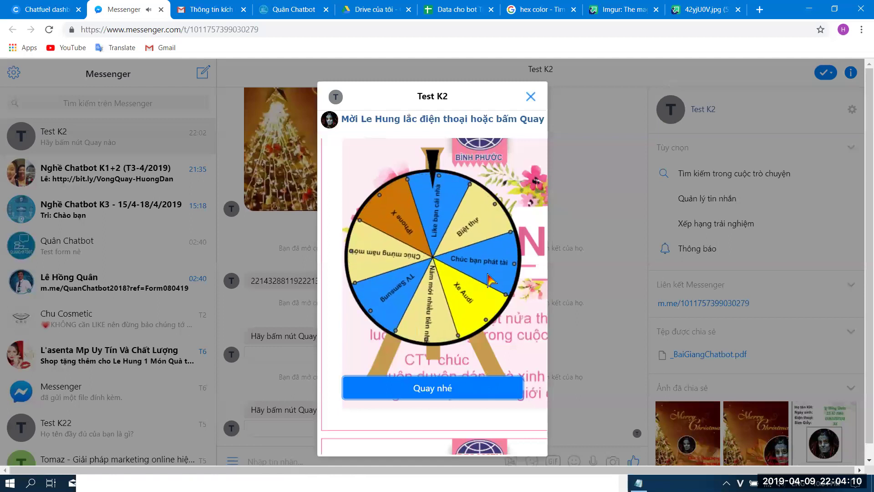
left_click(531, 96)
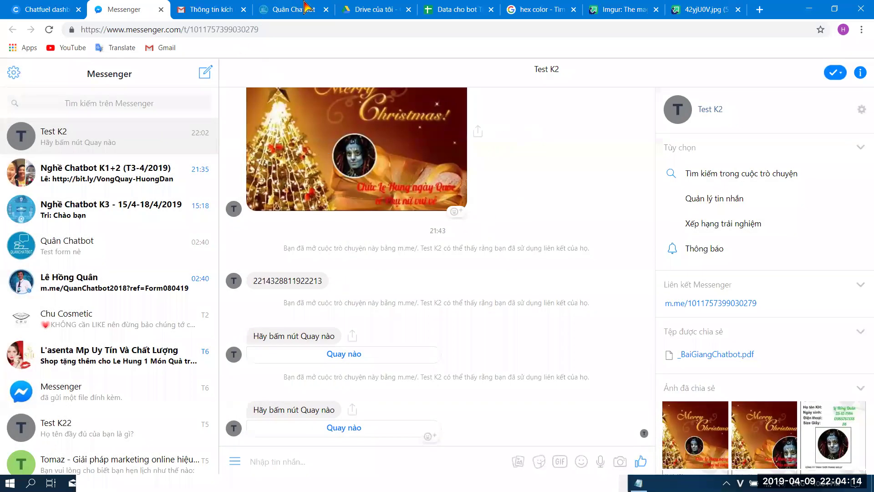
left_click(306, 6)
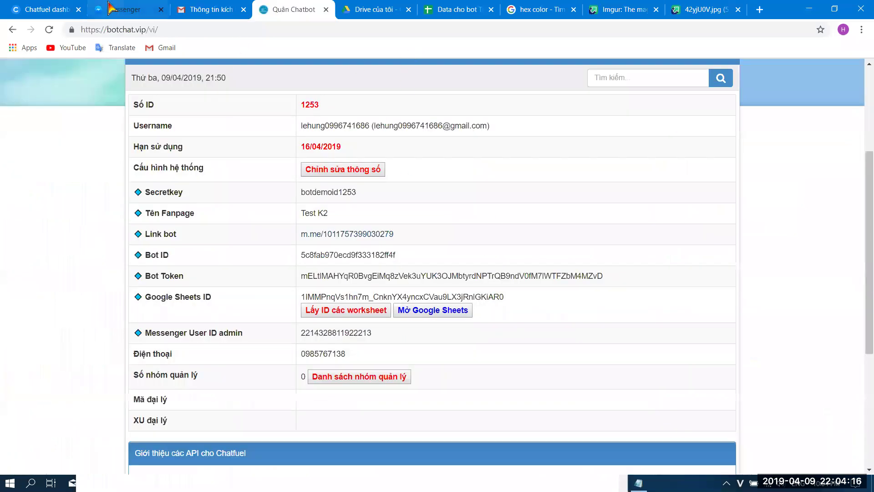
- Return to the Chatfuel dashboard showing the VongQuayMayMan block
left_click(111, 7)
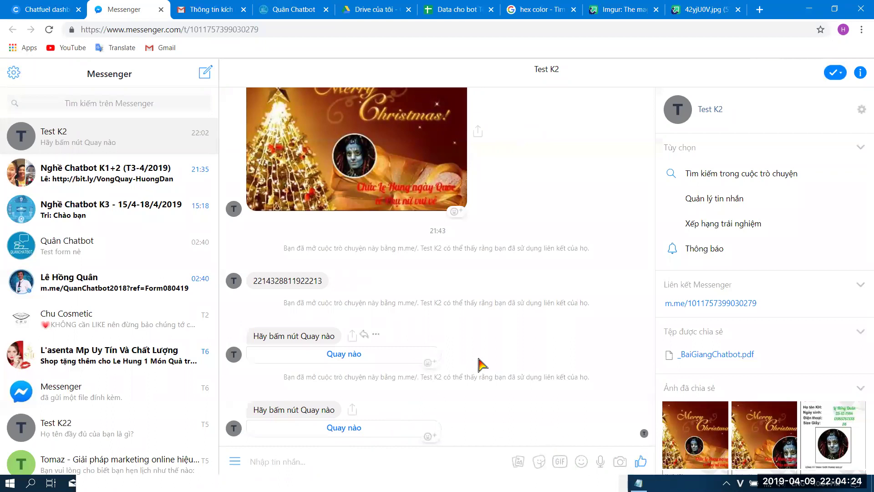
left_click(39, 7)
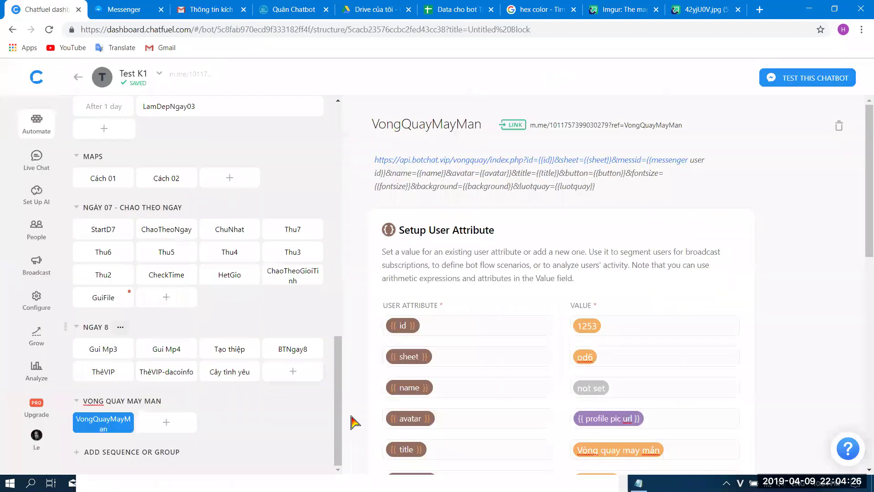
- Move the notes window aside and name the new block SpinKQ
key("alt+Tab")
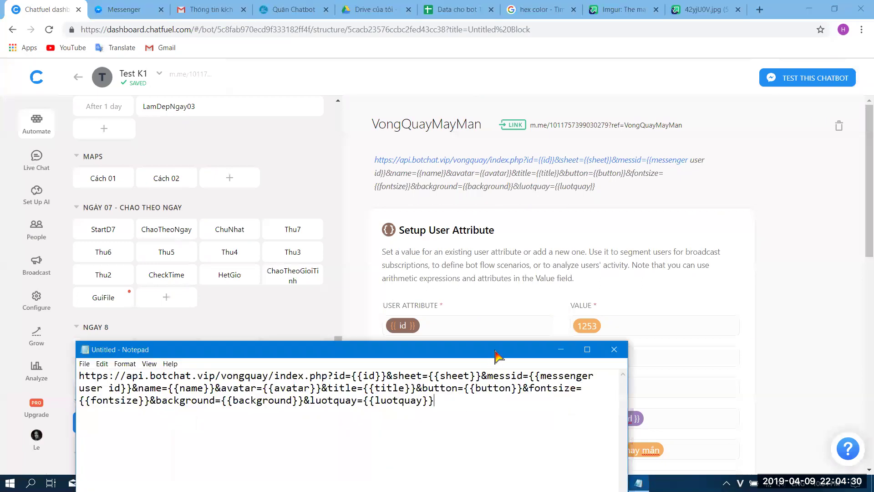
left_click_drag(496, 355, 592, 151)
left_click(657, 145)
mouse_move(388, 482)
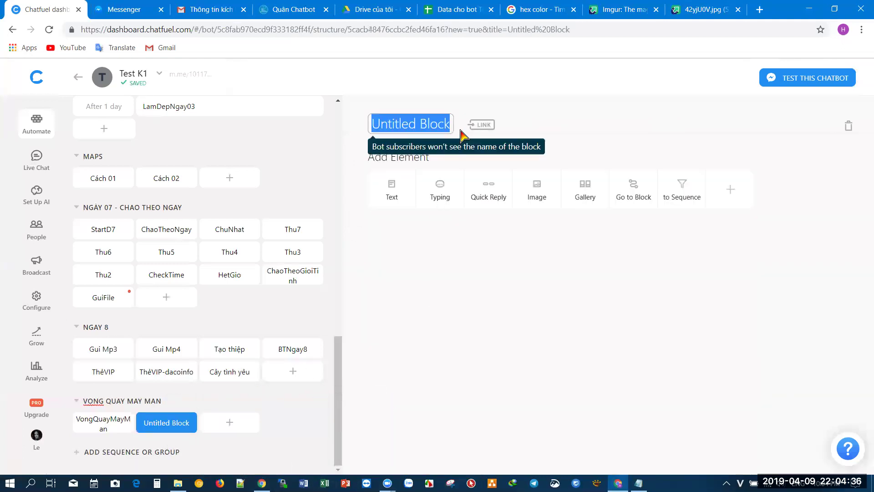
type("SpinKQ")
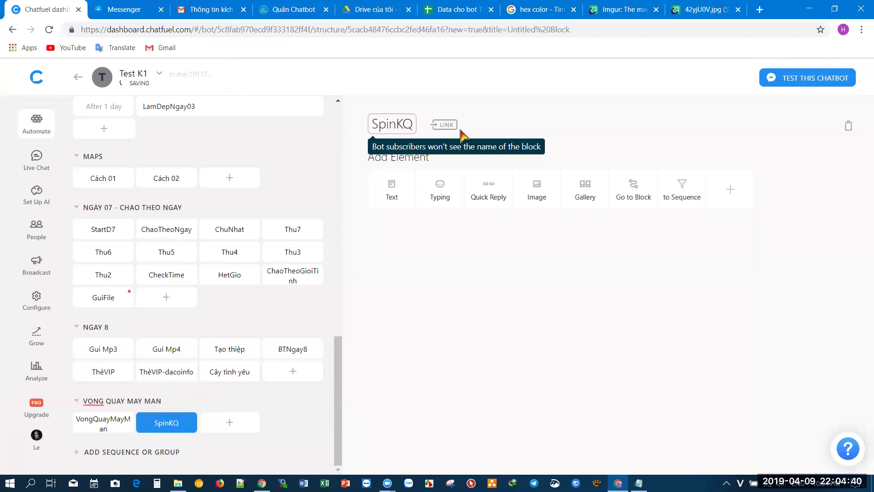
left_click(437, 271)
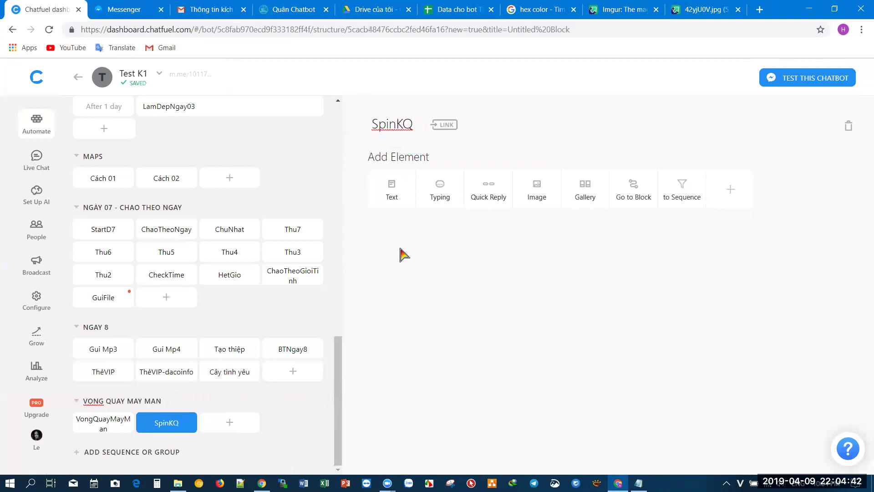
- Add a text card 'Kết quả vòng quay {{SpinKQ}}' to the SpinKQ block
left_click(395, 203)
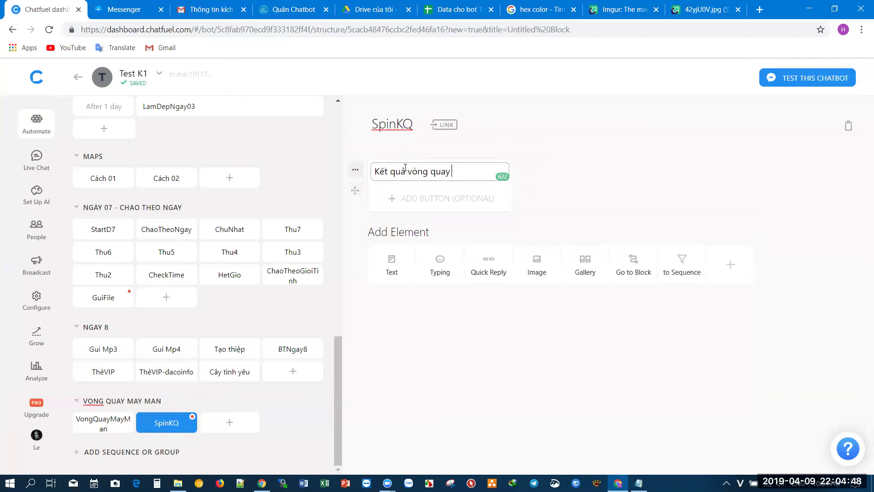
type("pinK")
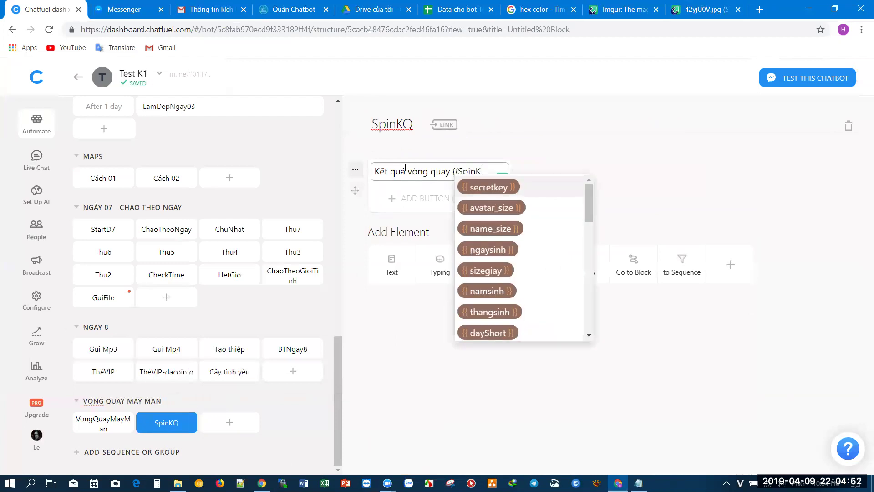
type("Q}}")
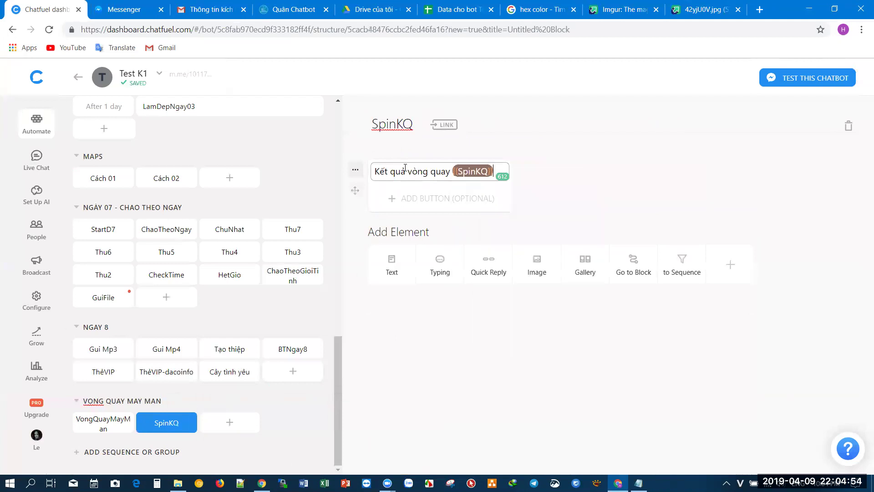
left_click(599, 163)
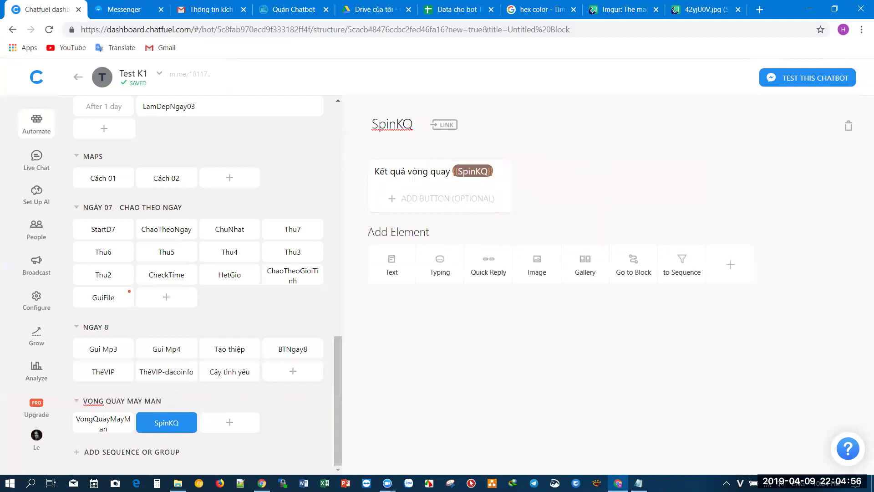
left_click(263, 430)
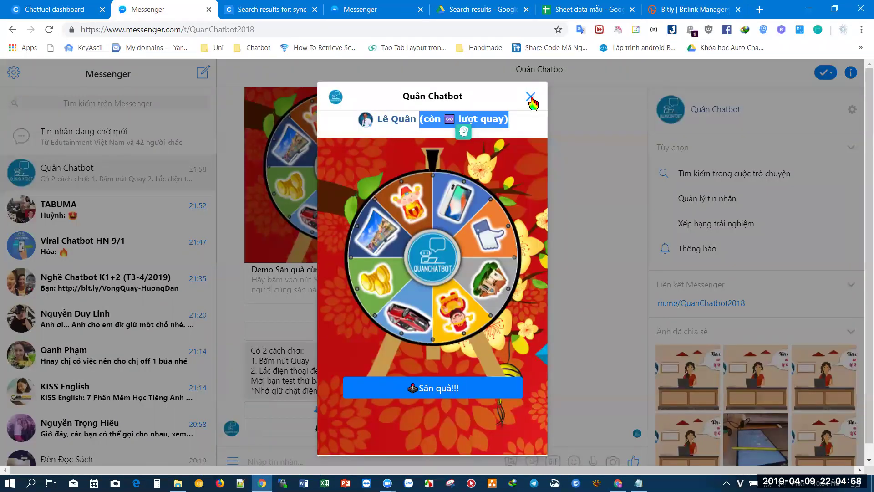
- Check the reference bot's SpinKQ message 'Kết quả Vòng quay của bạn là: {{SpinKQ}}', then return
left_click(530, 96)
left_click(55, 9)
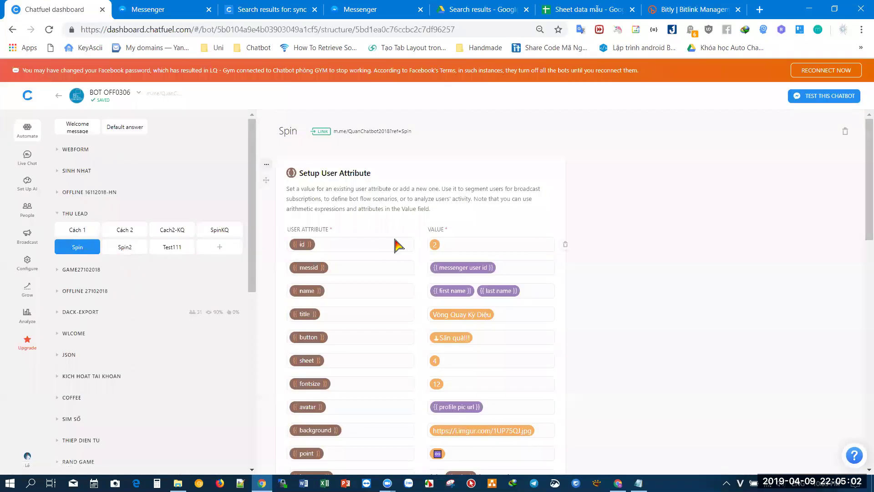
left_click(217, 232)
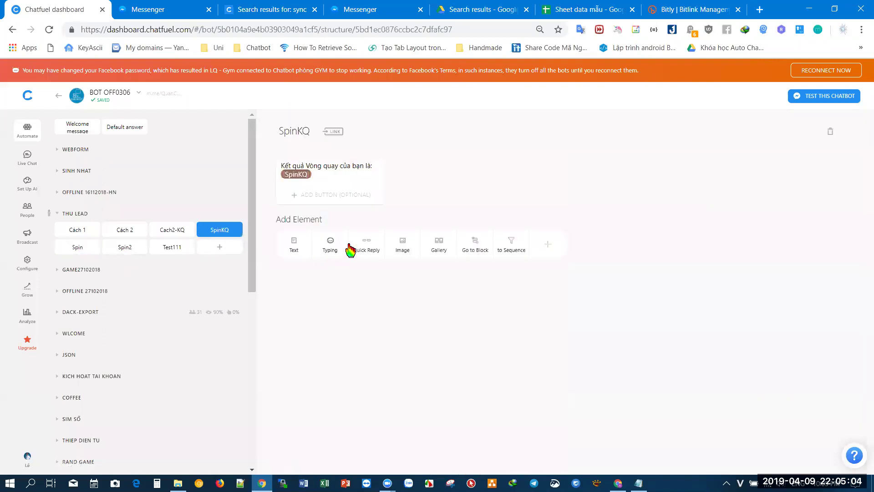
left_click(309, 175)
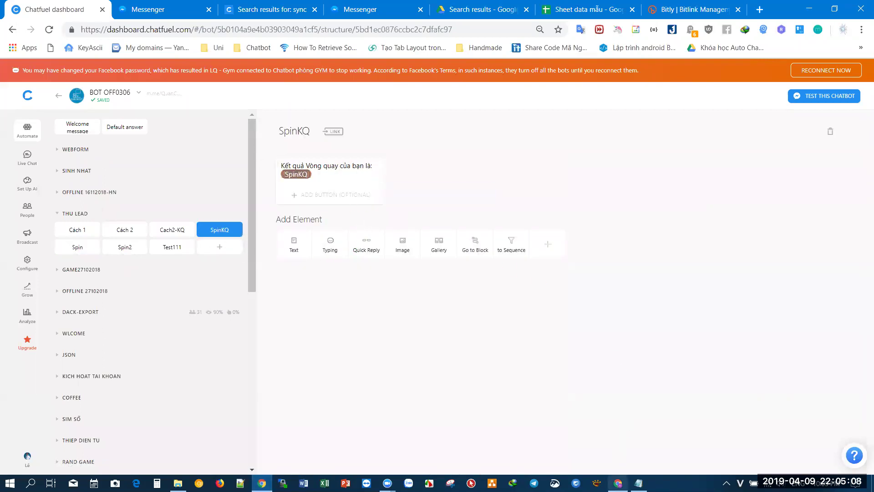
left_click(618, 483)
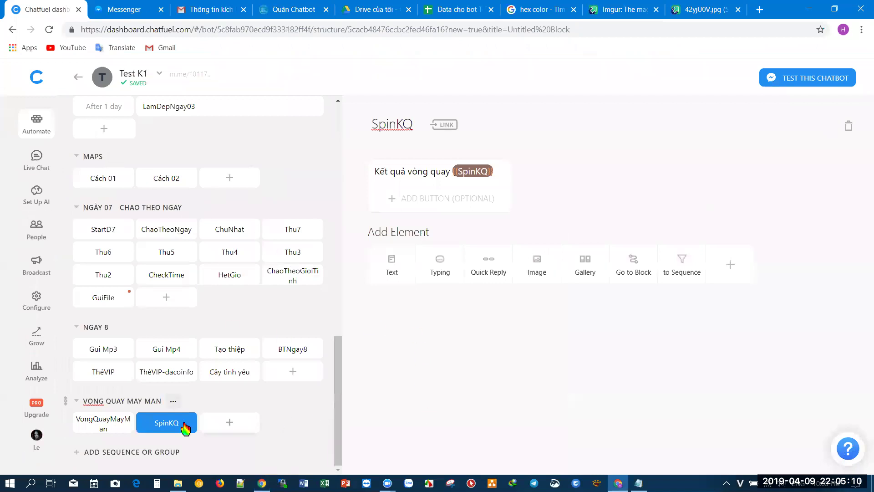
- Verify the SpinKQ card still reads 'Kết quả vòng quay {{SpinKQ}}', then reopen VongQuayMayMan's test link
left_click(102, 423)
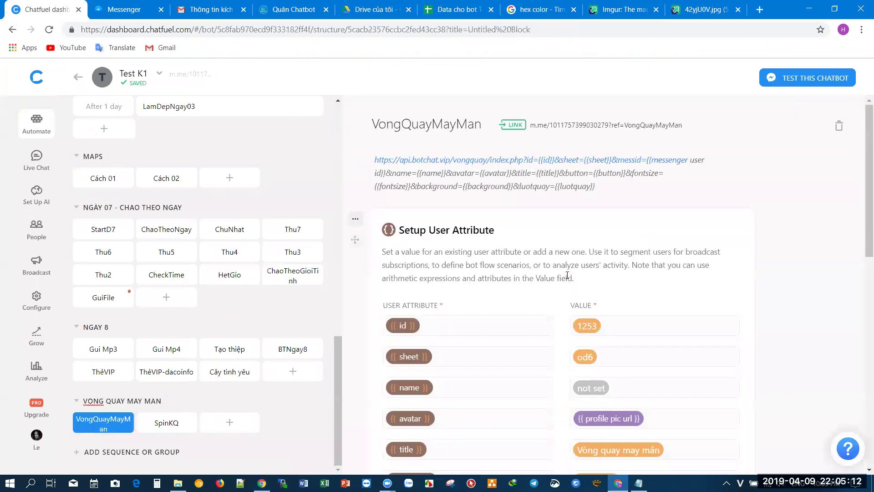
left_click(167, 423)
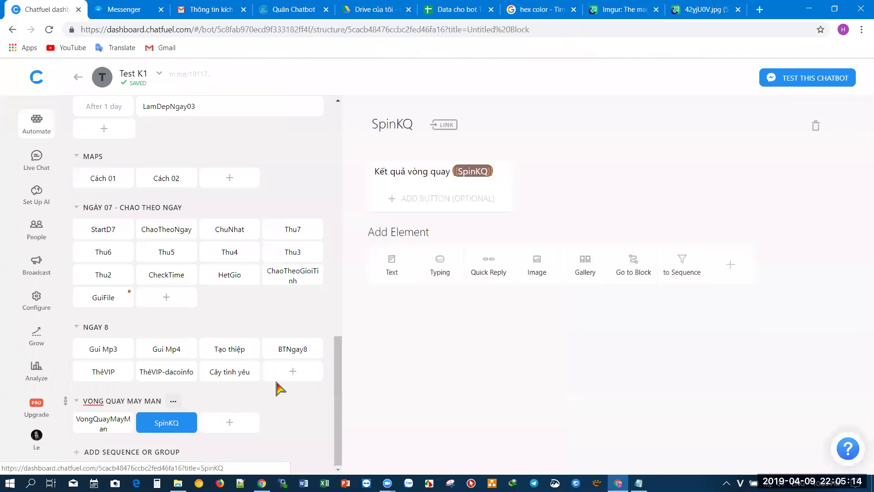
left_click_drag(455, 166, 464, 166)
left_click(610, 148)
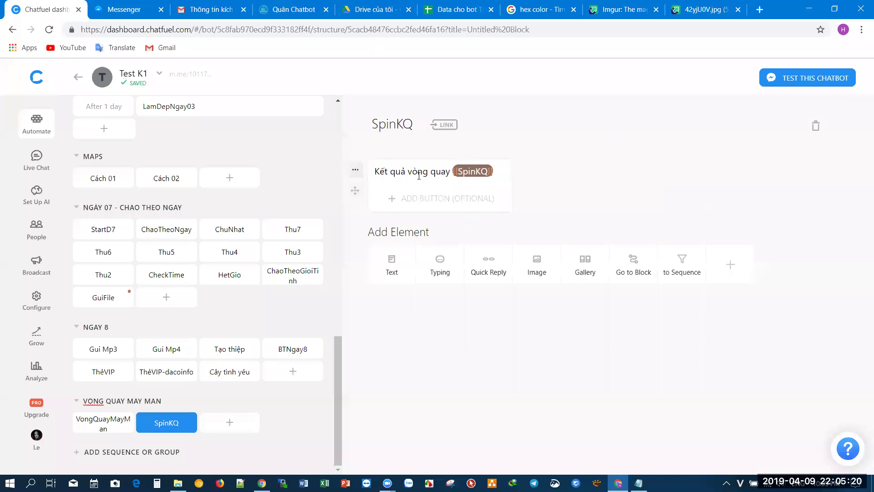
left_click(109, 429)
- Close the duplicate Messenger tab from the test link and return to the Test K2 chat
left_click(563, 126)
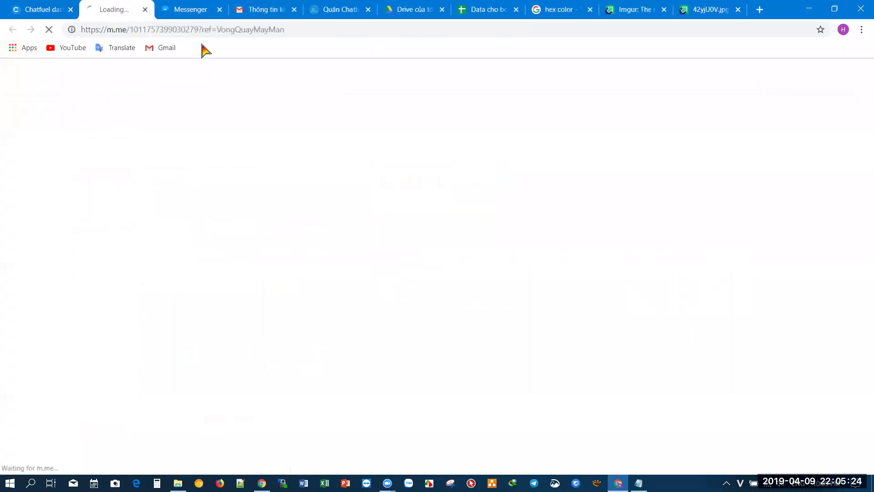
left_click(214, 10)
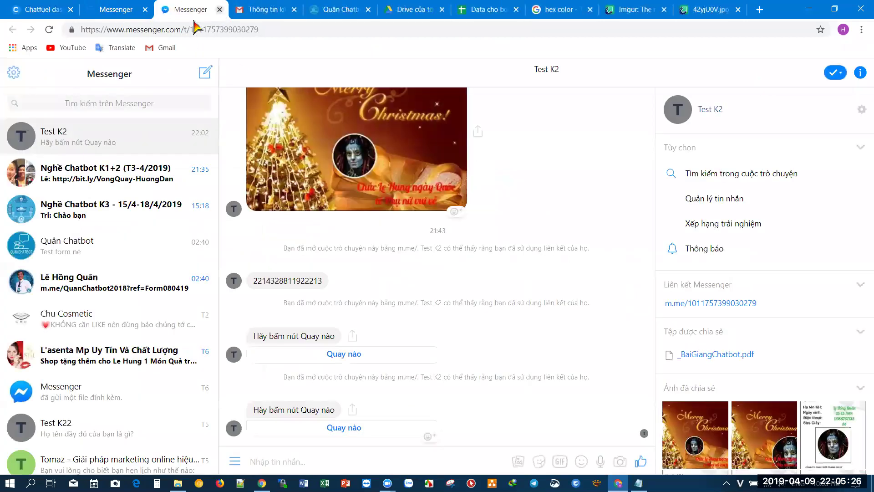
key("ctrl+w")
left_click(116, 11)
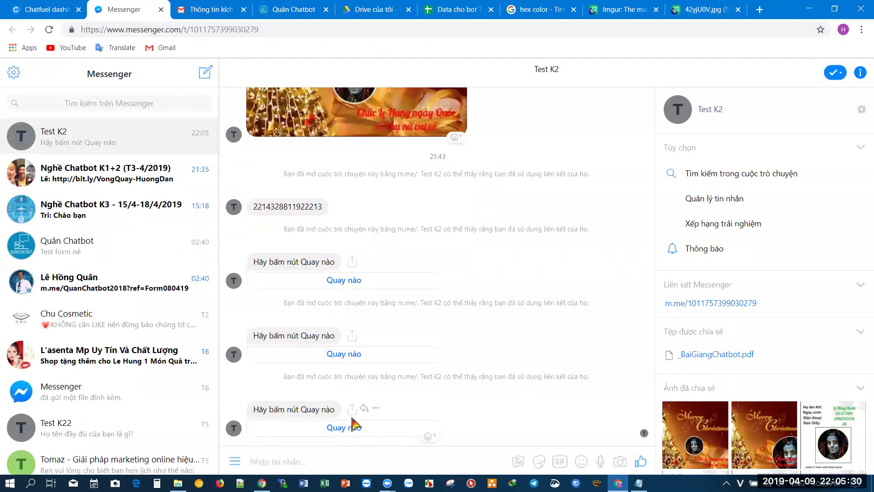
- Spin the prize wheel twice in Test K2, getting 'Kết quả vòng quay Chúc mừng năm mới'
left_click(347, 429)
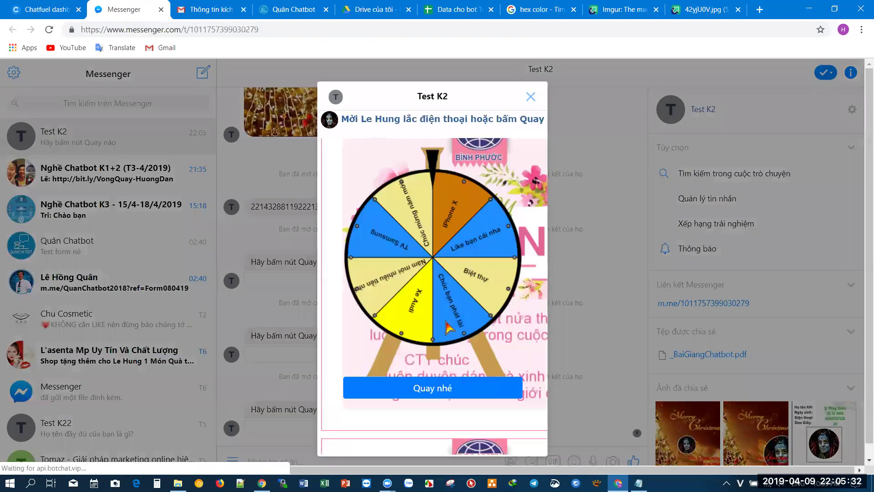
left_click(450, 392)
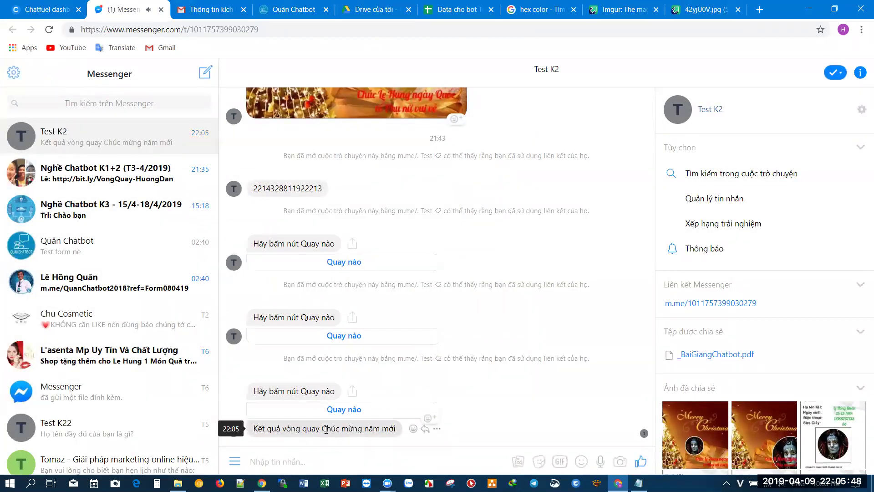
left_click_drag(324, 429, 383, 430)
left_click(286, 431)
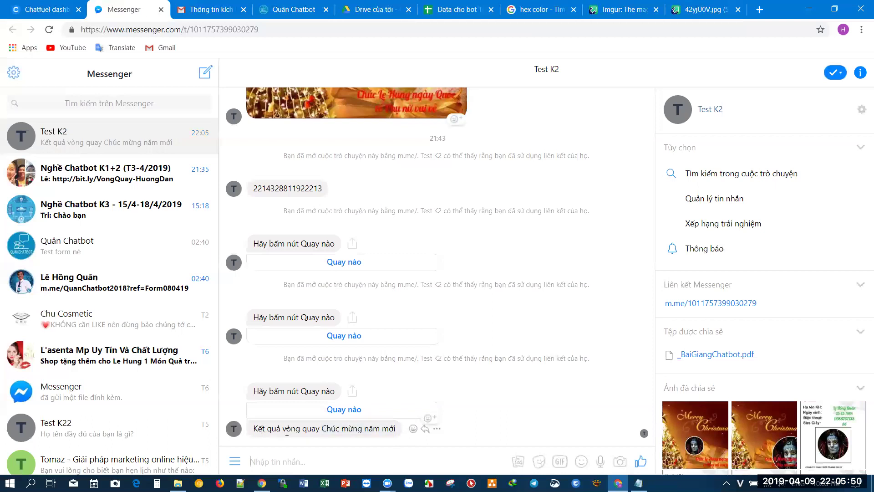
left_click(345, 409)
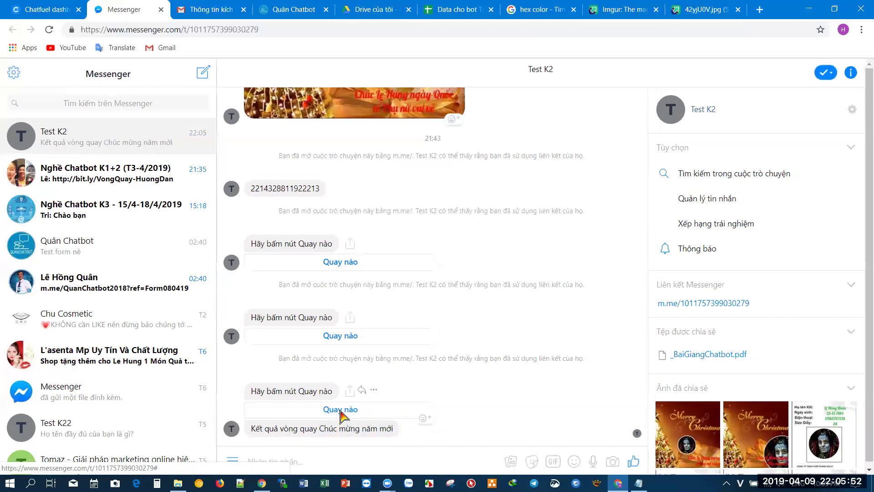
left_click(431, 385)
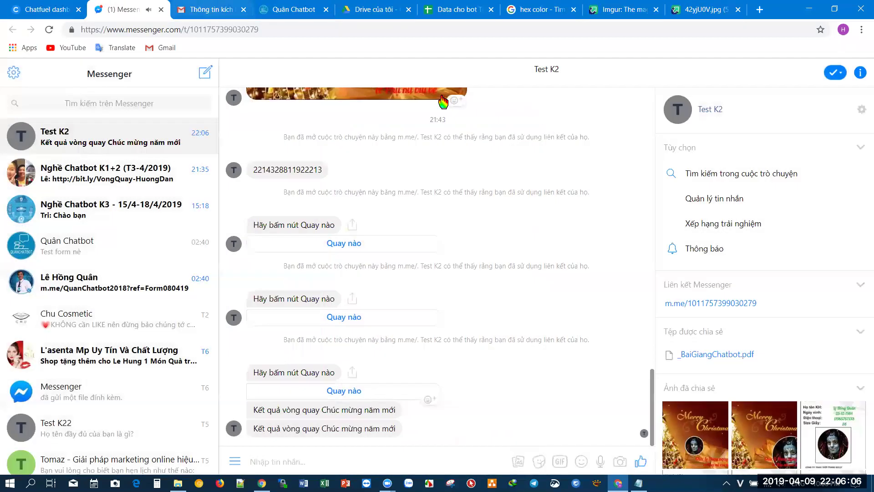
left_click(456, 9)
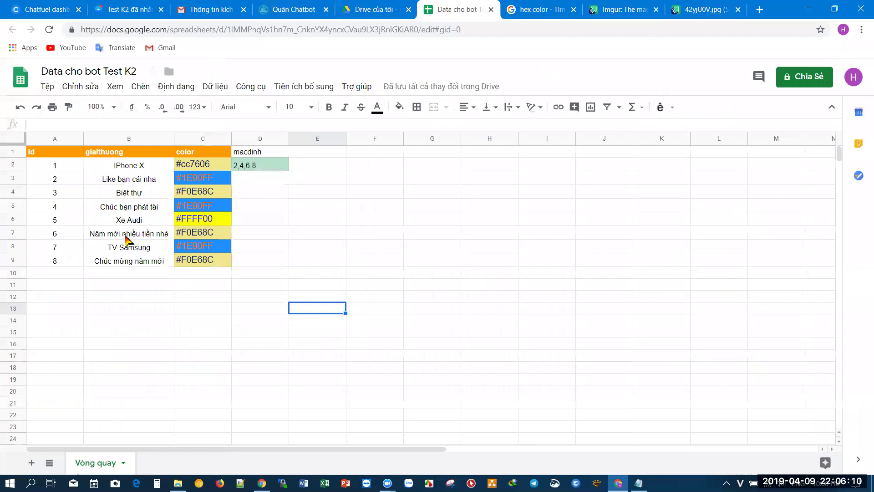
- Replace the D2 default prize list 2,4,6,8 with just 6 in Data cho bot Test K2
left_click(100, 235)
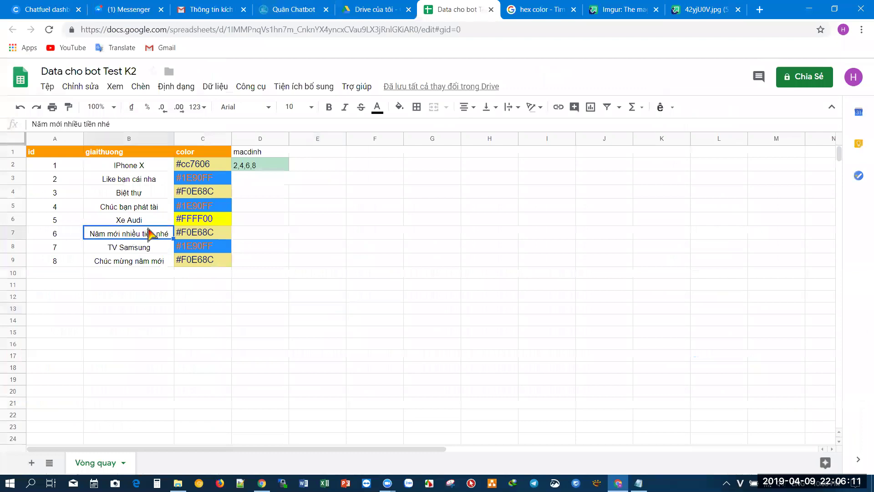
left_click(272, 169)
type("6")
left_click(260, 262)
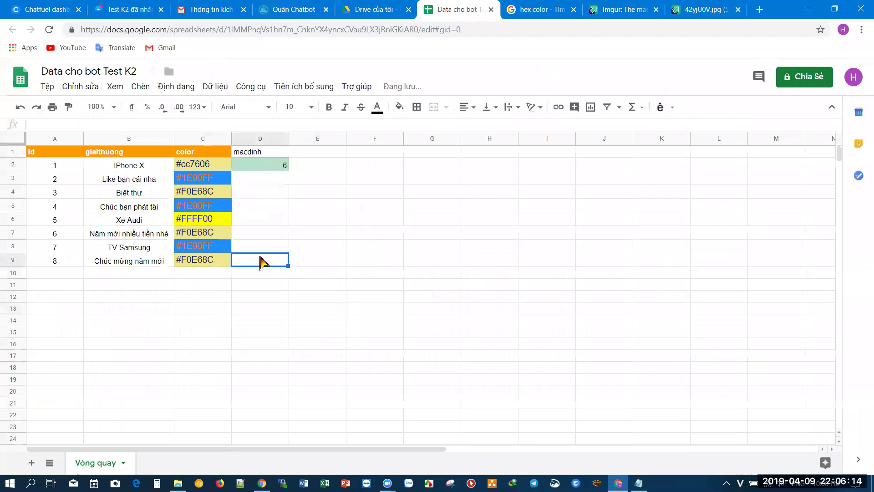
left_click(117, 5)
- Spin the wheel again and close it, getting the result 'Năm mới nhiều tiền nhé'
left_click(363, 390)
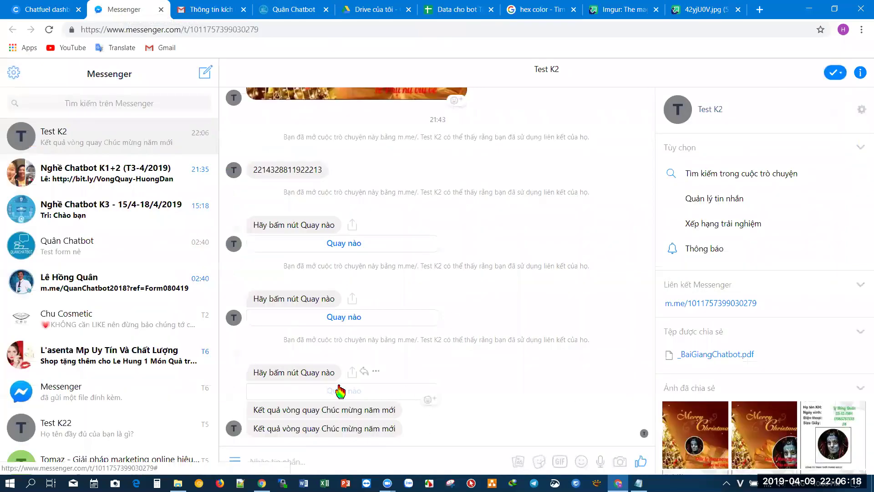
left_click(439, 386)
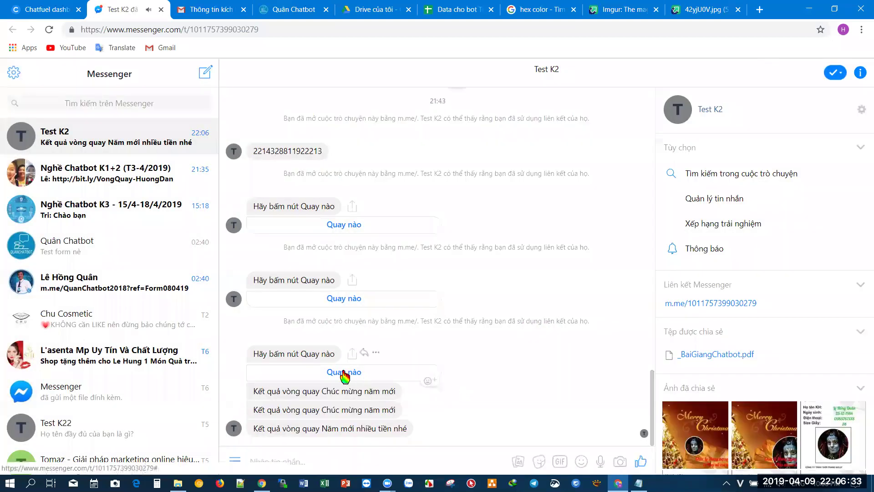
left_click(344, 371)
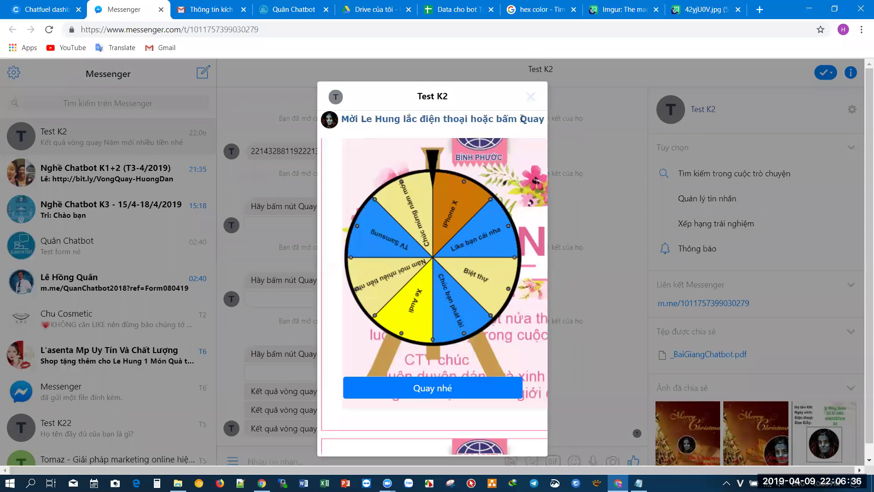
left_click(531, 97)
left_click(262, 483)
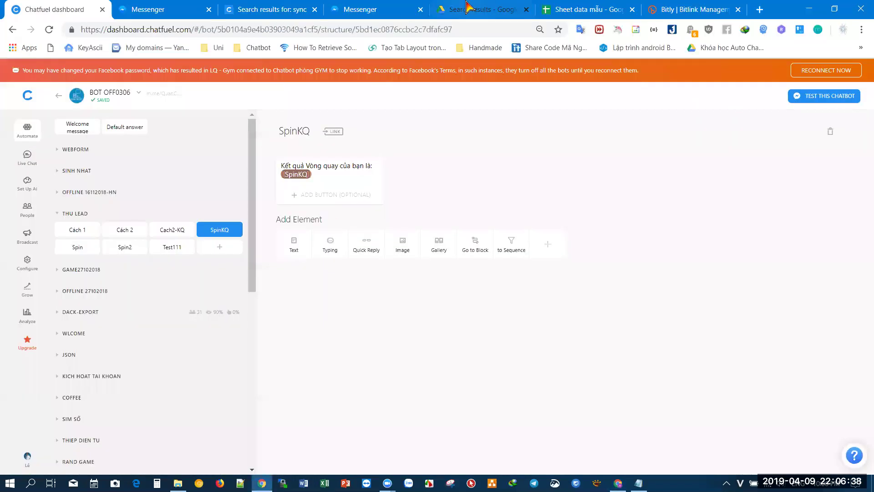
left_click(561, 9)
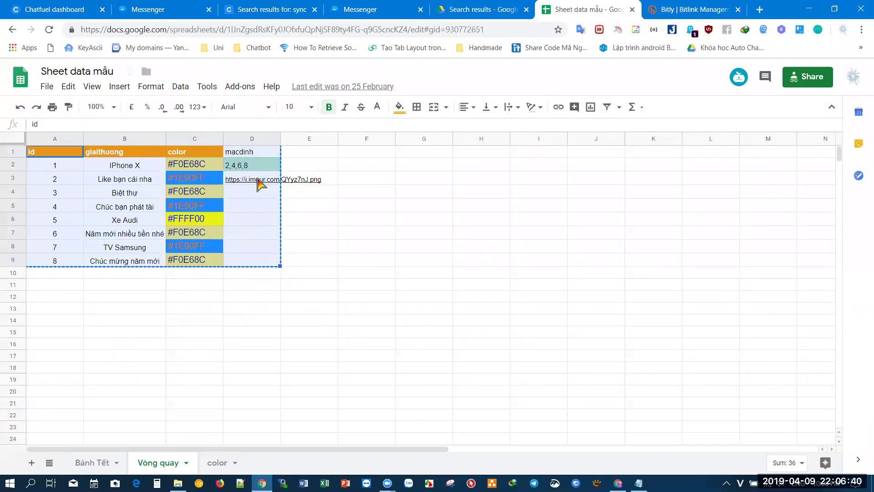
left_click(261, 183)
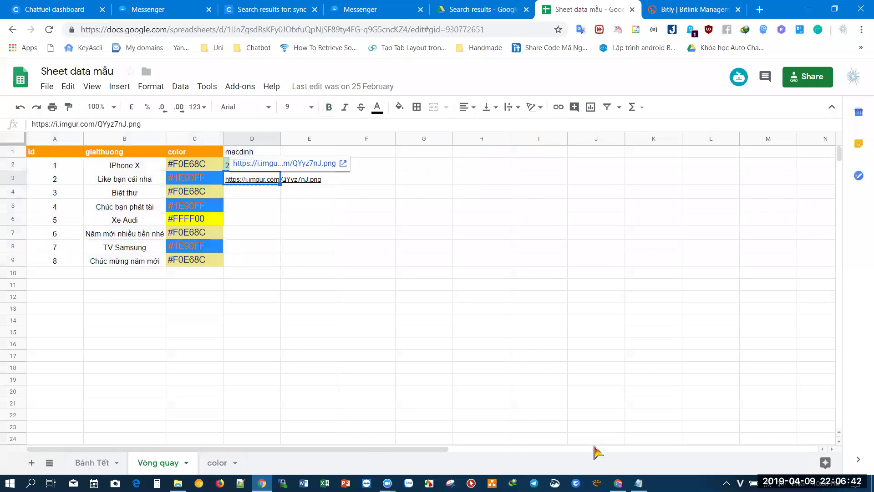
left_click(618, 482)
left_click(453, 9)
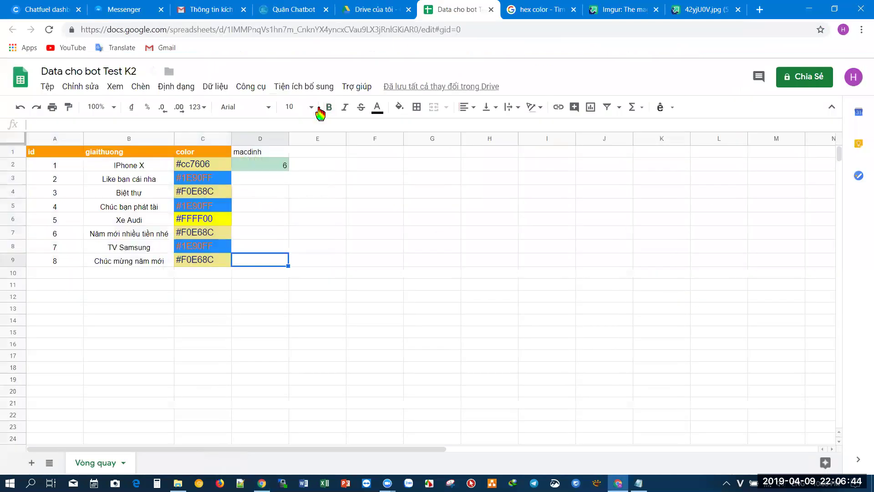
left_click(272, 182)
type("https://i.imgur.com/QYyz7nJ.png")
left_click(280, 219)
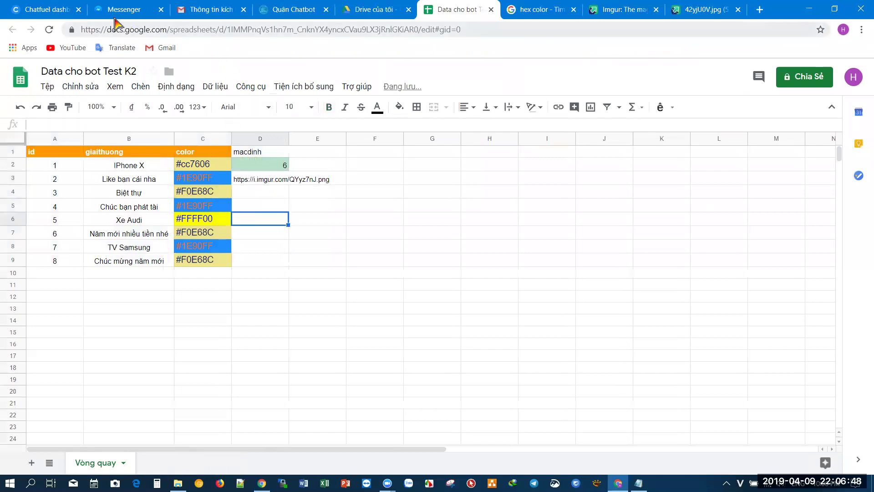
left_click(46, 10)
left_click(119, 9)
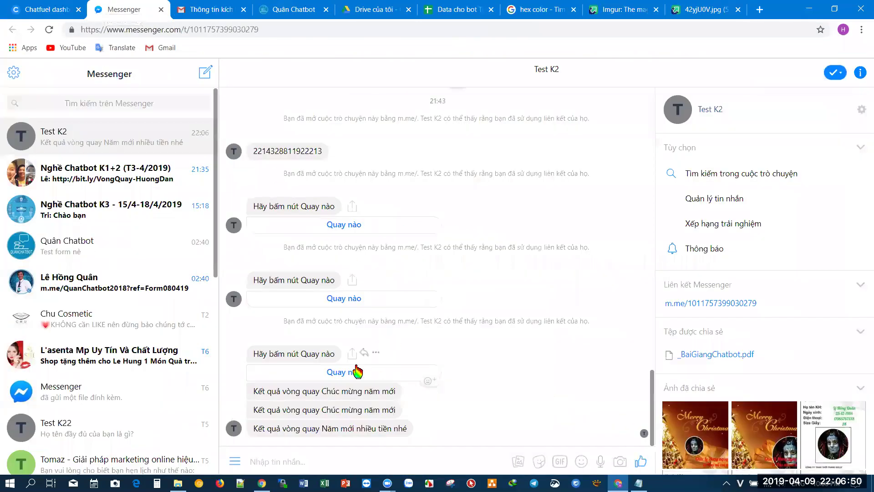
- Spin the picture-based wheel, which again returns 'Năm mới nhiều tiền nhé'
left_click(337, 373)
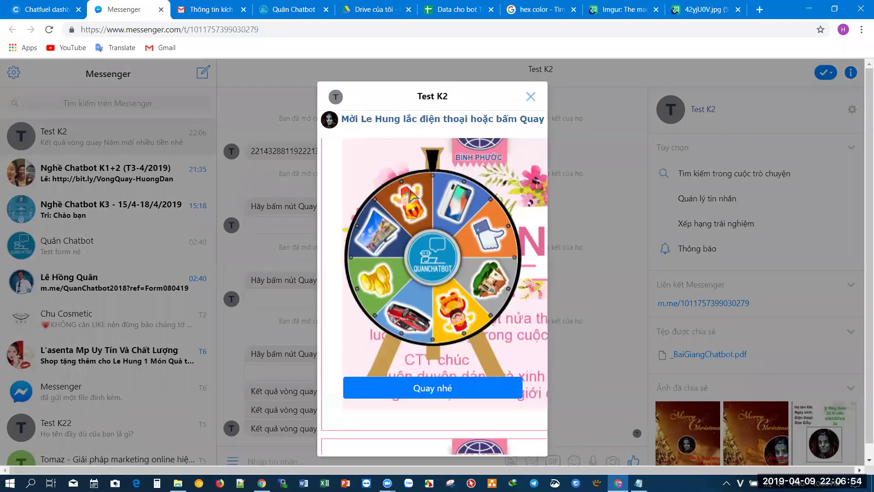
left_click(446, 395)
left_click(430, 397)
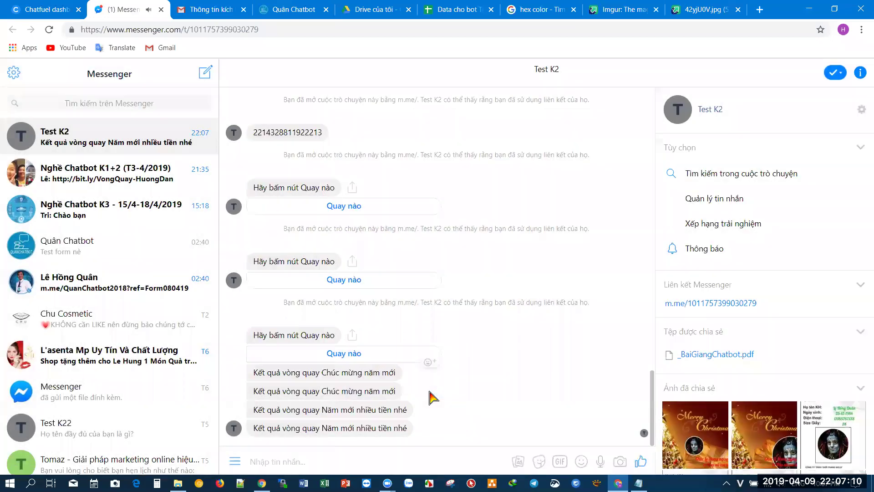
- Change the default prize in D2 of Data cho bot Test K2 from 6 to 1
left_click(455, 10)
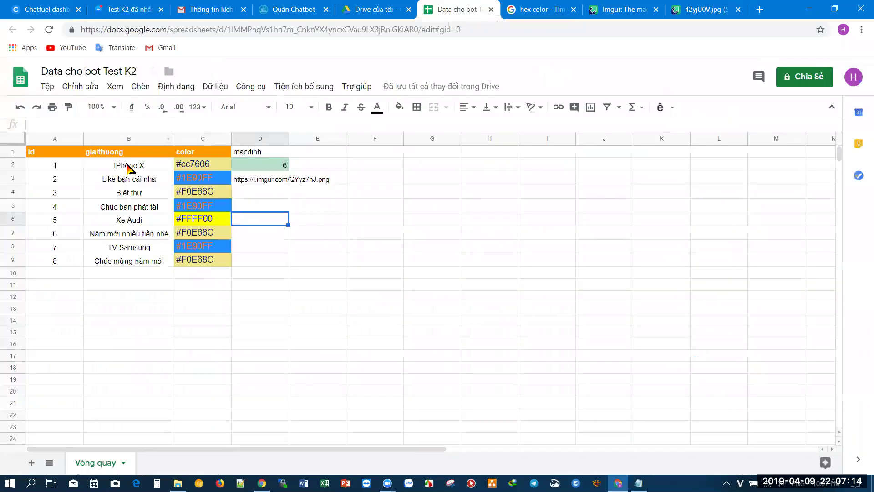
left_click(248, 167)
type("1")
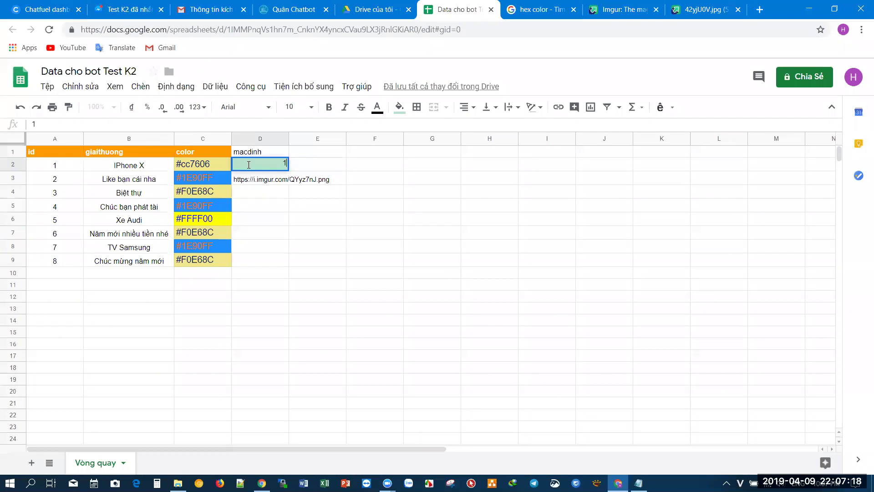
left_click(301, 276)
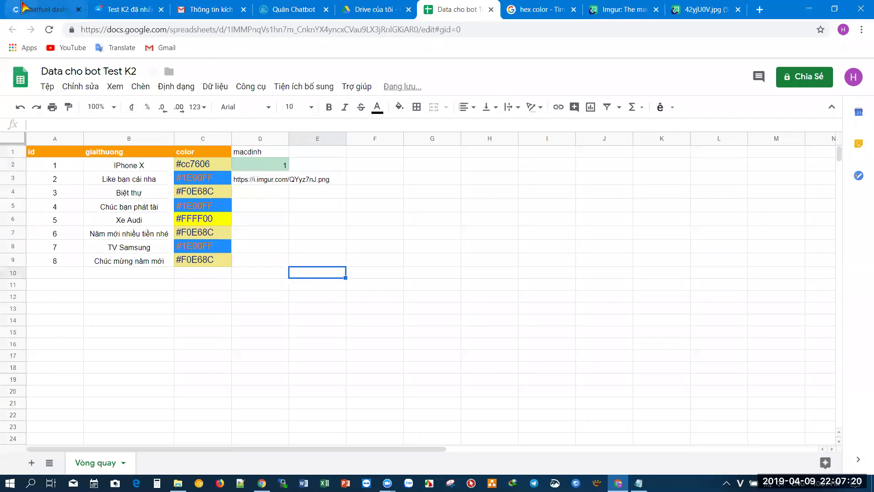
left_click(140, 3)
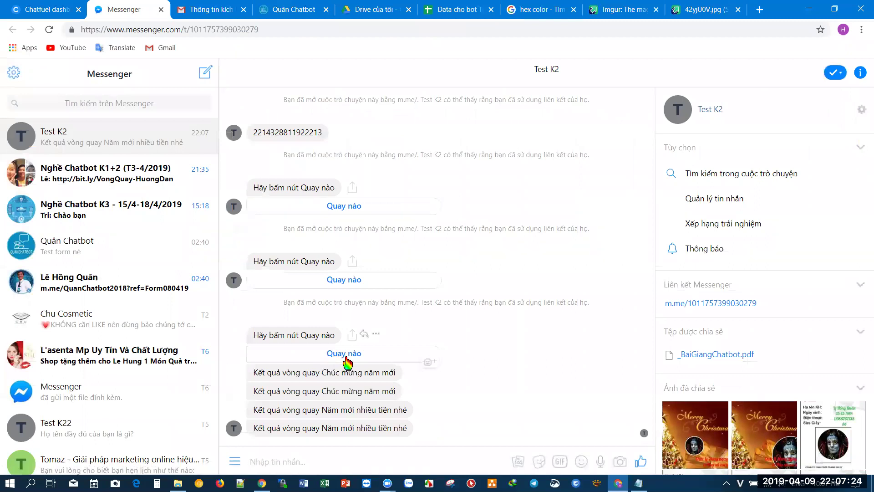
- Spin the wheel, get 'IPhone X', and compare it with the sheet's default value 1
left_click(346, 358)
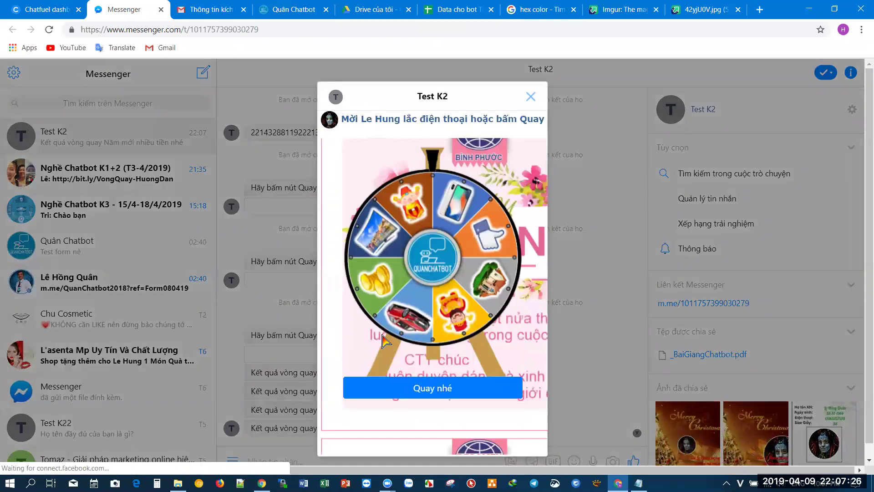
left_click(438, 390)
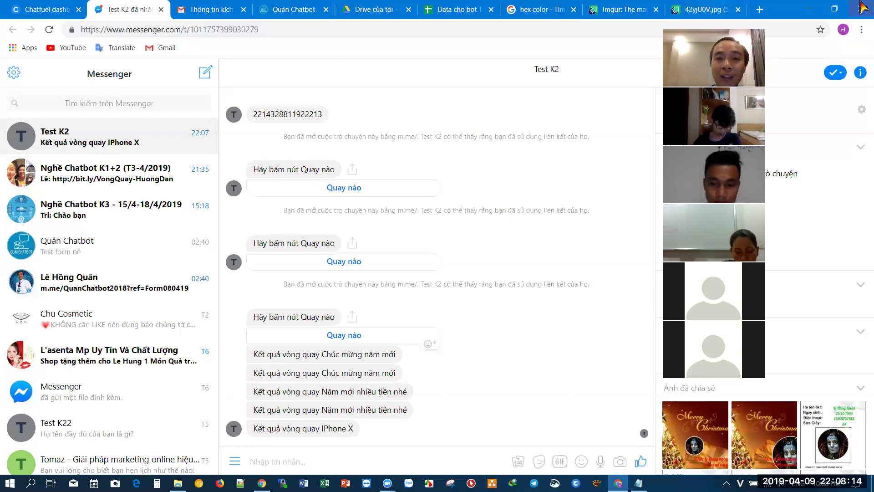
key("ctrl+6")
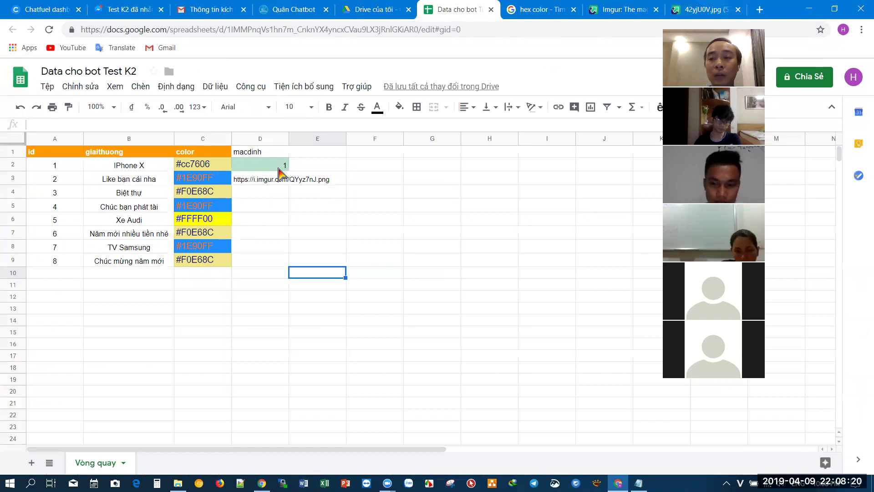
key("ctrl+2")
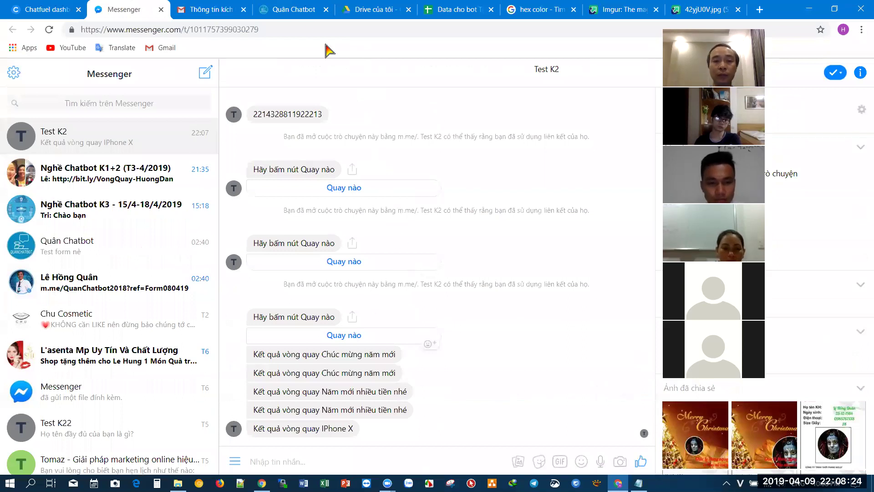
key("ctrl+1")
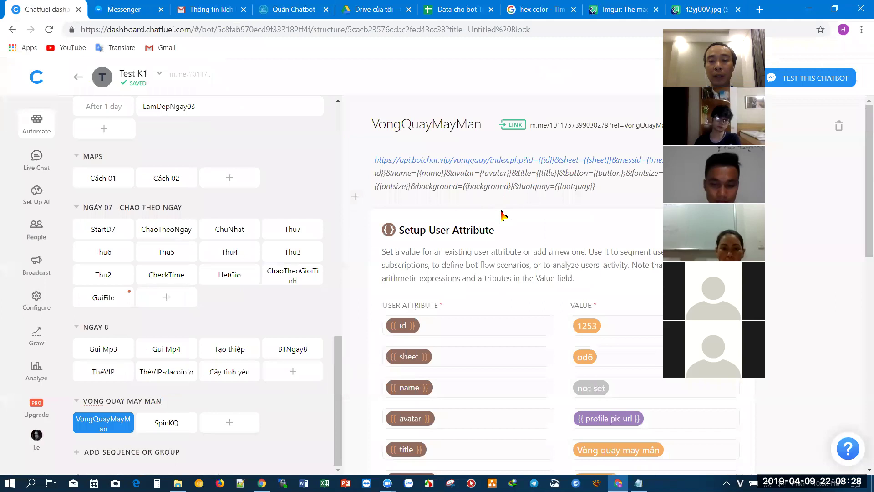
- Review the VongQuayMayMan block's attribute cards, then open the SpinKQ result block
scroll(534, 246, "down", 7)
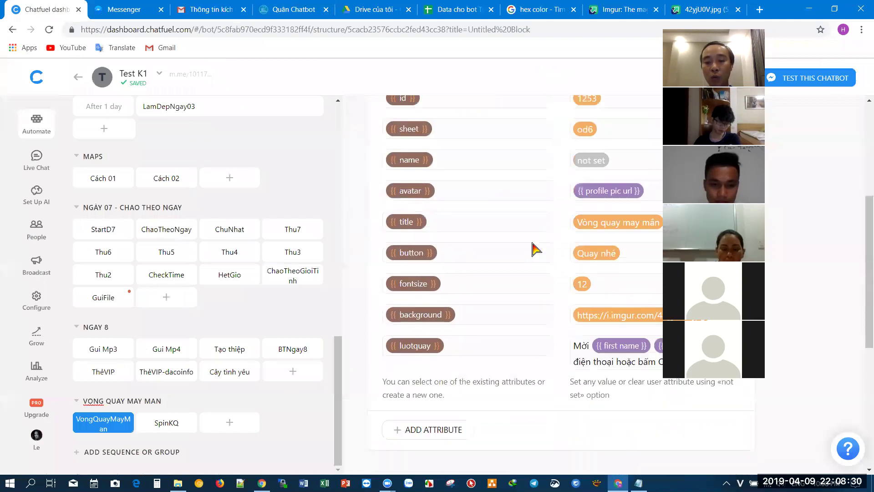
scroll(524, 344, "up", 3)
scroll(526, 345, "down", 4)
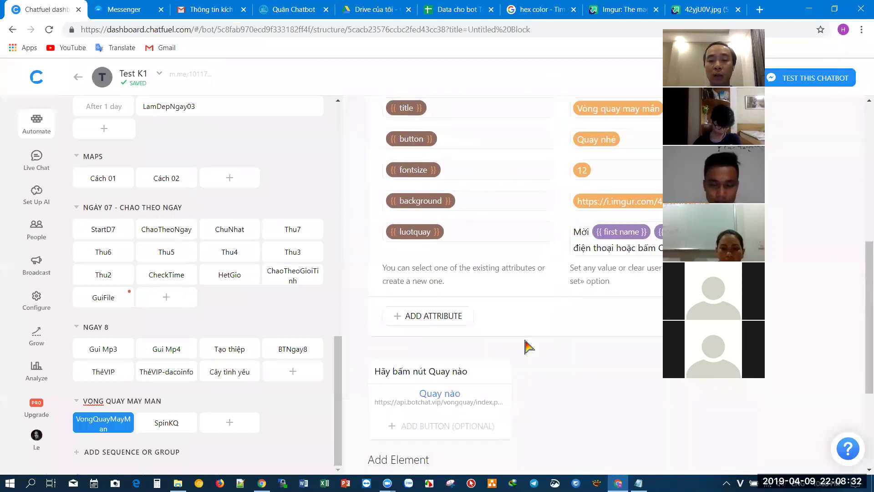
left_click(165, 423)
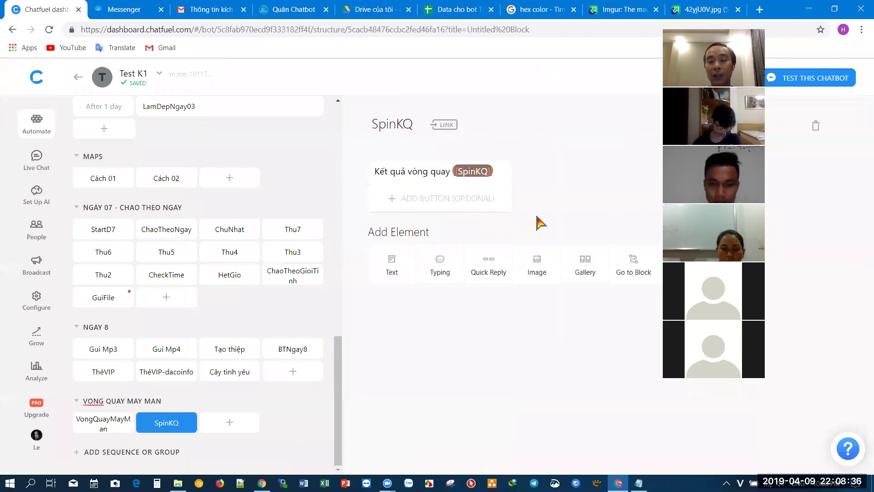
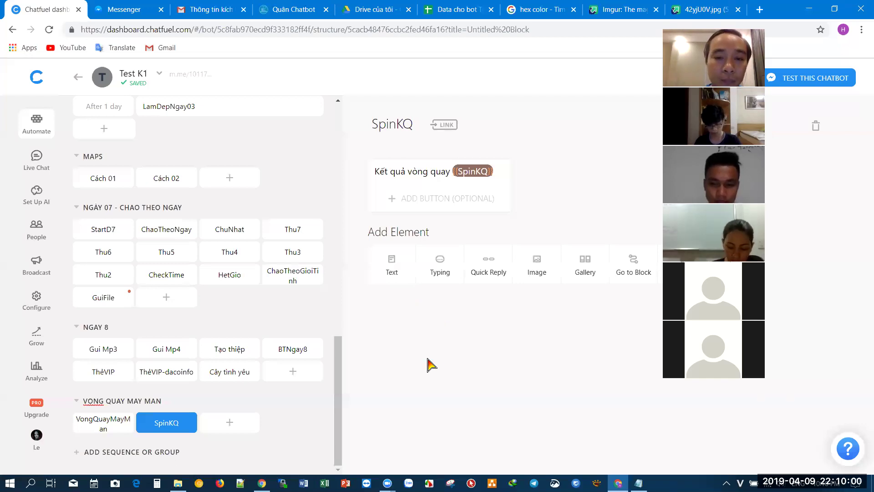
- Enter 2,4,6,8 as the macdinh value in D2 of the Vòng quay sheet
left_click(449, 9)
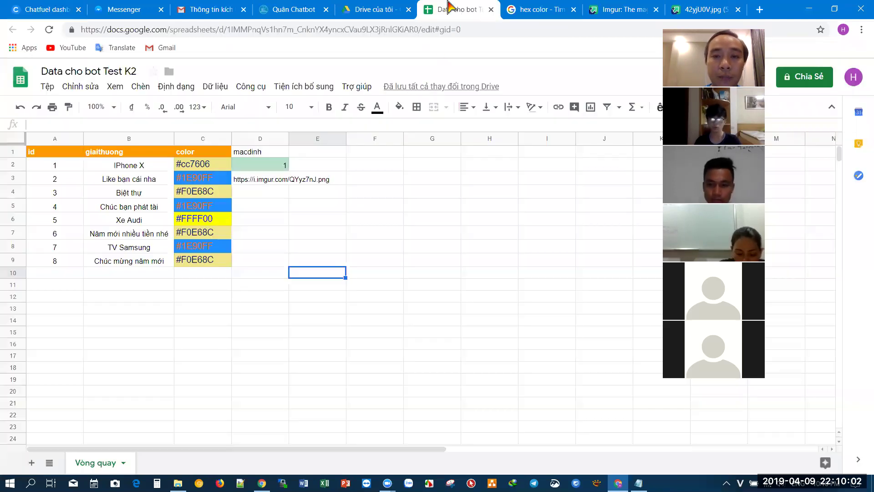
left_click(264, 172)
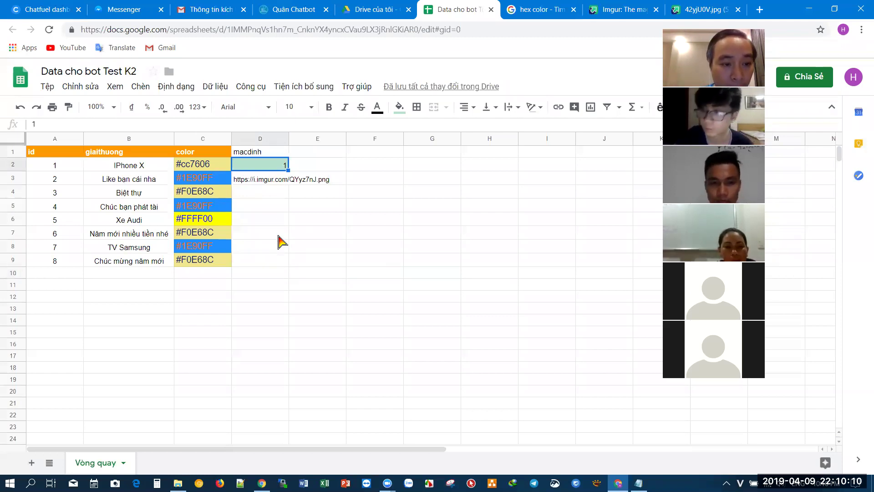
type("2,4,6,8")
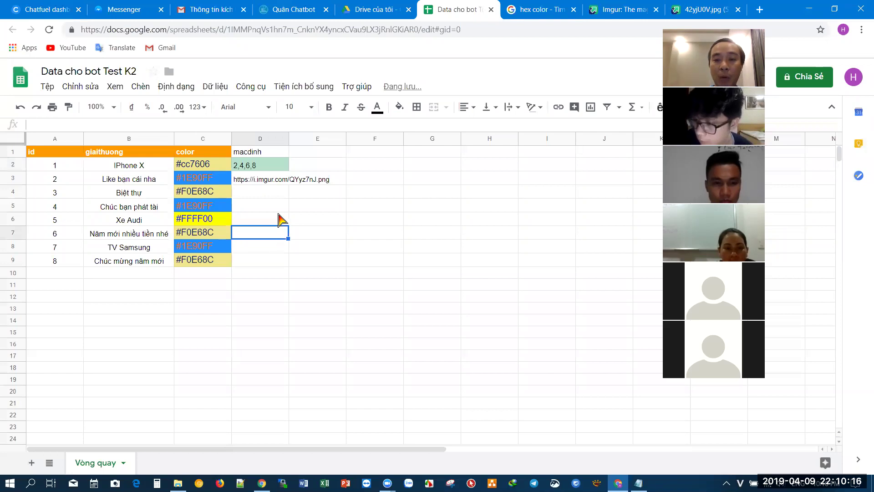
- Duplicate the Vòng quay sheet and name the copy 'Vòng quay 2'
right_click(112, 470)
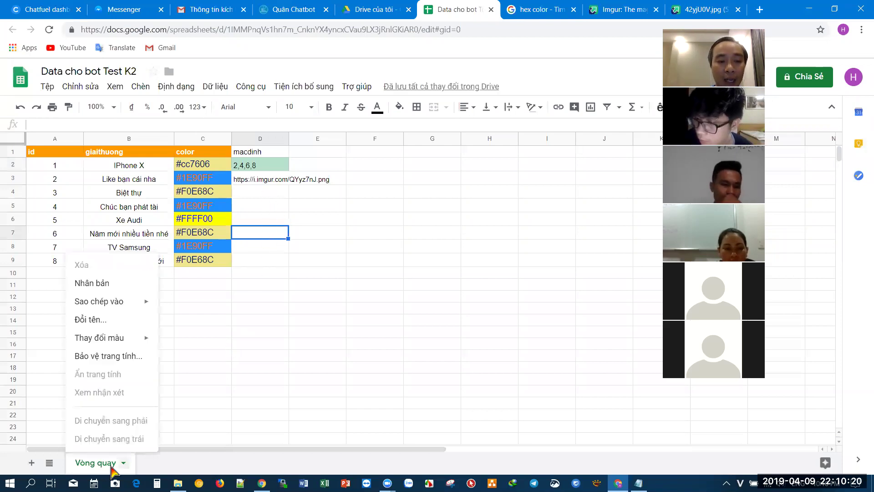
left_click(93, 284)
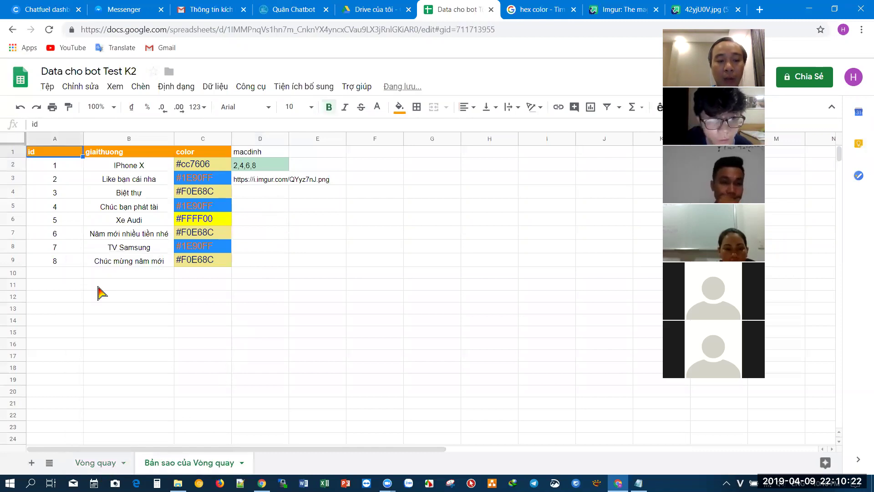
double_click(211, 471)
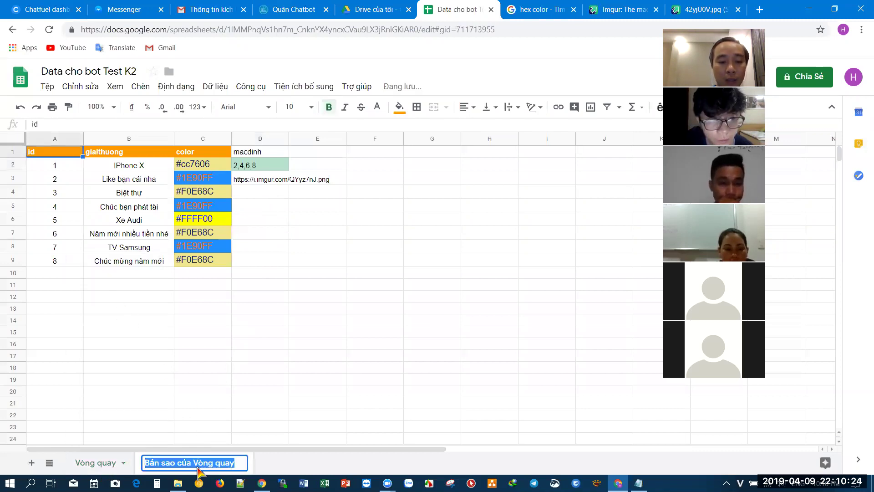
left_click(194, 465)
key("BackSpace")
key("BackSpace")
key("BackSpace")
key("BackSpace")
key("BackSpace")
key("BackSpace")
key("BackSpace")
key("BackSpace")
key("BackSpace")
key("BackSpace")
key("BackSpace")
key("BackSpace")
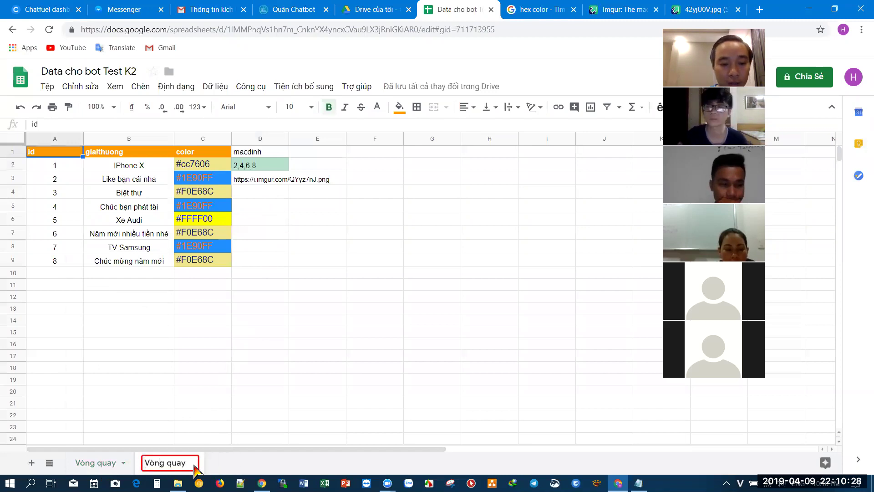
type("2")
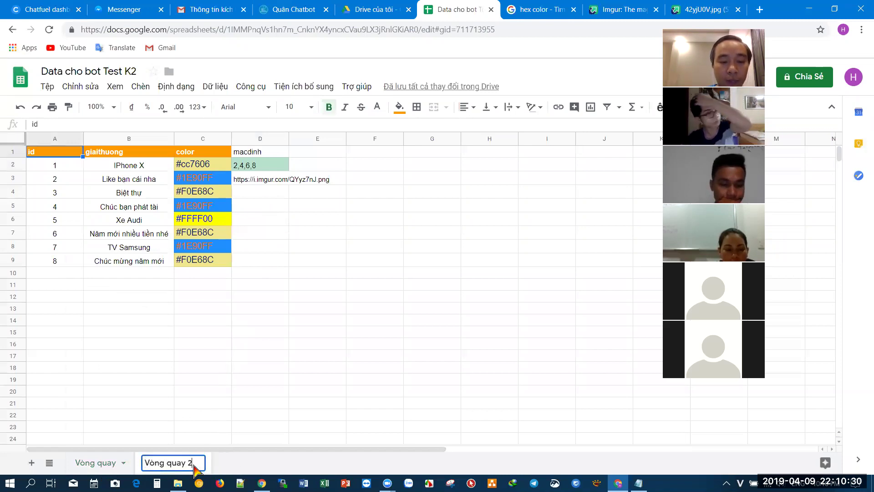
left_click(269, 380)
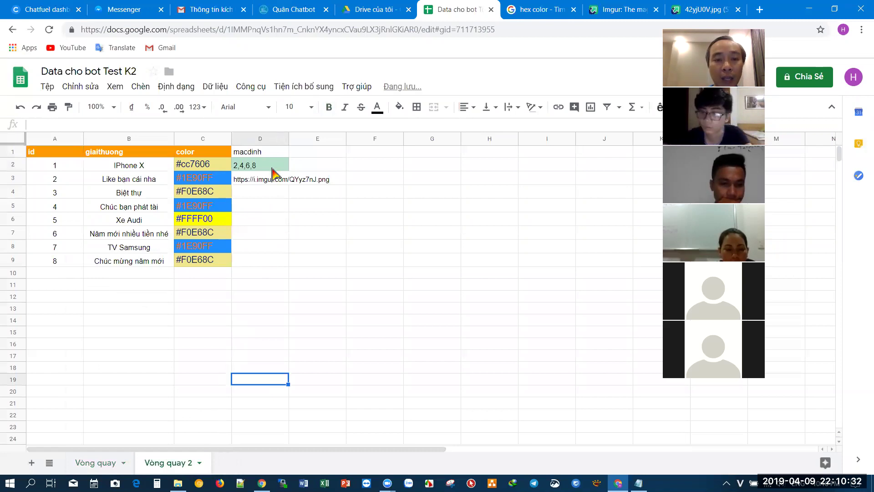
- Replace the D2 macdinh value in Vòng quay 2 with 7, prize TV Samsung
left_click(272, 167)
key("Delete")
left_click(275, 220)
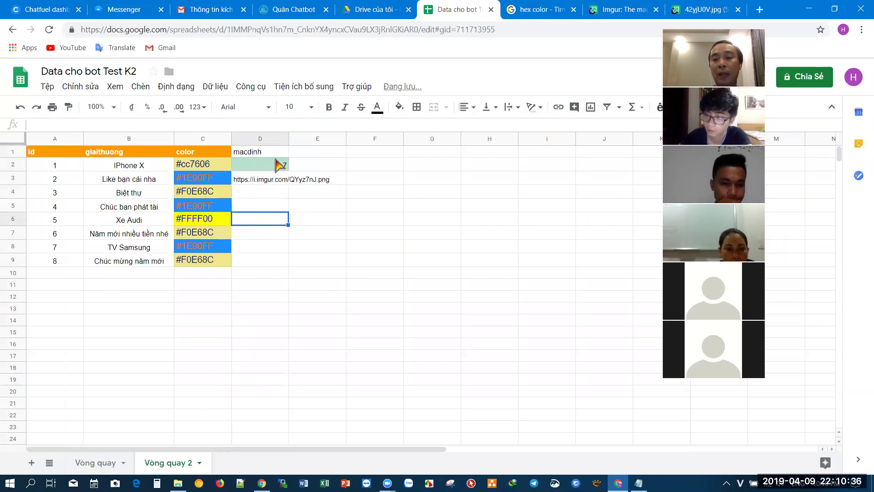
left_click(141, 250)
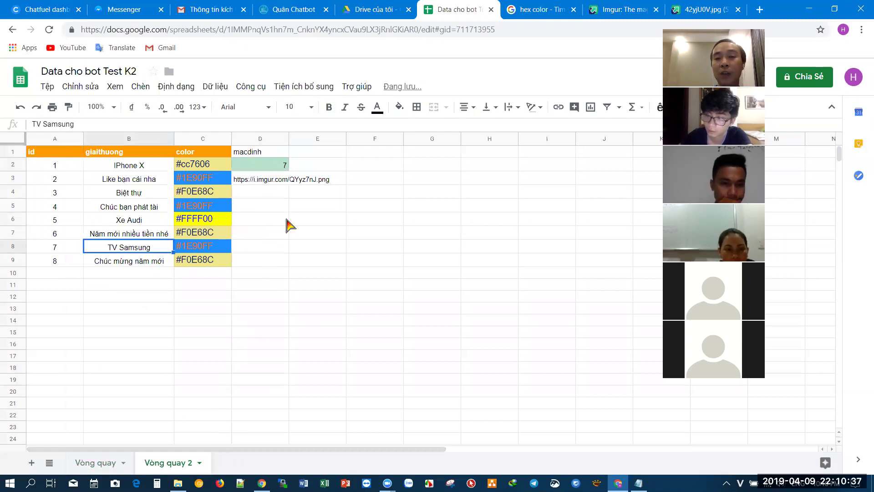
left_click(300, 263)
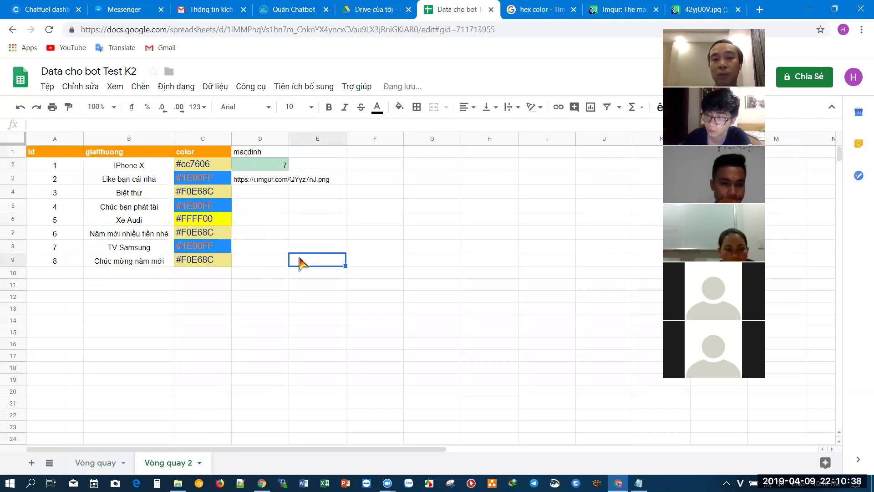
- Check the VongQuayMayMan block's sheet value od6, then go to the botchat.vip account page
left_click(42, 6)
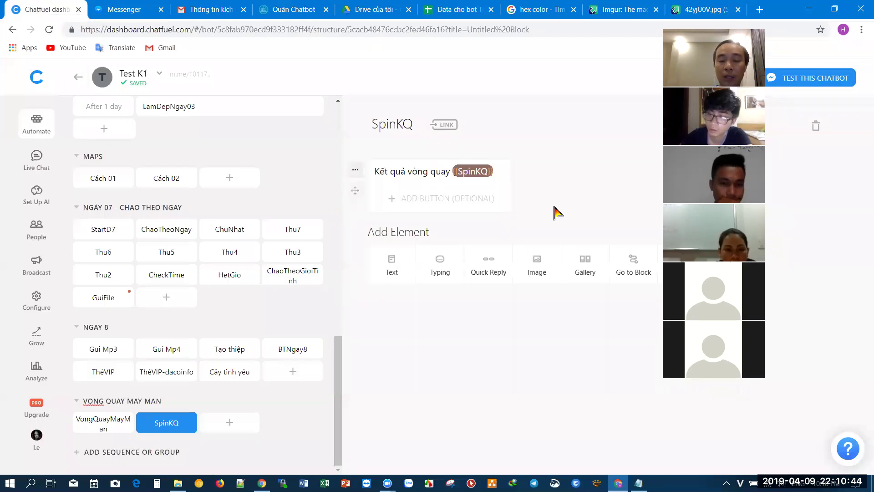
left_click(109, 431)
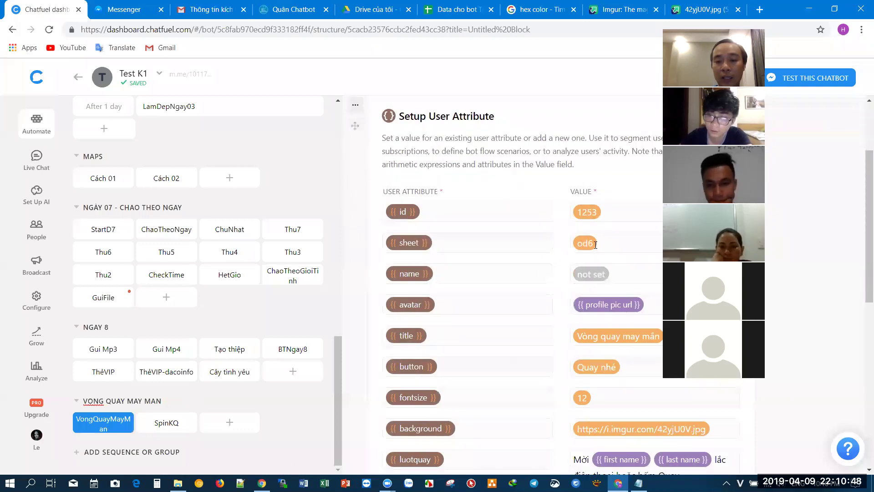
double_click(571, 249)
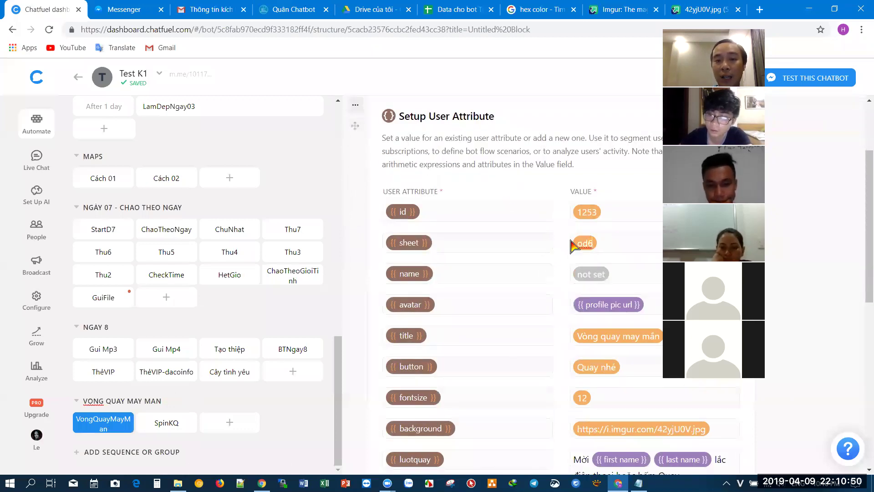
left_click(279, 7)
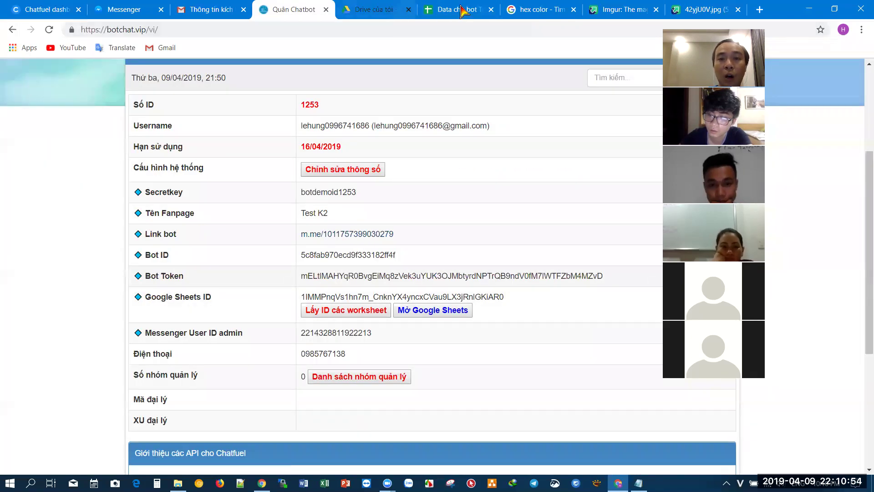
- Look up the worksheet IDs on botchat.vip and select obrqi61 for Vòng quay 2
left_click(463, 11)
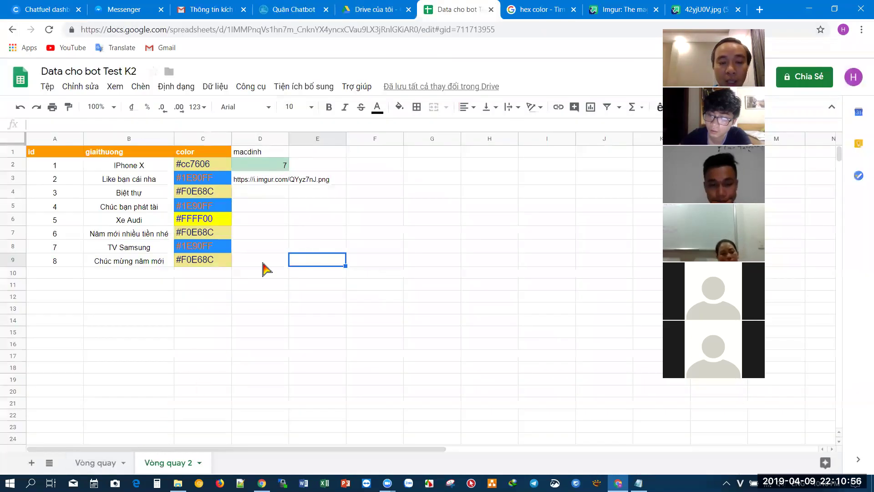
left_click(264, 170)
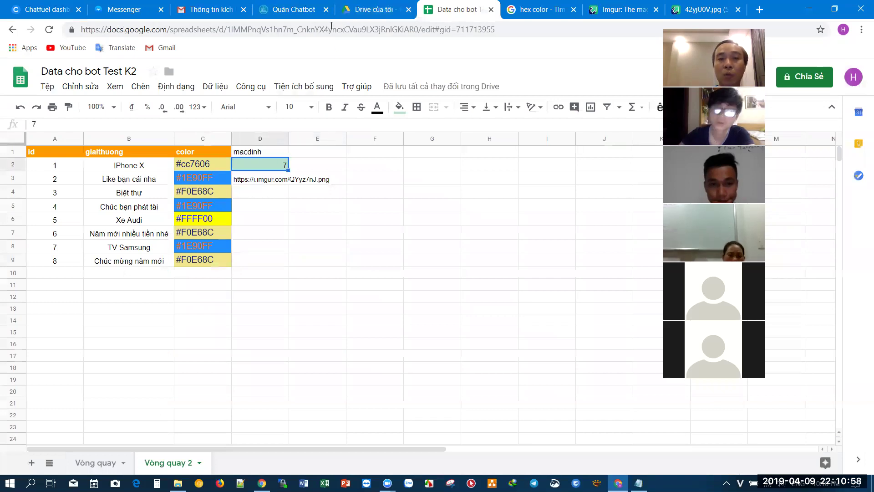
left_click(294, 9)
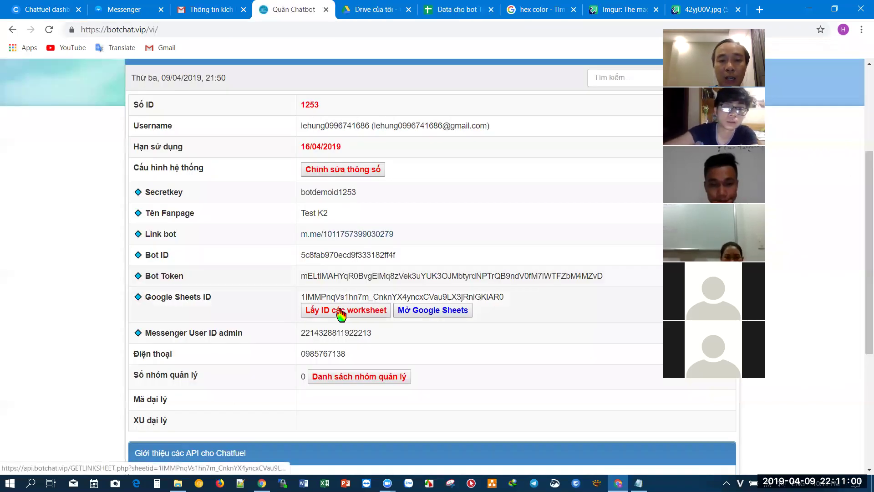
left_click(342, 313)
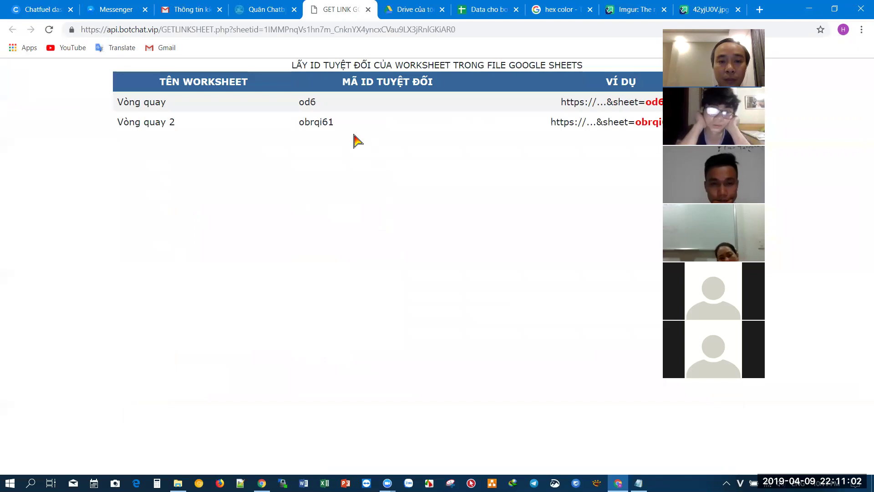
left_click_drag(340, 122, 289, 127)
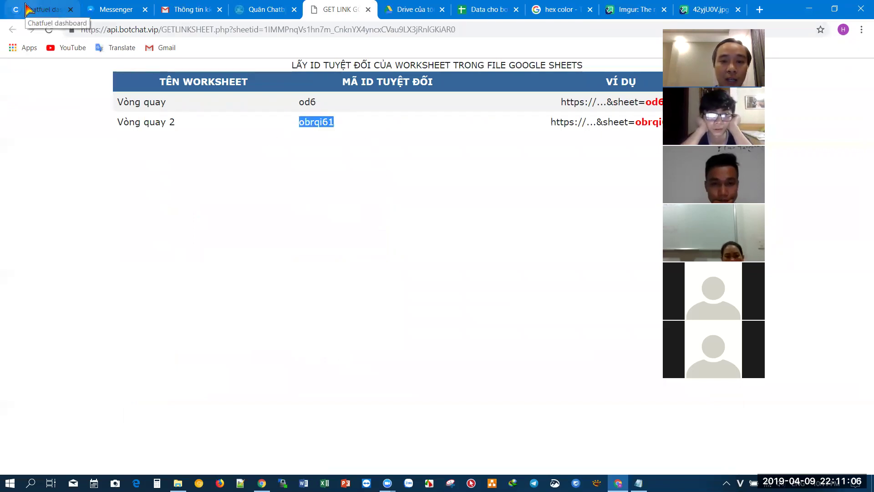
left_click(45, 10)
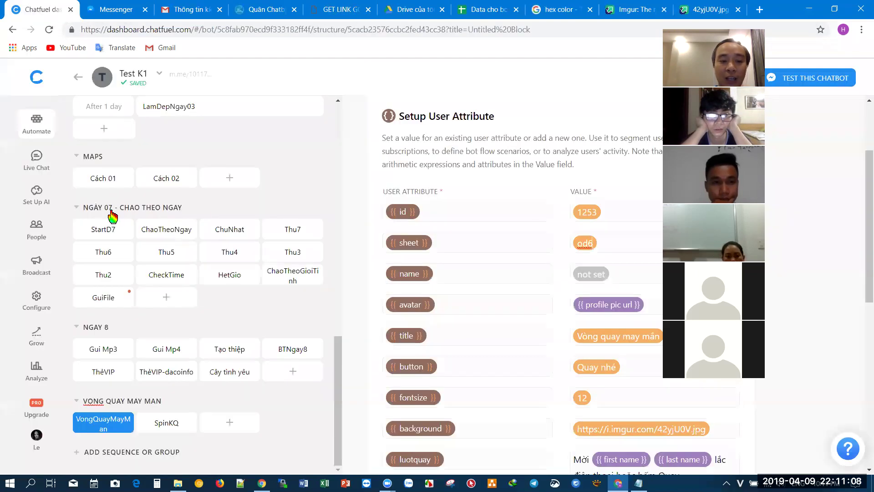
- Copy the VongQuayMayMan block into the VONG QUAY MAY MAN group
left_click(126, 424)
left_click(125, 447)
left_click(393, 293)
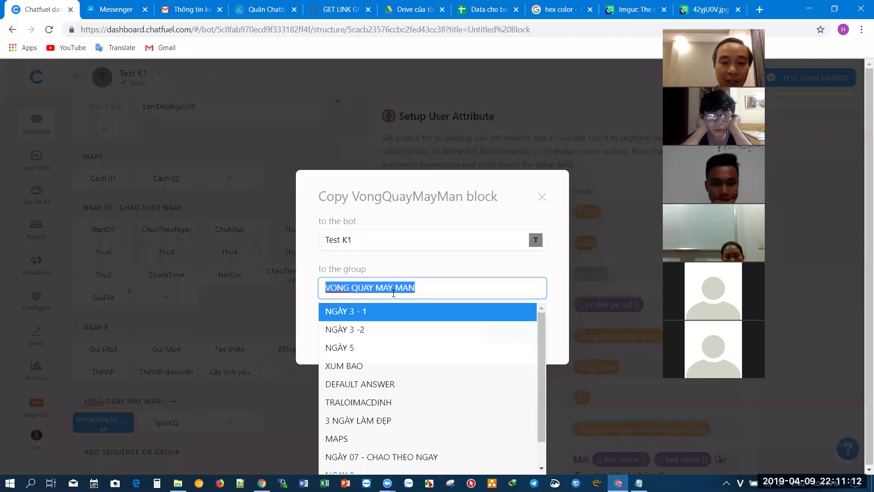
left_click(564, 296)
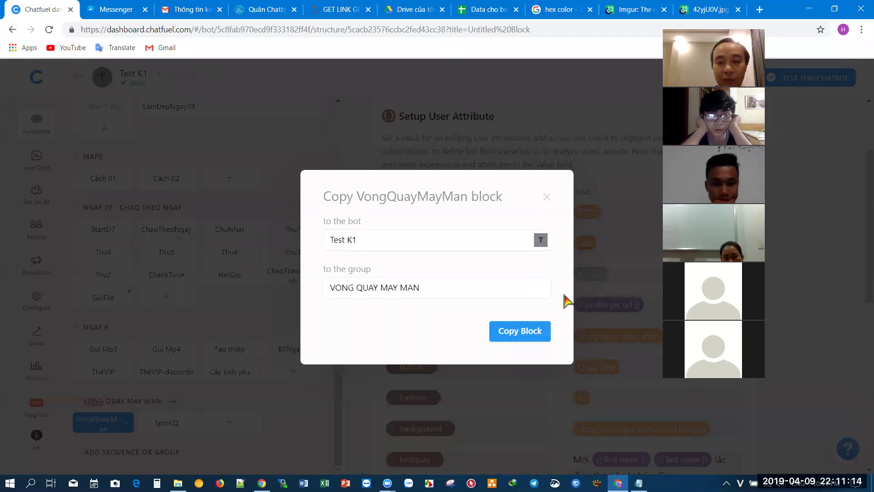
left_click(531, 335)
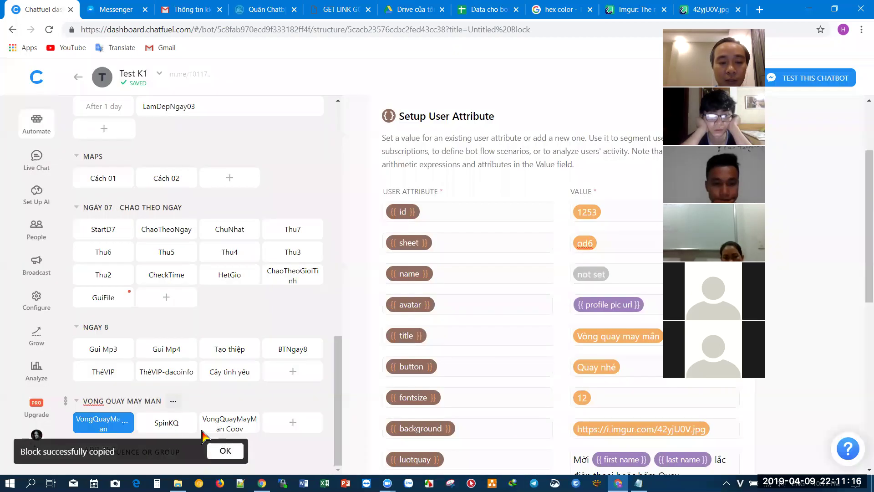
- Remove the typing delay card from the SpinKQ block
left_click(169, 428)
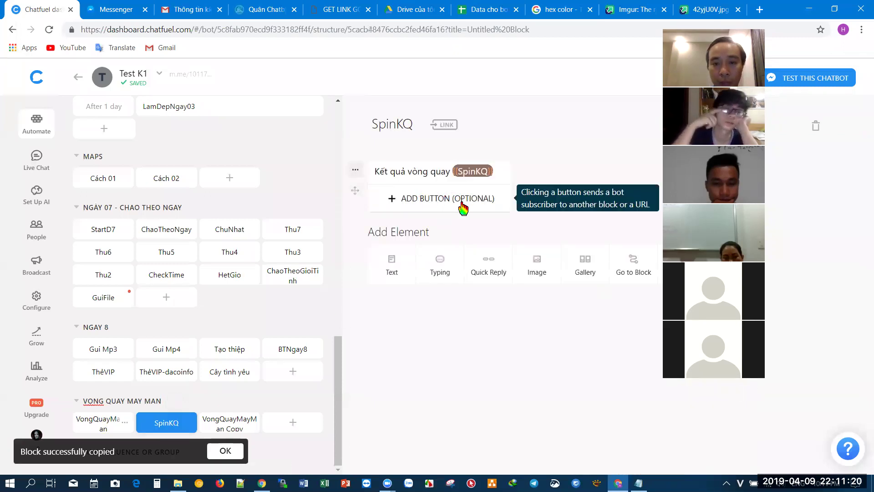
left_click(436, 275)
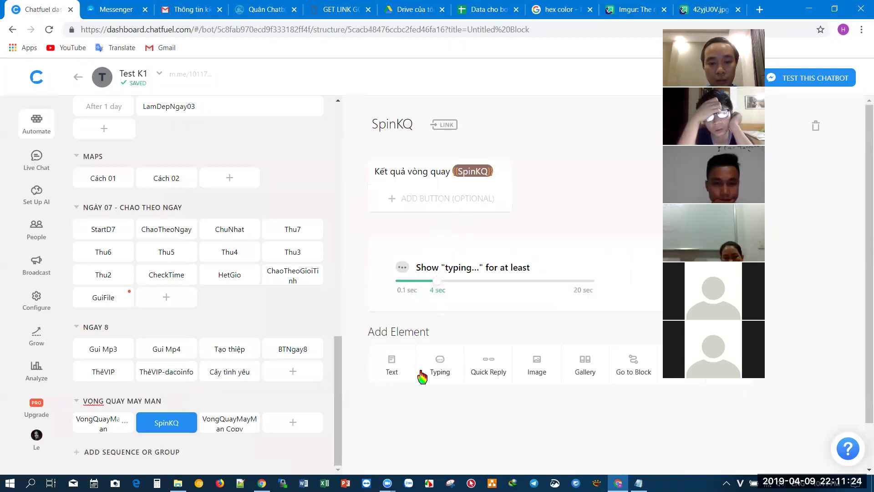
left_click(362, 246)
left_click(364, 308)
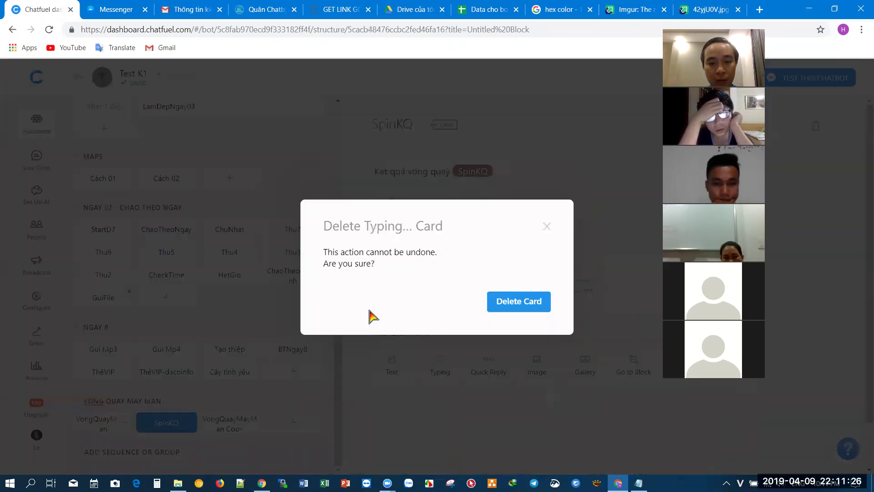
left_click(497, 301)
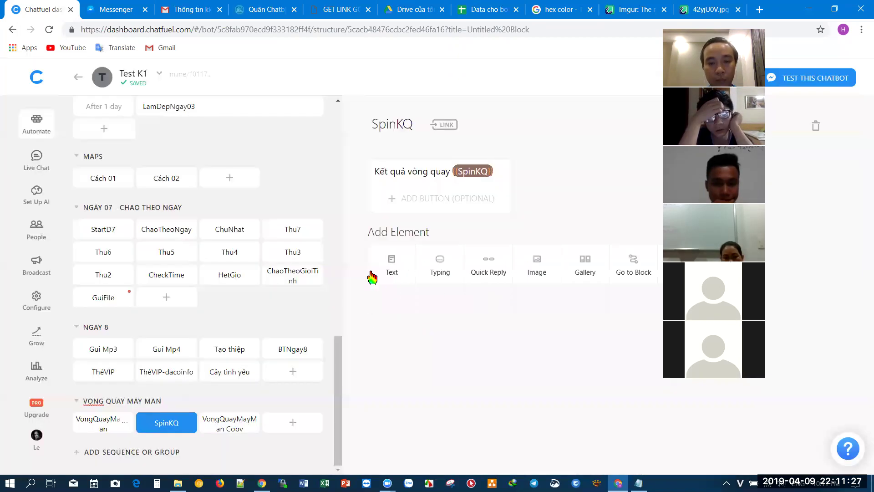
- Add a 'CHƠI TIẾP!!!!' quick reply to SpinKQ that leads to VongQuayMayMan Copy
left_click(479, 268)
key("Caps_Lock")
type("CHƠ")
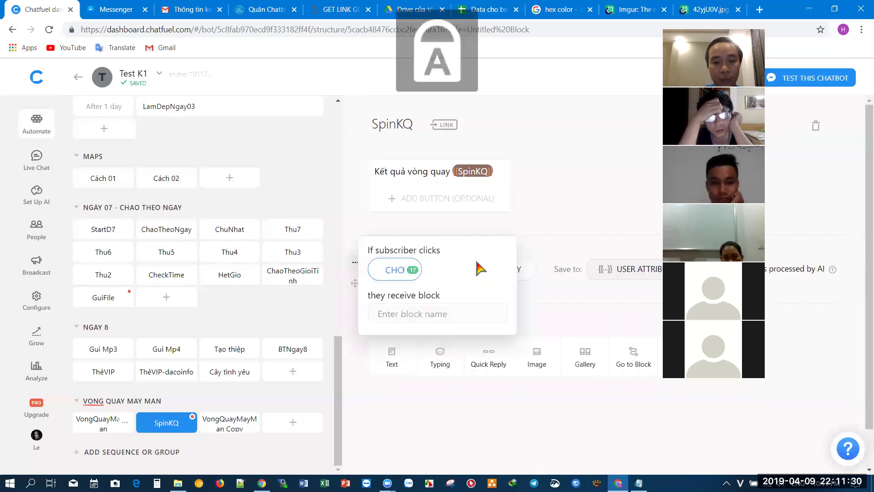
type("I TIẾP")
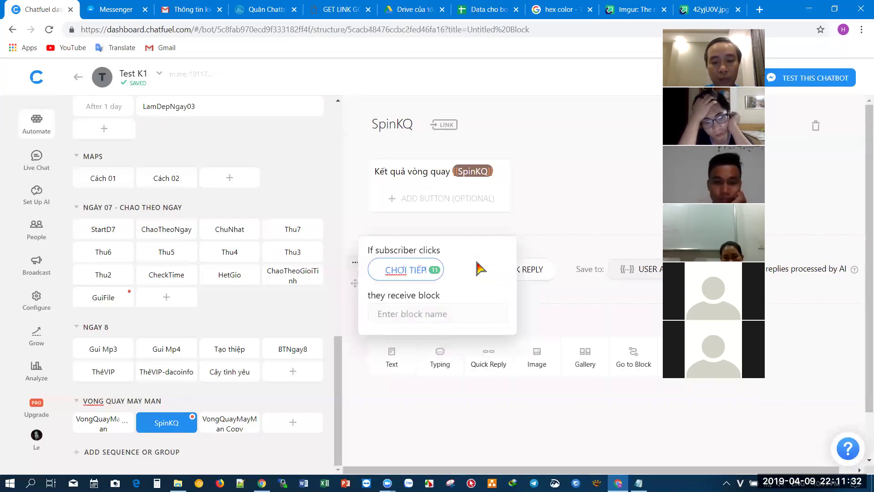
type("!!!!")
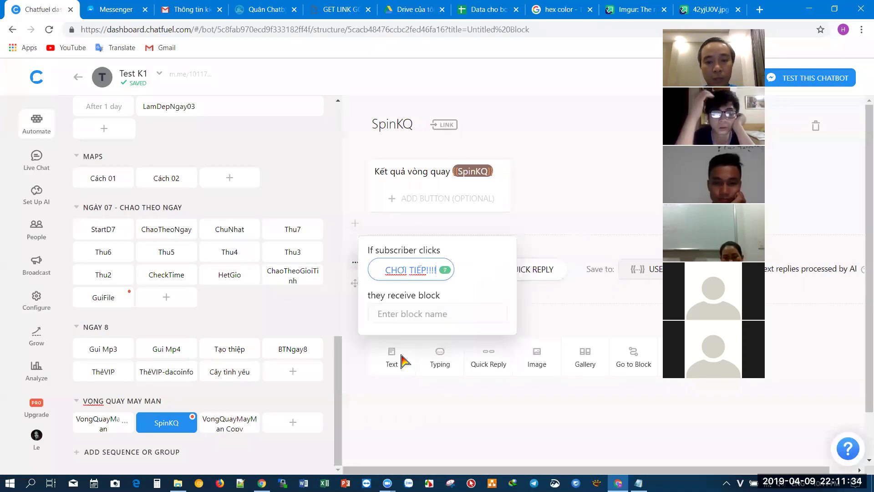
left_click(412, 314)
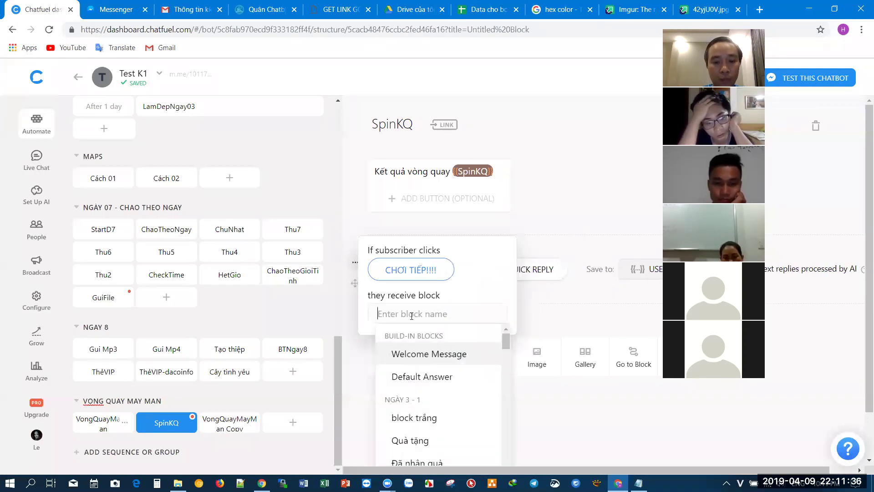
type("VON")
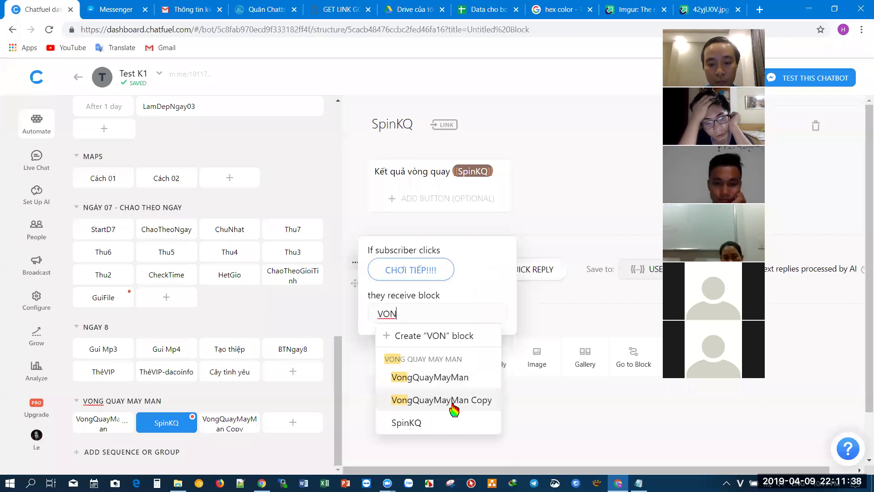
left_click(454, 407)
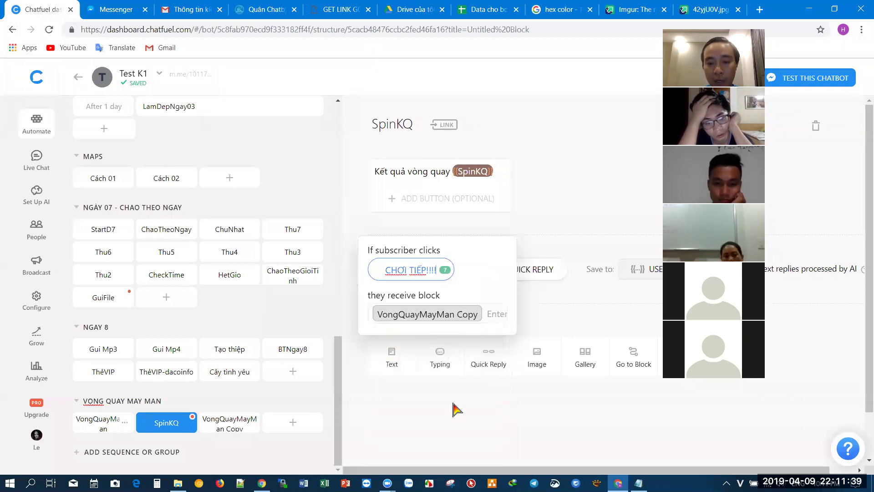
left_click(565, 248)
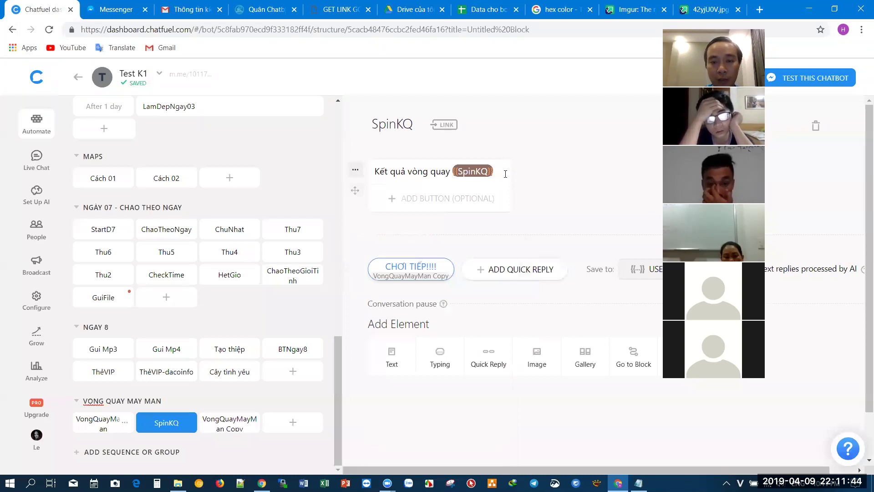
- Add a second line 'Bạn chơi tiếp ko?' to the SpinKQ result message
left_click(492, 171)
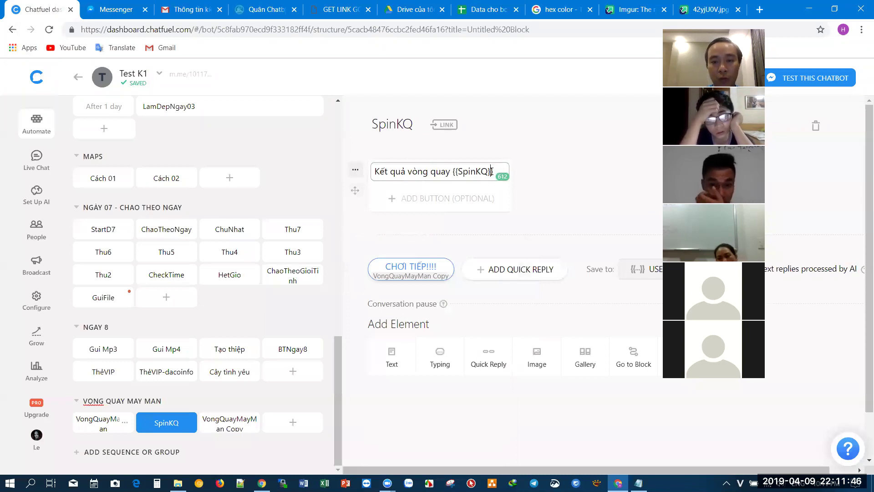
key("Return")
type("bA")
key("BackSpace")
key("Caps_Lock")
key("BackSpace")
type("Ba")
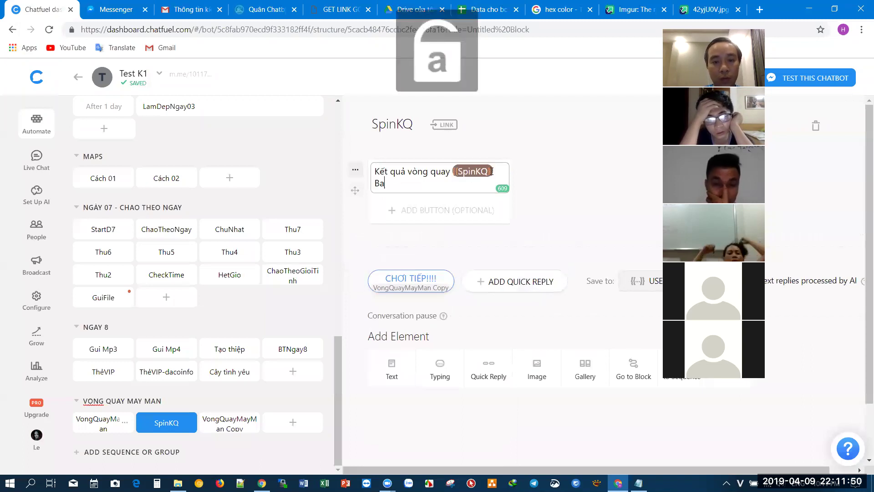
type("nj chowi")
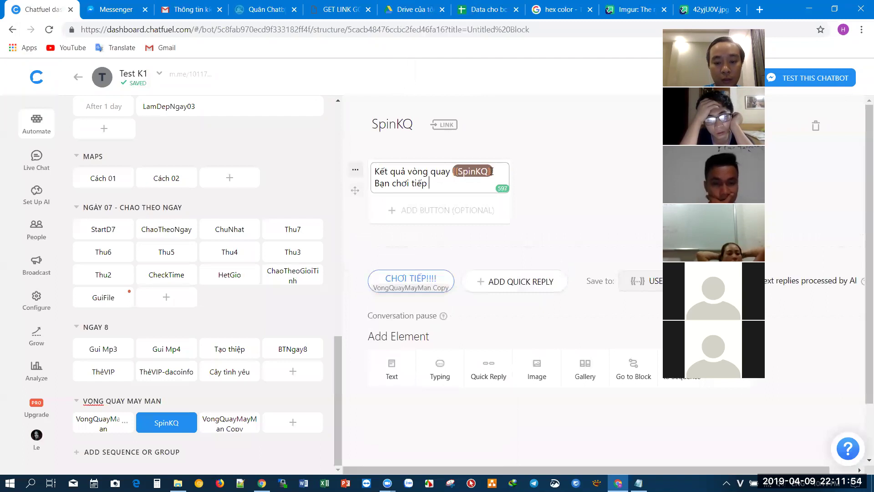
left_click(572, 189)
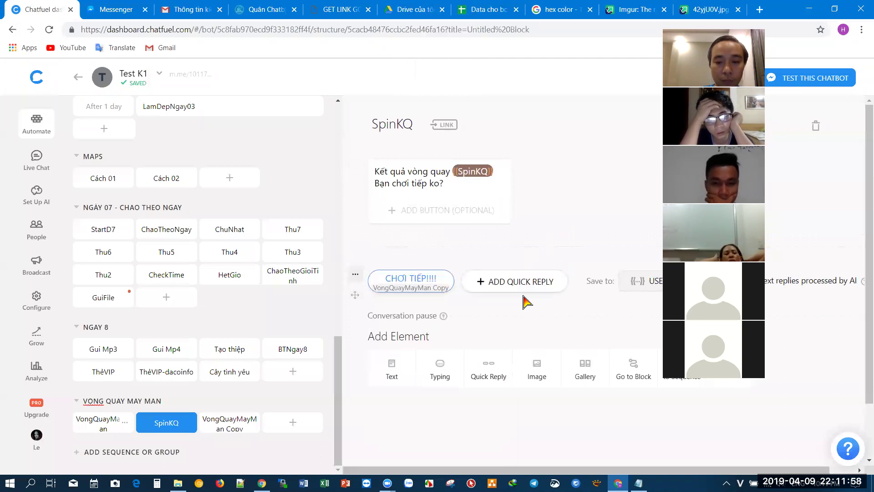
left_click(223, 428)
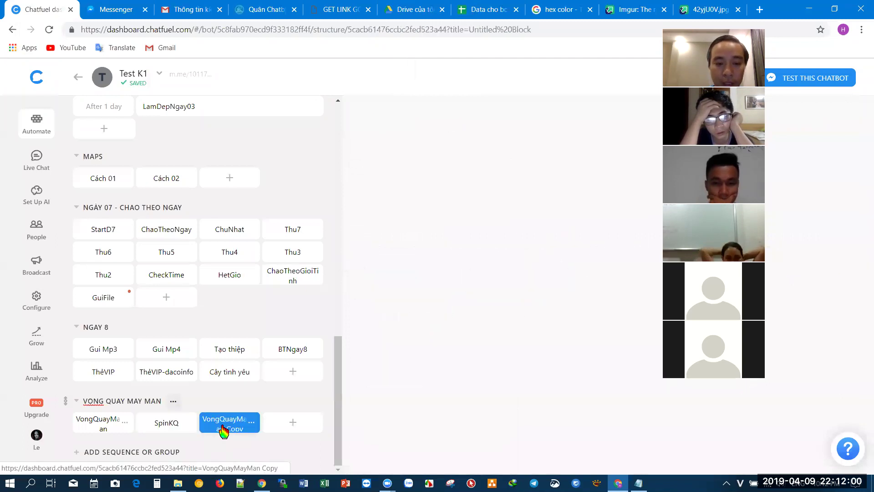
- Rename the copied block to VongQuayMayMan2
left_click_drag(480, 127, 519, 126)
type("2")
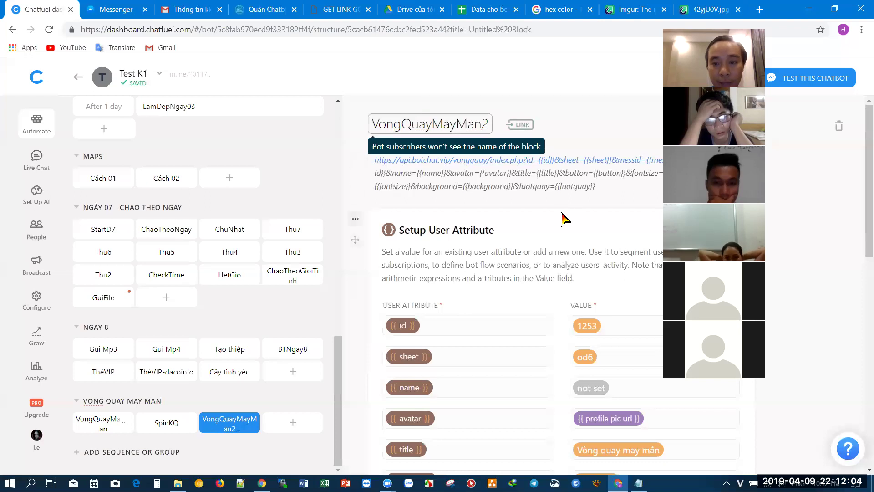
key("Return")
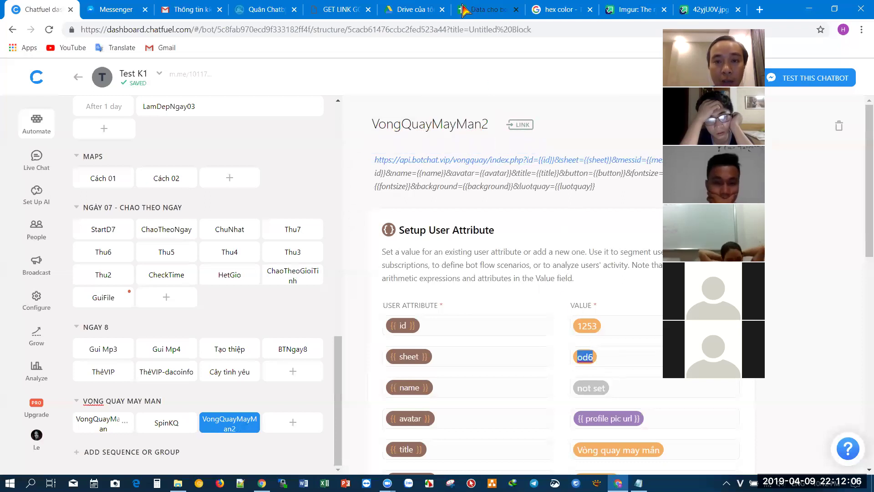
- Replace the block's sheet value od6 with the Vòng quay 2 ID obrqi61
left_click(341, 9)
left_click(331, 122)
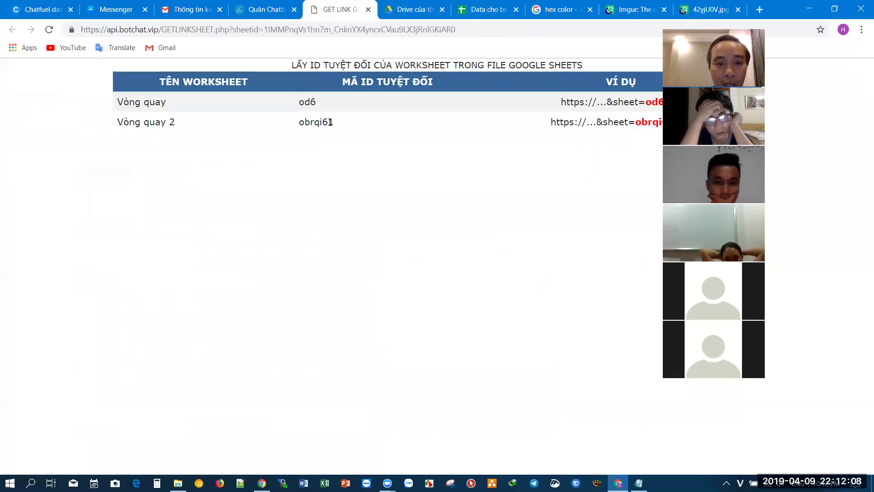
left_click_drag(331, 123, 304, 124)
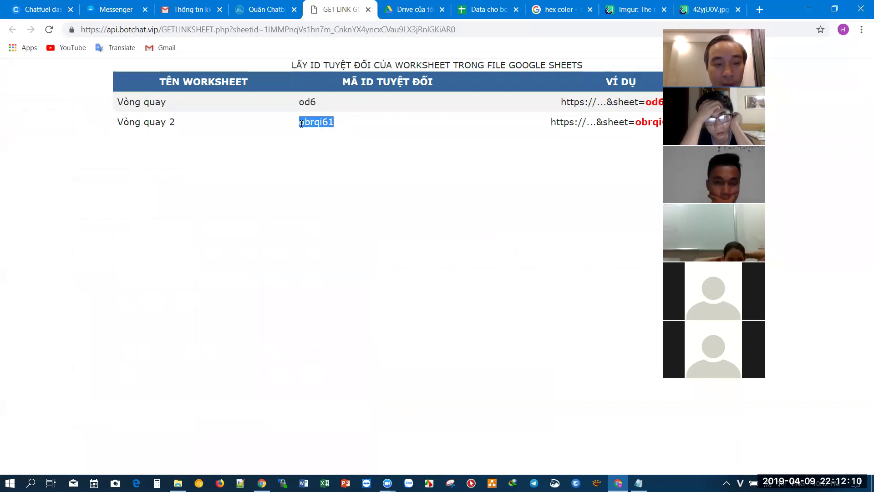
left_click(38, 6)
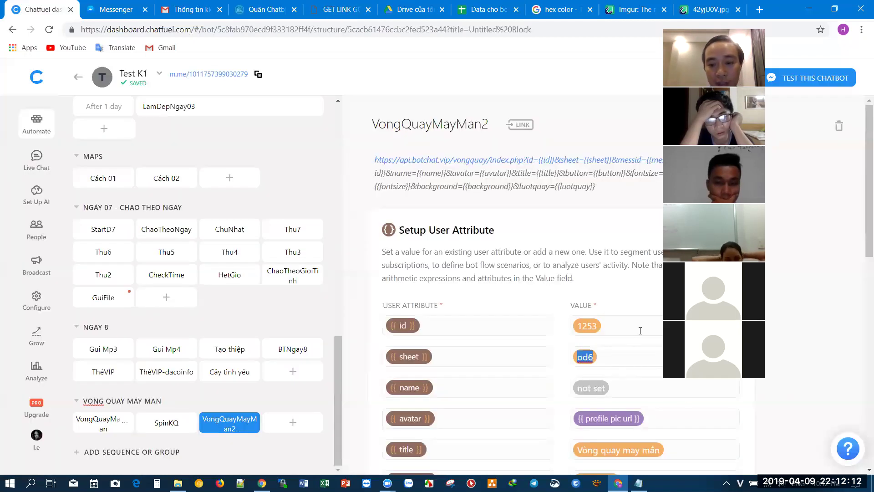
type("obrqi61")
- Set the button to 'Trúng chắc TV' and luotquay to 'Quay nhanh để lấy TV'
scroll(487, 246, "down", 3)
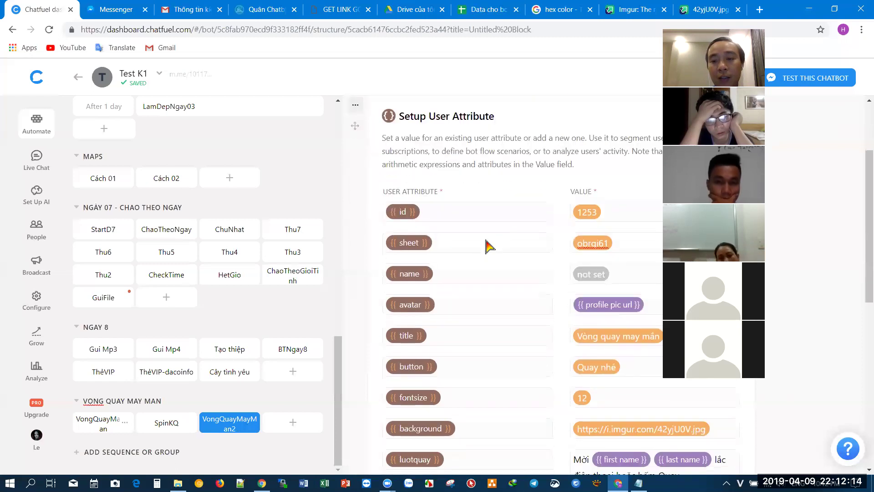
scroll(487, 246, "down", 2)
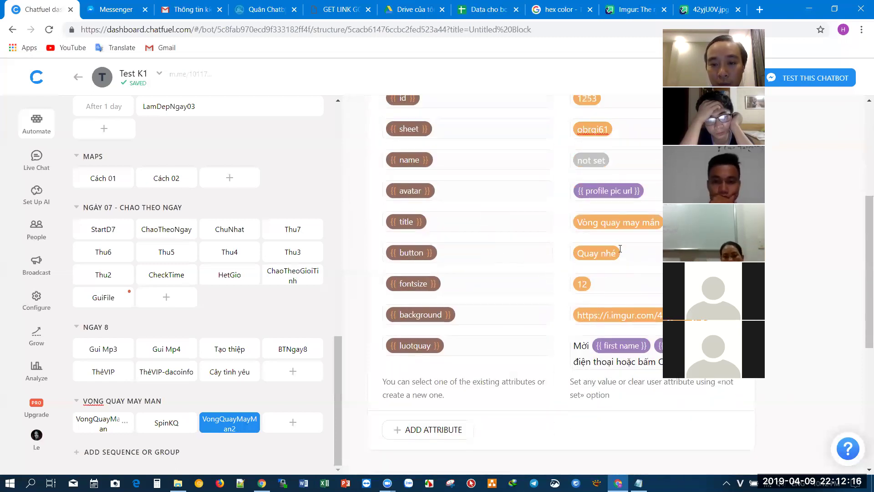
left_click_drag(627, 252, 529, 256)
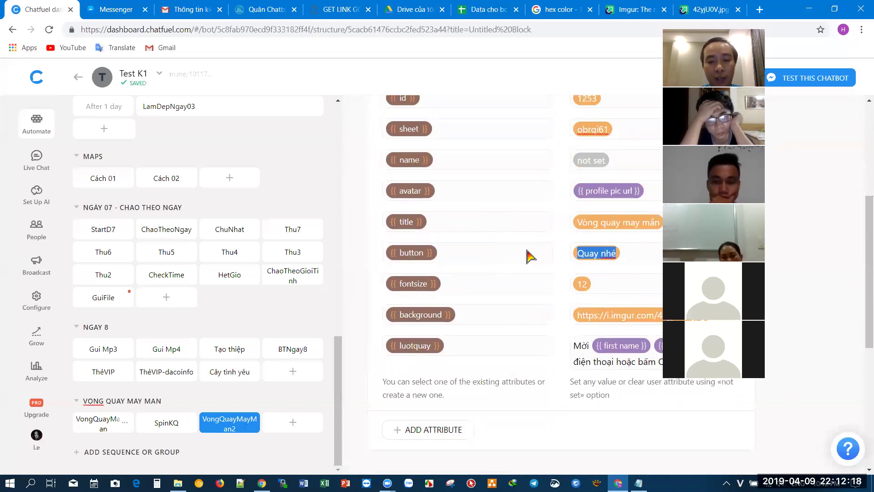
type("Trúng cha")
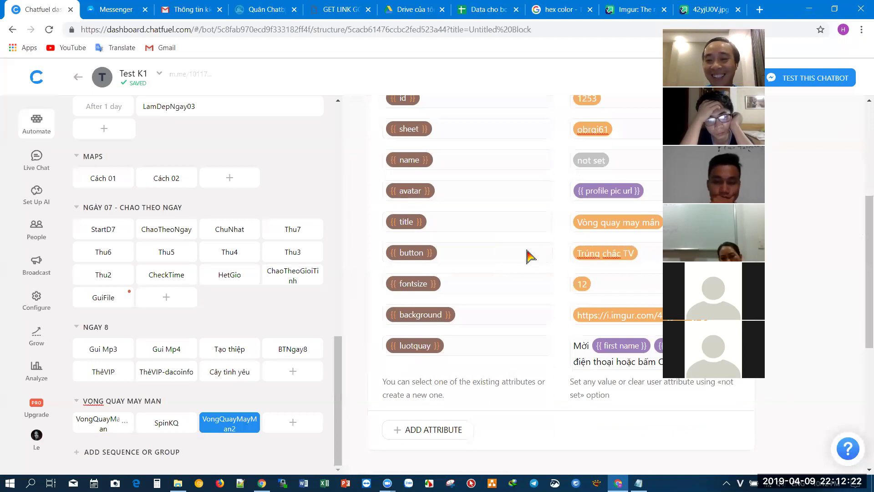
left_click(582, 345)
key("ctrl+a")
type("Quay nhanh để la")
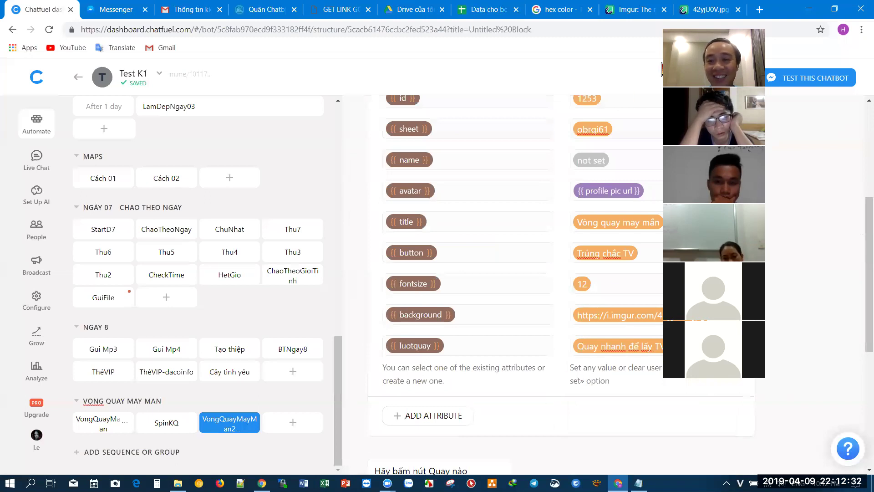
scroll(546, 227, "down", 5)
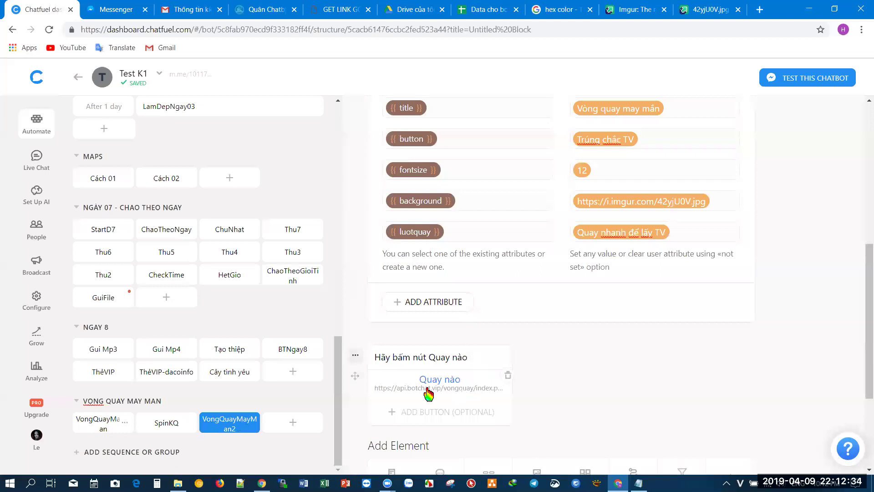
- Open the bot's chat in Messenger and launch the prize wheel from Quay nào
left_click(91, 426)
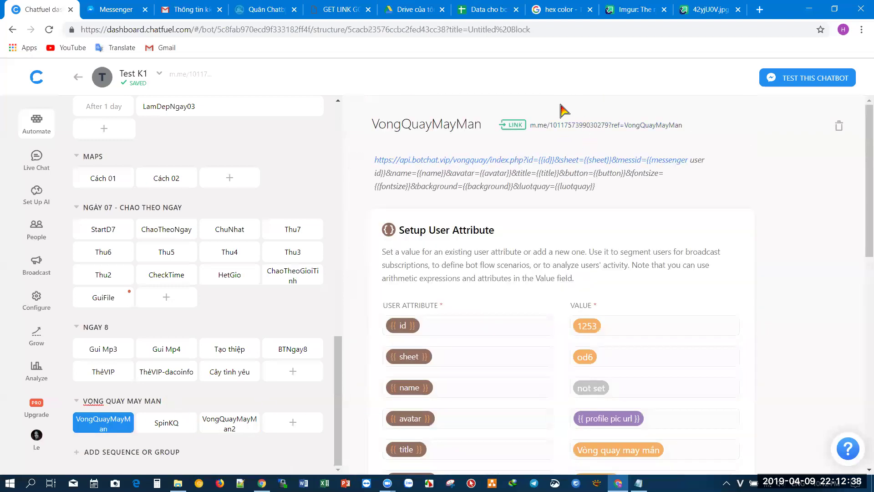
left_click(611, 126)
left_click(200, 10)
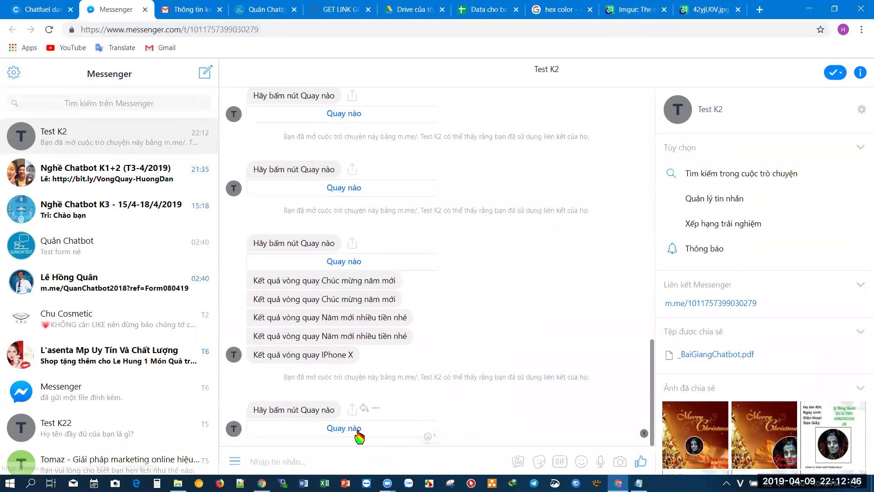
left_click(359, 430)
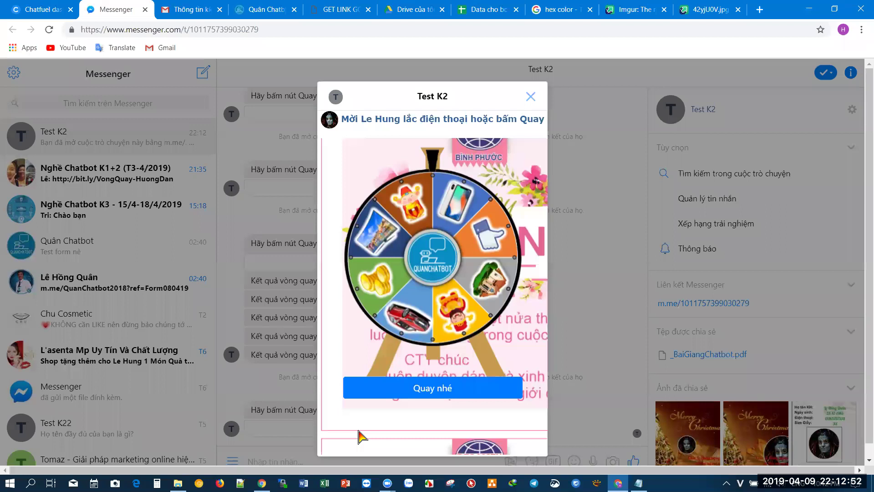
- Verify the Vòng quay sheet and od6 value, then spin the wheel with Quay nhé
left_click(483, 10)
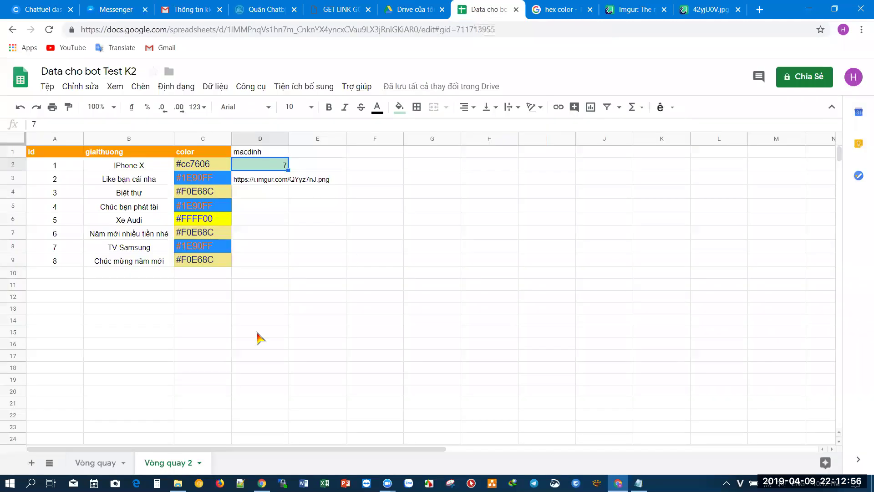
left_click(102, 463)
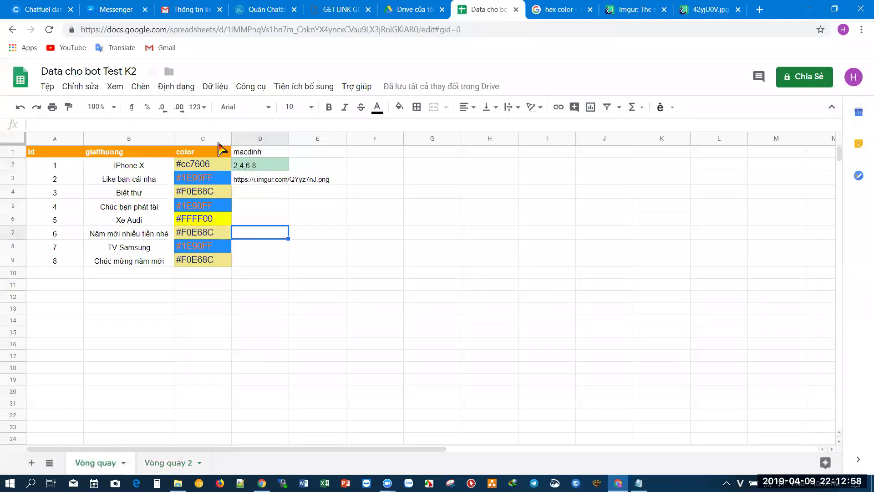
left_click(40, 12)
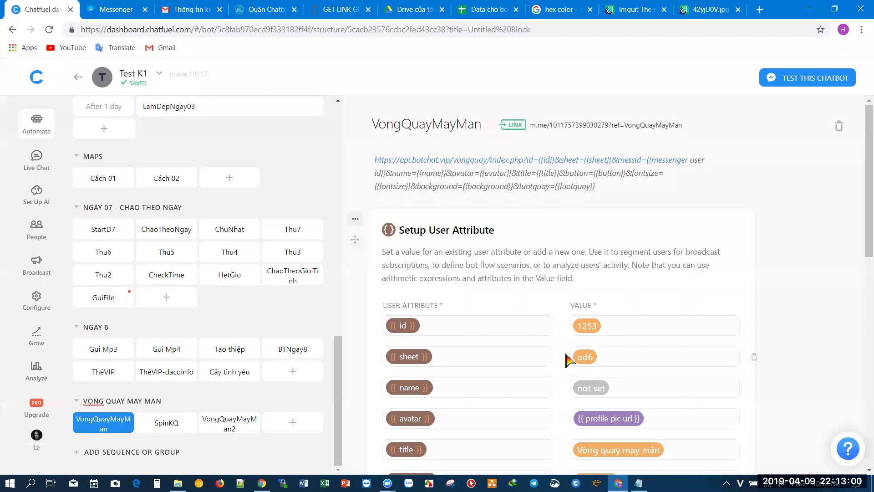
left_click_drag(598, 357, 560, 362)
left_click(485, 9)
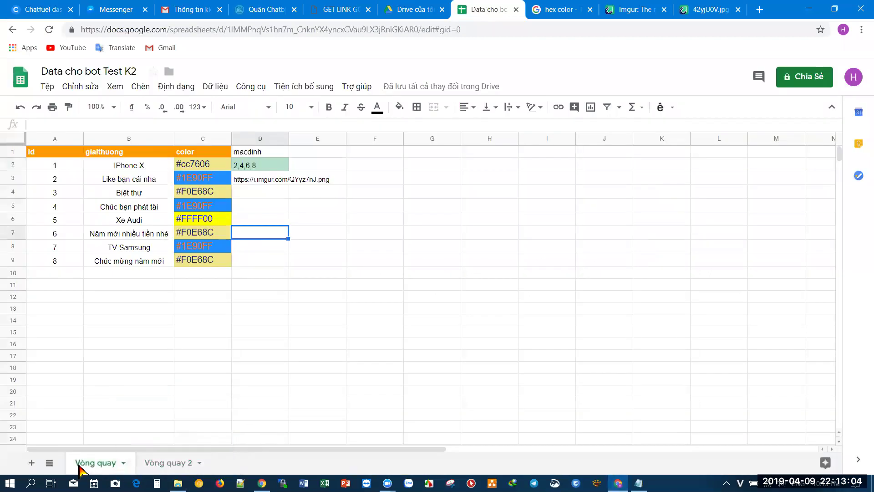
left_click(85, 6)
left_click(436, 397)
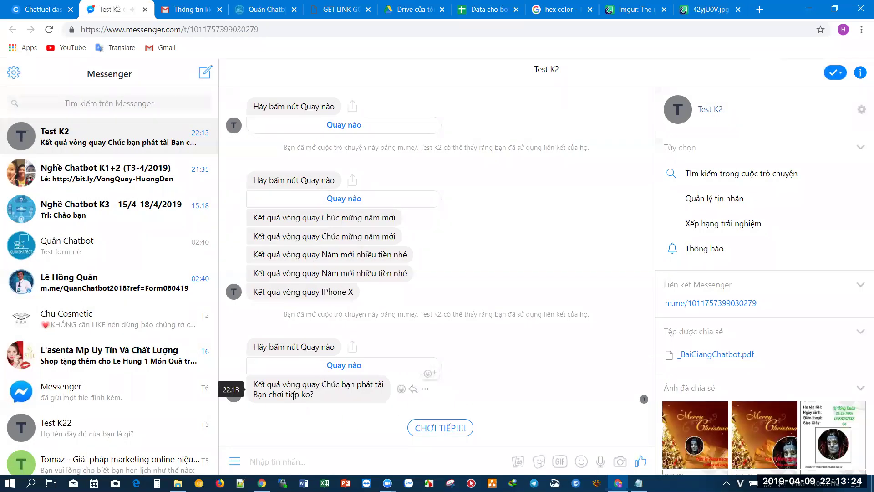
- Play again to open the 'Quay nhanh để lấy TV' wheel, then check VongQuayMayMan2 and Vòng quay 2
left_click(441, 428)
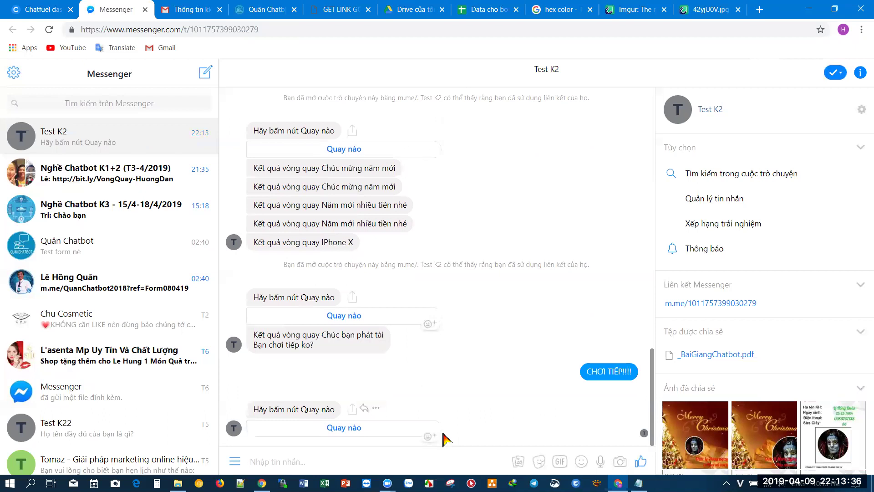
left_click(346, 429)
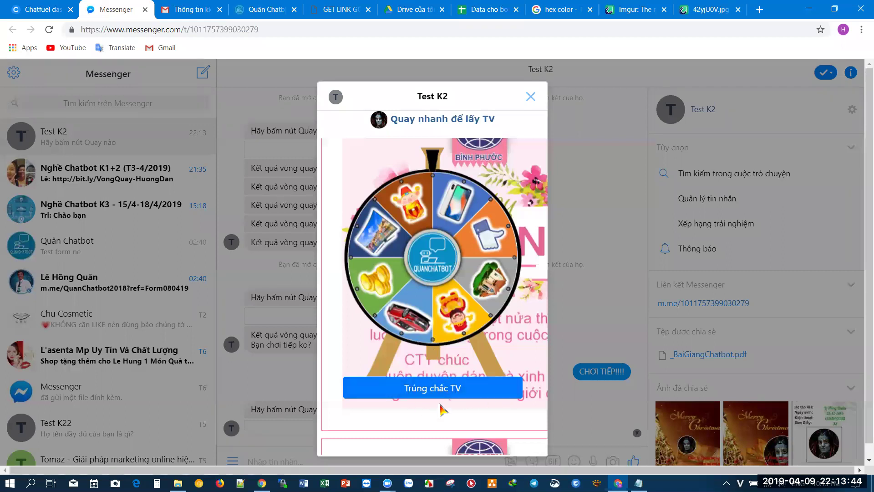
left_click(8, 6)
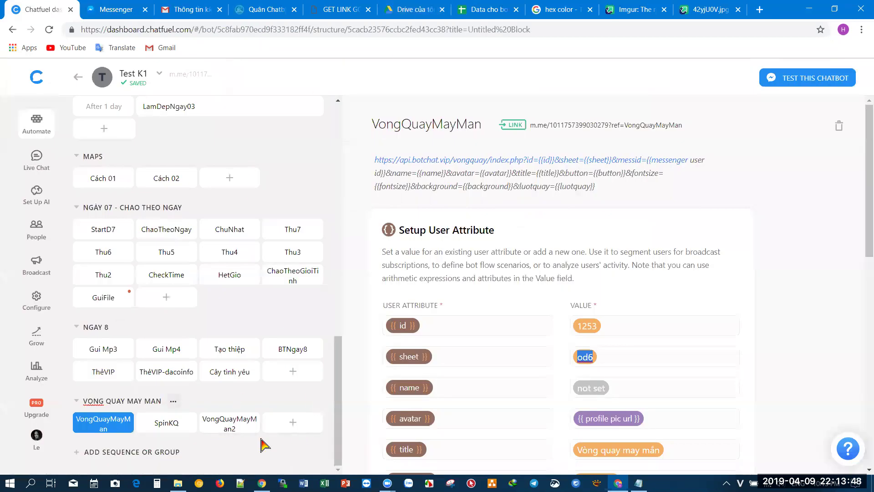
left_click(222, 433)
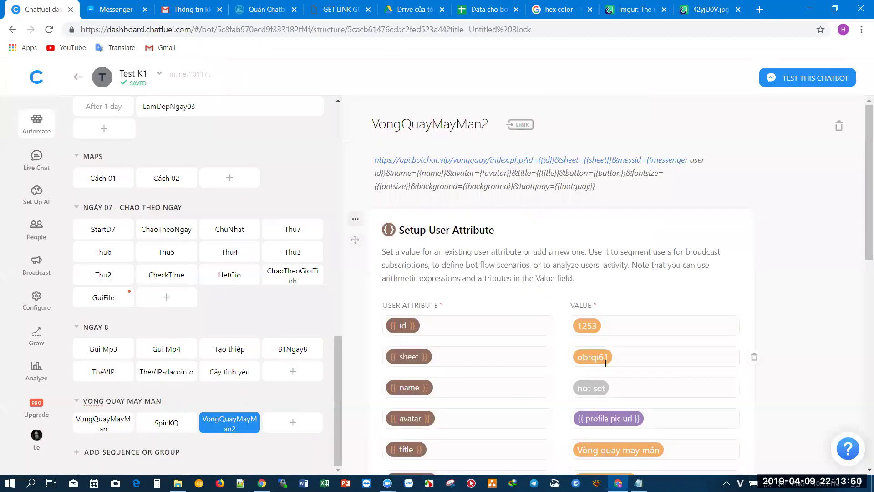
left_click(487, 9)
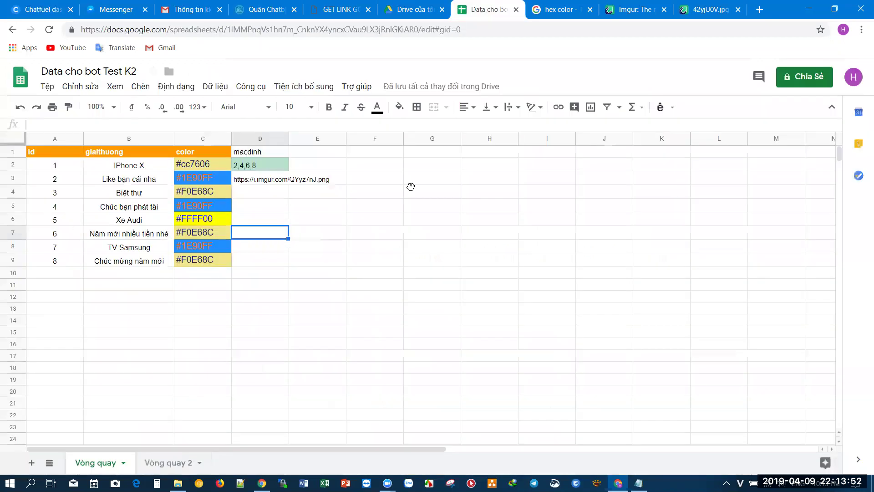
left_click(176, 464)
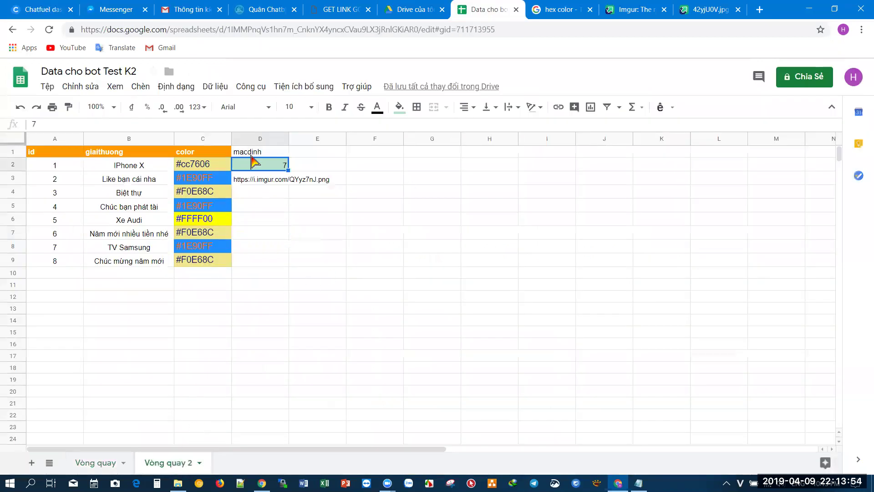
- Spin the Trúng chắc TV wheel and get the TV Samsung result in chat
left_click(116, 9)
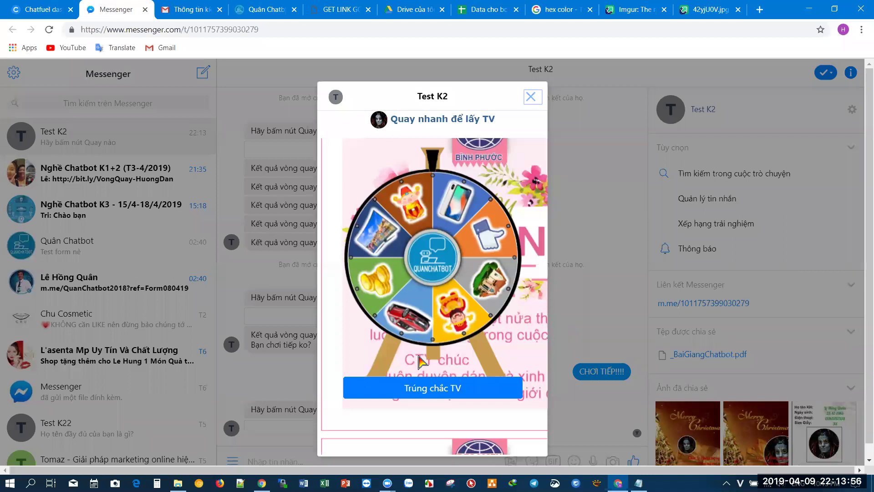
left_click(450, 390)
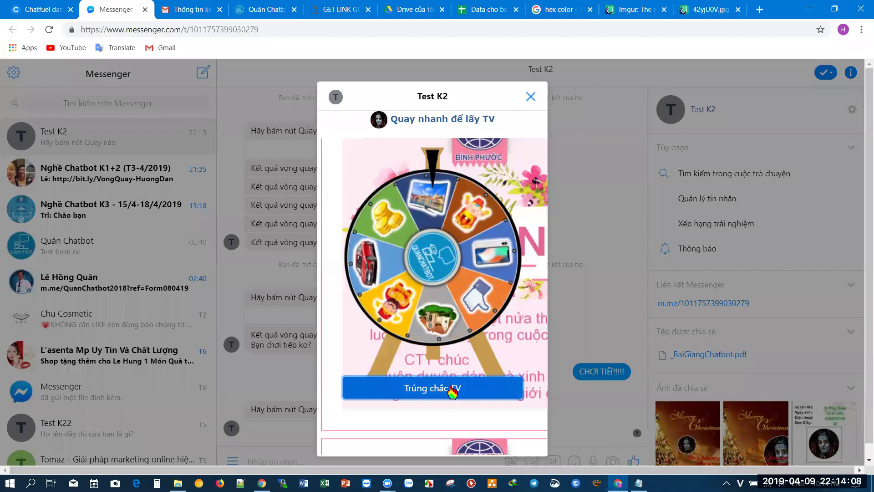
left_click(452, 389)
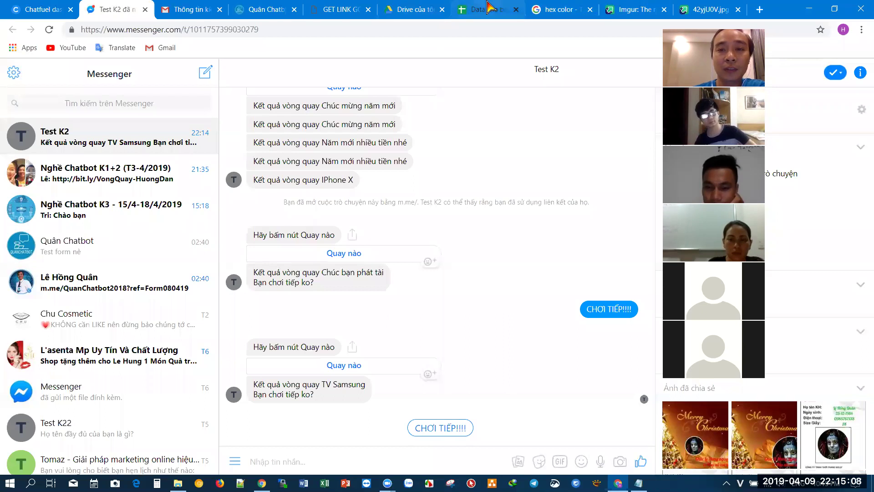
left_click(497, 6)
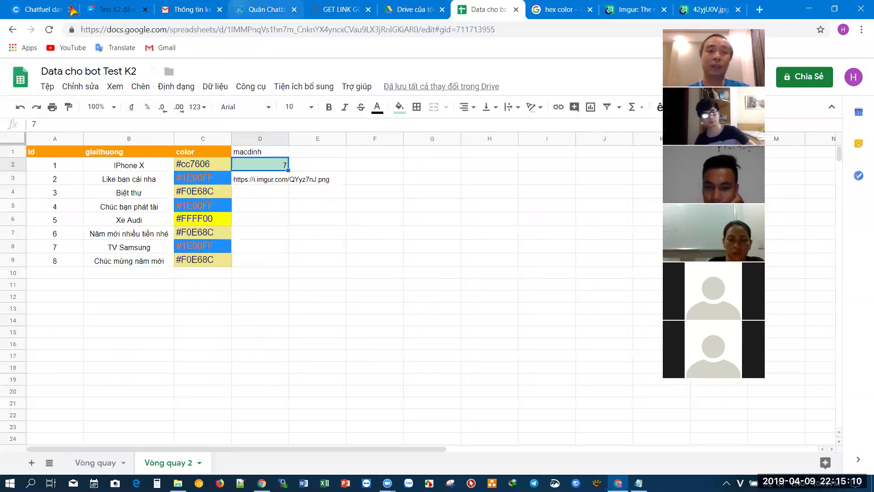
left_click(117, 9)
- Return to Chatfuel and scroll through the VongQuayMayMan2 block's cards
left_click(48, 10)
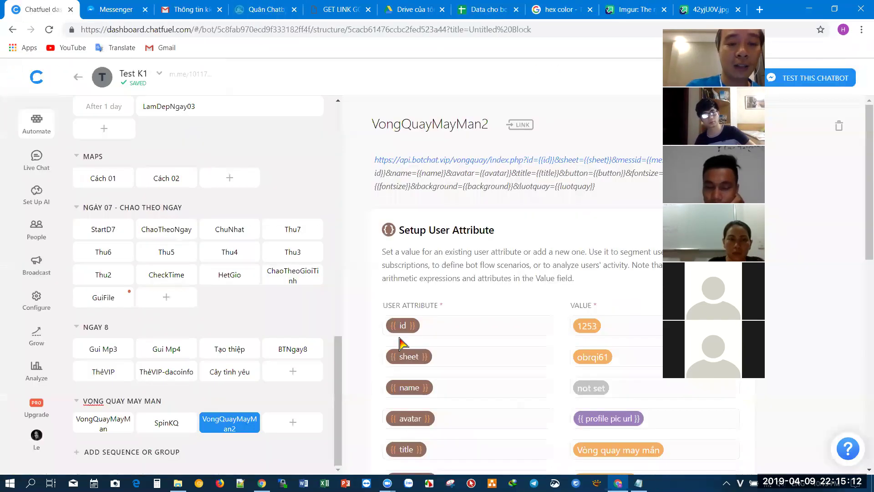
scroll(492, 255, "down", 6)
scroll(492, 261, "down", 4)
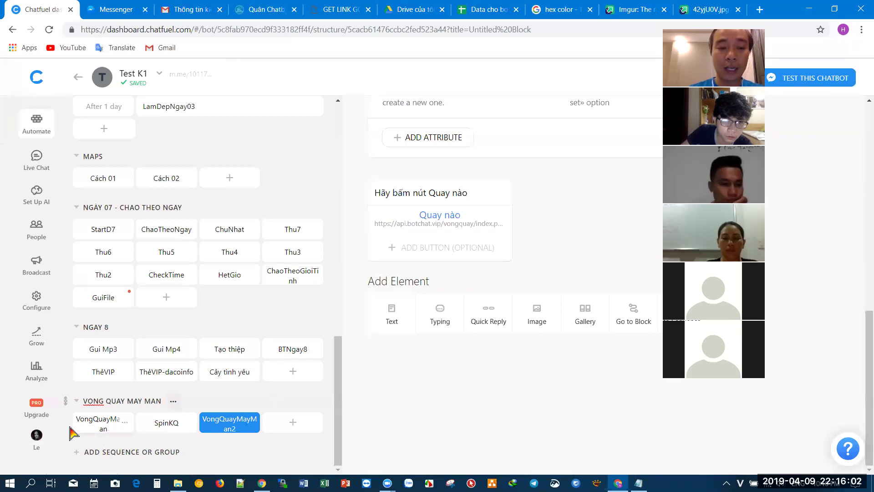
left_click(104, 429)
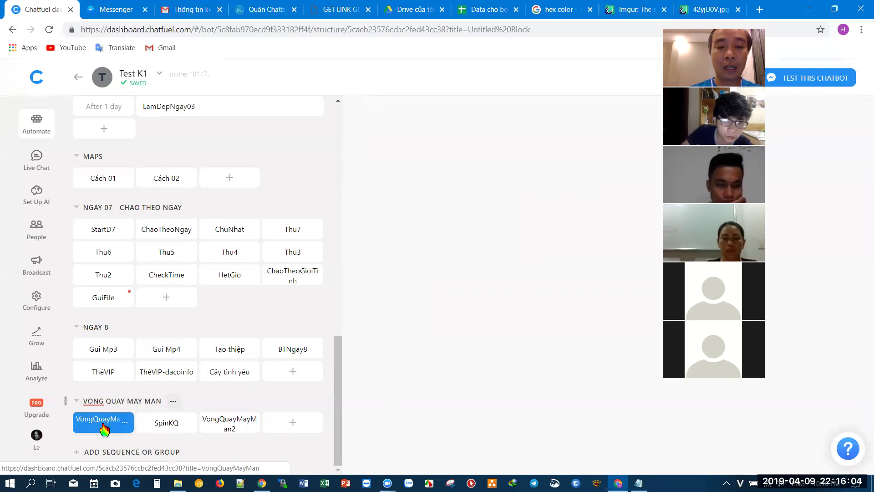
scroll(482, 382, "down", 1)
scroll(496, 365, "down", 8)
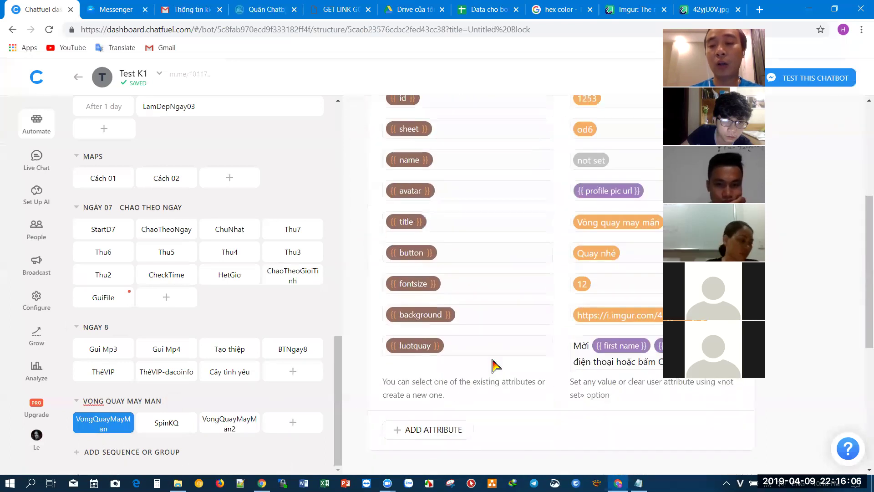
scroll(495, 366, "up", 6)
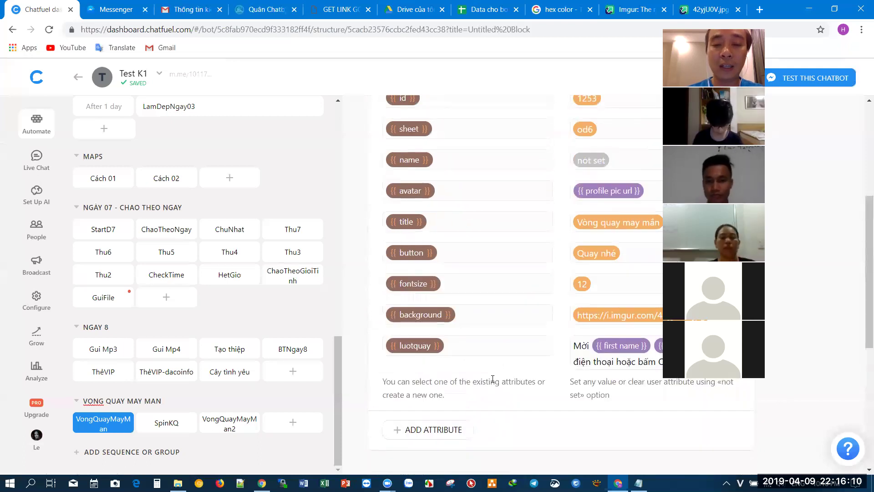
scroll(493, 383, "down", 5)
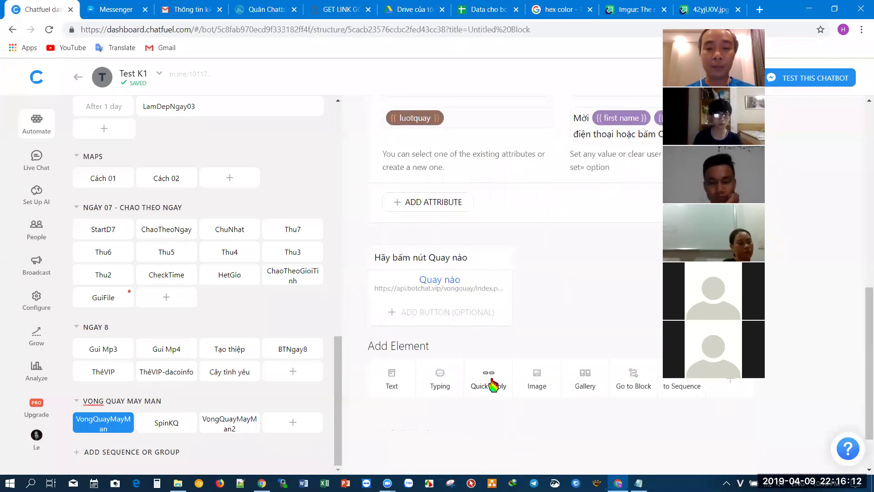
left_click(440, 283)
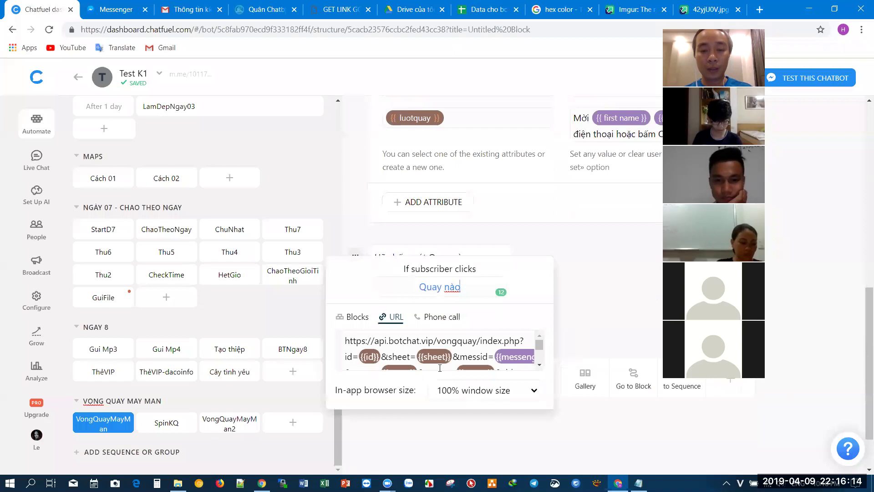
scroll(460, 359, "up", 10)
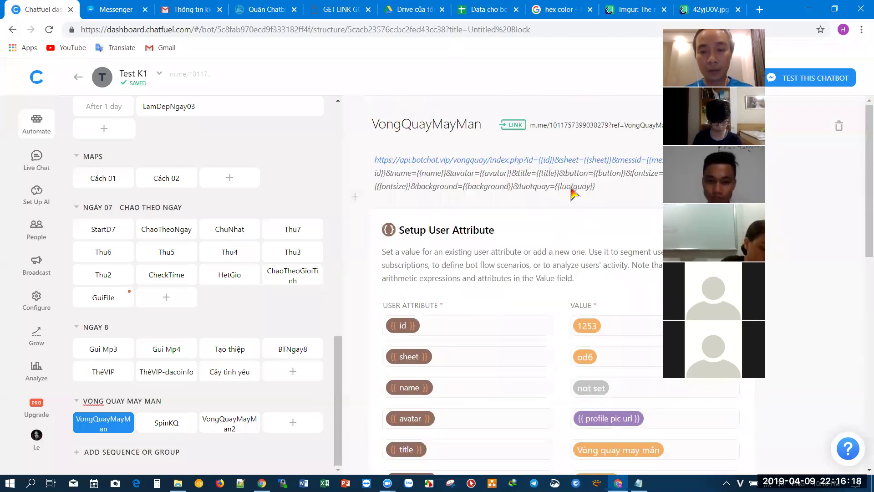
scroll(499, 359, "down", 9)
left_click(482, 352)
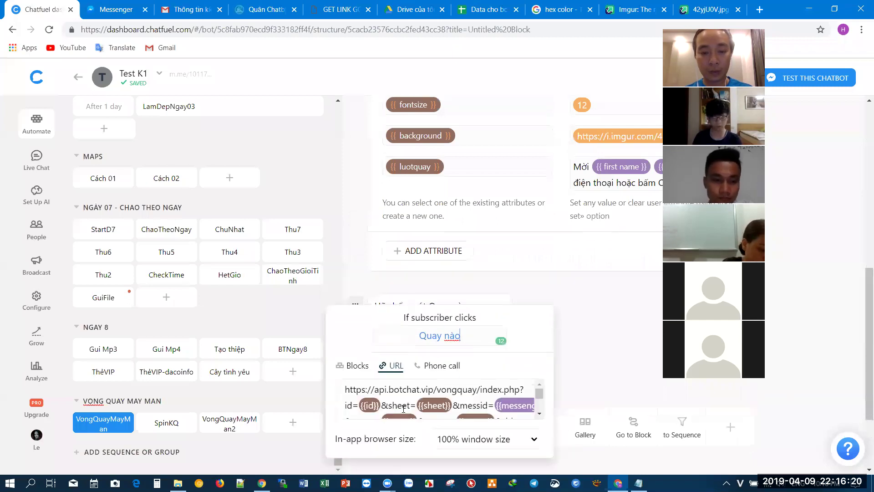
key("ctrl+a")
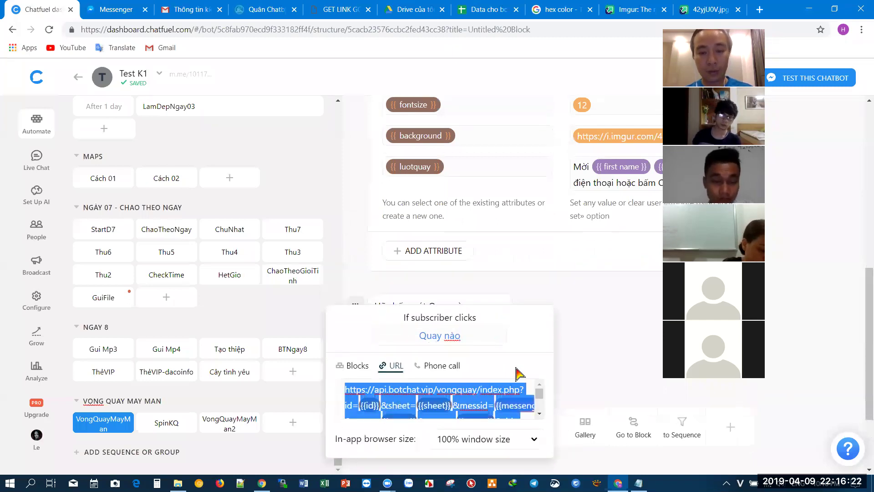
left_click(625, 341)
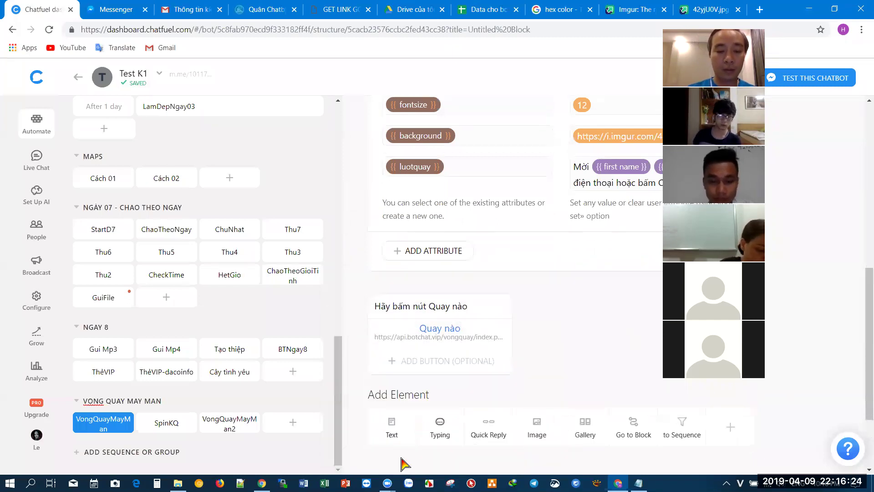
mouse_move(263, 482)
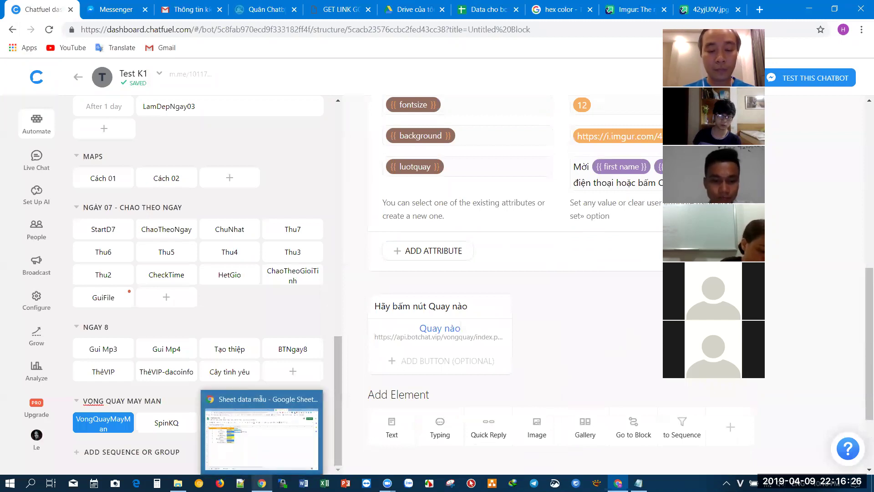
left_click(262, 433)
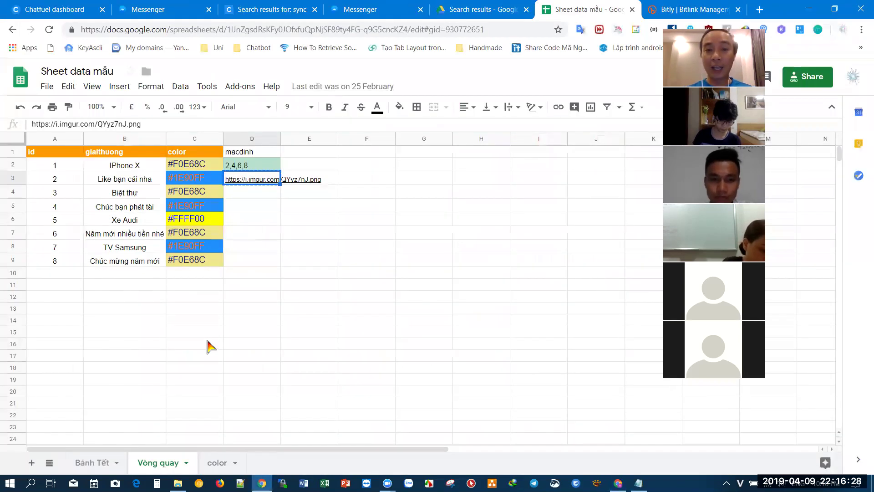
left_click(618, 483)
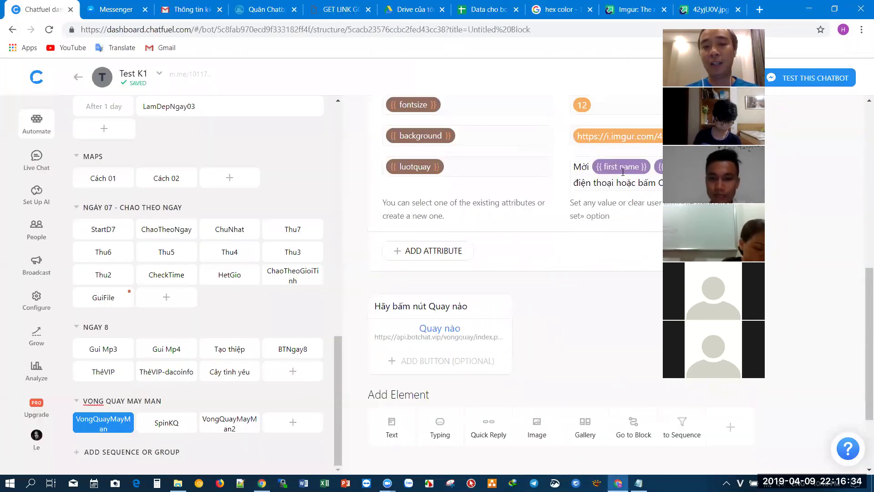
- Delete the VongQuayMayMan2 block from the VONG QUAY MAY MAN group
left_click(236, 424)
left_click(252, 425)
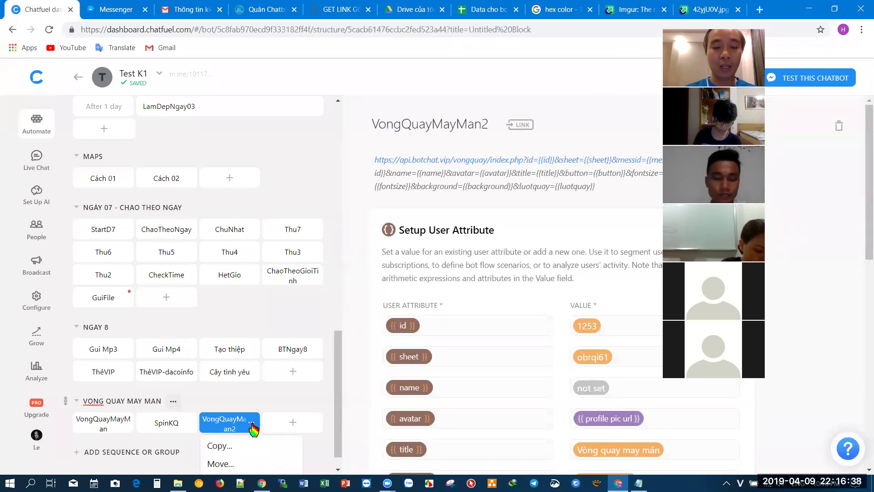
scroll(248, 462, "down", 1)
left_click(230, 463)
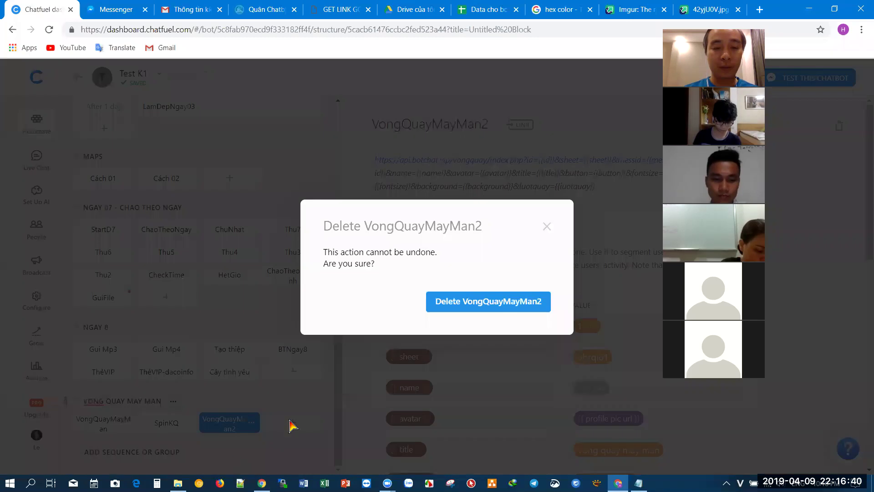
left_click(214, 403)
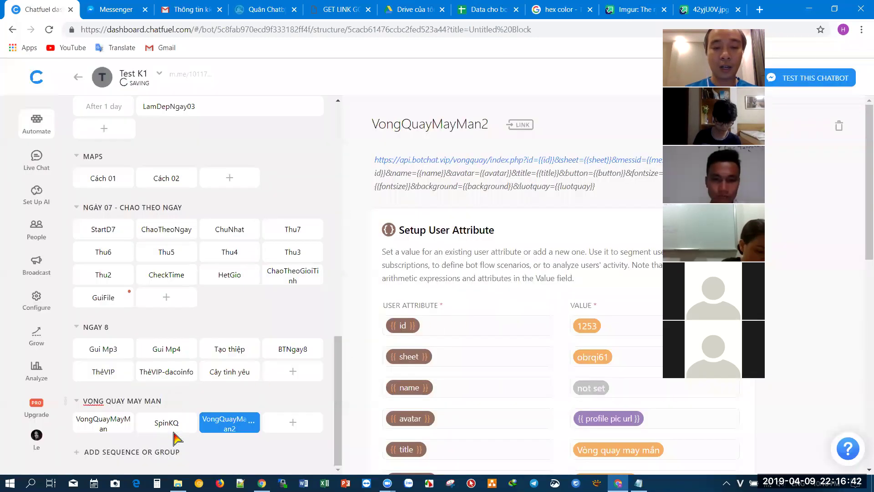
left_click(188, 422)
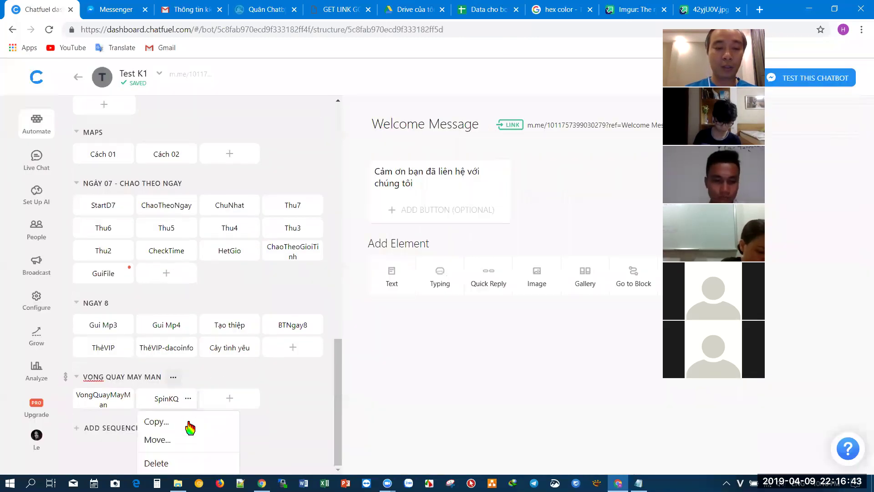
- Delete the SpinKQ and VongQuayMayMan blocks as well
left_click(187, 463)
left_click(502, 302)
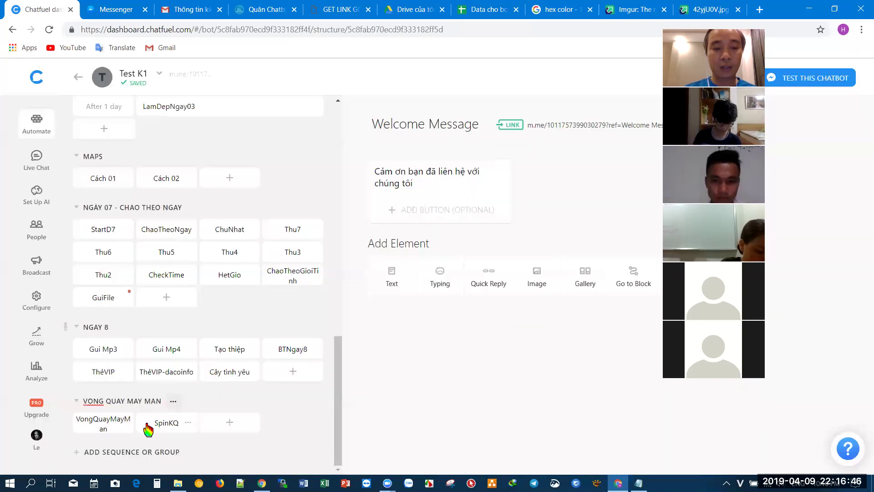
left_click(124, 422)
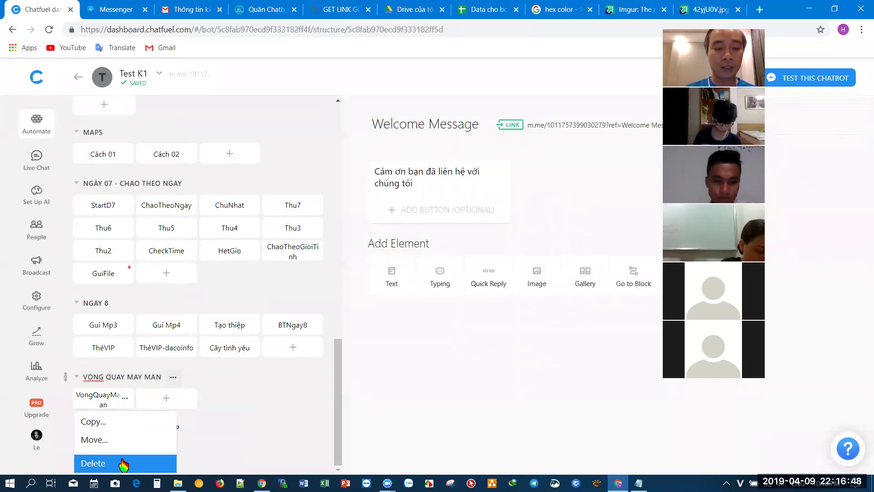
left_click(123, 463)
left_click(503, 303)
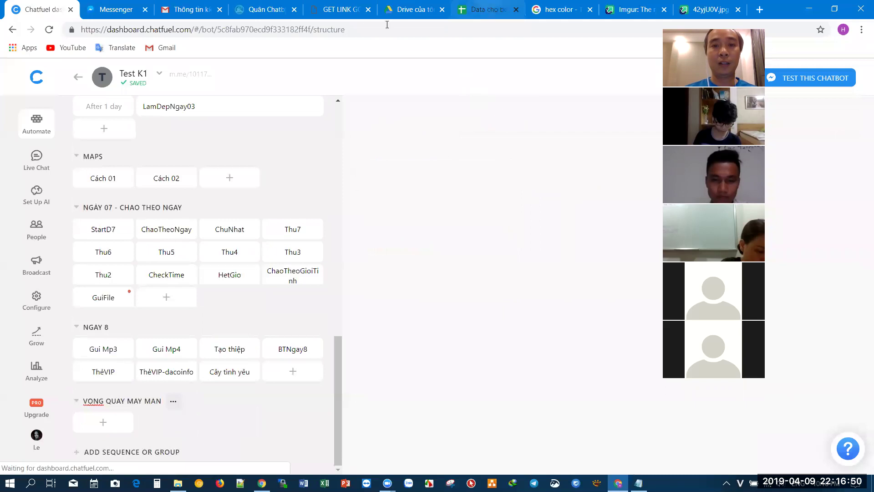
- On botchat.vip, edit the bot settings and clear the Secretkey, fanpage name and Link bot fields
left_click(268, 10)
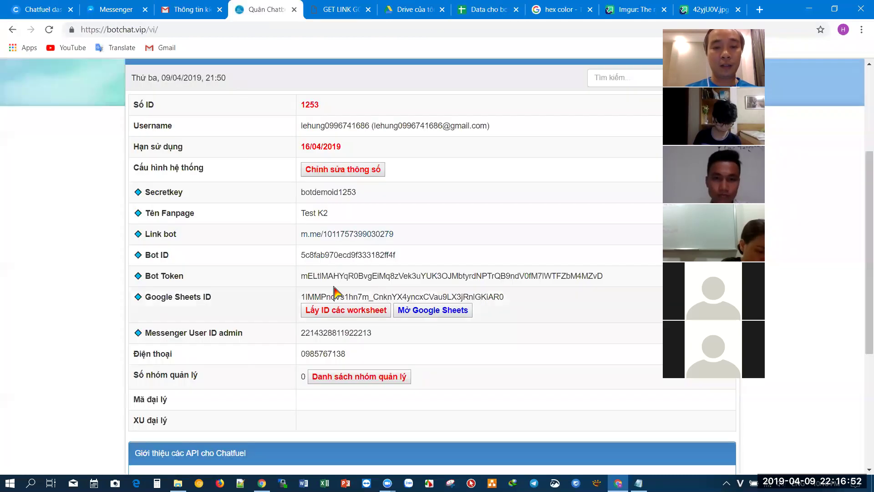
left_click(337, 172)
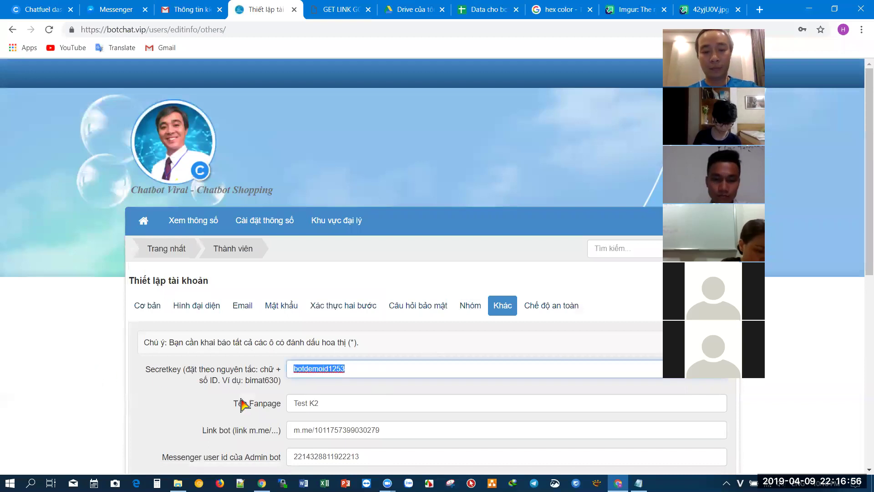
key("BackSpace")
left_click(328, 403)
key("ctrl+a")
key("BackSpace")
left_click(404, 427)
key("ctrl+a")
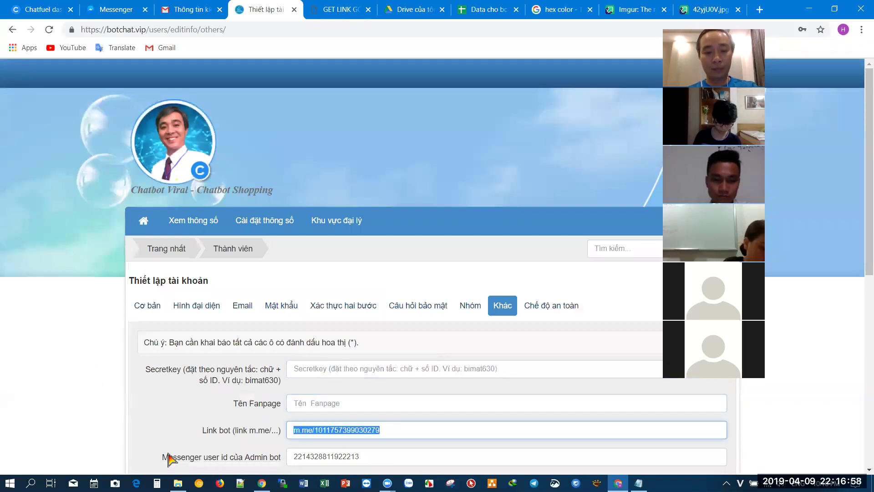
key("BackSpace")
- Clear the admin Messenger user id, Bot ID, Chatfuel Token and Google Sheets ID fields
scroll(231, 415, "down", 3)
left_click(279, 346)
key("ctrl+a")
key("BackSpace")
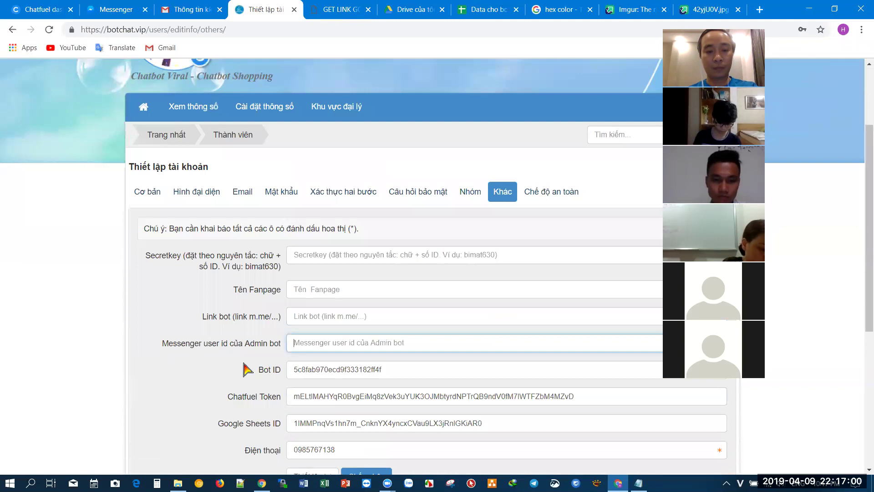
left_click(430, 371)
key("ctrl+a")
key("BackSpace")
left_click(380, 400)
key("ctrl+a")
key("BackSpace")
left_click(554, 423)
key("ctrl+a")
key("BackSpace")
- Save the cleared bot settings and close the get-link tool tab
scroll(540, 421, "down", 3)
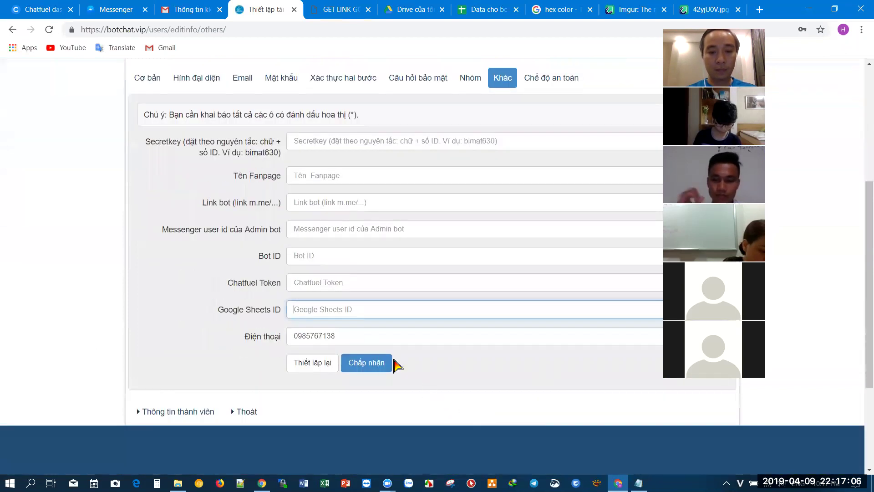
left_click(364, 364)
scroll(218, 341, "down", 1)
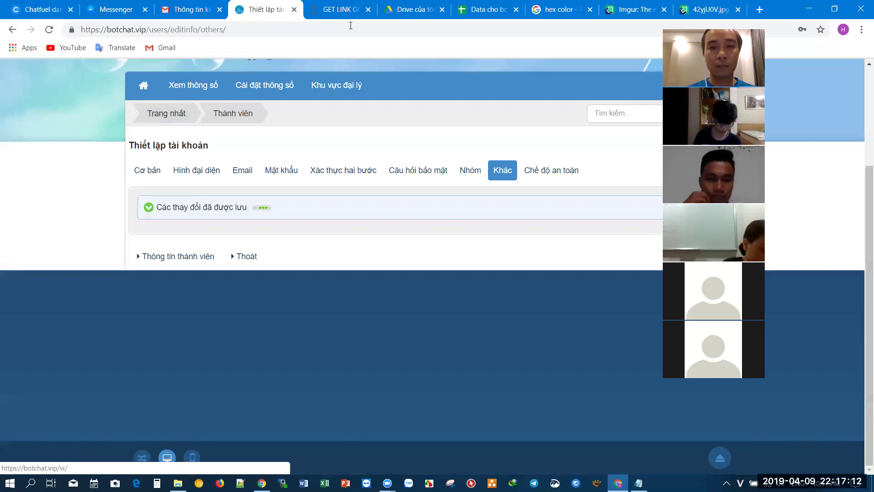
left_click(368, 9)
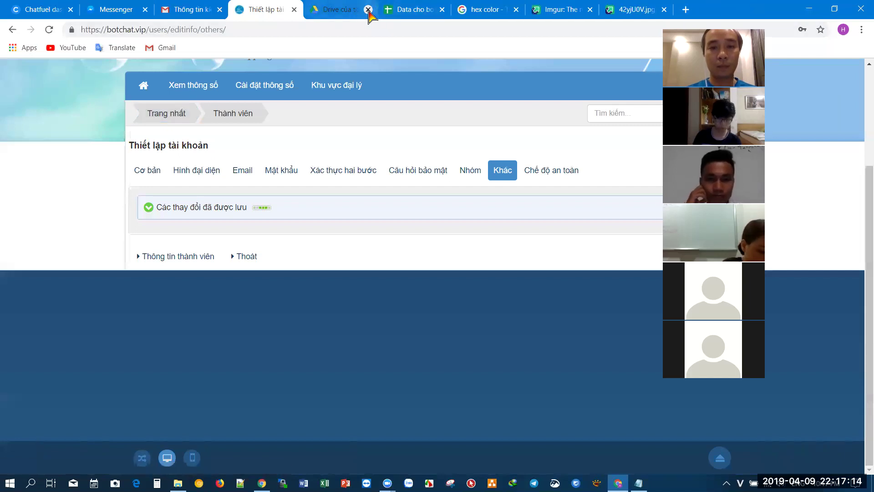
- Close the Google Drive, spreadsheet, hex color, Imgur, image, Gmail and Messenger tabs
left_click(368, 9)
left_click(367, 9)
left_click(368, 9)
left_click(371, 11)
left_click(370, 11)
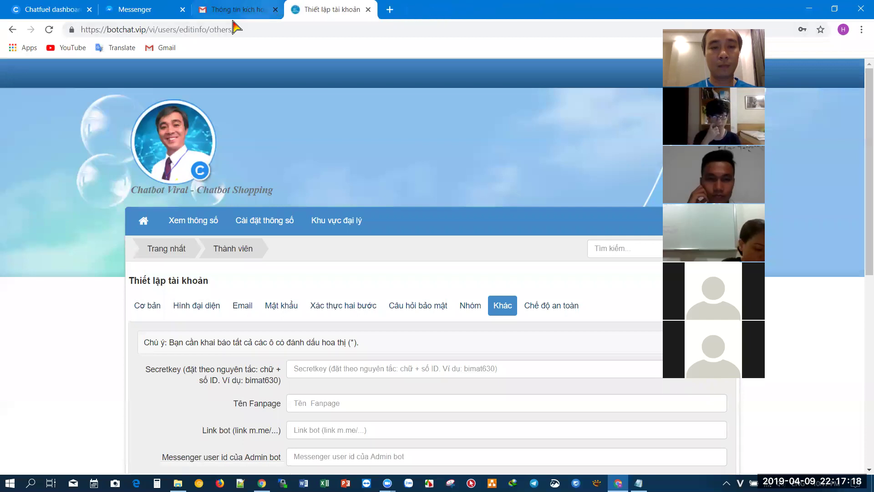
left_click(275, 9)
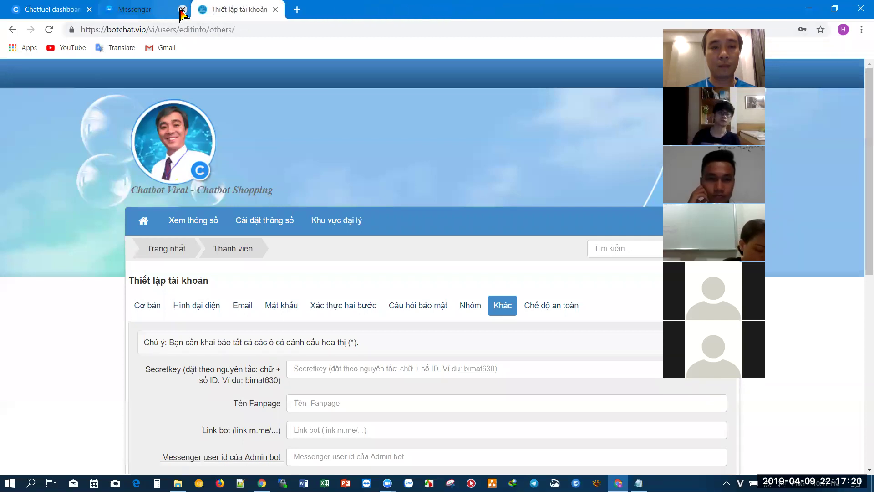
left_click(182, 9)
- Return to the botchat.vip home page, then bring the Chatfuel dashboard to the front
scroll(326, 336, "down", 4)
scroll(237, 312, "up", 1)
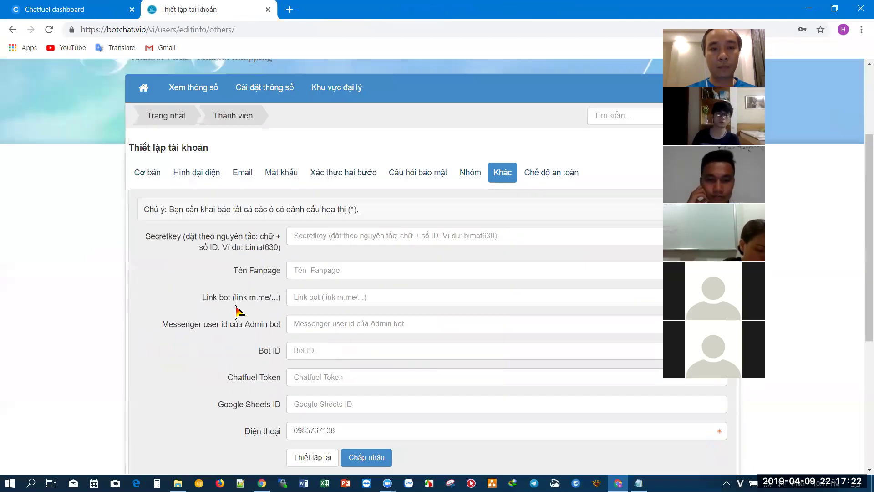
scroll(237, 312, "up", 1)
left_click(151, 139)
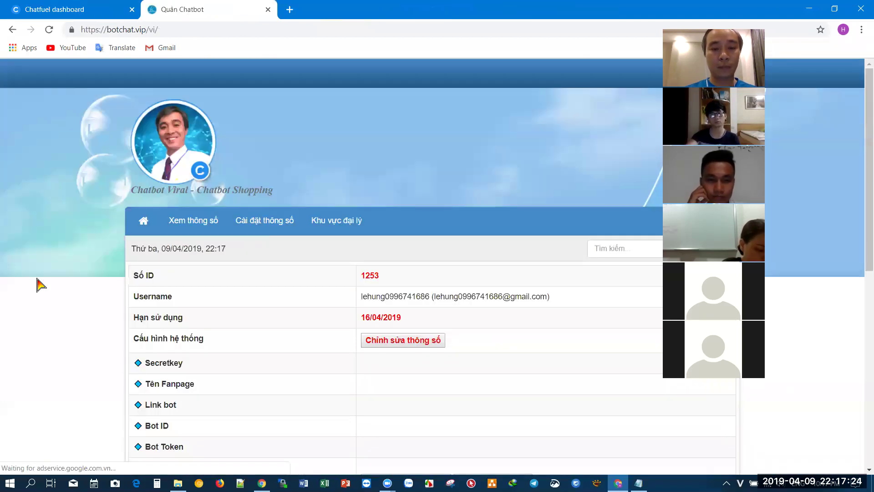
scroll(40, 284, "down", 5)
scroll(41, 285, "up", 2)
key("ctrl+Tab")
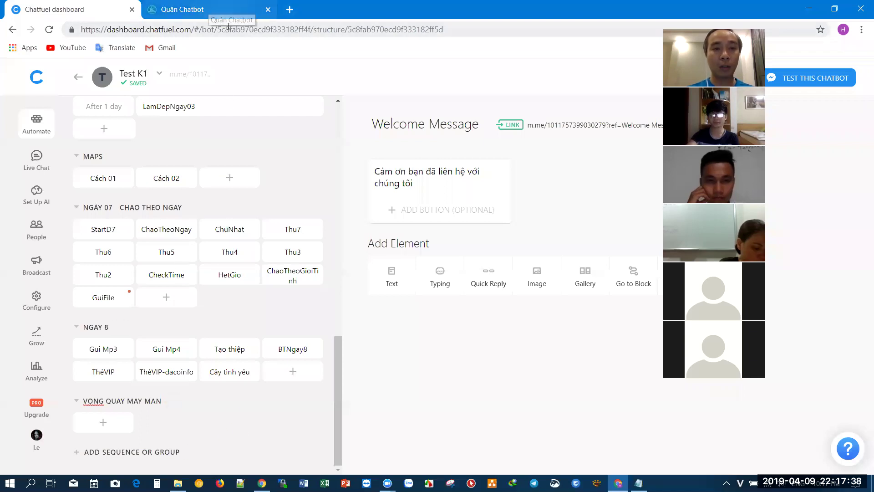
- Copy the bot ID from the Chatfuel dashboard address into botchat.vip's Bot ID field
double_click(243, 29)
key("ctrl+c")
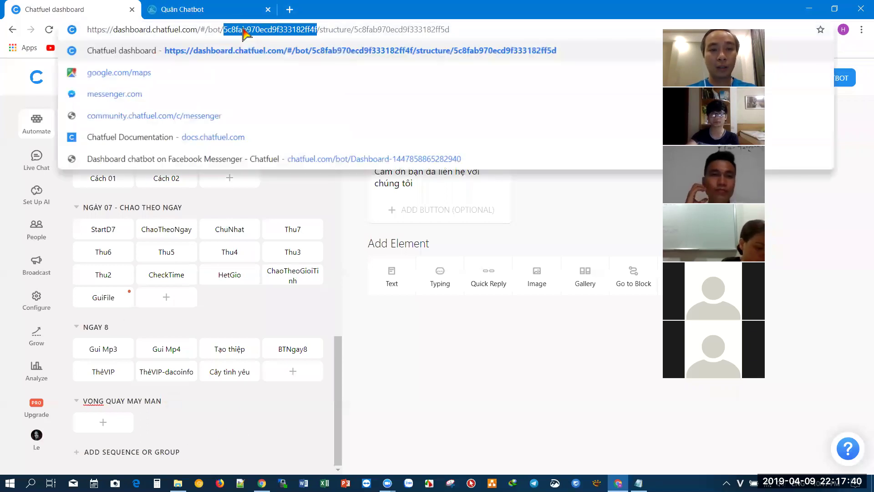
left_click(236, 10)
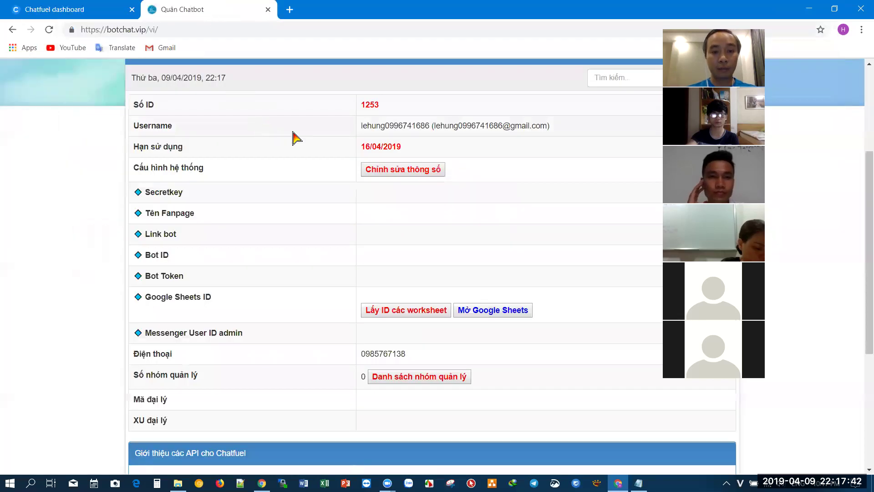
left_click(393, 170)
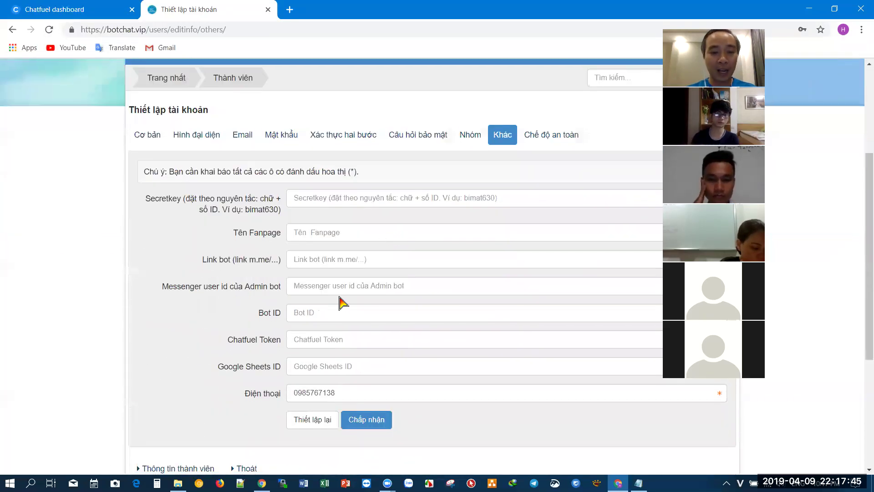
left_click(332, 313)
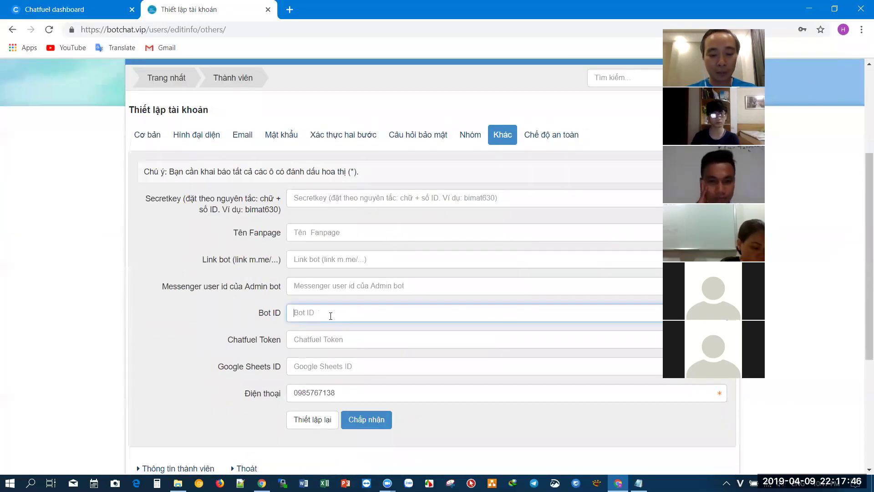
key("ctrl+v")
- Enter a new secret key in the Secretkey field
left_click(338, 197)
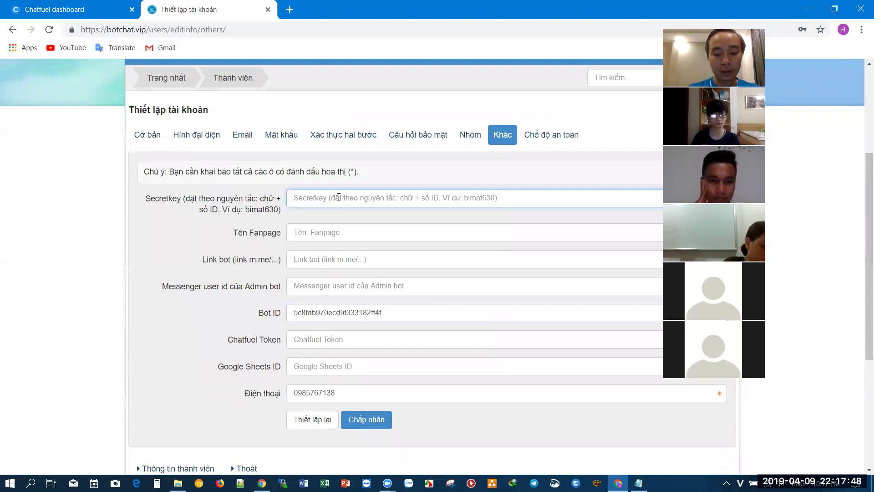
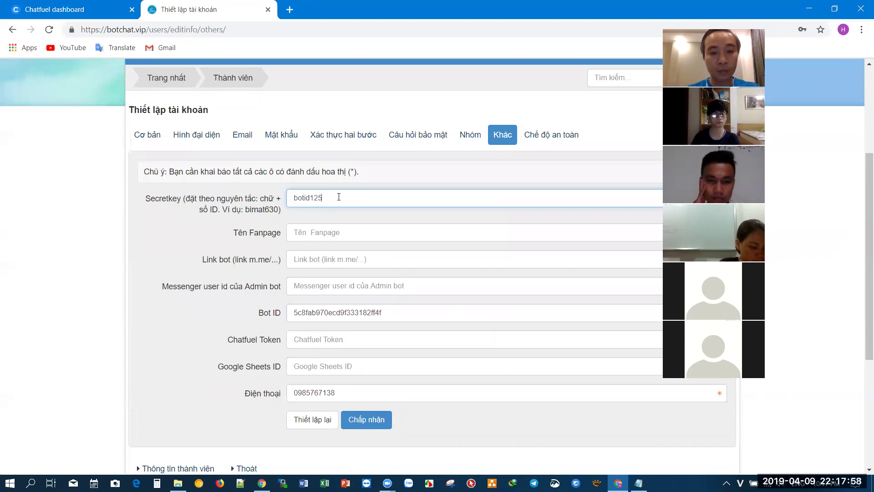
left_click(345, 234)
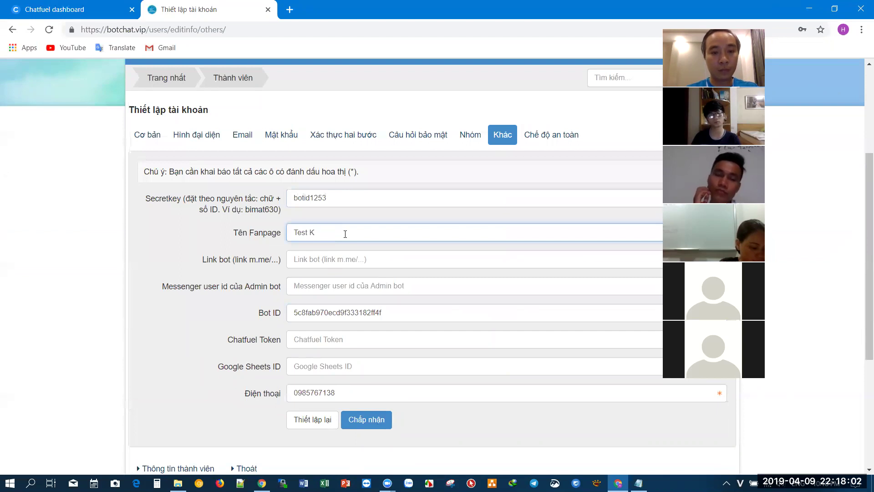
left_click(325, 266)
key("ctrl+Tab")
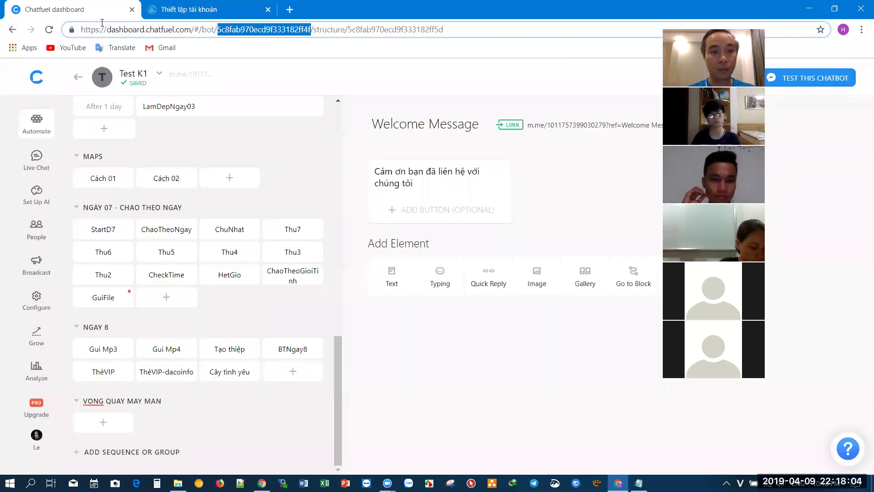
left_click(252, 78)
key("ctrl+Tab")
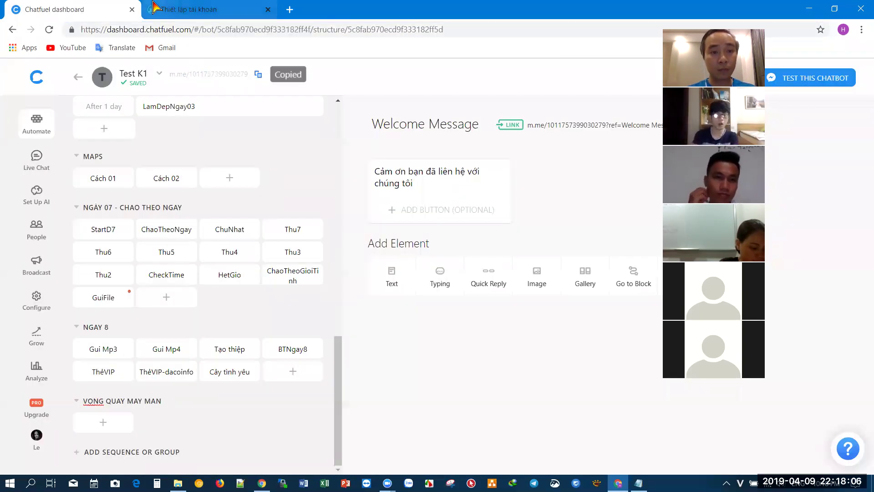
key("ctrl+v")
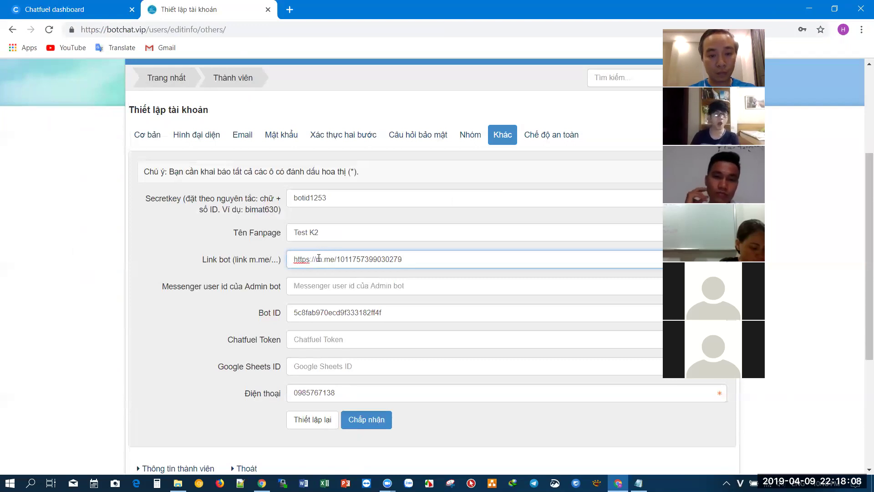
left_click_drag(319, 258, 256, 275)
key("BackSpace")
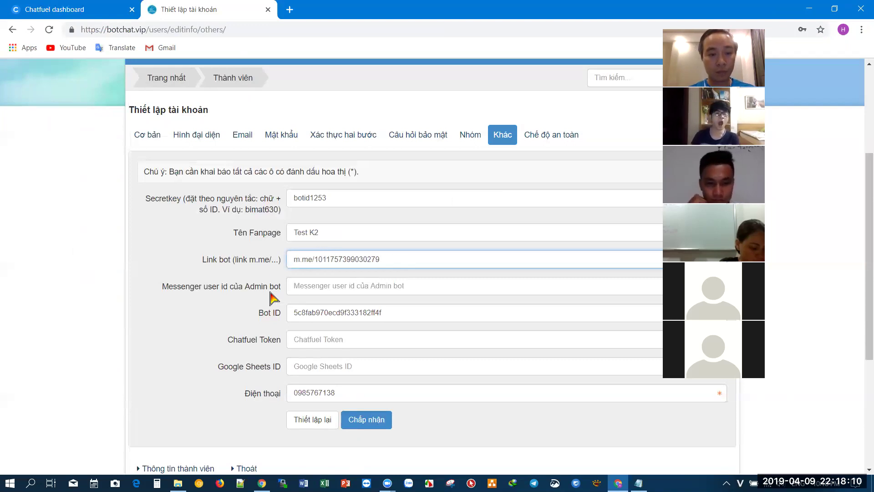
left_click(50, 9)
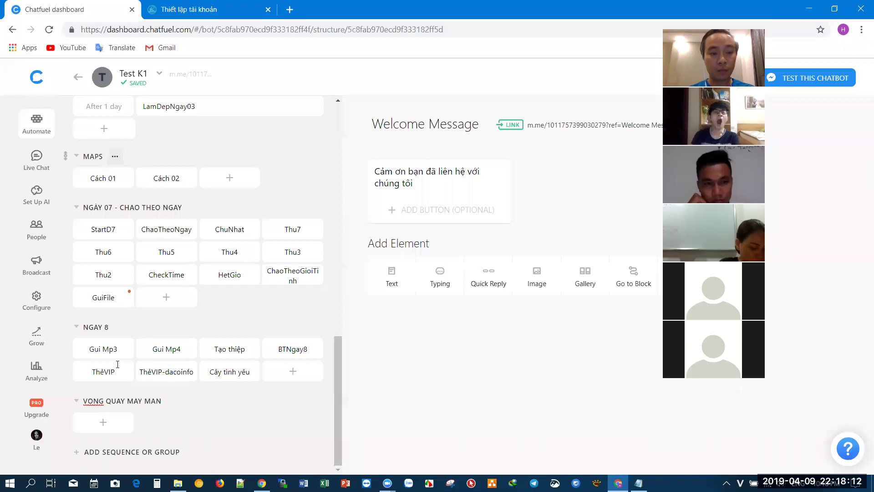
- Create a Lay ID block with a text card replying {{messenger user id}}
left_click(104, 422)
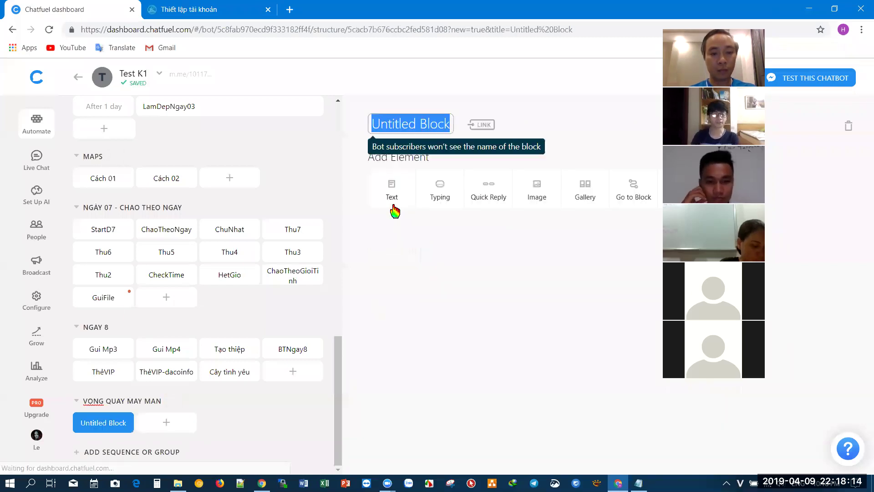
type("Lay ID")
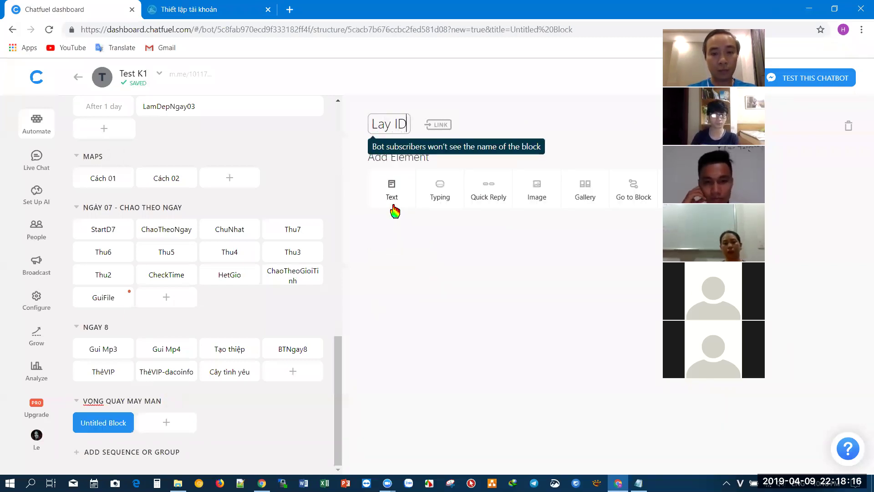
left_click(392, 196)
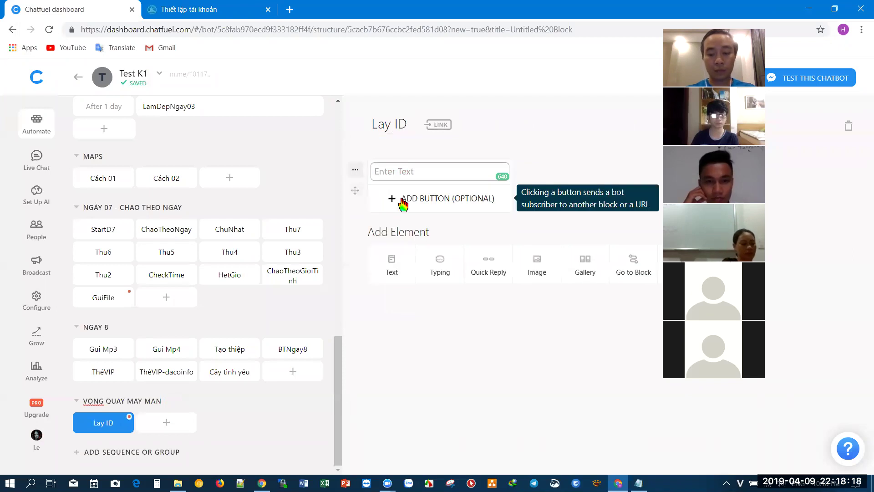
type("{{mes")
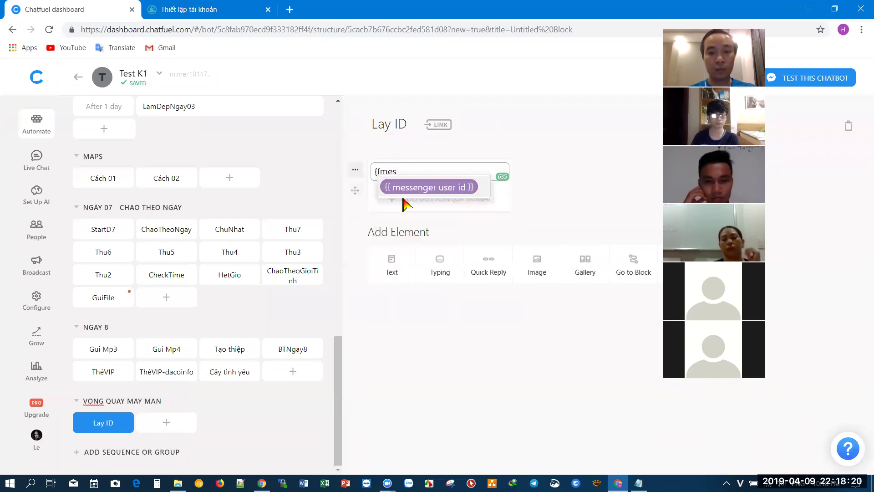
left_click(405, 191)
- Enable the Lay ID block link and test it in Messenger, selecting the returned user ID
left_click(439, 127)
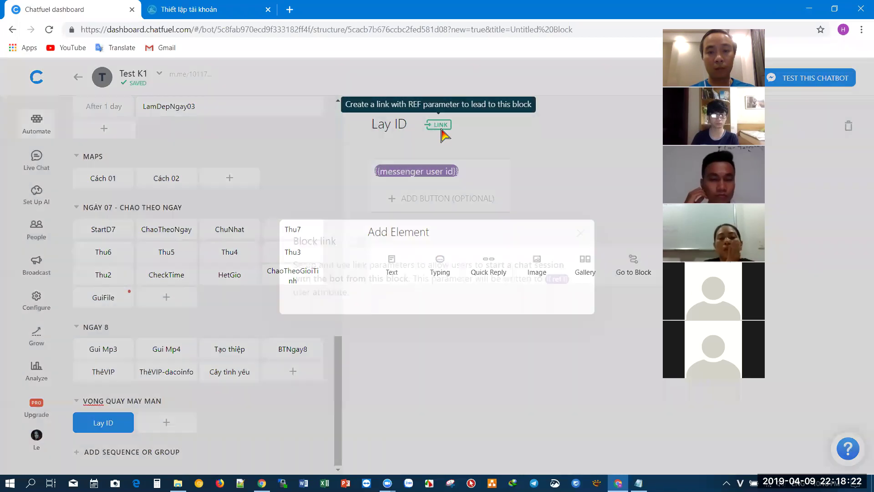
left_click(354, 244)
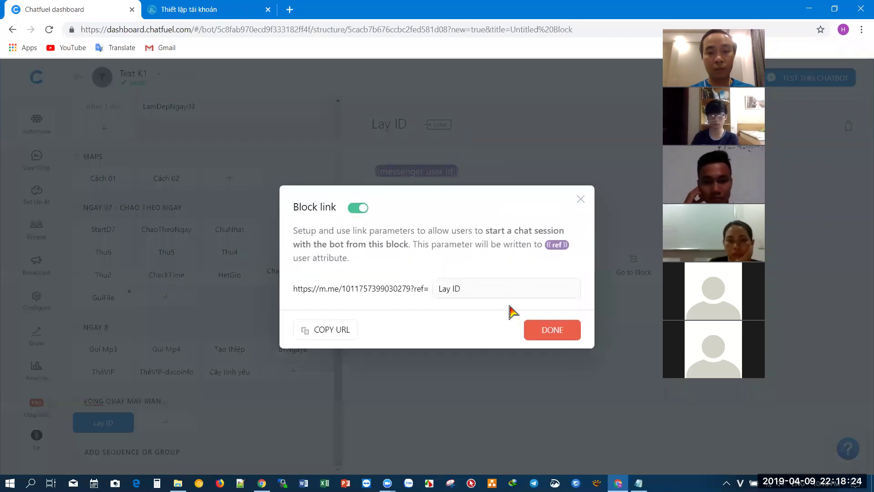
left_click(513, 135)
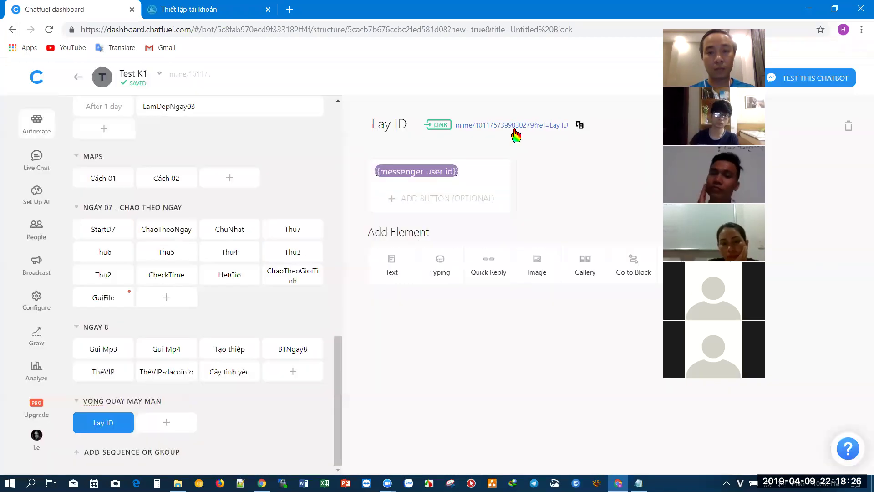
left_click(522, 126)
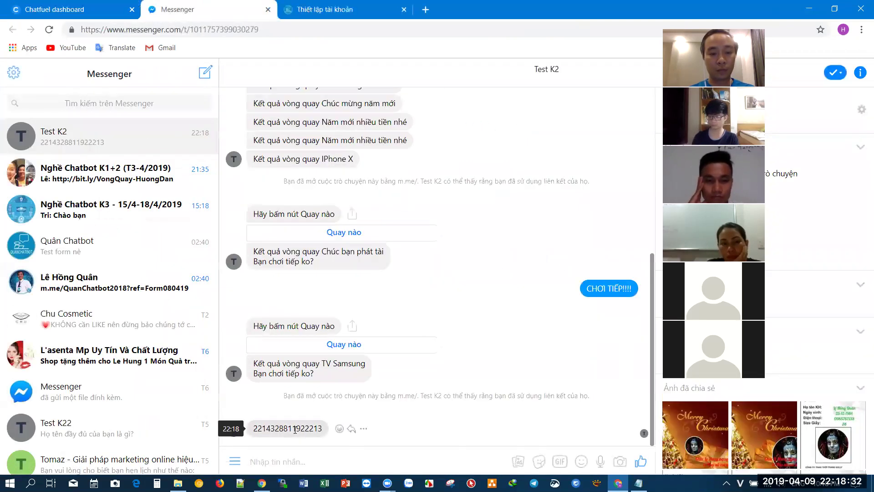
double_click(295, 428)
key("ctrl+c")
- Paste the copied user ID into botchat.vip's 'Messenger user id của Admin bot' field
left_click(321, 10)
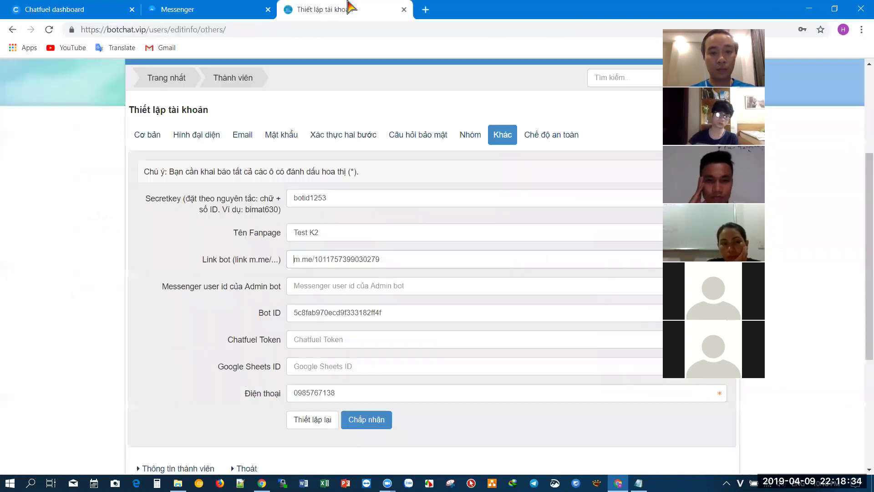
left_click(351, 283)
key("ctrl+v")
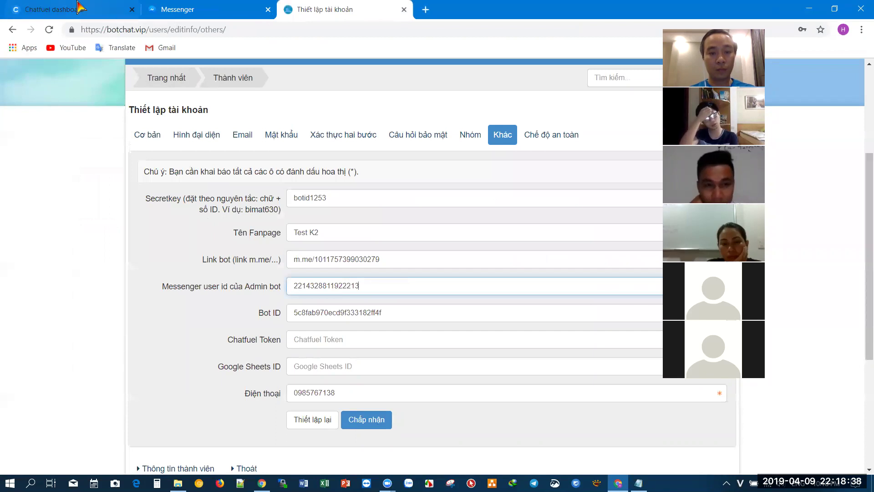
- Copy Chatfuel's Broadcasting API Token into botchat.vip's Chatfuel Token field
left_click(91, 10)
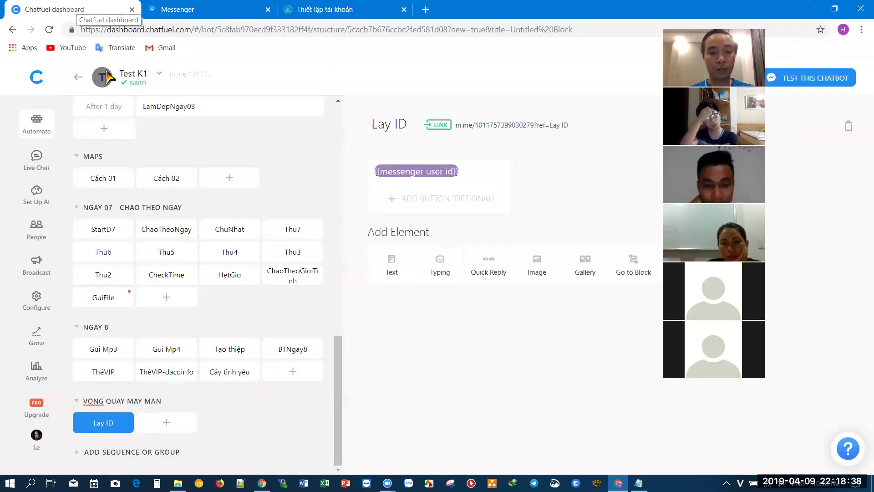
left_click(36, 302)
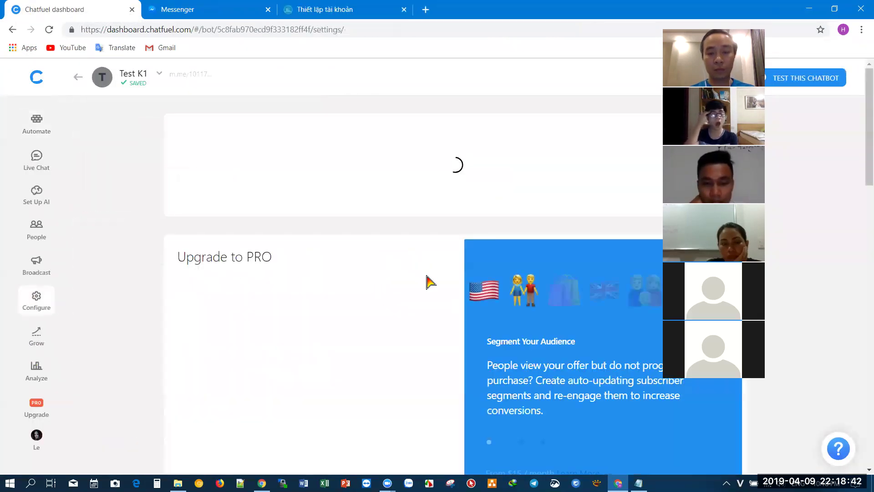
scroll(428, 282, "down", 12)
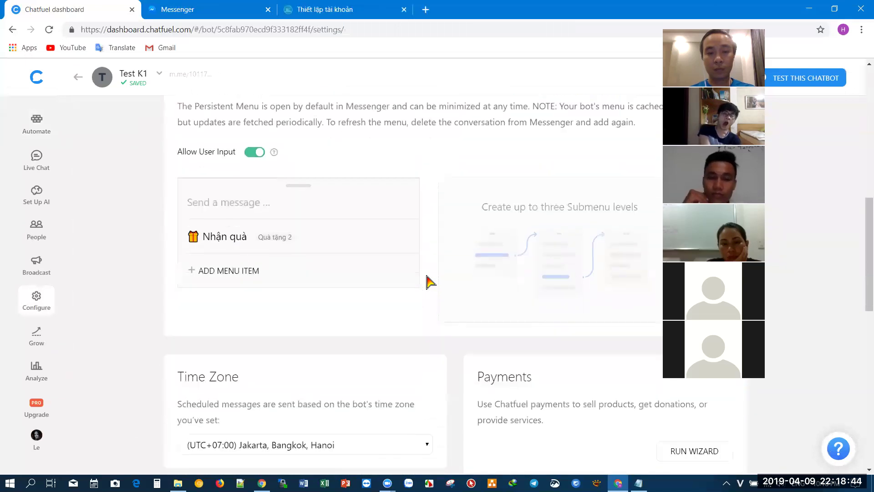
scroll(428, 282, "down", 6)
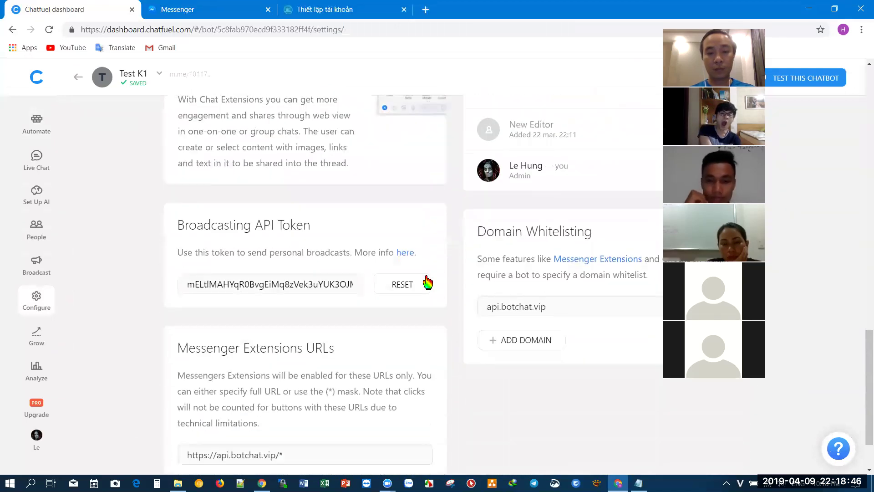
left_click(293, 290)
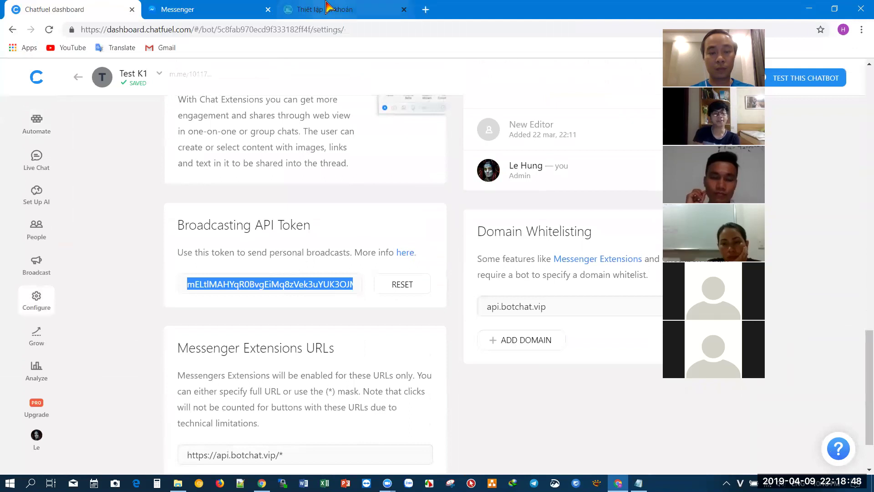
left_click(319, 9)
left_click(326, 340)
key("ctrl+v")
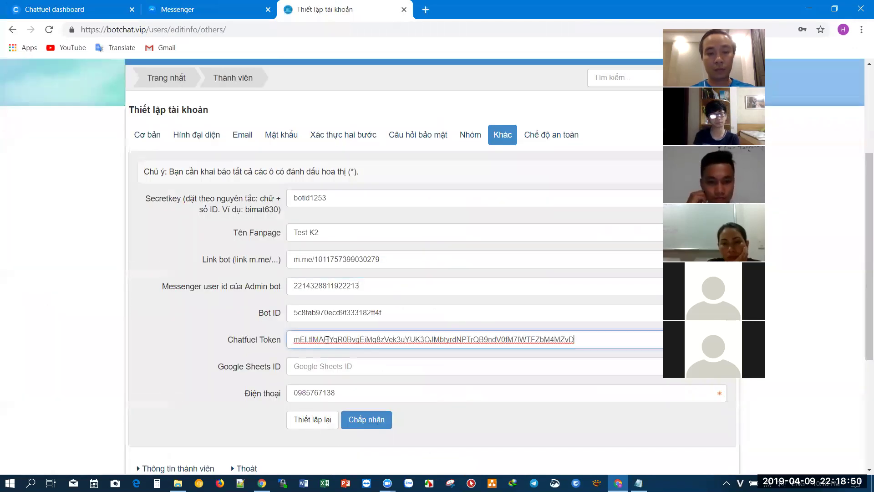
left_click(110, 9)
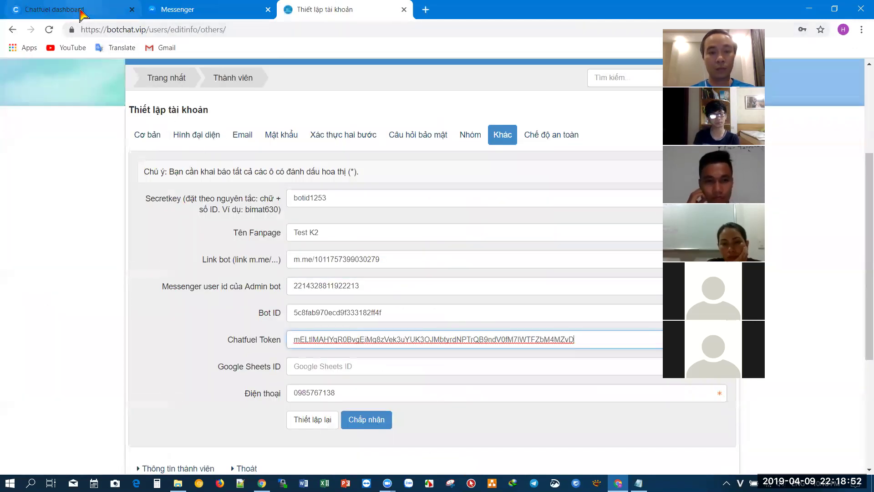
- Change the webview link's domain to api.botchat.vip/ and copy the full URL
scroll(463, 367, "up", 4)
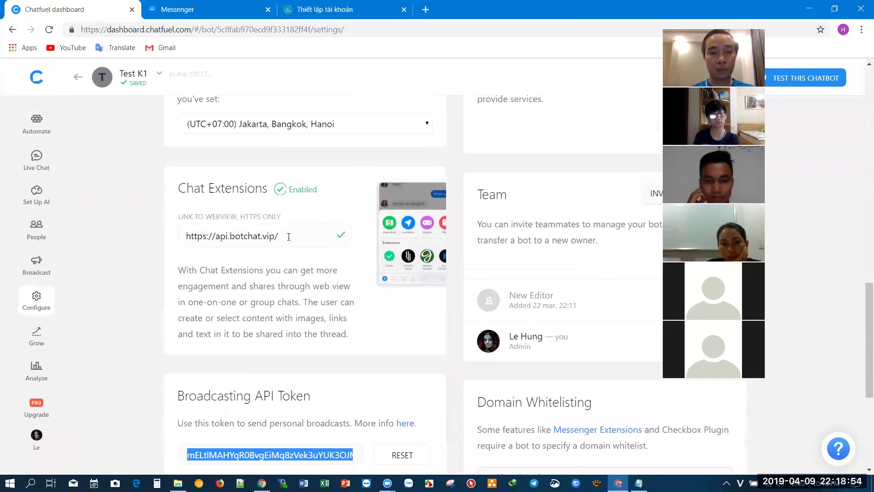
left_click_drag(210, 236, 377, 244)
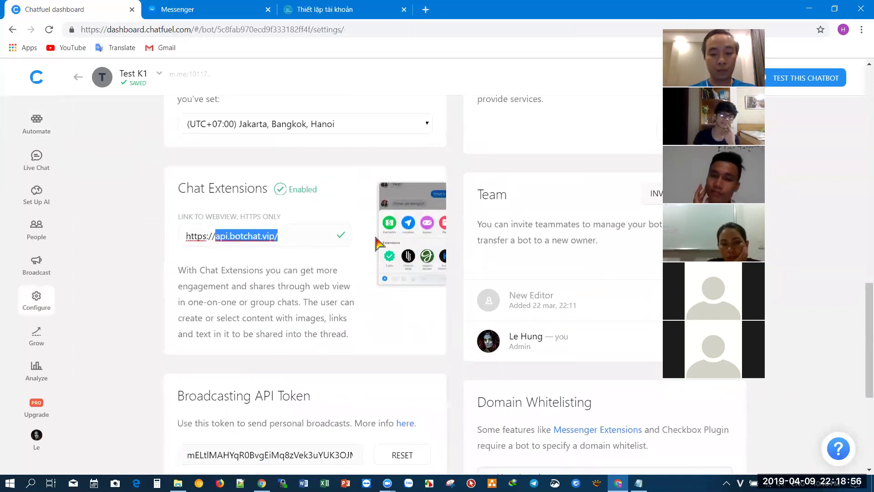
type("api.b")
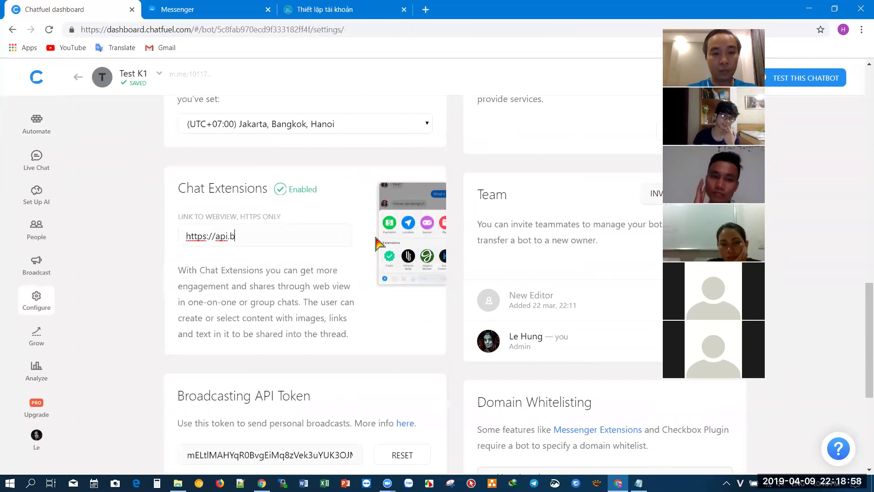
type("otchat.vip")
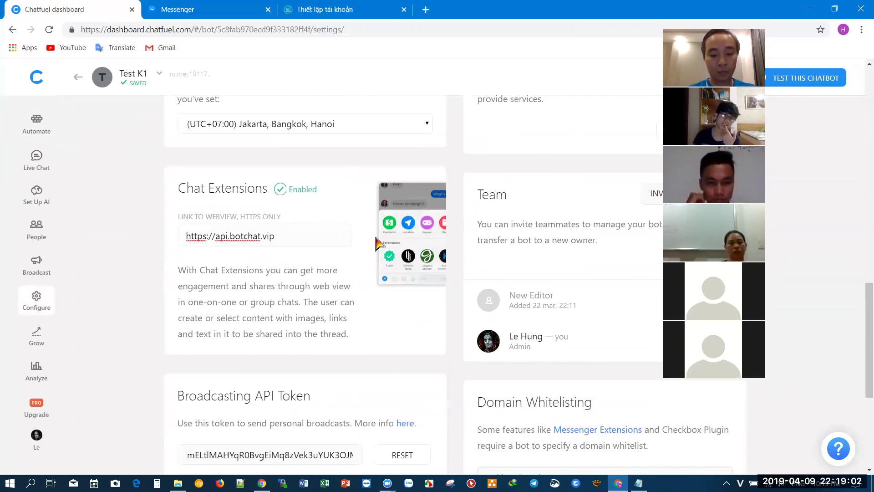
type("/")
key("ctrl+a")
key("ctrl+c")
- Paste that URL into Domain Whitelisting and the Messenger Extensions URL field
scroll(376, 243, "down", 3)
left_click_drag(574, 364, 430, 371)
key("ctrl+v")
scroll(416, 387, "down", 3)
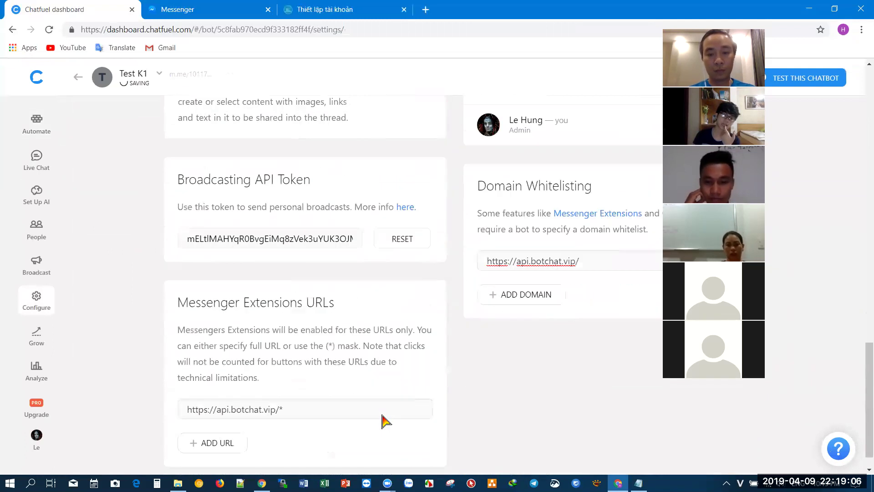
left_click_drag(285, 381, 13, 394)
key("ctrl+v")
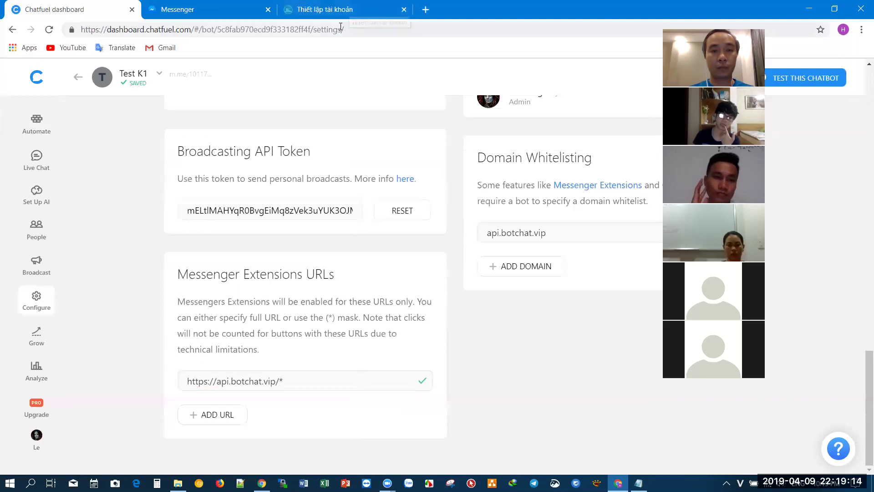
- Go to drive.google.com in a new tab and create a blank Google Sheets spreadsheet from My Drive
left_click(420, 12)
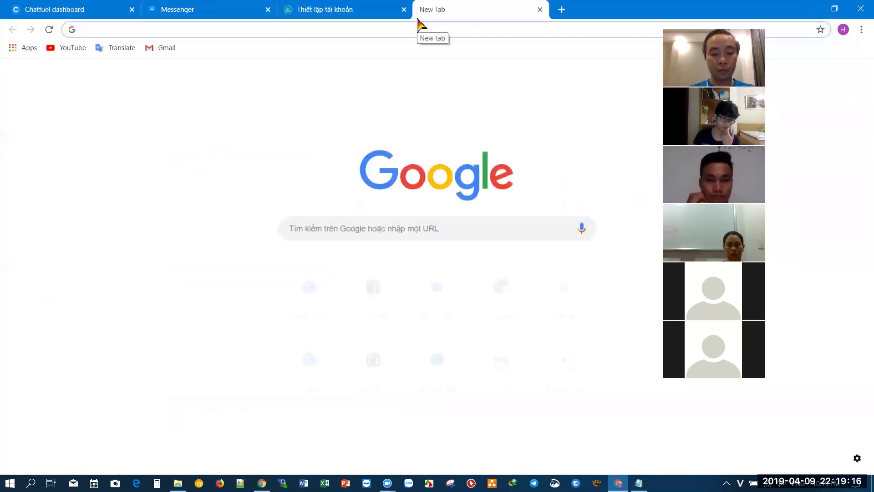
type("drive.goog")
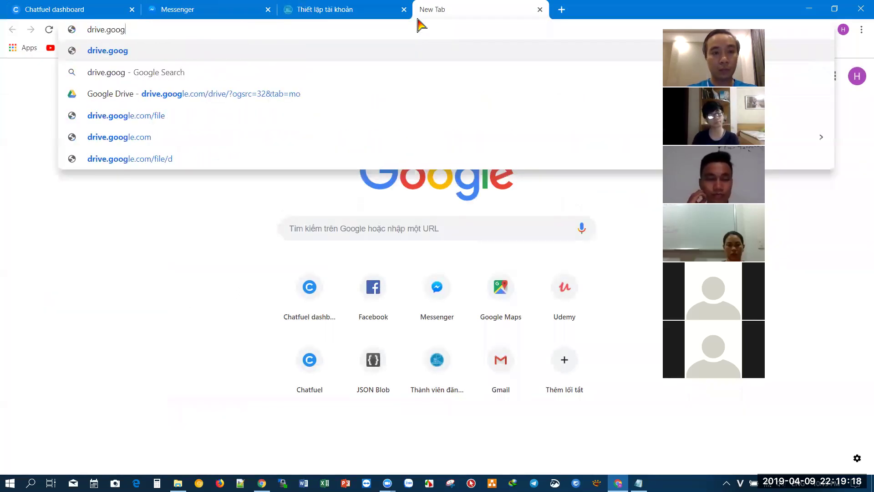
type("le.com")
key("Return")
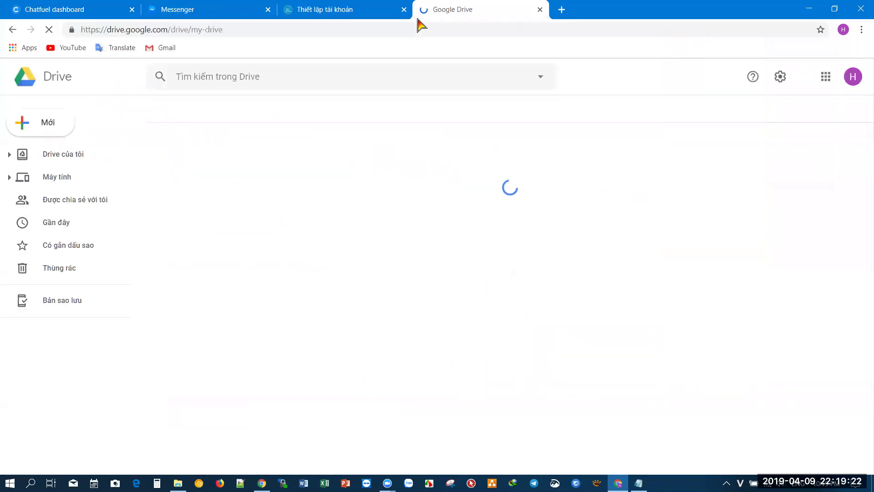
right_click(709, 361)
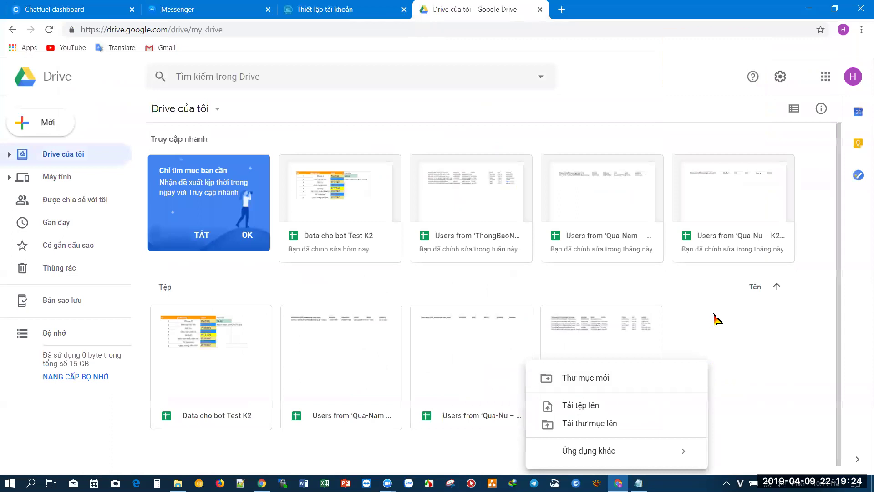
left_click(692, 298)
right_click(698, 314)
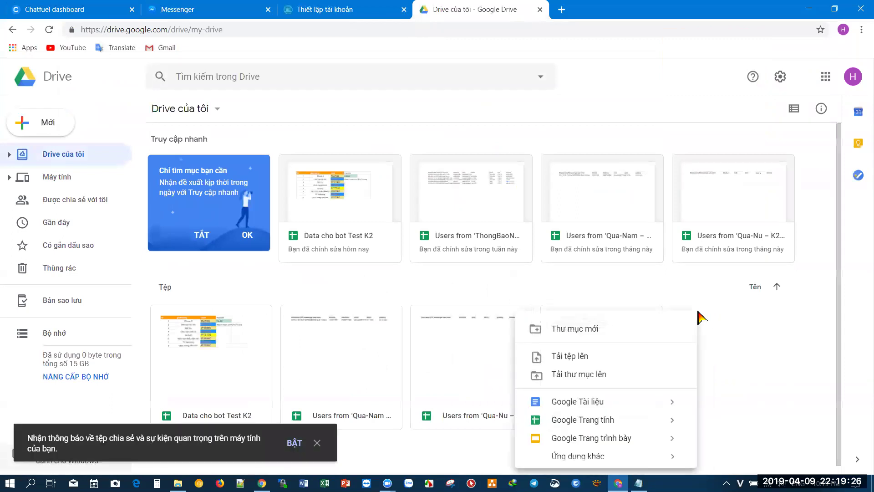
left_click(594, 419)
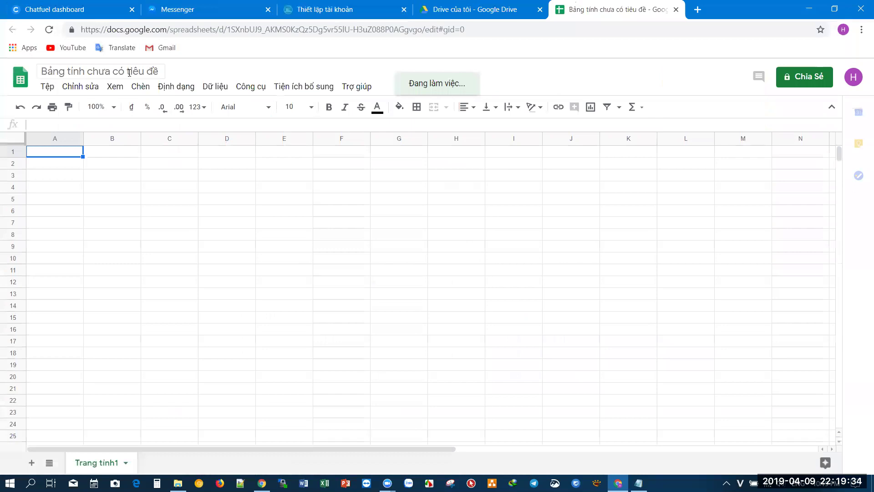
- Rename the spreadsheet to 'data cho vòng quay, shop Test K2'
left_click(130, 73)
type("dat")
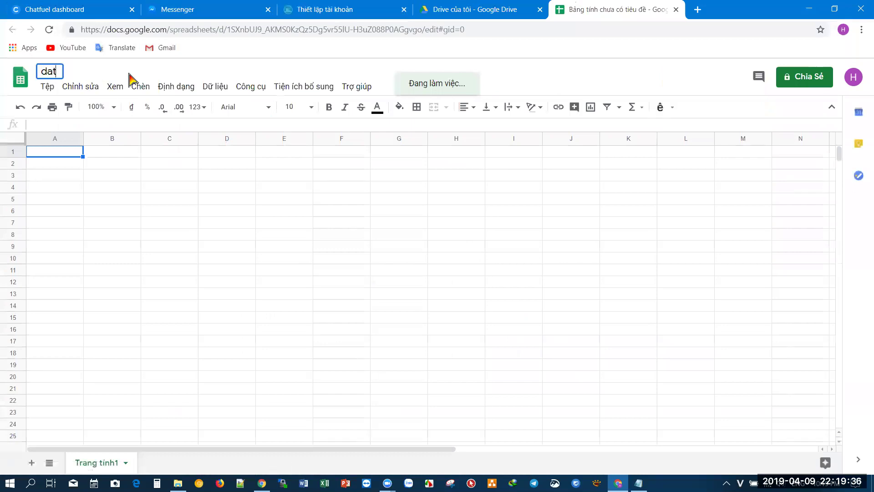
type("a cho vòng quay, shop Test K2")
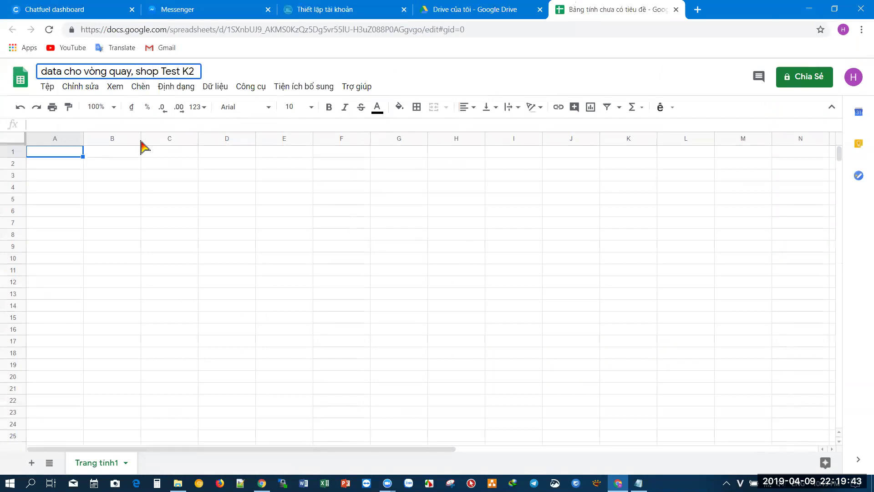
left_click(153, 274)
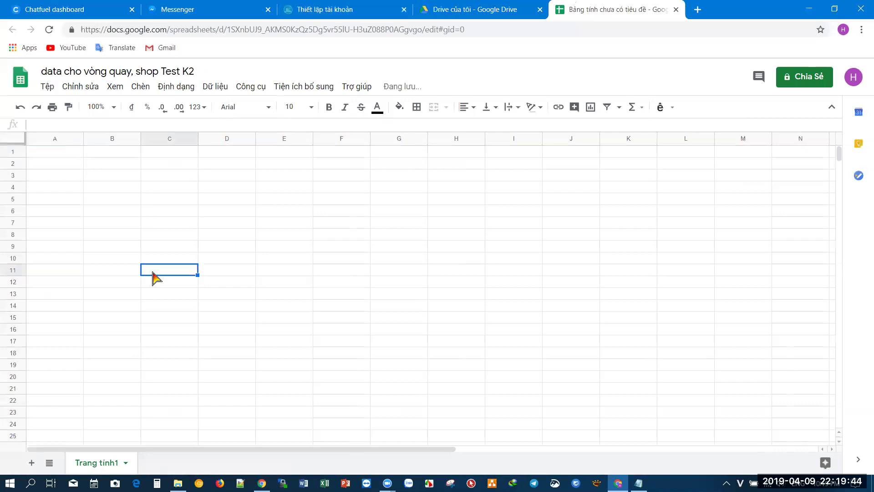
- Copy the header row A1:D1 from Sheet data mẫu into row 1 of the new sheet
left_click(69, 151)
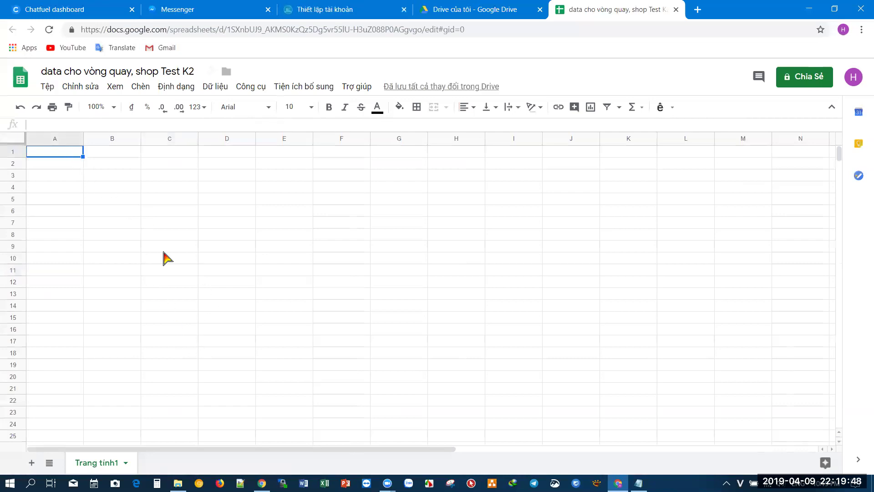
left_click(260, 481)
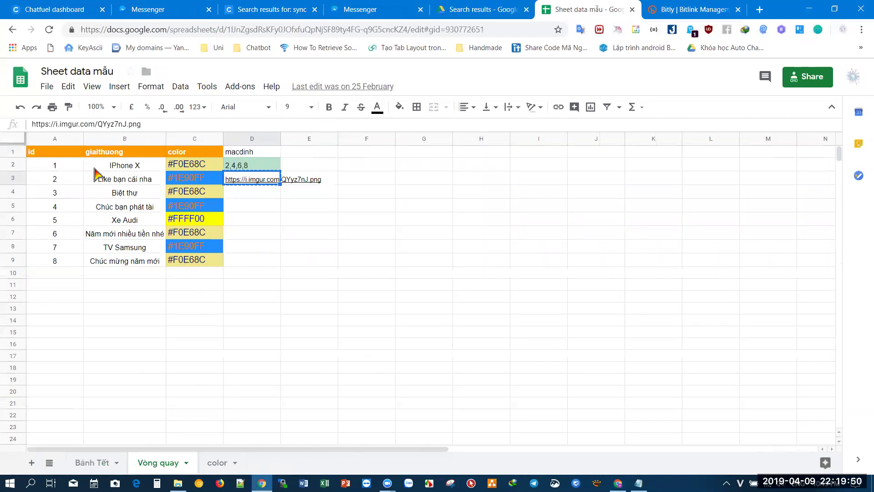
left_click_drag(55, 156, 244, 157)
key("ctrl+c")
left_click(618, 483)
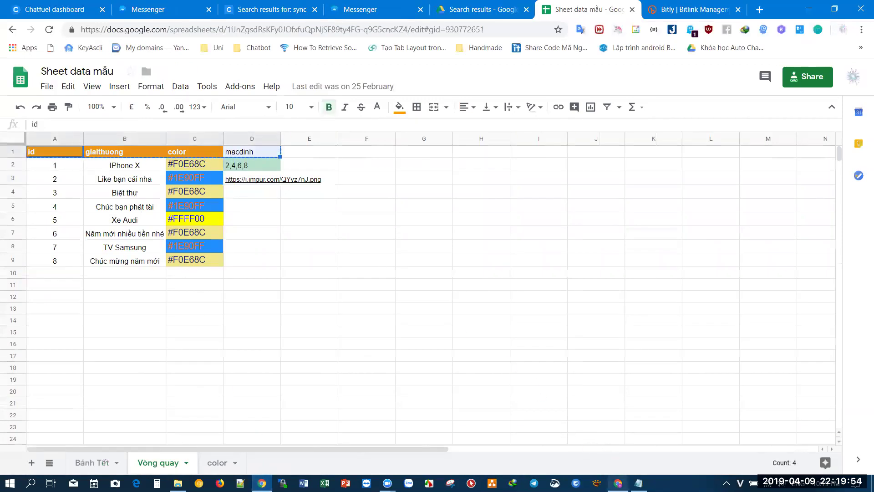
key("ctrl+v")
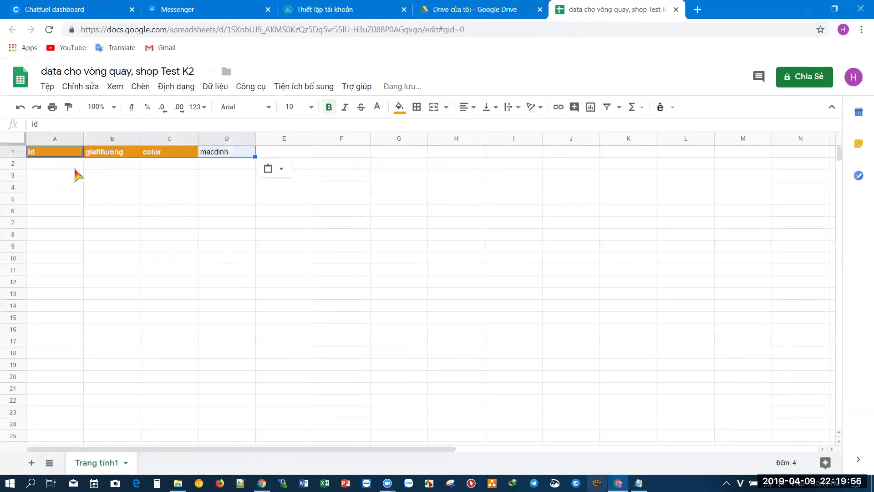
- Enter ids 1, 2, 3 and 4 in cells A2:A5
left_click(64, 164)
type("1")
key("Return")
type("2")
key("Return")
type("3")
key("Return")
type("4")
key("Return")
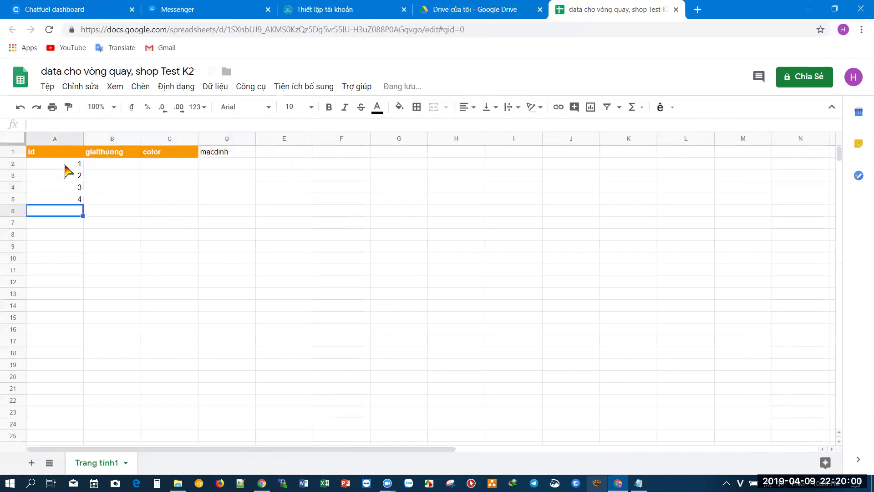
- Enter prize names Quà 1 through Quà 4 in cells B2:B5
left_click(131, 167)
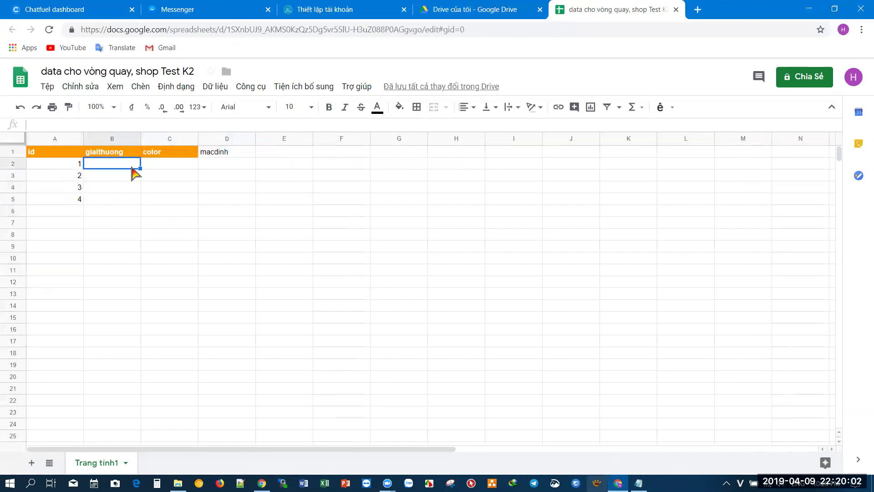
type("Qu")
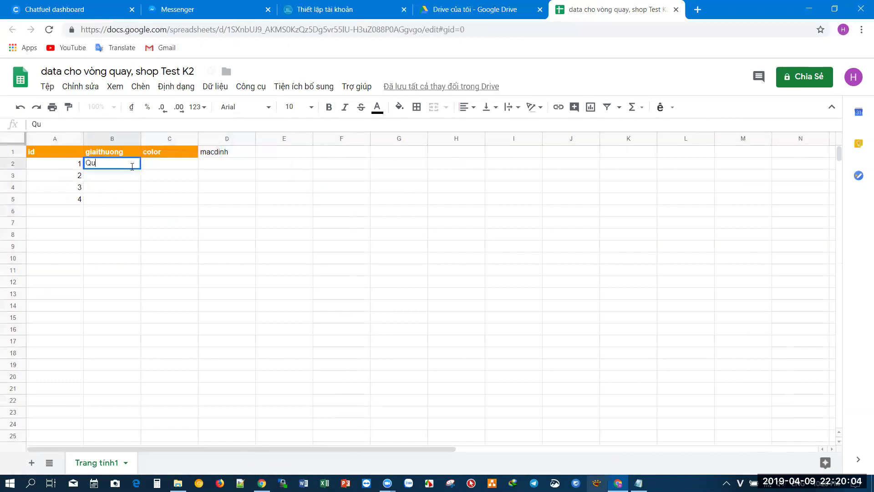
type("à 1")
key("Return")
type("Q")
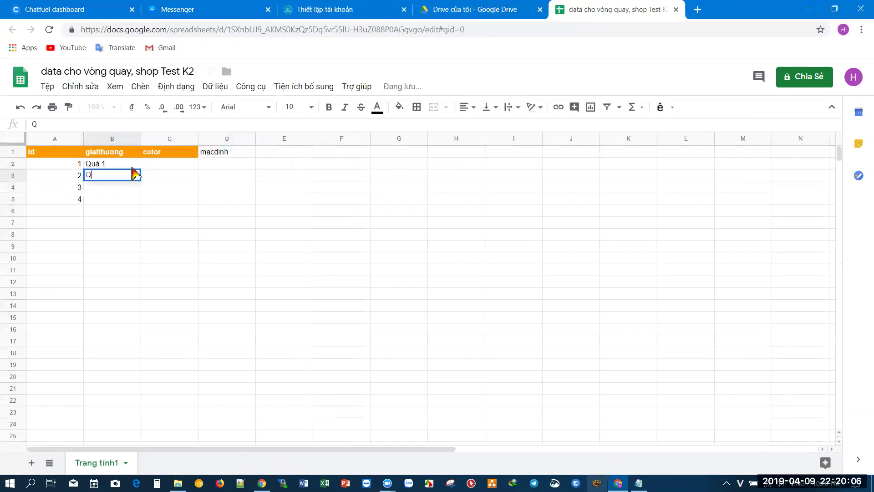
type("uà 2")
key("Return")
type("Qua")
type(" 3")
key("Return")
type("Quà 4")
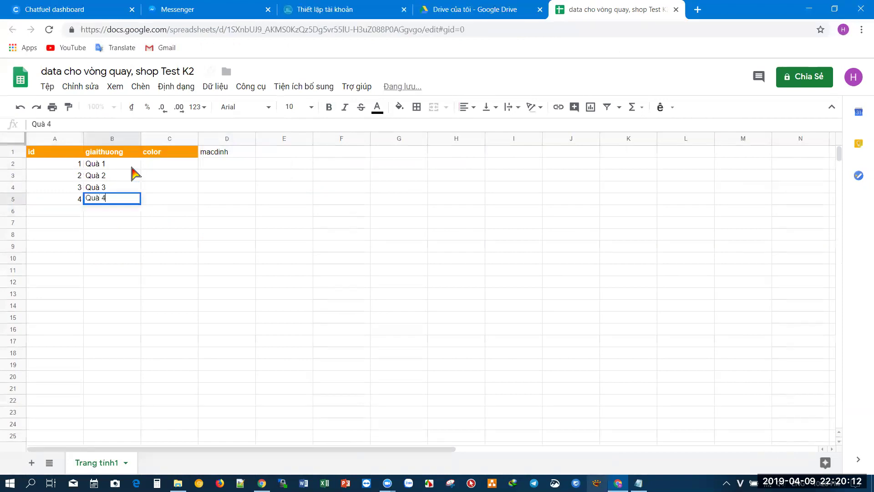
left_click(165, 164)
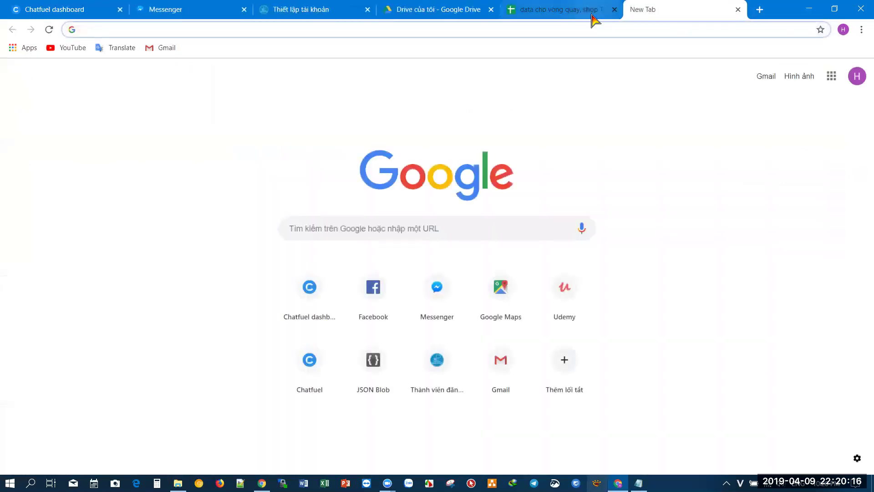
- Search Google for 'hex color' and paste the #4286f4 code into cell C2
type("hex color")
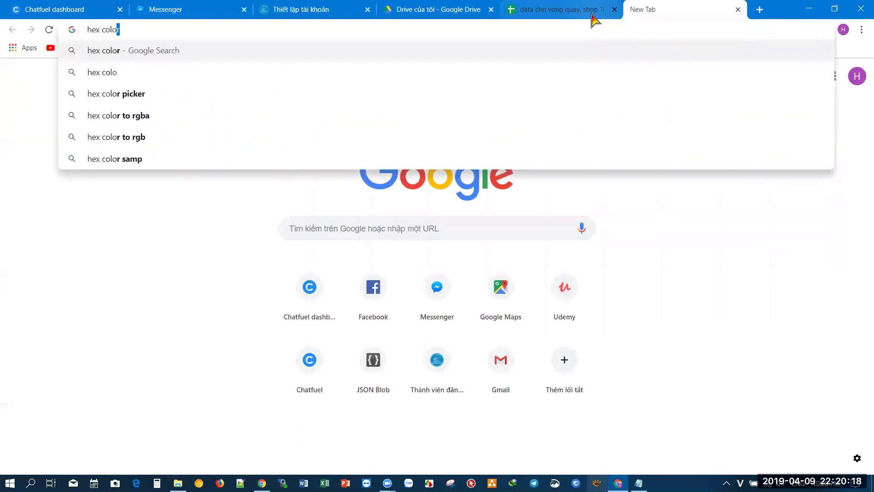
key("Return")
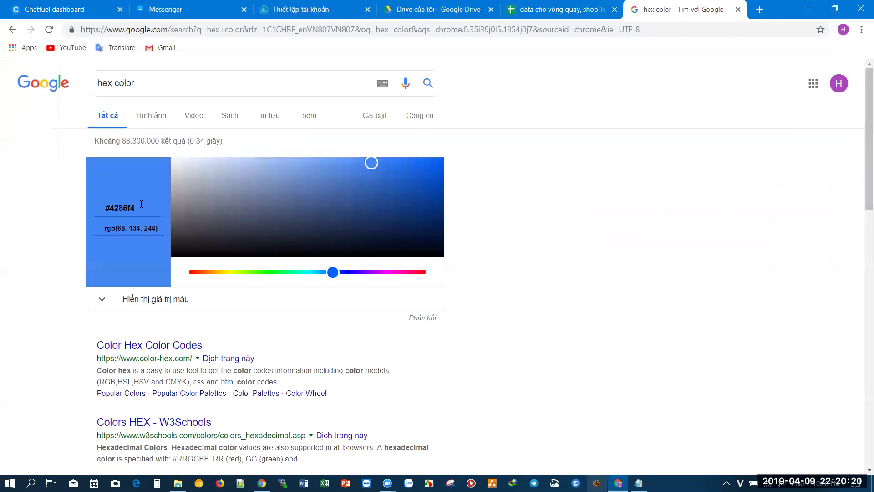
left_click_drag(141, 204, 88, 212)
key("ctrl+c")
left_click(560, 9)
double_click(184, 163)
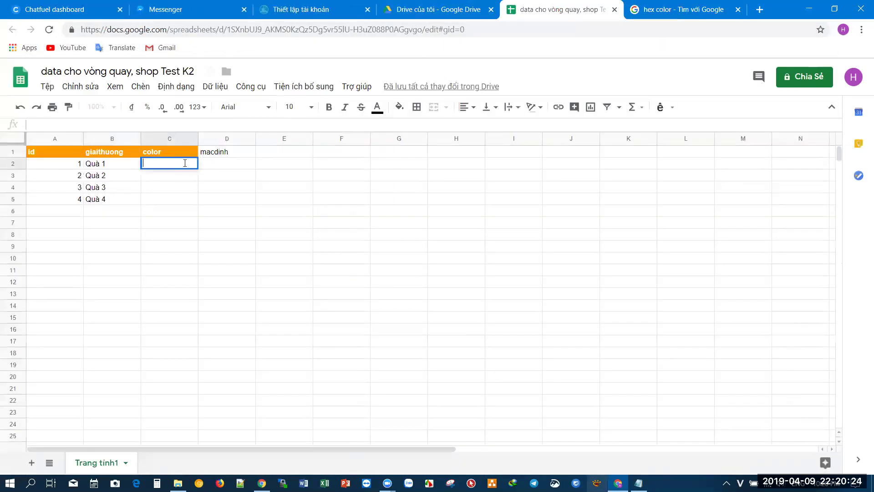
key("ctrl+v")
- Pick the bright red #e80935 in the hex picker and paste it into cell C3
left_click(663, 9)
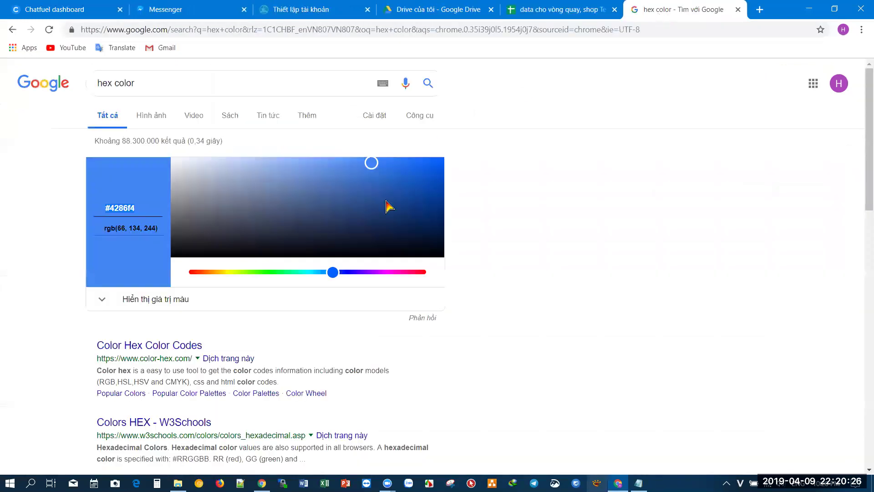
left_click(415, 272)
left_click(432, 168)
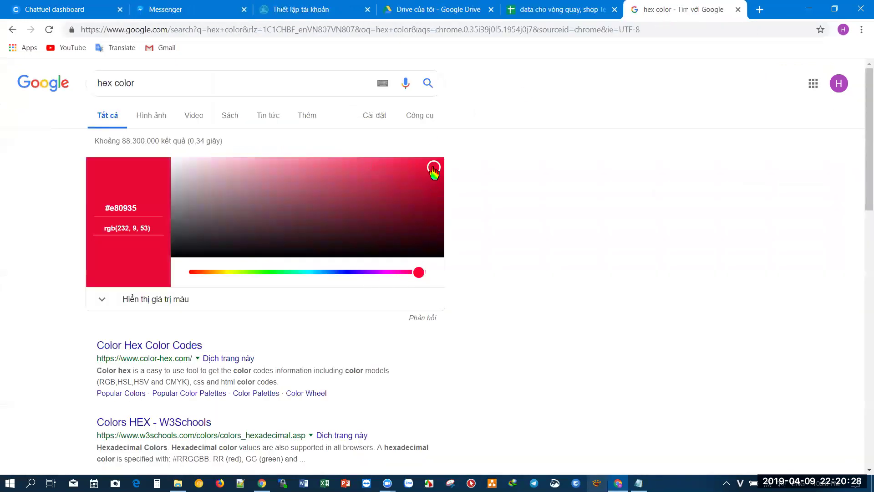
left_click_drag(145, 208, 59, 214)
key("ctrl+c")
left_click(509, 12)
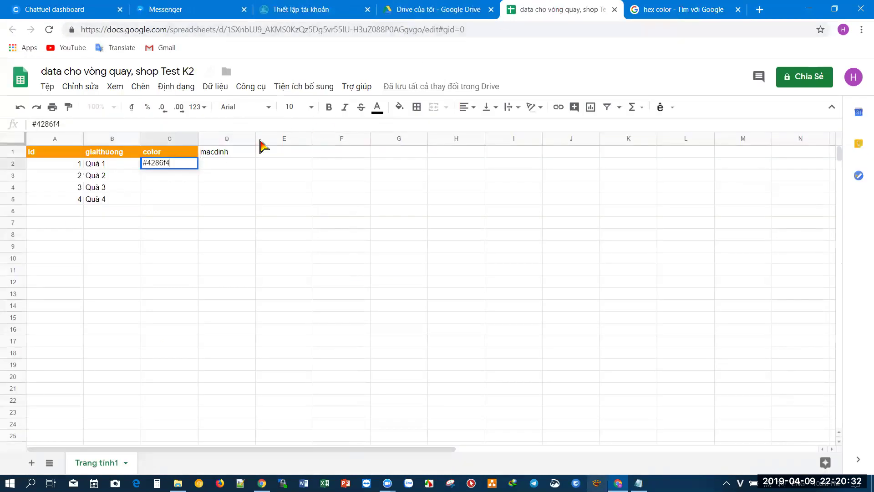
double_click(183, 176)
key("ctrl+v")
key("Return")
- Copy the two colour codes from C2:C3 into C4:C5
left_click_drag(182, 165, 181, 177)
key("ctrl+c")
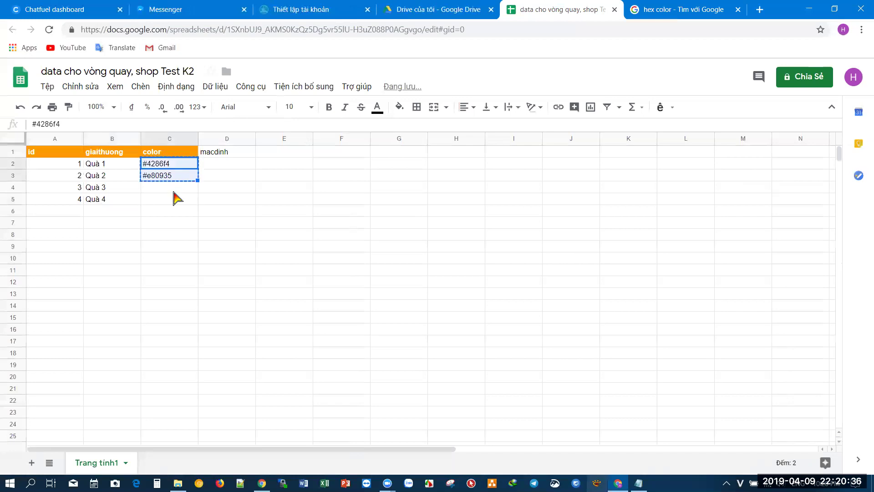
left_click(174, 191)
key("ctrl+v")
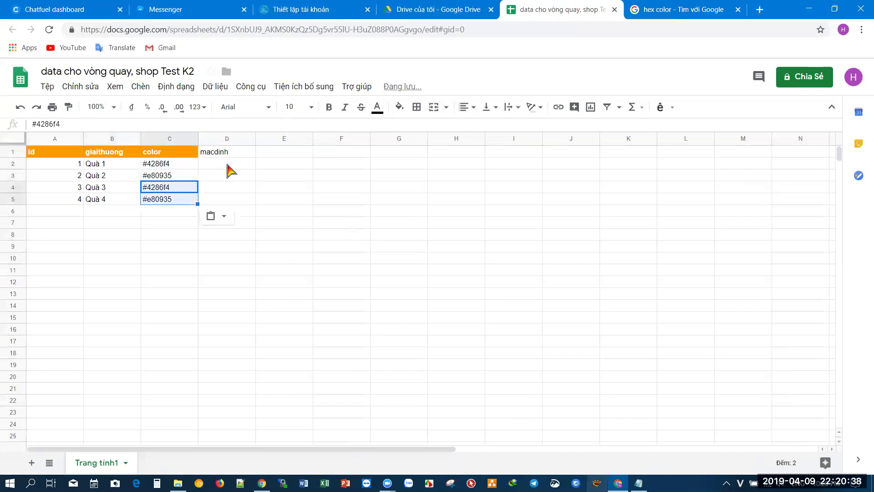
left_click(228, 165)
left_click(254, 294)
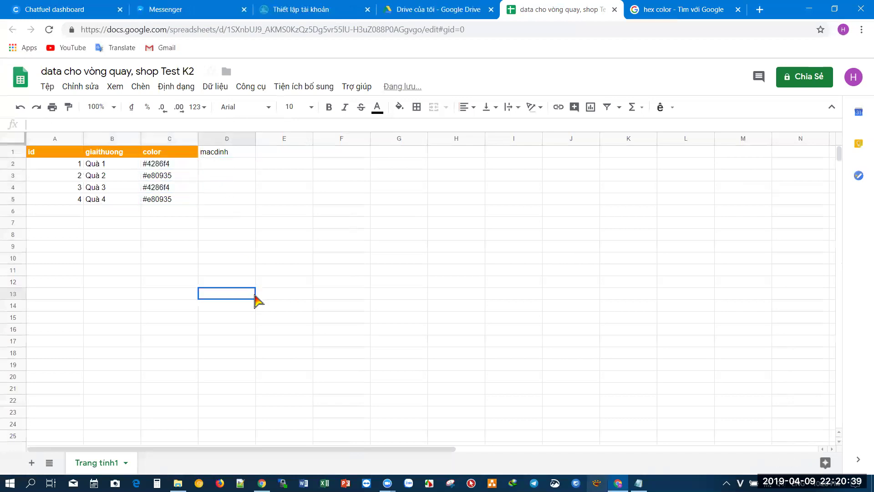
- Rename the sheet to 'vòng quay 1' and publish the spreadsheet to the web
double_click(106, 463)
type("vòng quay 1")
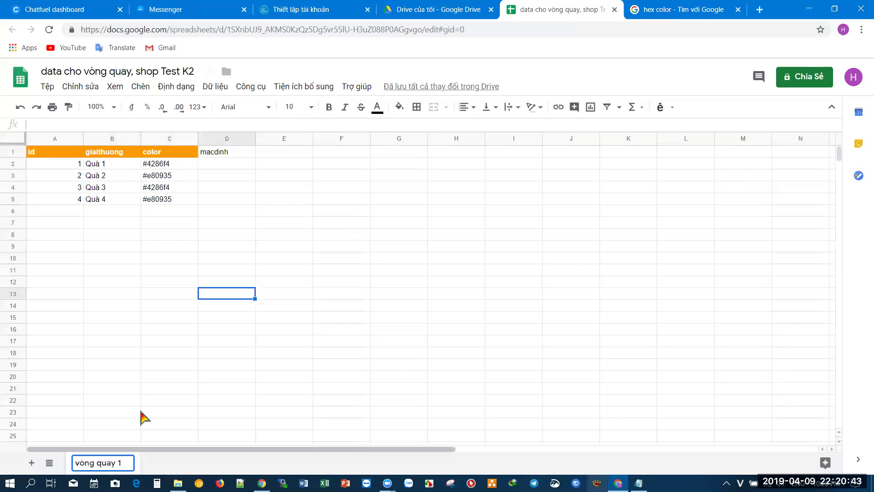
left_click(167, 342)
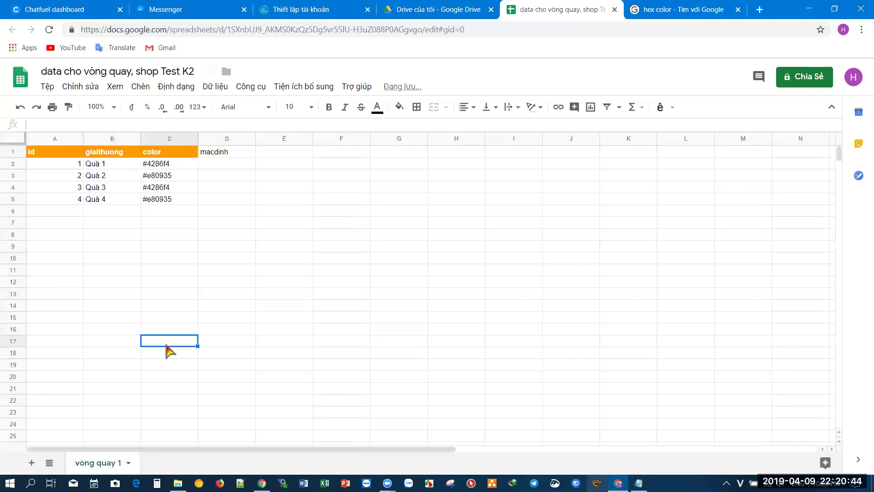
left_click(48, 86)
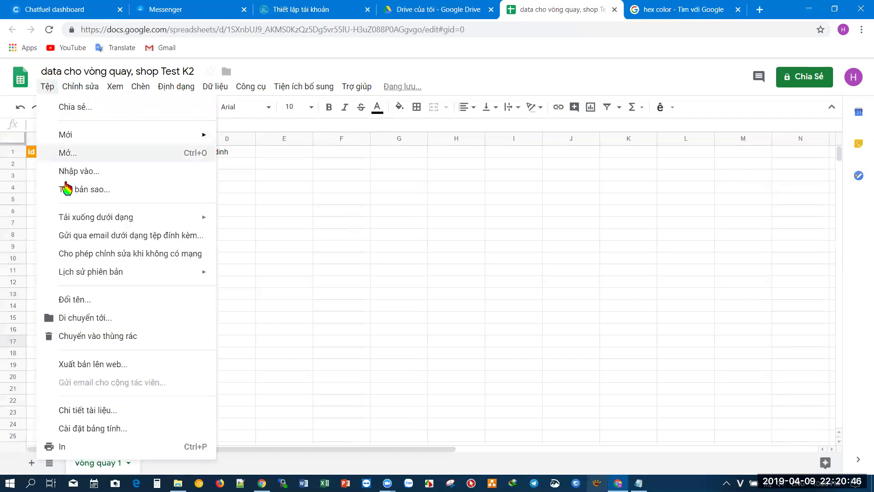
left_click(88, 371)
left_click(341, 314)
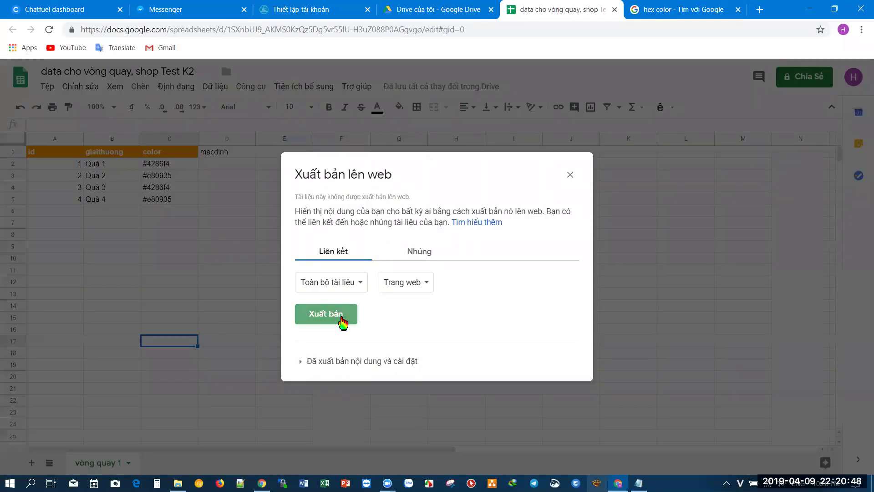
left_click(493, 95)
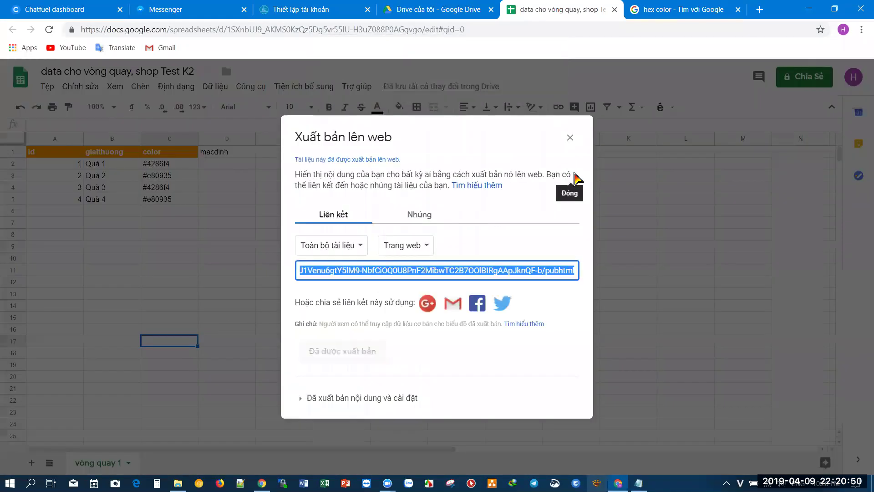
left_click(572, 141)
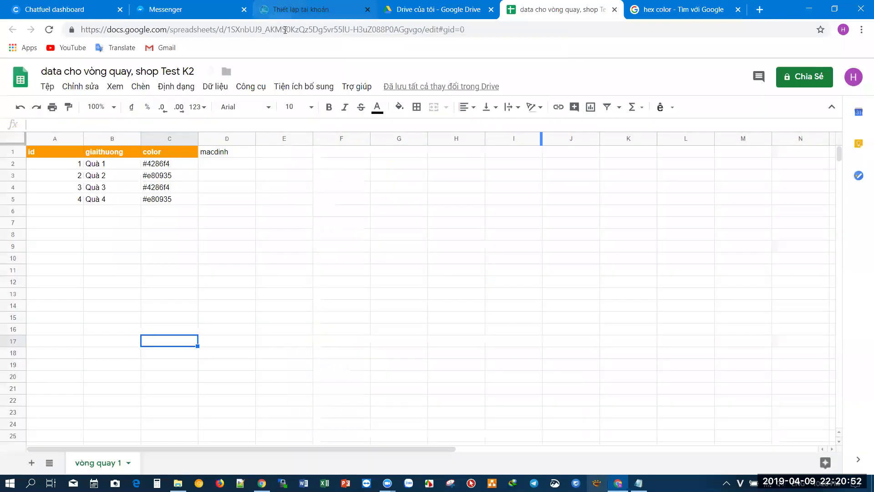
- Select the spreadsheet ID between /d/ and /edit in the address bar
left_click(262, 34)
double_click(263, 34)
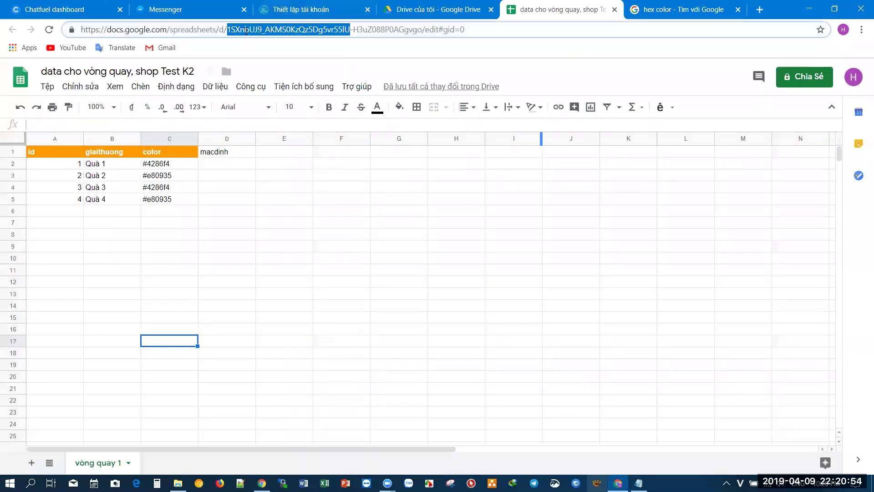
left_click(245, 30)
left_click_drag(238, 30, 415, 33)
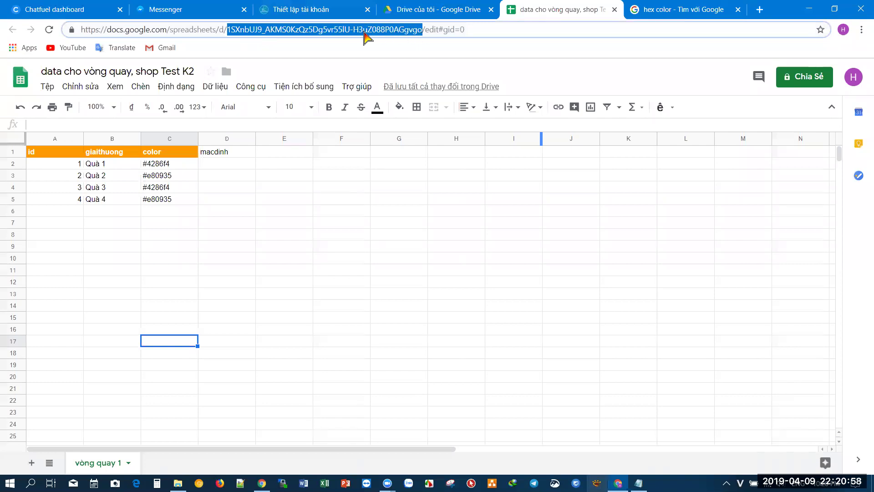
left_click(312, 9)
- Paste the spreadsheet ID into botchat.vip's Google Sheets ID field and save with Chấp nhận
left_click(325, 370)
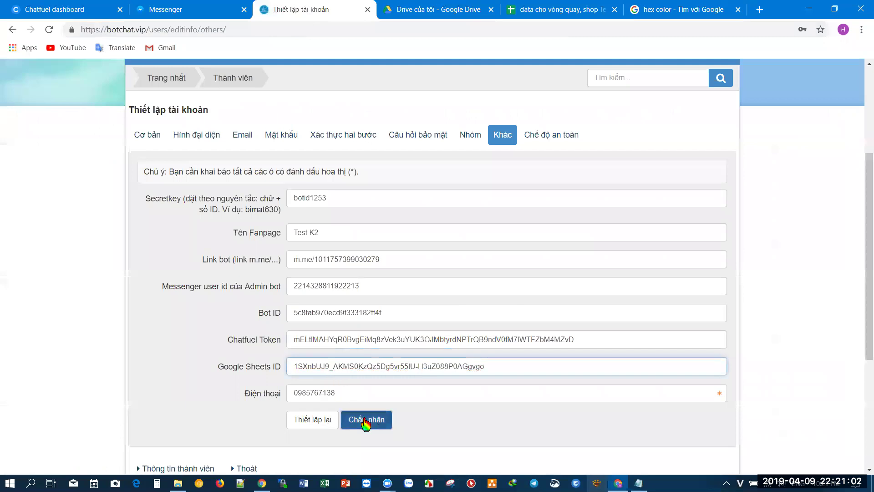
left_click(366, 421)
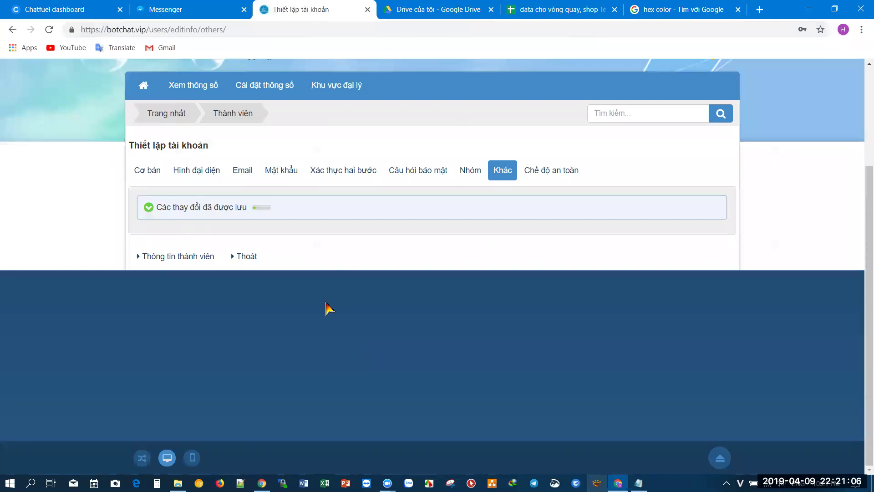
- View the botchat account overview from Trang nhất
left_click(153, 118)
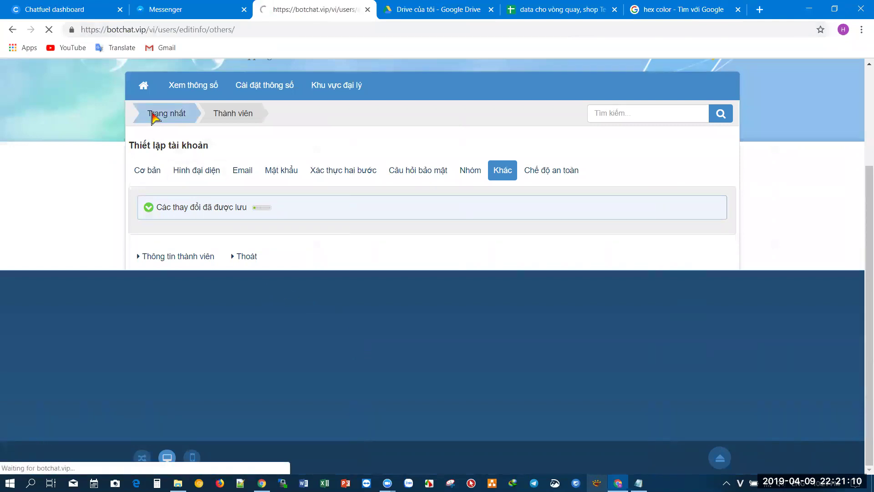
left_click(156, 249)
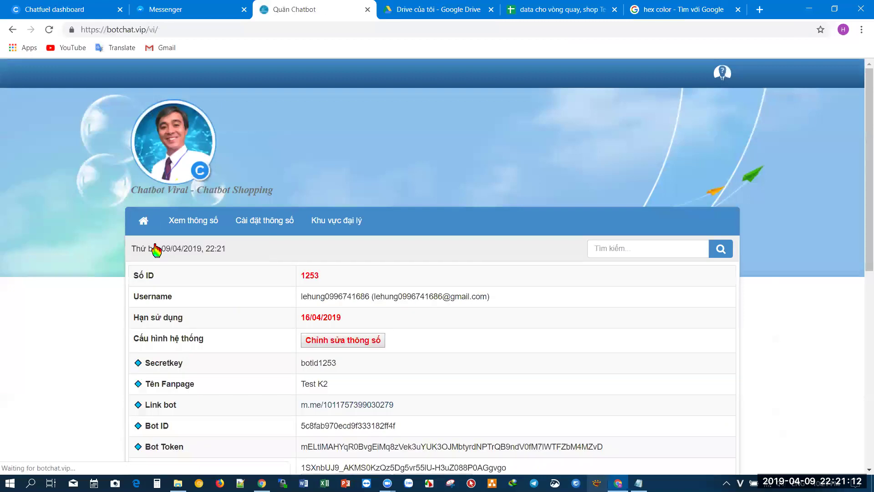
scroll(156, 249, "down", 1)
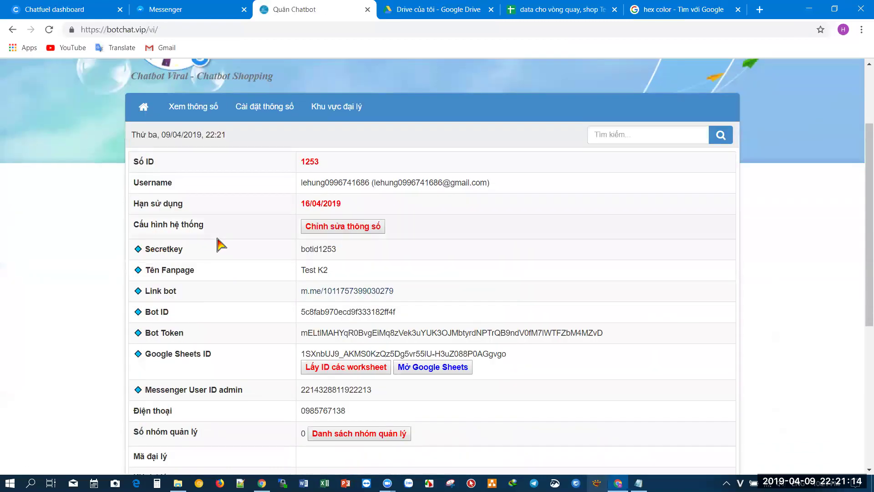
scroll(219, 244, "down", 1)
left_click(51, 9)
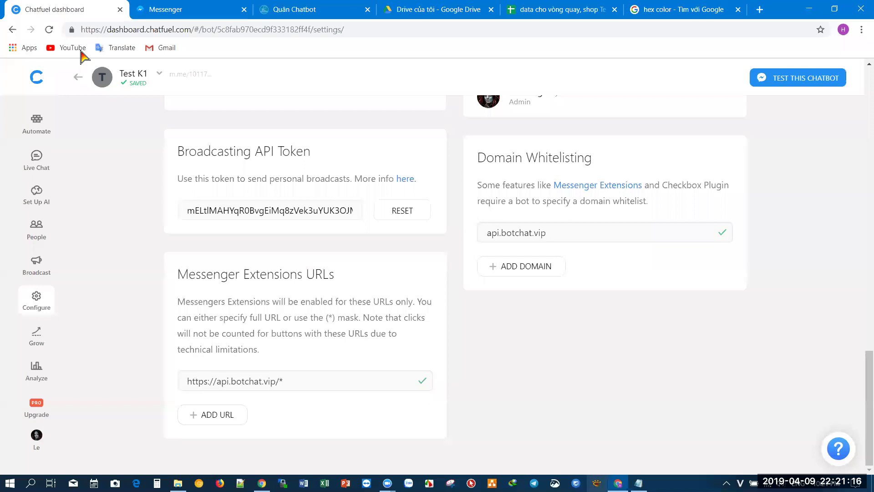
- Create a block named ChoiVongQuay in the VONG QUAY MAY MAN group
left_click(37, 123)
scroll(141, 414, "down", 15)
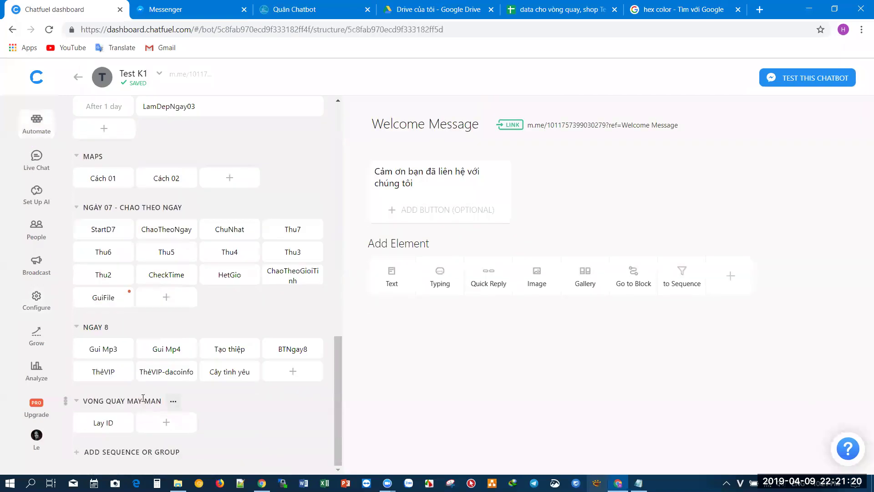
left_click(172, 425)
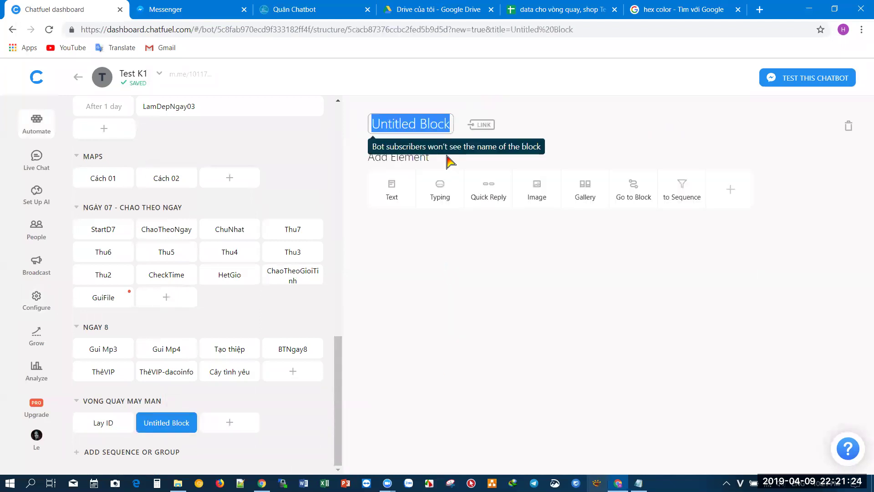
type("ChoiVongQuay")
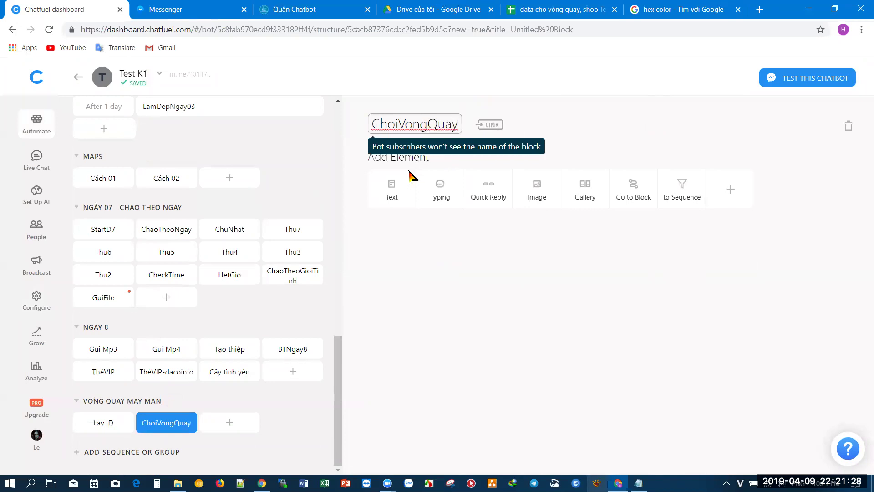
- Add a text card holding the api.botchat.vip vongquay link copied from Notepad
left_click(391, 196)
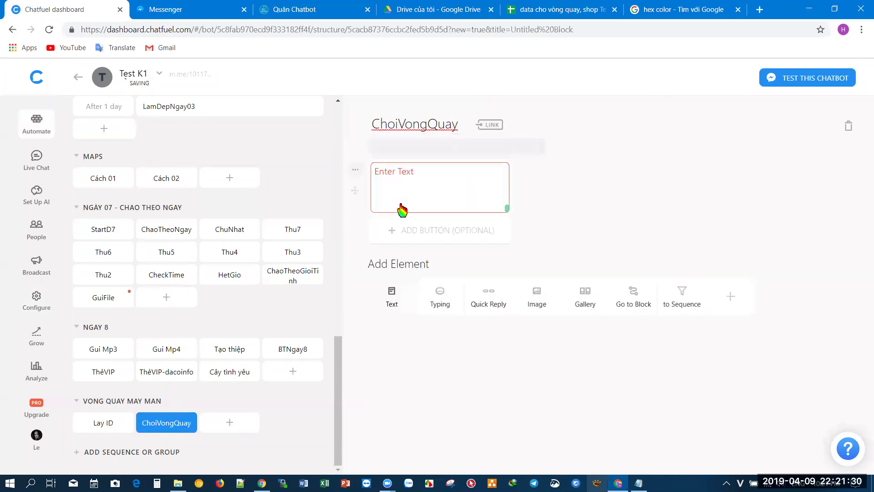
left_click(639, 483)
key("ctrl+a")
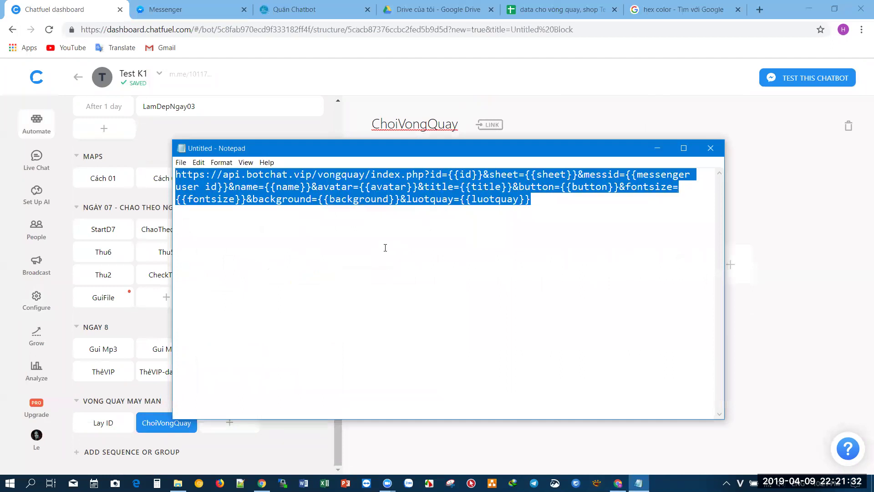
key("ctrl+c")
left_click(800, 218)
left_click(418, 170)
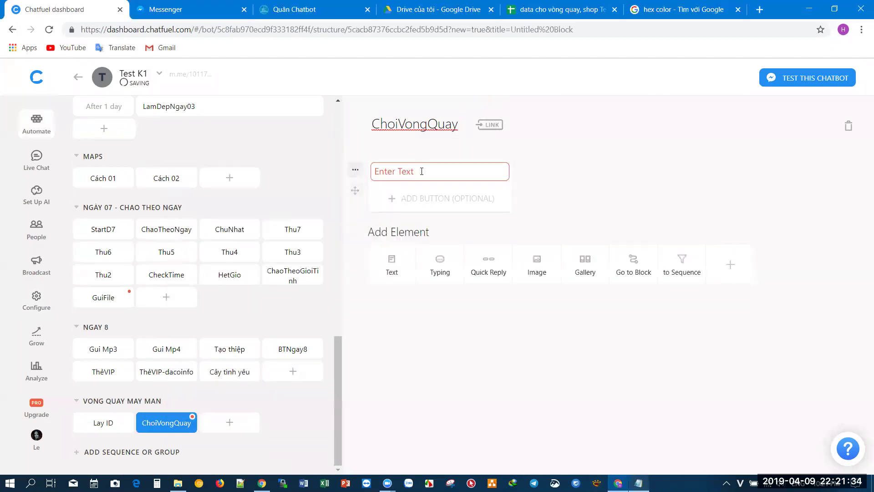
key("ctrl+v")
left_click(579, 218)
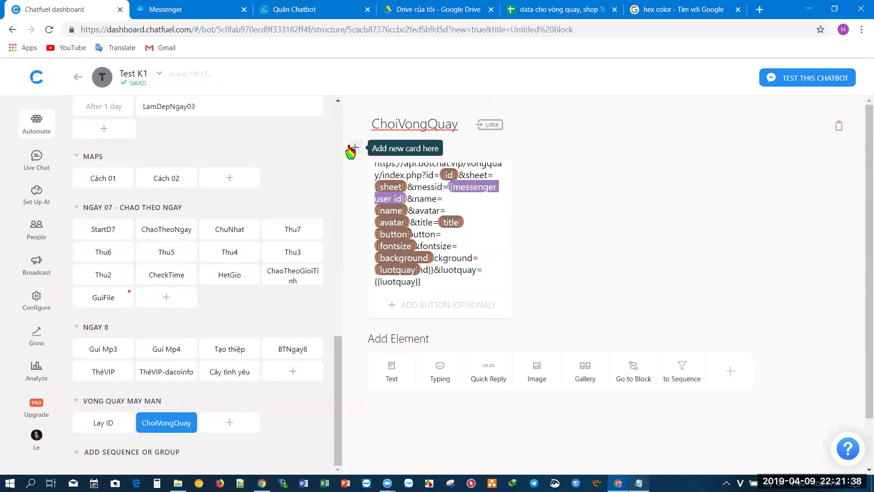
left_click(48, 31)
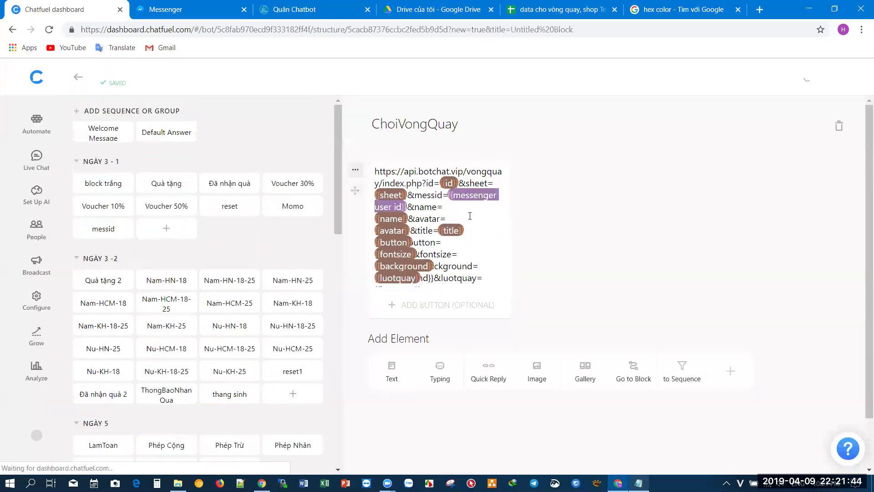
- Add a Setup User Attribute card above the text card with id as its first attribute
left_click(367, 151)
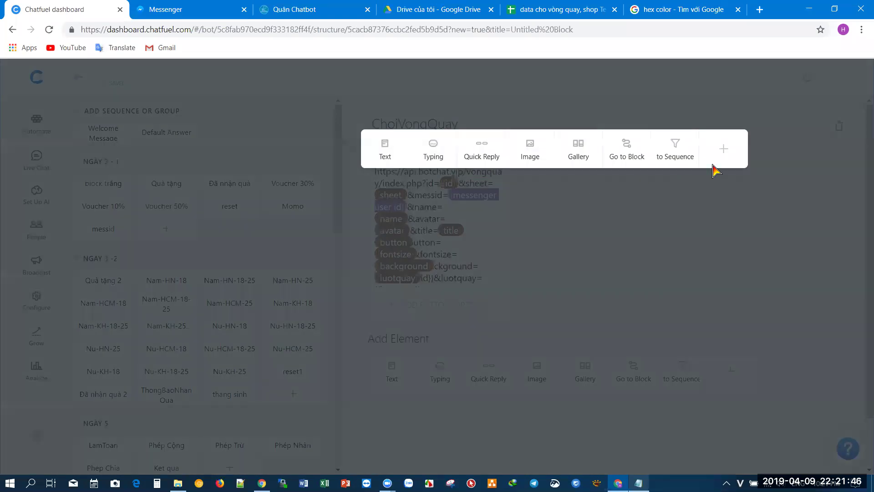
left_click(720, 158)
left_click(833, 162)
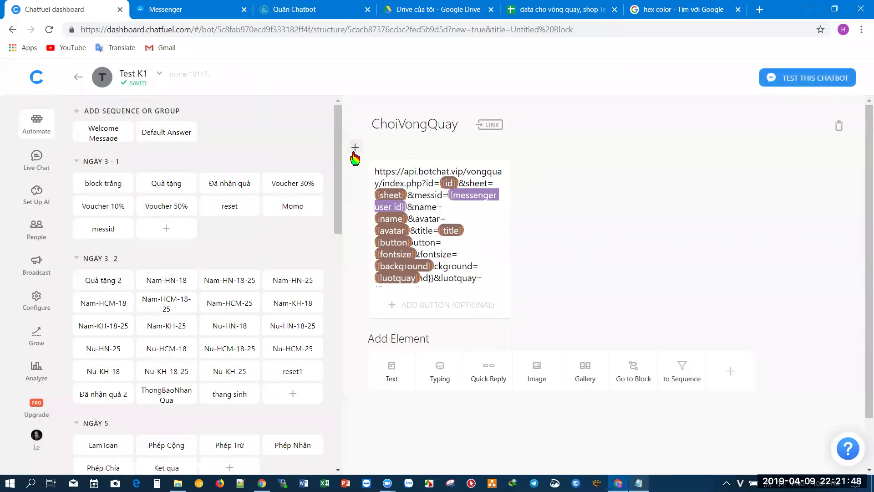
left_click(354, 153)
left_click(725, 161)
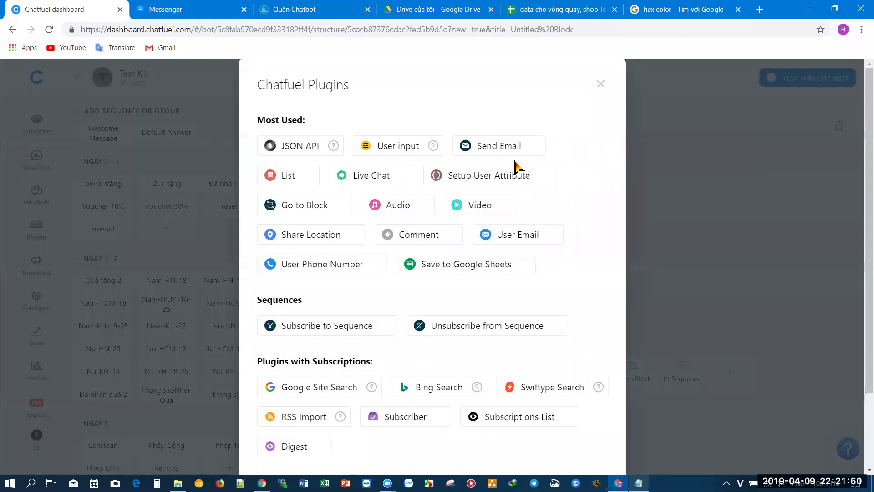
left_click(501, 181)
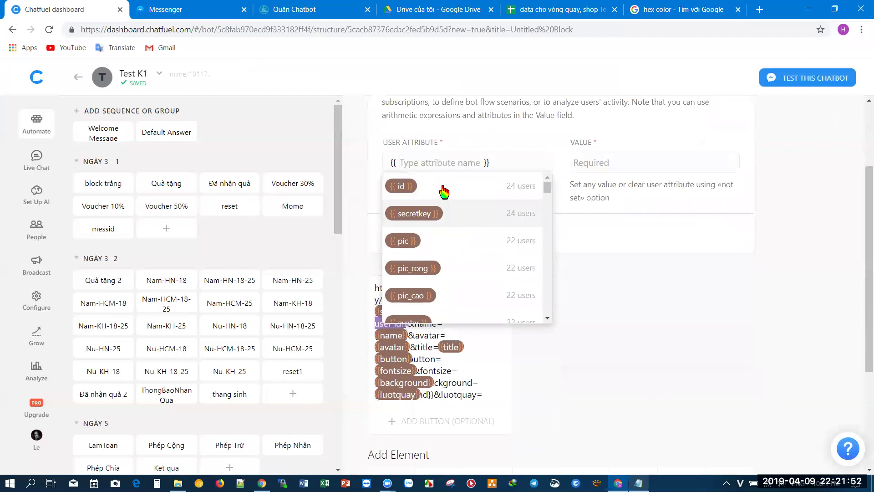
left_click(445, 190)
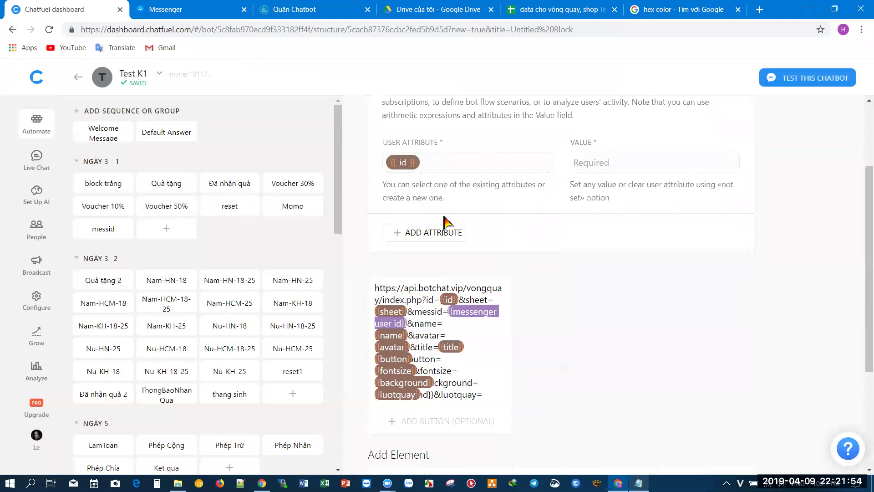
- Add the sheet, name and avatar attributes
left_click(427, 235)
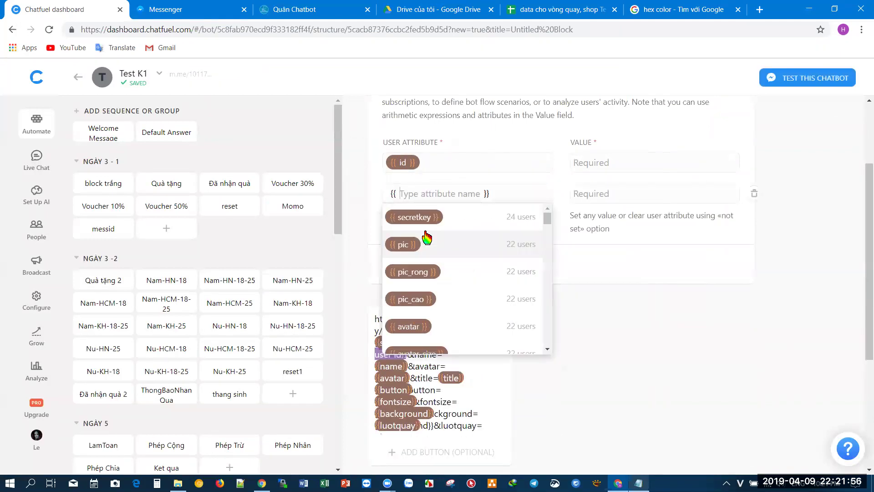
type("sheet")
left_click(425, 231)
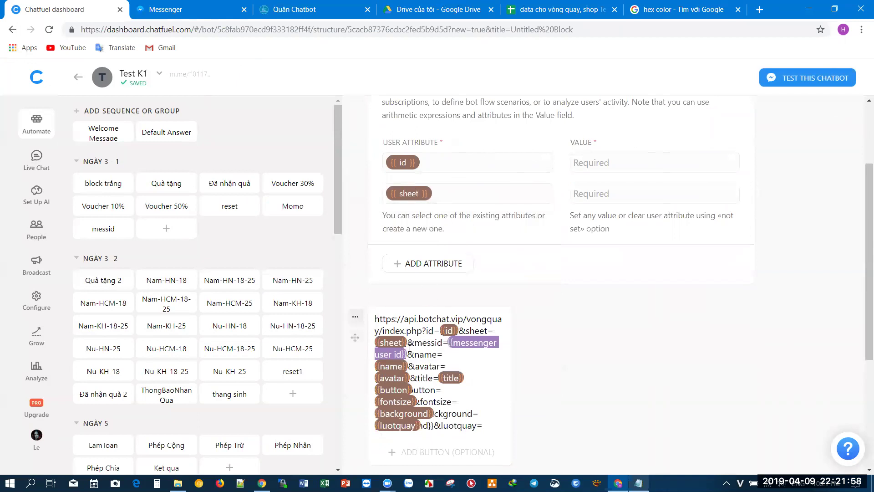
left_click(419, 264)
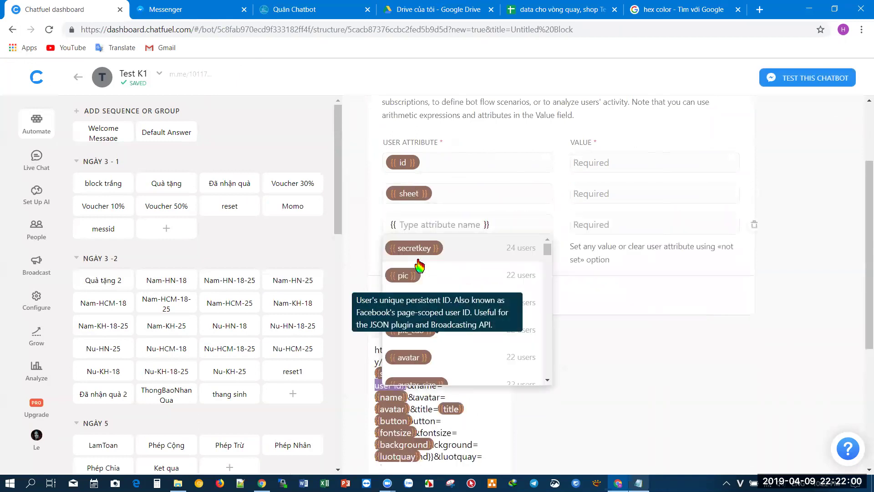
type("name")
left_click(359, 394)
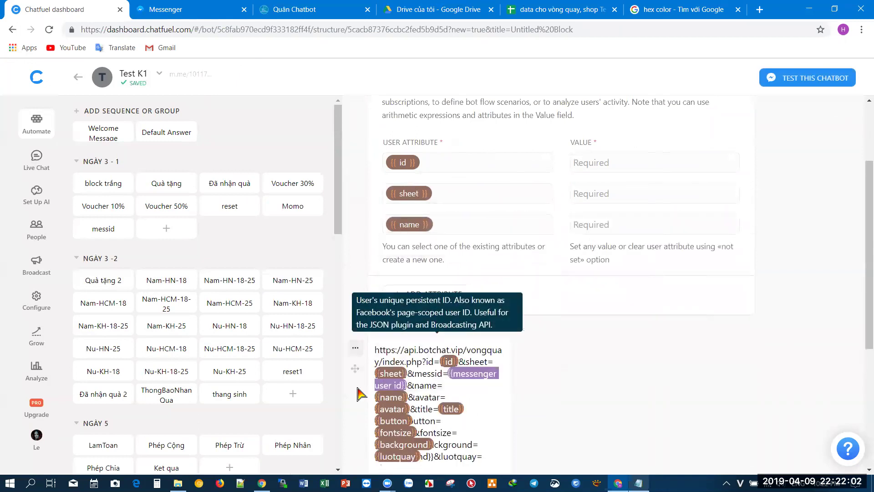
left_click(423, 293)
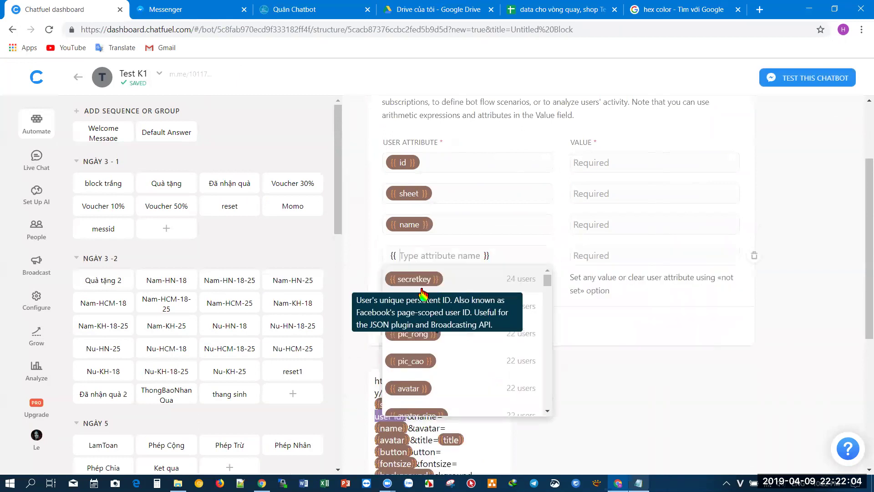
type("ava")
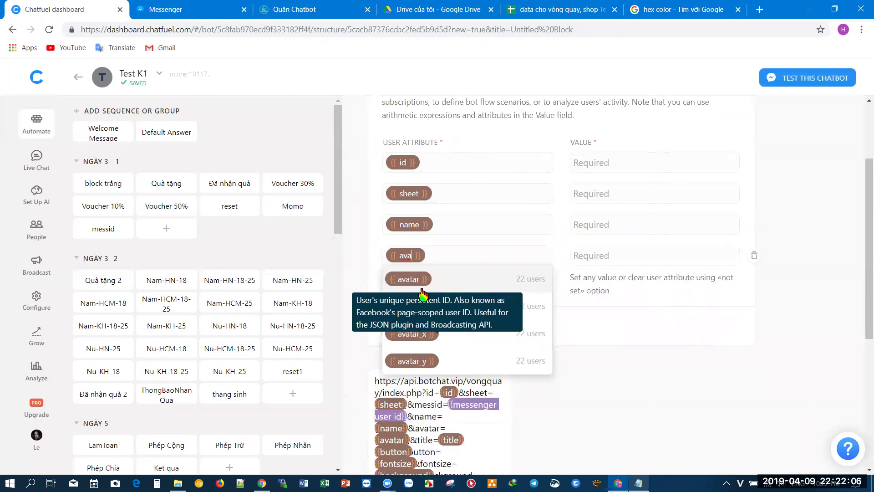
type("tar")
left_click(601, 290)
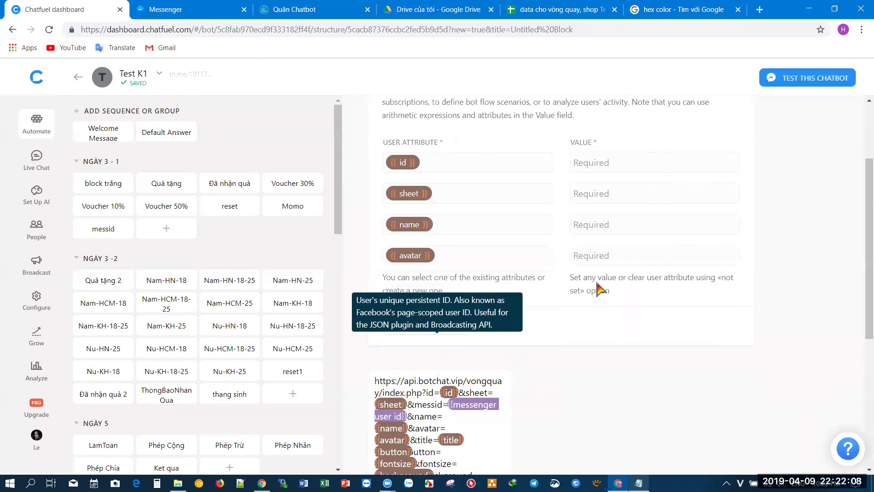
- Add the title, button and fontsize attributes
scroll(601, 289, "down", 3)
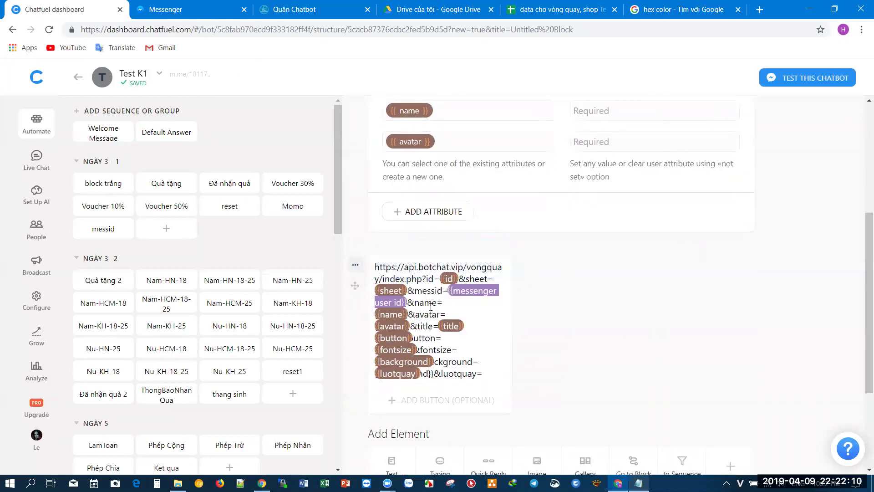
left_click(412, 214)
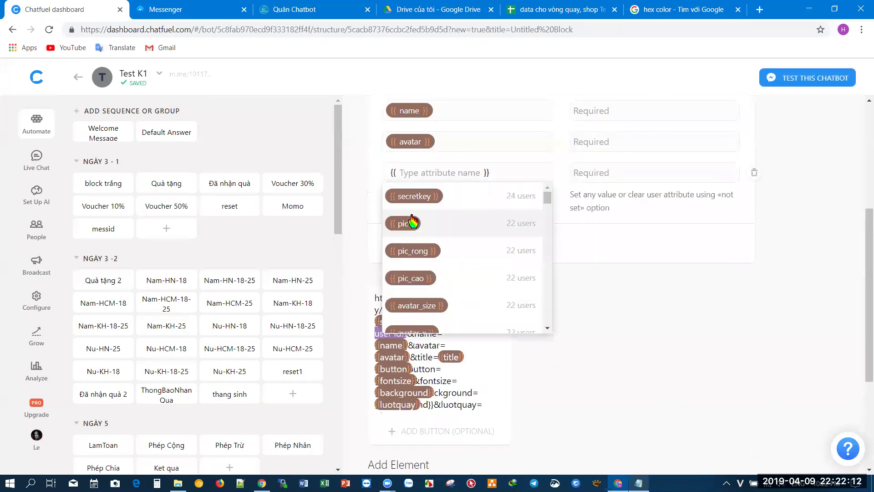
type("title")
key("Return")
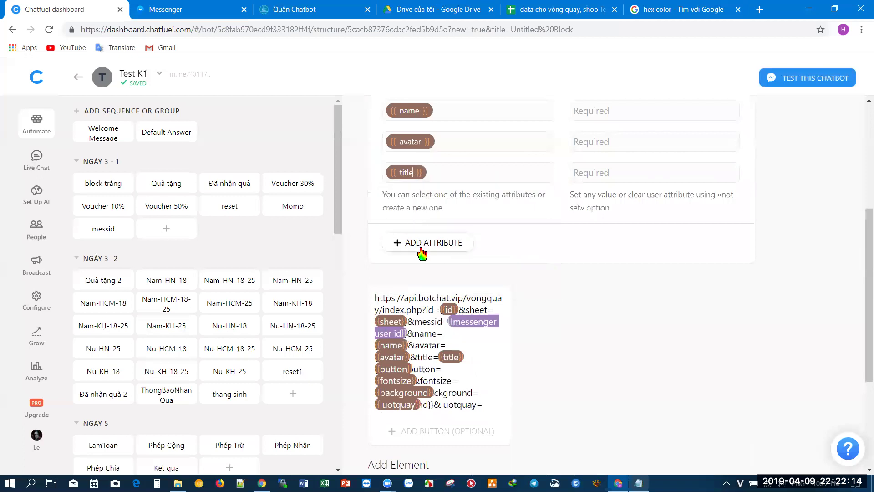
left_click(428, 248)
type("button")
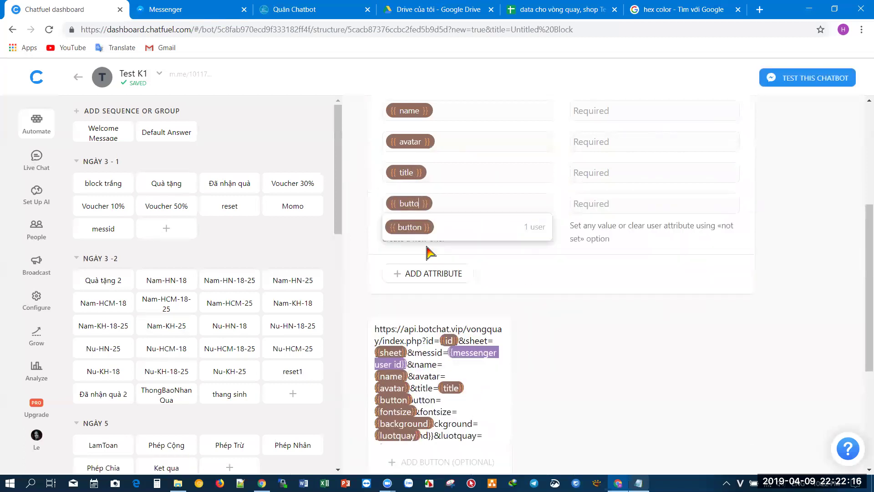
key("Return")
left_click(426, 273)
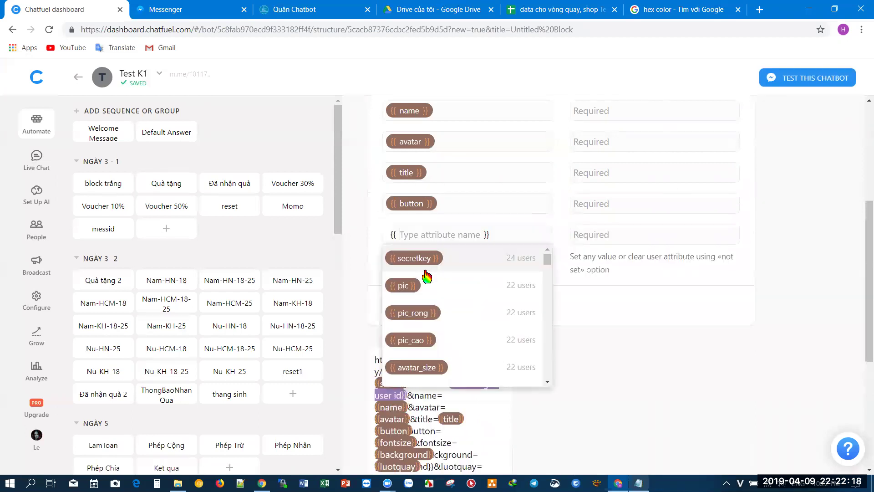
type("fontsize")
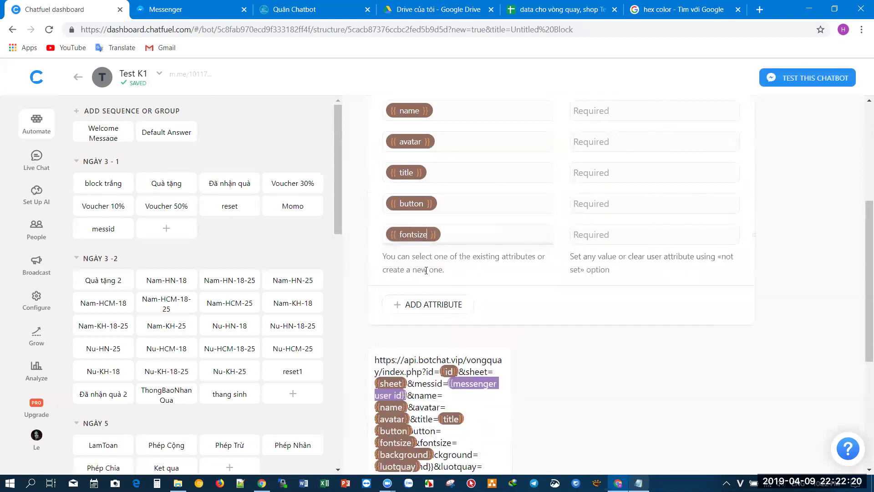
key("Return")
- Add the background and luotquay attributes from the suggestions
left_click(427, 305)
type("back")
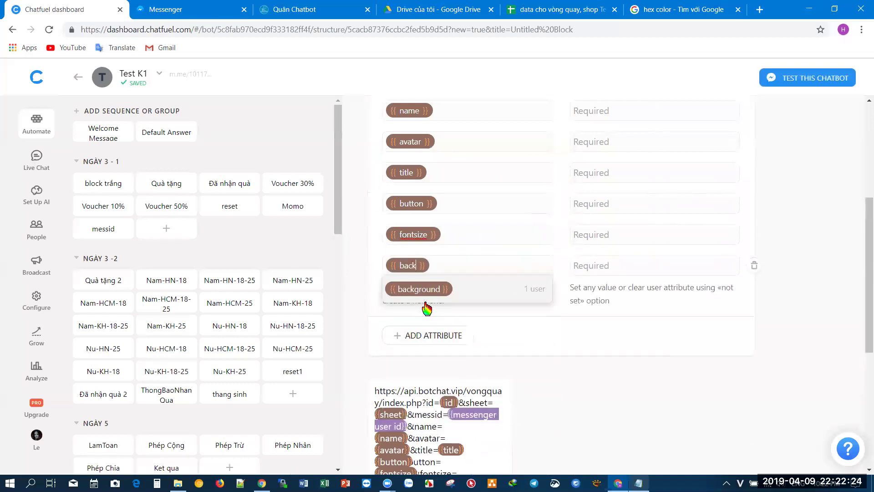
left_click(426, 293)
scroll(428, 273, "down", 3)
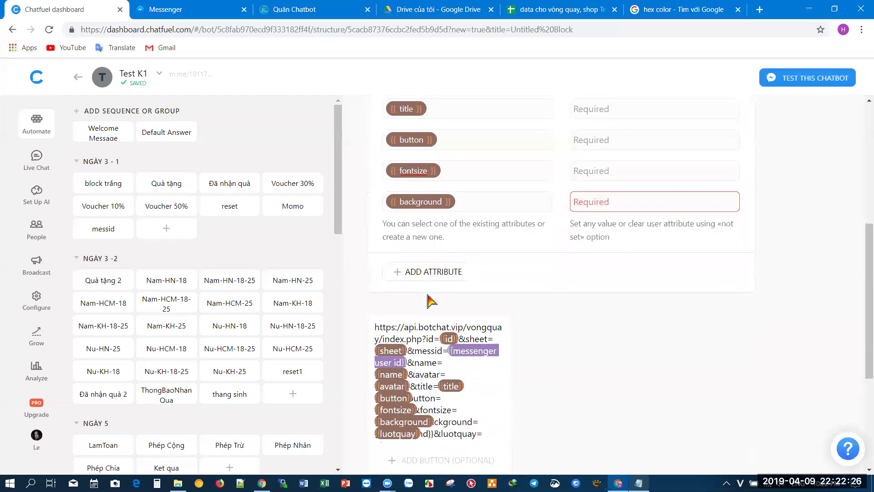
left_click(427, 223)
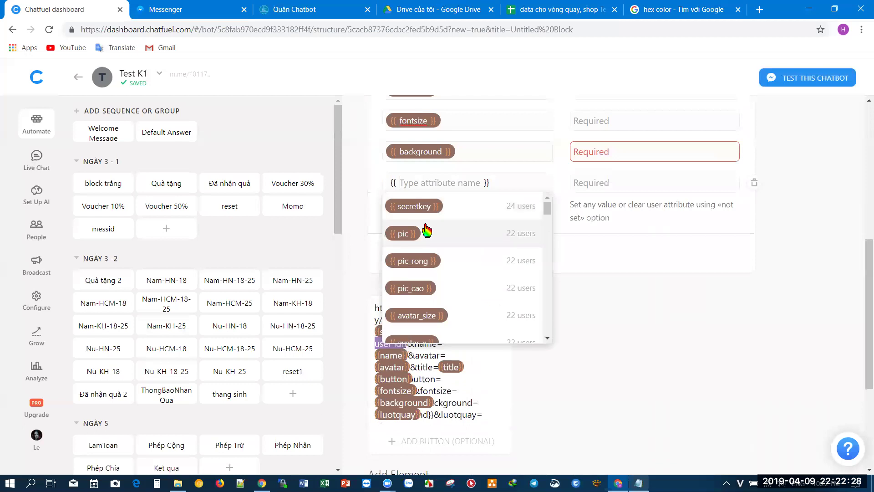
type("luot")
key("Return")
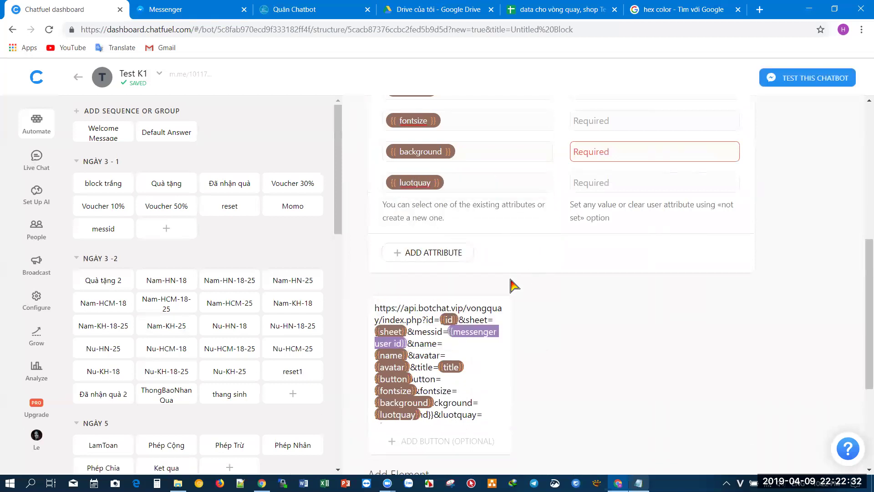
scroll(547, 309, "up", 8)
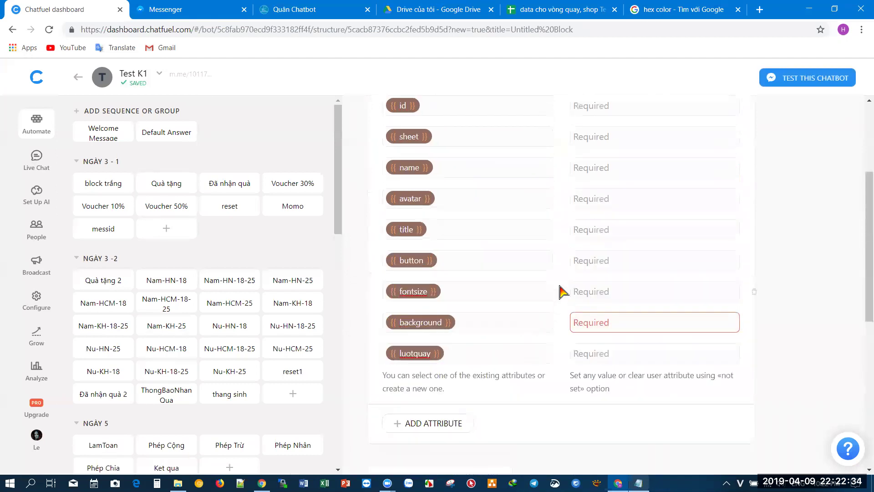
left_click(298, 9)
- Paste the bot's numeric ID (Số ID) from botchat.vip as the id attribute value
left_click_drag(312, 104, 322, 103)
key("ctrl+c")
left_click(4, 5)
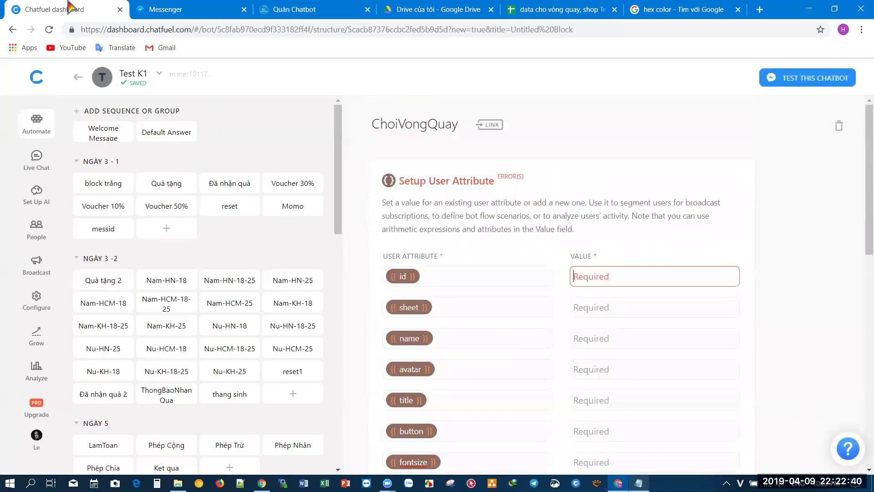
key("ctrl+v")
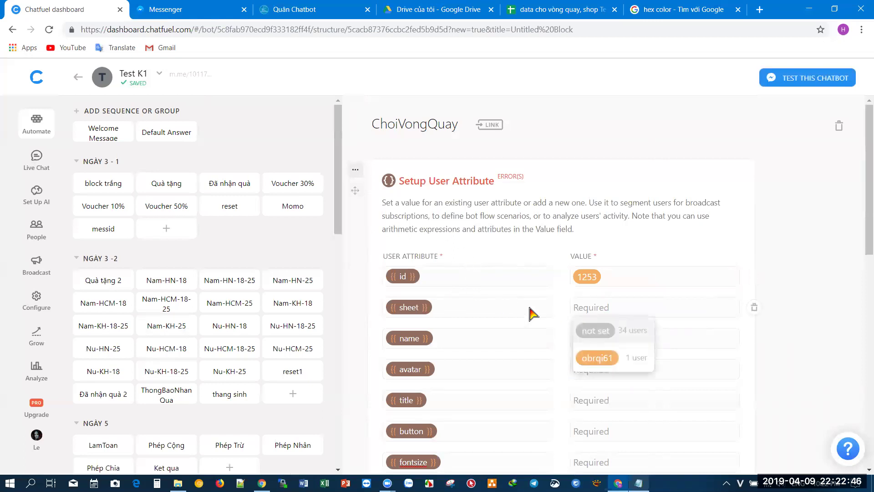
left_click(314, 10)
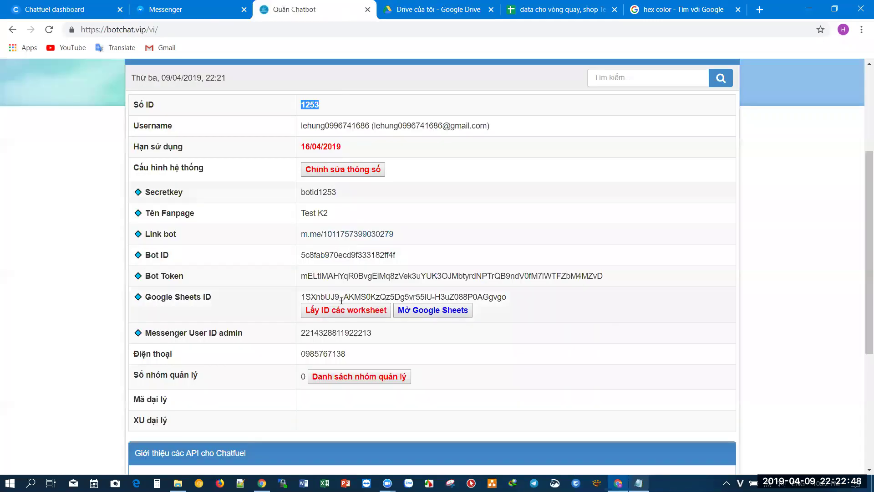
- Look up the worksheet IDs on botchat.vip and copy od6 for the sheet value
left_click(360, 319)
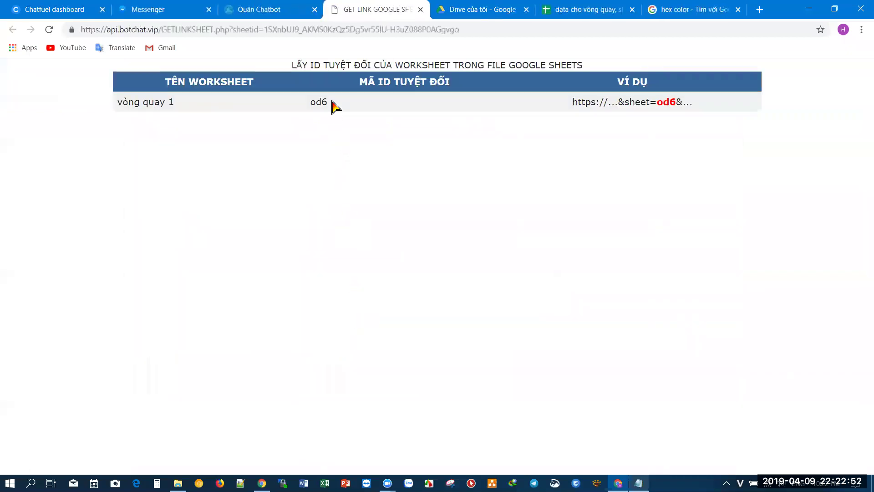
left_click_drag(316, 101, 312, 101)
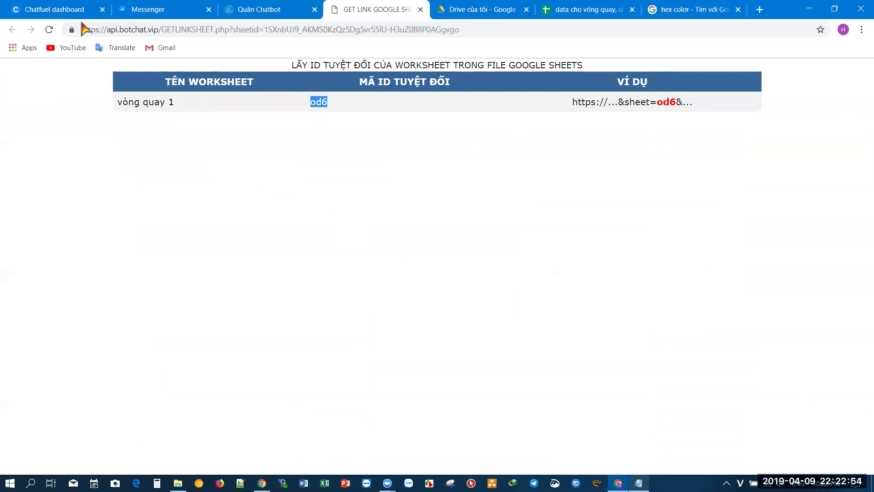
left_click(18, 10)
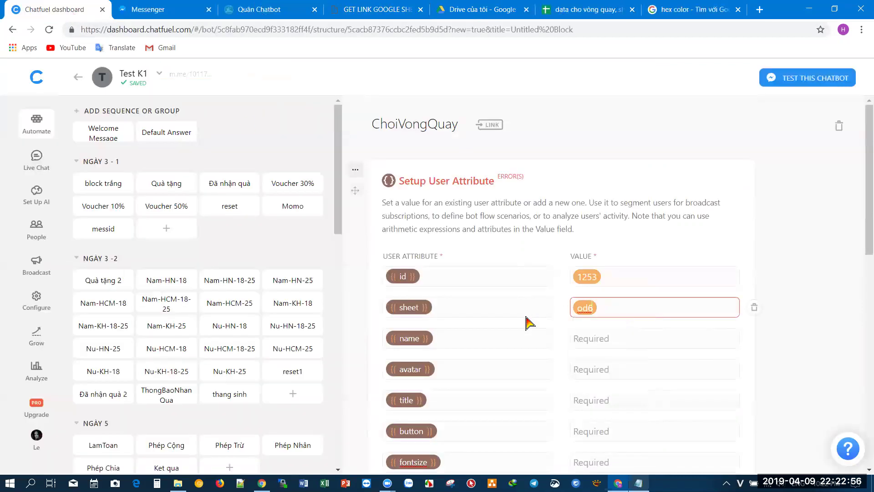
- Set name to {{firast name}}{{last name}} and avatar to {{ profile pic url }}
left_click(607, 341)
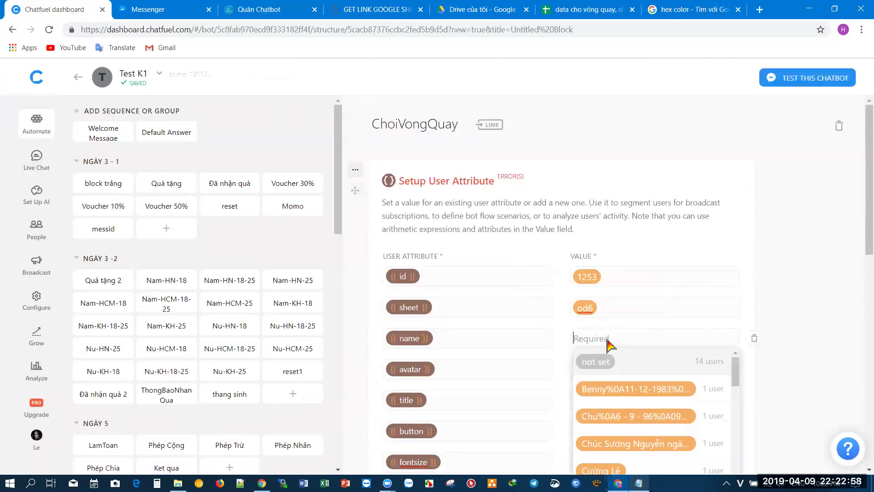
type("{{f")
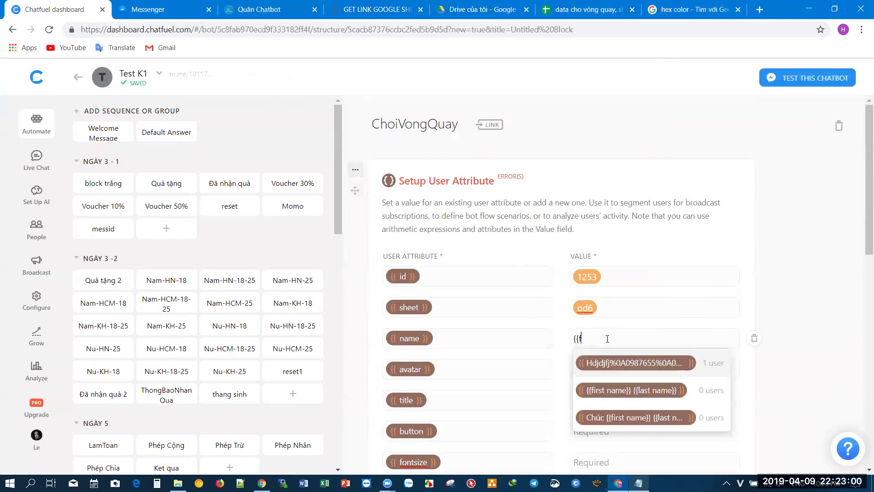
type("ir")
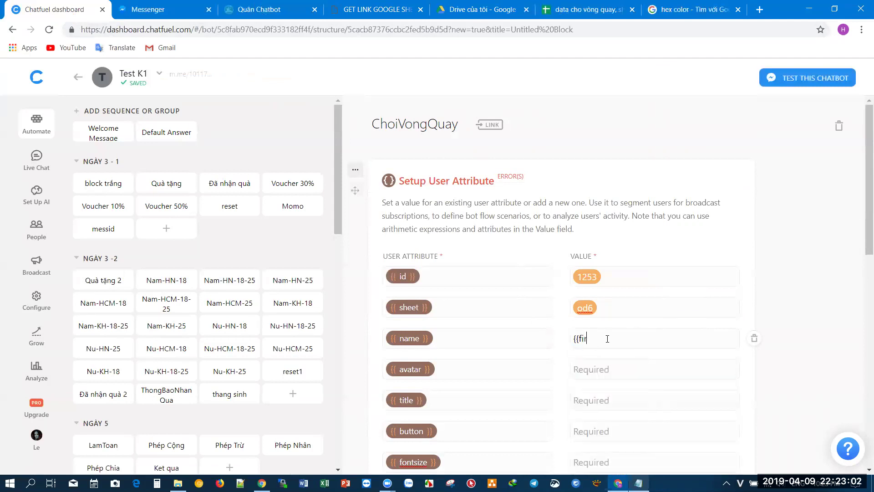
type("ast name")
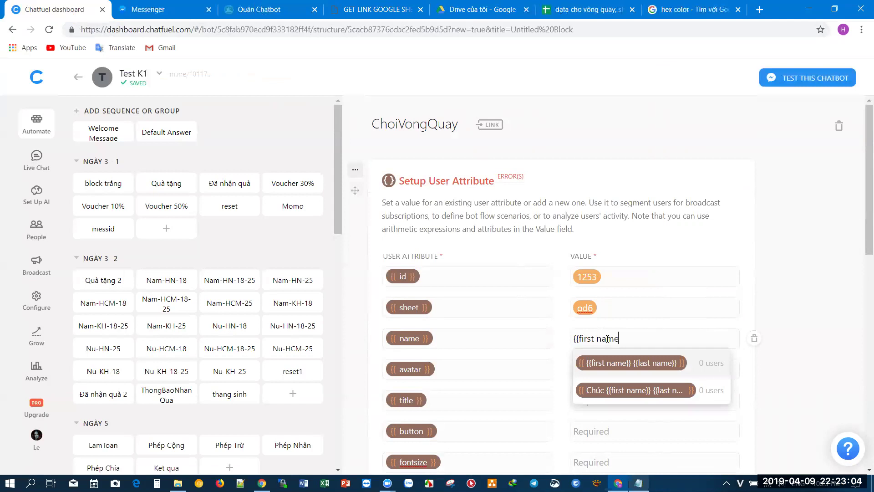
type("}}{{las")
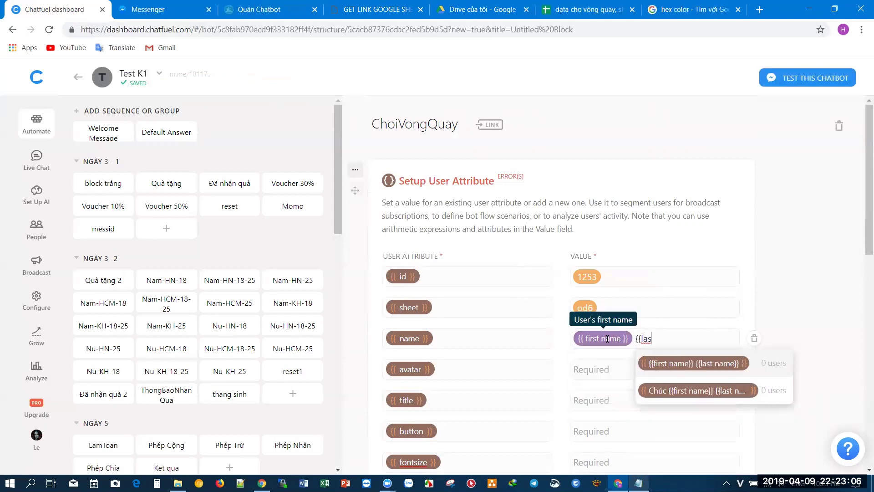
type("t name}}")
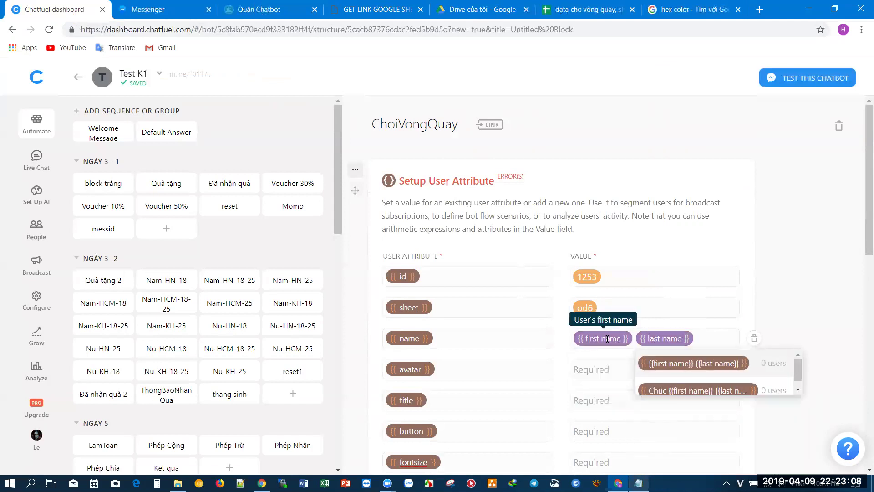
left_click(616, 376)
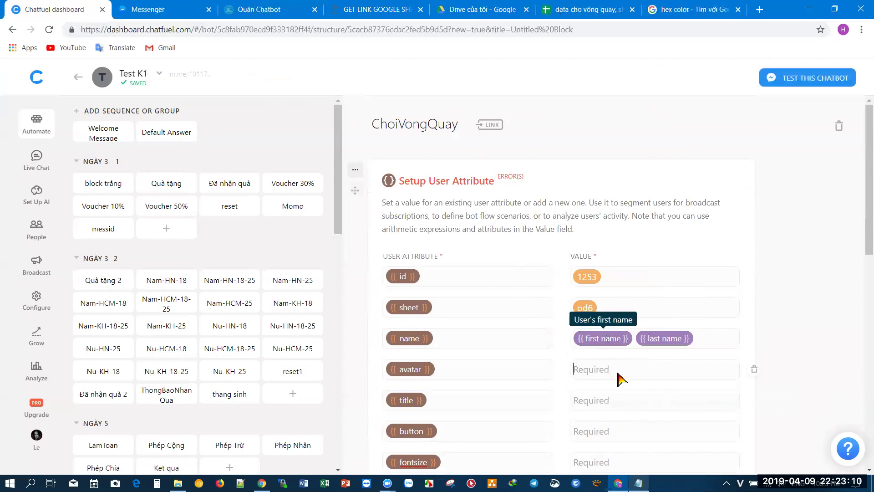
type("{{ pr")
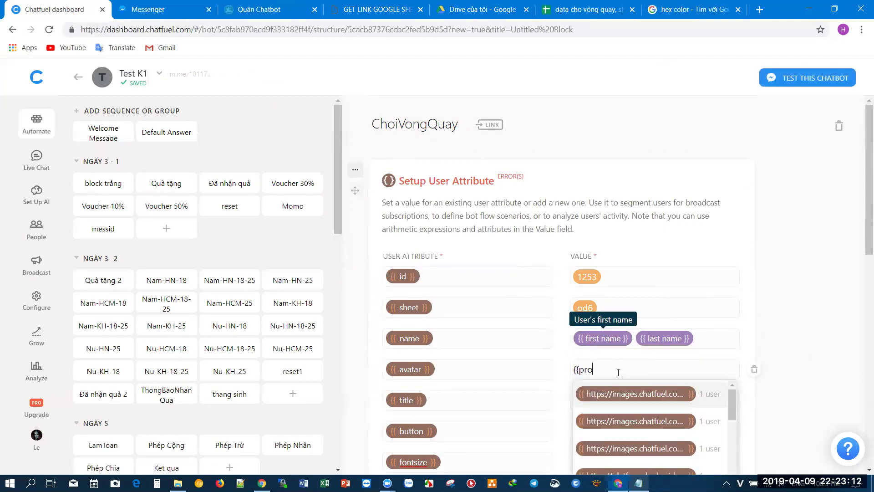
type("ofile pic")
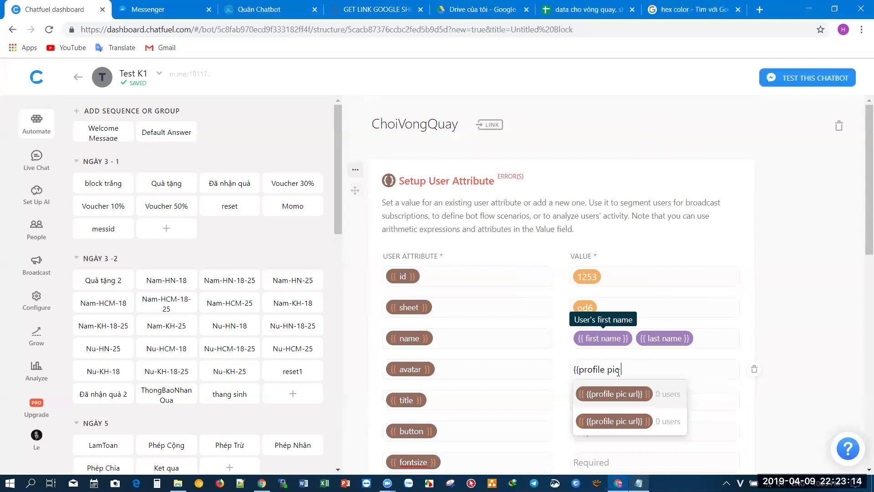
type(" url }}")
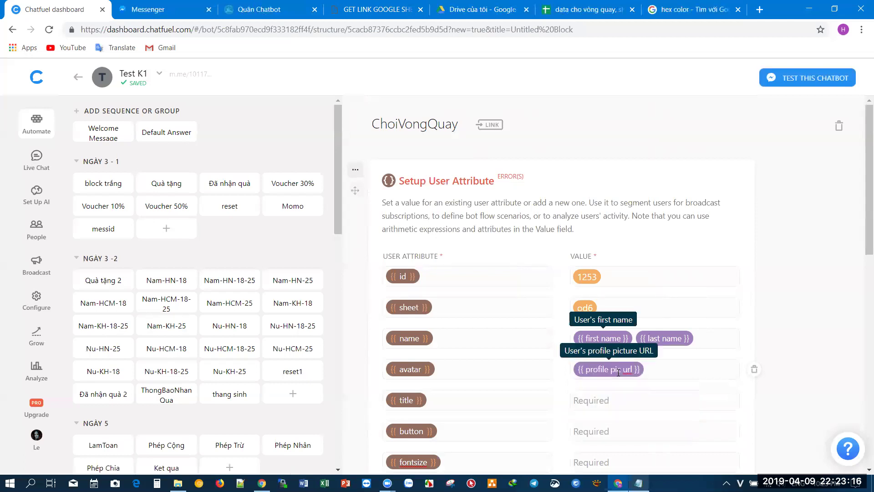
- Fill in the title and button values, fontsize 13, and luotquay 'Quay nhanh nào'
scroll(618, 372, "down", 5)
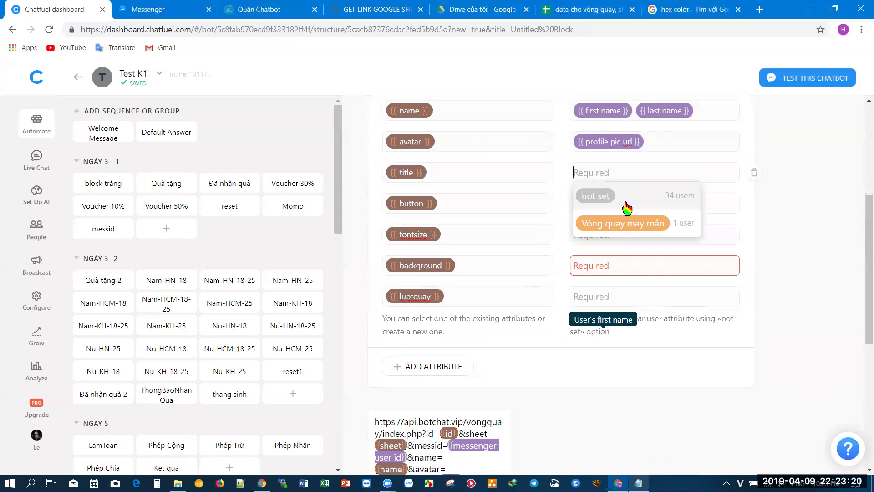
left_click(628, 223)
type("Quay nào")
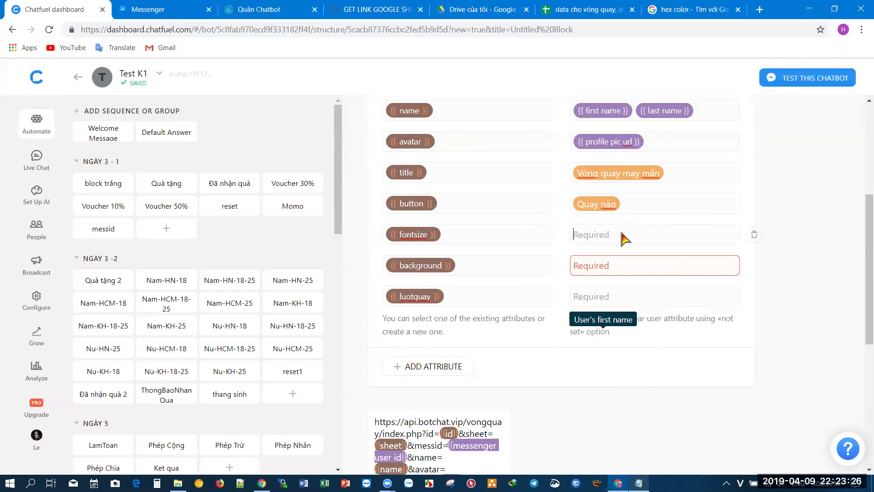
type("13")
key("Tab")
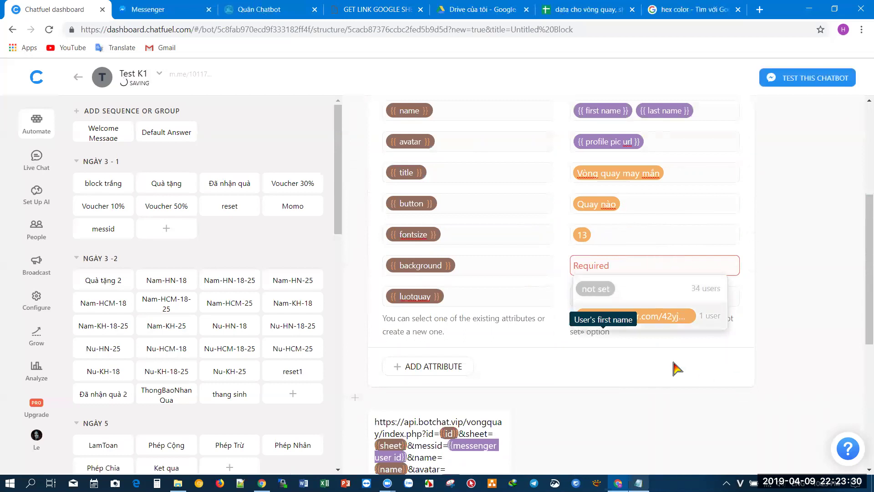
left_click(611, 311)
left_click(621, 302)
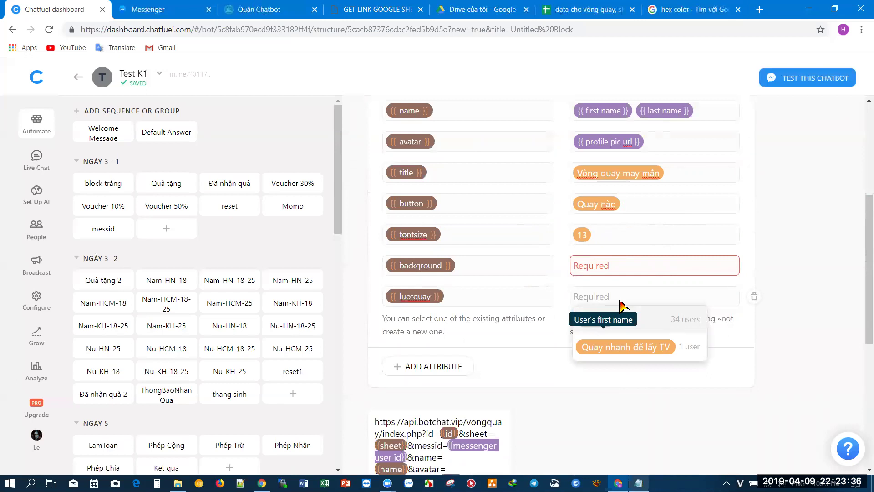
type("Quay")
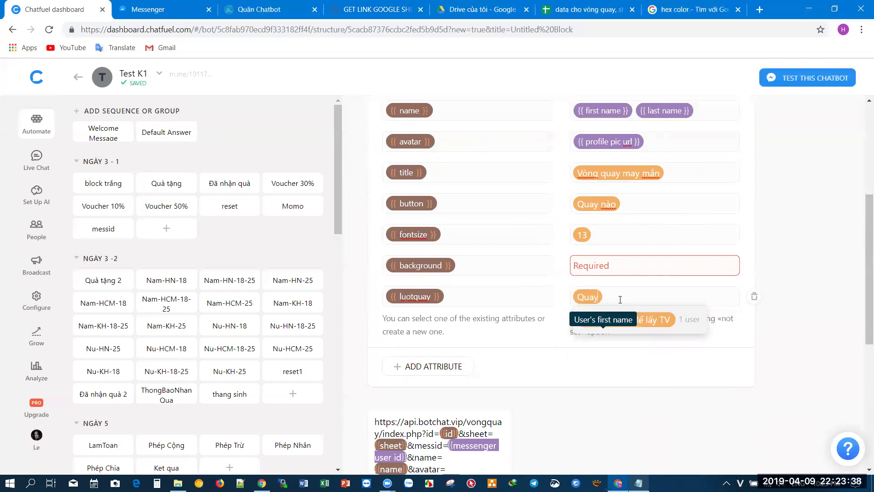
type(" nhanh na")
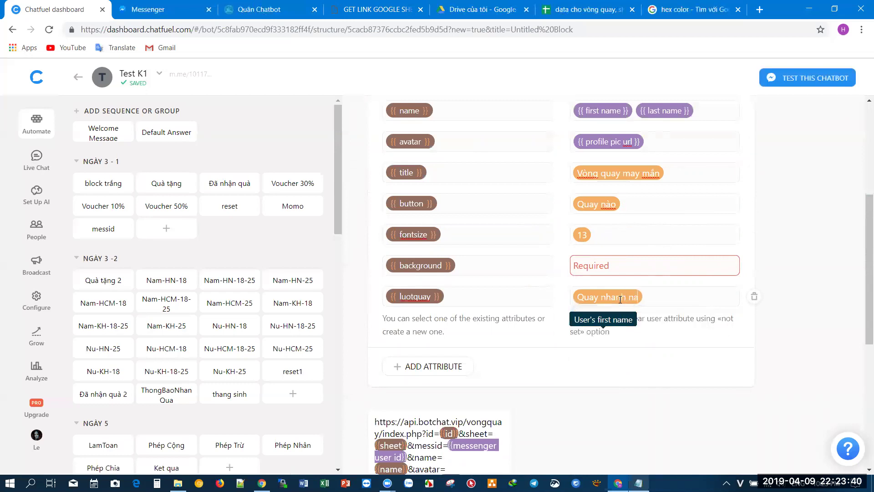
left_click(631, 270)
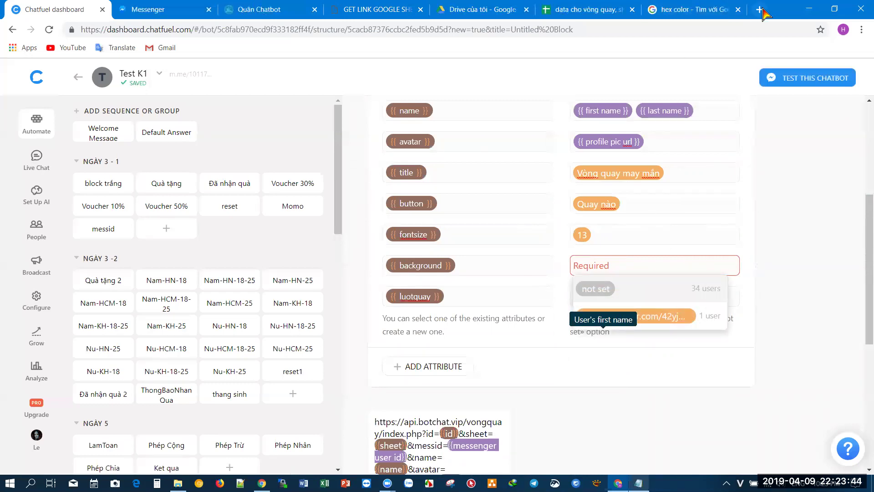
- Search imgur.com for 'background' images in a new tab
left_click(759, 9)
type("imgur.com")
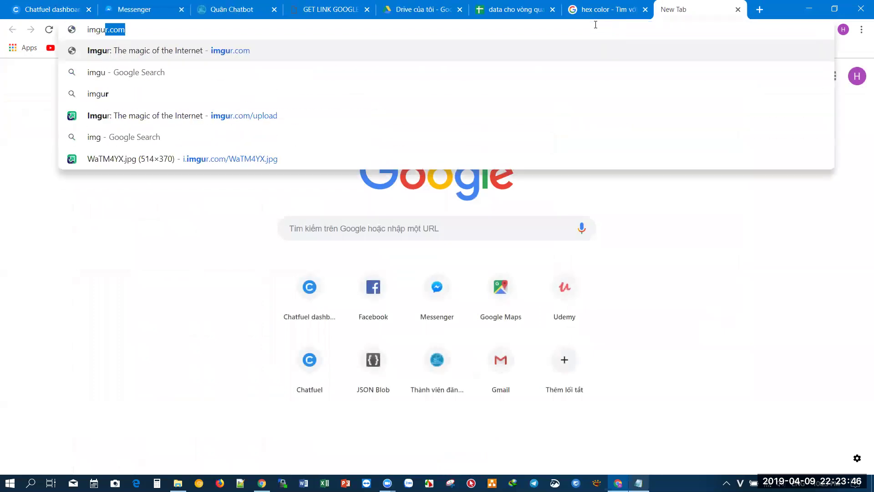
key("Return")
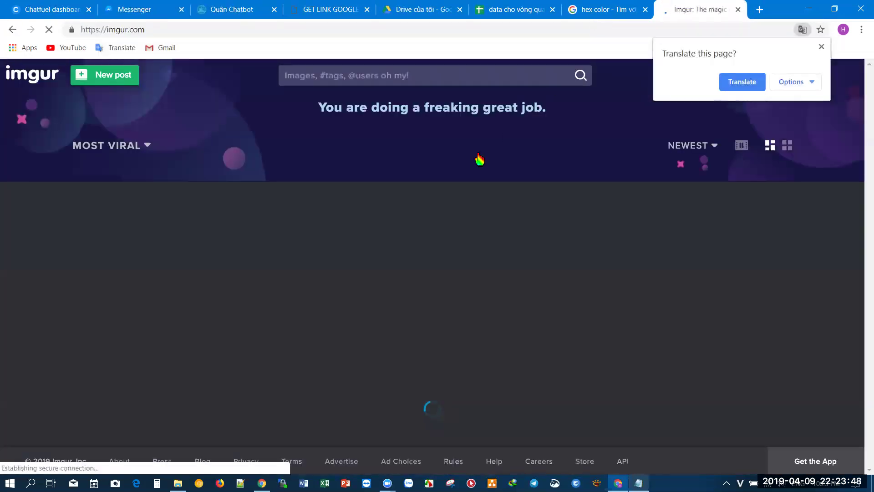
left_click(326, 77)
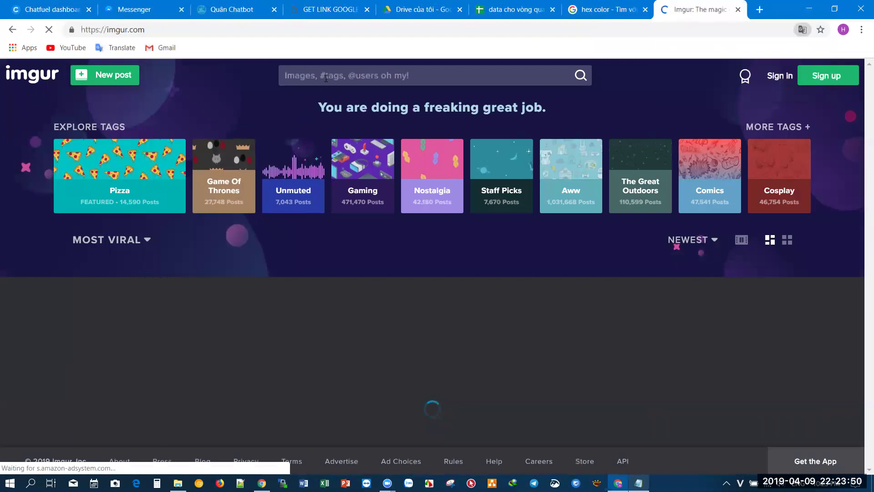
type("background")
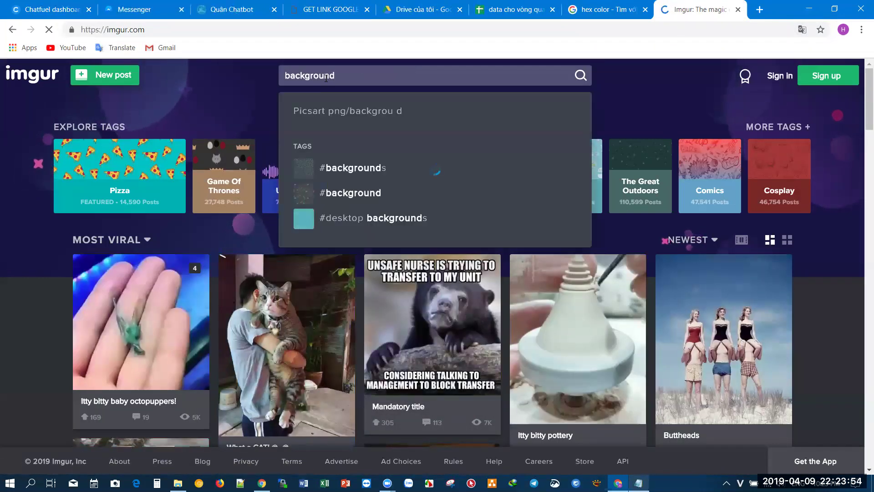
key("Return")
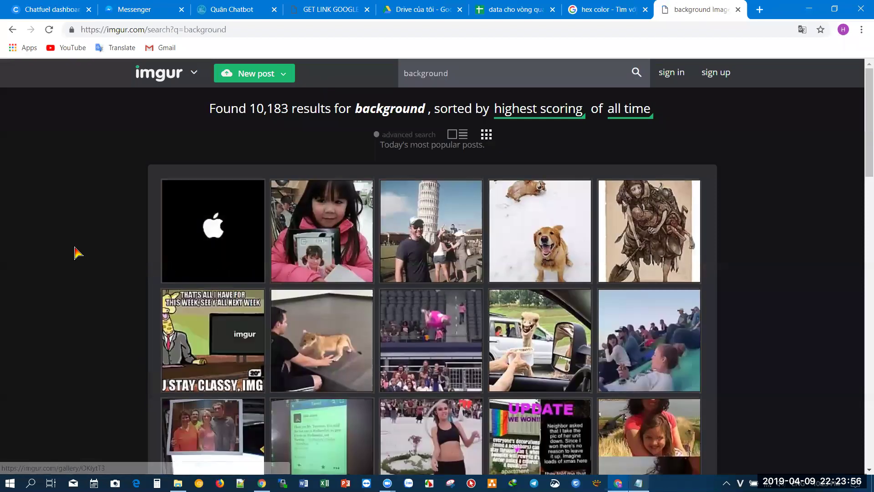
- Open the campfire background image on its own tab
scroll(97, 248, "down", 5)
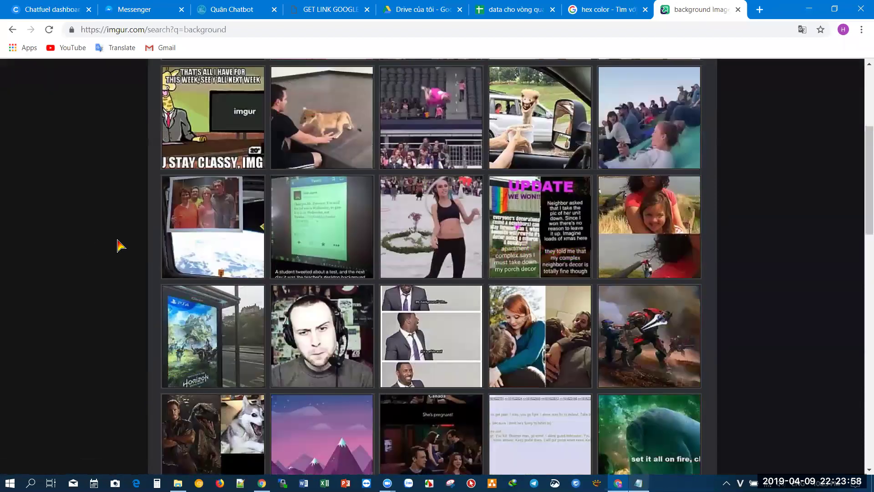
scroll(119, 245, "down", 4)
scroll(119, 246, "down", 6)
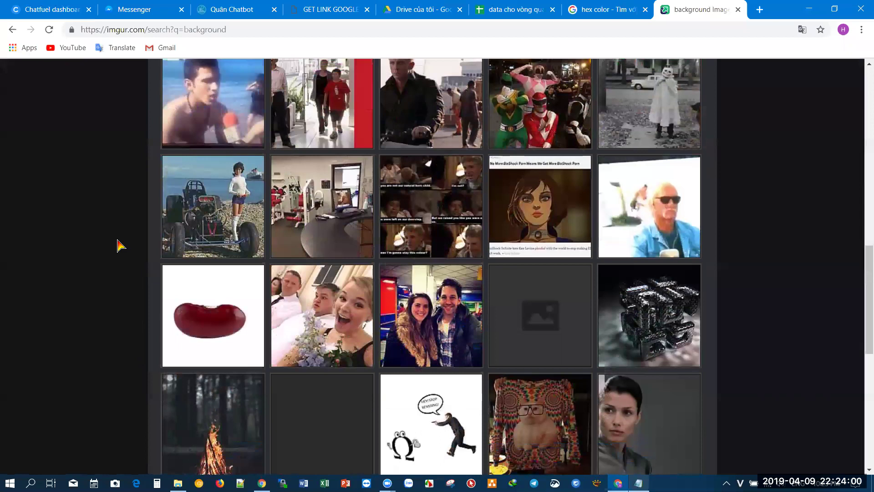
scroll(119, 246, "down", 3)
scroll(117, 234, "down", 1)
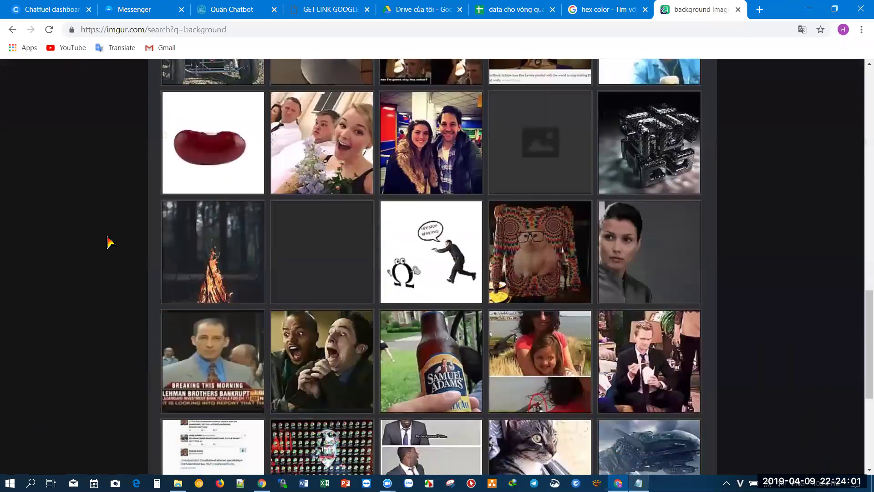
left_click(218, 242)
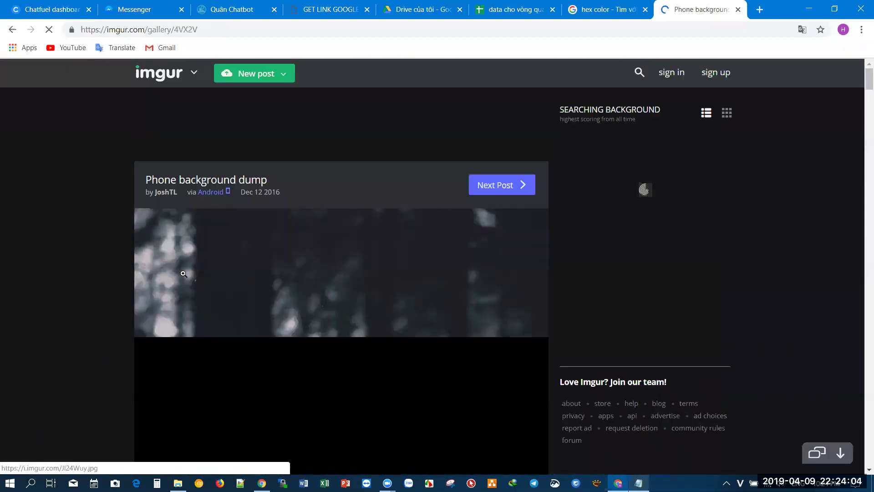
scroll(199, 240, "down", 2)
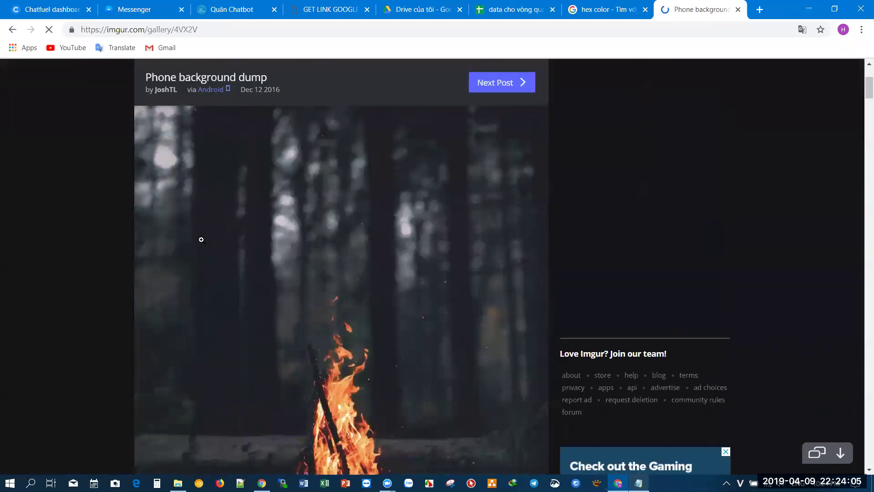
right_click(280, 233)
left_click(302, 242)
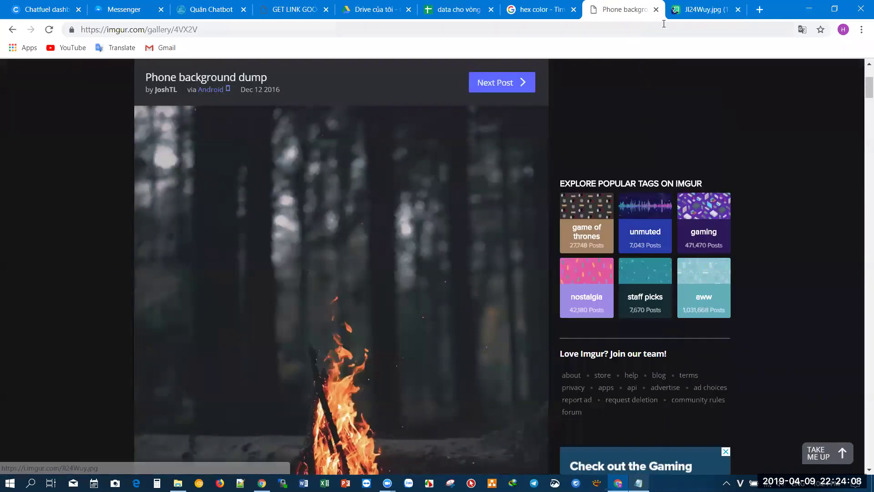
left_click(699, 10)
left_click(197, 29)
key("ctrl+c")
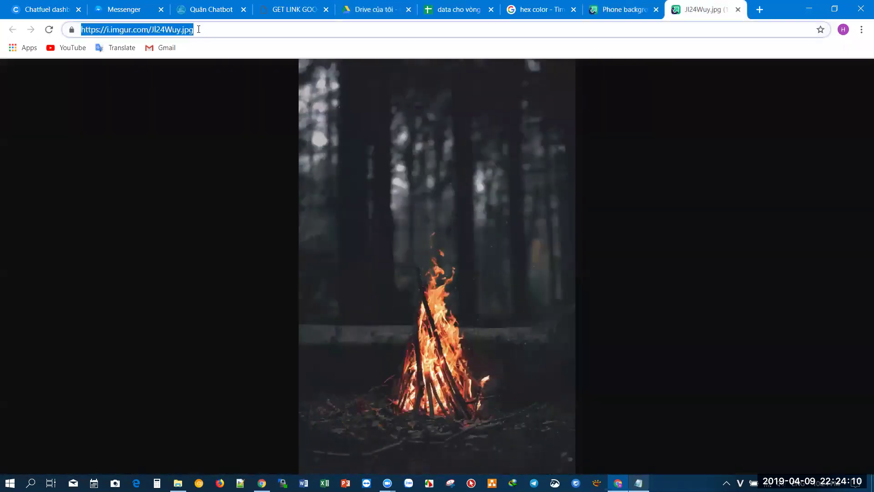
left_click(44, 9)
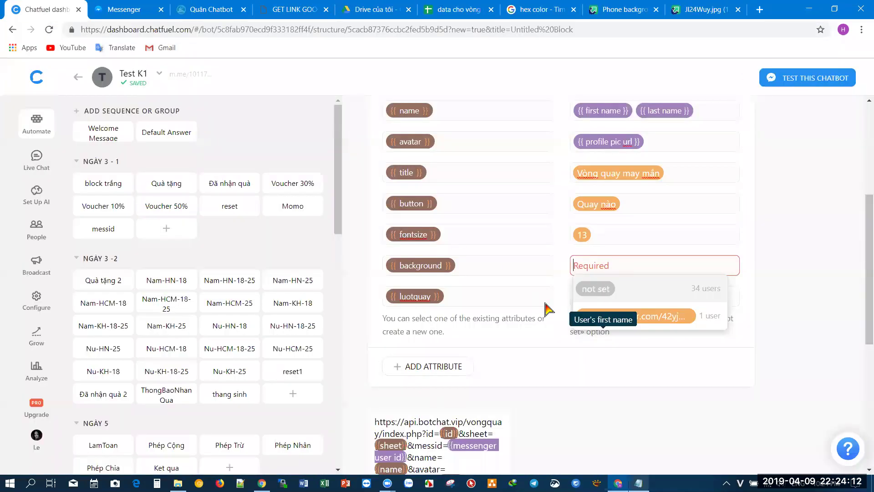
key("ctrl+v")
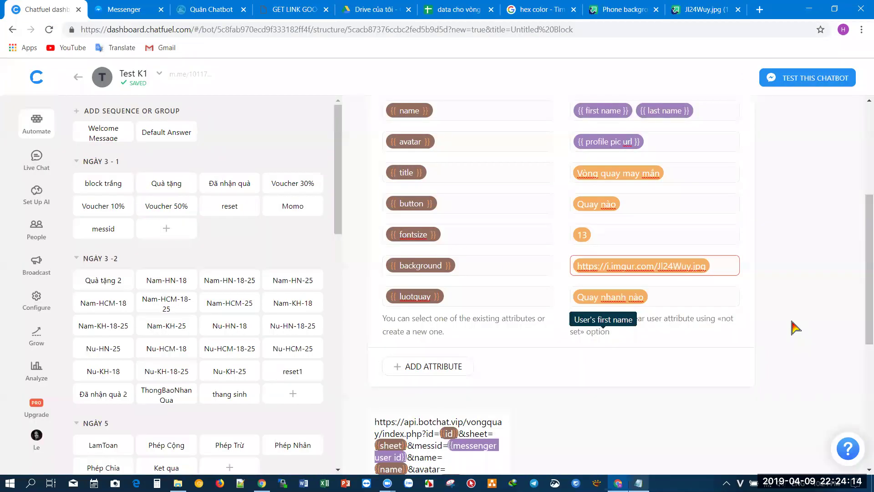
scroll(794, 327, "down", 5)
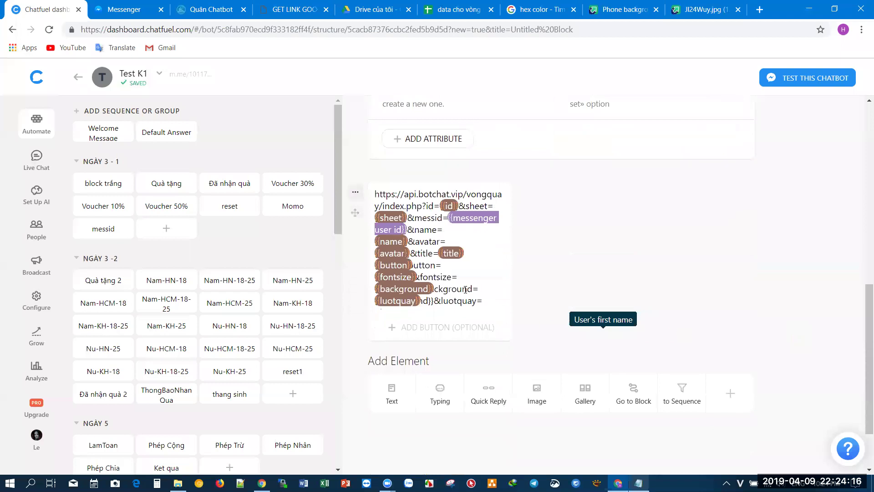
- Remove the long URL text from the ChoiVongQuay text card
left_click(465, 289)
key("ctrl+a")
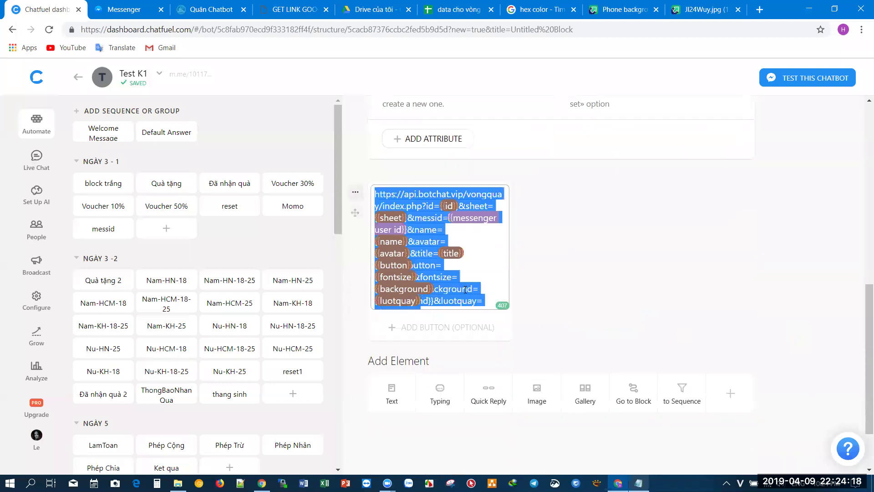
key("ctrl+x")
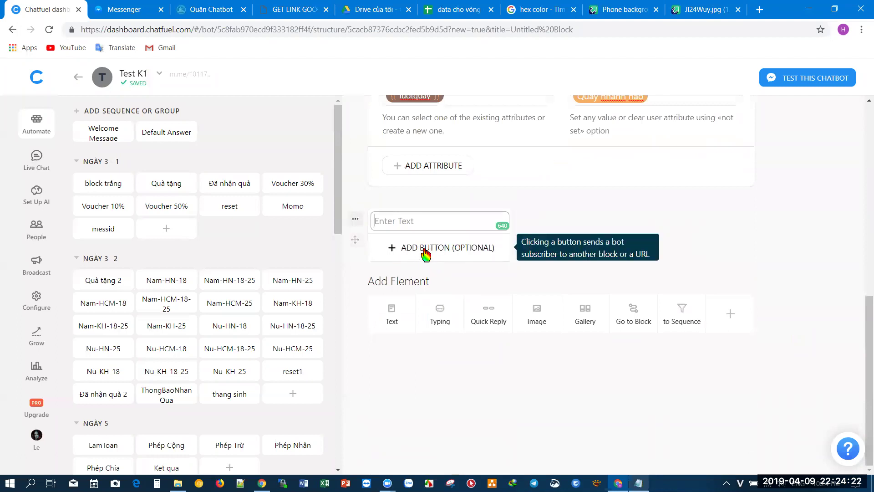
- Add a 'Săn quà' URL button linking to the botchat vongquay page
left_click(425, 255)
type("Quay")
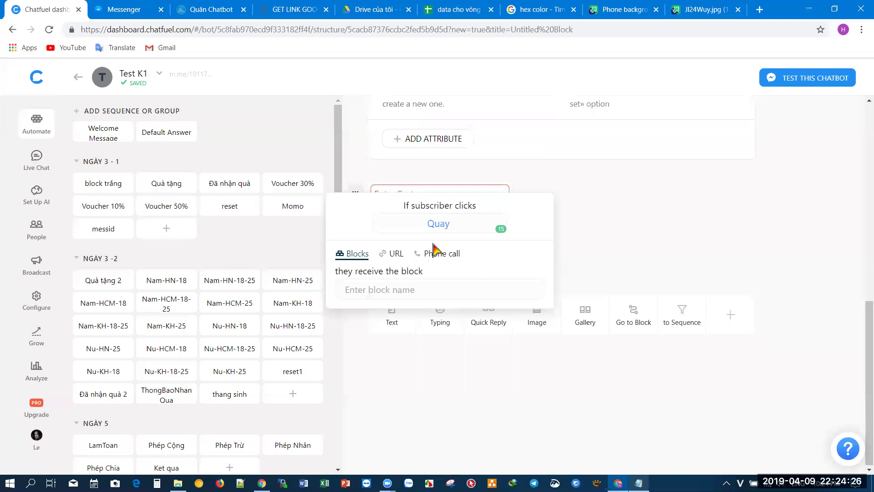
key("BackSpace")
type("Sawn qua")
left_click(390, 253)
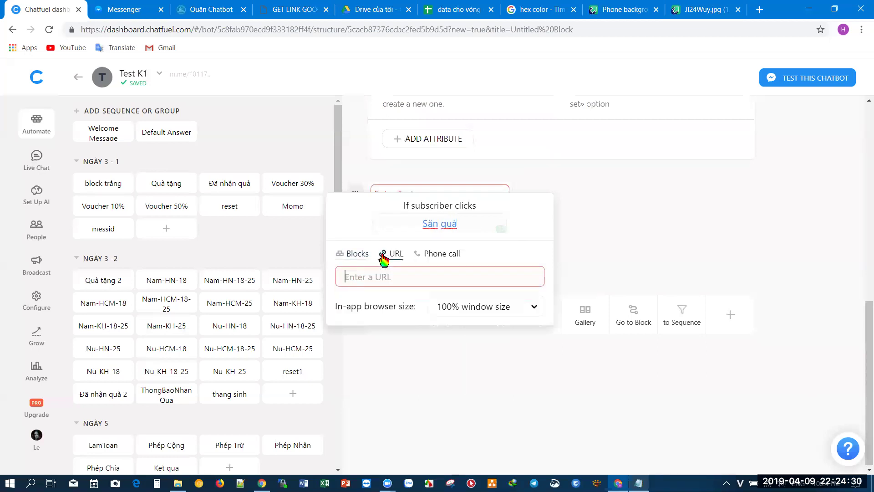
key("ctrl+v")
left_click(564, 225)
left_click(490, 200)
- Finish the ChoiVongQuay message telling players to press Săn quà and shake the phone to spin
type("Đe")
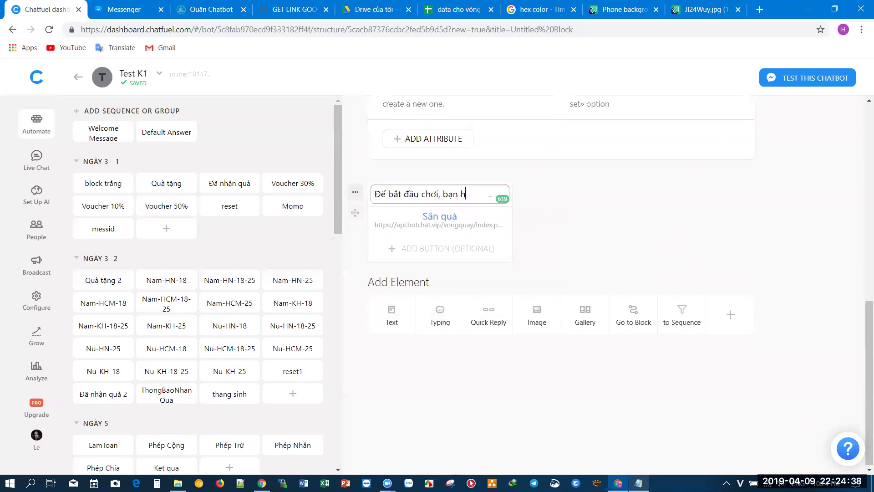
type("bắt đầu chơi, bạn hãy bấm nút Săn quà và lắc đ")
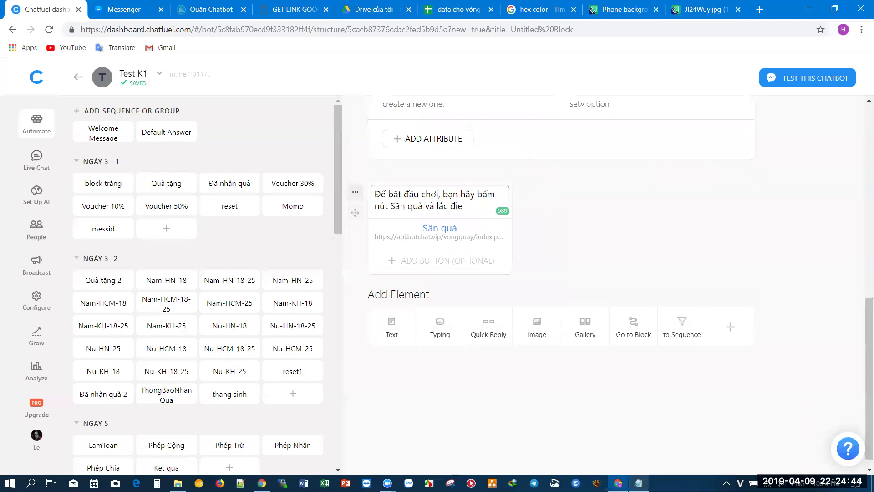
type("iện thoại hoa")
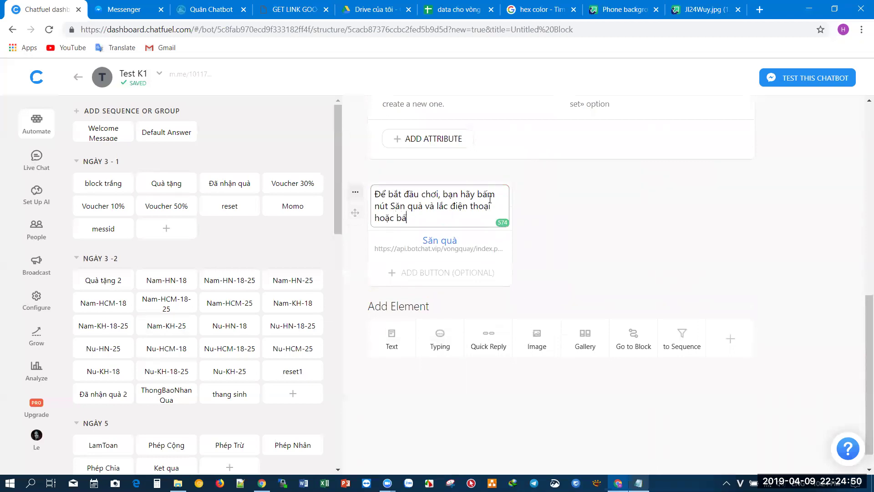
scroll(692, 201, "up", 7)
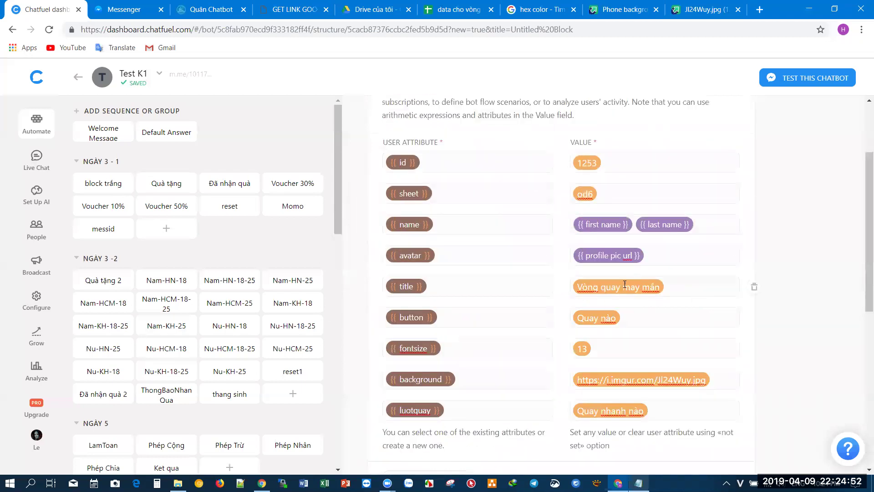
scroll(606, 314, "down", 7)
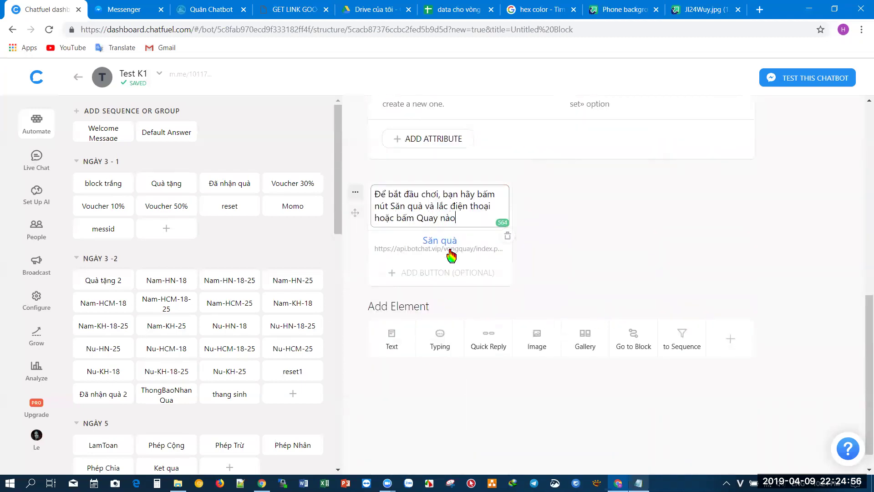
left_click(539, 238)
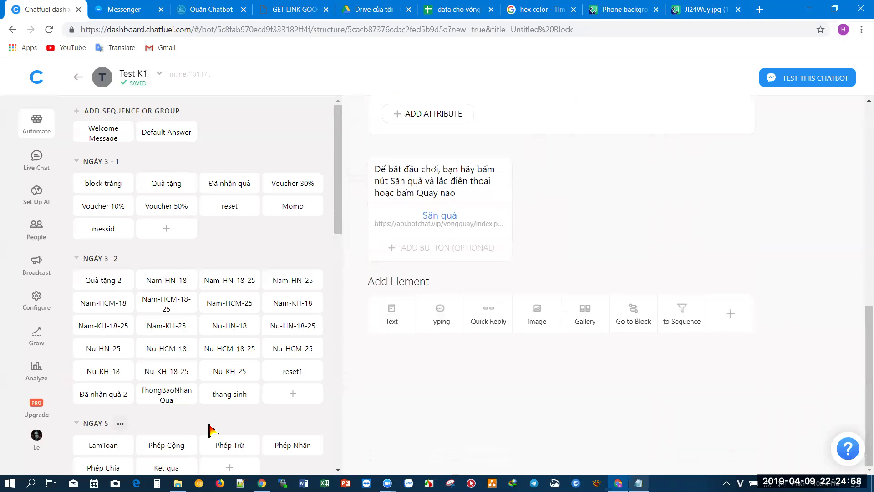
scroll(210, 430, "down", 15)
- Create block SpinKQ replying 'Xin chúc mừng, bạn vừa quay được giải thưởng: {{SpinKQ}}'
left_click(229, 422)
type("SpinKQ")
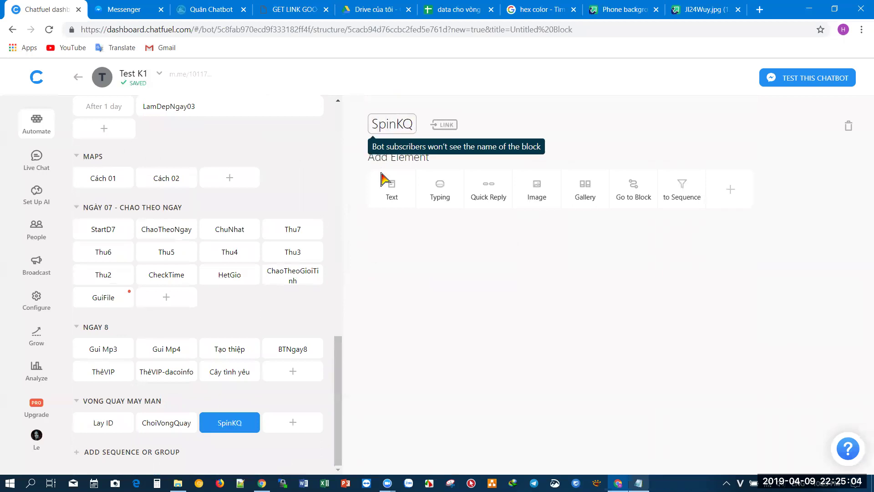
left_click(397, 198)
type("Xin chúc mừng")
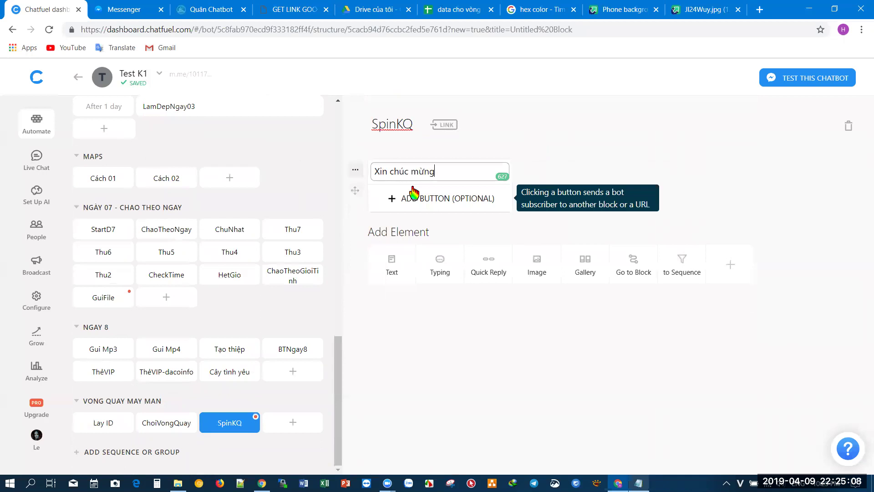
type(", bạn vừa quay đươ")
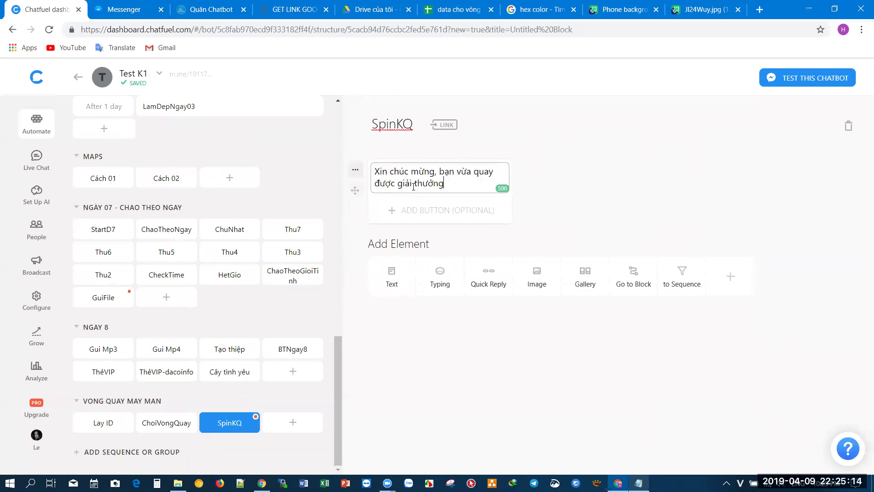
type("{{SpinKQ}}")
left_click(578, 176)
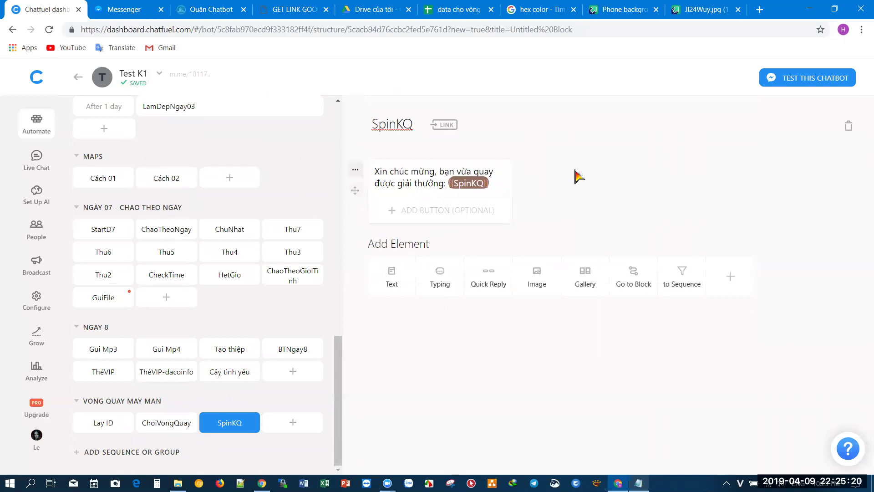
- Switch on ChoiVongQuay's block link and open its m.me ref=ChoiVongQuay address in Messenger
left_click(171, 423)
scroll(552, 361, "down", 7)
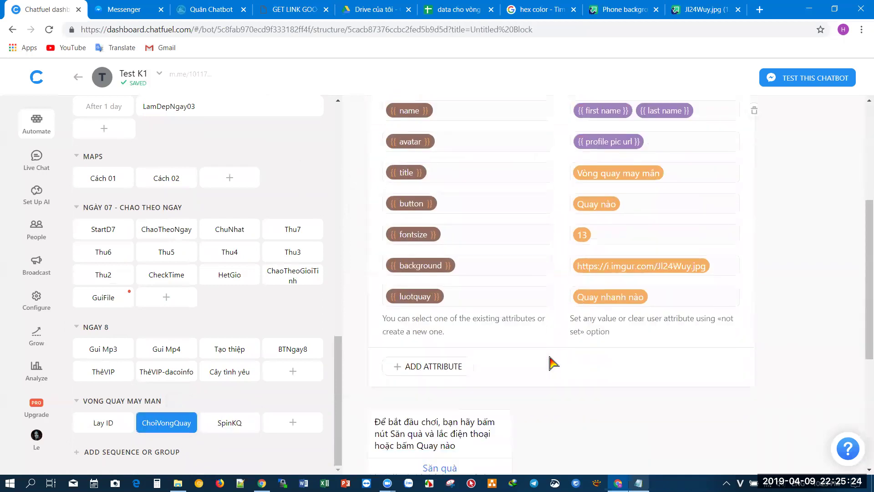
scroll(496, 305, "up", 8)
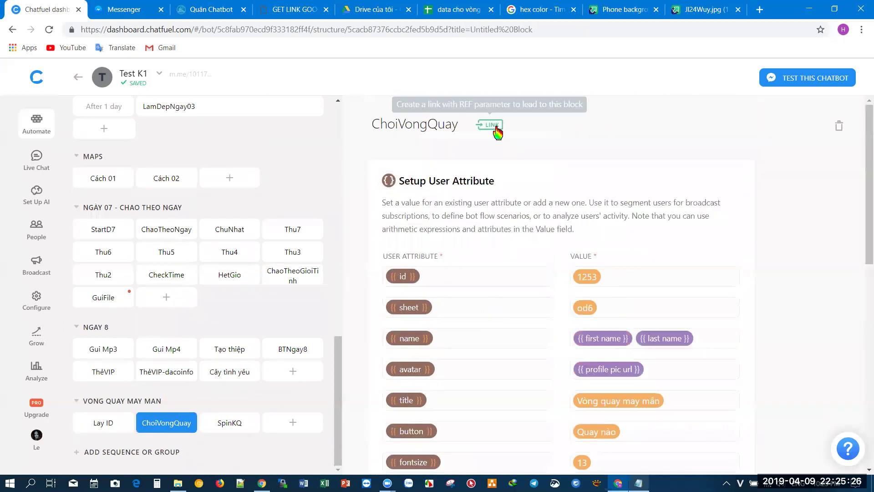
left_click(492, 126)
left_click(358, 242)
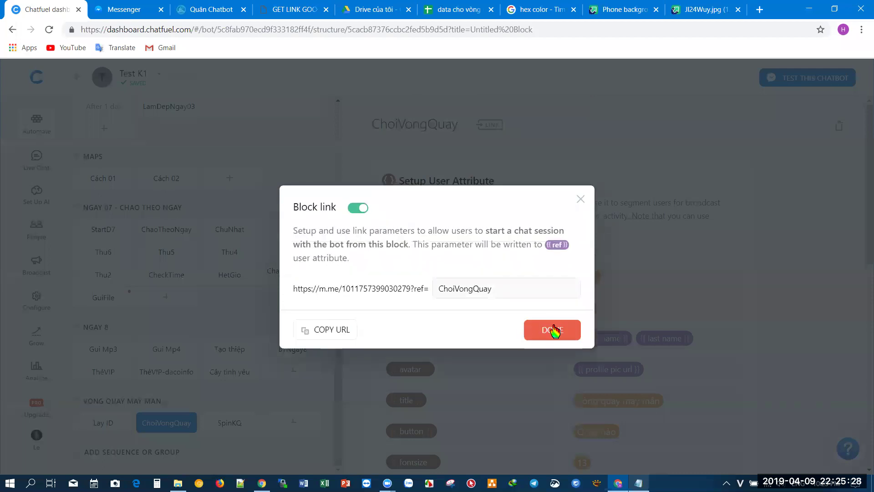
left_click(559, 141)
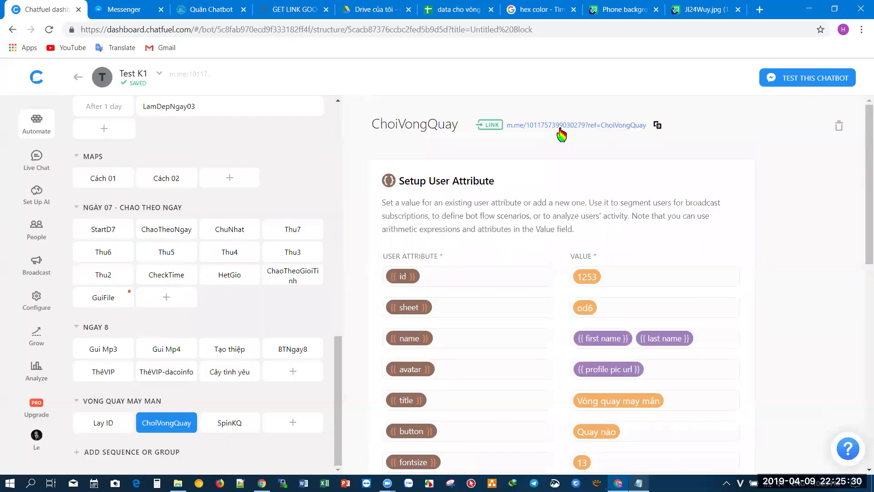
left_click(560, 128)
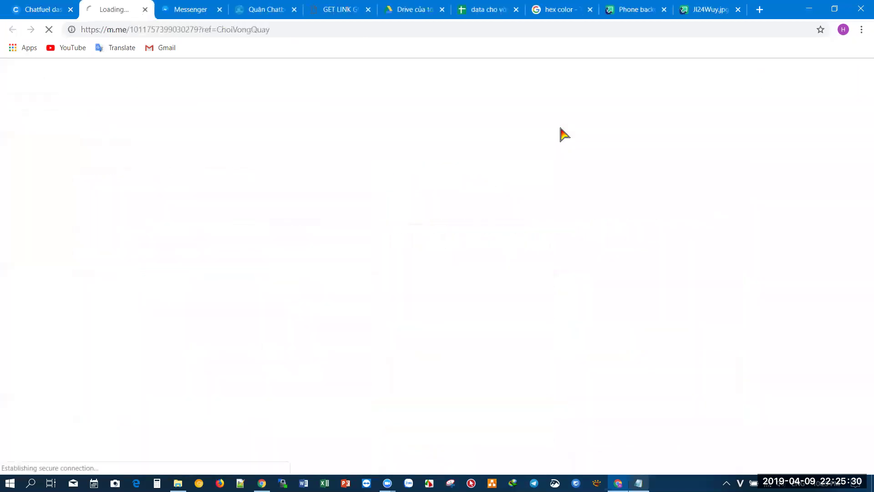
- Test-spin the wheel in the Test K2 chat, confirm the Quà 2 prize message, and close both Imgur tabs
left_click(220, 10)
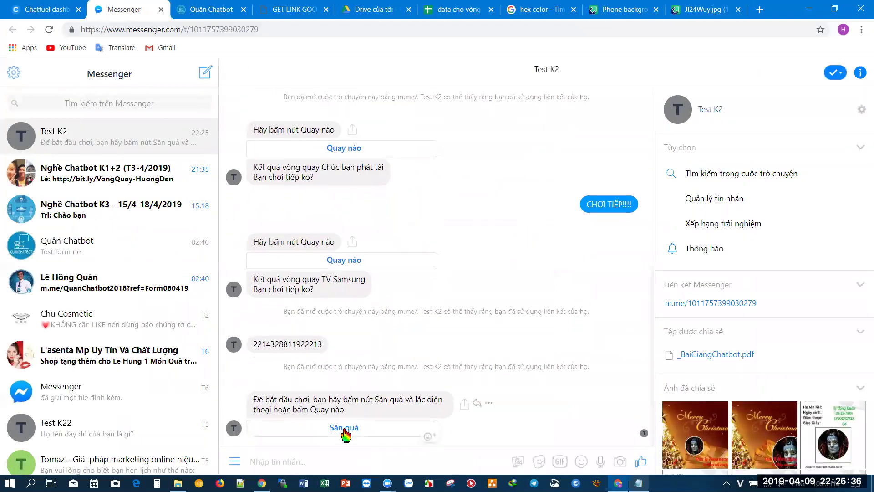
left_click(344, 428)
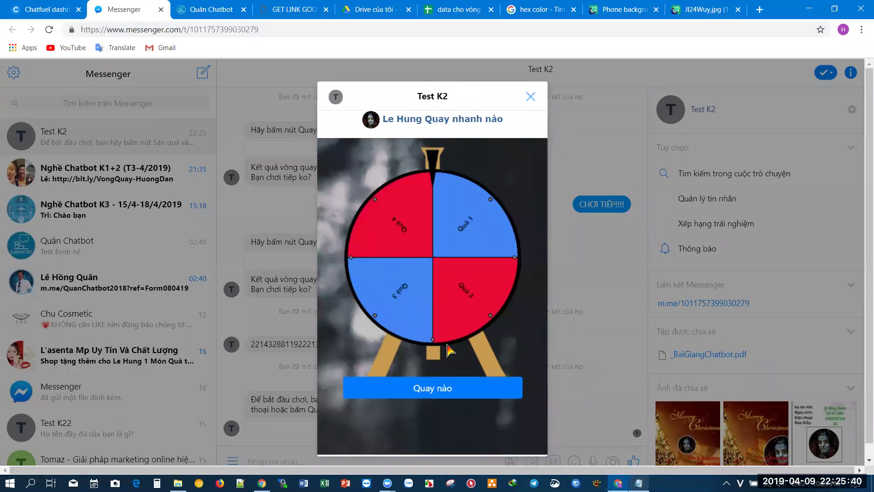
left_click(439, 397)
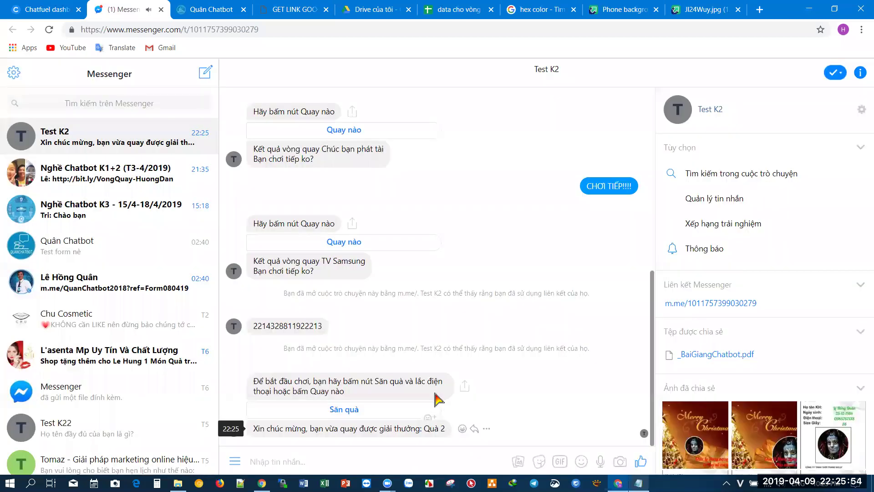
left_click_drag(424, 428, 445, 429)
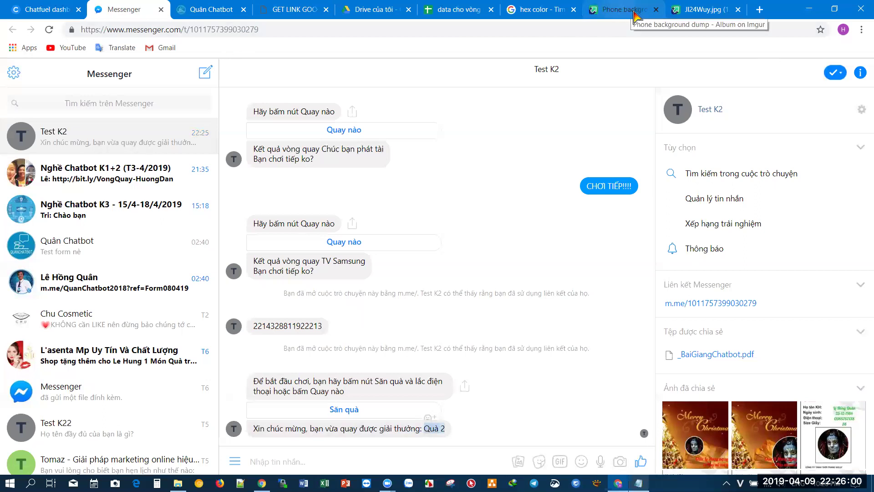
left_click(655, 9)
left_click(656, 9)
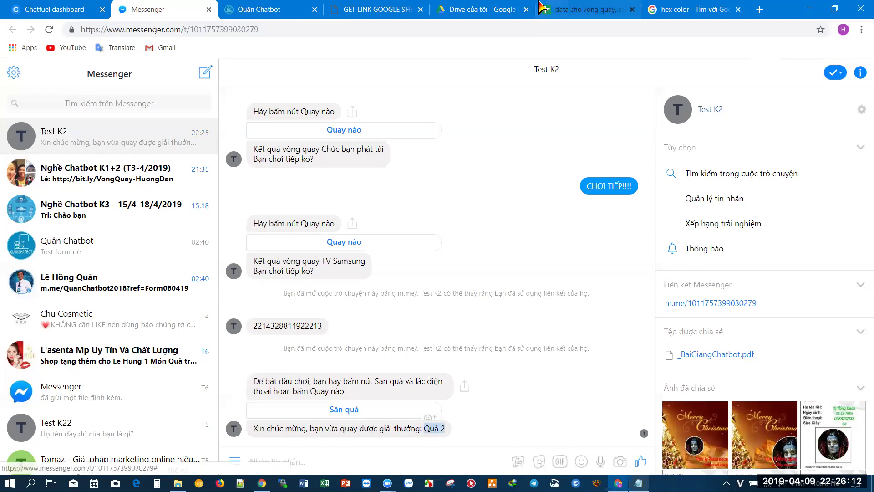
- Review the empty macdinh cells D2:D5 in the wheel data sheet, then return to Chatfuel
key("ctrl+6")
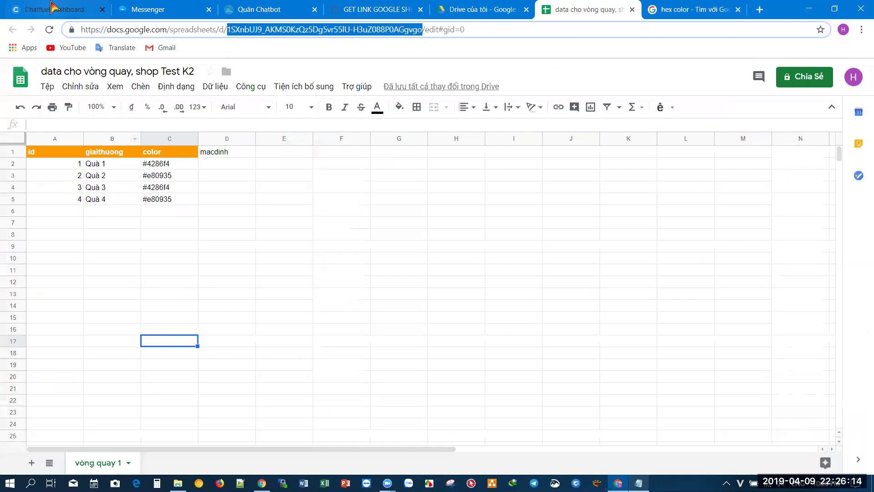
left_click_drag(239, 165, 235, 200)
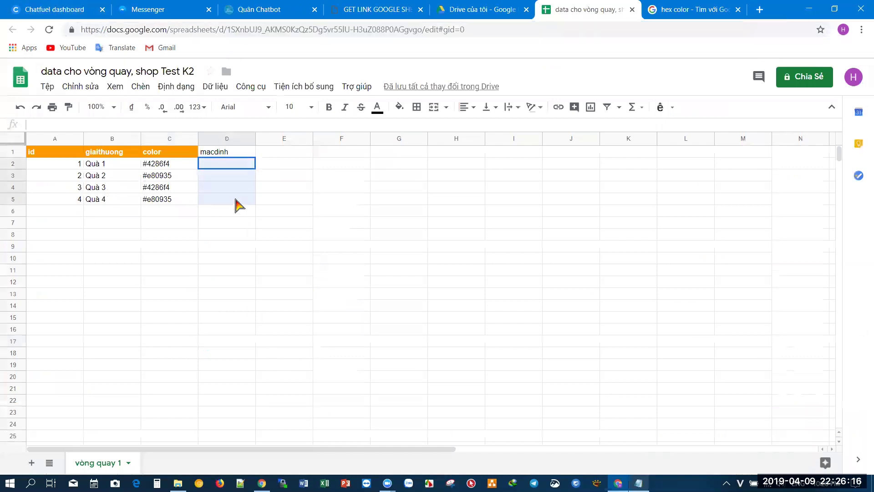
left_click(223, 233)
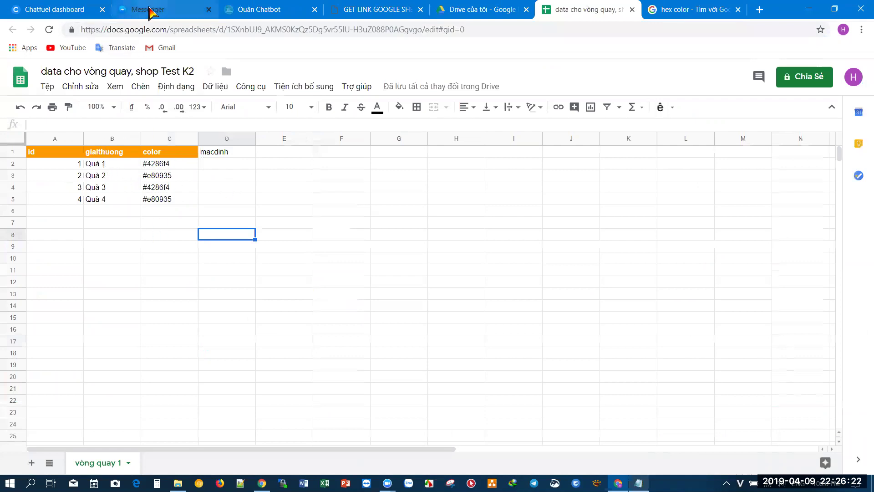
left_click(68, 9)
- Open and close the prize wheel from the Săn quà message in the Test K2 chat
left_click(148, 9)
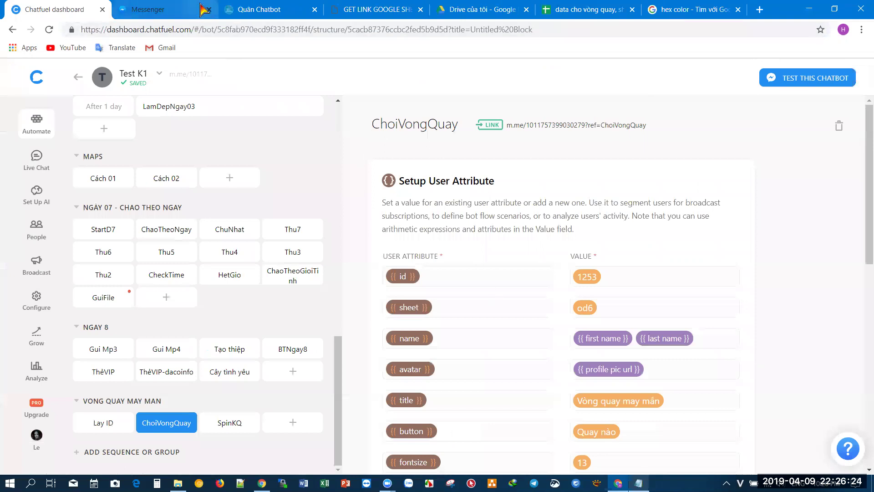
left_click(357, 412)
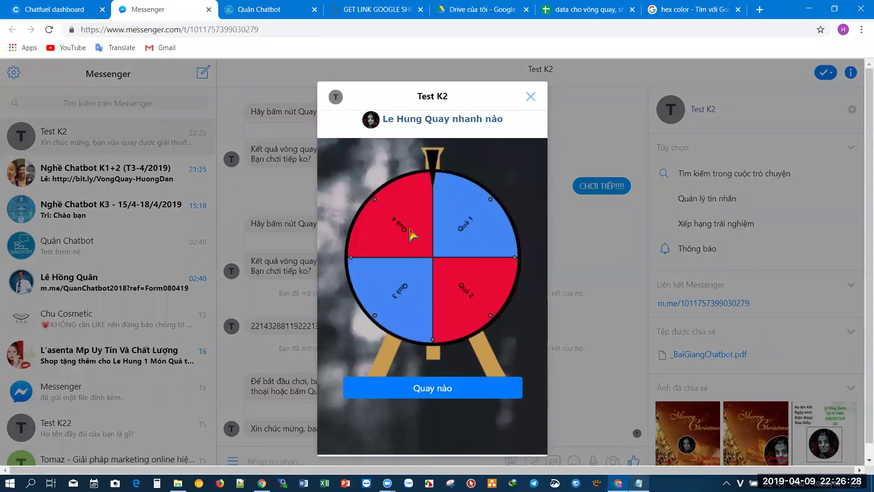
left_click(530, 96)
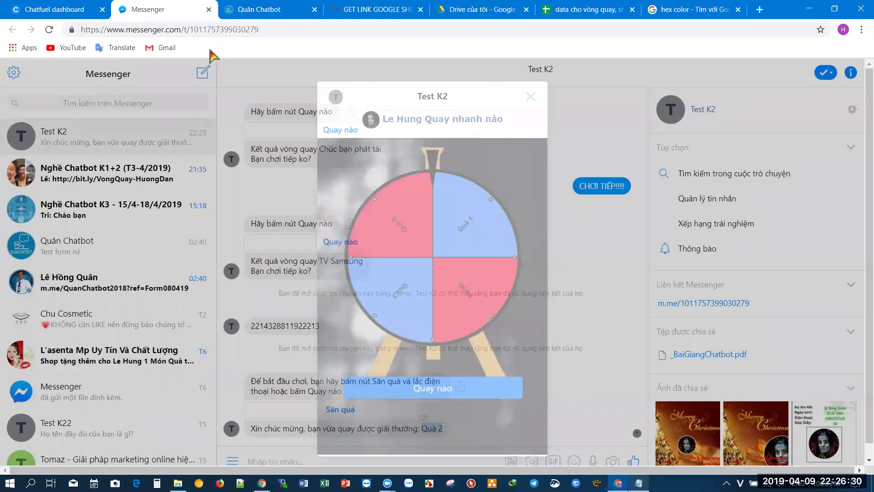
- Change the ChoiVongQuay fontsize attribute from 13 to 17
left_click(60, 13)
scroll(642, 421, "down", 3)
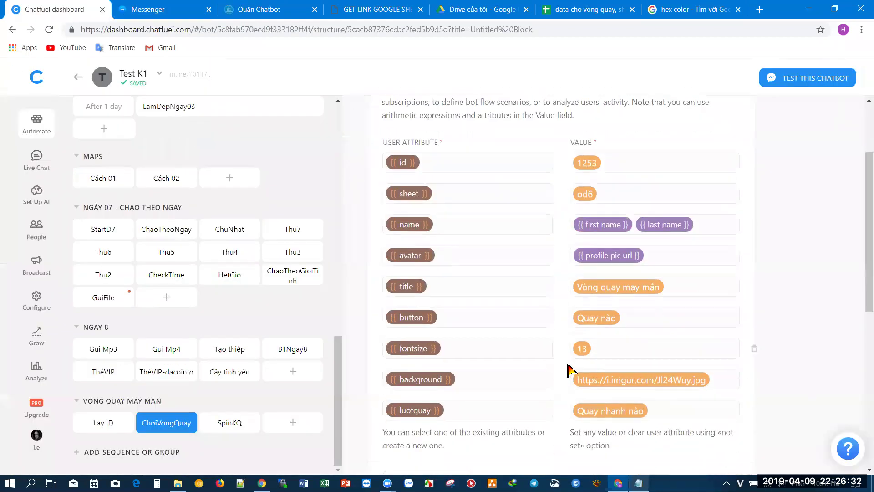
left_click(598, 349)
key("BackSpace")
type("7")
scroll(703, 261, "up", 5)
- Reopen the ChoiVongQuay m.me link and spin the wheel from the new Săn quà message
left_click(620, 130)
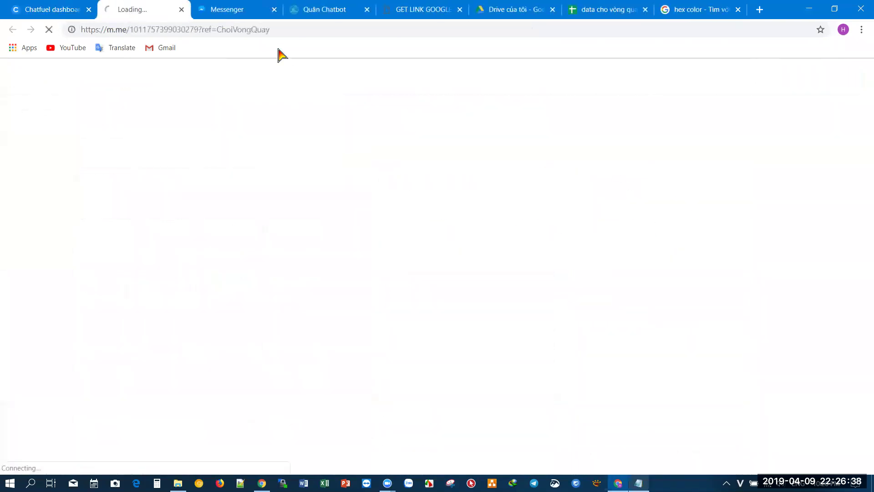
left_click(276, 15)
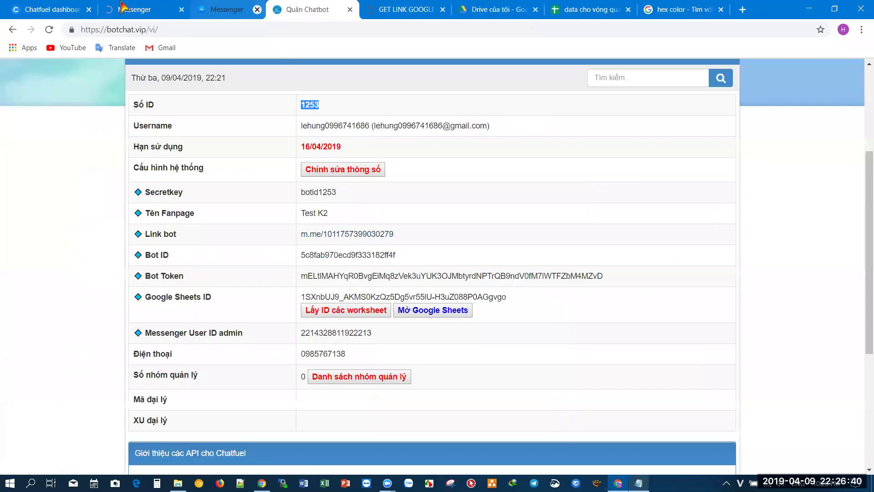
key("ctrl+shift+Tab")
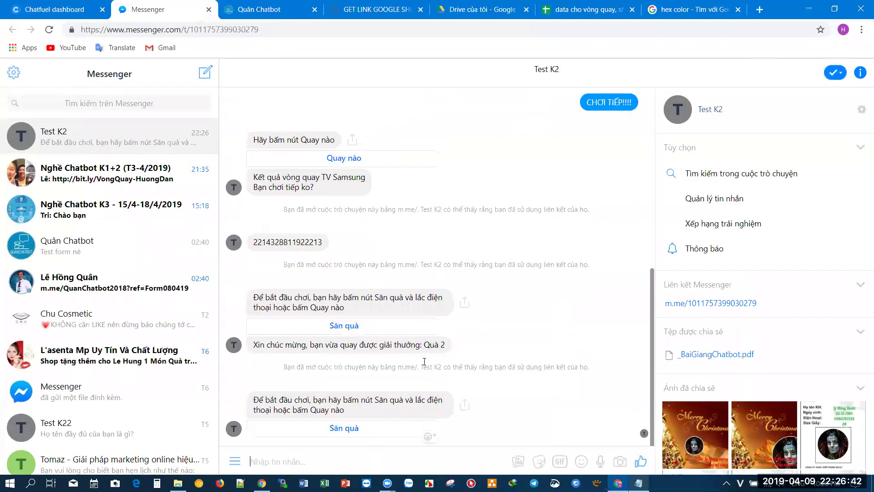
left_click(329, 435)
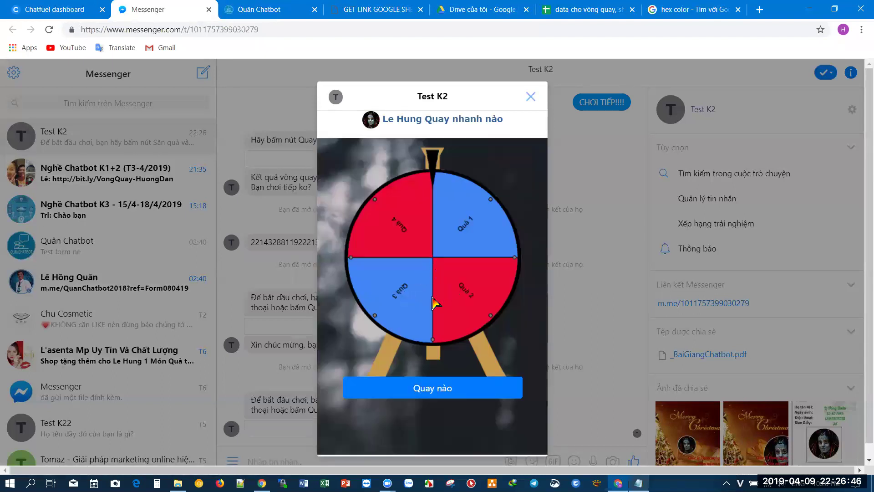
left_click(438, 387)
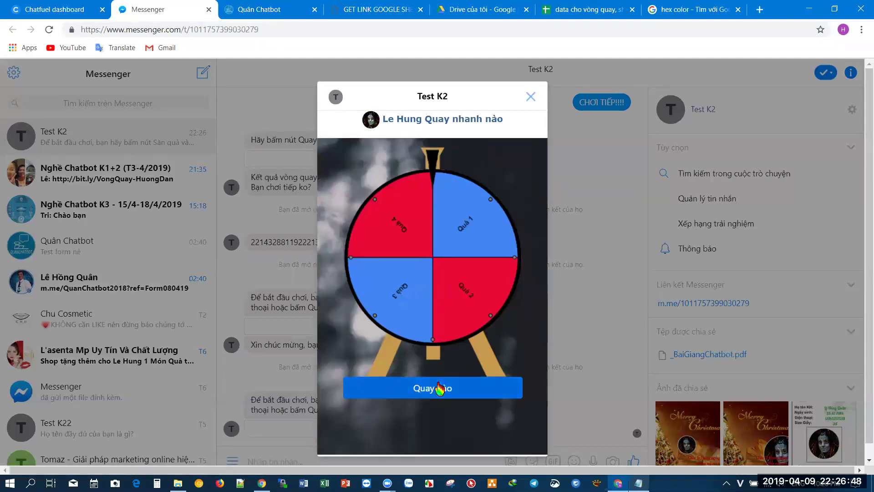
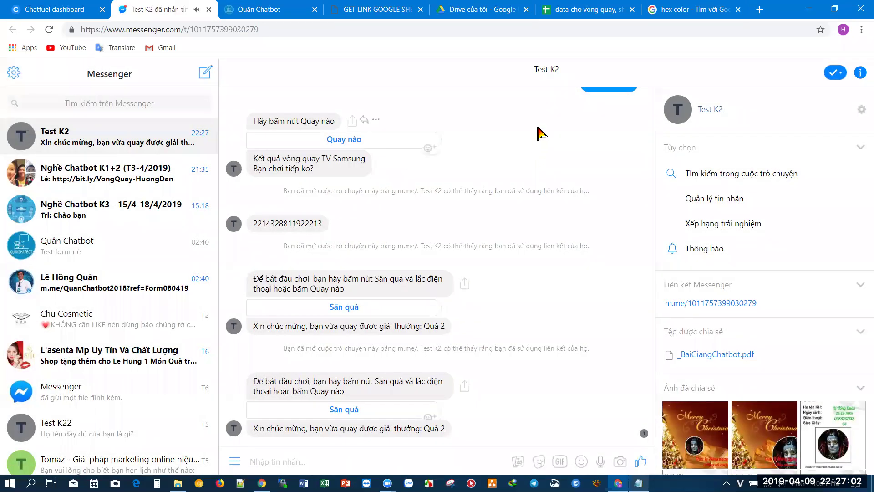
- Type 3 into cell D2 of the prize sheet's macdinh column
left_click(578, 6)
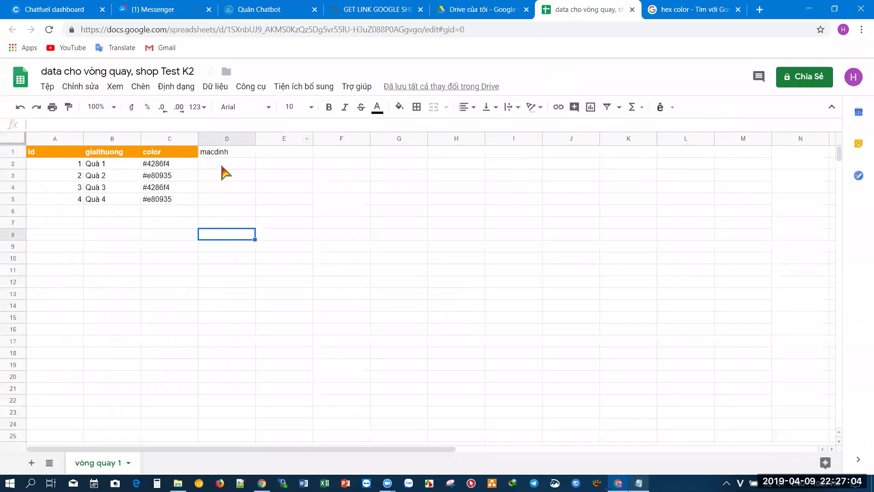
left_click(235, 163)
type("3")
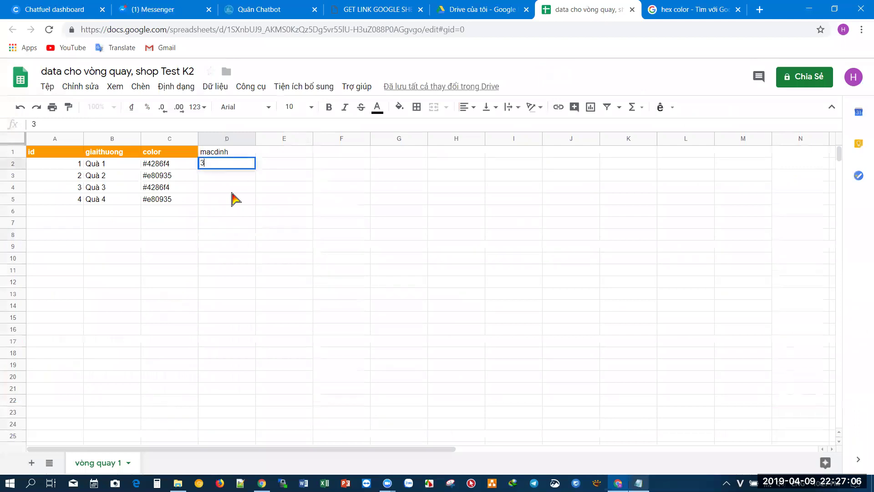
left_click(226, 203)
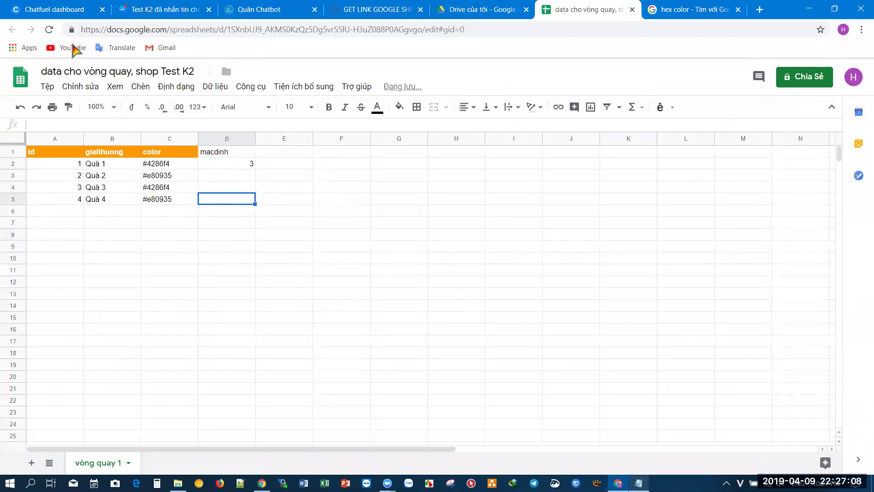
- Spin the Săn quà prize wheel twice from the Test K2 chat, each awarding Quà 3
left_click(136, 9)
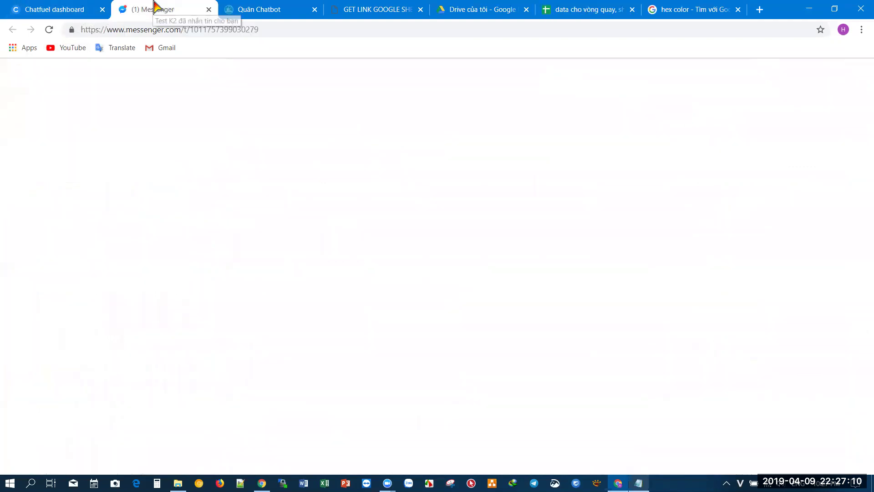
left_click(350, 410)
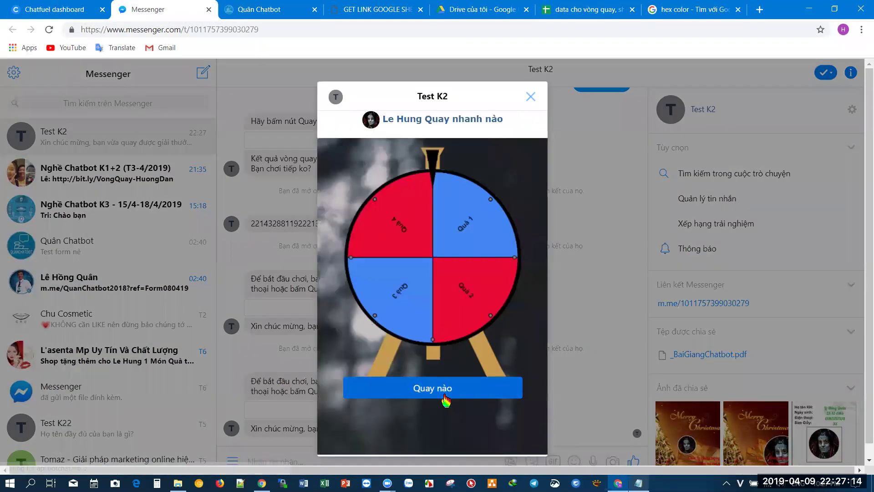
left_click(445, 399)
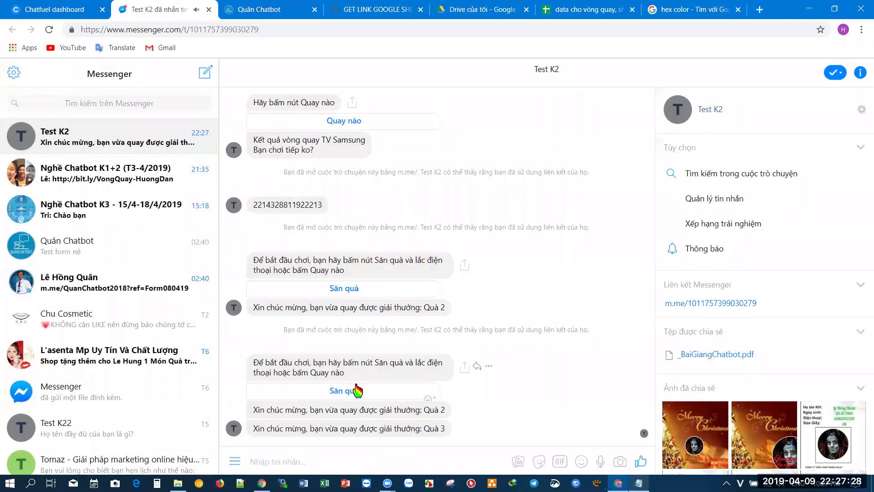
left_click(355, 390)
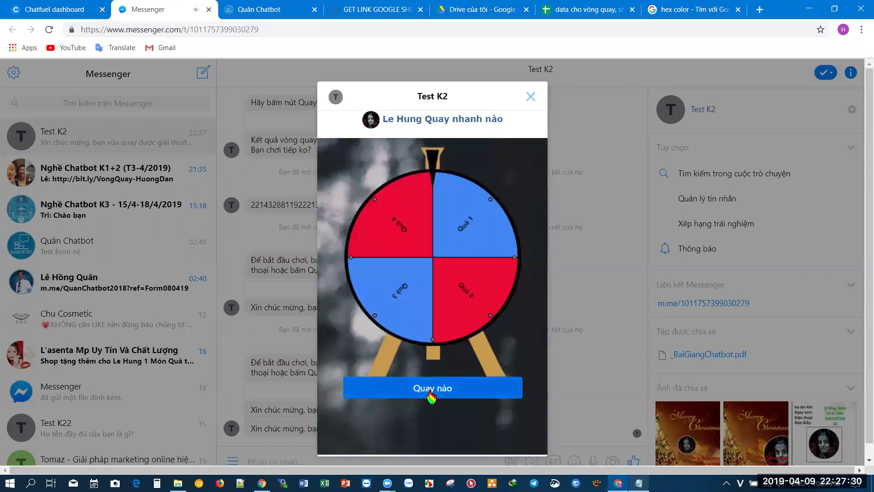
left_click(430, 394)
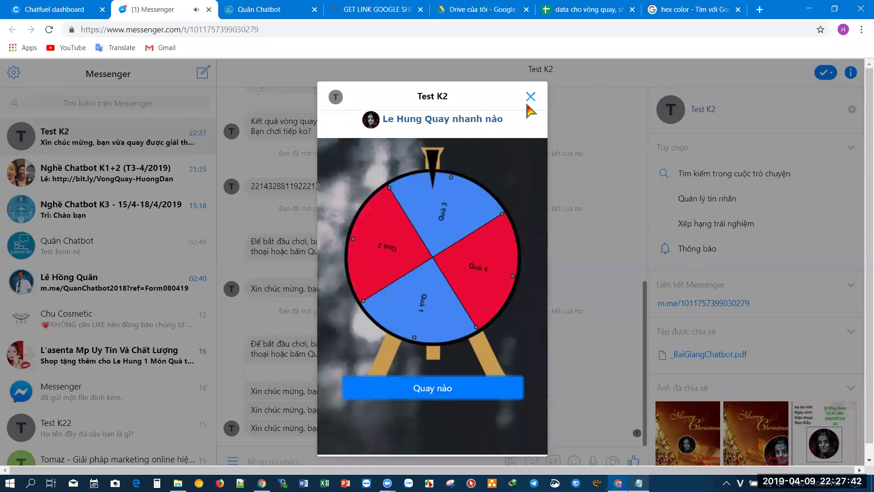
left_click(528, 105)
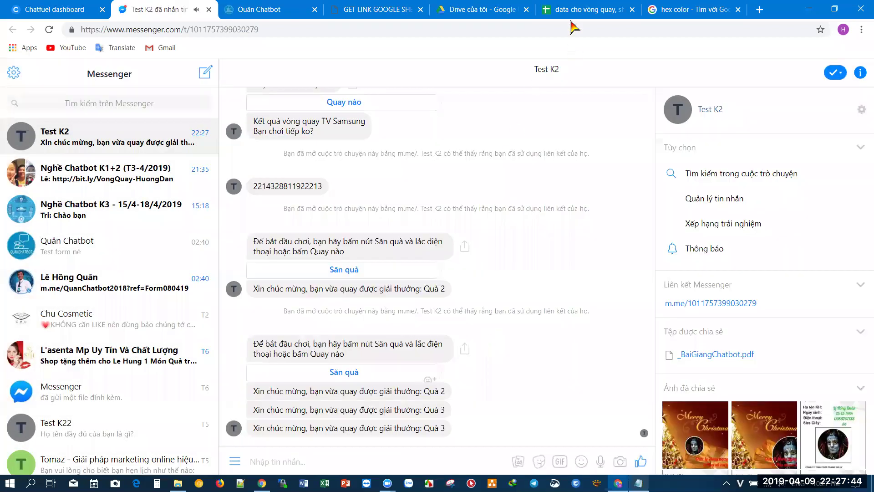
left_click(572, 15)
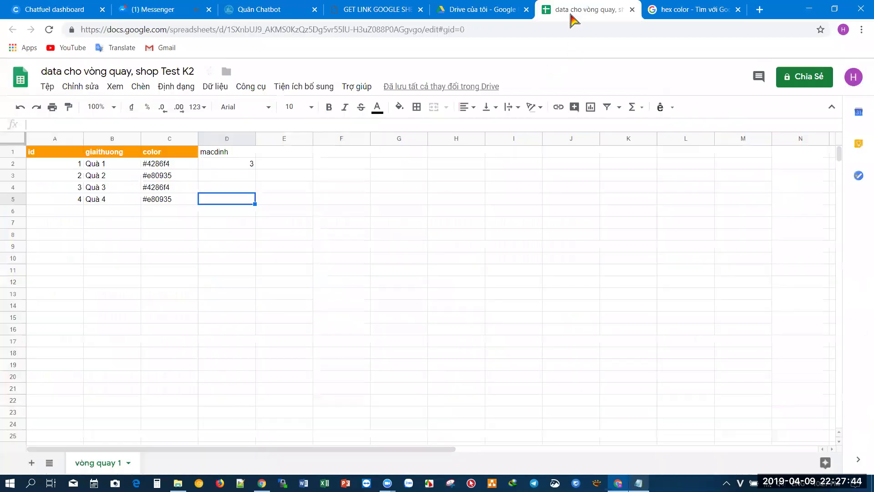
- Duplicate the vòng quay 1 sheet and rename the copy 'vòng quay 2'
right_click(112, 467)
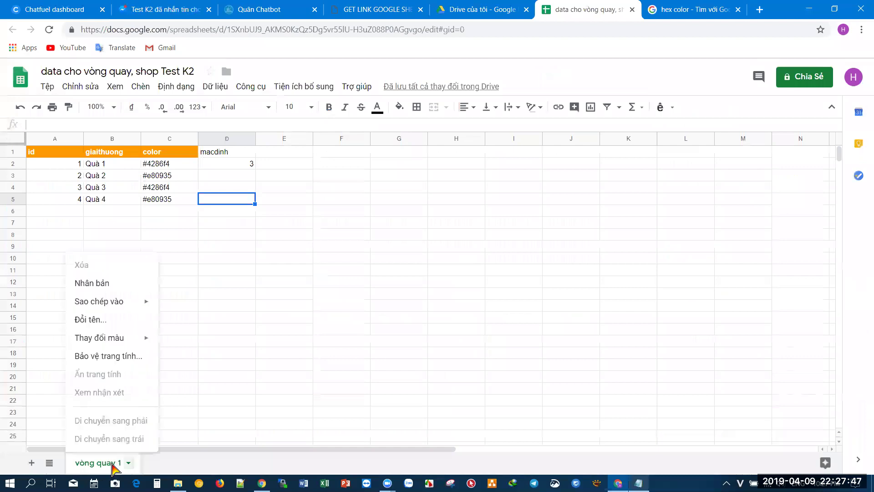
left_click(110, 283)
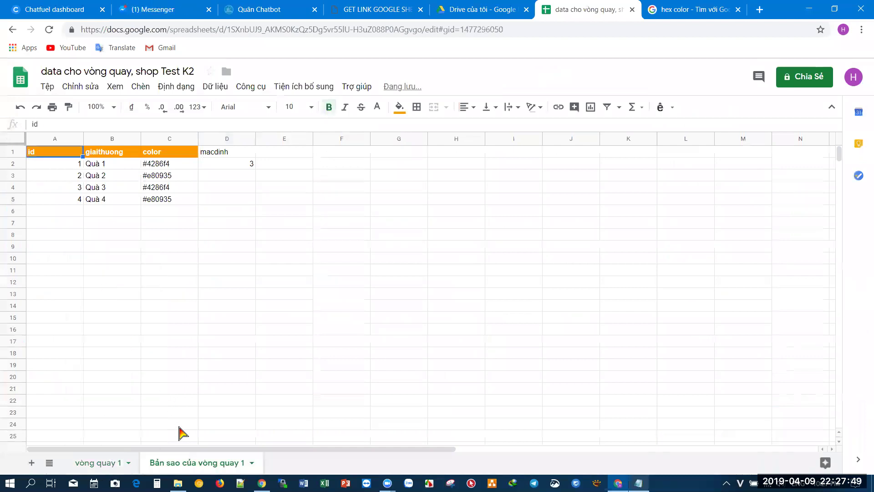
double_click(226, 463)
left_click(201, 462)
key("BackSpace")
key("BackSpace")
key("BackSpace")
key("BackSpace")
key("BackSpace")
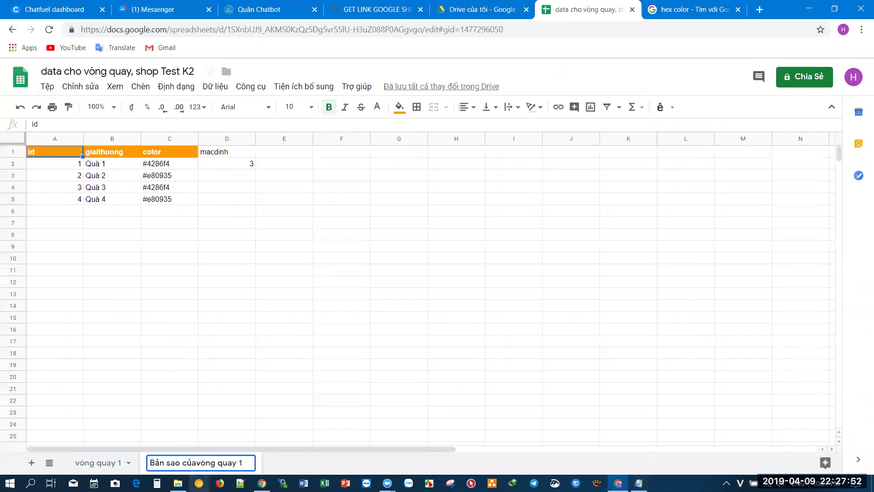
key("BackSpace")
key("BackSpace")
key("BackSpace")
key("BackSpace")
key("BackSpace")
key("BackSpace")
key("BackSpace")
key("Right")
key("Right")
key("Right")
key("Right")
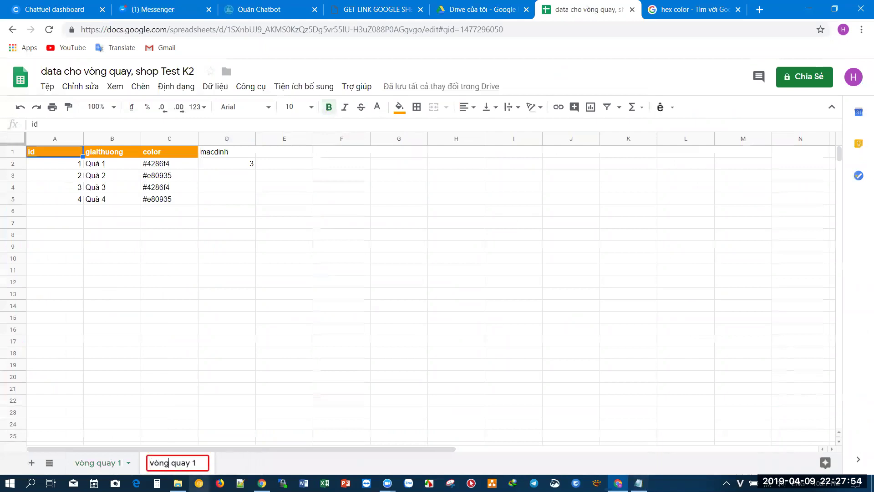
key("BackSpace")
type("2")
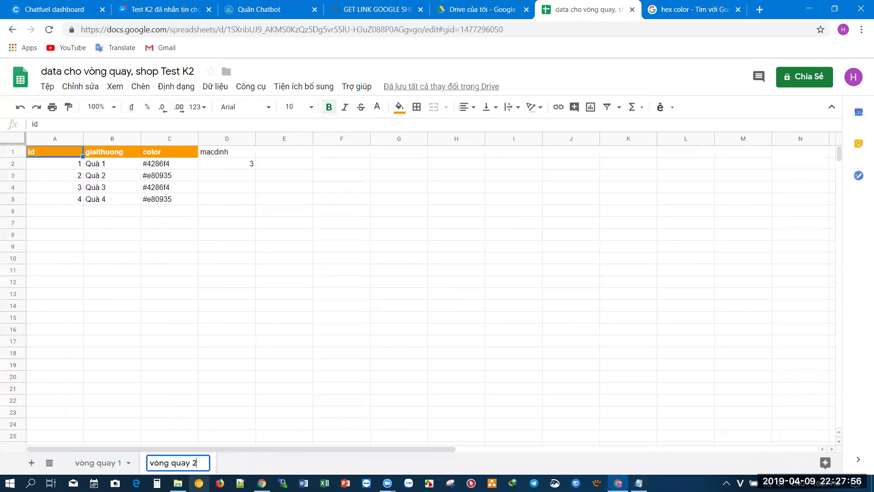
left_click(209, 296)
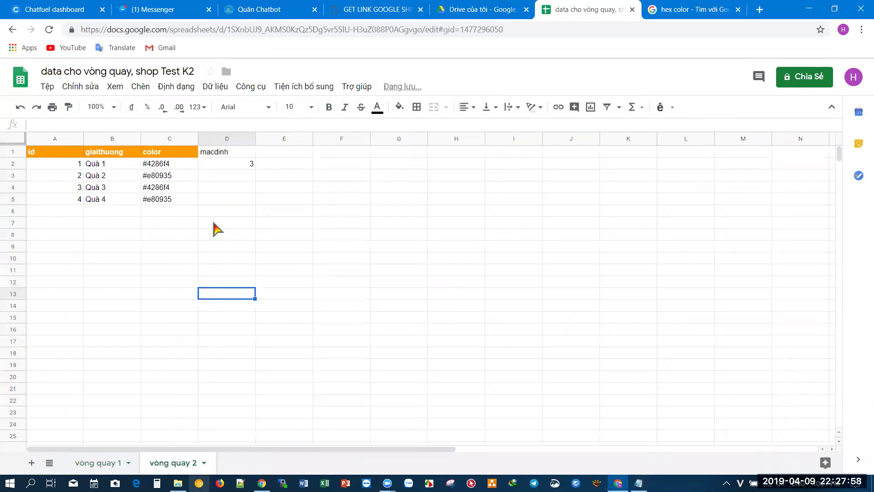
- Change D2 on the vòng quay 2 sheet from 3 to 4
left_click(226, 166)
type("4")
left_click(226, 224)
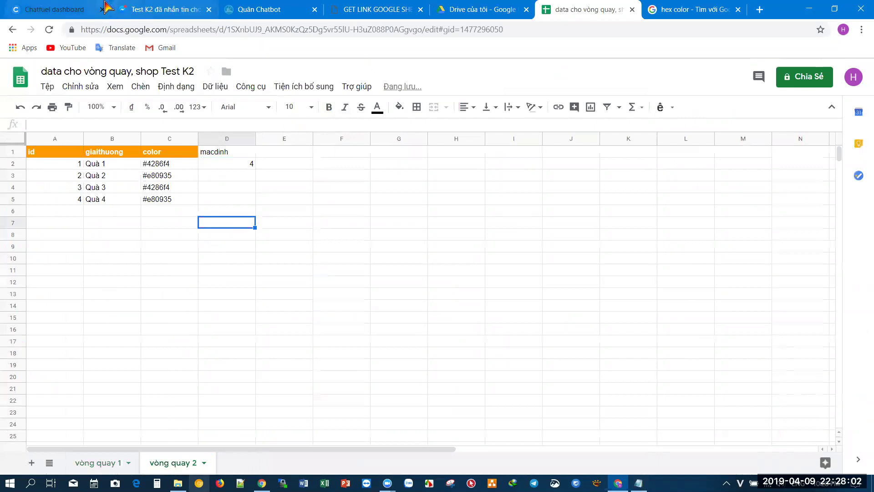
left_click(212, 16)
- Add a second text card 'Mời bạn quay lại lần 2' to the SpinKQ block
left_click(208, 10)
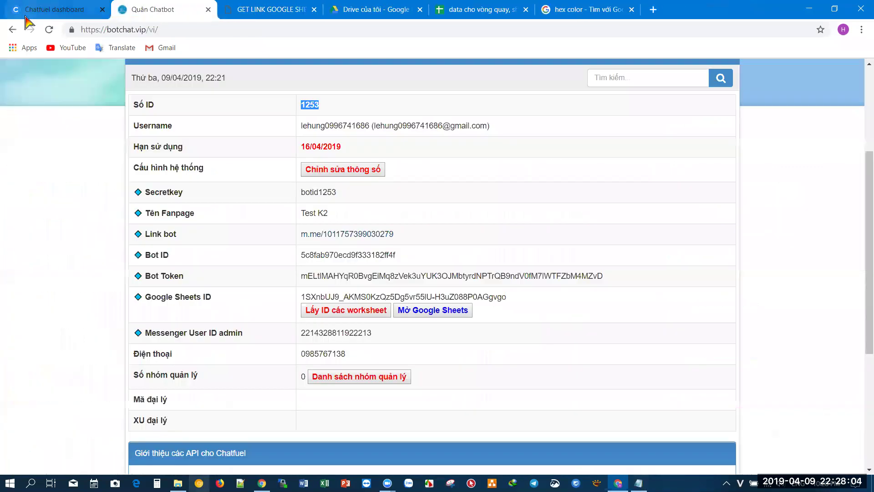
key("ctrl+shift+Tab")
left_click(229, 423)
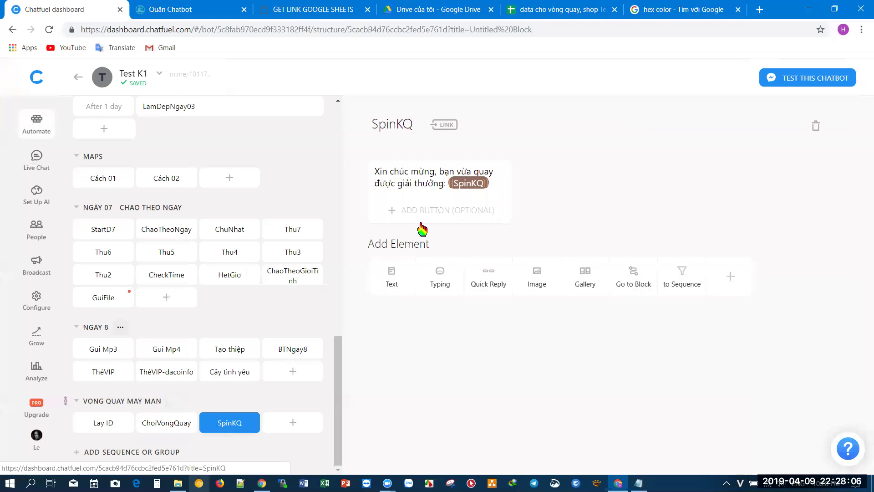
left_click(392, 285)
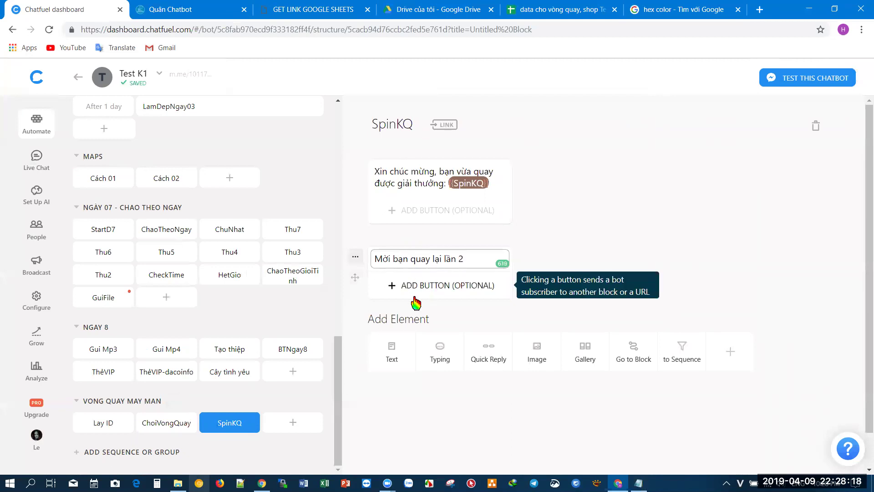
left_click(463, 298)
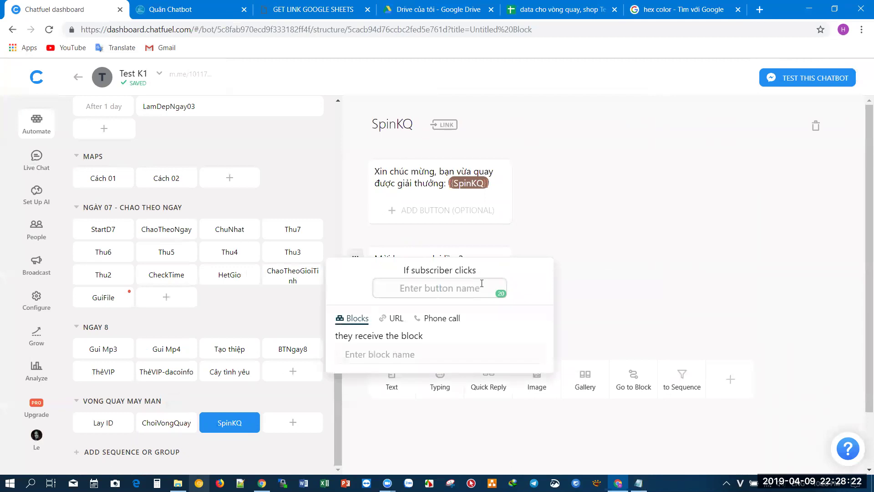
left_click(674, 228)
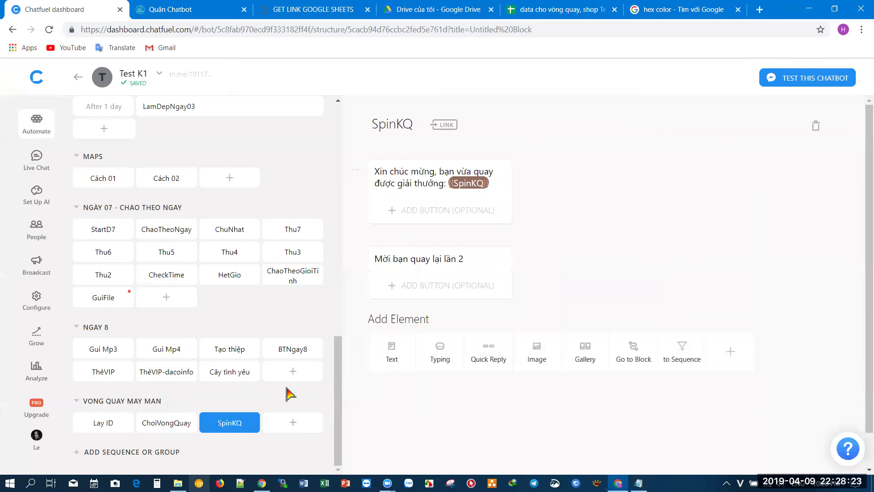
left_click(185, 427)
- Copy the ChoiVongQuay block into the VONG QUAY MAY MAN group
left_click(187, 423)
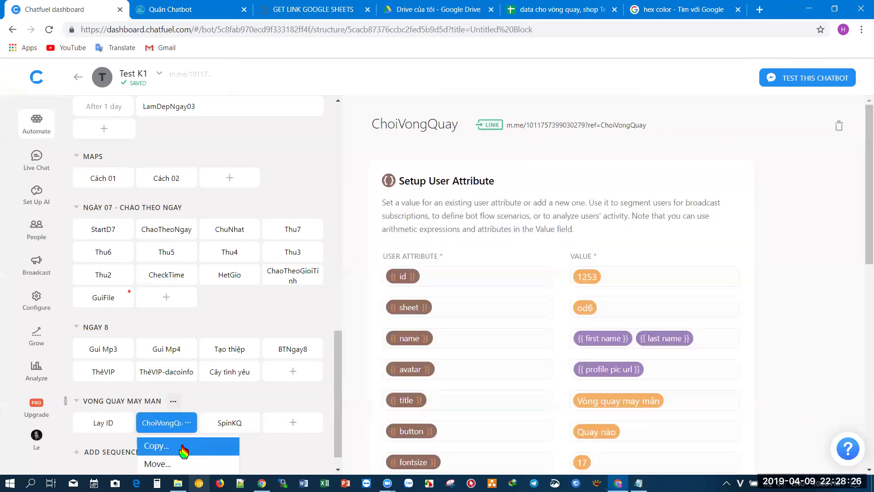
left_click(183, 448)
left_click(455, 288)
left_click(569, 319)
left_click(527, 336)
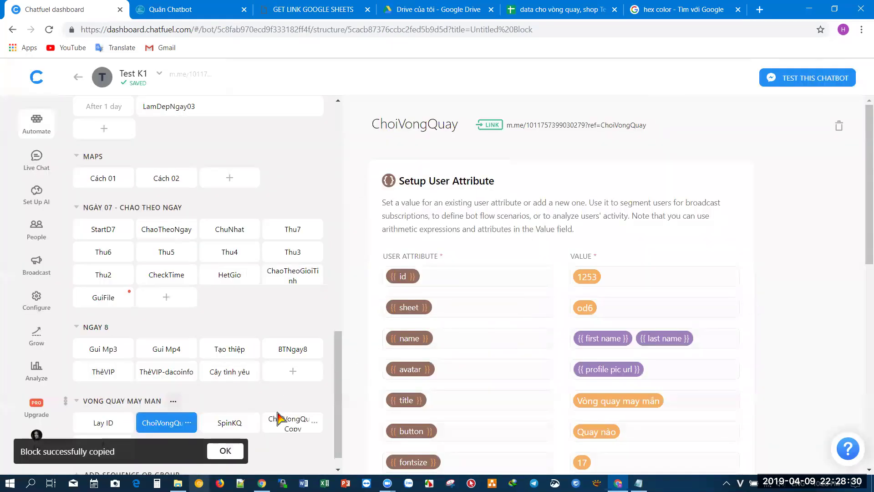
- Rename the copy 'ChoiVongQuay L2' and look up vòng quay 2's worksheet ID, oofjko8
left_click(281, 423)
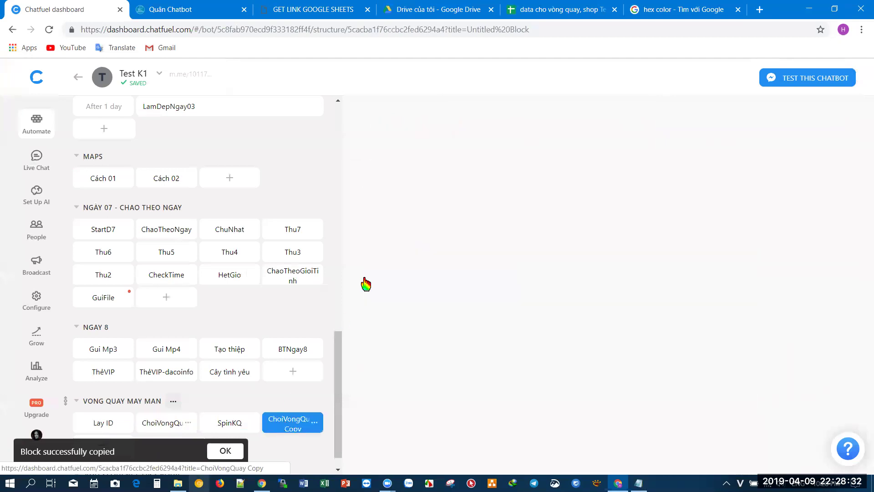
left_click(404, 126)
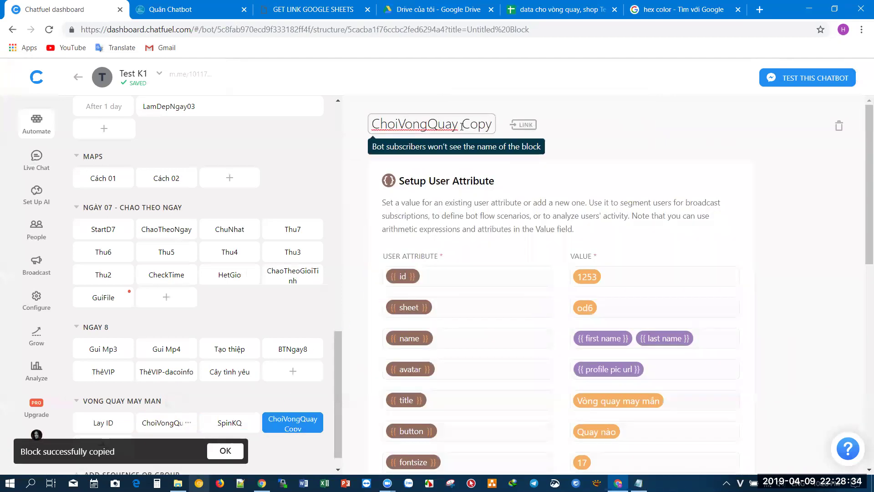
left_click_drag(462, 126, 523, 129)
type("L2")
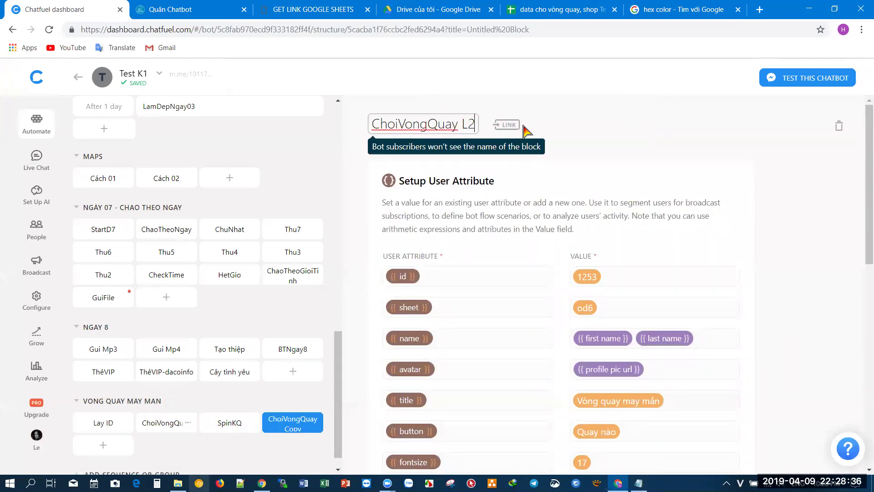
left_click(600, 136)
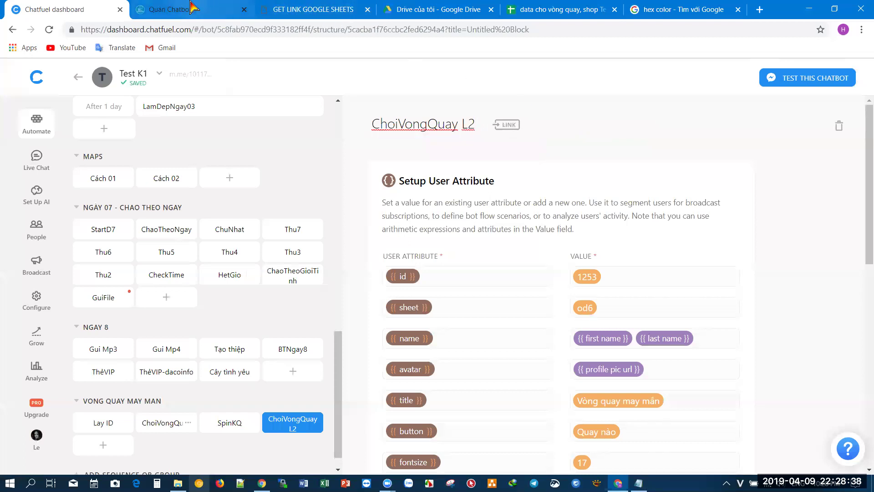
left_click(223, 14)
left_click(344, 316)
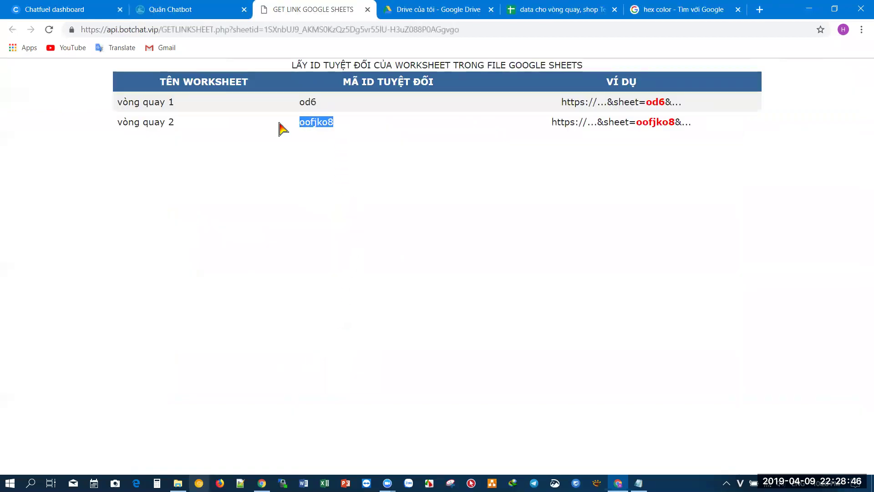
- Paste oofjko8 as ChoiVongQuay L2's sheet attribute value, replacing od6
left_click(92, 13)
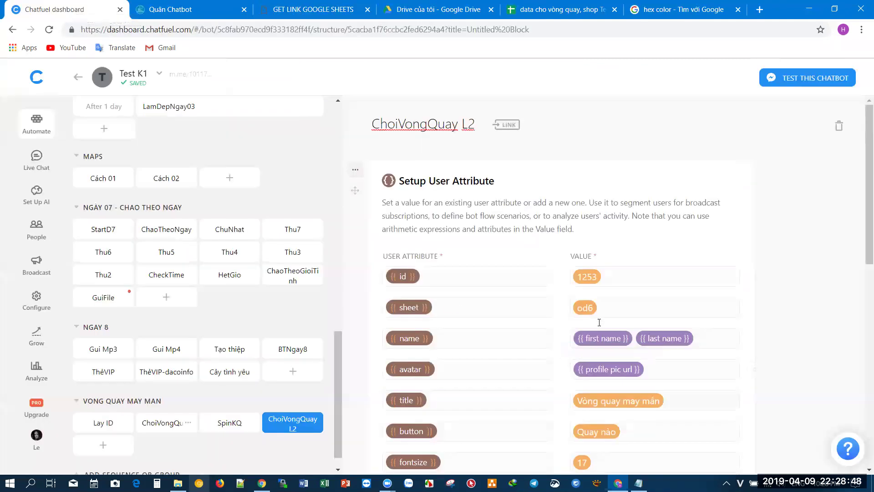
key("ctrl+v")
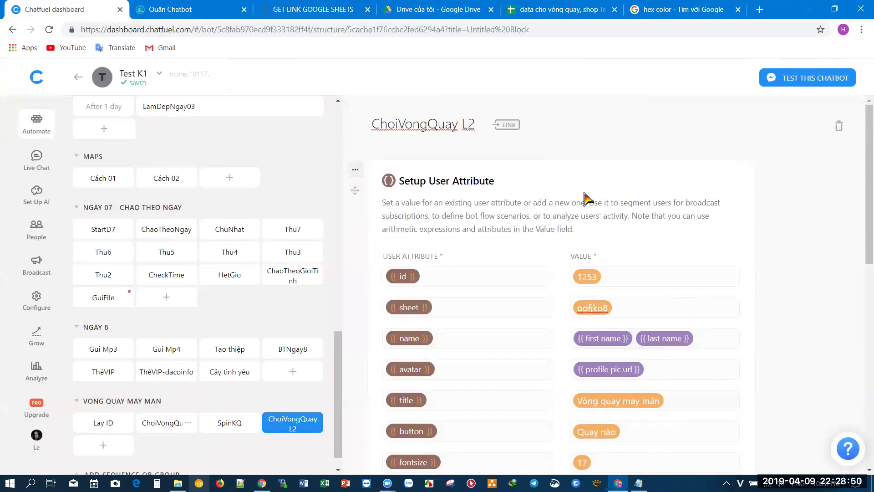
scroll(585, 198, "down", 6)
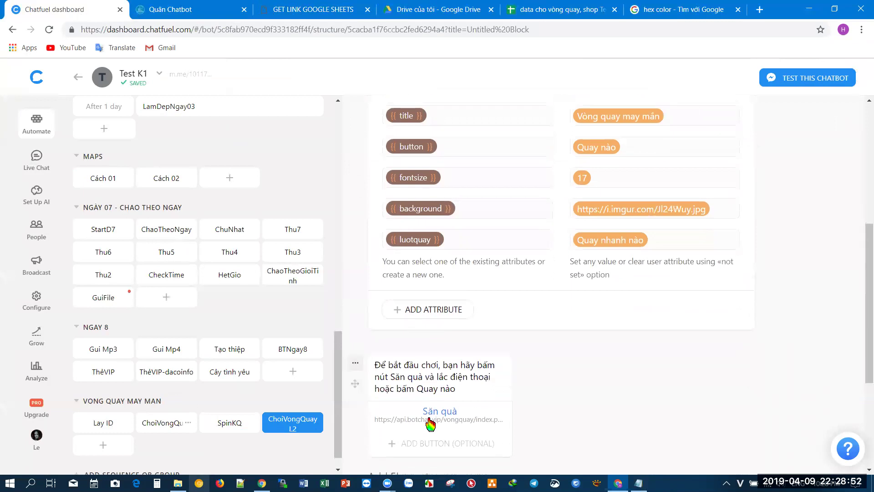
left_click(162, 425)
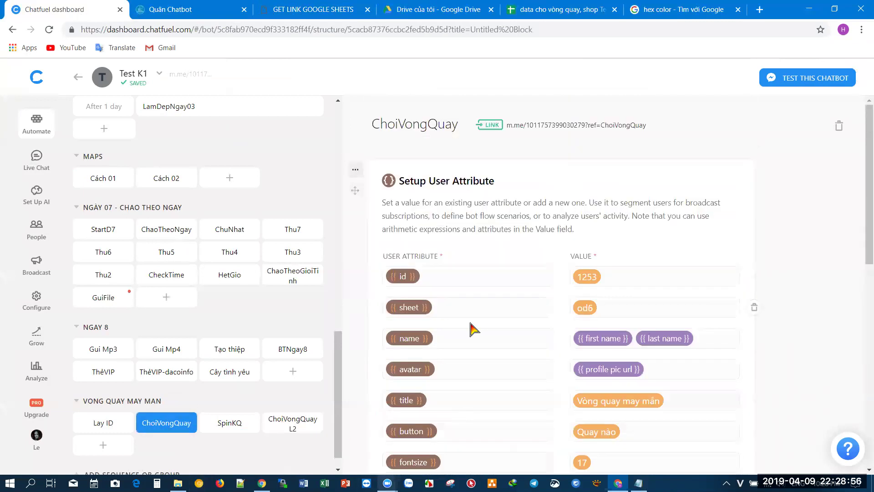
scroll(522, 291, "down", 3)
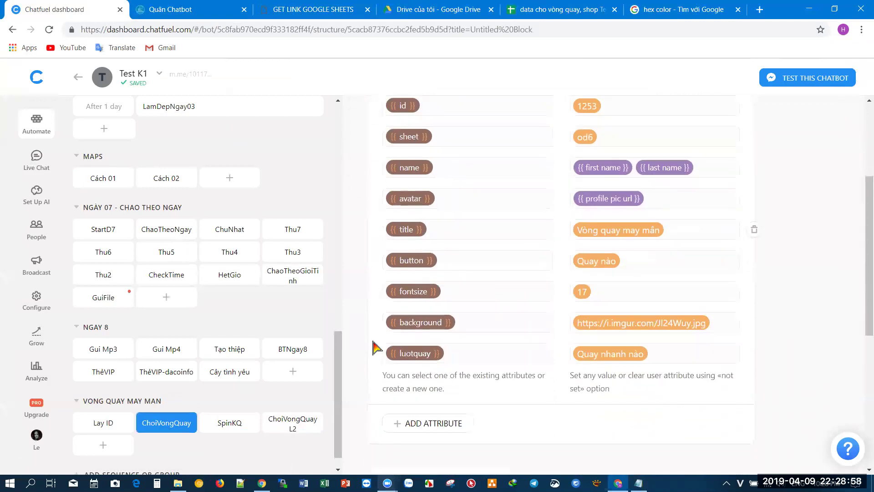
left_click(221, 423)
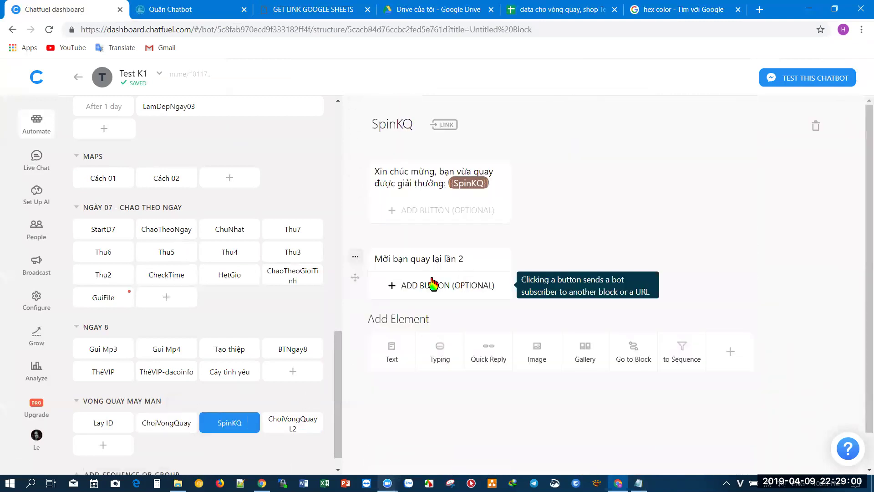
- Give SpinKQ's replay message a 'Lần 2' button that goes to the ChoiVongQuay L2 block
left_click(437, 286)
type("Lần 2")
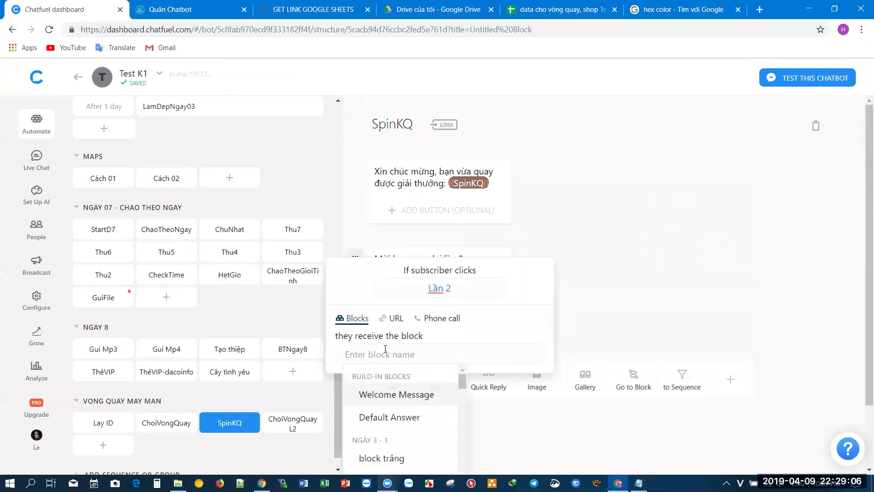
type("ChoiVongQuay L2")
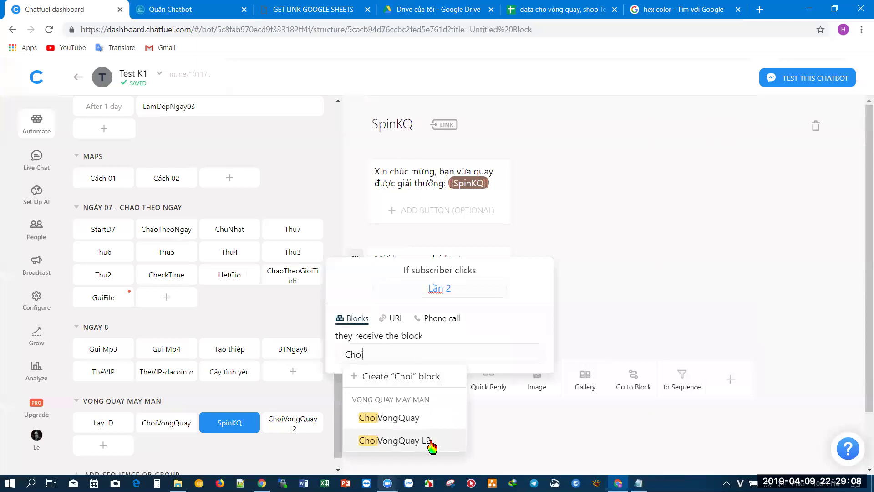
left_click(430, 440)
left_click(640, 287)
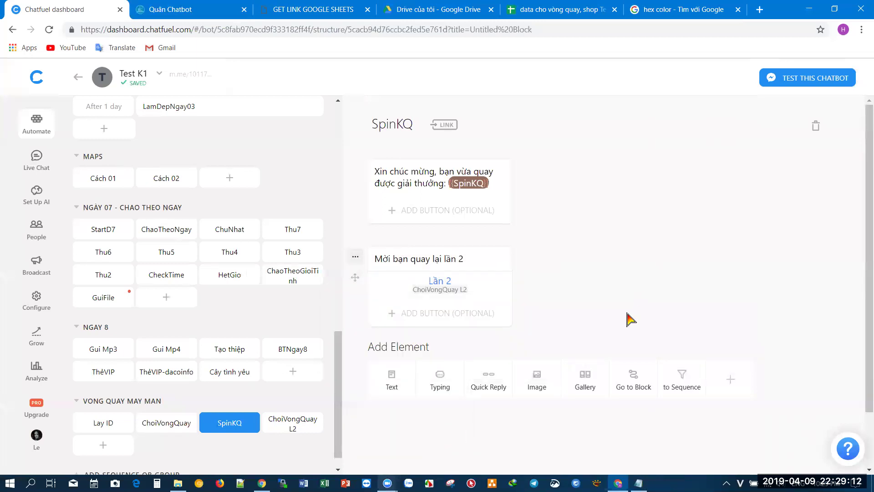
left_click(170, 426)
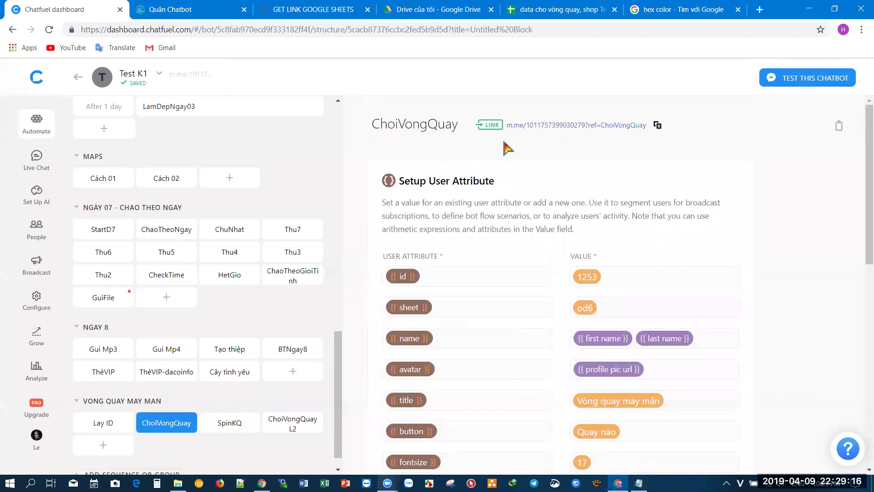
left_click(510, 125)
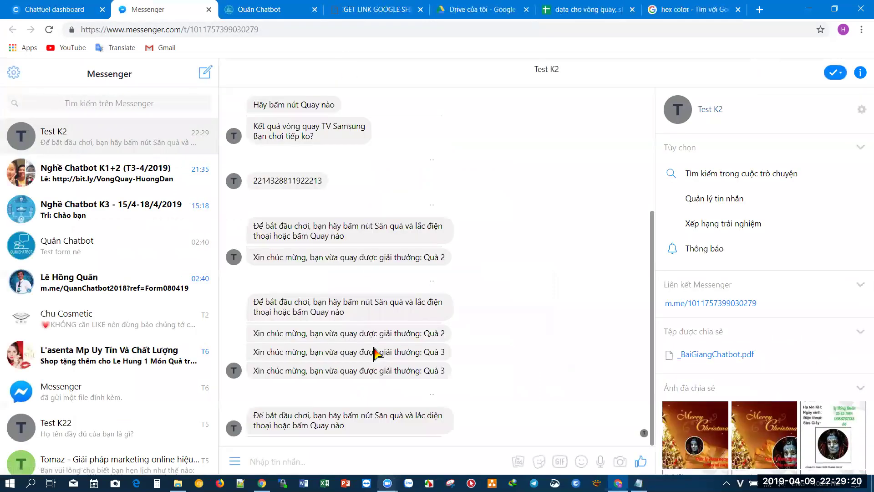
- Test in Messenger: spin once for Quà 3, reply Lần 2, then spin again for Quà 4
left_click(347, 428)
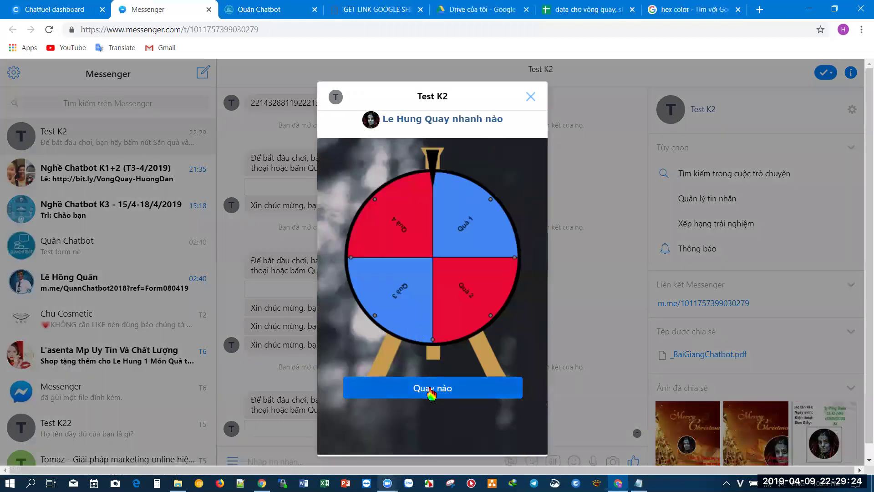
left_click(431, 391)
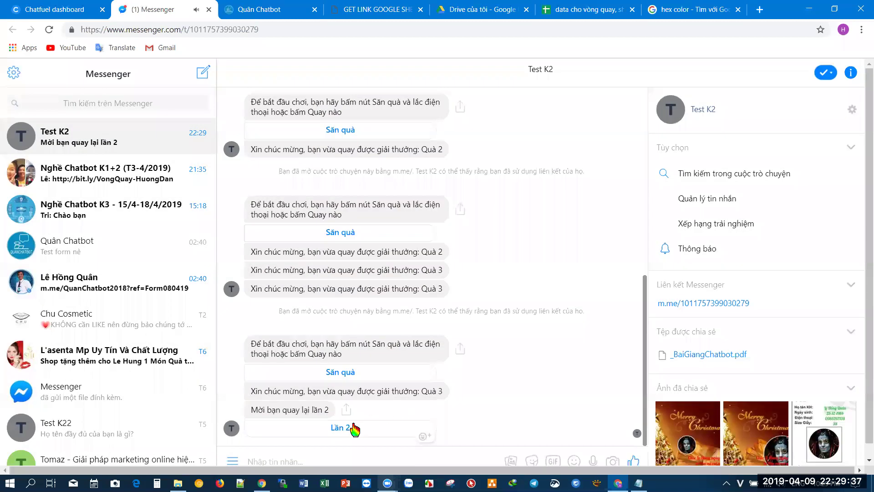
left_click(353, 425)
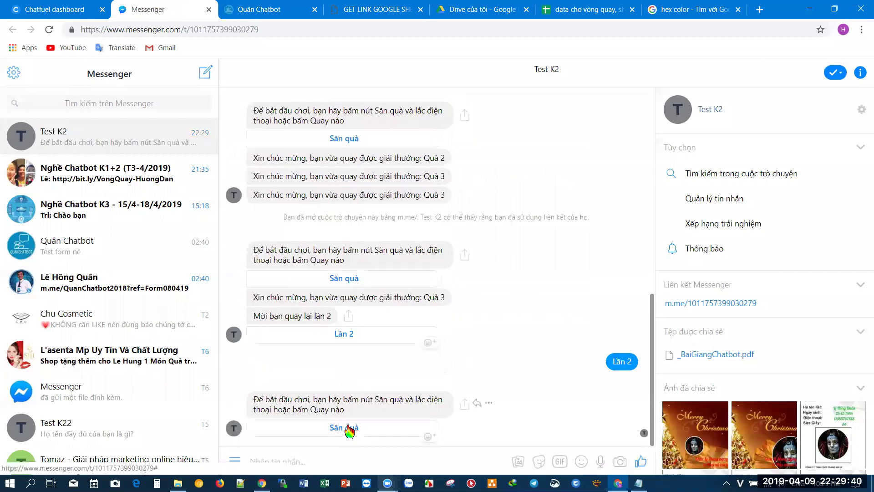
left_click(346, 427)
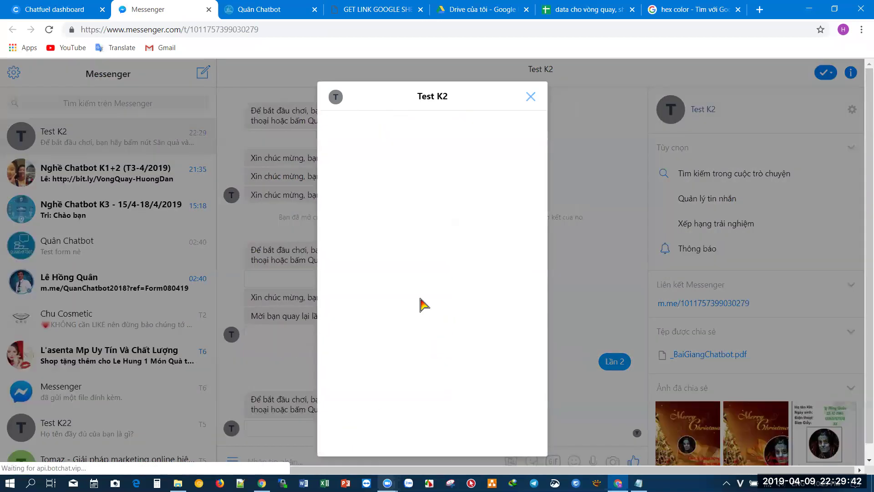
left_click(440, 397)
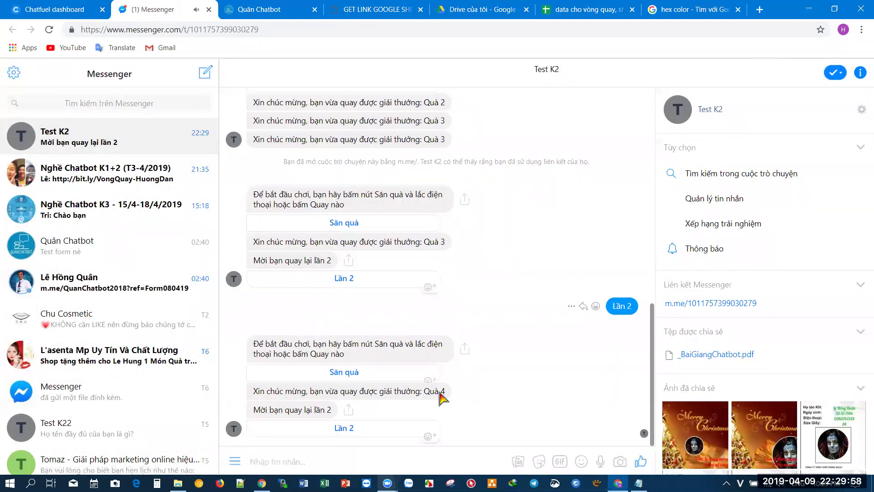
key("ctrl+1")
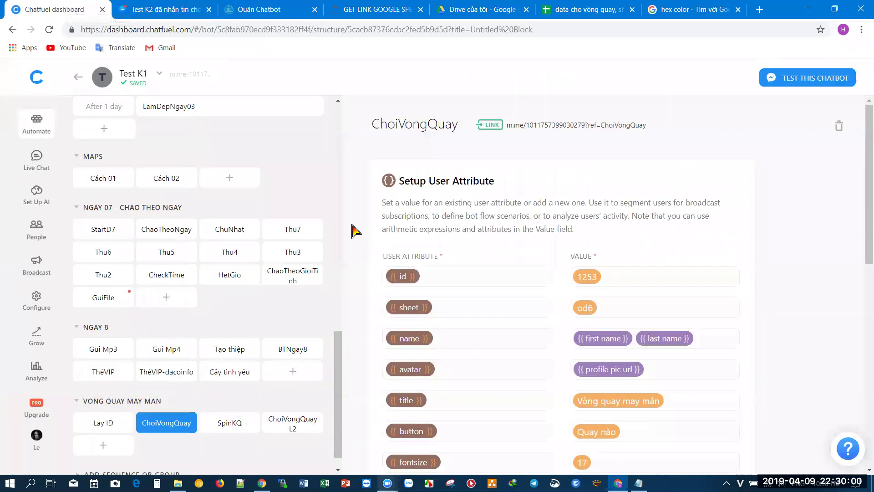
- Add a block named 'Het luot choi' with the text card 'Bạn ơi, hết lượt chơi rồi!'
left_click(103, 445)
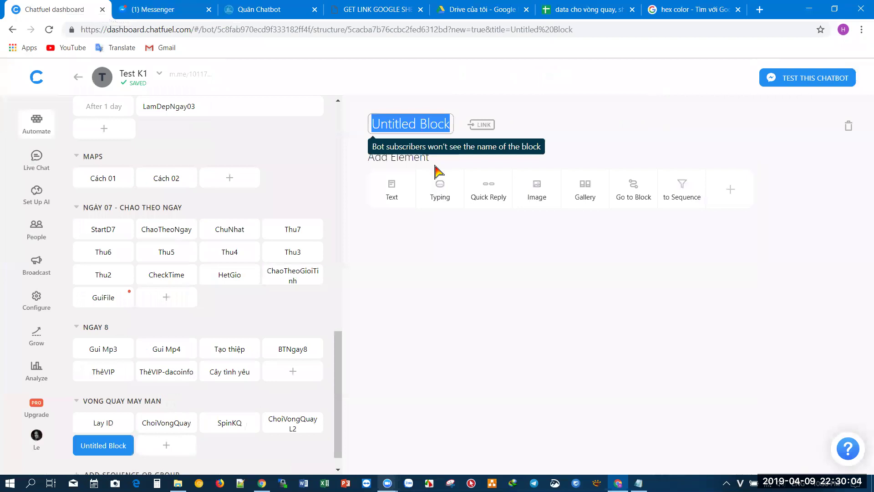
type("Het luot choi")
left_click(395, 195)
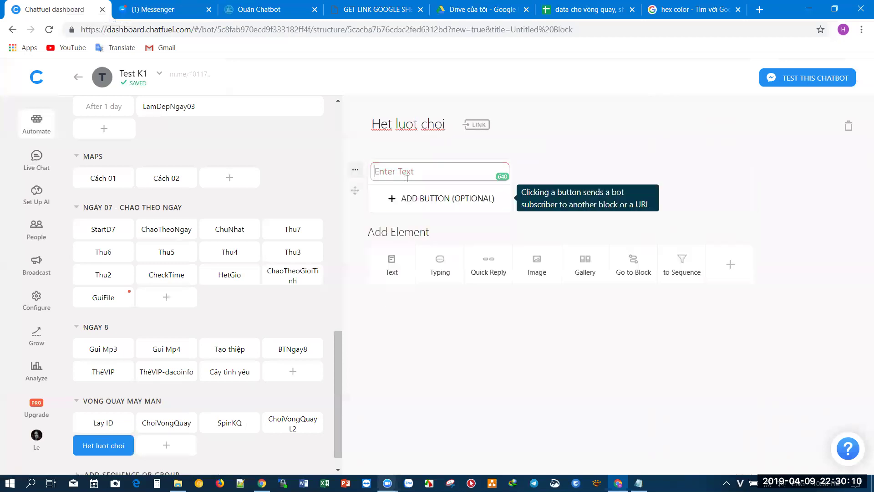
type("Bạn ơi, b")
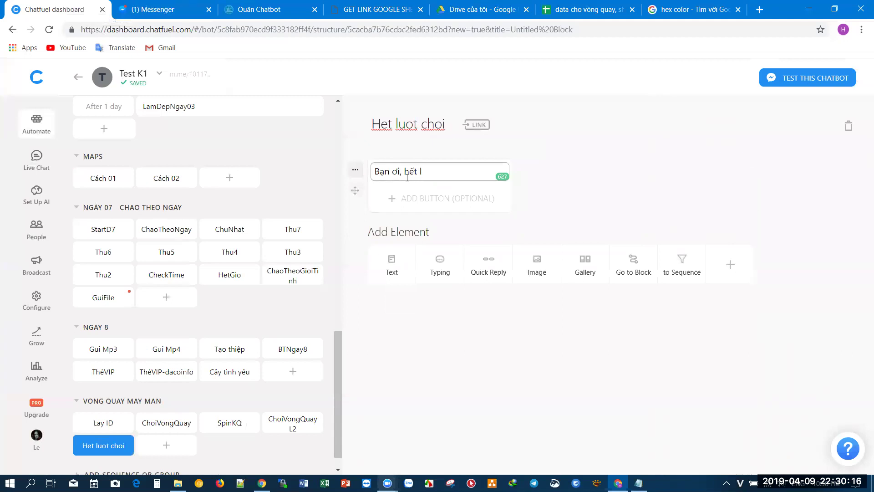
type("ươ")
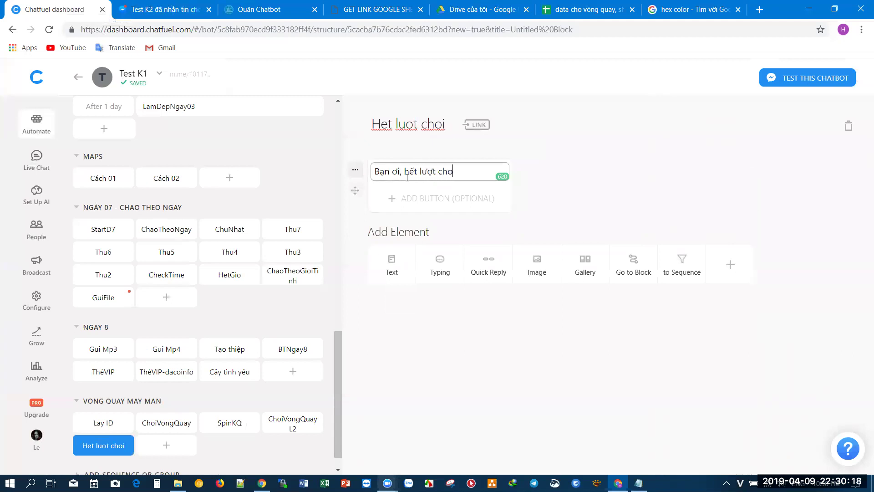
type("ồi!")
left_click(651, 168)
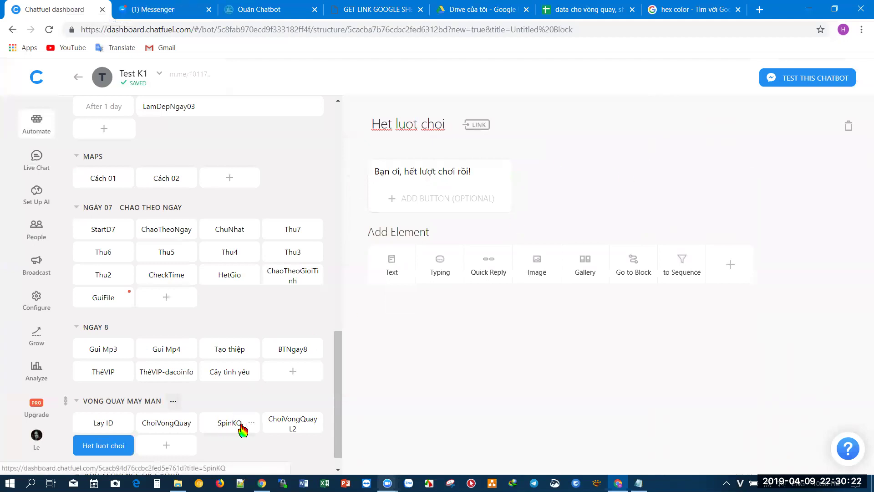
- In ChoiVongQuay L2, add a Setup User Attribute card above the wheel message, setting choilan2 to 'ok'
left_click(289, 427)
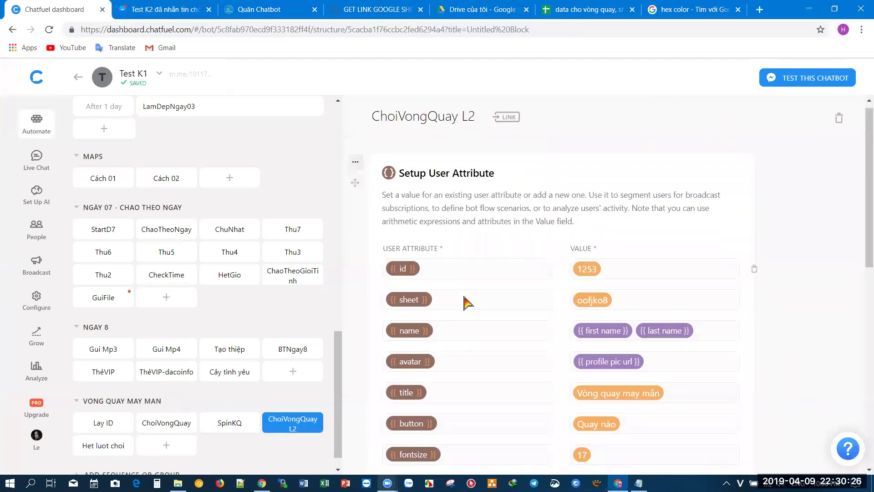
scroll(465, 303, "down", 10)
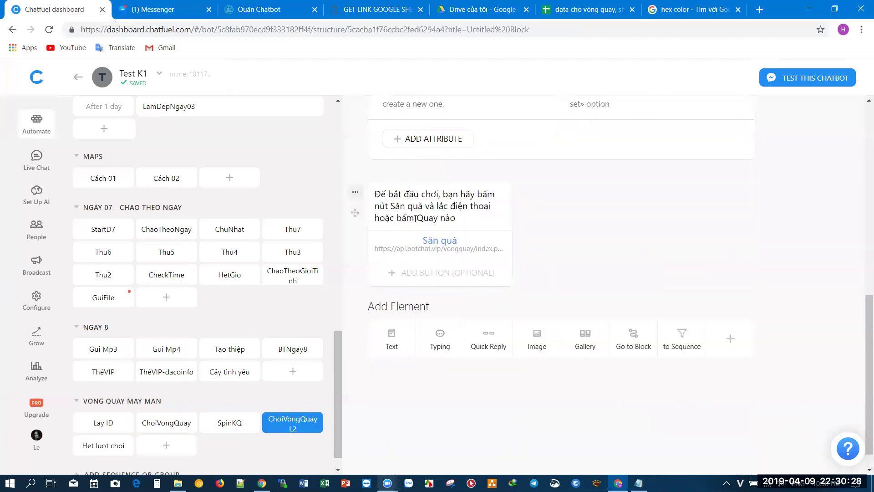
scroll(415, 218, "up", 2)
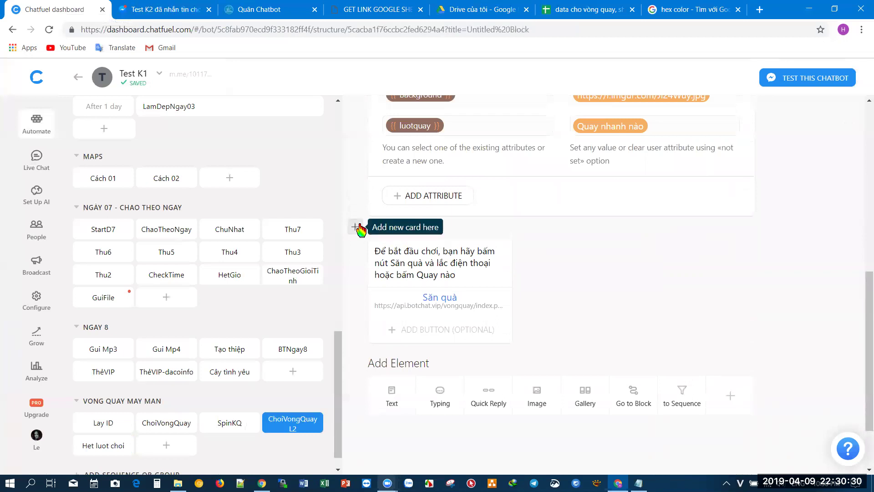
left_click(355, 227)
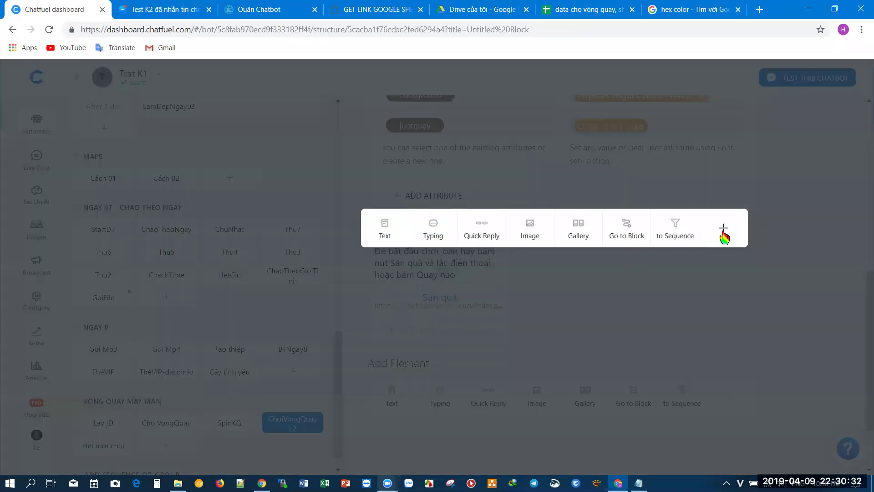
left_click(724, 229)
left_click(500, 182)
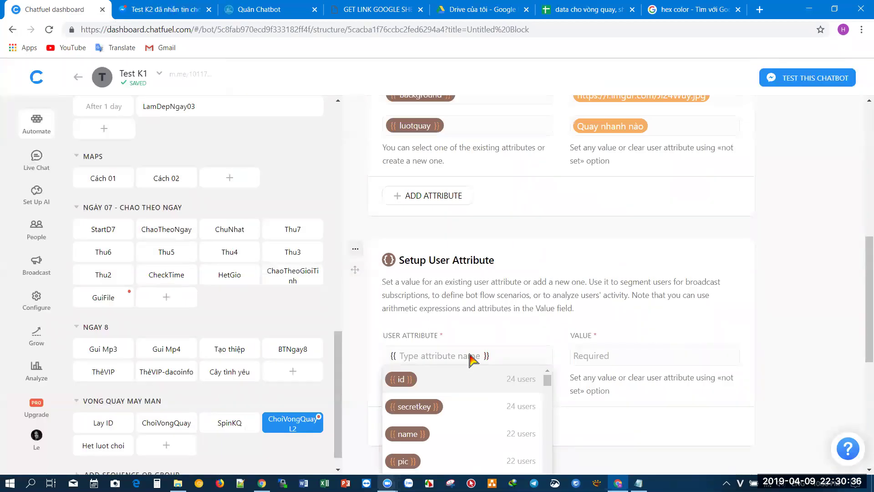
type("choilan2")
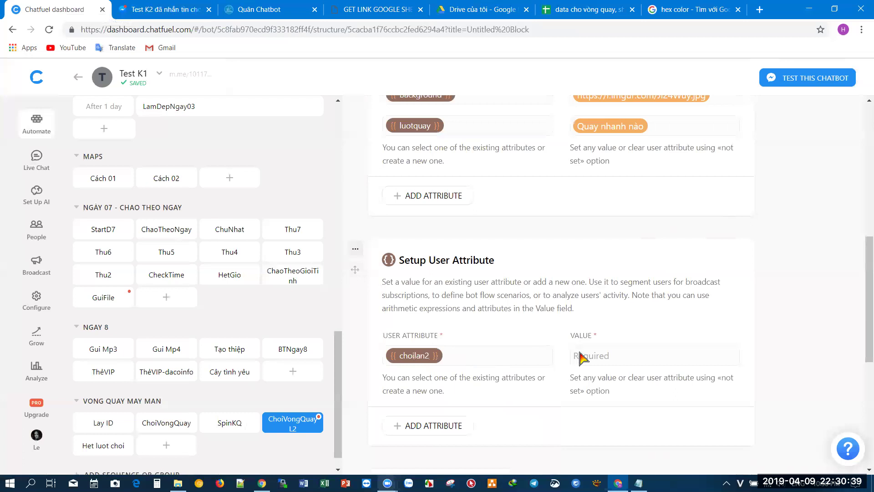
left_click(596, 360)
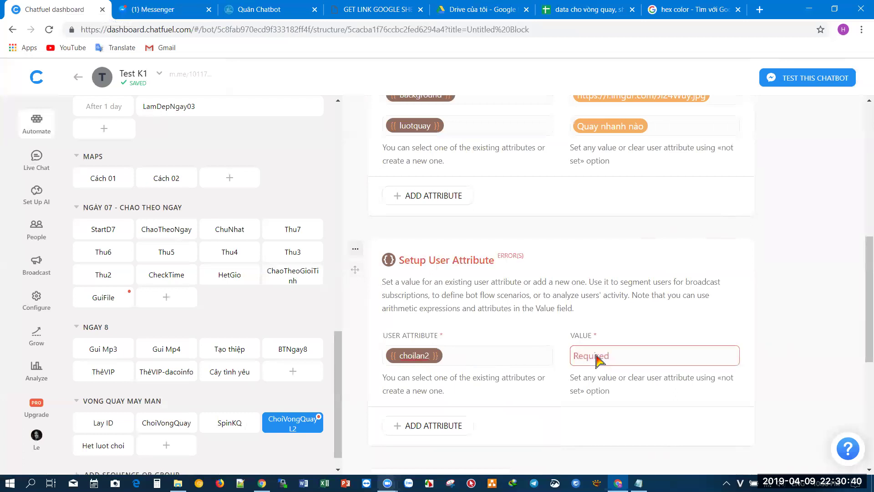
type("ok")
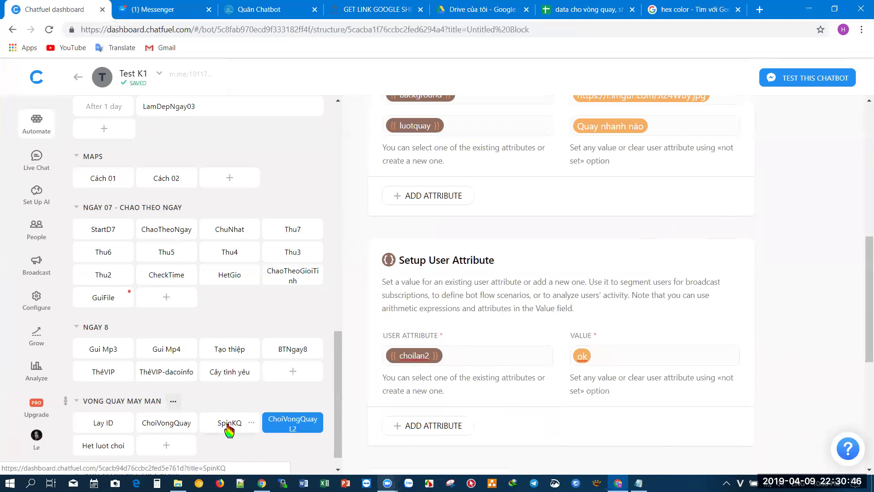
left_click(229, 423)
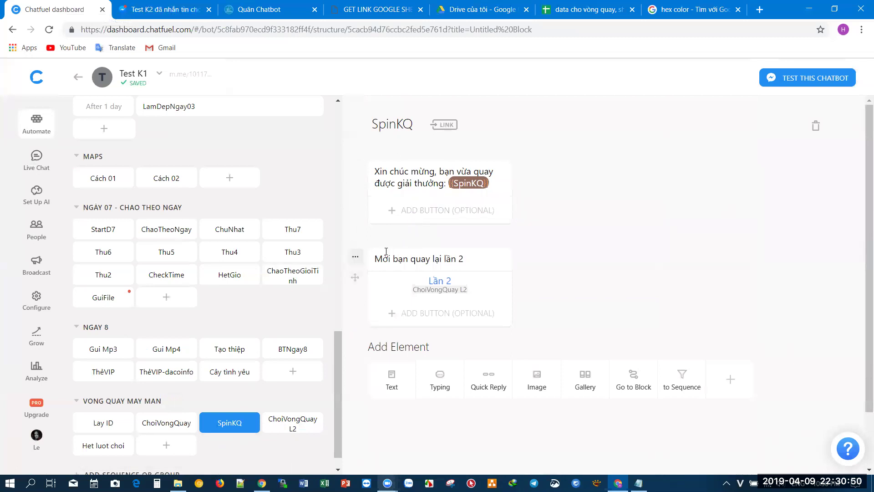
- Add a Go to Block card to SpinKQ that targets the Het luot choi block
left_click(359, 239)
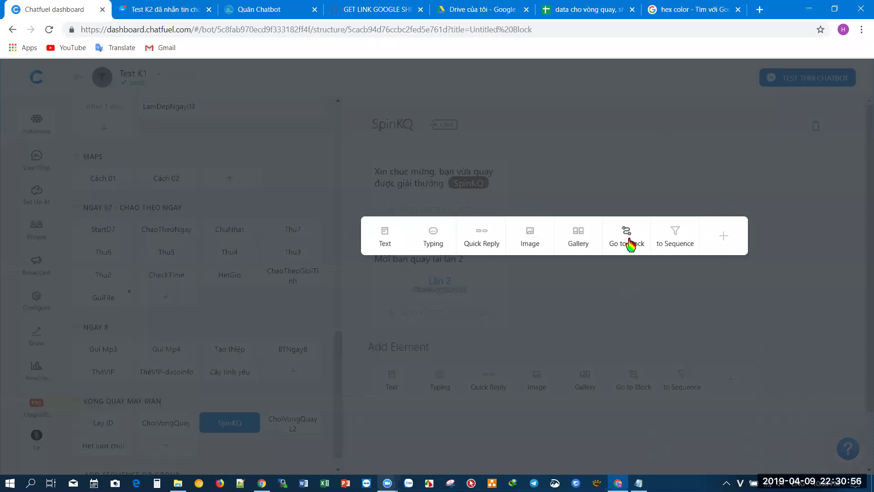
left_click(625, 170)
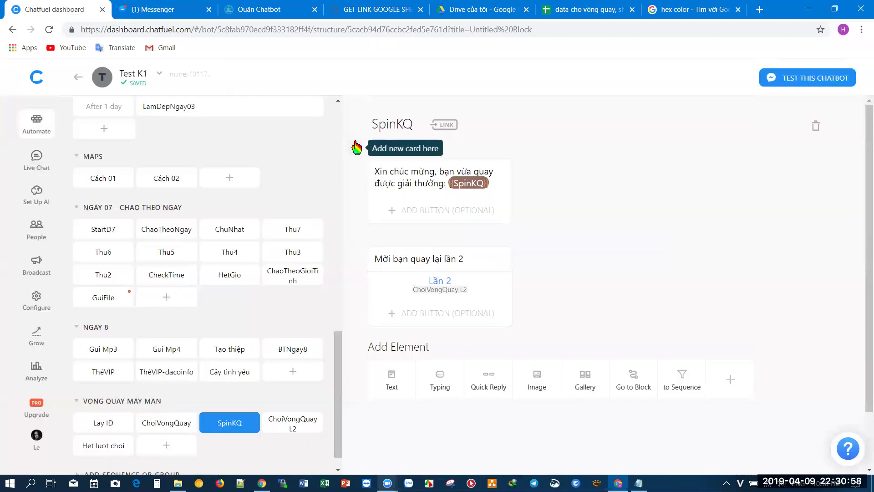
left_click(357, 148)
left_click(628, 156)
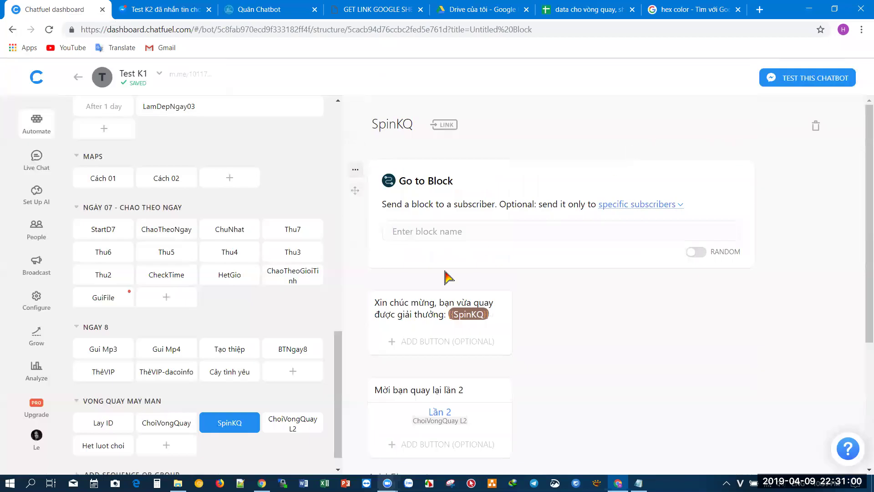
left_click(441, 232)
type("hết")
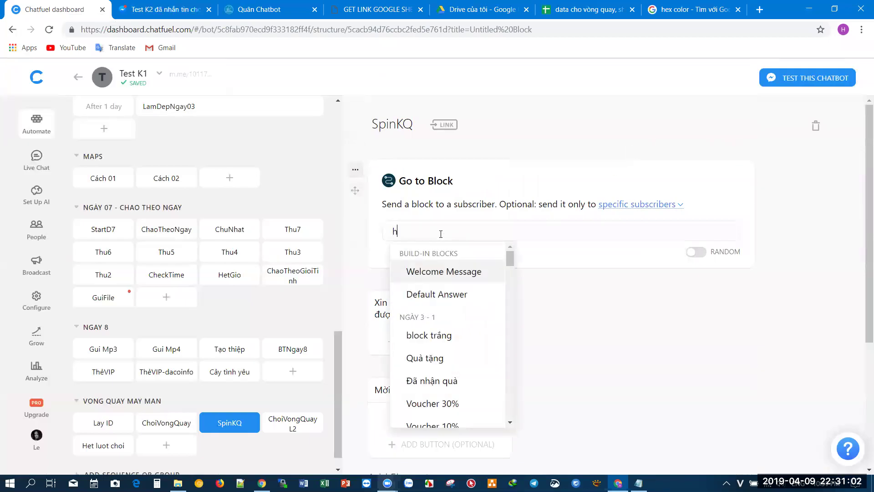
key("BackSpace")
key("BackSpace")
key("BackSpace")
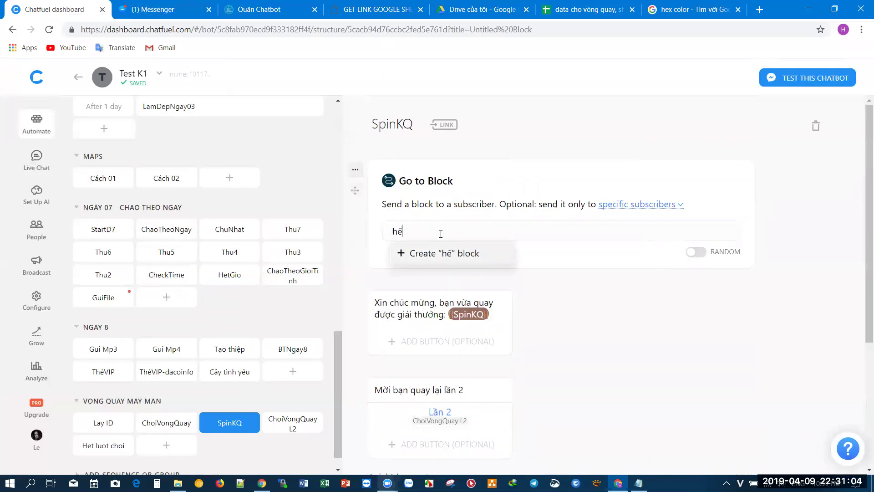
type("Het")
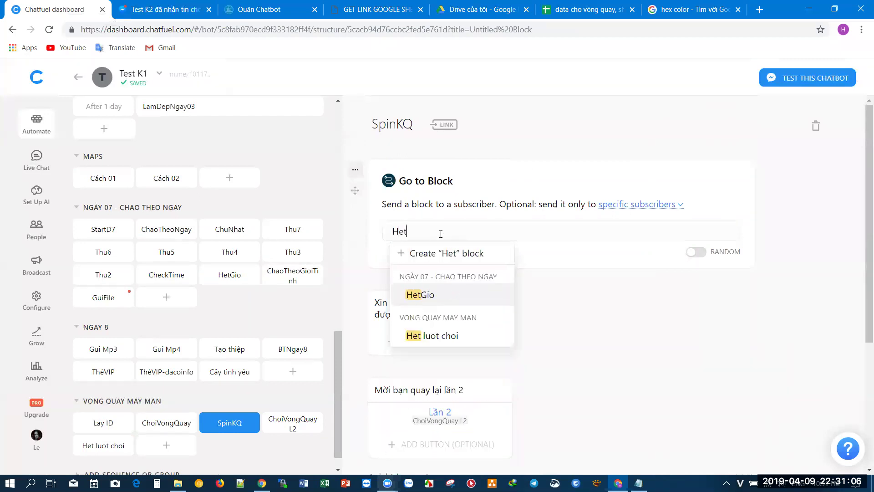
left_click(449, 332)
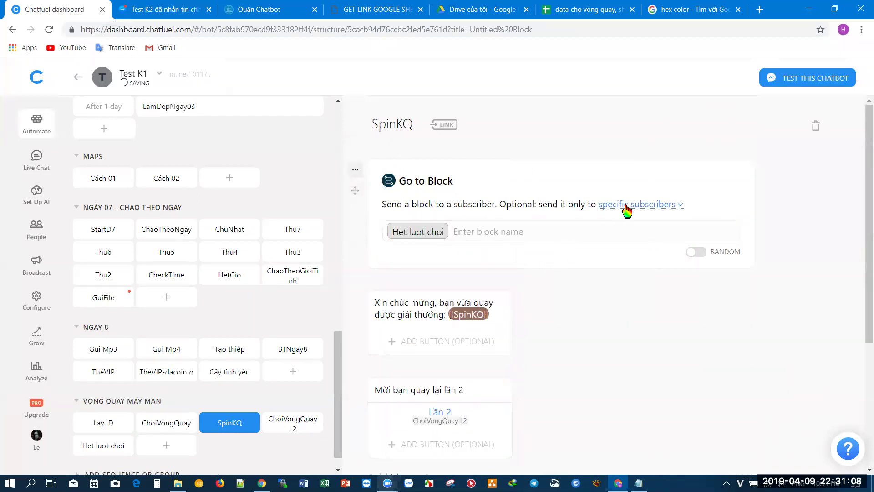
- Limit the jump to subscribers whose choilan2 is ok and move it below the prize message
left_click(626, 209)
left_click(473, 248)
type("ch")
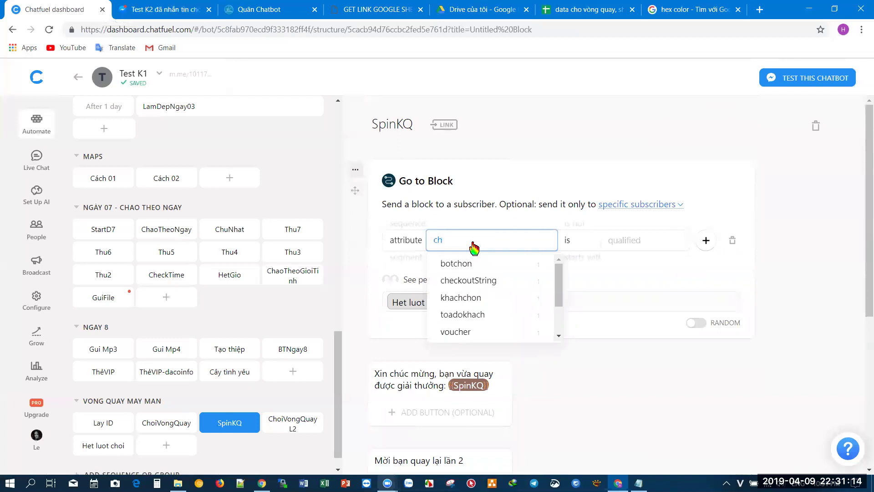
type("o")
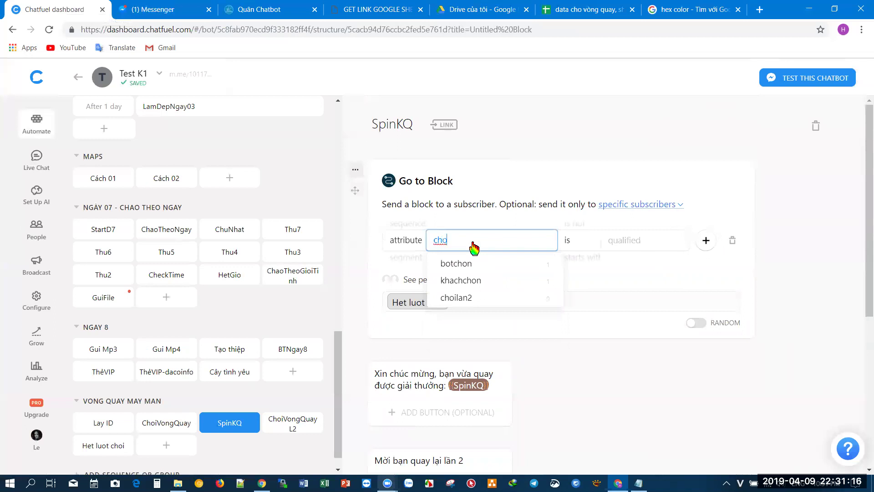
left_click(480, 300)
left_click(591, 246)
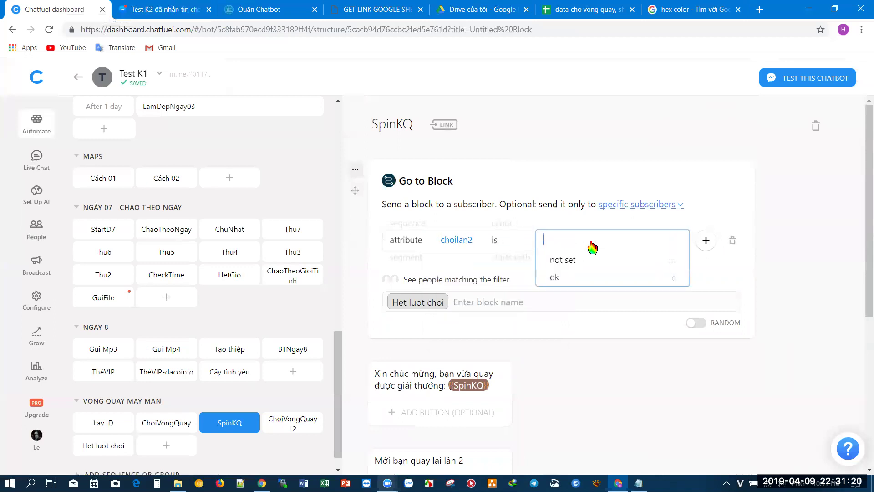
type("y")
key("BackSpace")
type("ok")
left_click(552, 166)
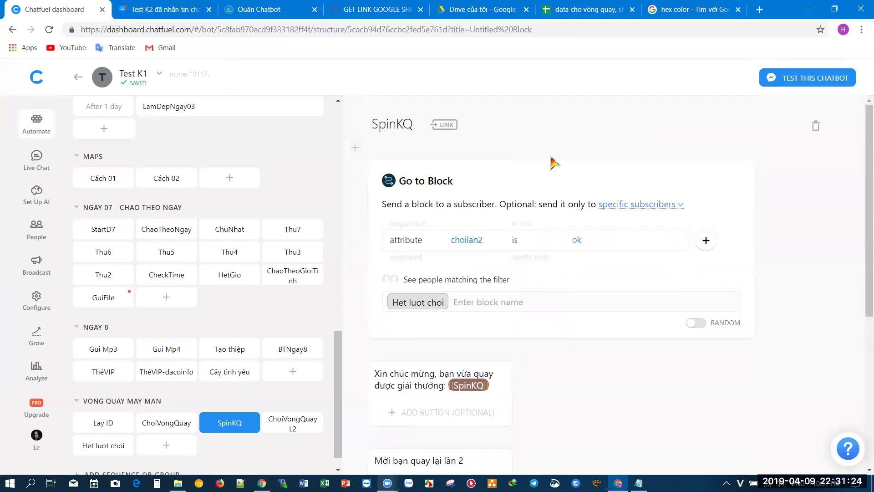
scroll(553, 166, "down", 1)
left_click_drag(355, 132, 369, 346)
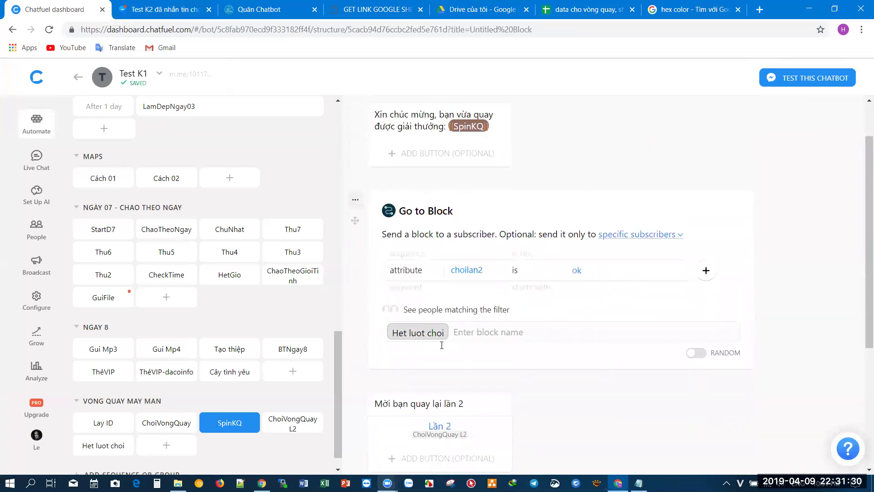
scroll(499, 342, "down", 1)
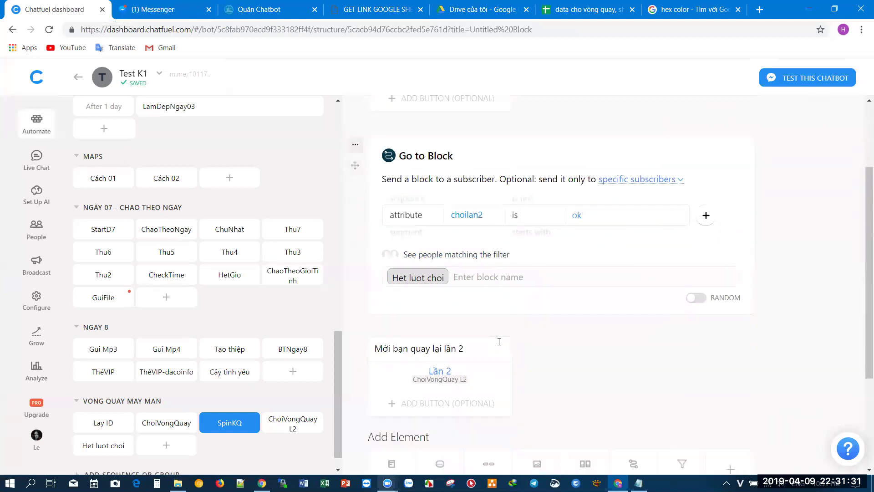
- Append 'Mai bạn quay lại nhé!' to the Het luot choi out-of-turns message
left_click(102, 451)
left_click(481, 174)
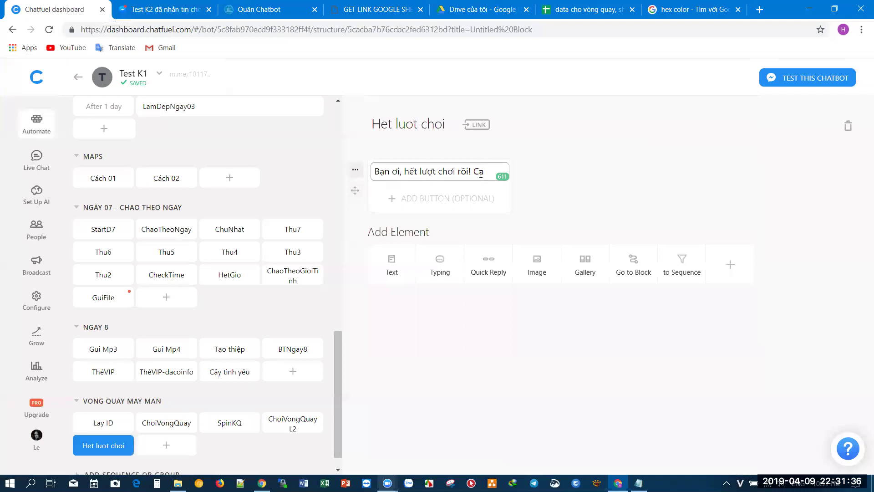
type("Mai banj q")
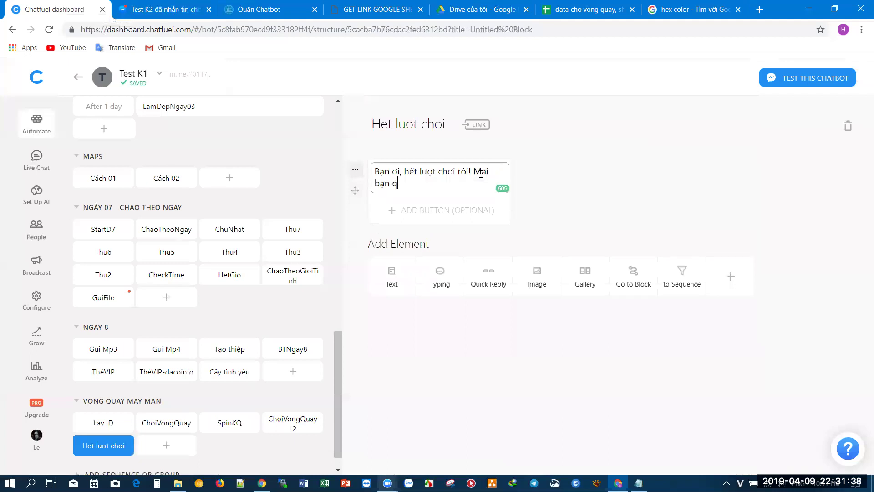
type("uay la")
type("i nhé!")
left_click(579, 170)
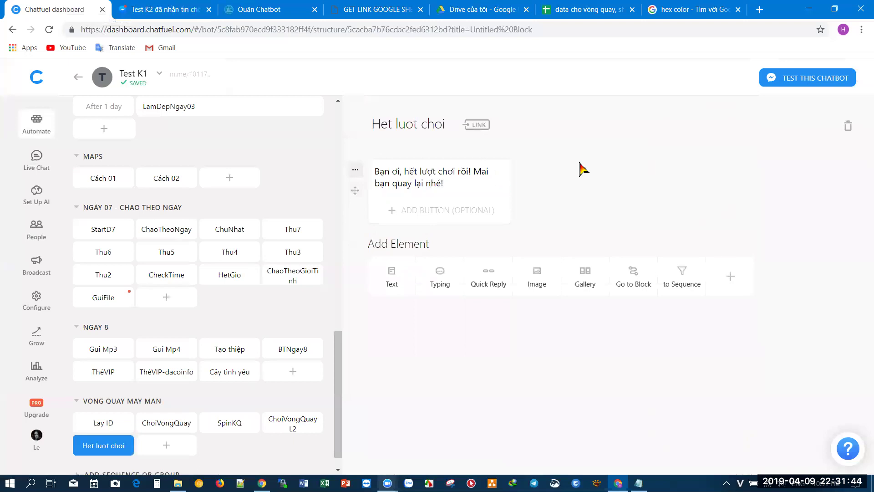
- Add a Setup User Attribute card setting hetluotchoi to ok
left_click(730, 276)
left_click(462, 175)
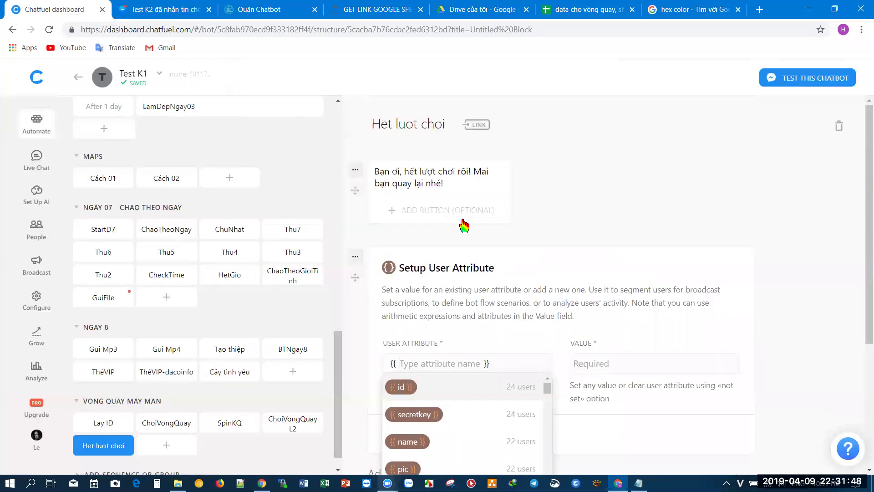
type("het")
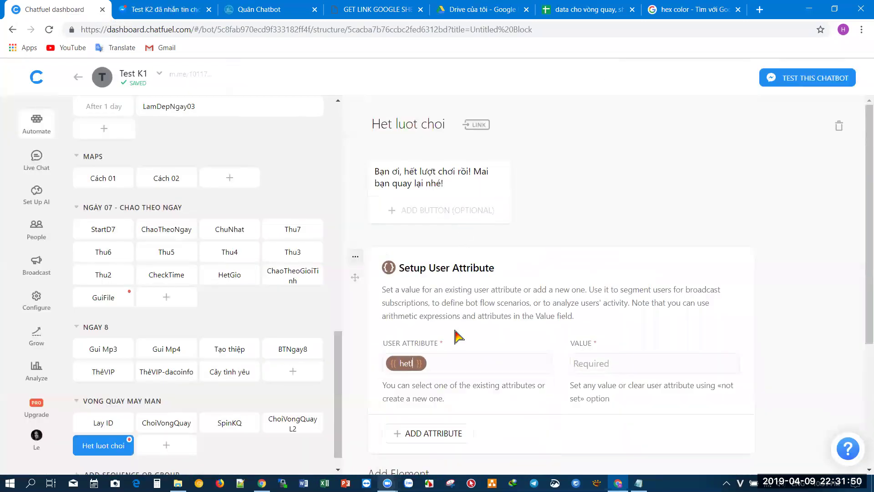
type("luotchoi")
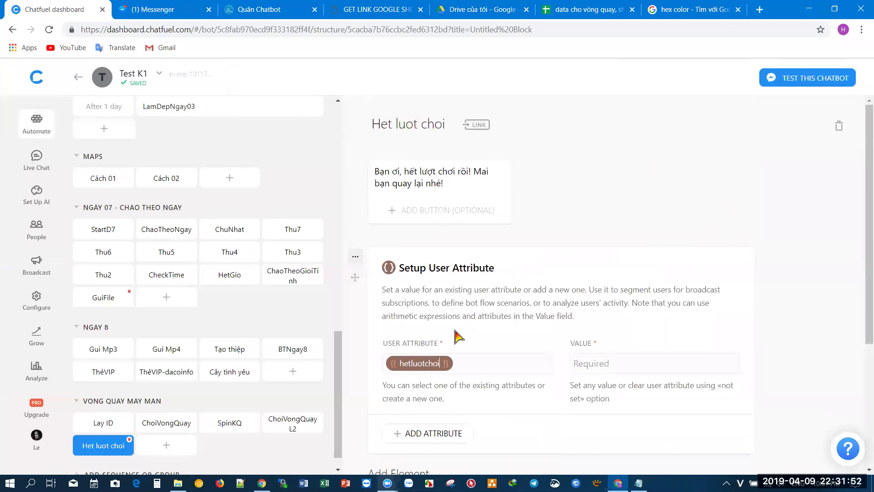
left_click(612, 363)
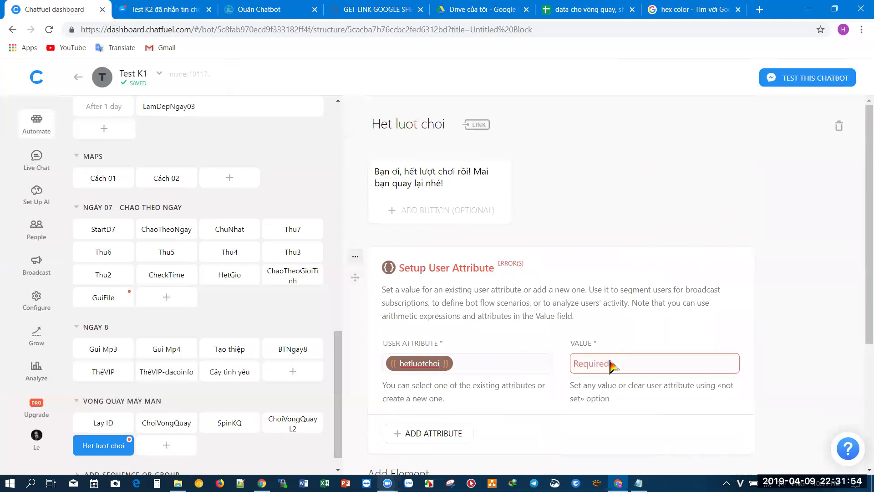
type("d")
left_click(610, 324)
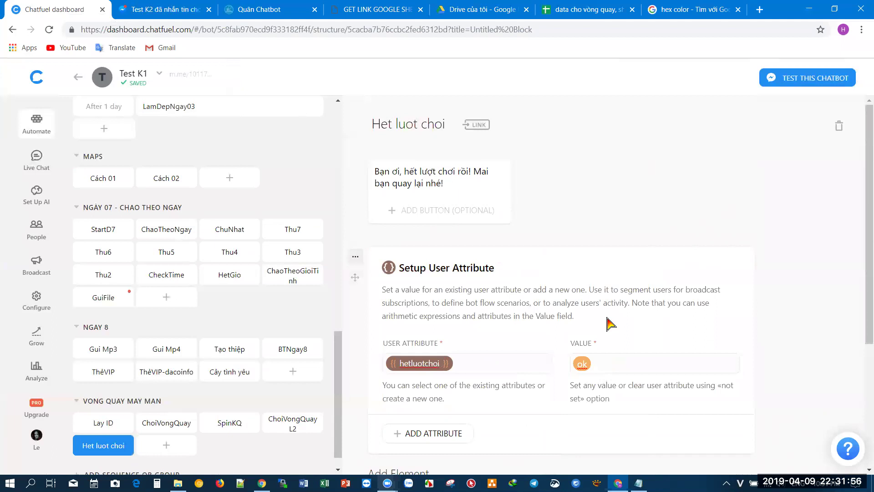
left_click(219, 428)
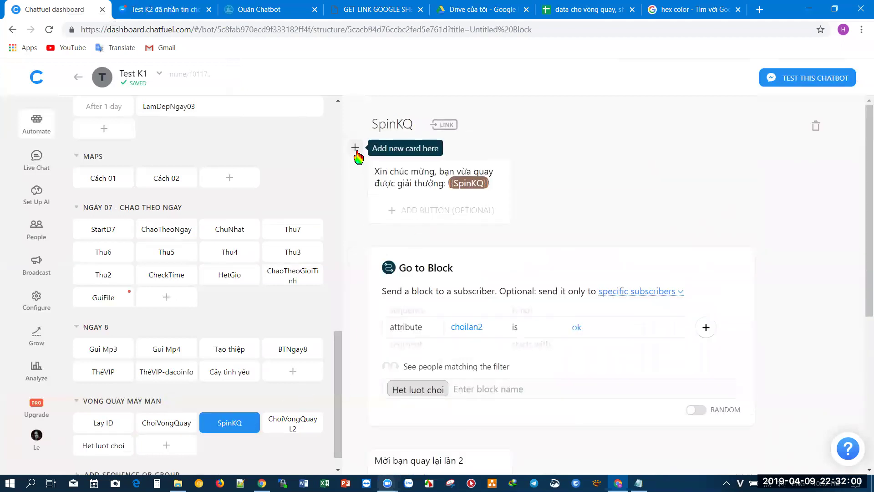
- Add a top Go to Block card jumping to Het luot choi when hetluotchoi is ok
left_click(355, 148)
left_click(622, 147)
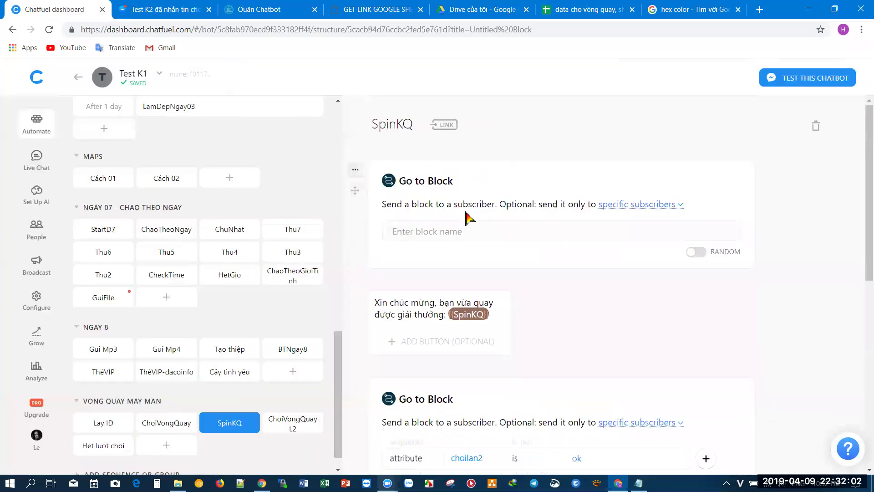
left_click(472, 232)
type("Het")
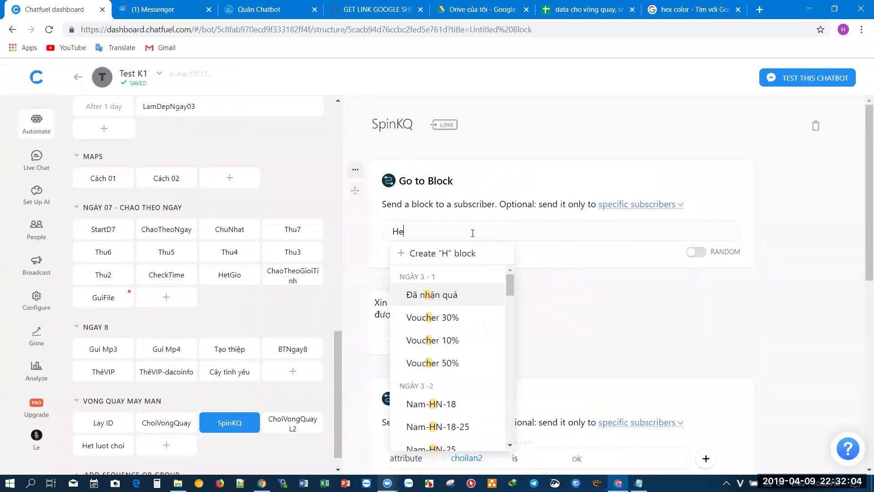
left_click(469, 337)
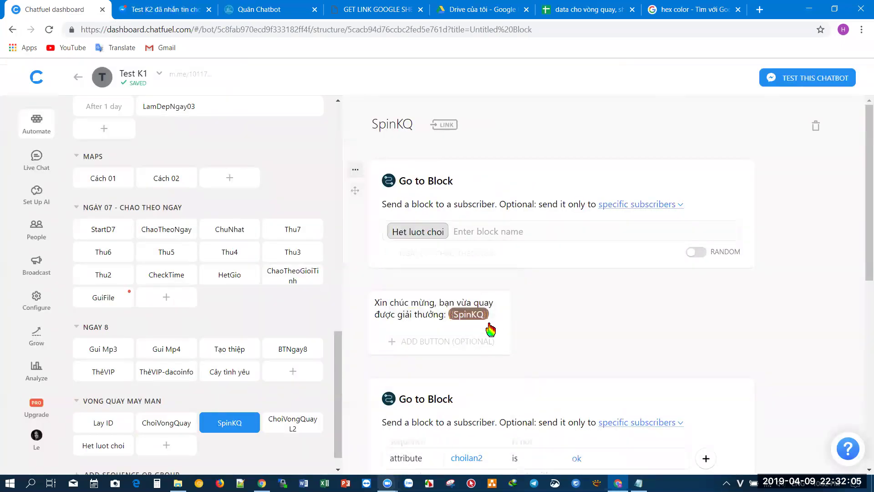
left_click(625, 206)
left_click(482, 248)
type("hetluot")
left_click(592, 239)
left_click(596, 277)
left_click(555, 164)
- Open the bot's ChoiVongQuay m.me link in Messenger for another test
scroll(512, 298, "down", 6)
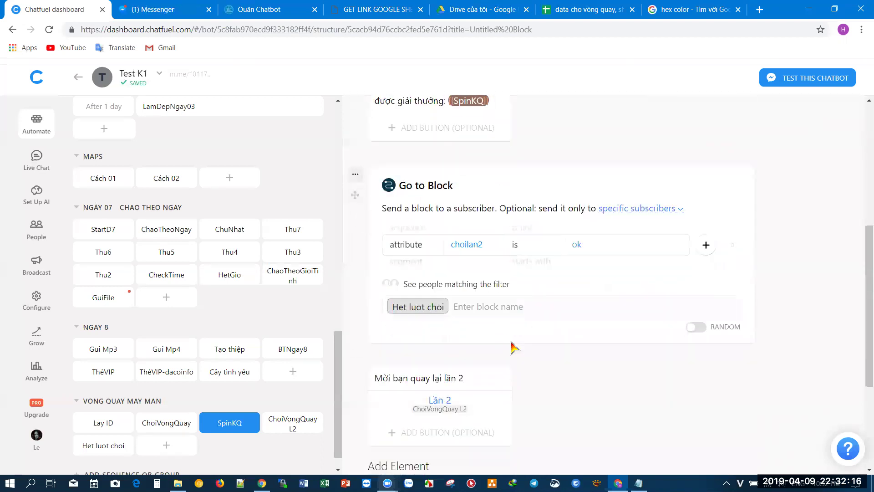
scroll(467, 371, "up", 3)
scroll(465, 371, "down", 7)
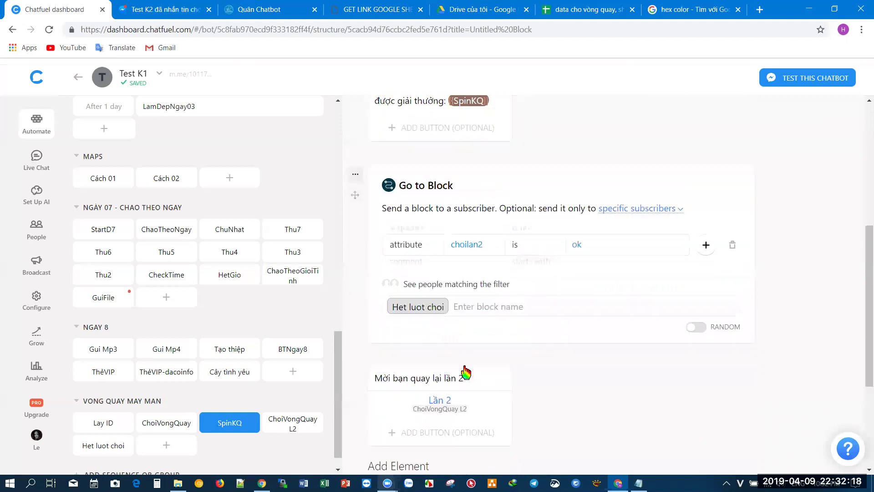
left_click(157, 424)
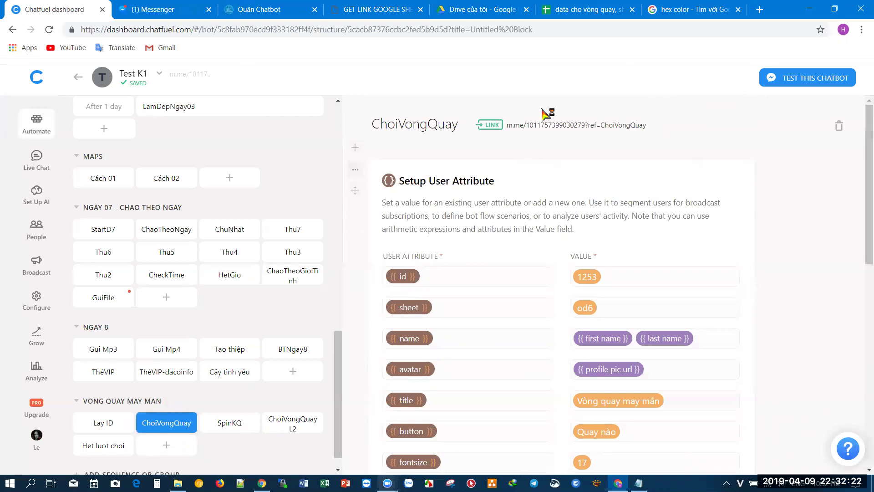
left_click(581, 130)
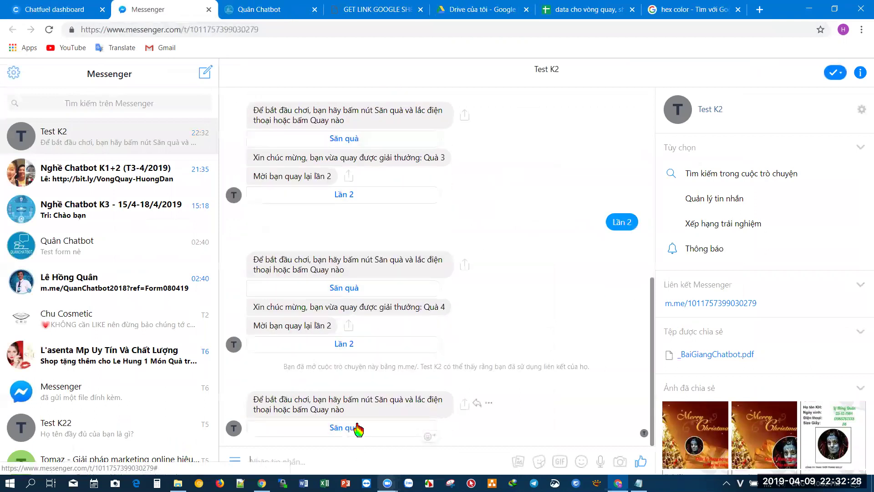
- Spin the wheel for a prize, send Lần 2, then spin again from the new Săn quà invitation
left_click(354, 428)
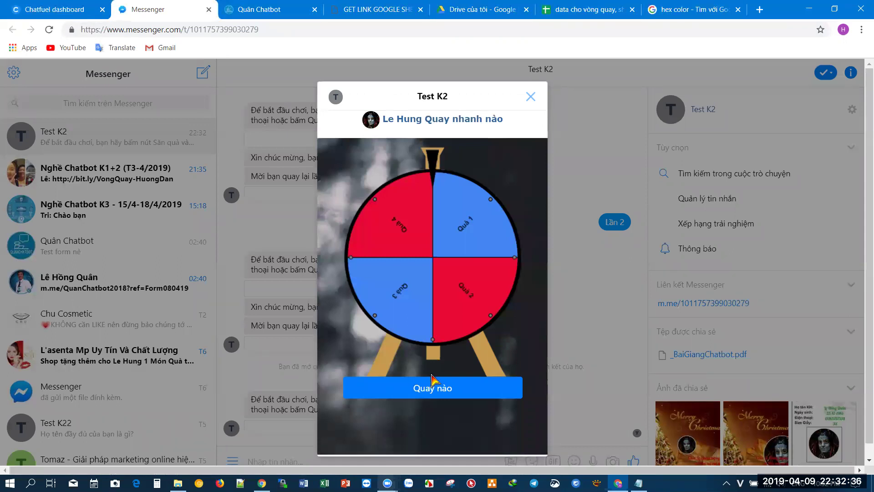
left_click(433, 382)
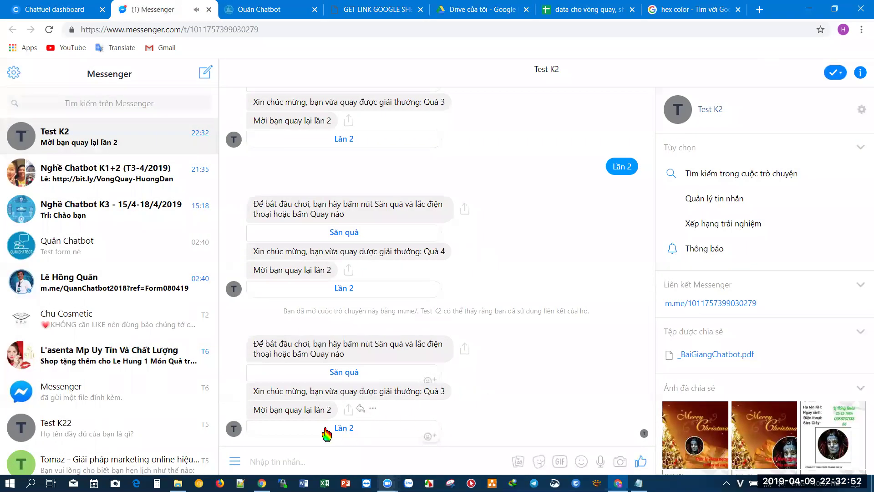
left_click(350, 438)
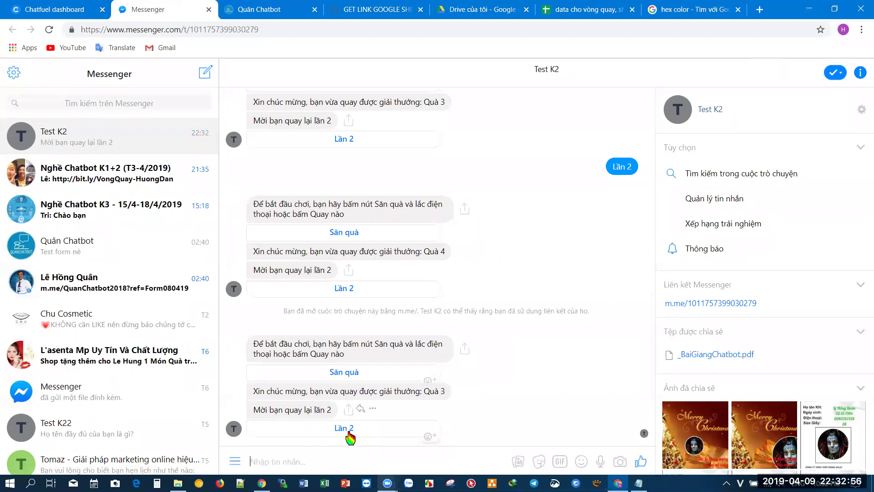
left_click(350, 433)
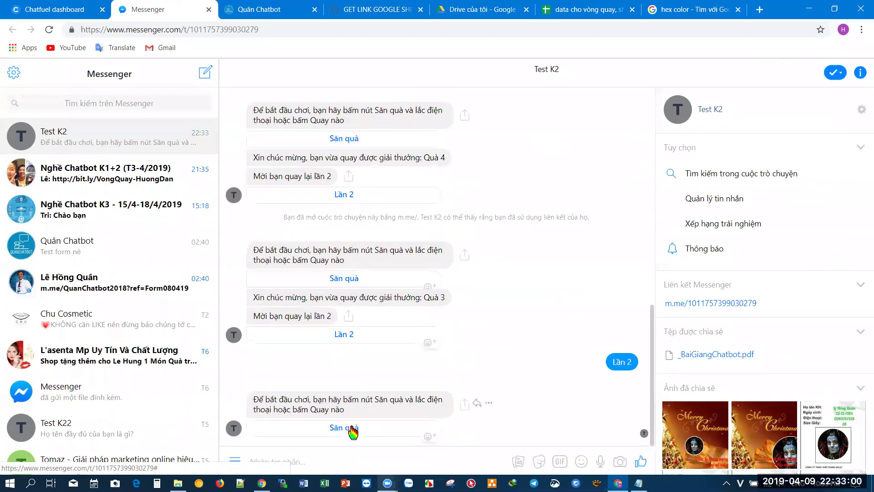
left_click(346, 425)
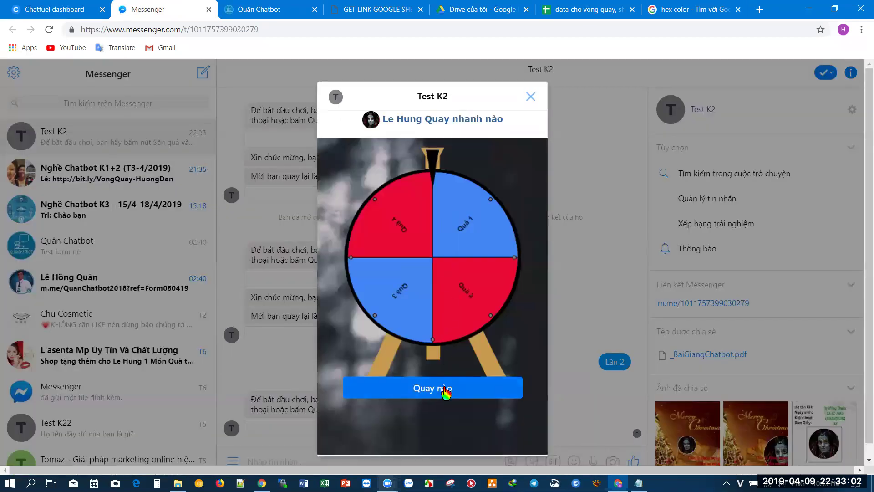
left_click(444, 388)
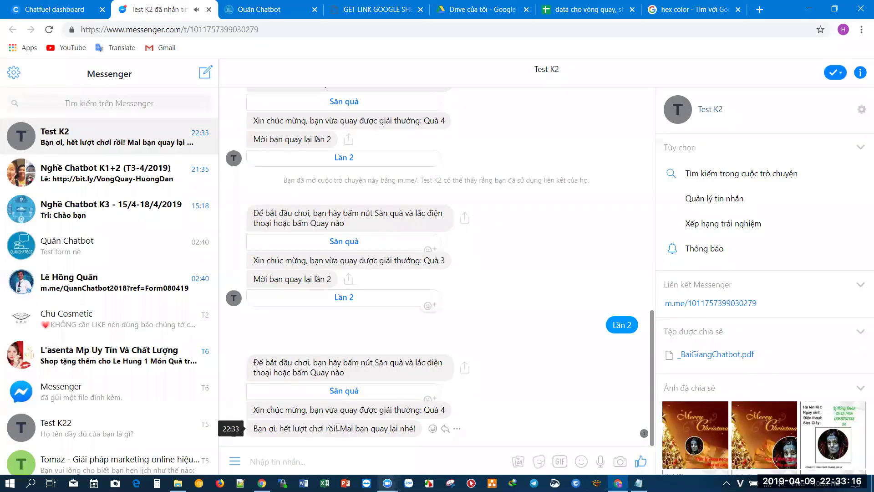
- Check the out-of-turns reply, then try another spin from the wheel game
left_click_drag(340, 428, 394, 428)
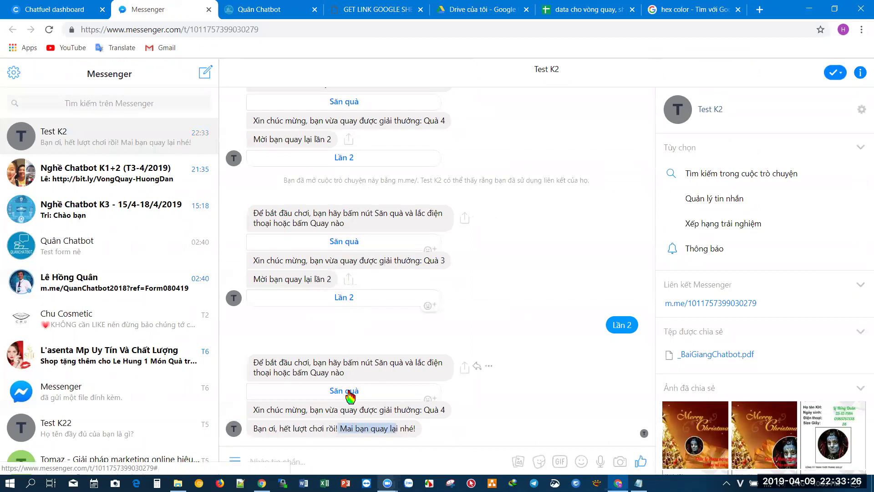
left_click(329, 430)
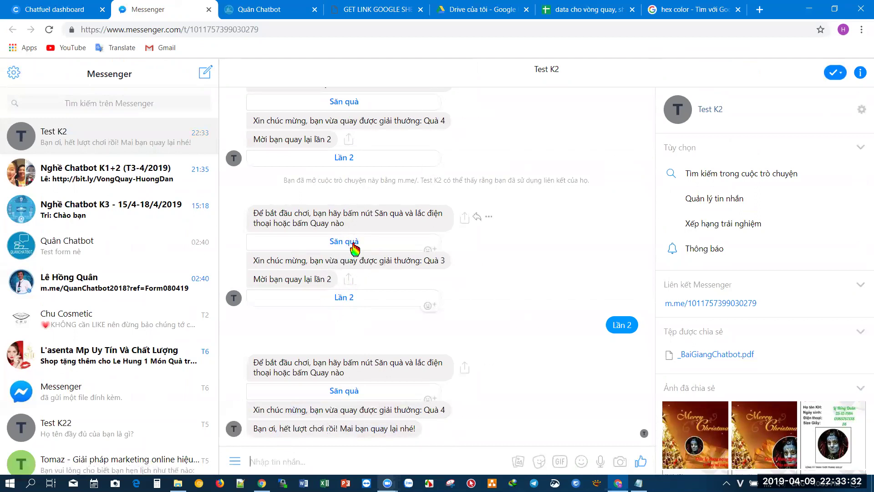
left_click(351, 243)
left_click(434, 397)
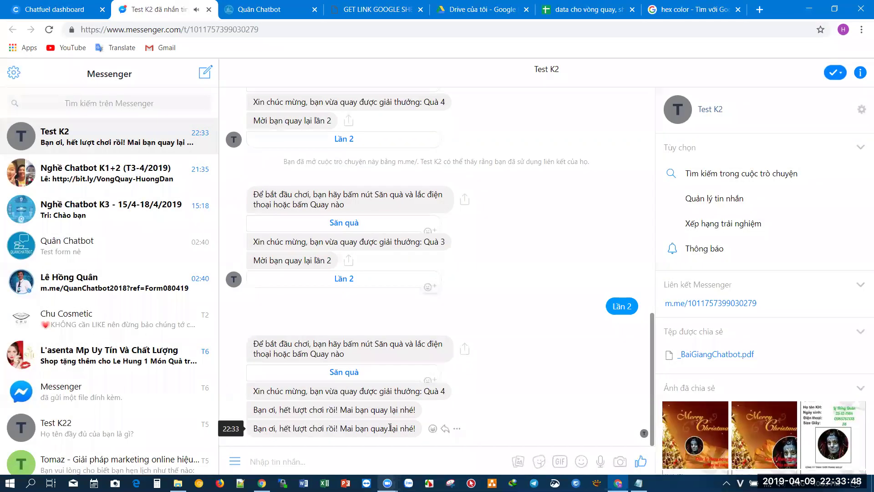
- Send Lần 2, spin once more, and confirm the bot answers with the out-of-turns reply
left_click_drag(404, 428, 291, 429)
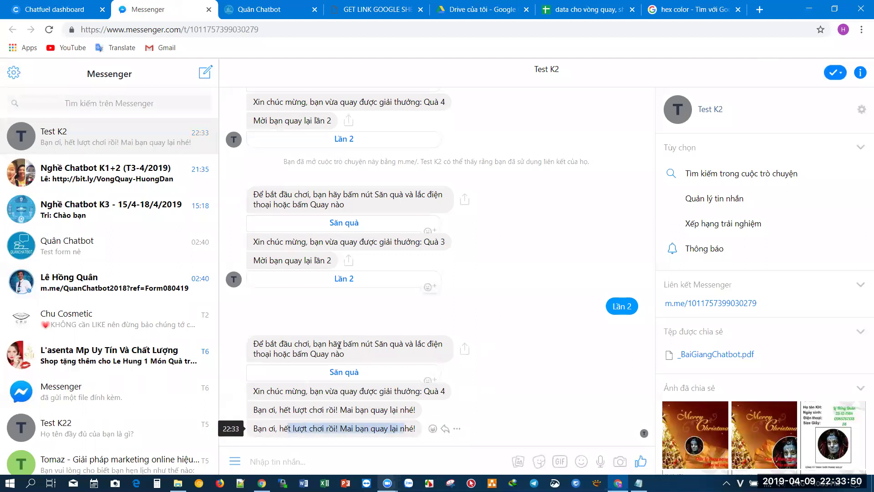
left_click(344, 282)
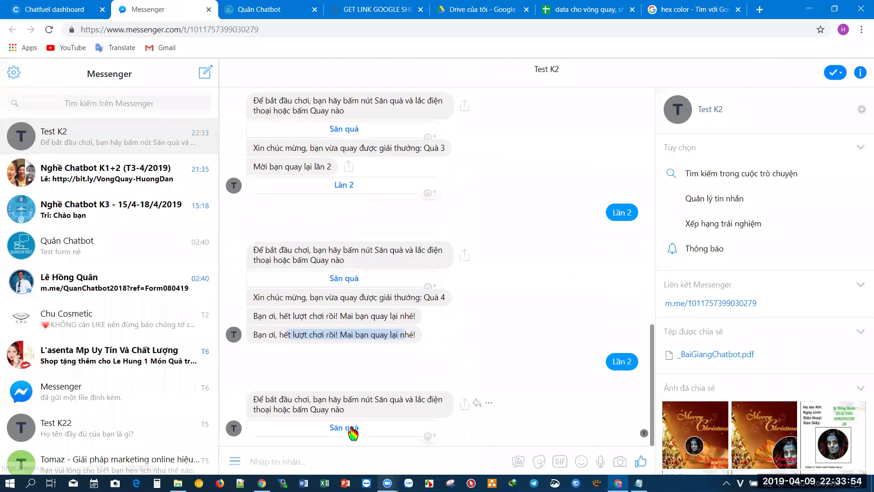
left_click(351, 428)
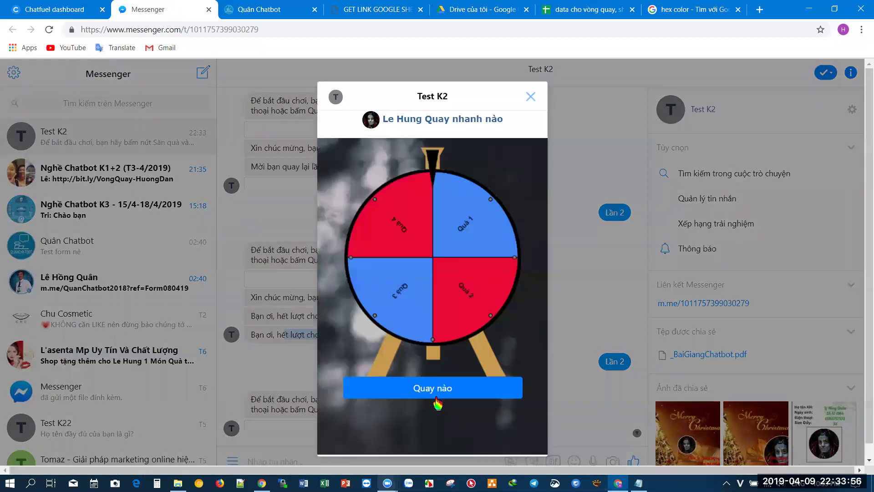
left_click(445, 387)
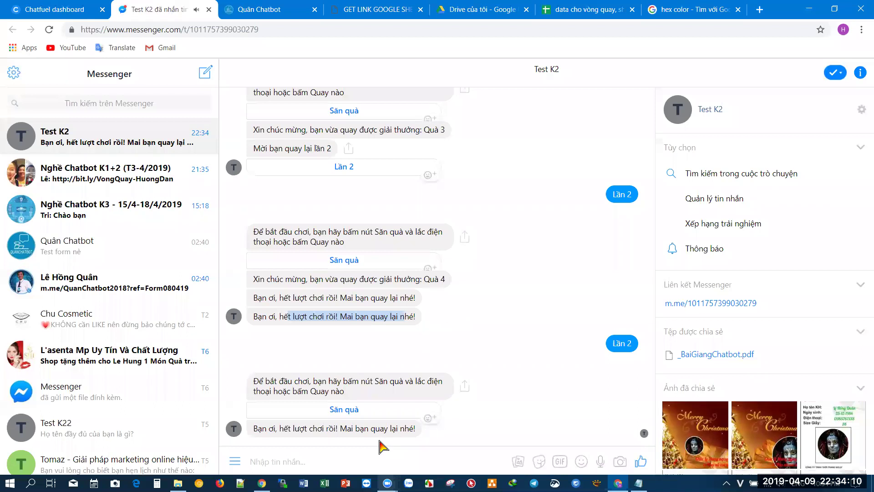
left_click_drag(304, 430, 421, 451)
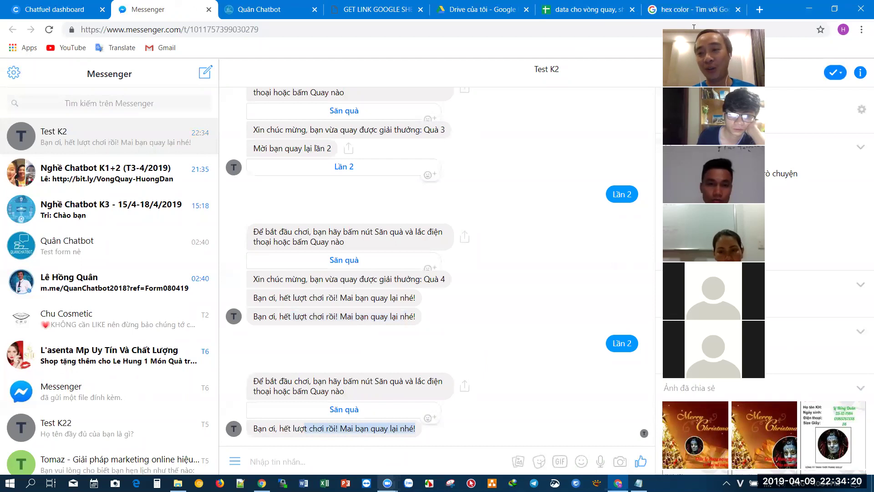
- Return to the Chatfuel editor and open Het luot choi to review its message and hetluotchoi attribute
left_click(50, 9)
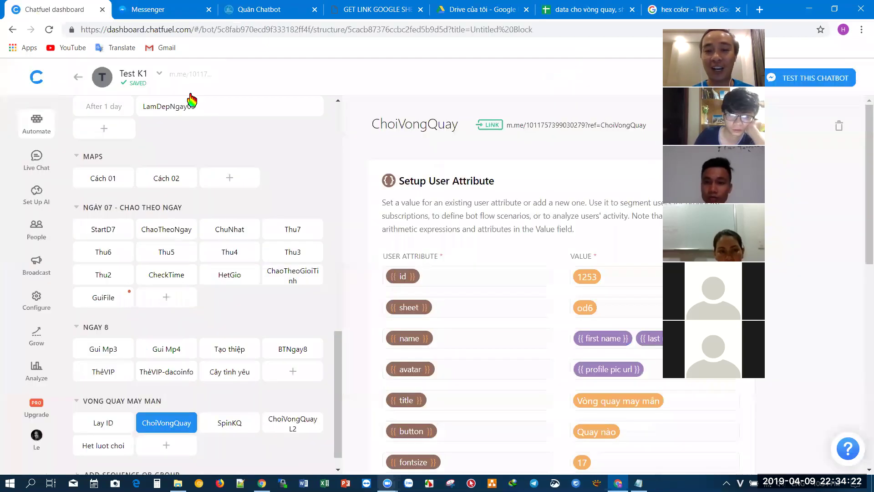
scroll(517, 238, "down", 3)
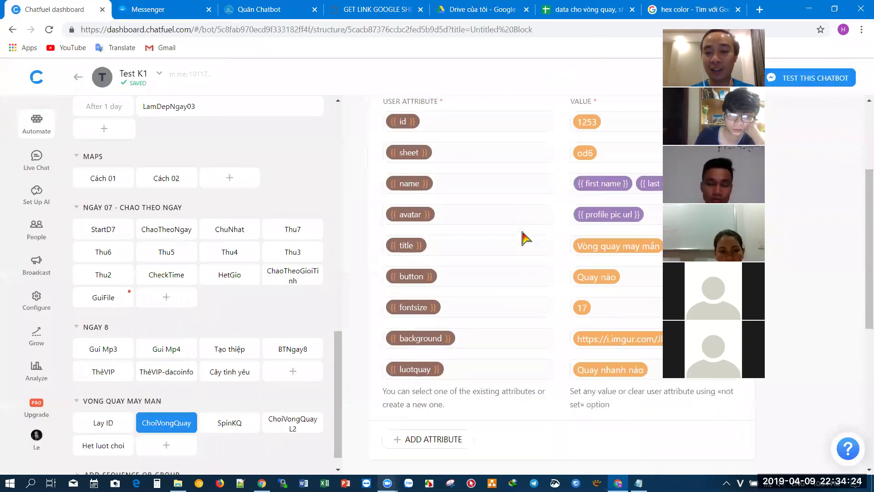
scroll(522, 255, "down", 3)
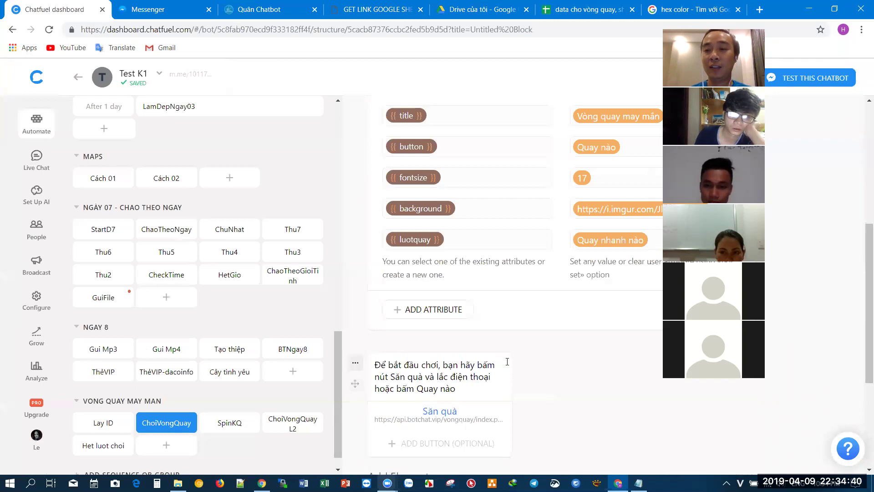
left_click(102, 450)
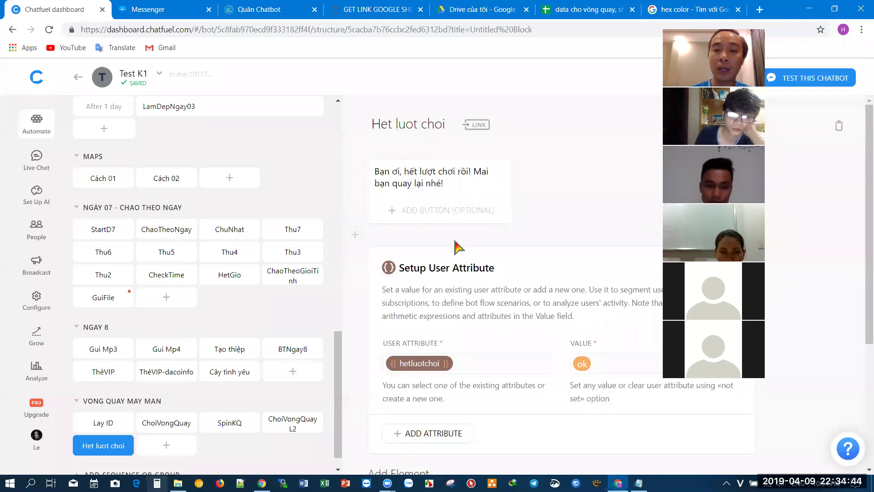
left_click(480, 185)
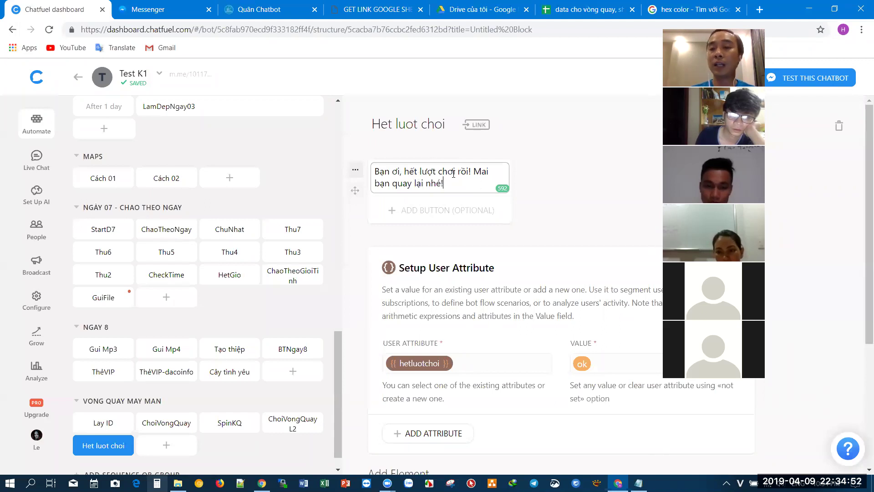
left_click(359, 291)
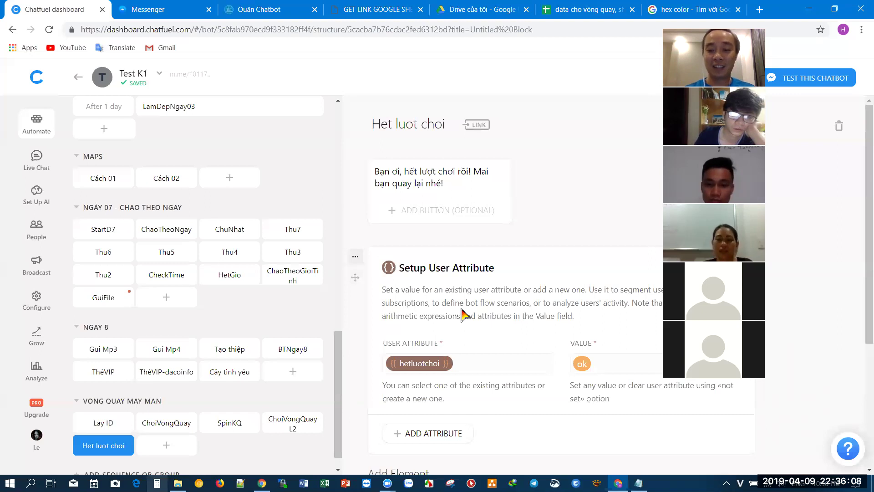
- Review SpinKQ's hetluotchoi and choilan2 jump rules, then bring up the other Chatfuel window
left_click(166, 423)
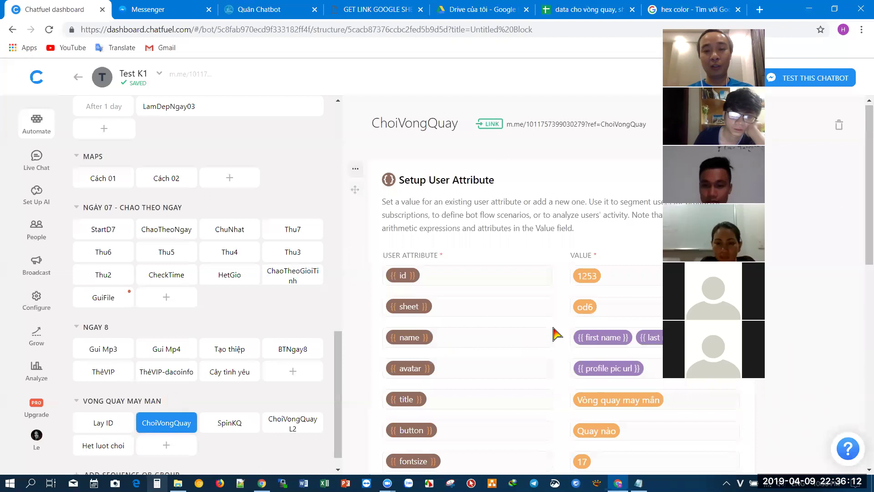
scroll(555, 334, "down", 4)
scroll(555, 332, "down", 3)
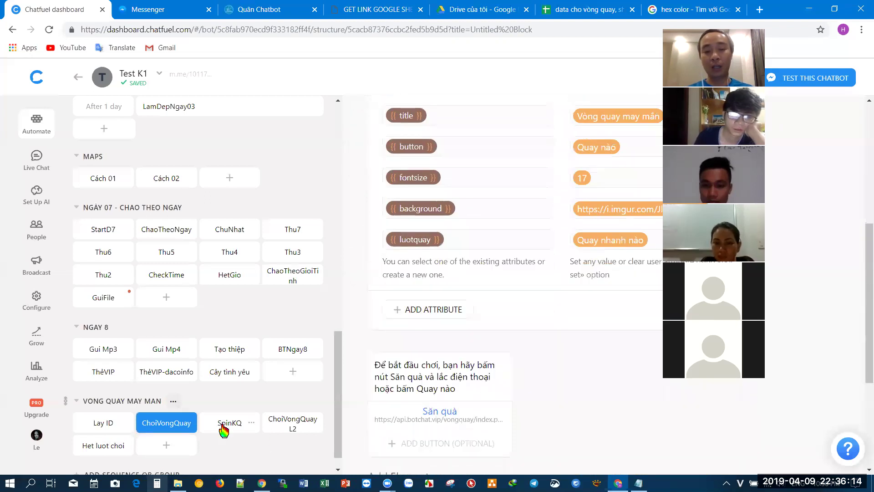
left_click(224, 423)
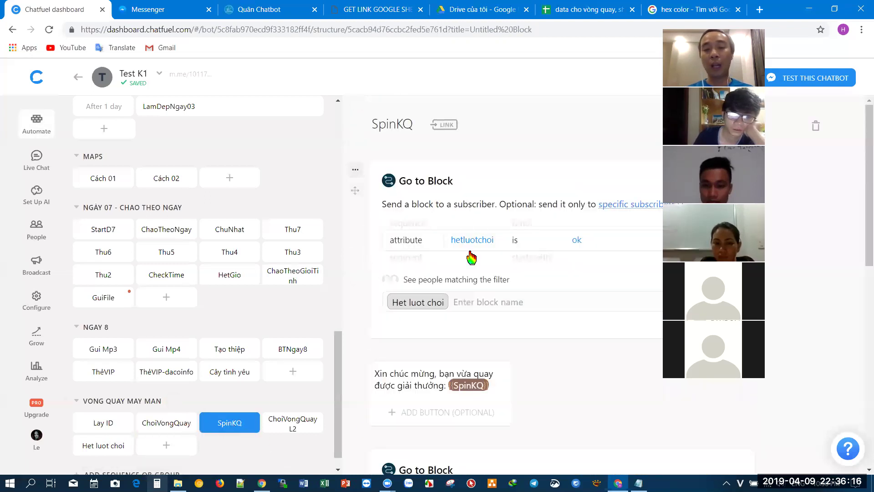
scroll(476, 271, "down", 5)
scroll(476, 271, "down", 2)
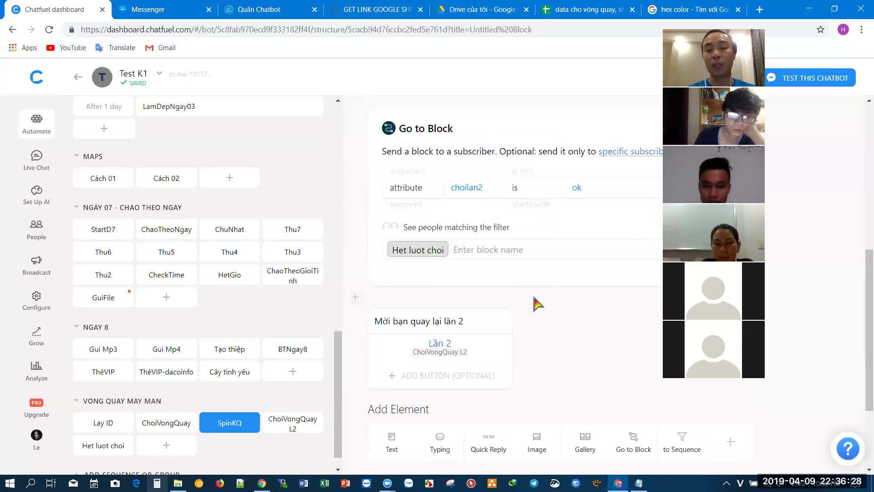
scroll(537, 302, "up", 3)
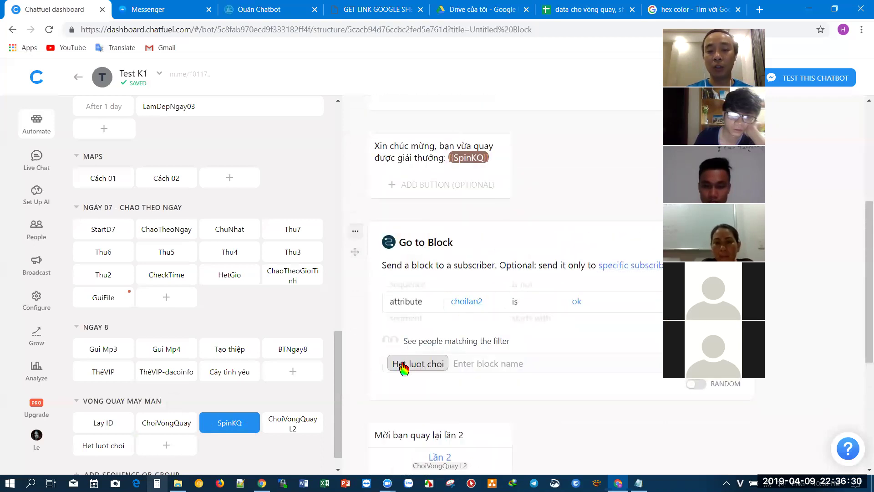
scroll(442, 257, "up", 5)
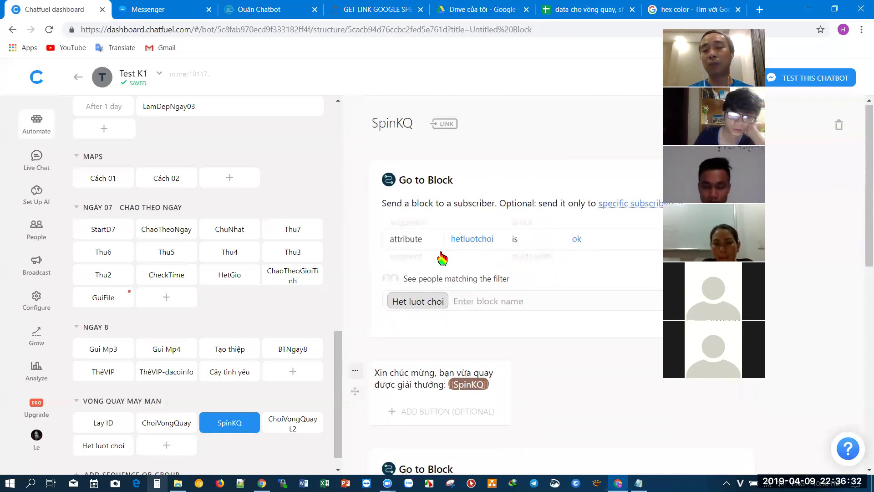
scroll(454, 200, "down", 7)
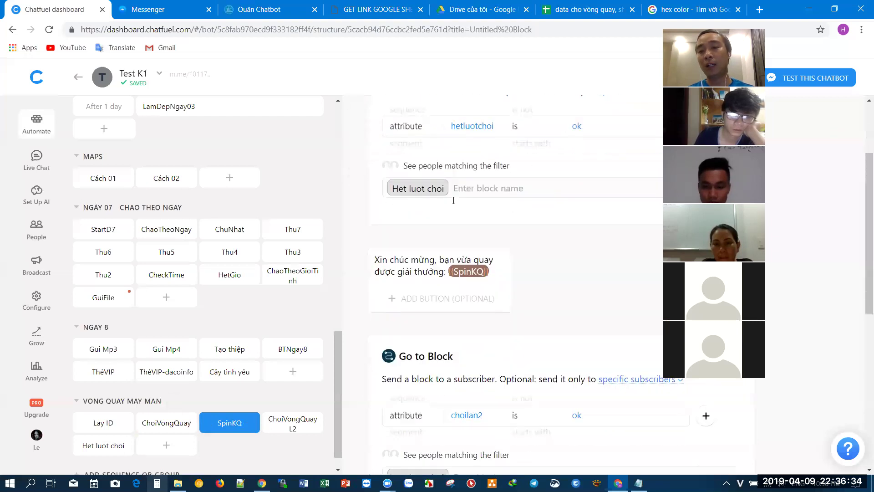
scroll(455, 230, "up", 5)
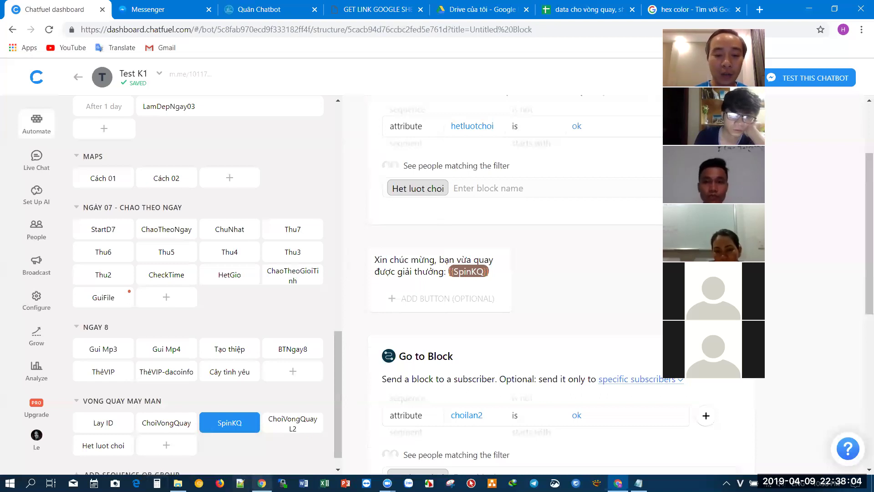
left_click(244, 480)
left_click(59, 10)
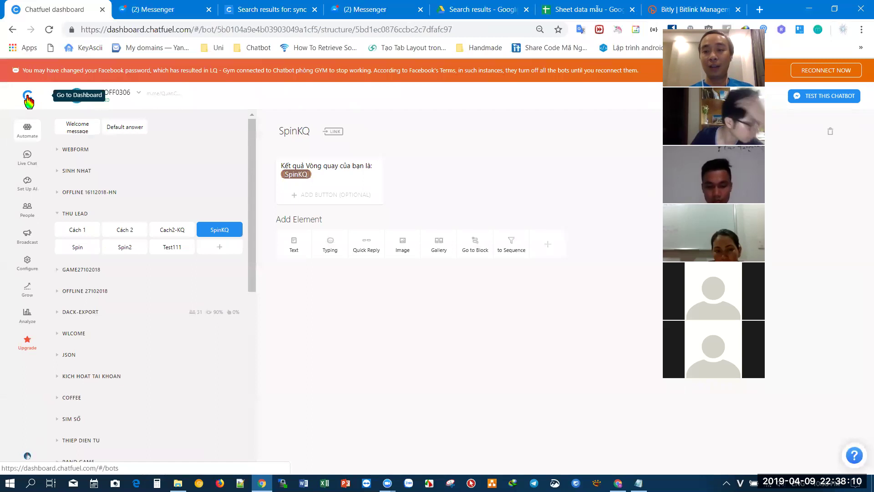
- Go back to the Chatfuel dashboard listing all bots via the logo
left_click(28, 101)
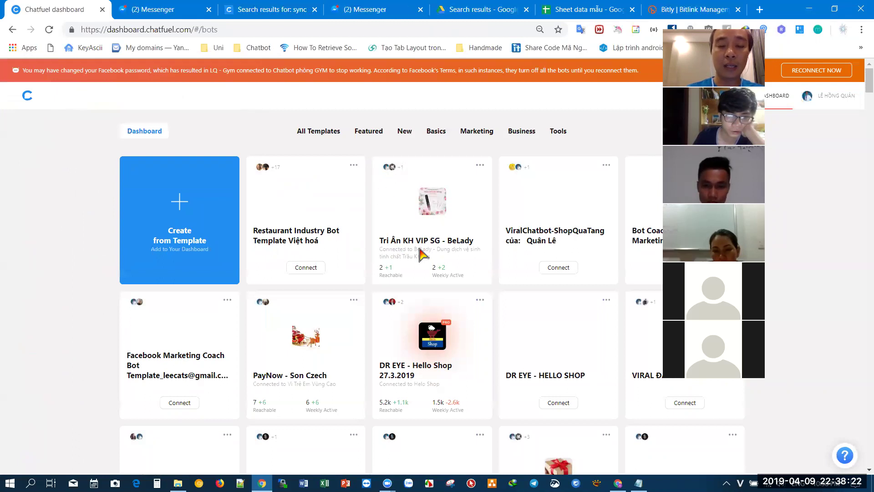
left_click(430, 222)
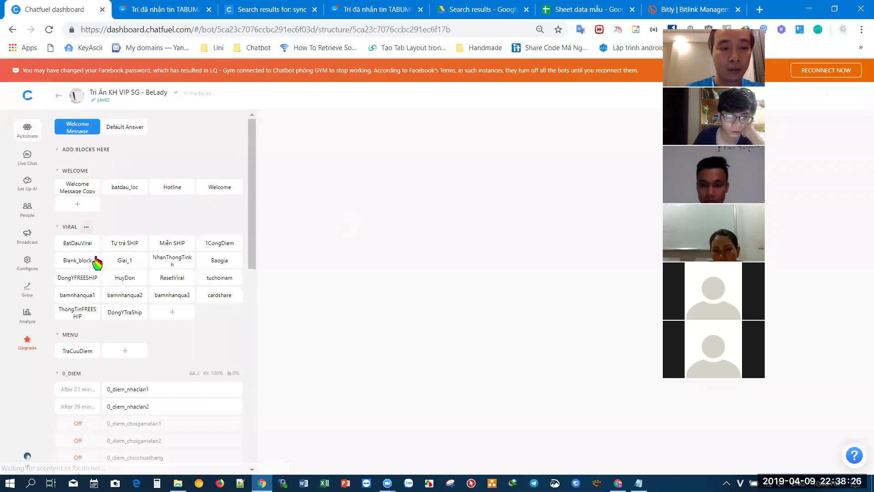
left_click(74, 246)
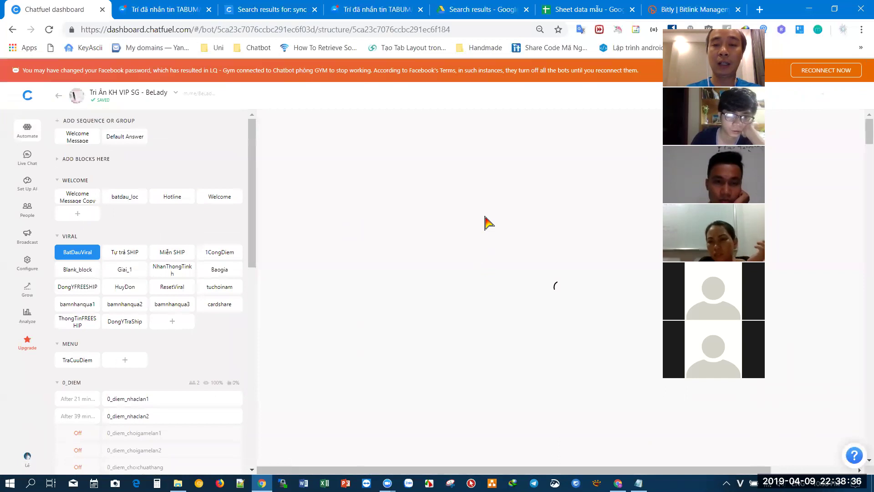
scroll(485, 222, "down", 5)
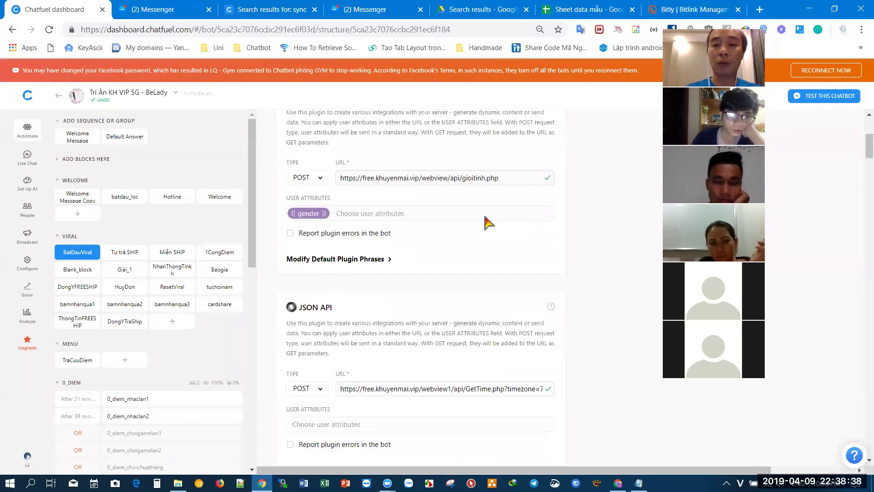
scroll(487, 218, "down", 5)
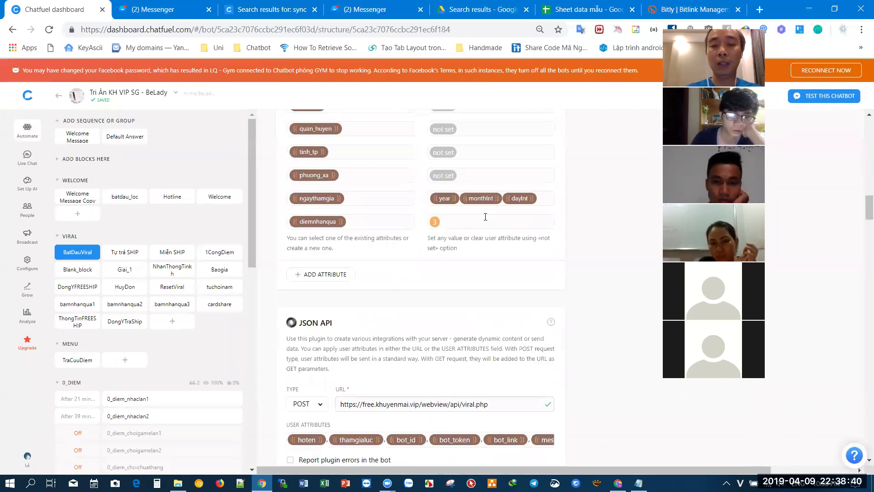
scroll(486, 220, "down", 10)
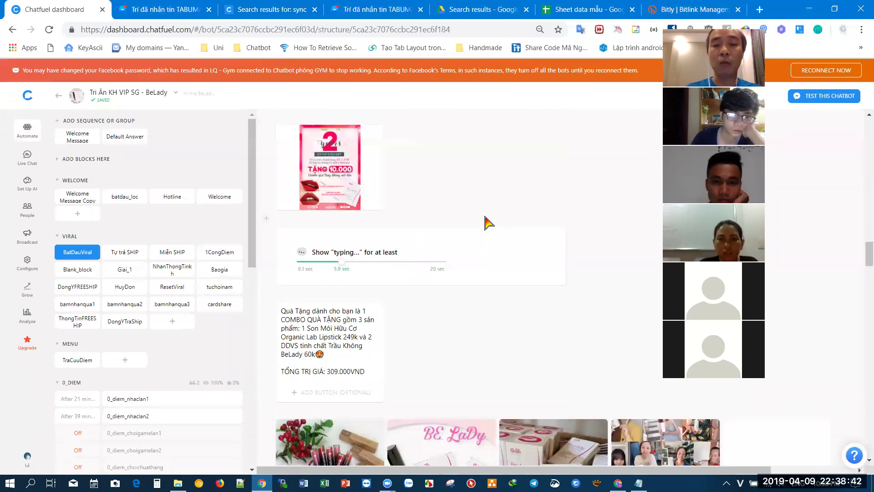
scroll(486, 222, "down", 3)
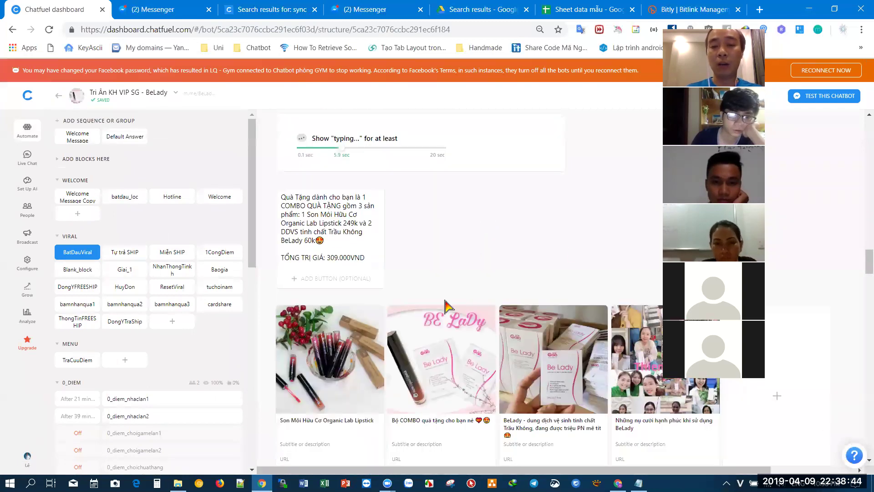
scroll(386, 324, "down", 5)
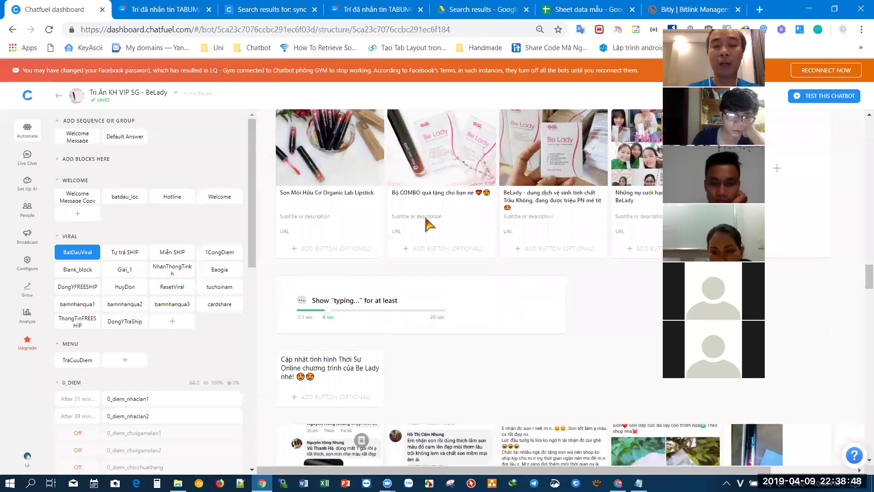
scroll(428, 223, "down", 3)
scroll(428, 223, "down", 3)
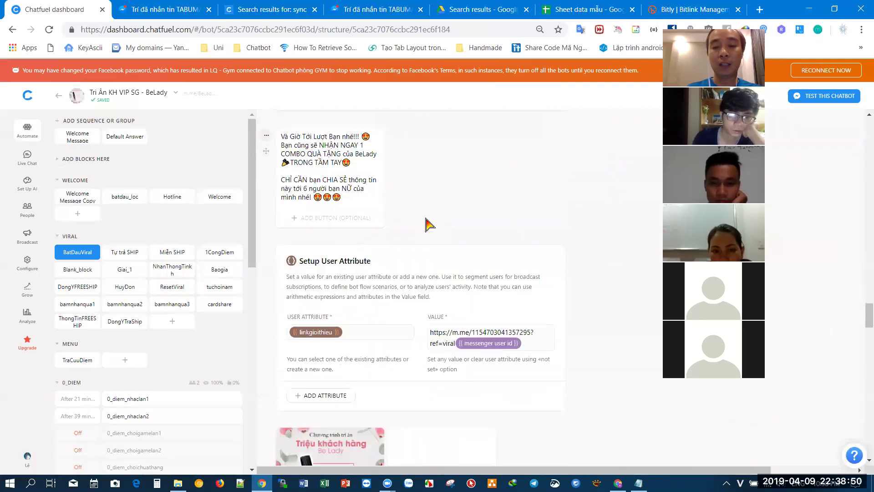
scroll(428, 225, "down", 6)
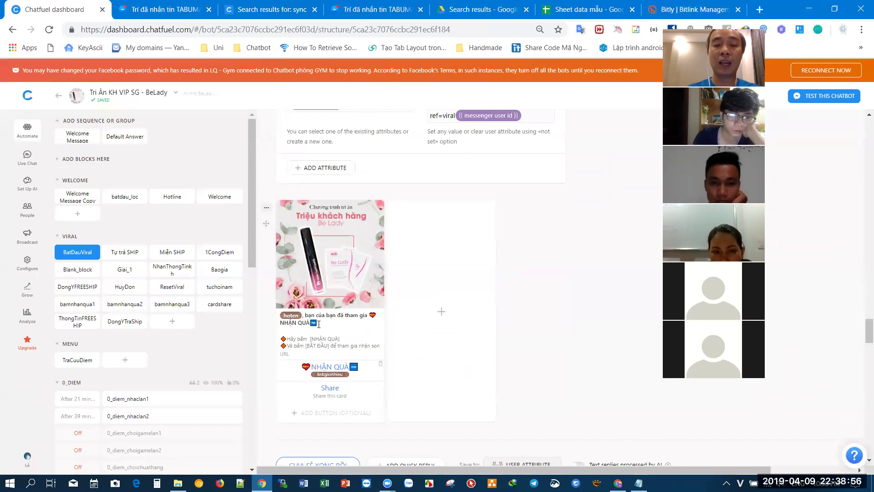
scroll(425, 273, "down", 3)
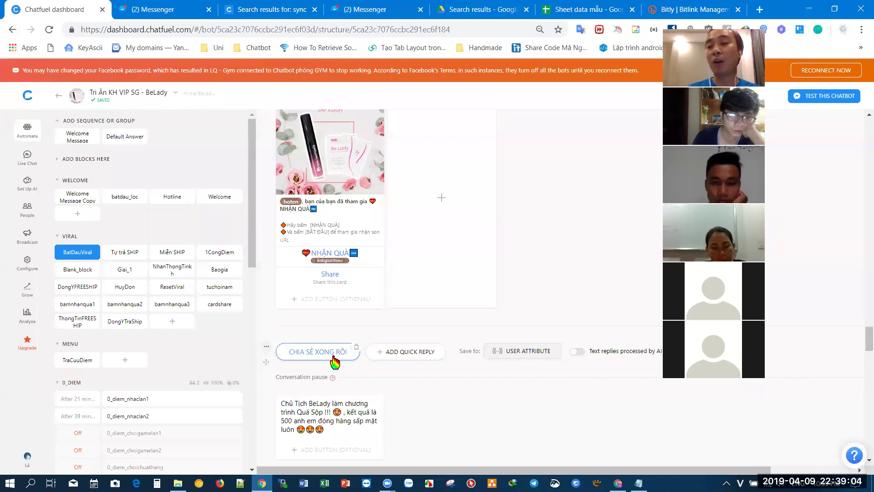
scroll(335, 362, "down", 3)
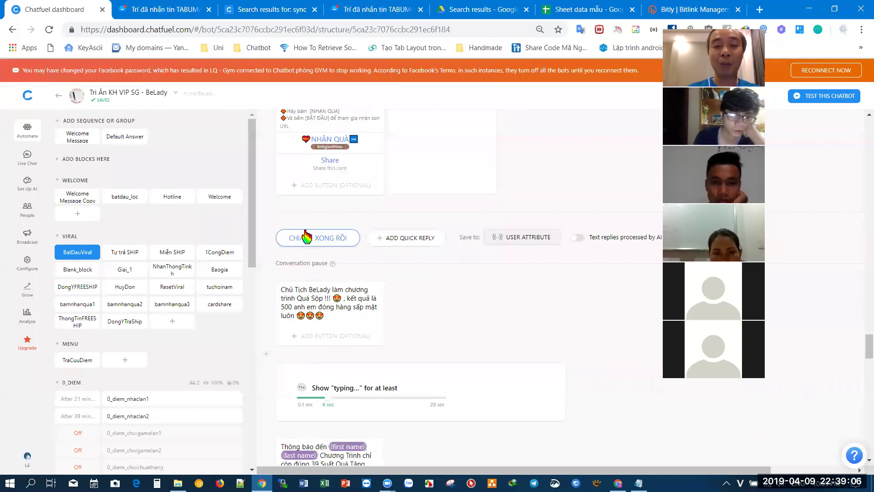
left_click(309, 290)
scroll(331, 296, "down", 3)
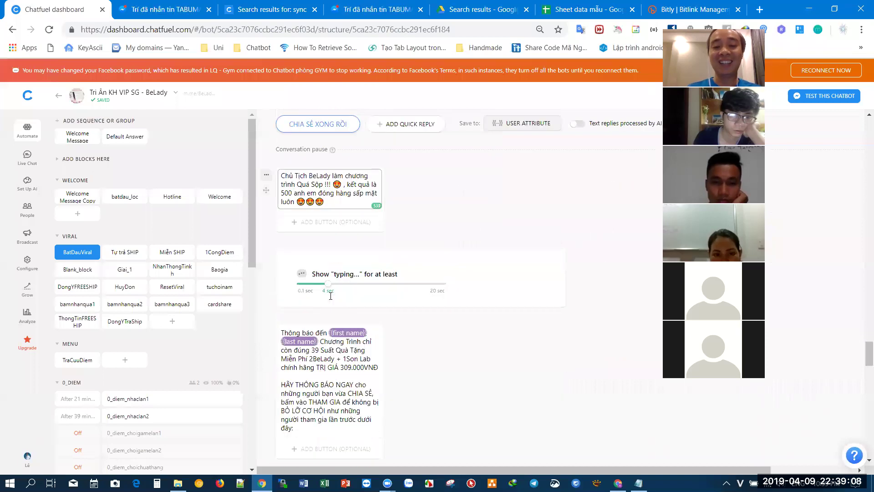
scroll(330, 296, "down", 3)
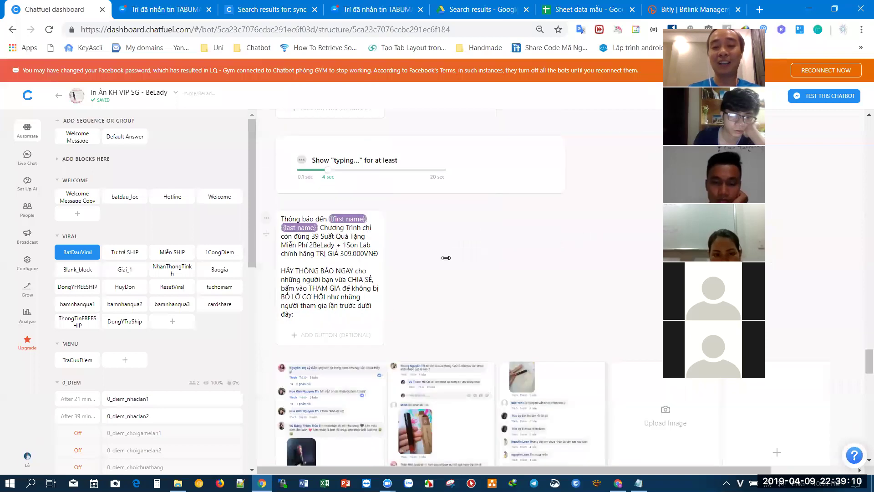
scroll(473, 280, "down", 3)
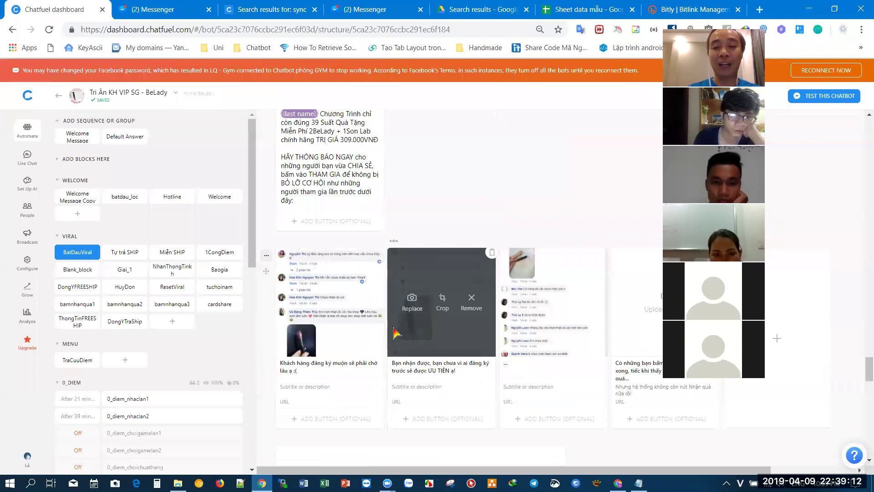
scroll(396, 332, "down", 4)
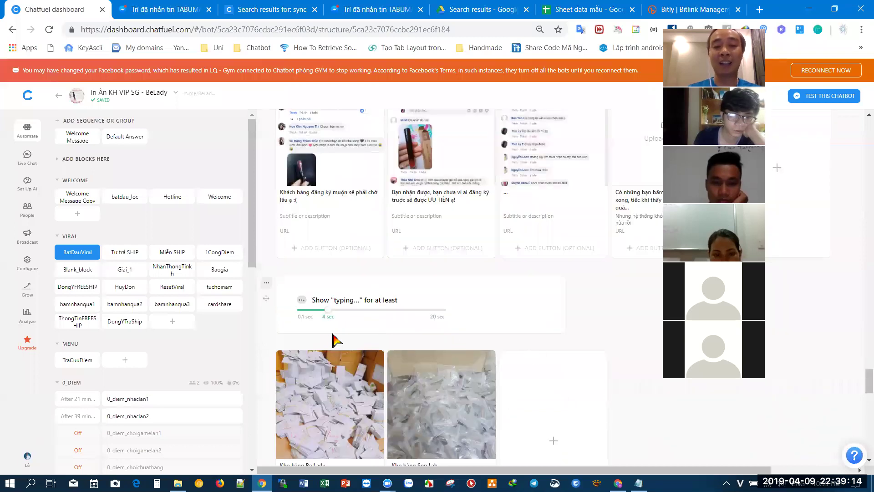
scroll(332, 340, "down", 5)
scroll(350, 331, "down", 5)
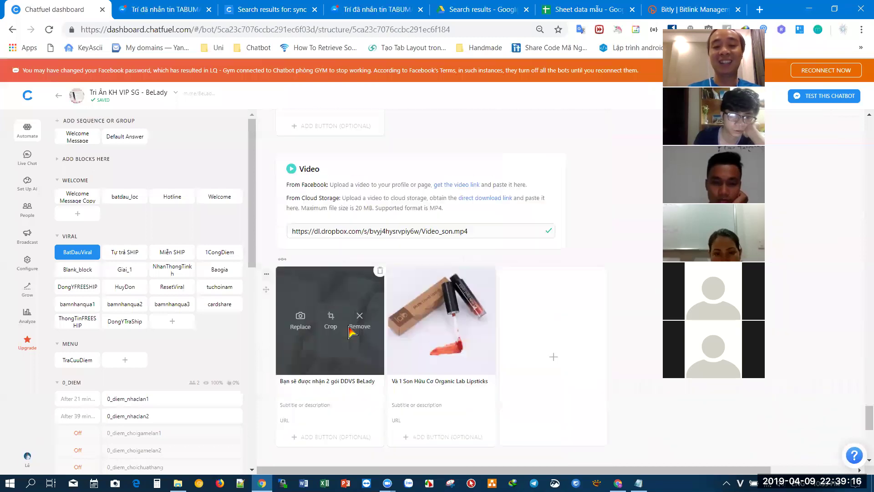
scroll(371, 315, "down", 3)
scroll(346, 320, "down", 4)
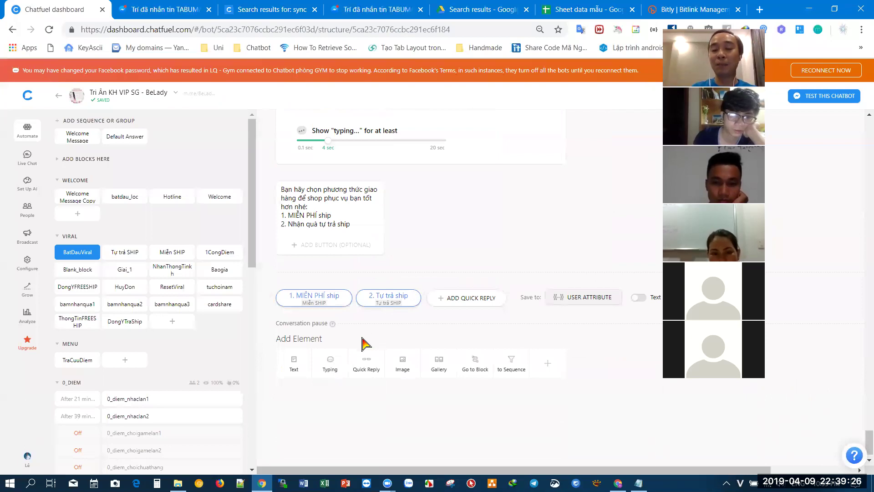
scroll(364, 344, "up", 5)
scroll(364, 343, "up", 5)
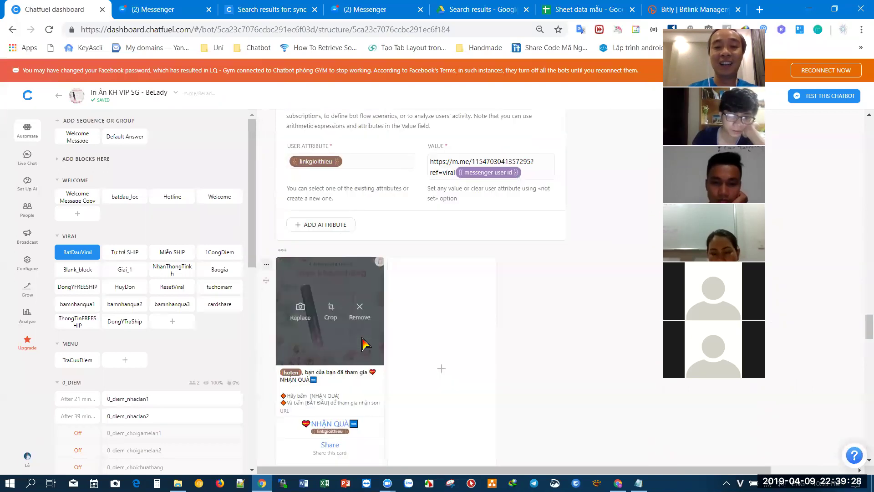
scroll(365, 343, "up", 5)
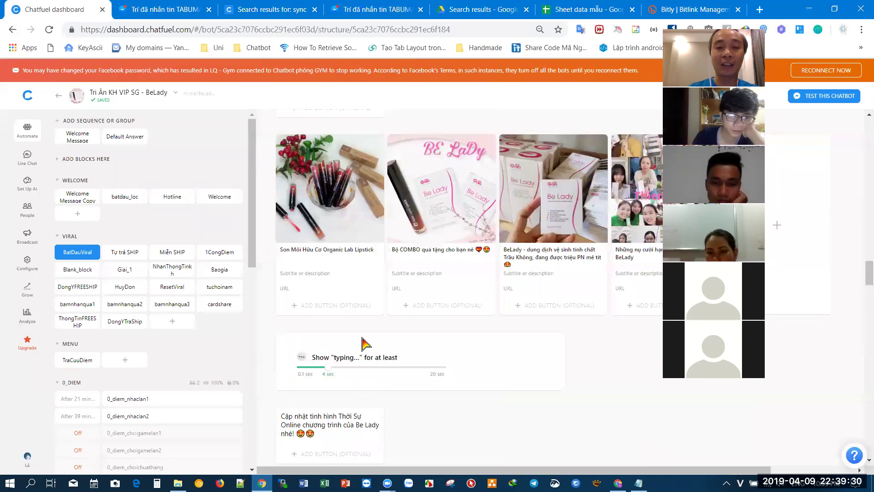
scroll(363, 327, "down", 5)
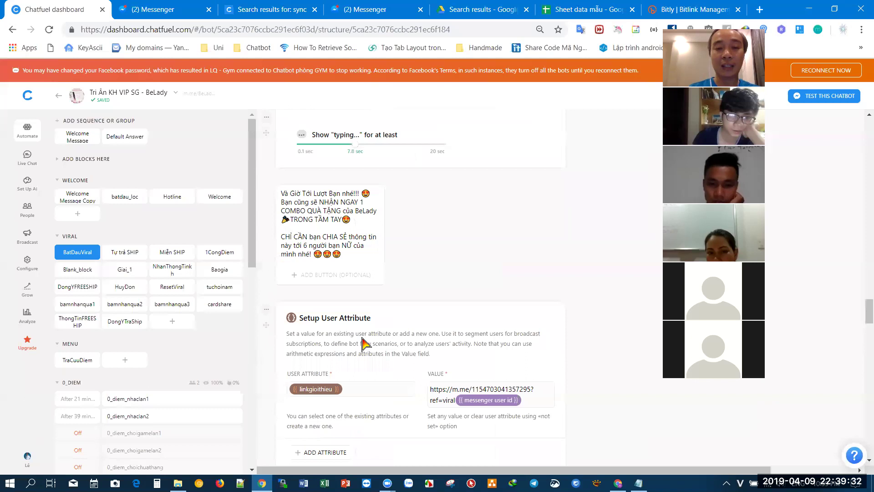
scroll(363, 318, "down", 5)
scroll(325, 249, "down", 5)
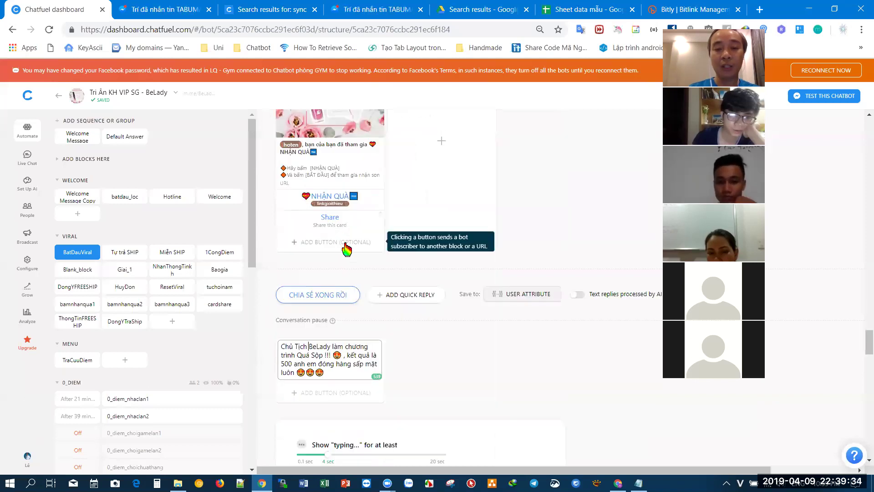
scroll(373, 268, "up", 2)
scroll(378, 276, "up", 1)
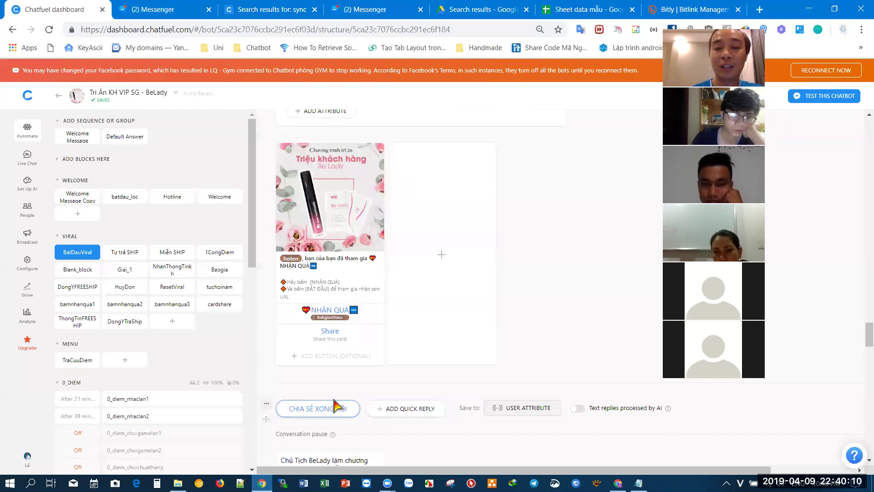
scroll(327, 370, "down", 1)
scroll(327, 370, "down", 2)
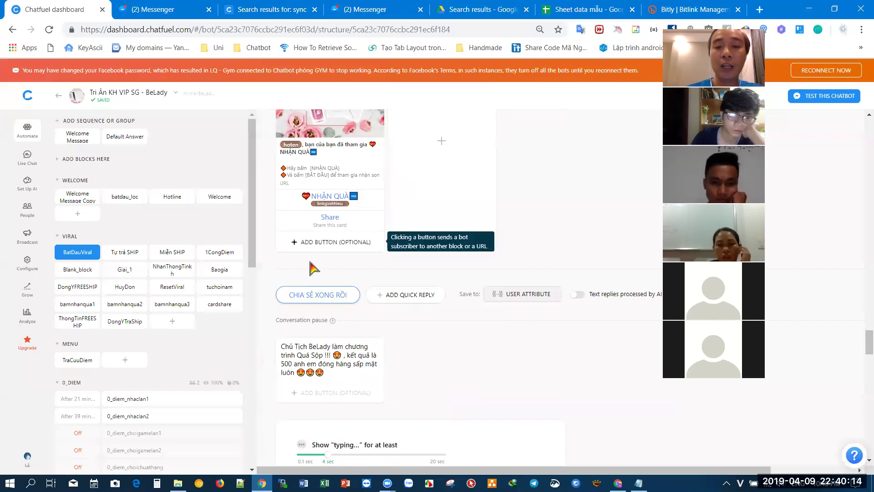
scroll(286, 389, "up", 3)
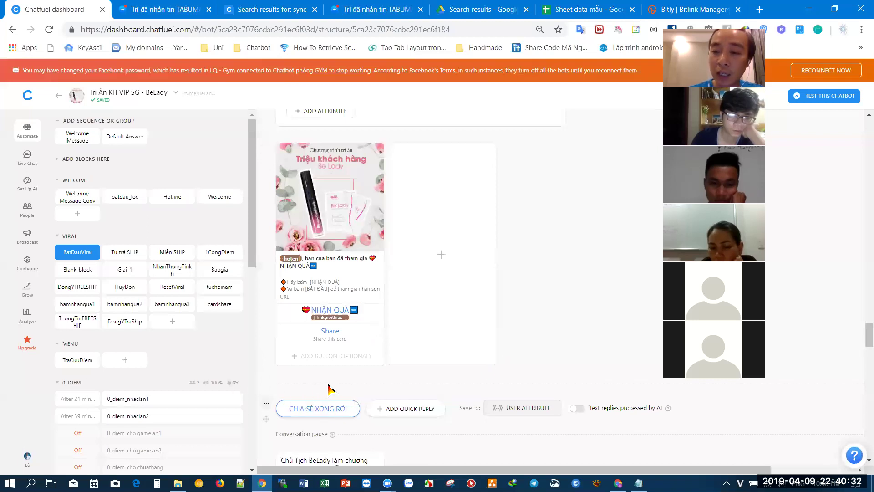
scroll(327, 390, "down", 1)
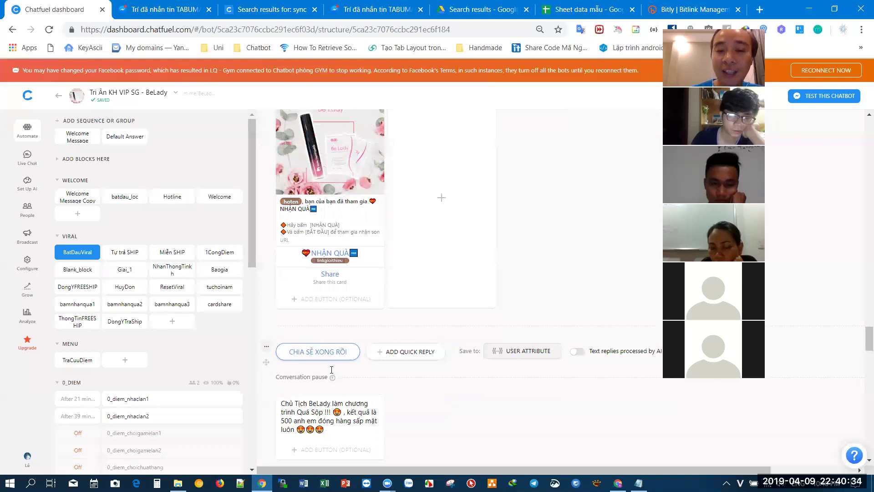
scroll(332, 369, "down", 3)
scroll(332, 371, "down", 3)
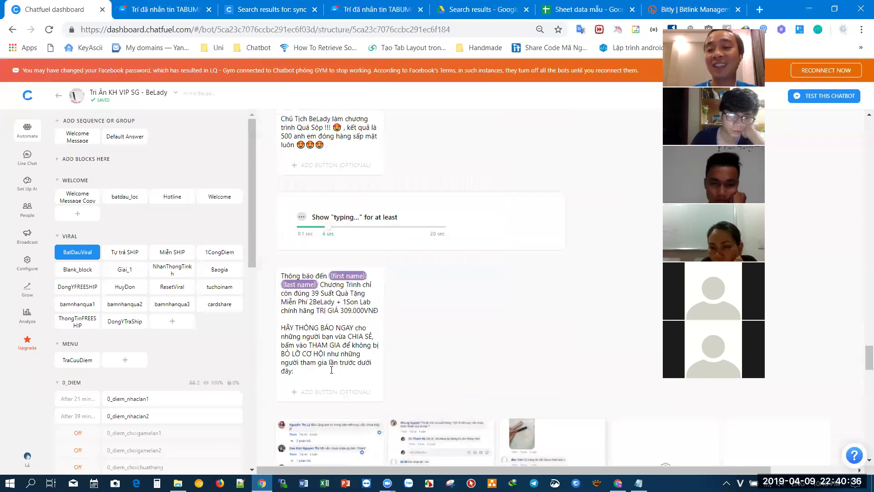
scroll(274, 292, "up", 2)
scroll(266, 268, "up", 2)
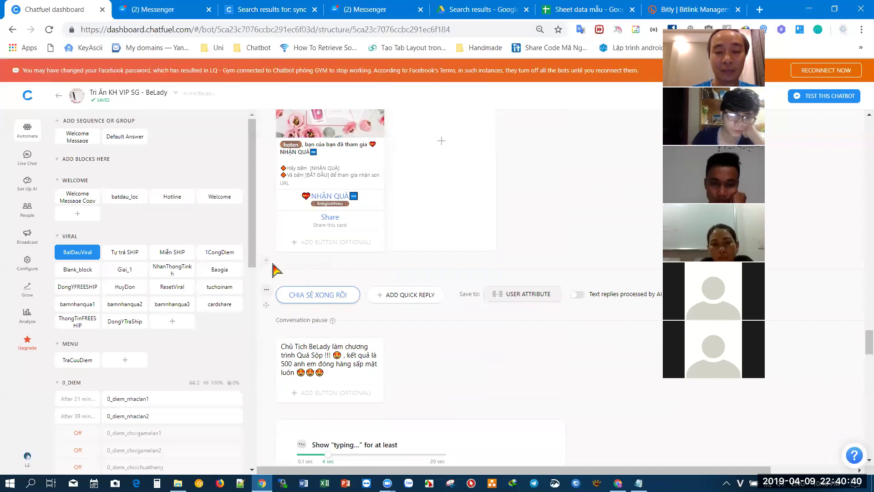
- Lengthen the existing typing pause from 4 sec to about 19.9 sec
left_click(277, 268)
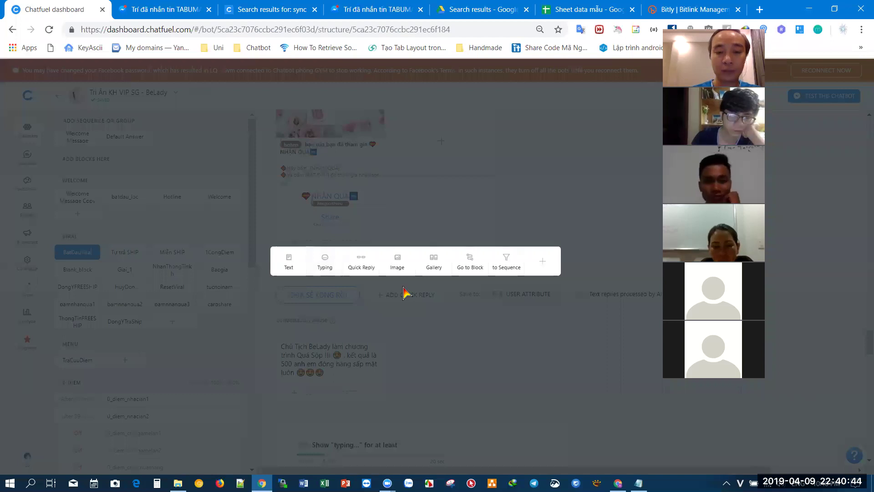
left_click(408, 316)
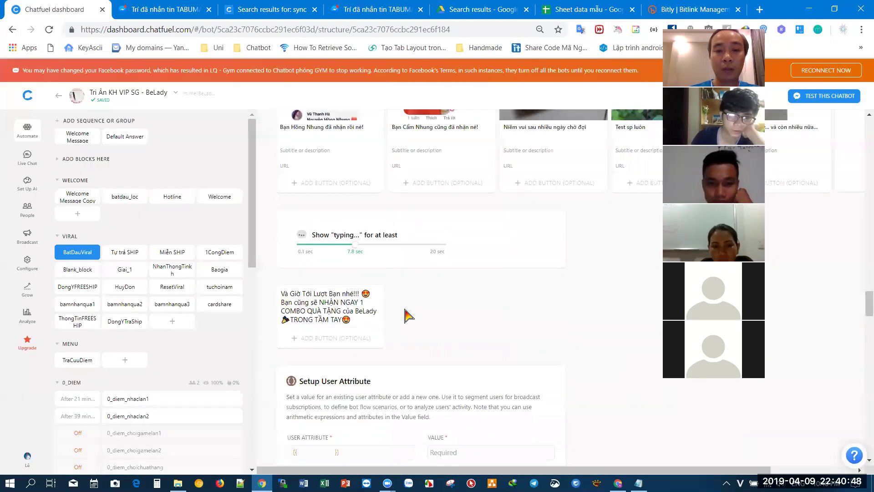
scroll(407, 315, "up", 2)
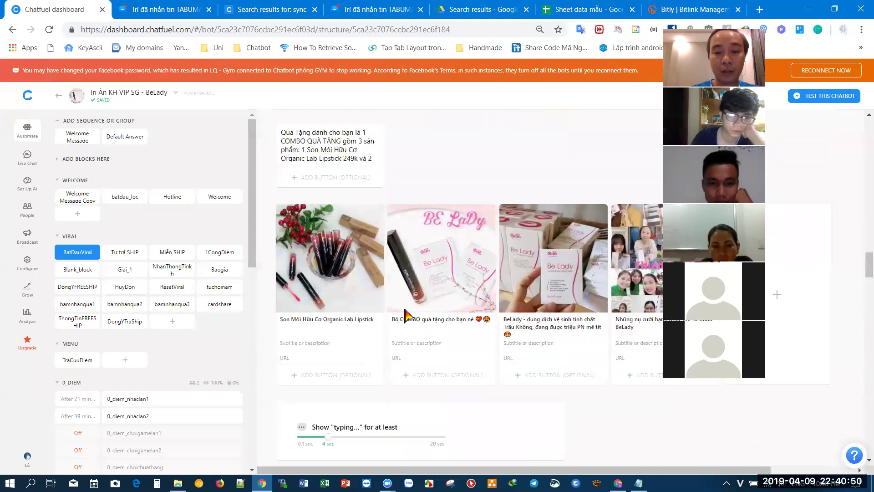
scroll(400, 315, "down", 10)
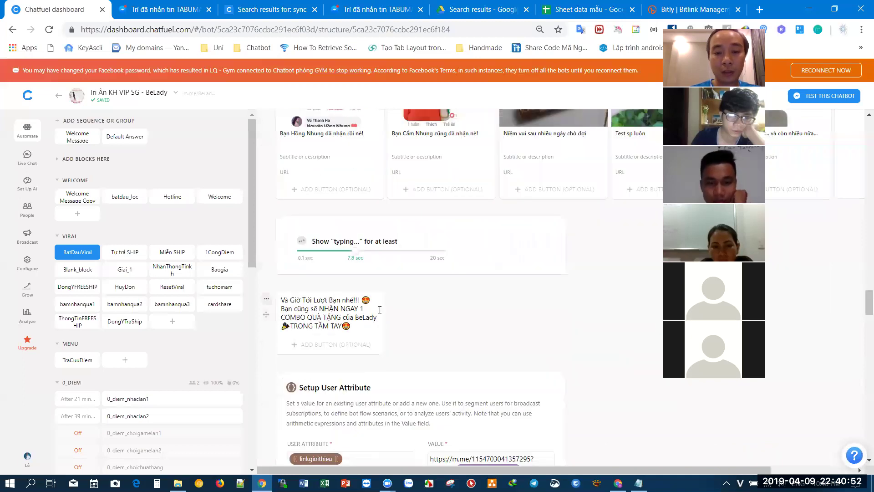
scroll(380, 309, "down", 10)
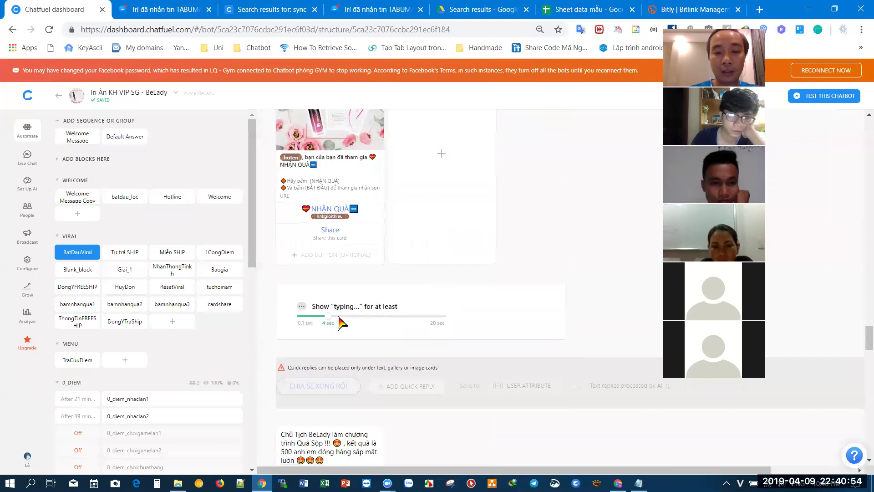
left_click_drag(327, 317, 537, 273)
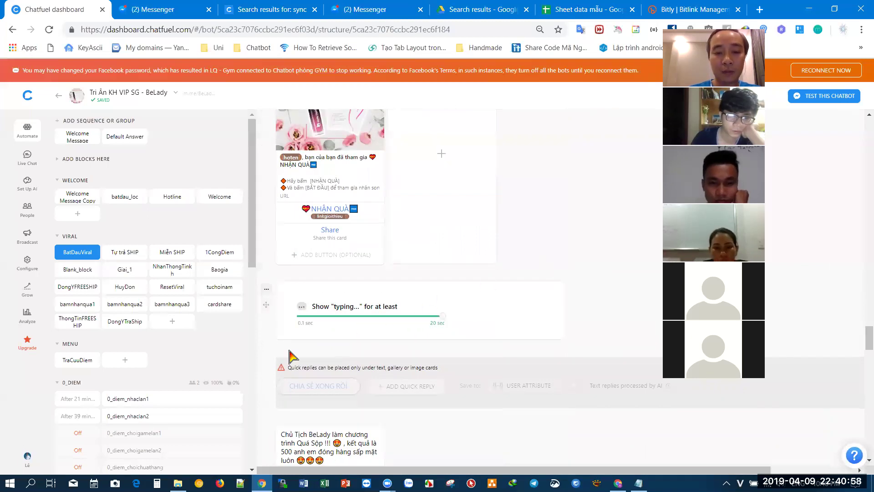
scroll(273, 337, "down", 1)
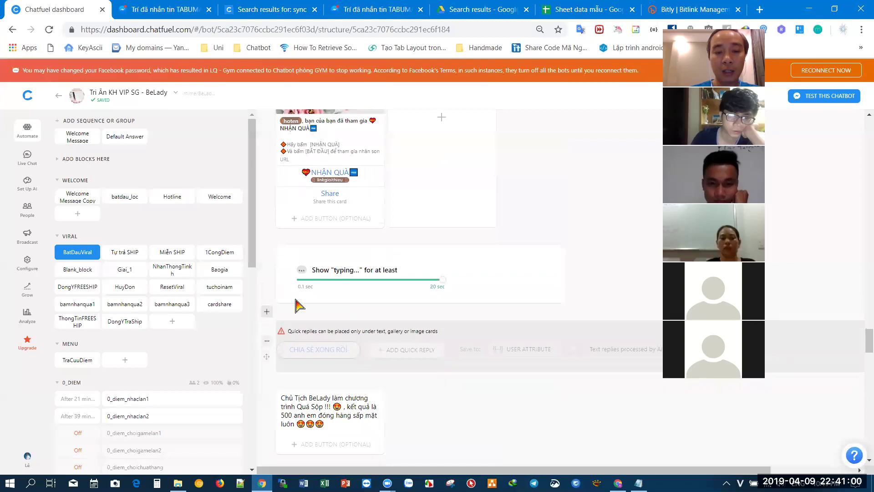
scroll(298, 312, "down", 1)
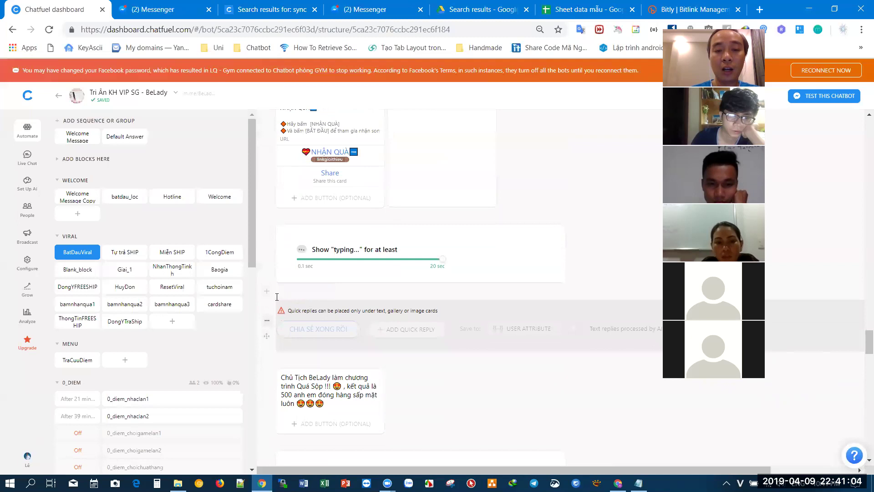
- Add a second typing card with its pause set to the 20-second maximum
left_click(268, 291)
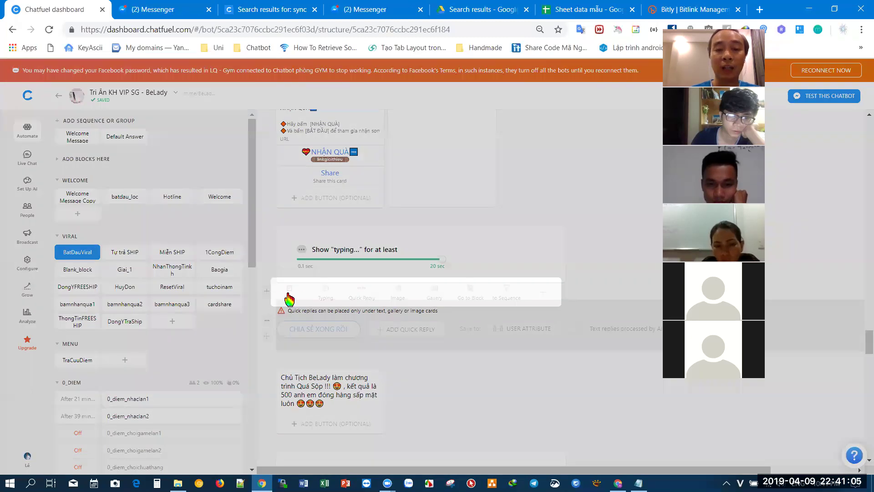
left_click(327, 298)
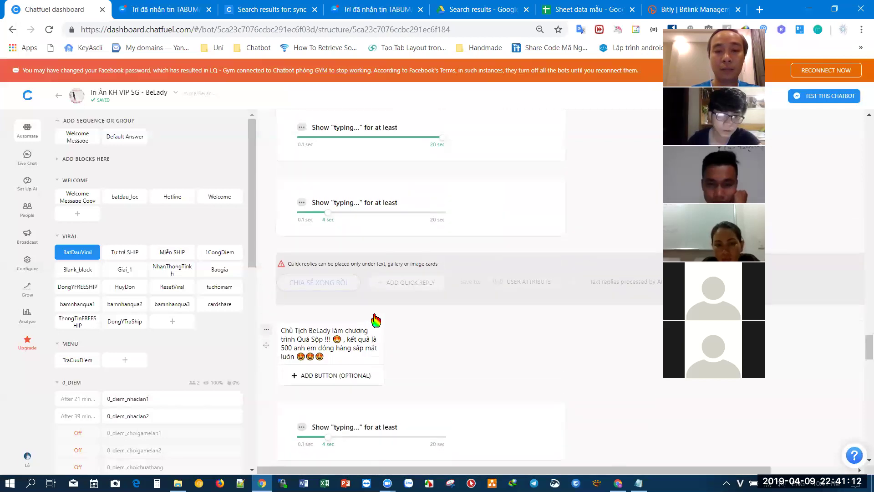
left_click(440, 213)
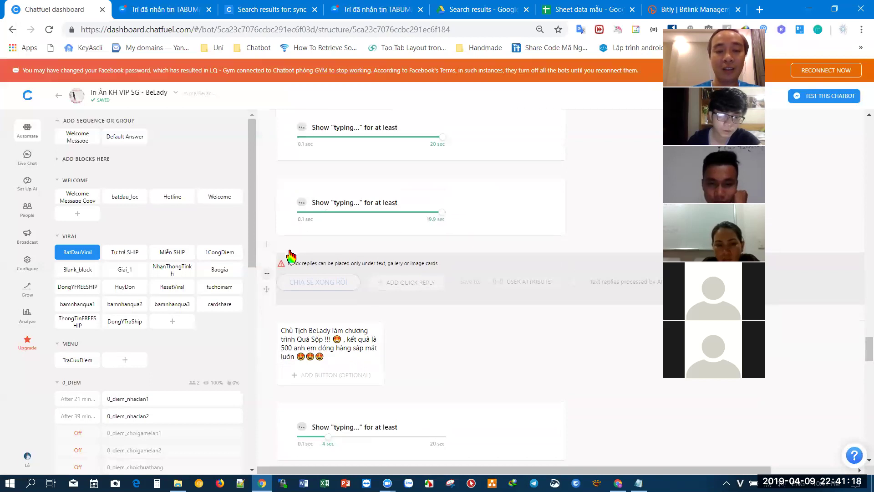
left_click(267, 244)
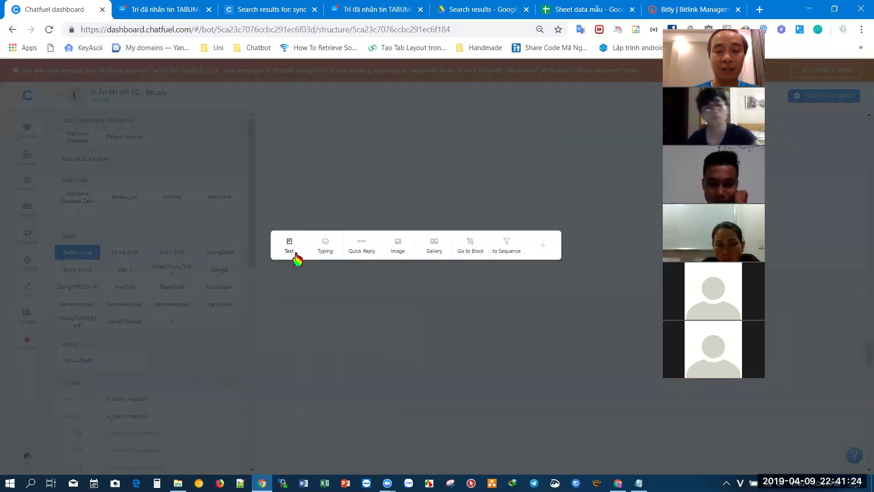
- Add a text card reading 'Bạn ơi, bạn đã chia sẻ đến 6 người bạn khác chưa?'
left_click(296, 259)
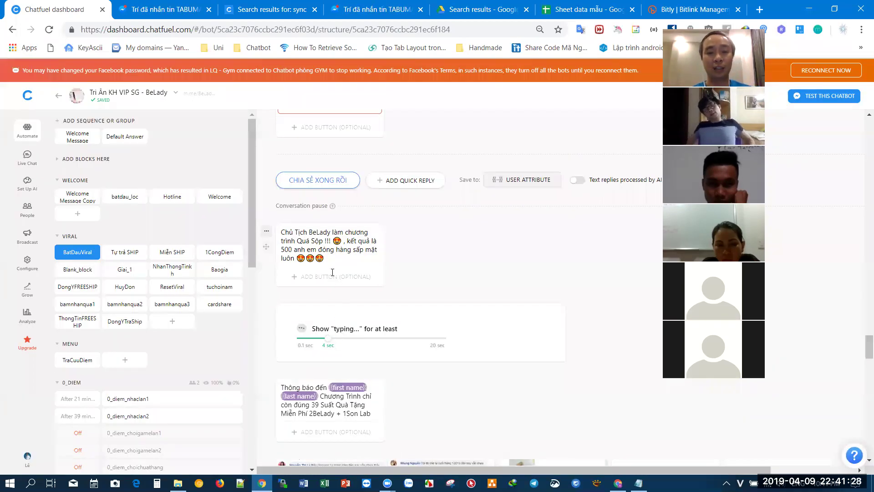
scroll(335, 249, "up", 3)
left_click(335, 248)
type("Bạn ơi")
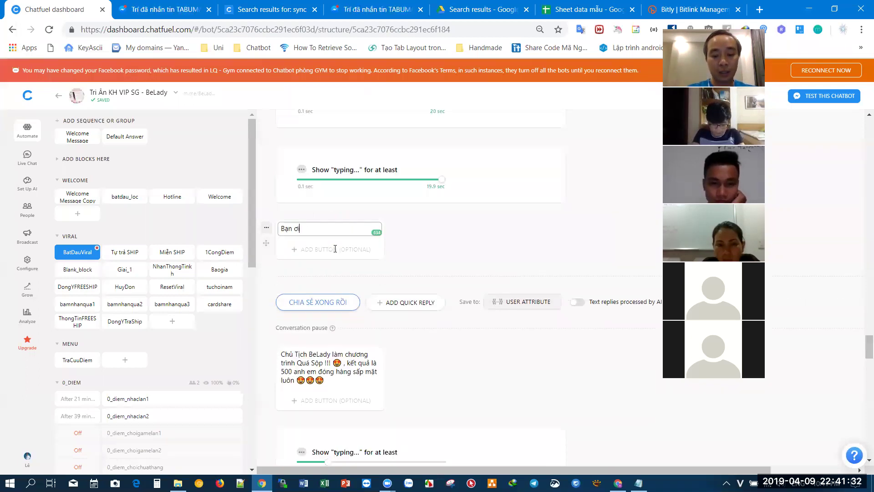
type(", bạn")
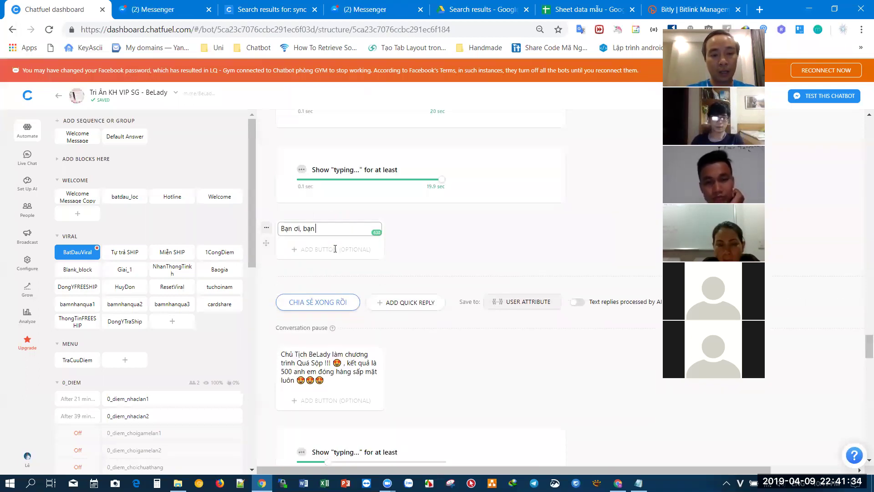
type(" đã chia sẻ ")
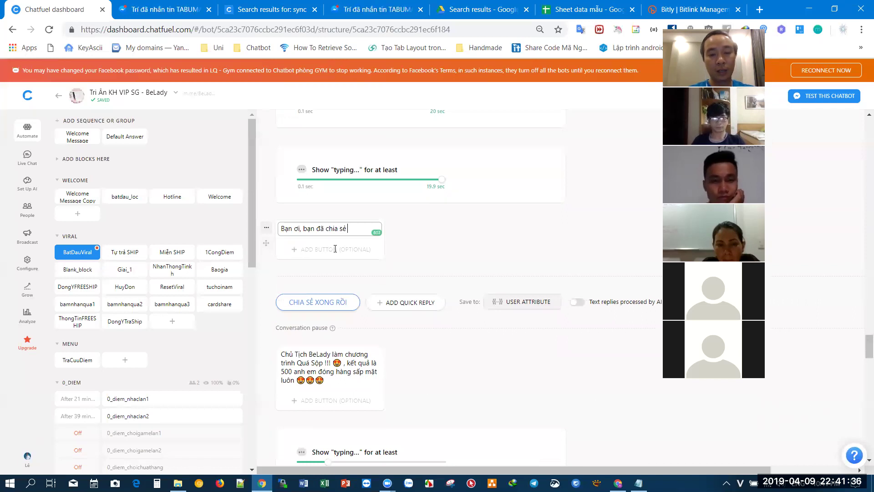
type("đến 6 n")
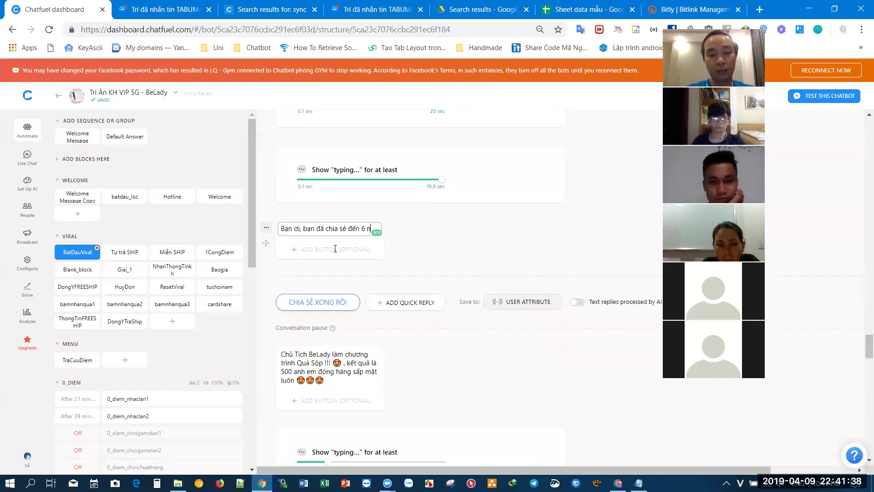
type("gưo72i bạn khác chưa?")
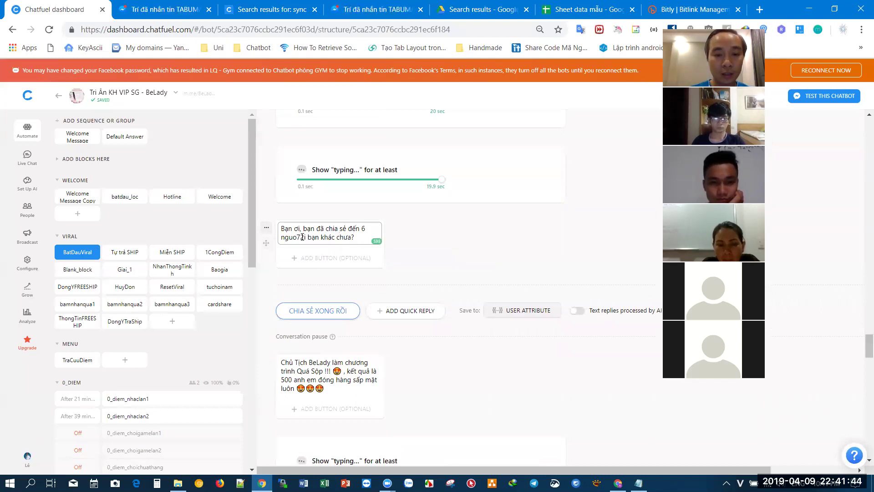
key("BackSpace")
key("BackSpace")
key("BackSpace")
type("o72")
key("End")
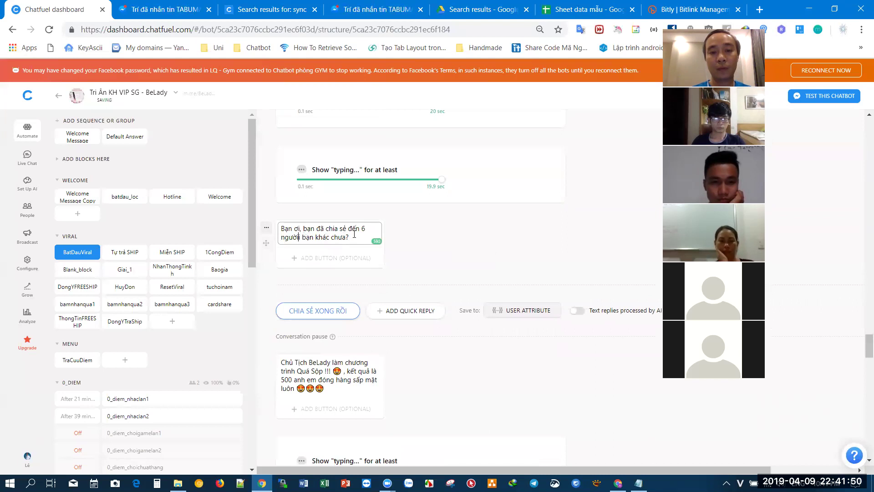
left_click(475, 232)
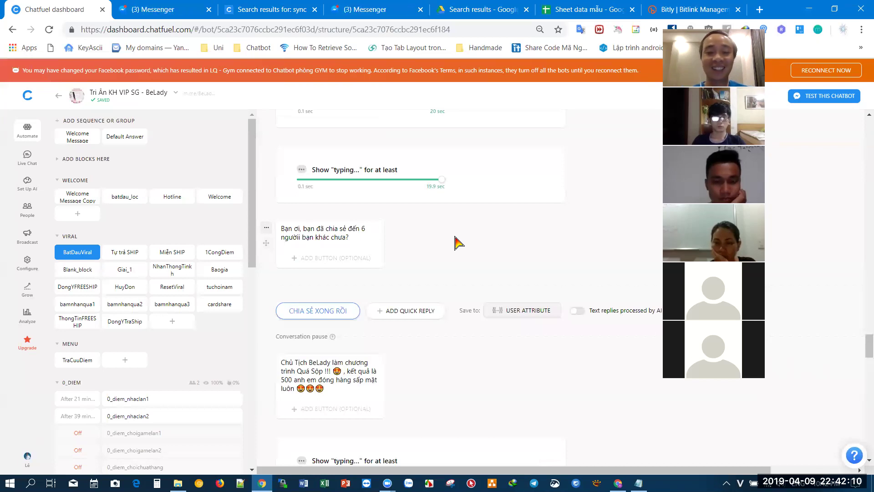
- Check that the '1. MIỄN PHÍ ship' quick reply leads to the Miễn SHIP block, and open that block
scroll(458, 243, "down", 5)
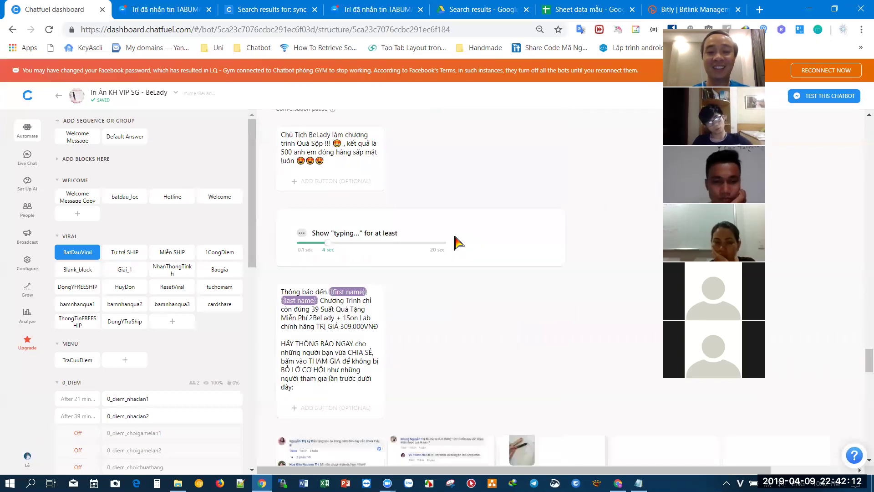
scroll(457, 242, "up", 3)
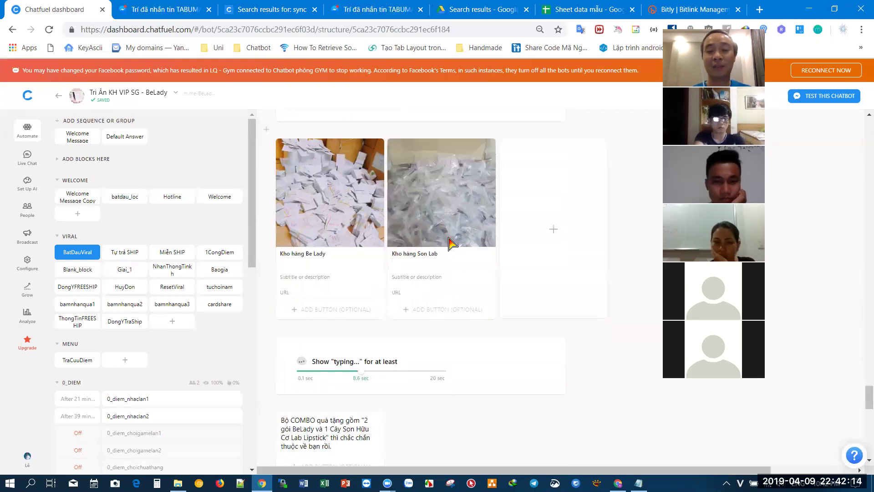
scroll(450, 243, "down", 8)
scroll(451, 244, "down", 1)
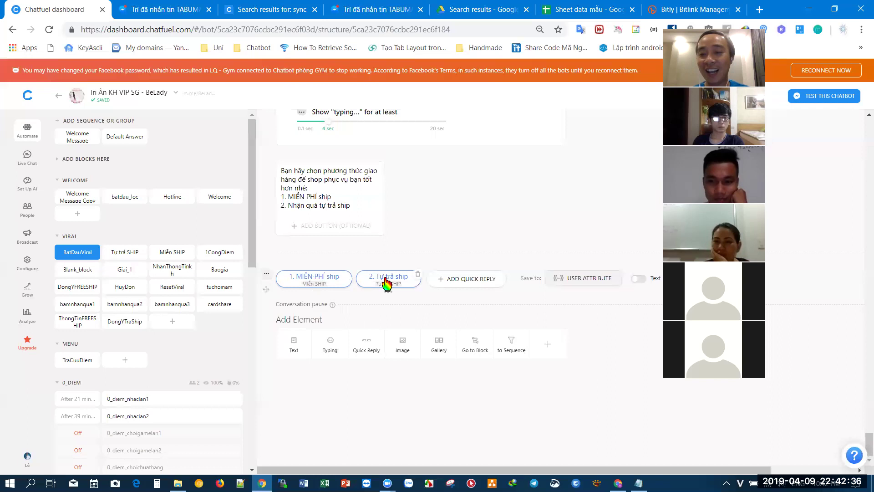
left_click(310, 286)
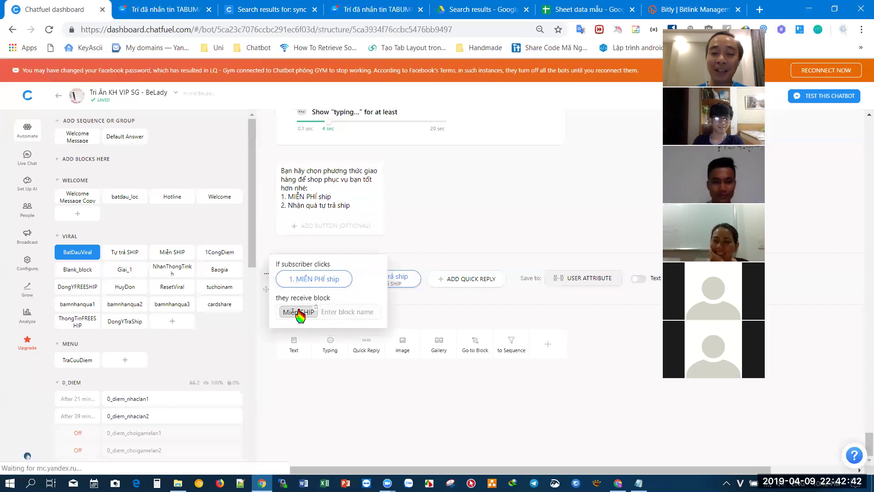
double_click(300, 313)
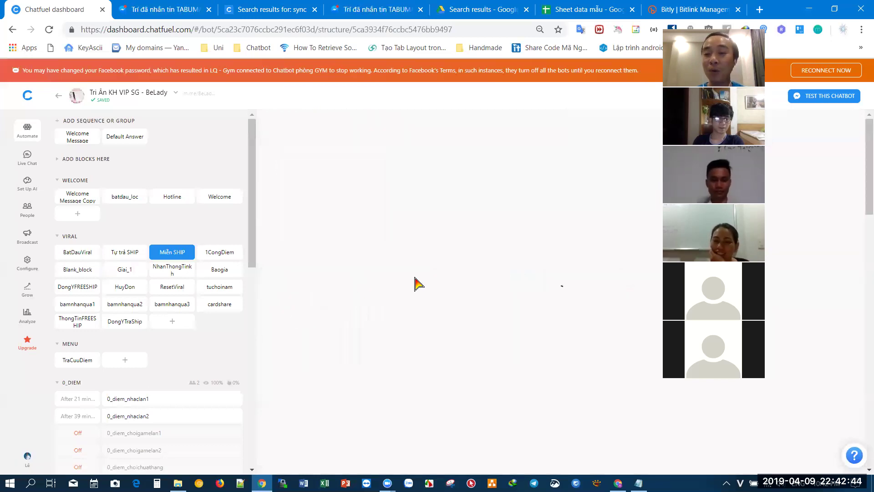
- Review the top of the Miễn SHIP block, highlighting the upgrade line in the DUY NHẤT HÔM NAY card
scroll(415, 283, "down", 8)
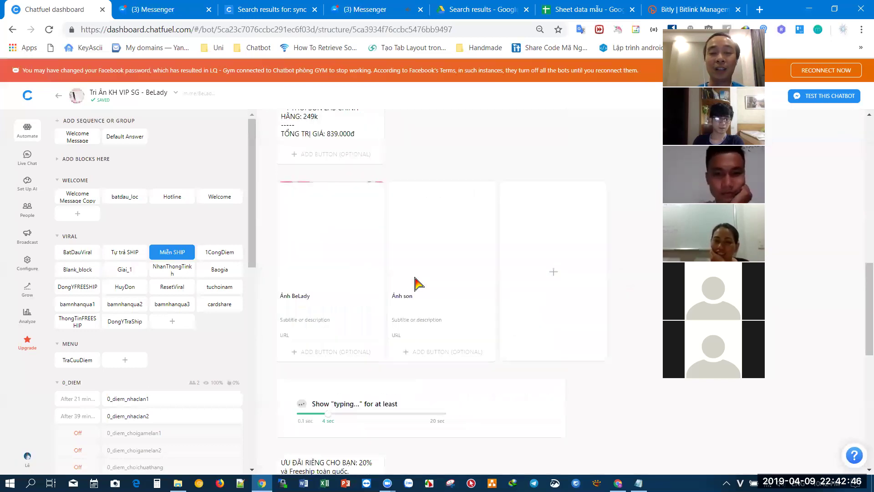
scroll(409, 336, "up", 3)
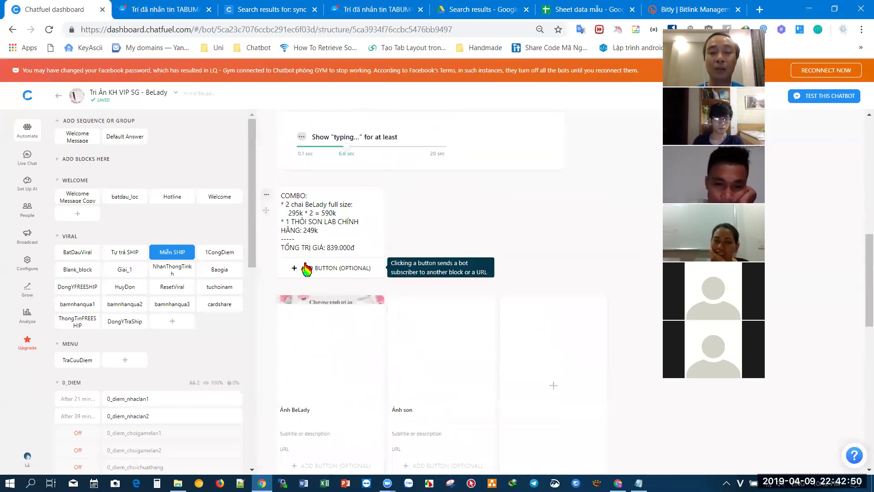
scroll(302, 269, "down", 7)
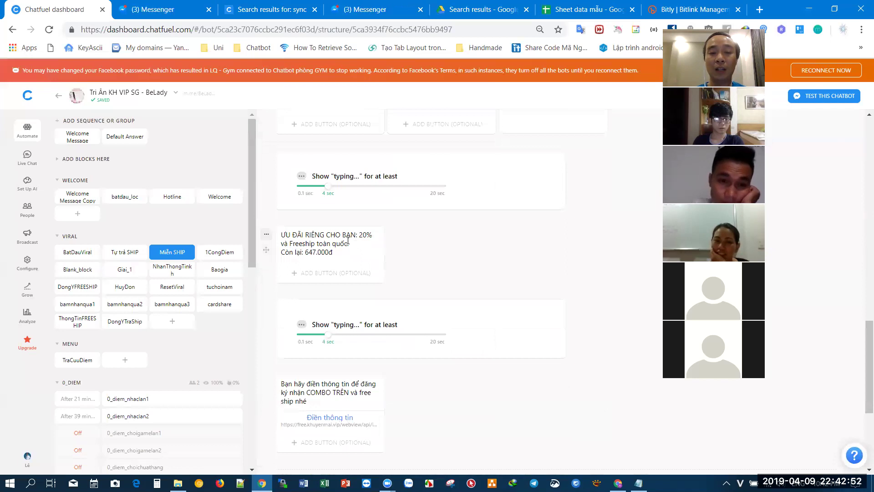
left_click_drag(359, 235, 334, 253)
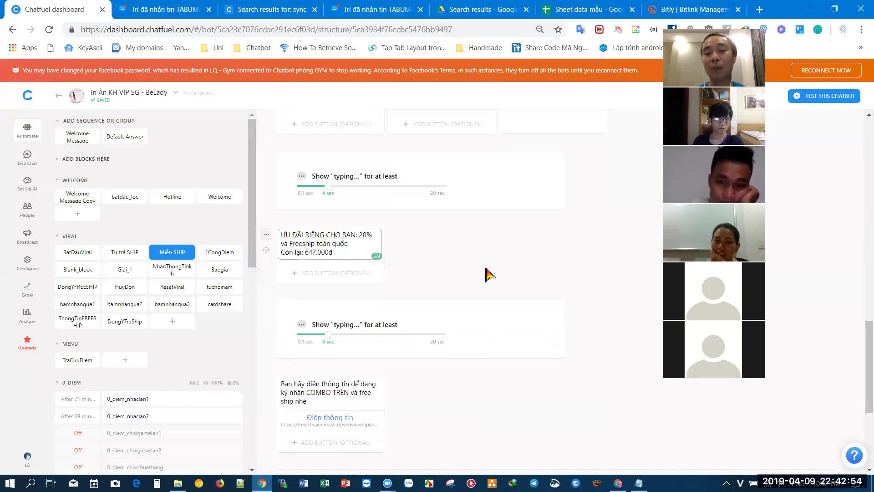
scroll(489, 275, "up", 2)
scroll(489, 274, "up", 3)
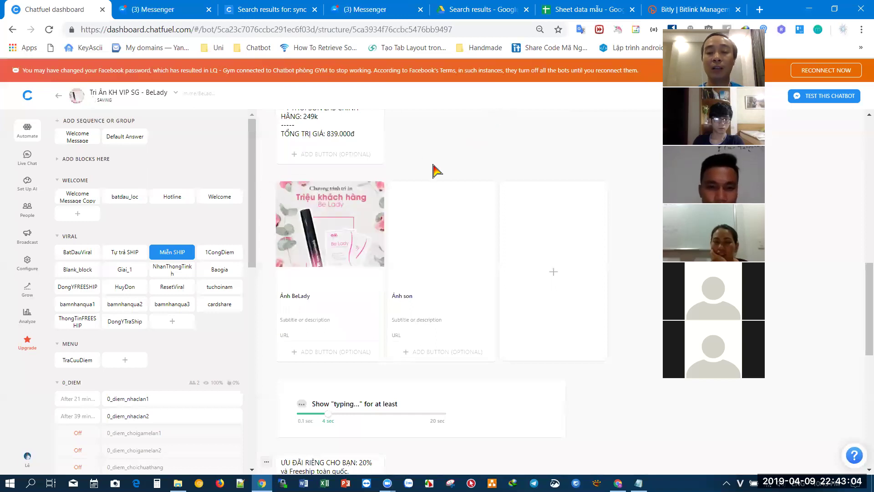
scroll(432, 171, "up", 1)
scroll(433, 172, "up", 1)
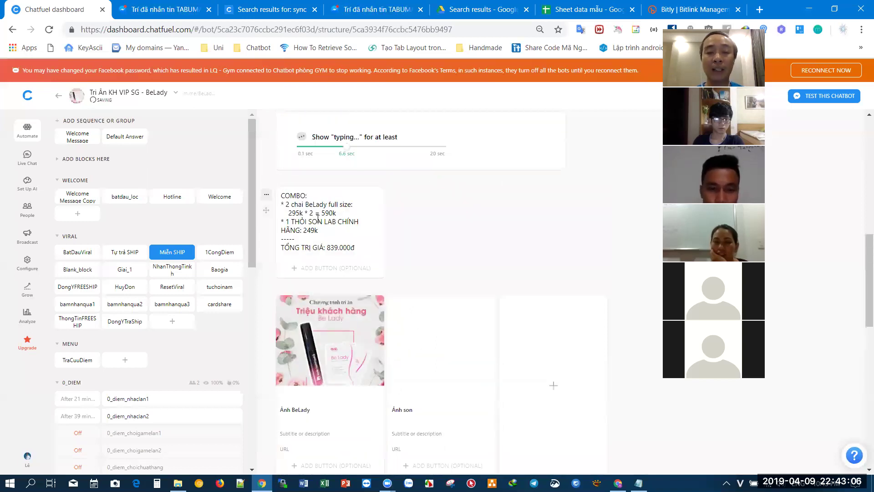
scroll(339, 207, "up", 1)
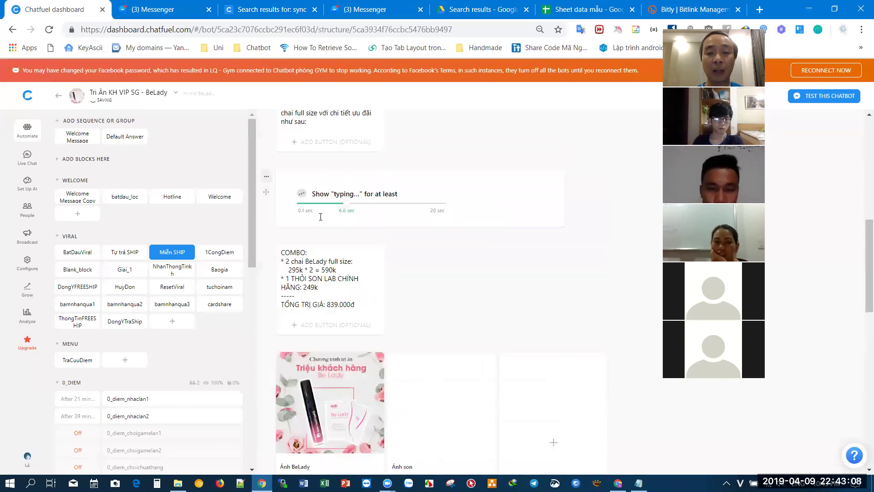
scroll(320, 217, "up", 2)
left_click(346, 196)
left_click_drag(290, 218, 371, 231)
left_click(449, 208)
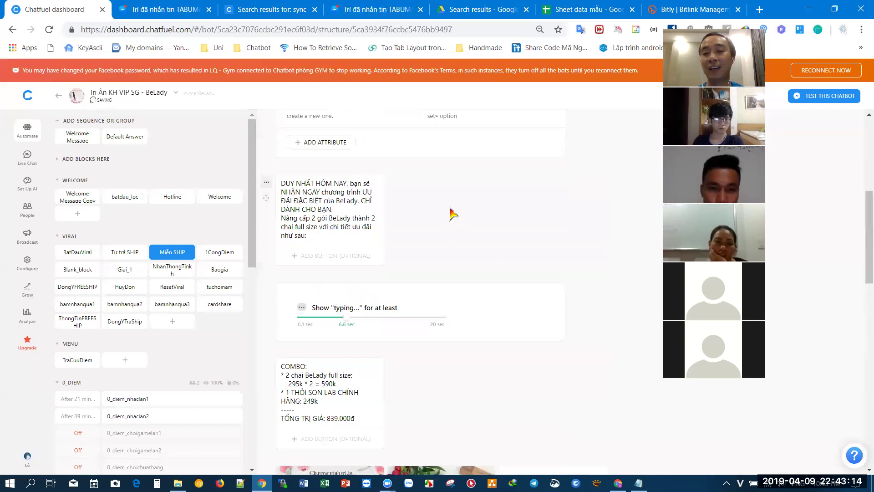
- Move the typing pause below the image gallery and check where 'Thôi, tự trả ship' leads
scroll(450, 208, "down", 2)
left_click_drag(450, 213, 451, 451)
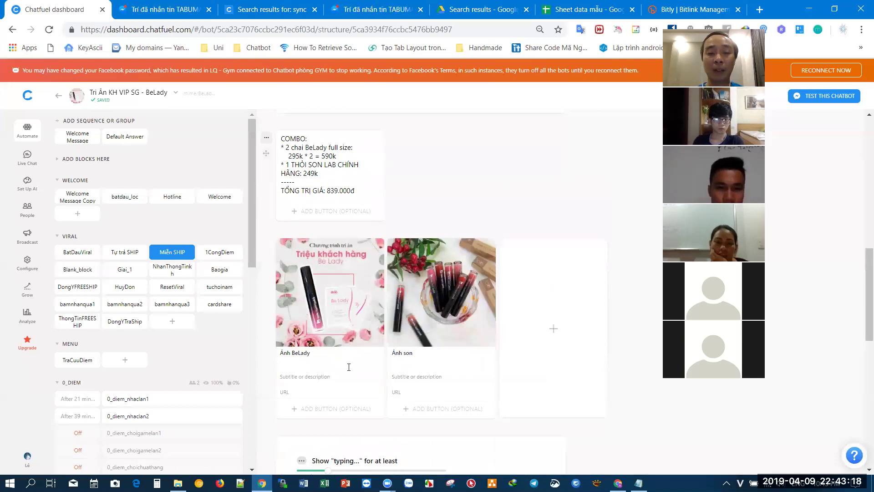
scroll(348, 367, "down", 3)
left_click_drag(303, 370, 355, 370)
scroll(355, 367, "down", 4)
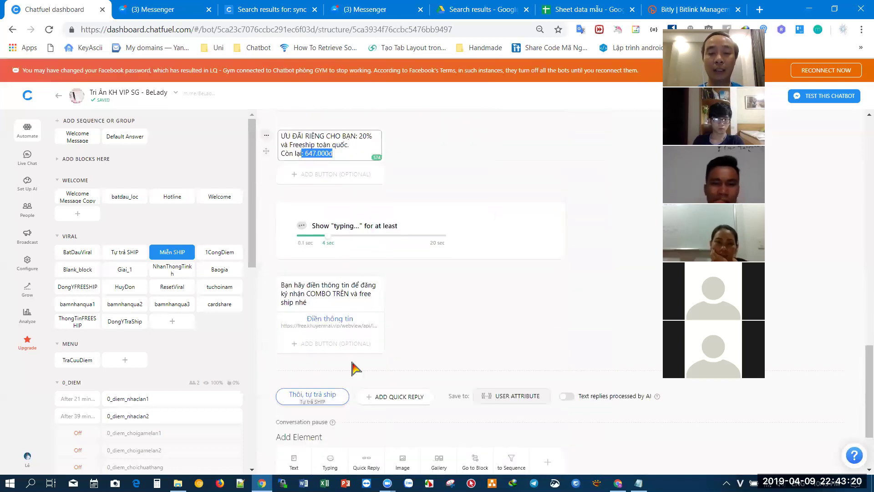
scroll(346, 291, "down", 1)
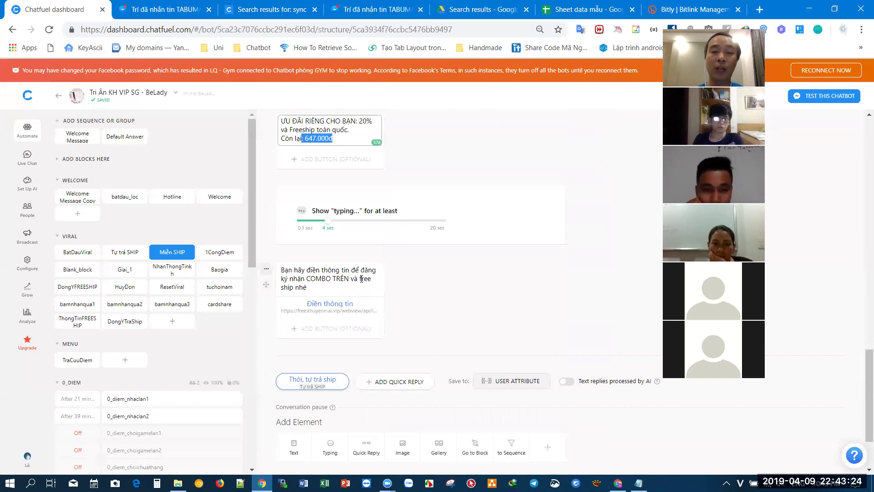
left_click(309, 385)
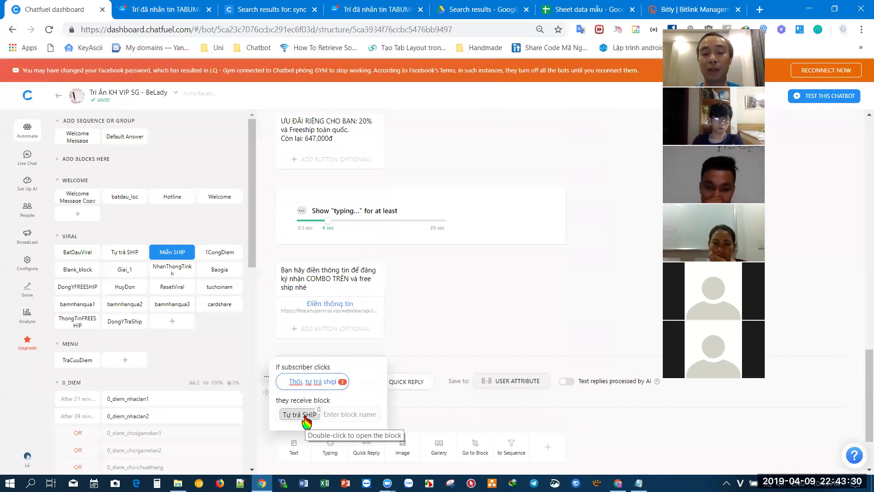
- Open the Tự trả SHIP block and check the ĐIỀN THÔNG TIN button's webview URL
double_click(305, 414)
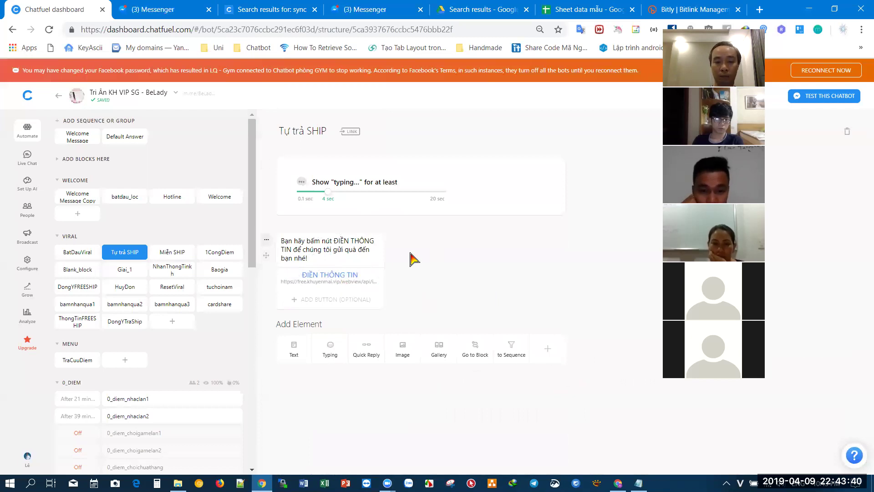
left_click(339, 282)
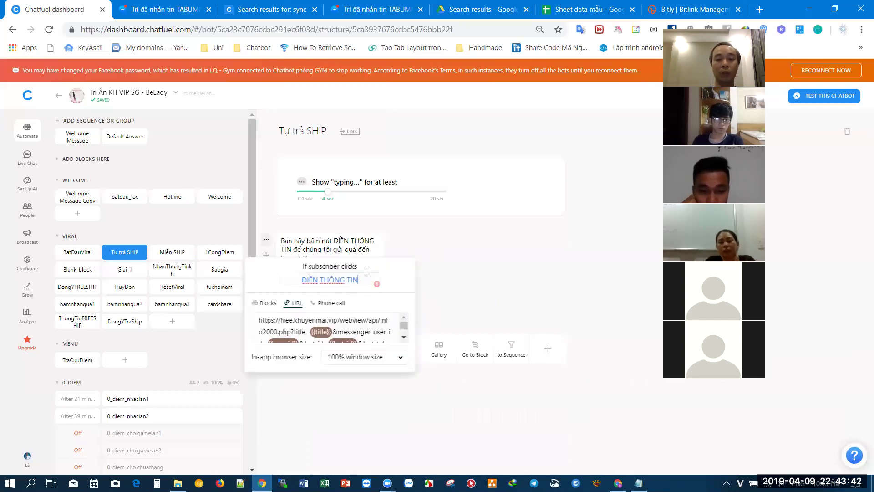
left_click(462, 255)
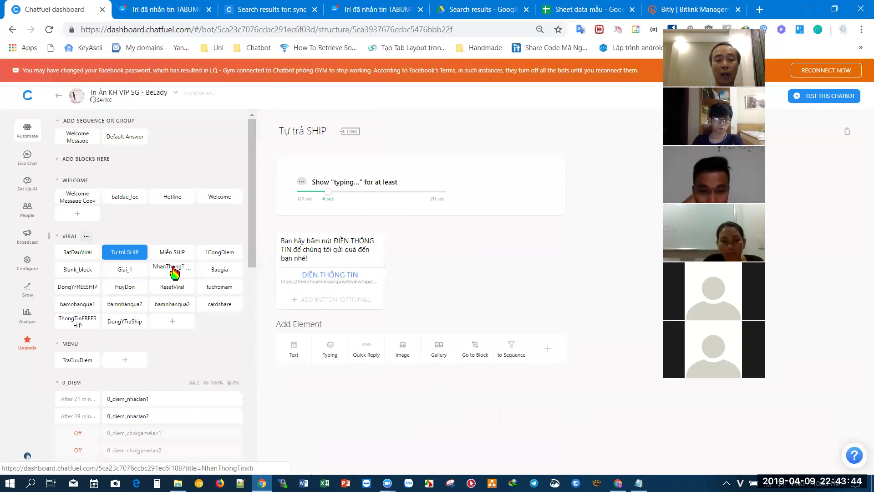
- Open NhanThongTinh and review its JSON API, Nhanqua = dadienthongtin and prize-info summary cards
left_click(191, 270)
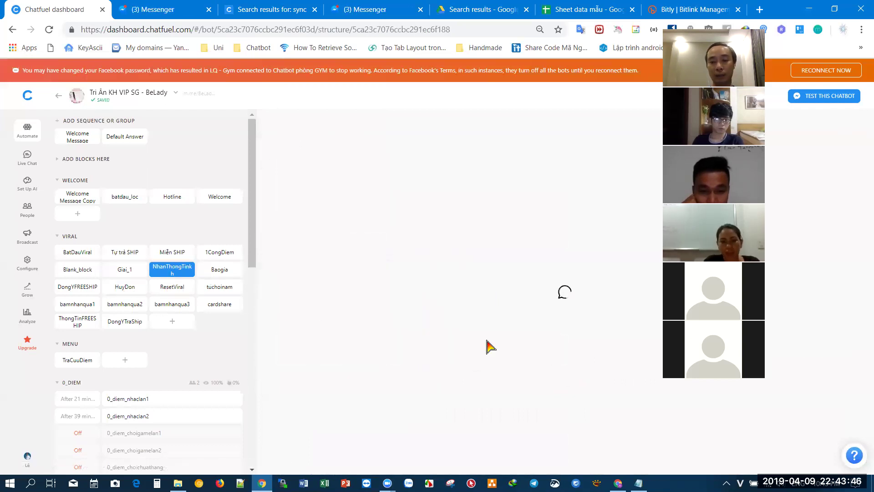
scroll(489, 345, "down", 2)
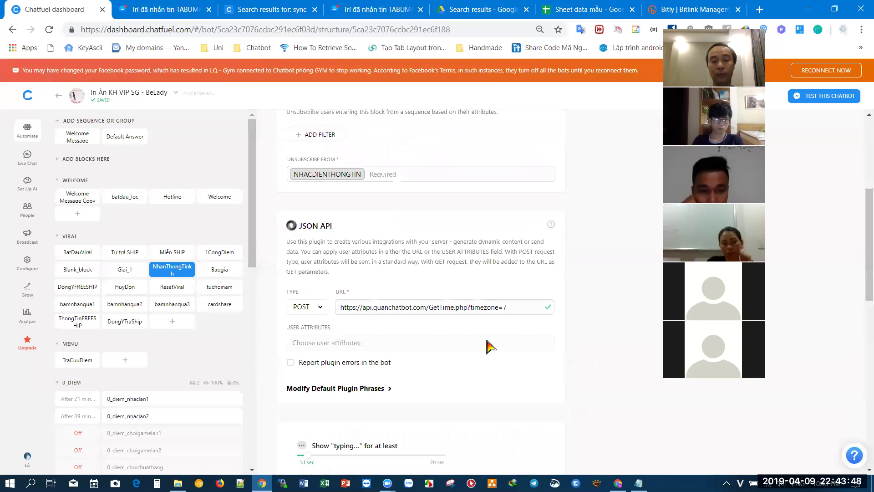
scroll(490, 346, "down", 5)
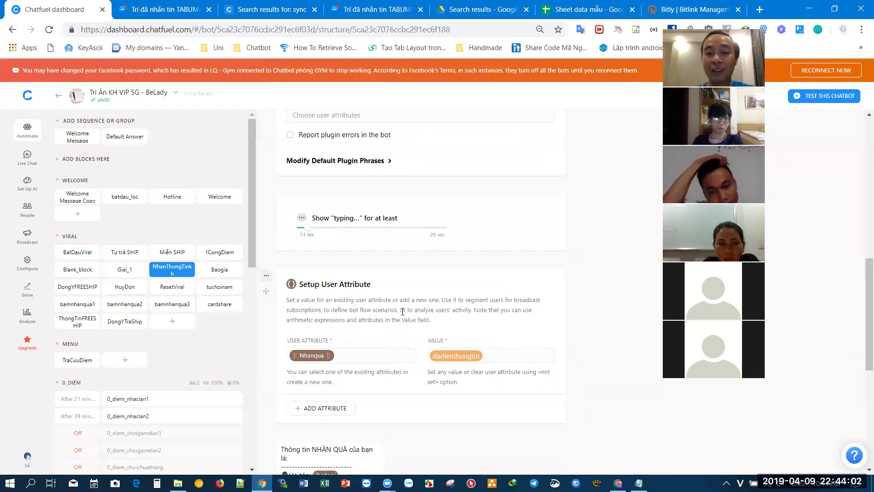
scroll(403, 314, "down", 3)
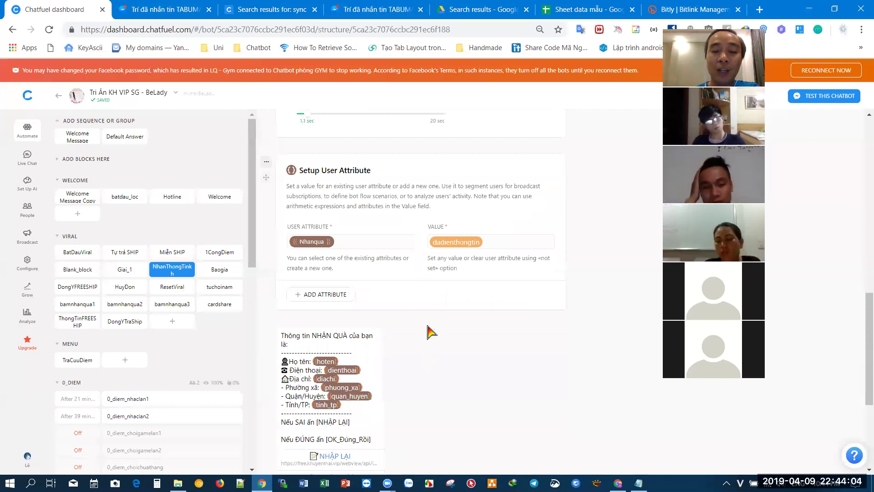
scroll(410, 346, "down", 3)
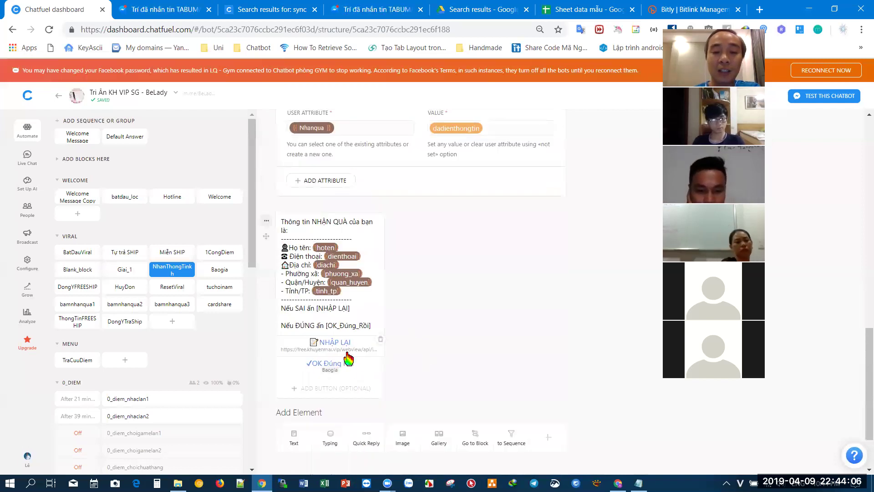
scroll(348, 346, "down", 1)
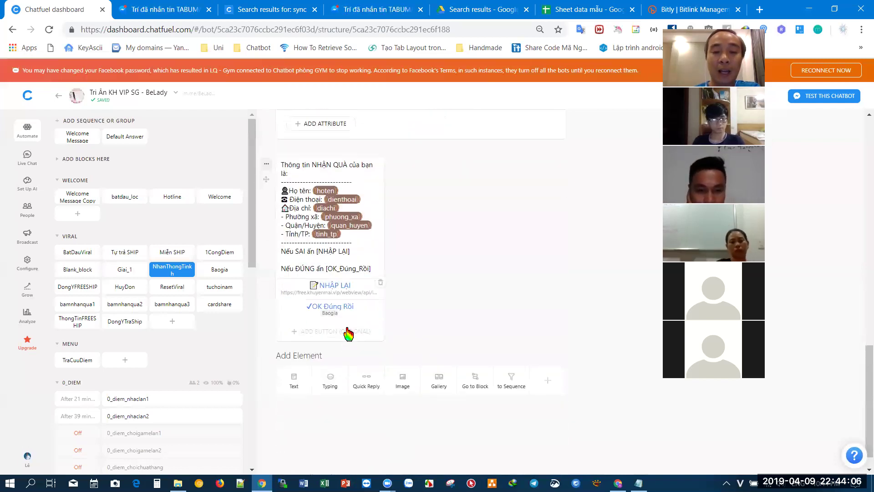
- Open the Baogia block from the sidebar and skim its cards
left_click(220, 269)
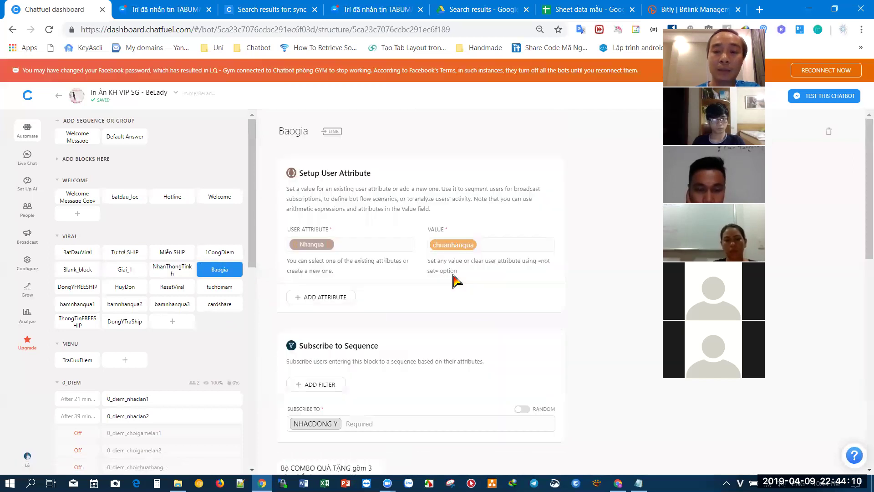
scroll(455, 280, "down", 10)
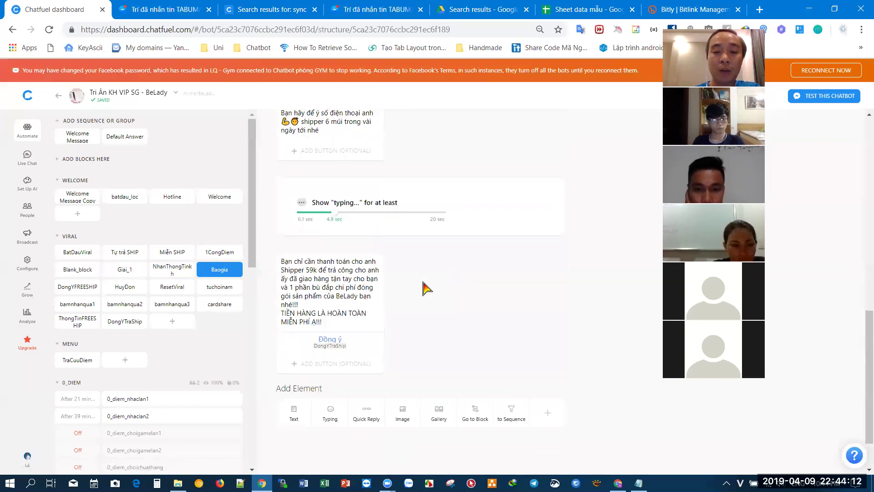
scroll(359, 318, "down", 1)
scroll(320, 364, "up", 2)
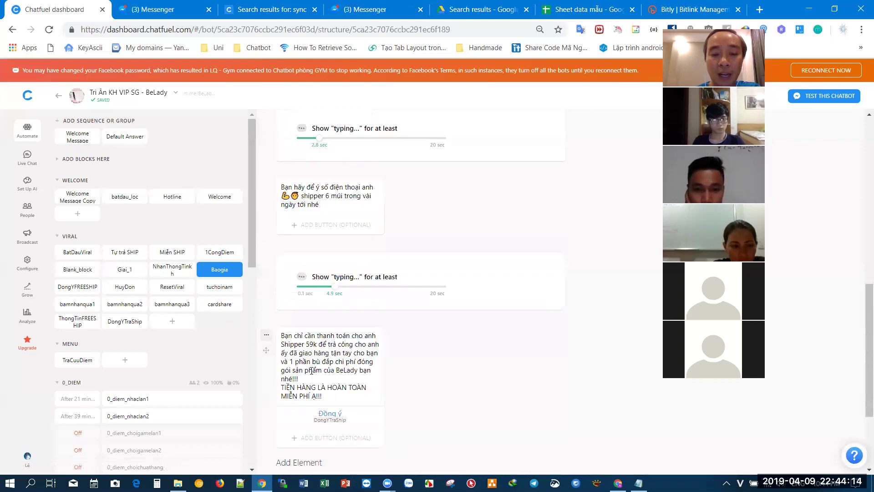
- Point out phrases like 'shipper 6 múi' in Baogia's messages, then scroll through the block
left_click(321, 354)
left_click_drag(297, 186, 370, 185)
left_click(370, 186)
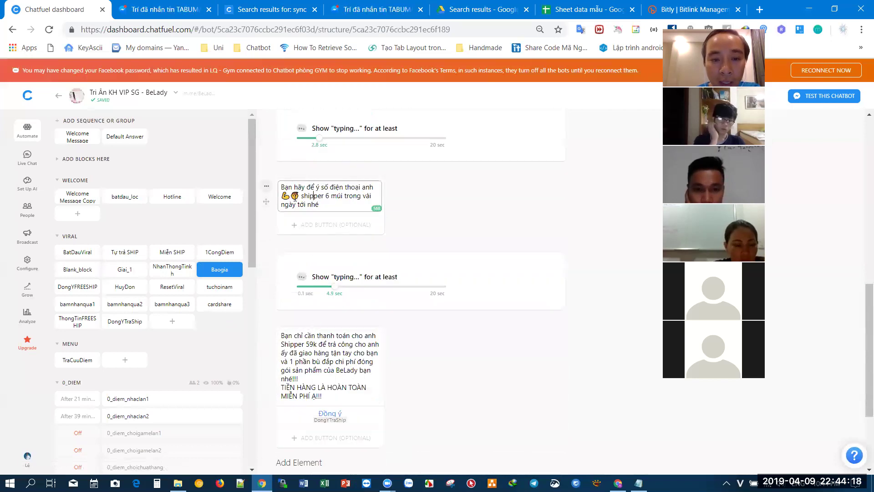
left_click_drag(281, 195, 359, 195)
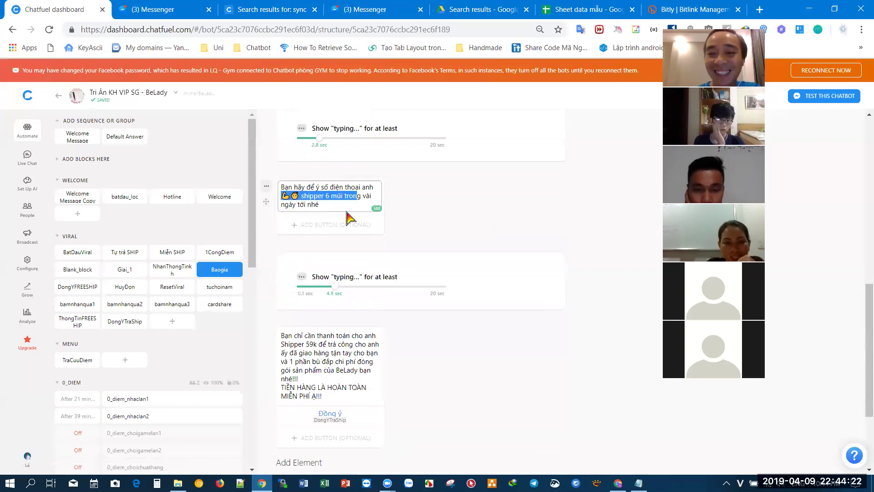
left_click_drag(314, 196, 344, 195)
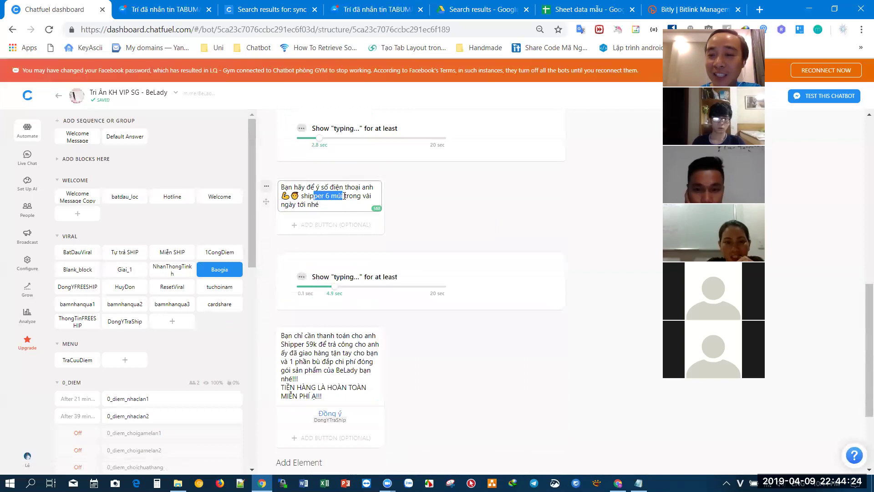
left_click(345, 209)
left_click(492, 218)
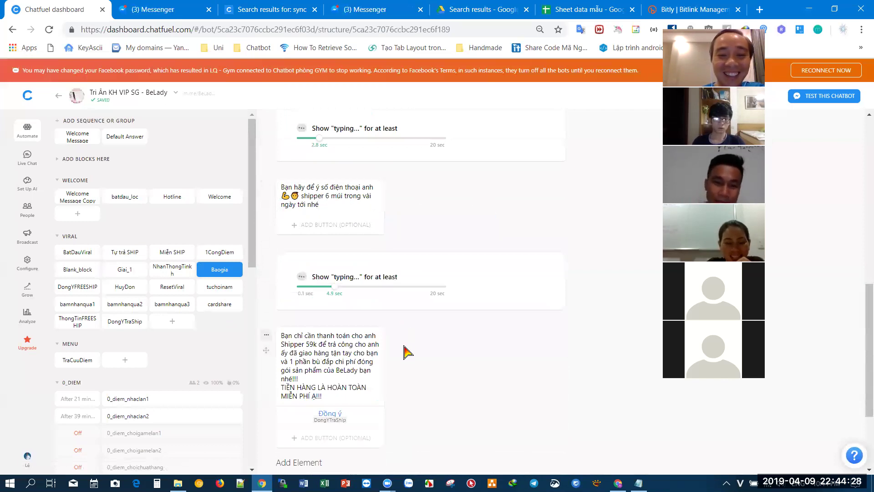
scroll(328, 308, "down", 1)
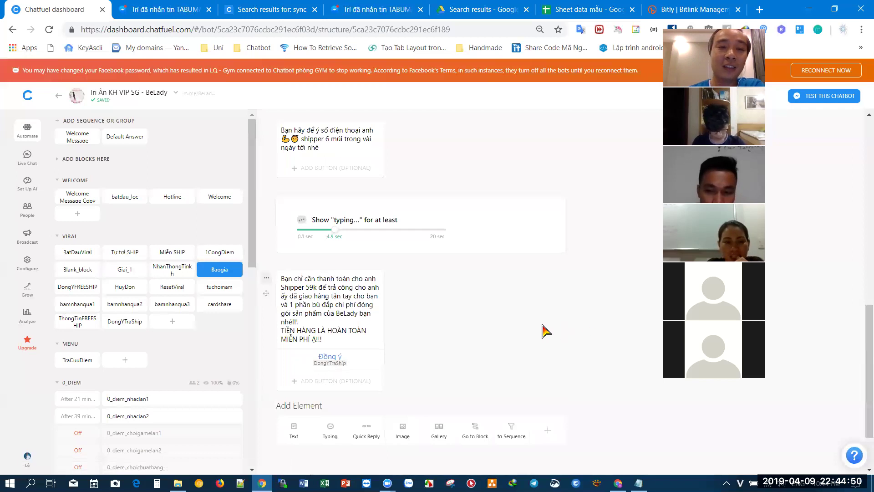
scroll(546, 331, "up", 6)
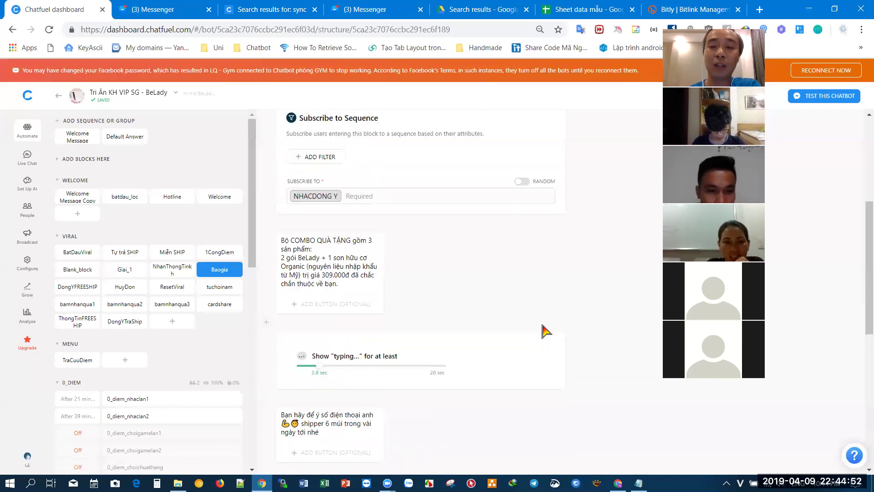
scroll(546, 331, "up", 2)
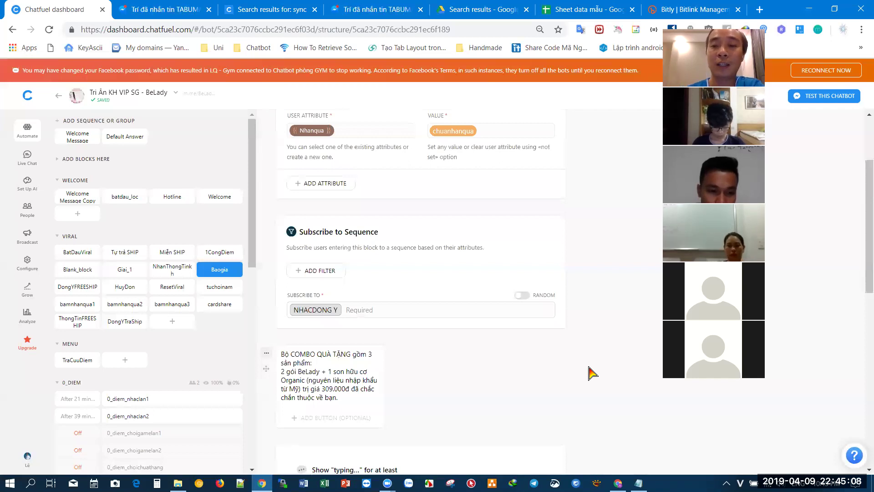
scroll(591, 373, "down", 7)
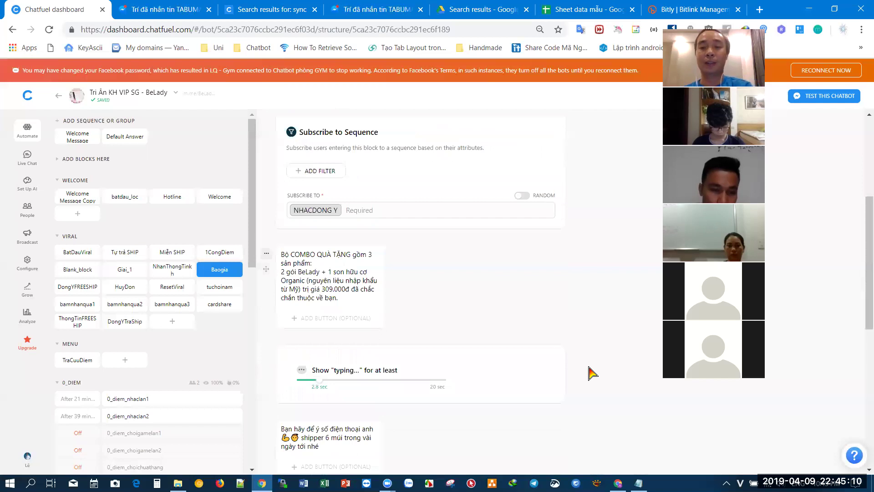
left_click(171, 270)
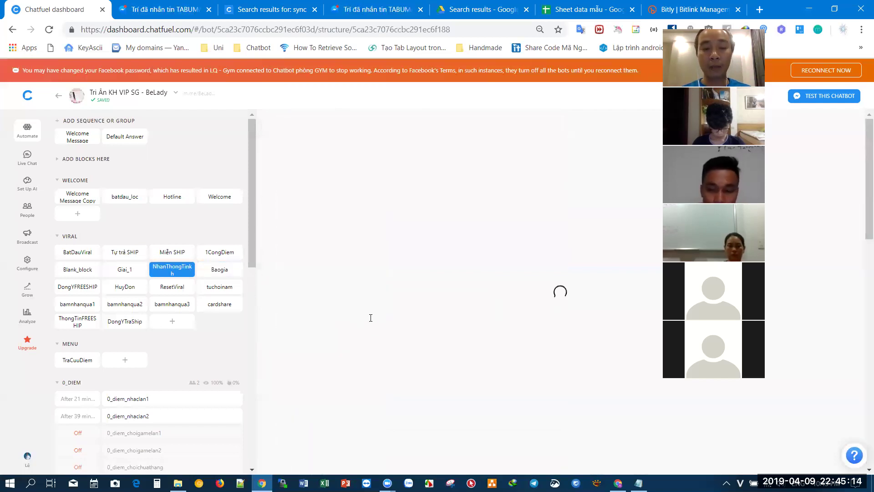
scroll(370, 318, "down", 10)
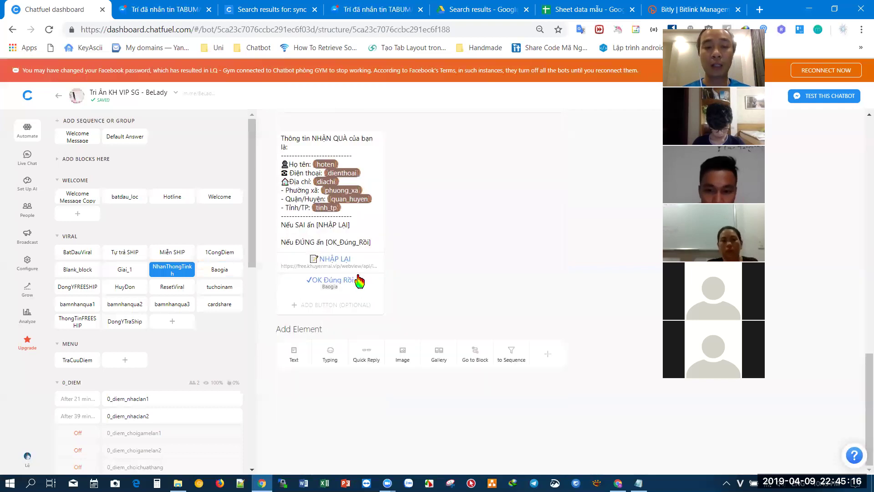
left_click(353, 264)
left_click(340, 321)
scroll(346, 319, "down", 3)
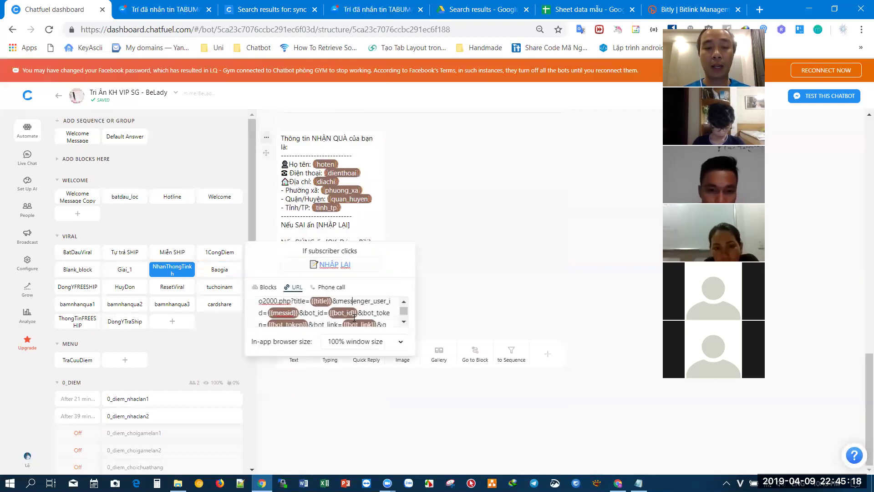
scroll(354, 317, "up", 3)
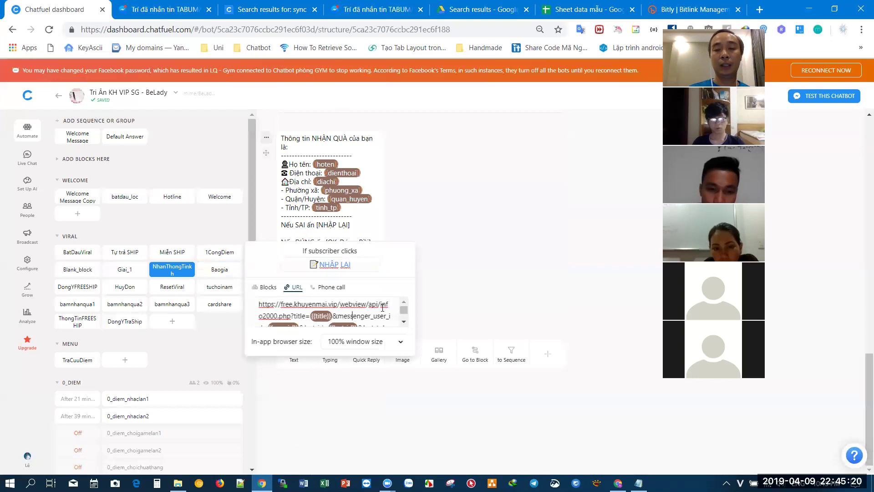
left_click(459, 262)
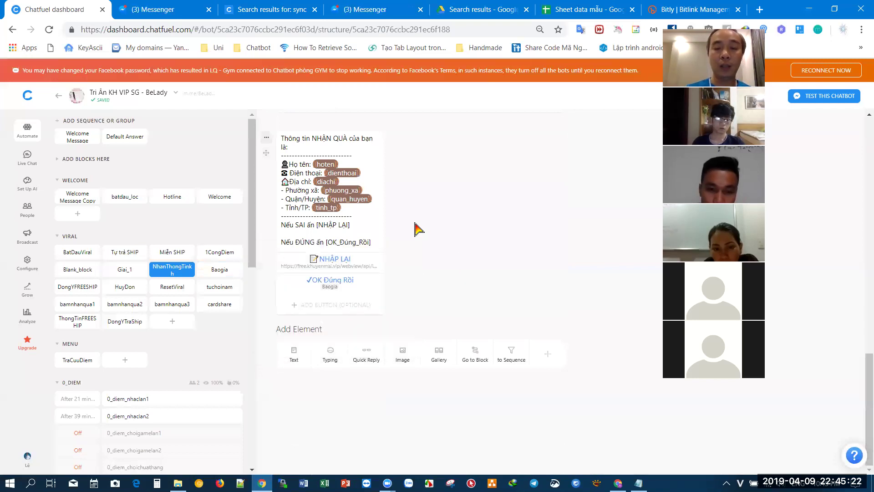
scroll(415, 229, "up", 3)
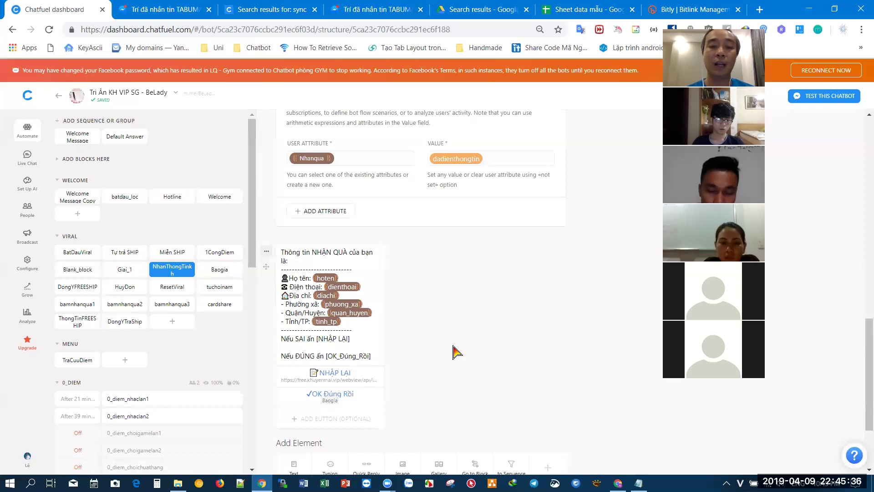
scroll(453, 352, "down", 1)
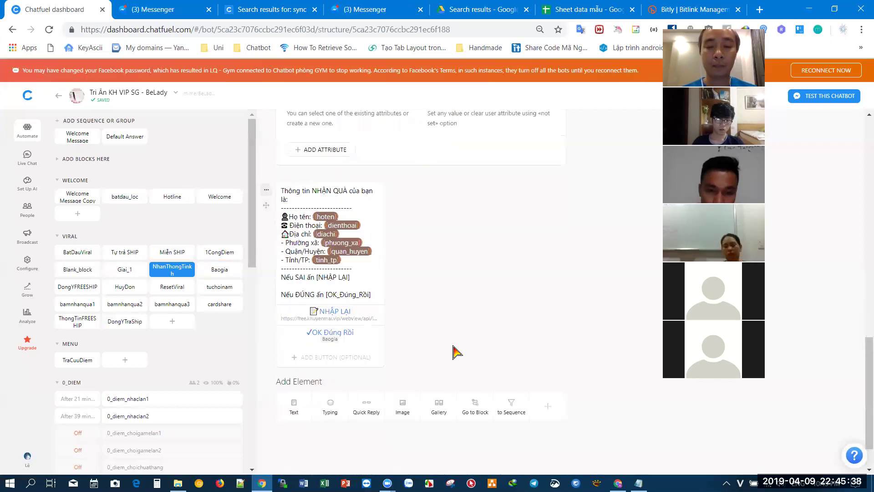
scroll(487, 413, "down", 1)
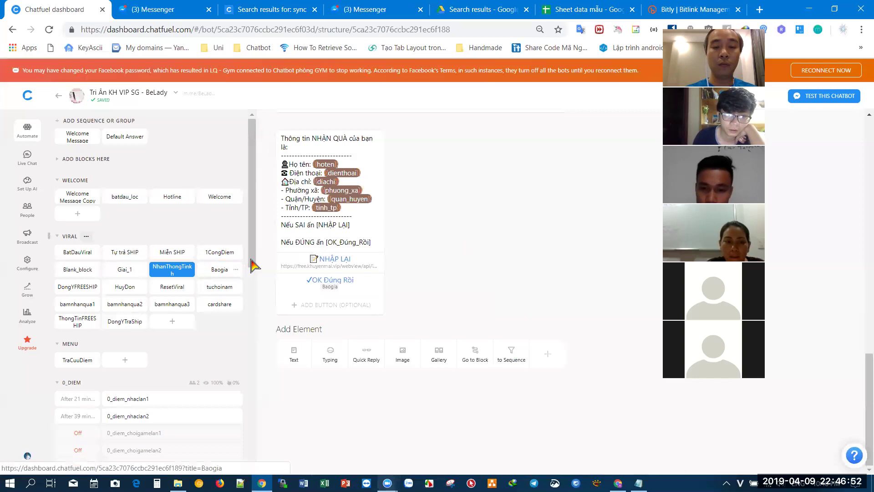
left_click(332, 263)
left_click(380, 315)
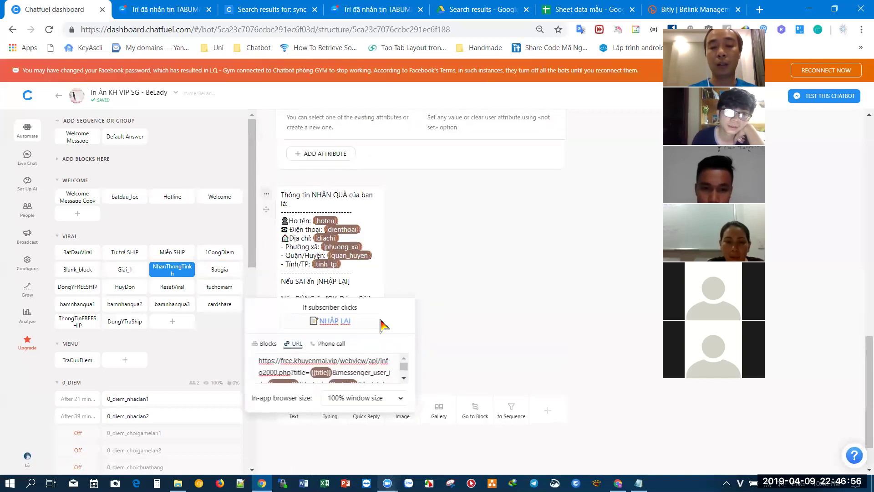
left_click(404, 378)
left_click(404, 379)
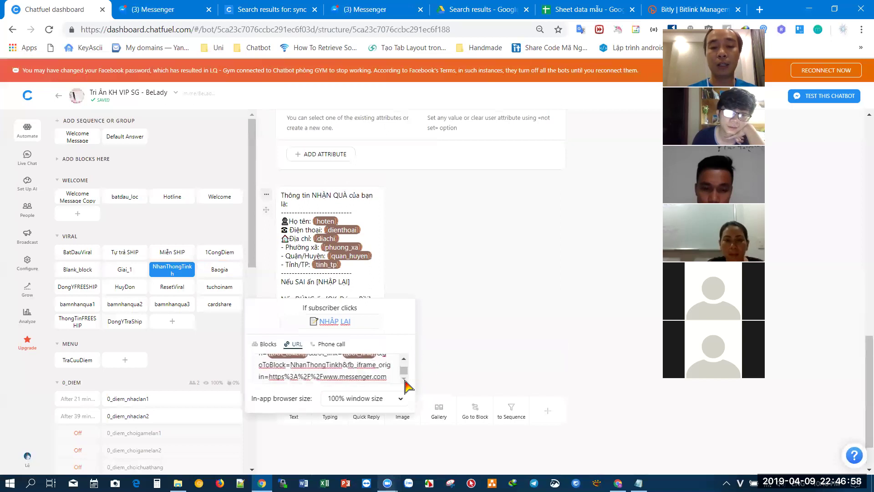
left_click(455, 362)
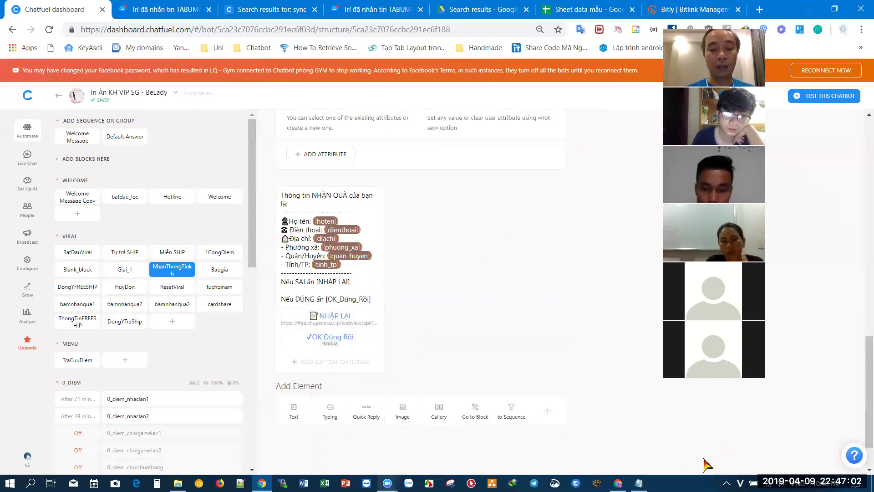
- Review the Test K1 ChoiVongQuay block's attributes, then bring up the 'data cho vòng quay, shop Test K2' sheet
left_click(618, 482)
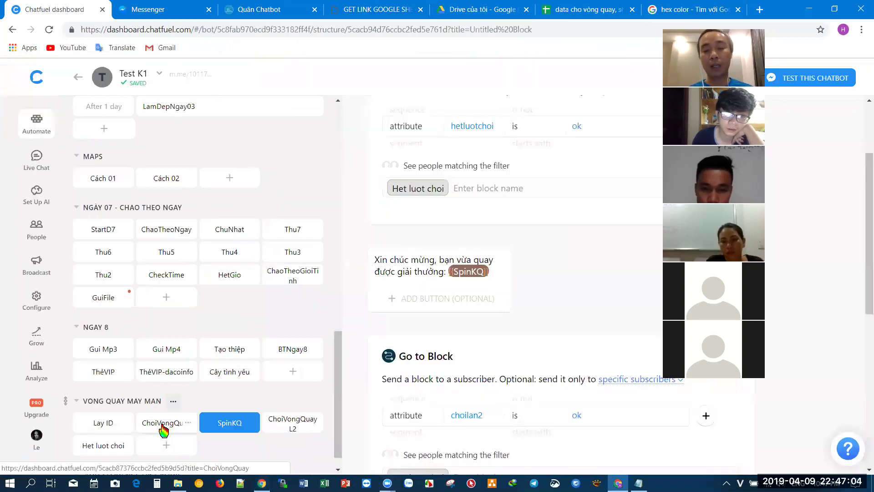
left_click(163, 426)
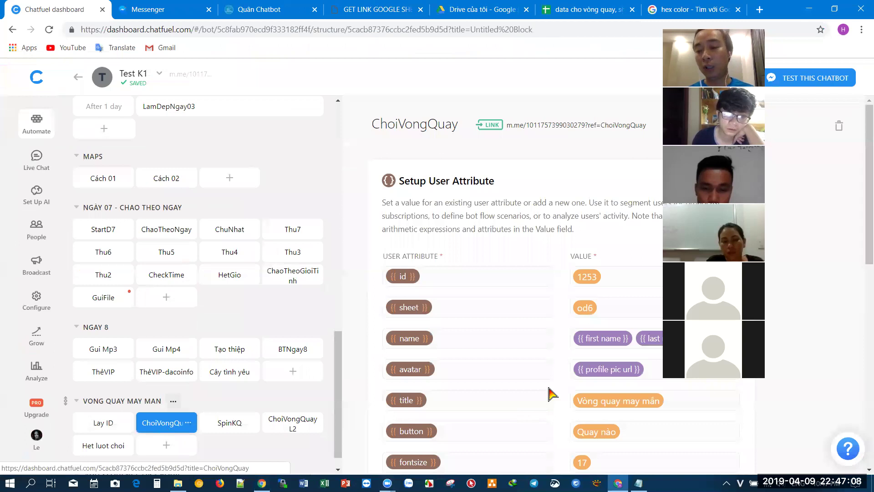
scroll(552, 392, "down", 3)
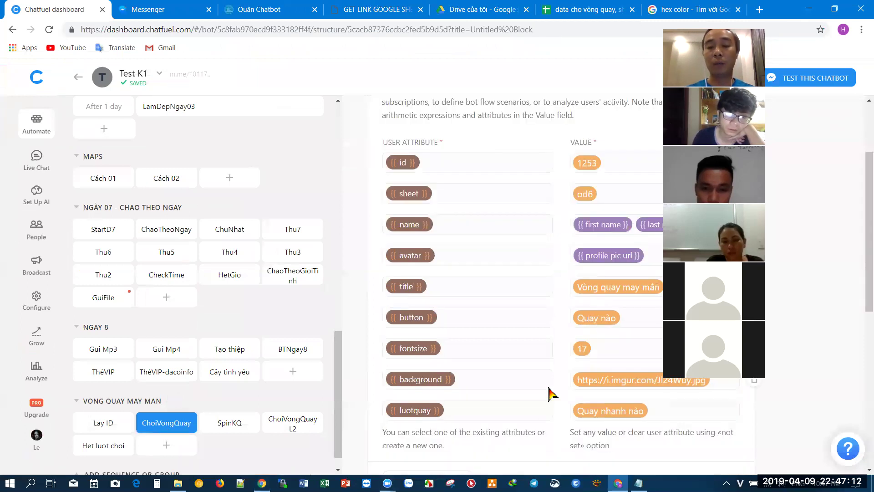
left_click(581, 9)
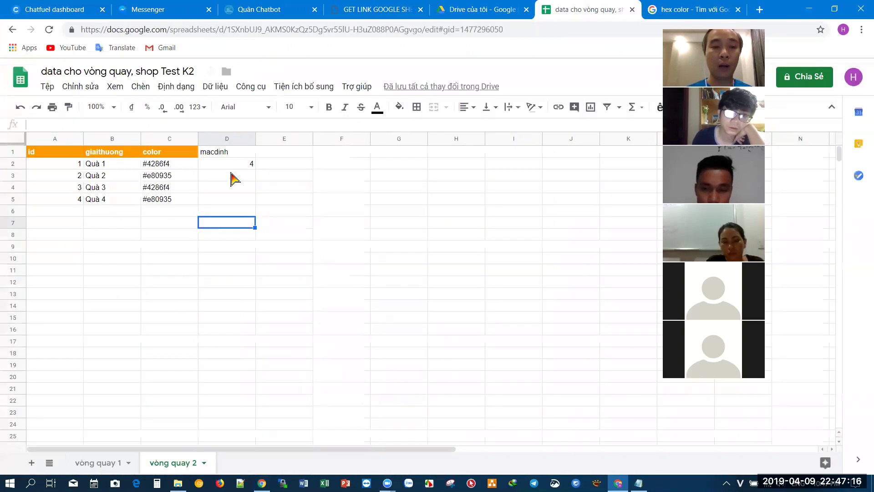
- Glance at the wheel in Messenger, then bring up Google's hex color picker at #e80935
left_click(231, 175)
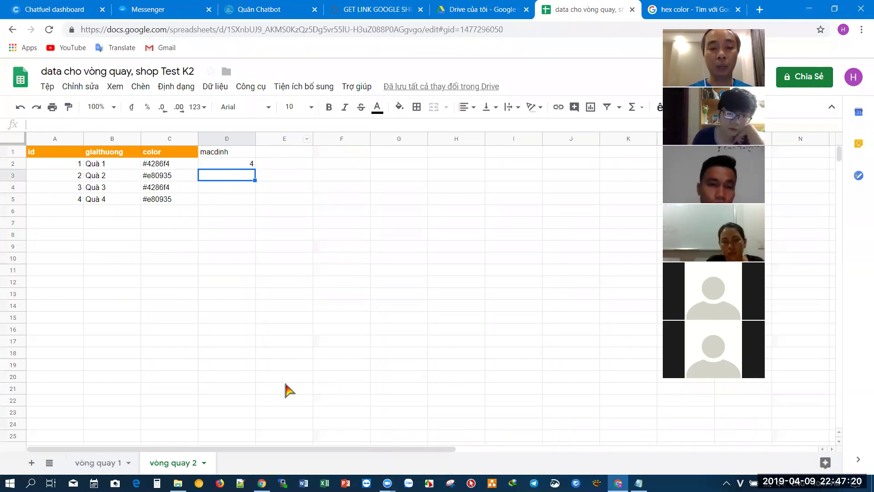
key("ctrl+2")
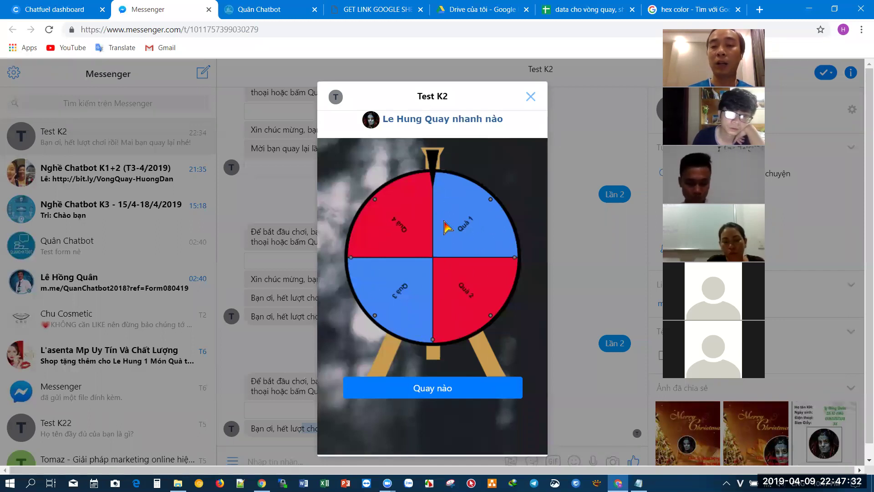
left_click(671, 10)
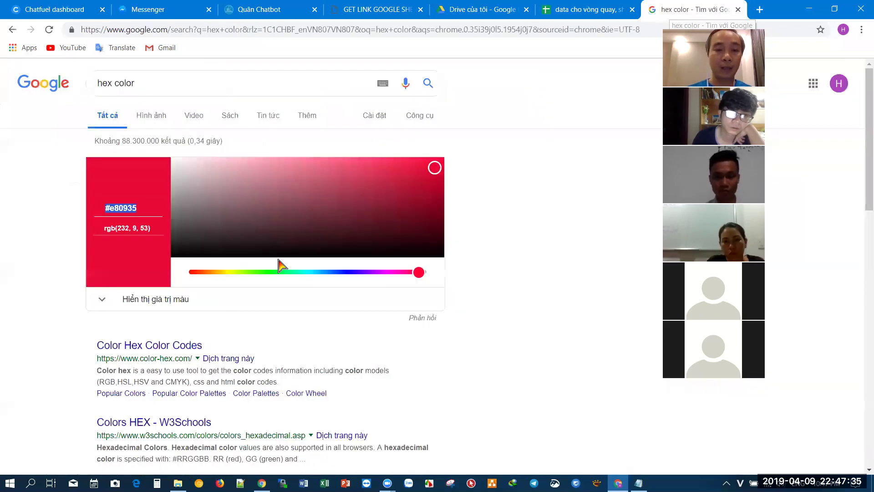
- Pick pastel yellow #f2e085 and paste it into C2 for Quà 1
left_click(230, 272)
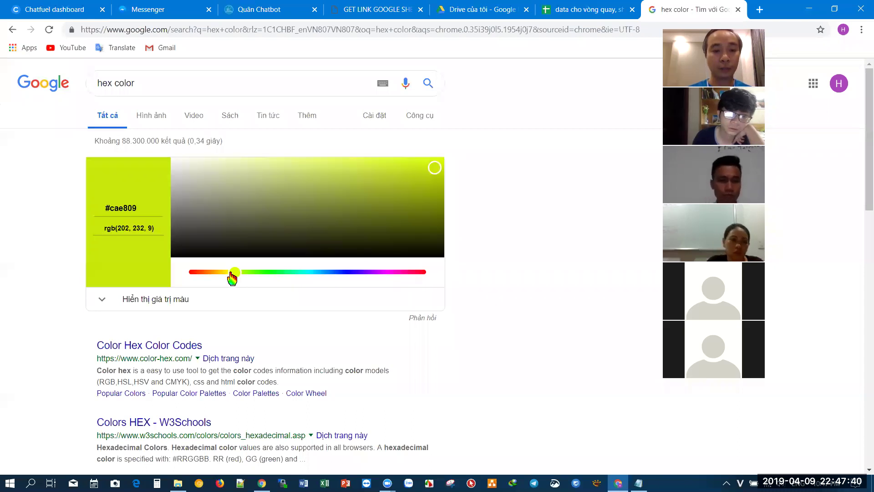
left_click_drag(231, 276, 221, 276)
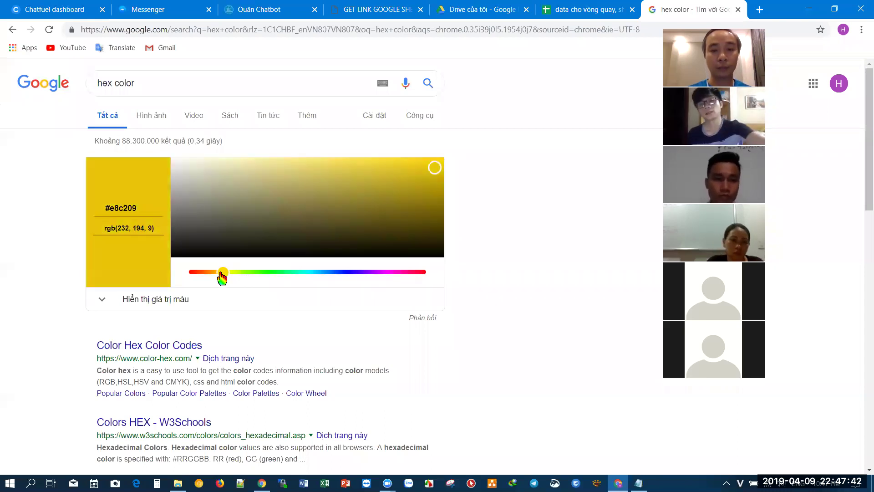
left_click_drag(382, 168, 295, 169)
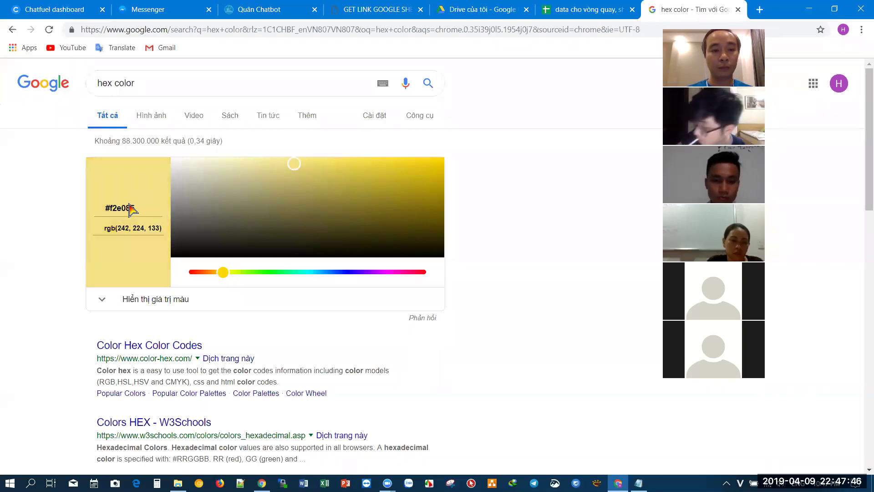
left_click_drag(140, 207, 78, 220)
key("ctrl+c")
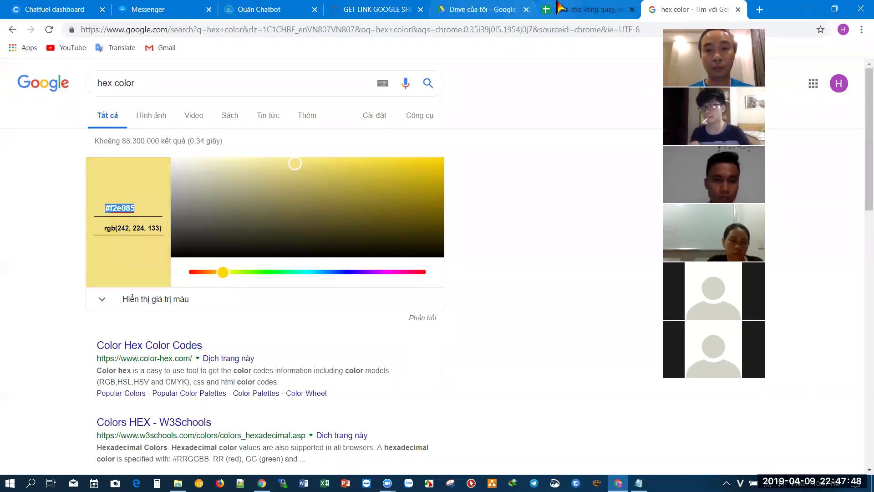
left_click(573, 10)
left_click(185, 166)
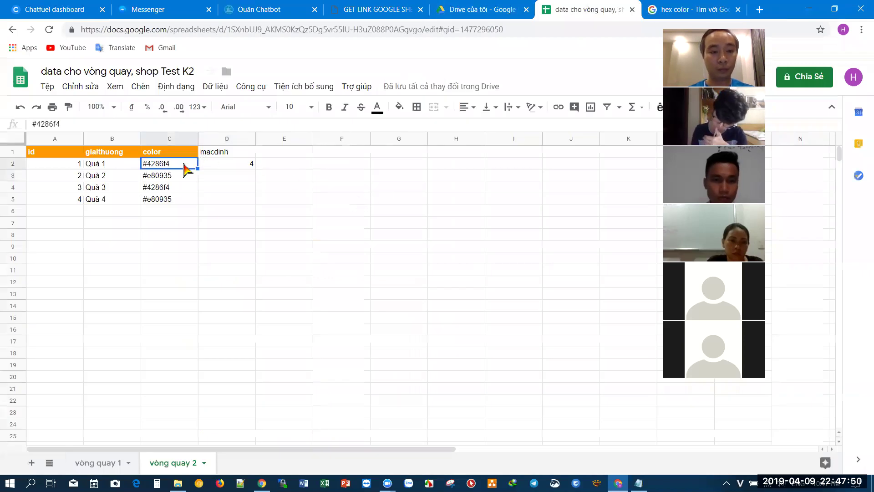
key("ctrl+v")
- Pick pink #f2bac4 and paste it into C3 for Quà 2
left_click(669, 8)
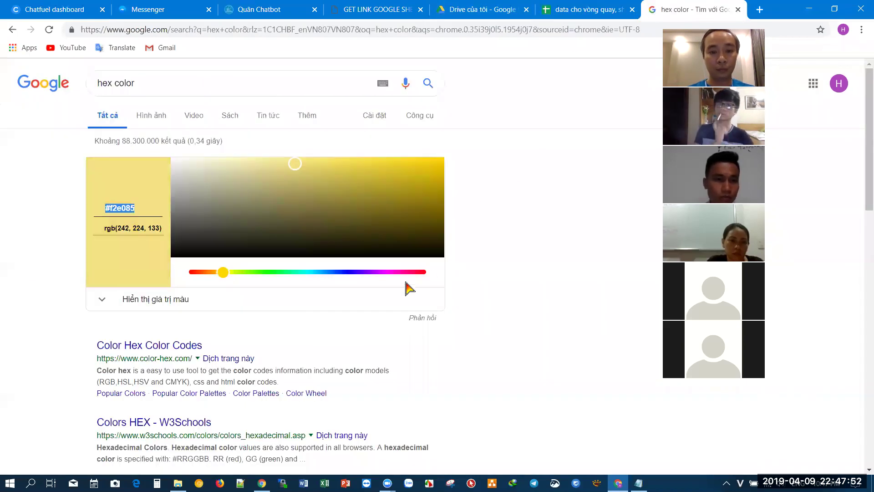
left_click(418, 272)
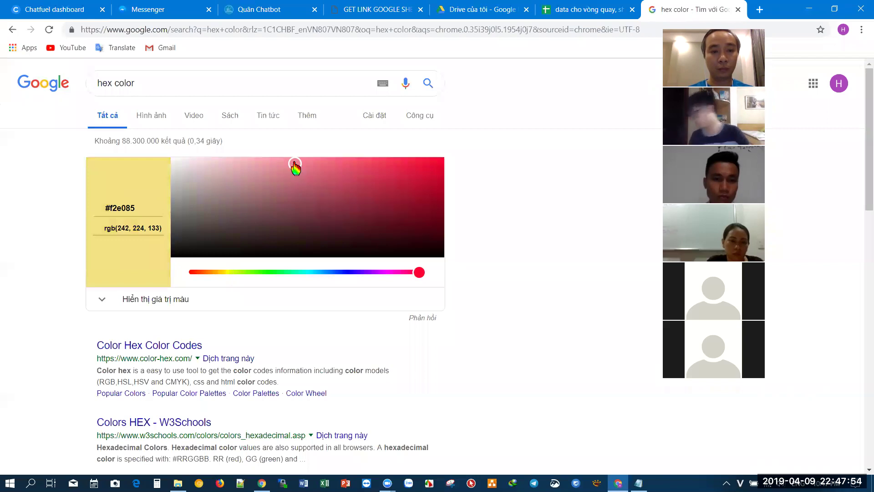
left_click_drag(295, 170, 234, 168)
left_click(138, 212)
key("ctrl+a")
key("ctrl+c")
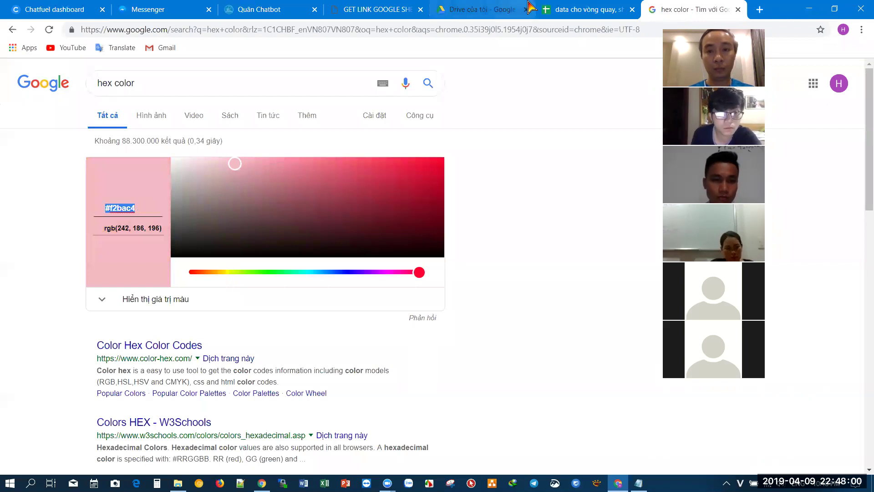
left_click(543, 13)
left_click(178, 177)
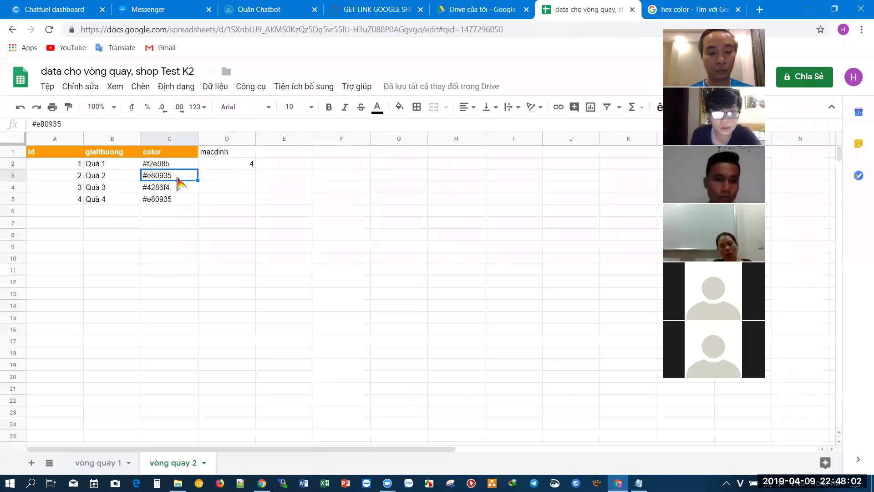
key("ctrl+v")
left_click(186, 165)
left_click(186, 175)
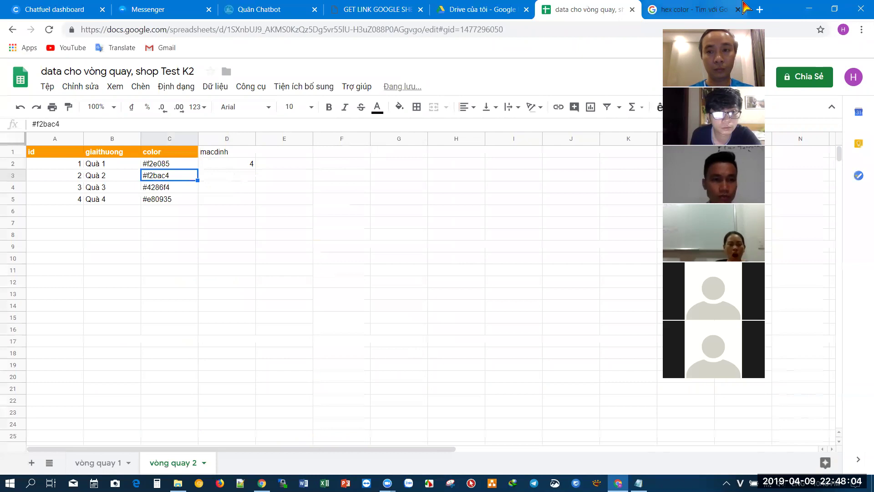
- Pick light blue #cde5f7 and paste it into C4 for Quà 3
left_click(710, 9)
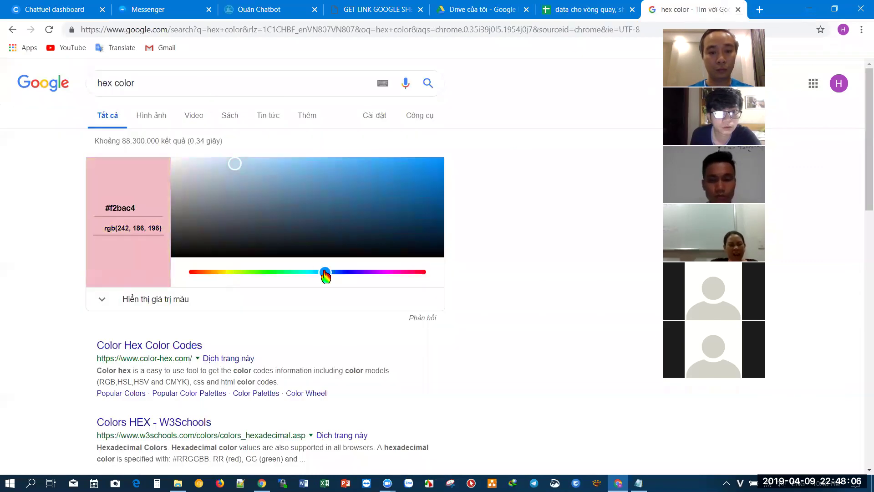
left_click_drag(250, 175, 217, 160)
double_click(142, 206)
left_click_drag(141, 207, 60, 214)
key("ctrl+c")
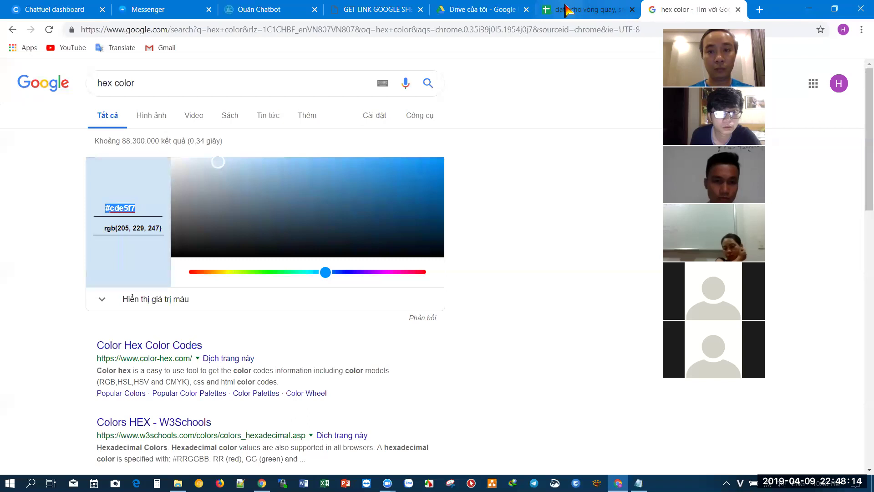
left_click(566, 9)
left_click(169, 189)
key("ctrl+v")
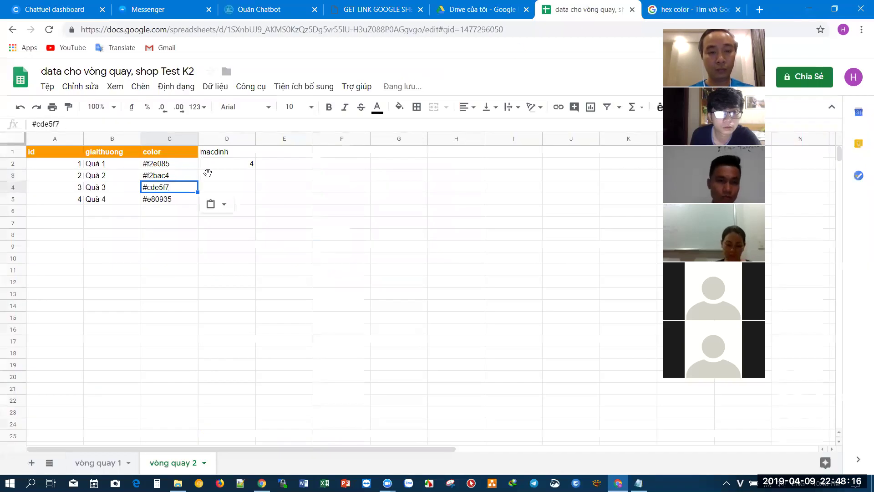
- Pick pastel green #c9f2cb and replace C5's #e80935 with it for Quà 4
left_click(665, 9)
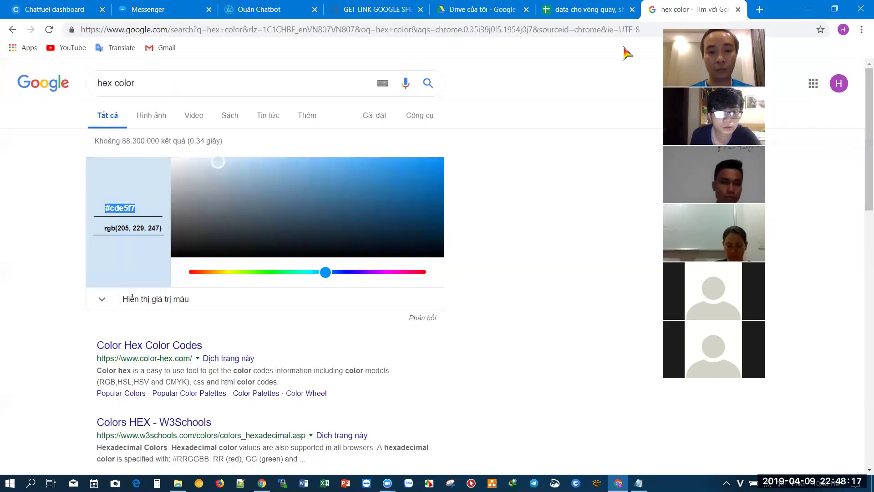
left_click(271, 272)
left_click(218, 164)
left_click_drag(141, 210, 32, 214)
key("ctrl+c")
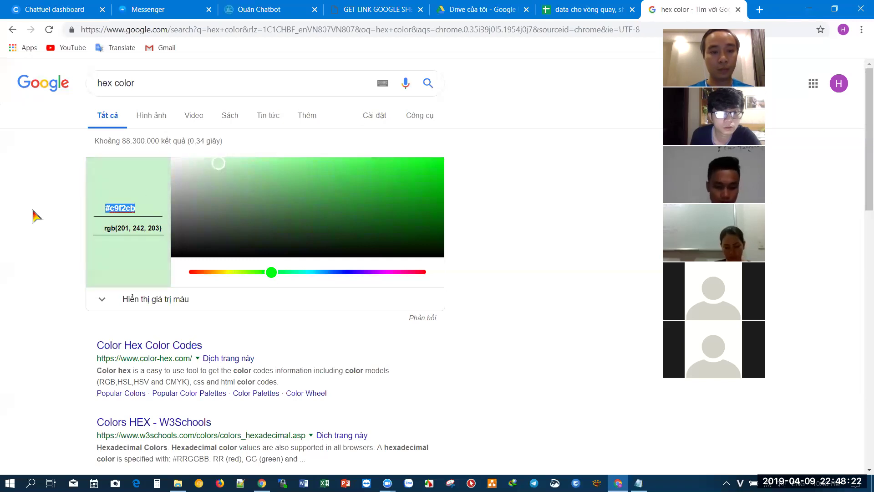
left_click(590, 8)
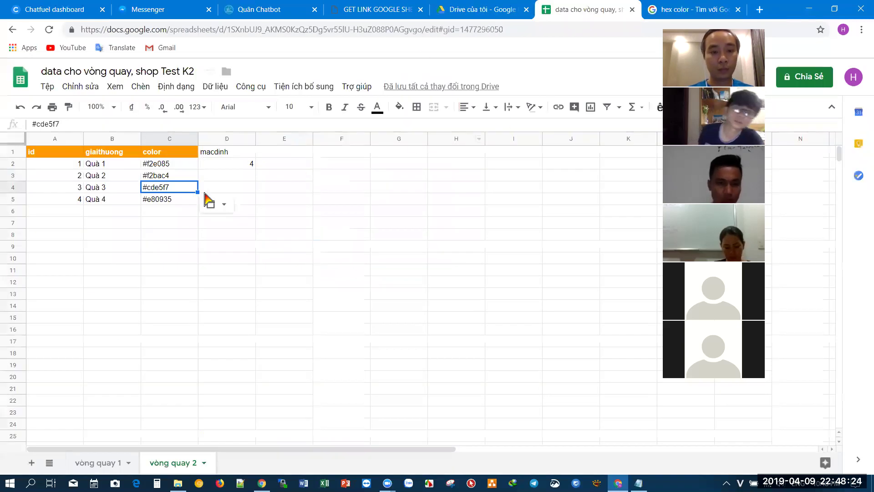
left_click(181, 201)
double_click(181, 200)
left_click_drag(181, 200, 91, 200)
key("ctrl+v")
left_click(286, 242)
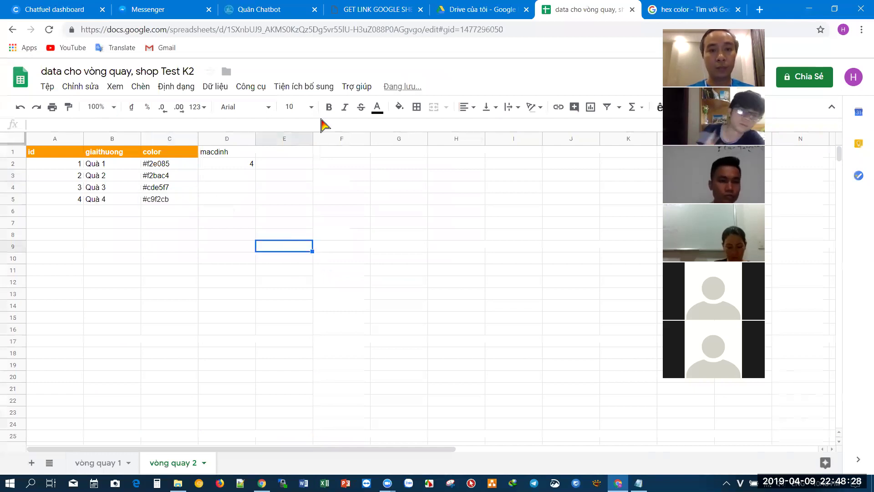
- Copy colours C2:C5 from vòng quay 2 into C2 of vòng quay 1
left_click_drag(166, 164, 169, 203)
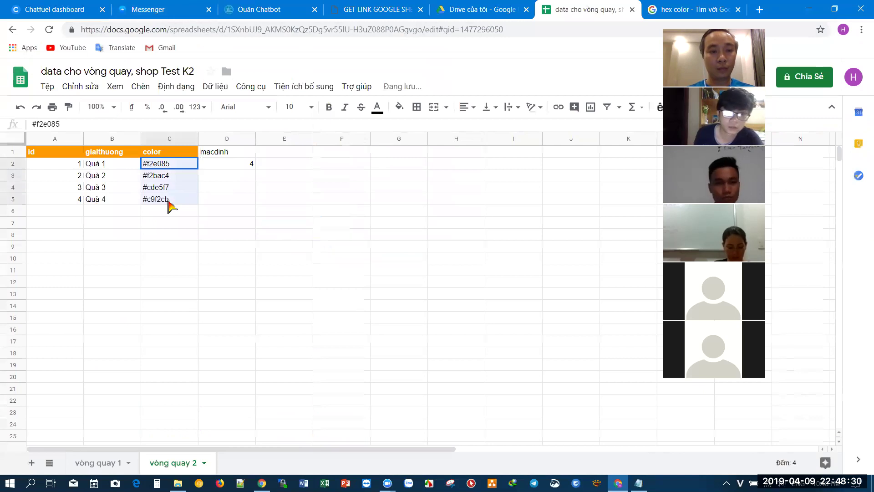
key("ctrl+c")
left_click(100, 464)
left_click(172, 167)
key("ctrl+v")
- Reload the Messenger prize wheel to show the pastel slices, then launch PowerPoint
left_click(219, 296)
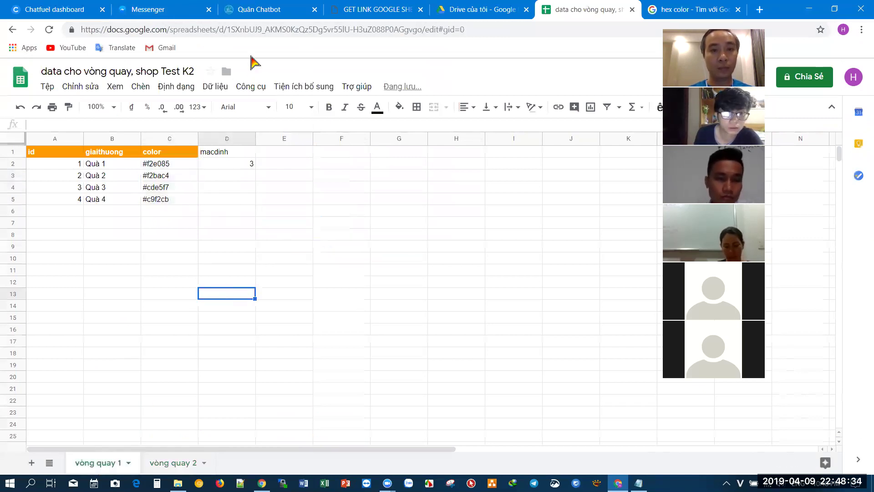
left_click(150, 9)
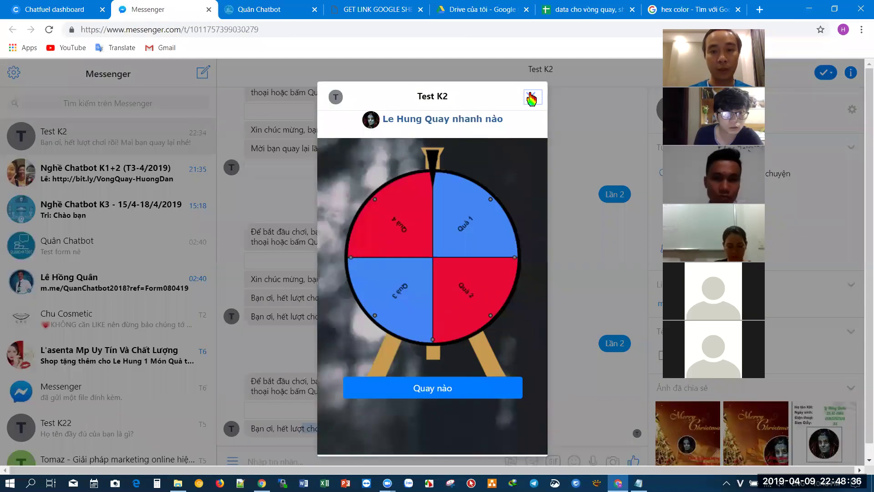
left_click(531, 97)
left_click(367, 412)
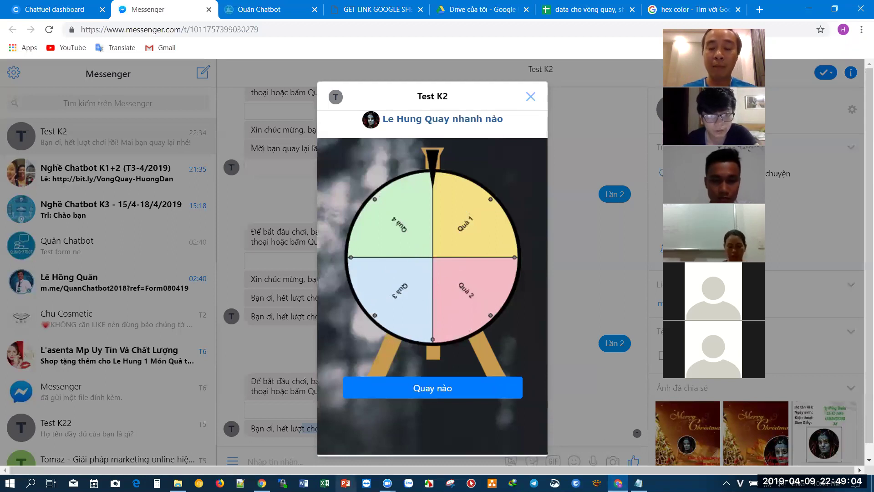
left_click(345, 483)
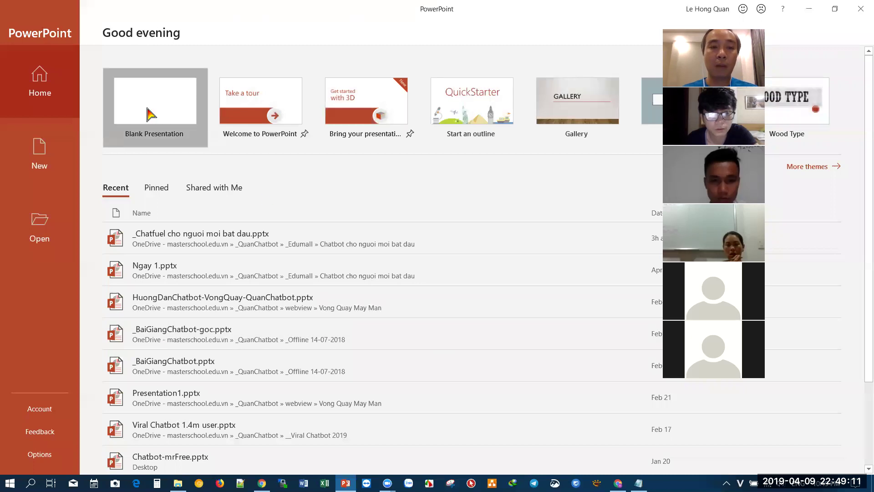
- Start a blank presentation and delete both slide placeholders
left_click(150, 113)
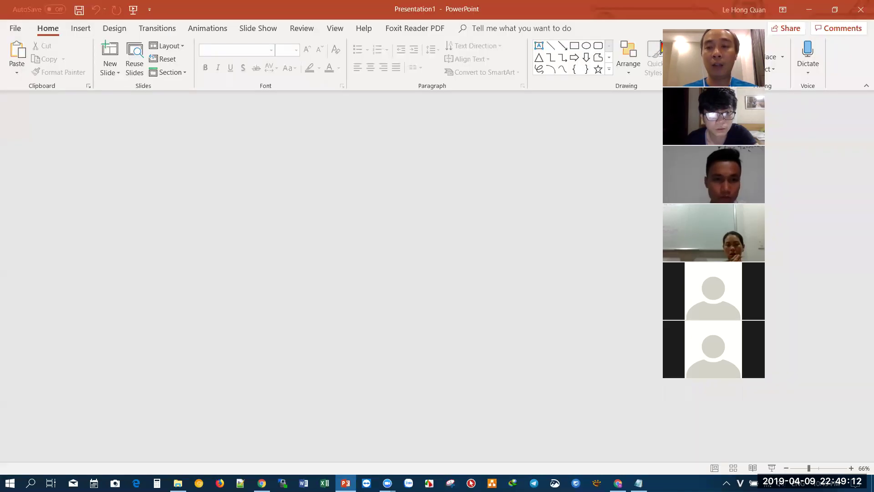
key("ctrl+a")
key("Delete")
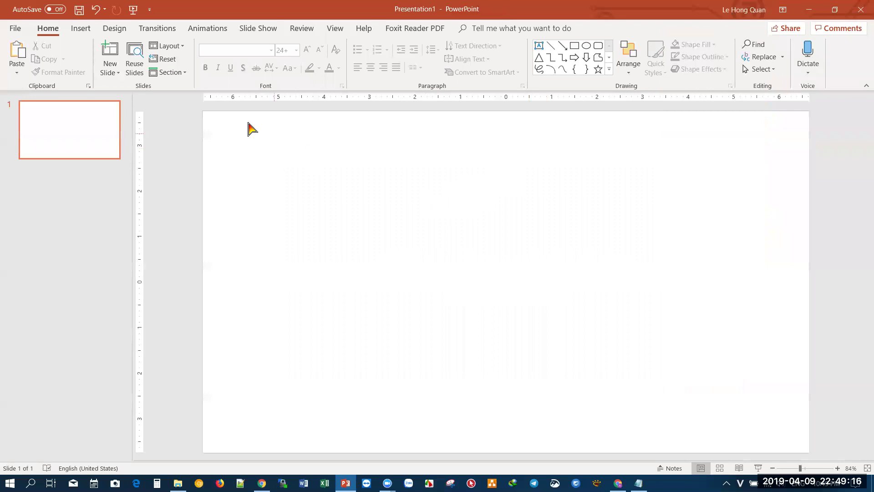
- Open Insert > Chart and choose the Pie chart type
left_click(83, 29)
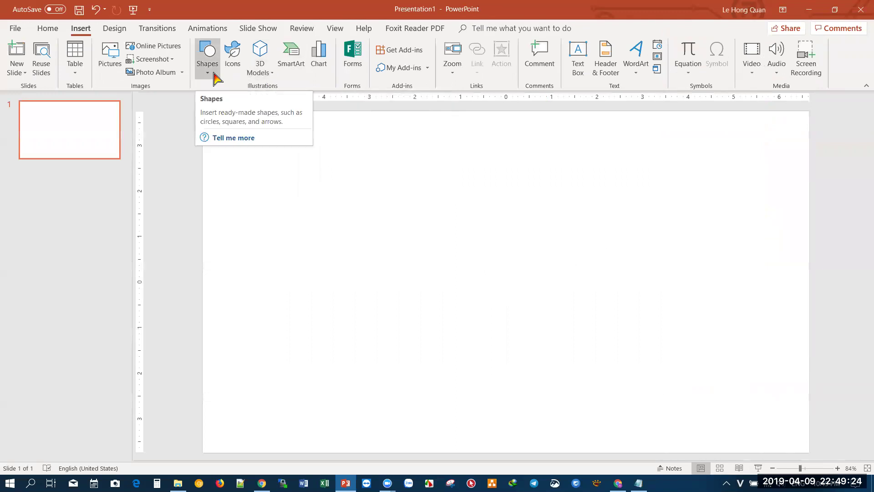
left_click(319, 57)
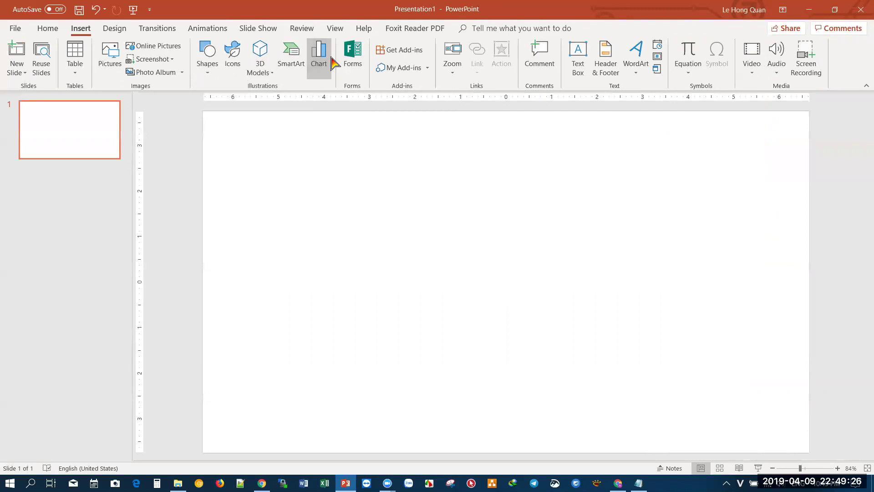
left_click(300, 162)
mouse_move(463, 211)
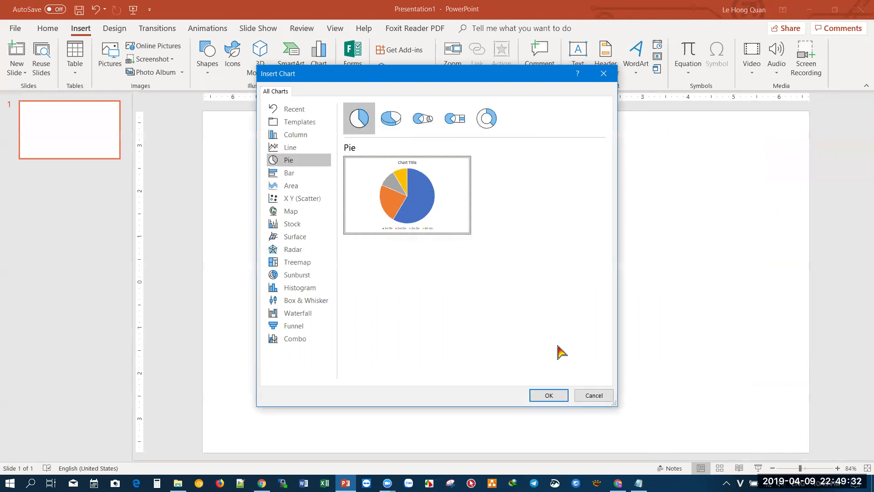
- Insert the Sales pie chart and set all four quarter values (B2–B5) to 1
left_click(554, 394)
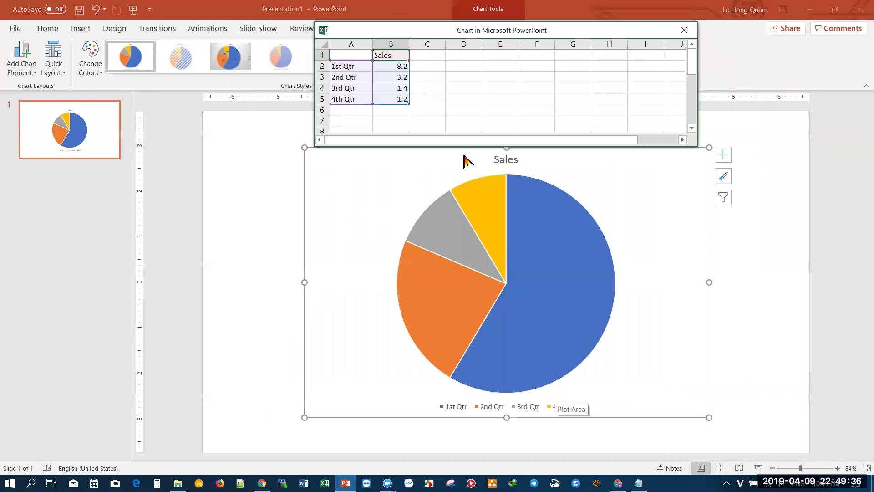
left_click(392, 67)
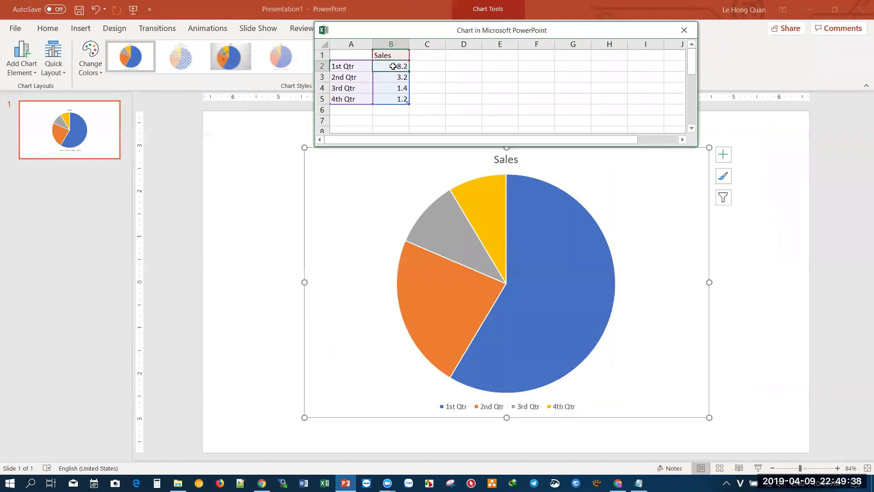
type("1")
left_click(395, 78)
type("1")
left_click(395, 84)
type("1")
left_click(397, 101)
type("1")
left_click(444, 110)
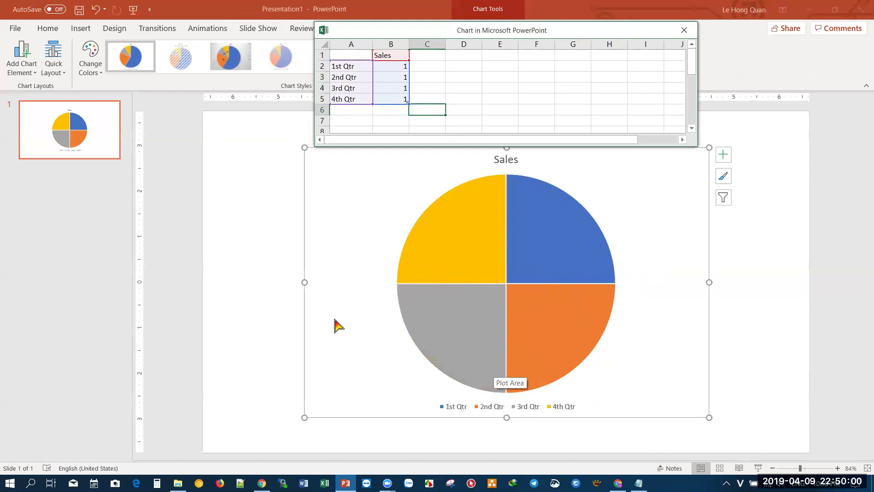
- Select the 3rd Qtr and 4th Qtr label cells in the chart datasheet
left_click(499, 101)
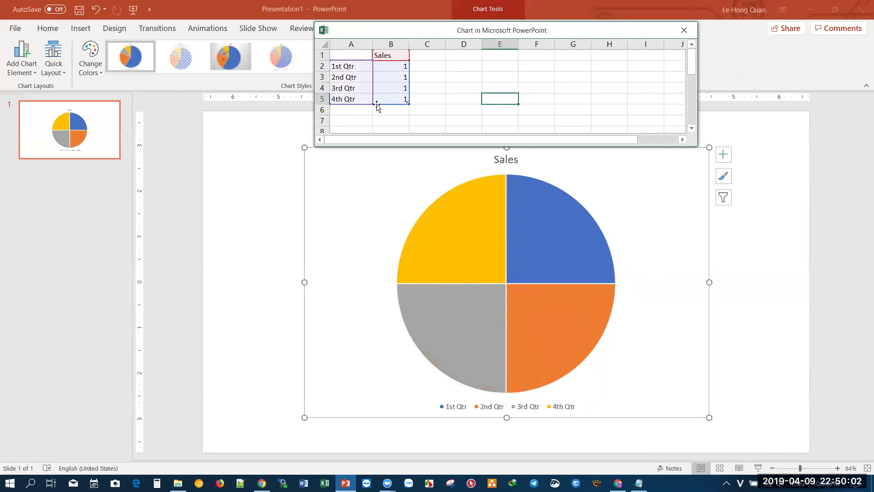
left_click(359, 99)
left_click(353, 112)
left_click_drag(366, 92, 372, 132)
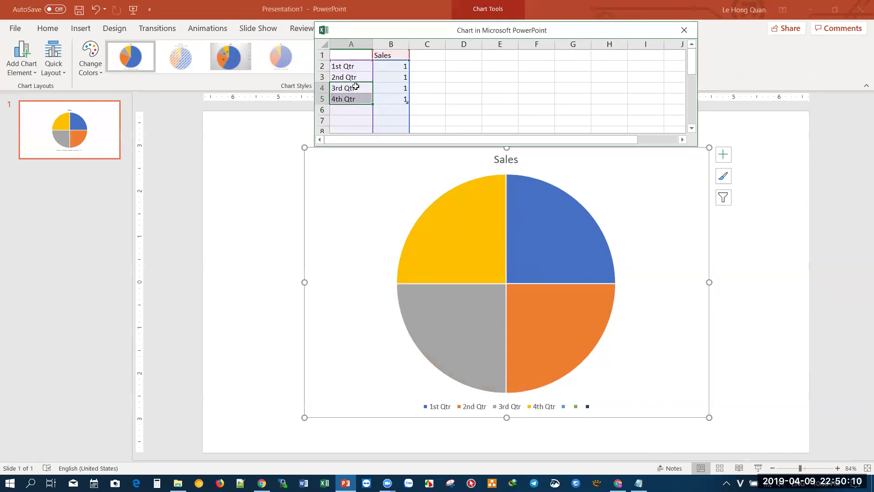
- Copy the data rows A2:B5 and paste them at A6, making eight equal slices
left_click(356, 87)
left_click_drag(356, 66, 395, 100)
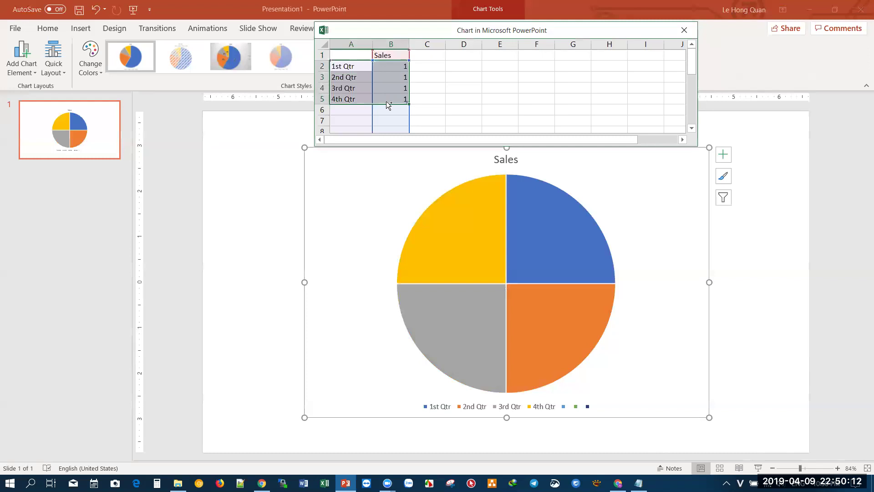
key("ctrl+c")
left_click(362, 110)
key("ctrl+v")
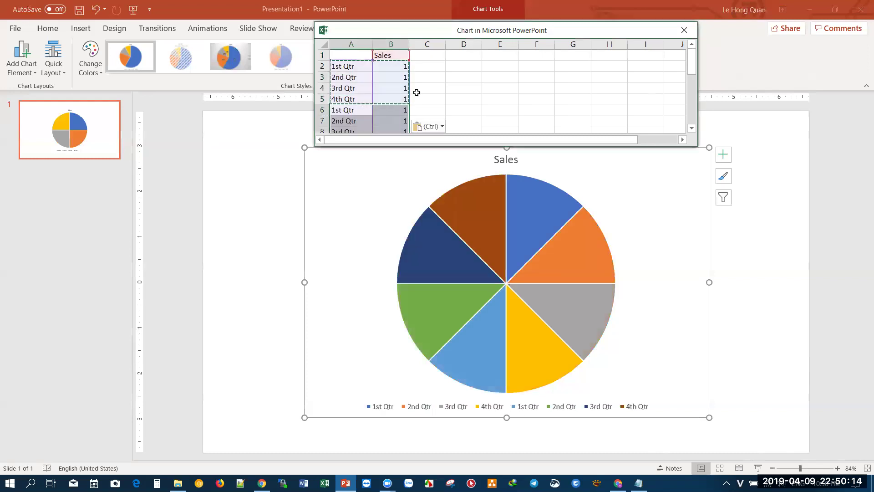
left_click(428, 87)
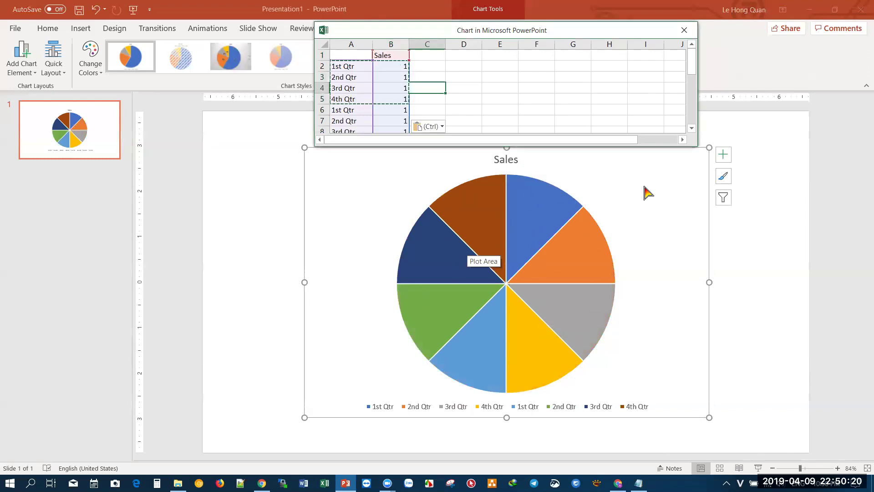
- Select the eight-slice pie chart, then bring the Messenger prize wheel to the front
left_click(757, 260)
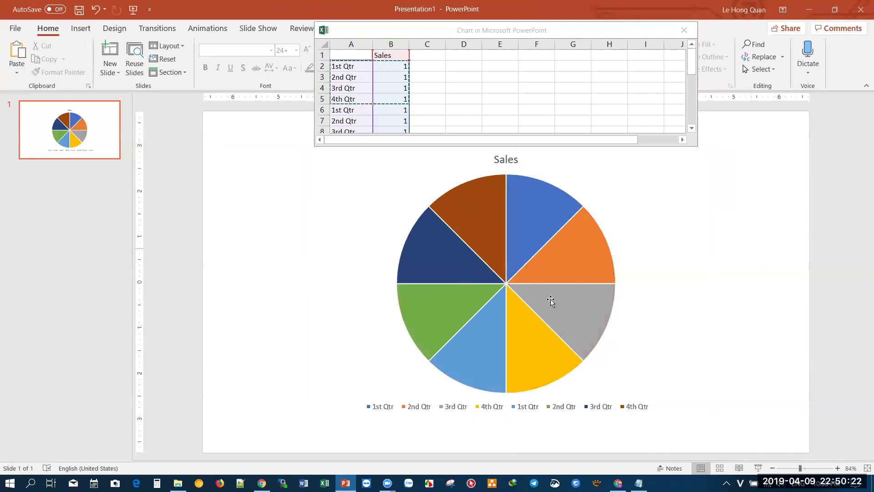
mouse_move(463, 295)
left_click(658, 294)
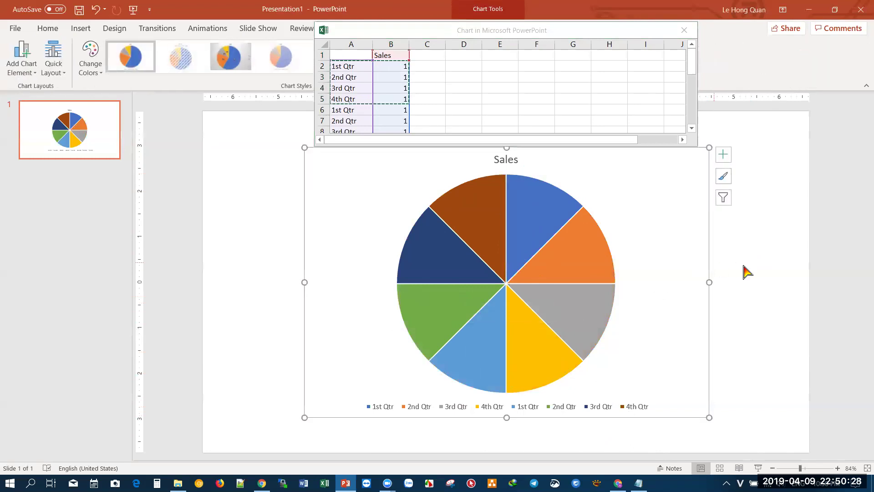
left_click(564, 265)
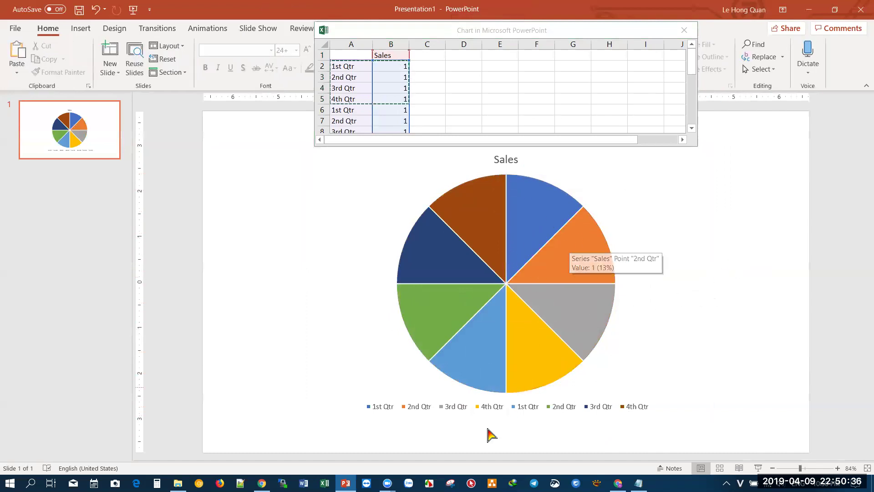
left_click(618, 483)
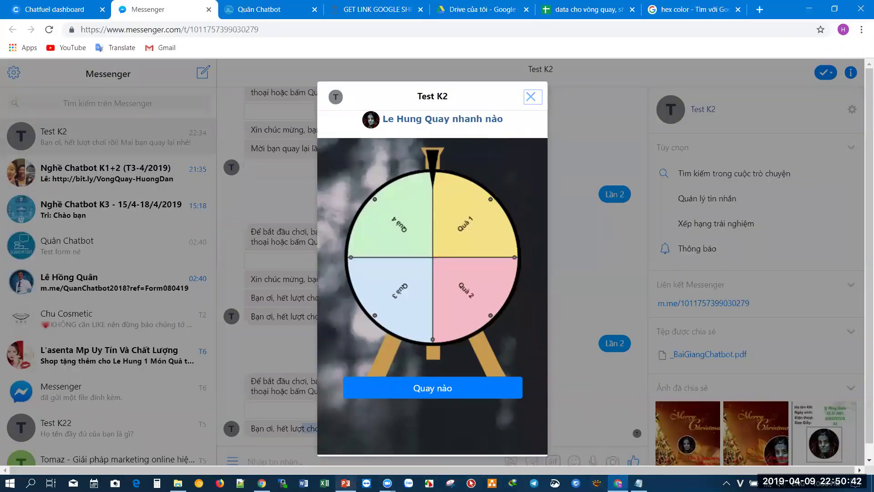
- Bring the PowerPoint presentation with the eight-slice Sales pie back to the front
left_click(345, 482)
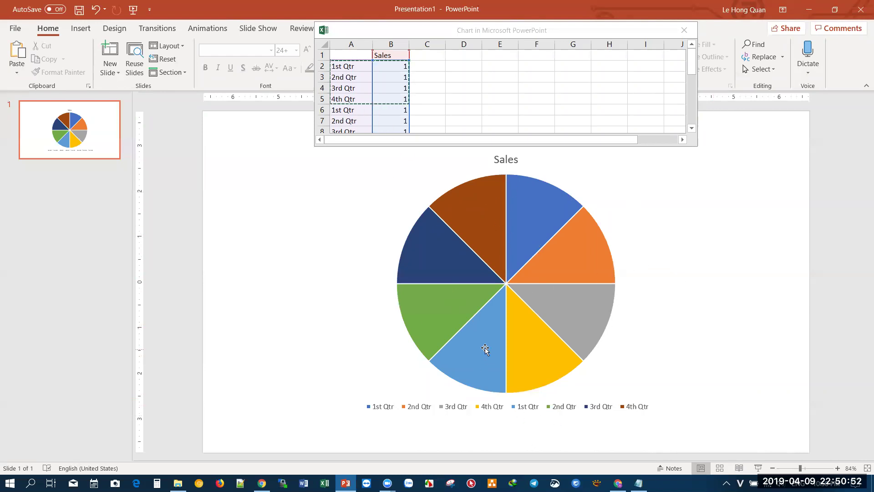
- Move the chart data window down and back up beside the Sales pie
mouse_move(485, 348)
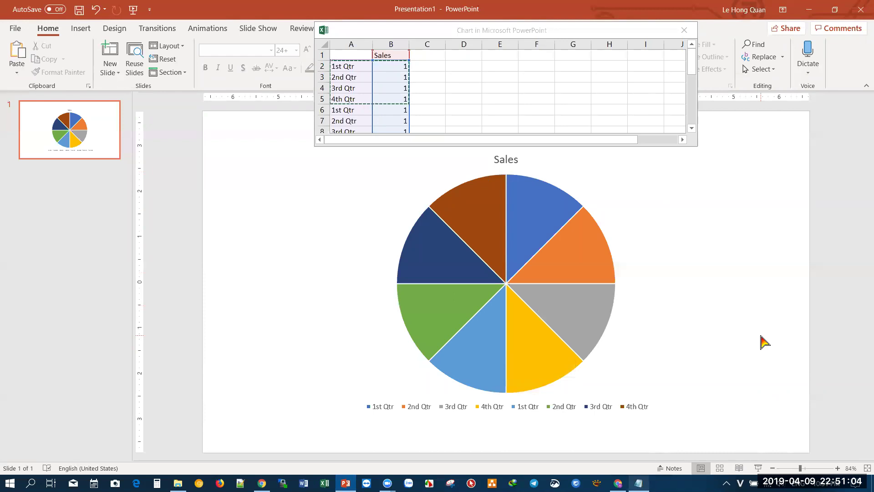
mouse_move(531, 190)
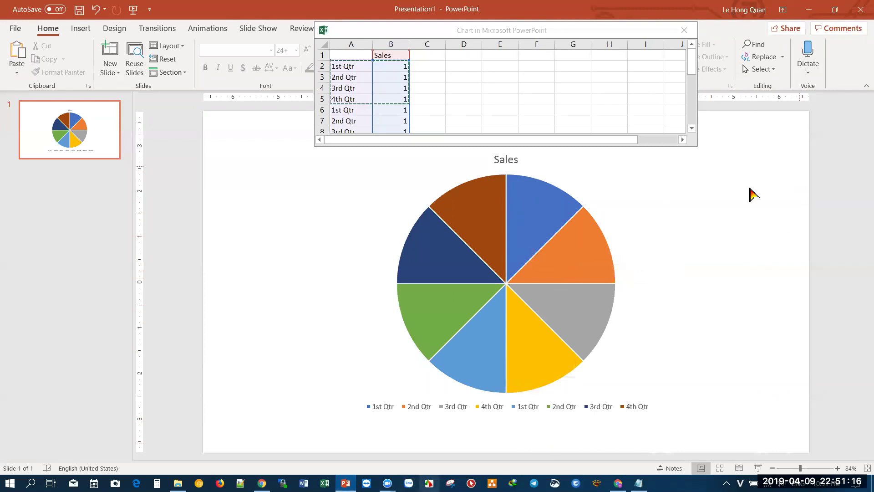
left_click(557, 223)
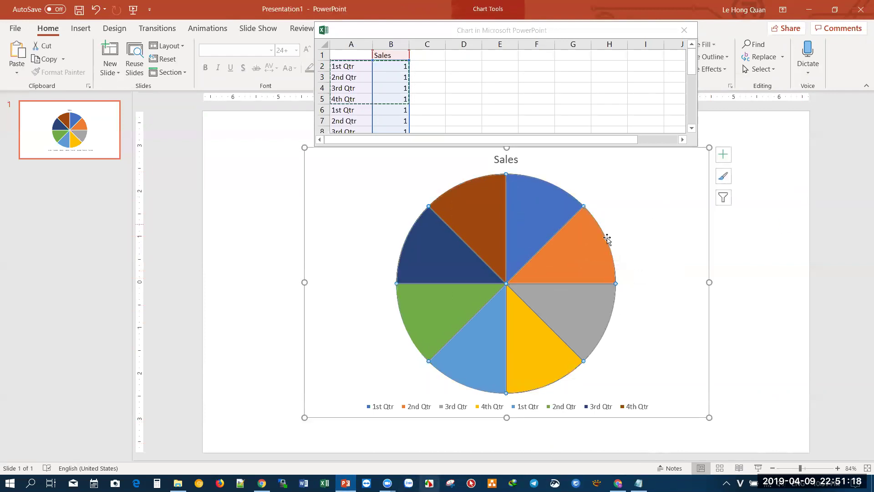
left_click(737, 248)
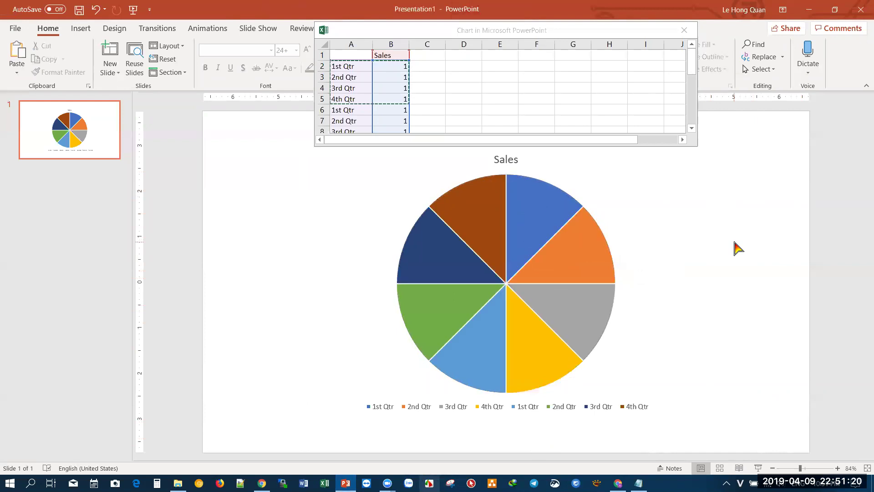
left_click(601, 32)
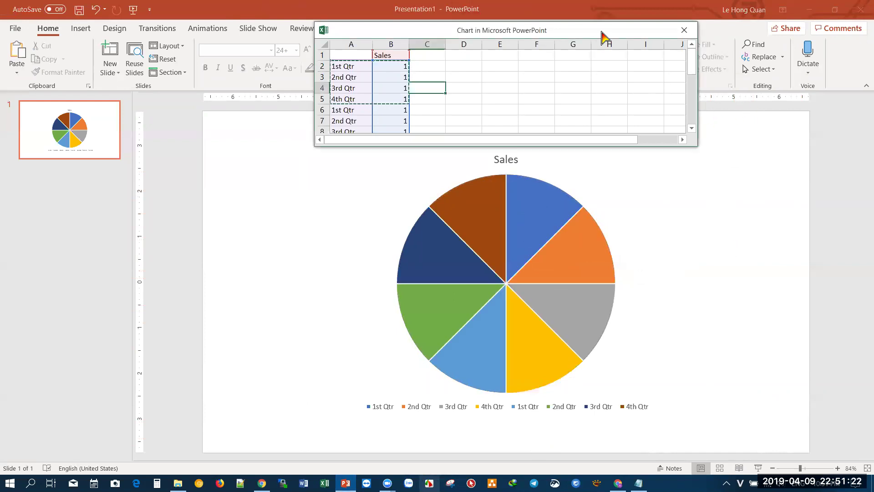
left_click_drag(601, 32, 536, 118)
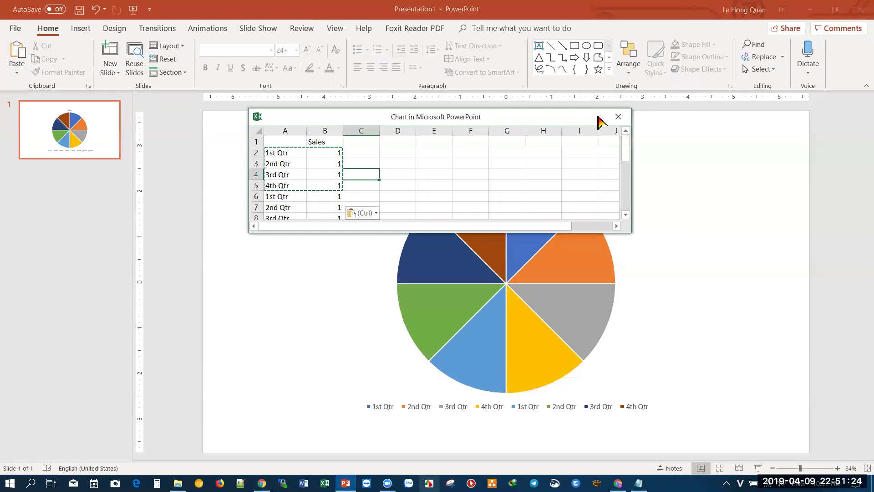
left_click(617, 260)
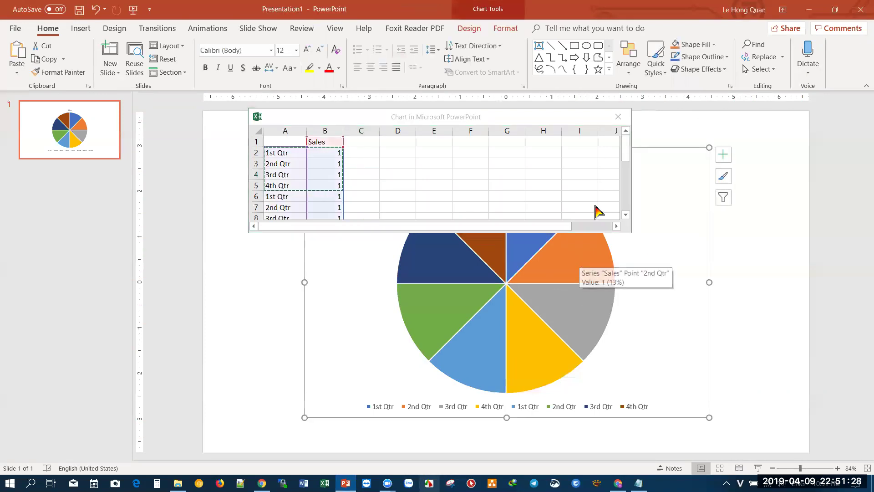
left_click_drag(520, 118, 496, 53)
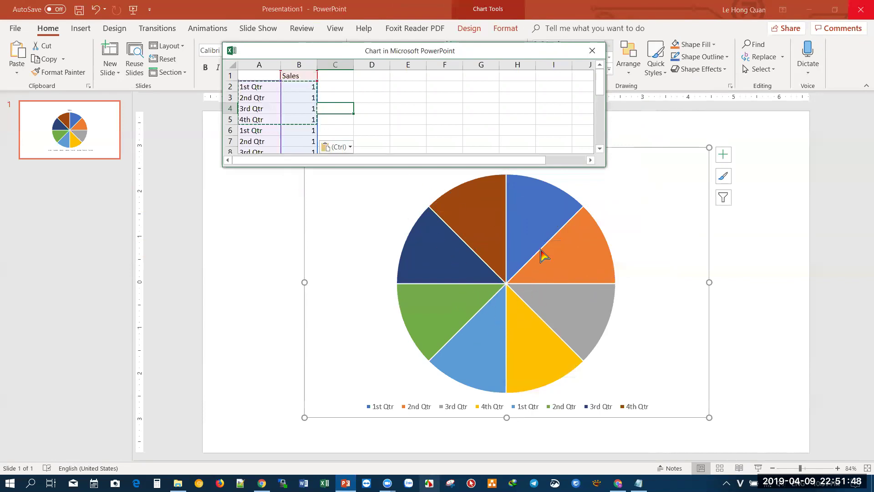
- Close Presentation1 without saving the changes
scroll(302, 123, "down", 2)
scroll(302, 124, "up", 2)
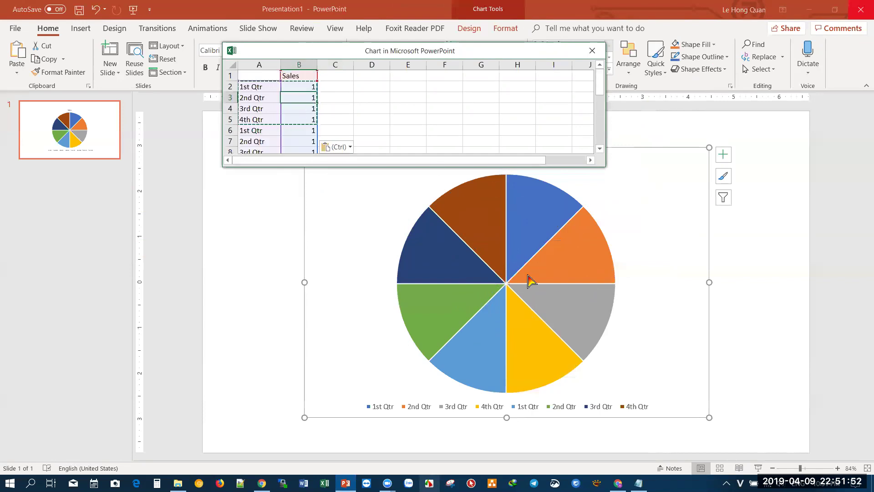
left_click(861, 16)
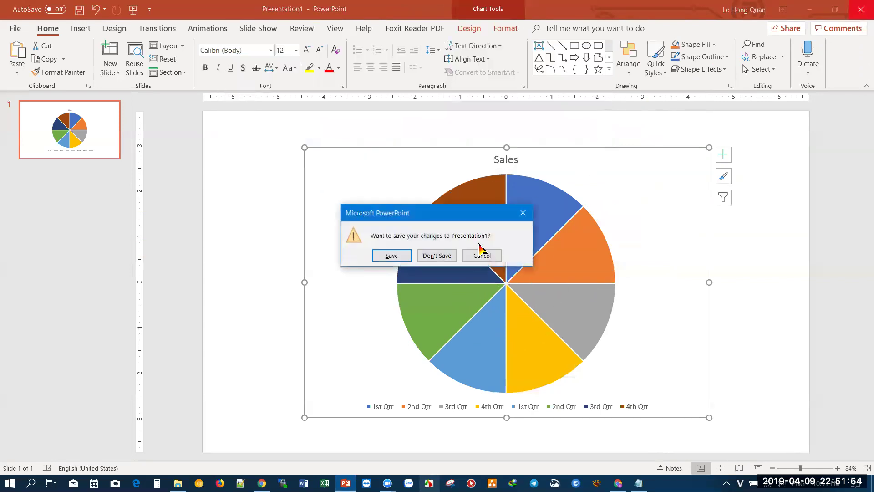
left_click(436, 257)
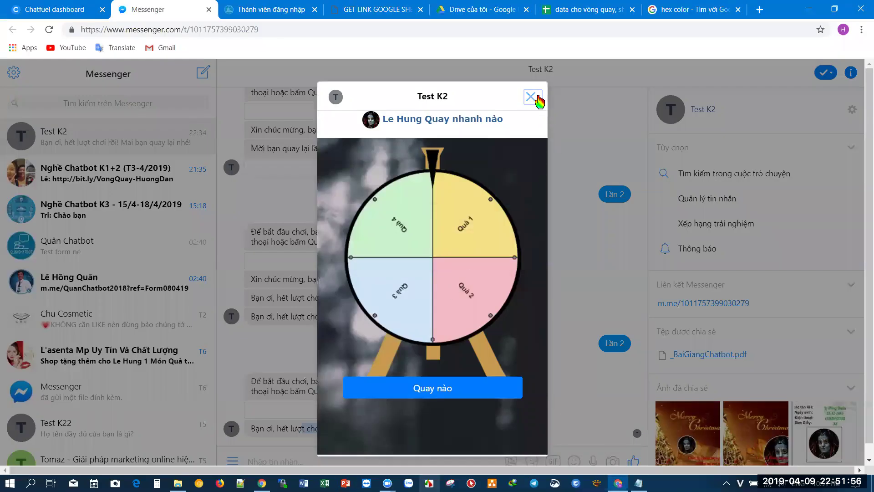
- Close the lucky-wheel popup and Zoom previews, then log in on the botchat.vip member page
left_click(529, 96)
mouse_move(389, 483)
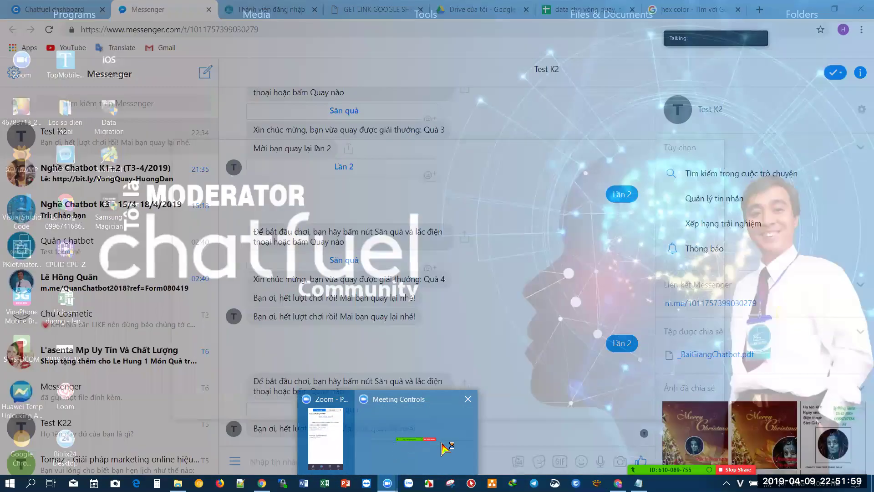
left_click(444, 448)
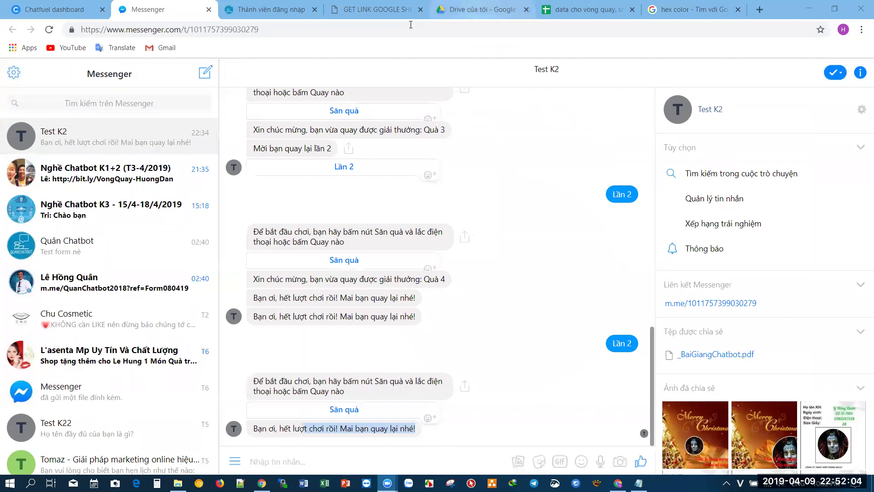
left_click(271, 9)
left_click(460, 408)
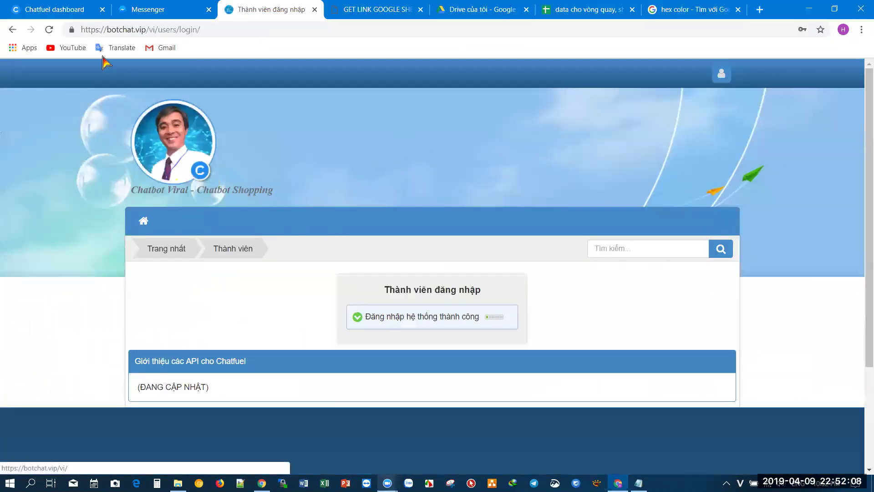
- In Chatfuel, open the SpinKQ then ChoiVongQuay blocks and scroll to the user attributes
left_click(46, 14)
scroll(359, 426, "down", 6)
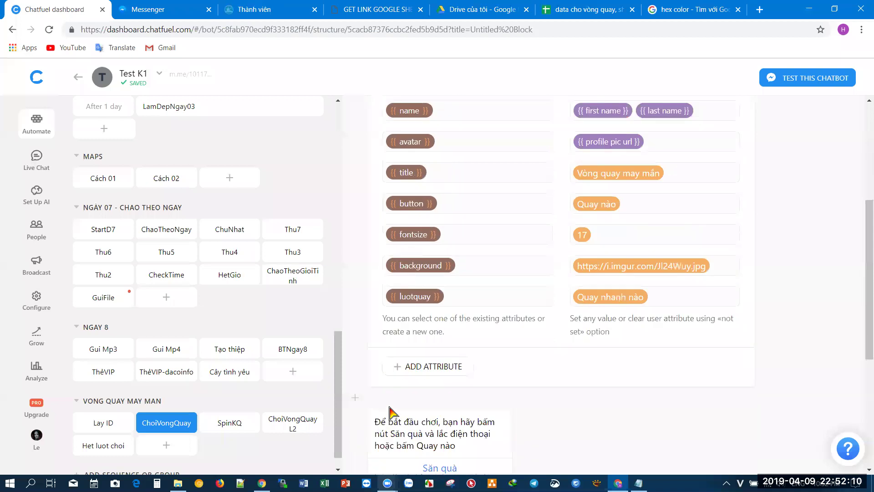
left_click(221, 423)
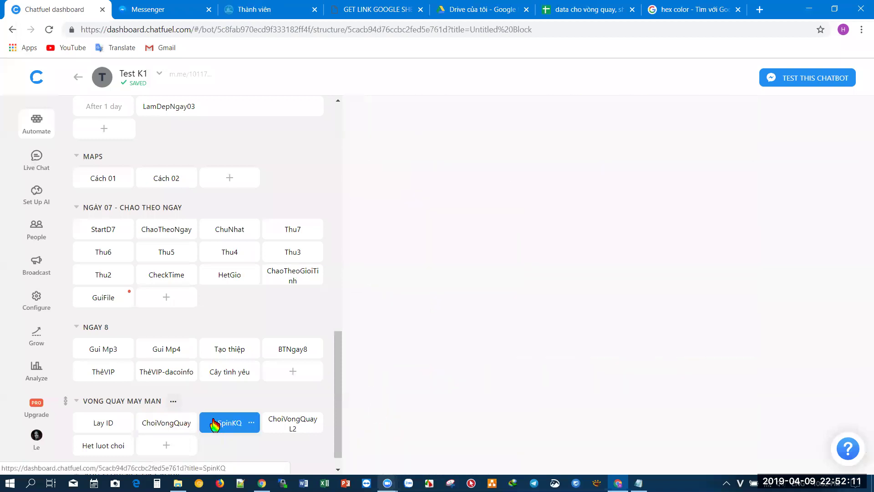
left_click(171, 425)
scroll(473, 340, "down", 3)
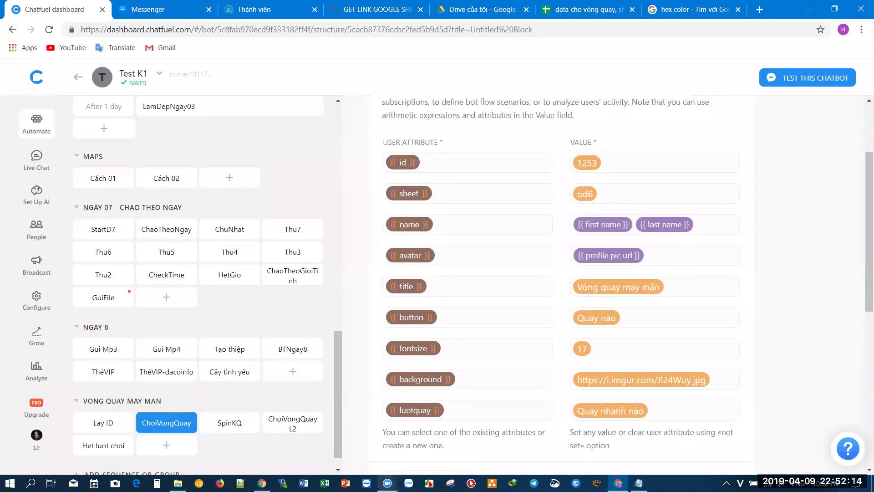
- Restore Notepad and select the whole api.botchat.vip vongquay URL
left_click(638, 484)
left_click(540, 226)
left_click_drag(552, 213, 130, 164)
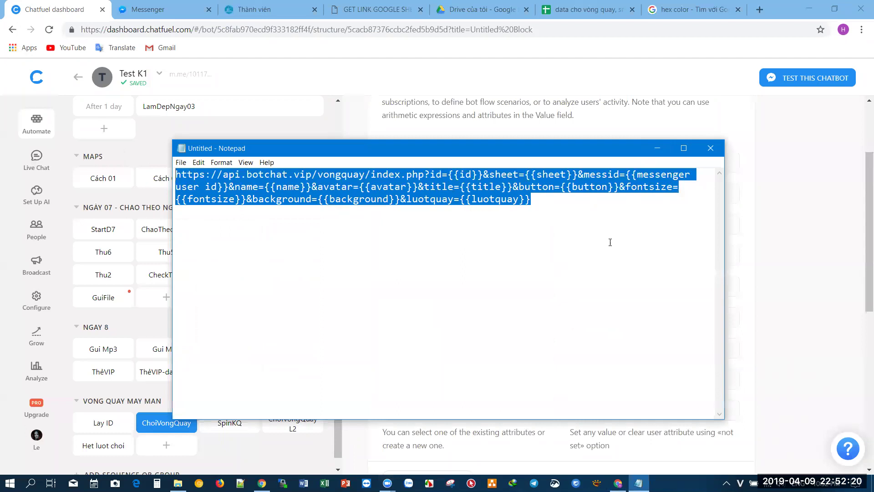
left_click(387, 484)
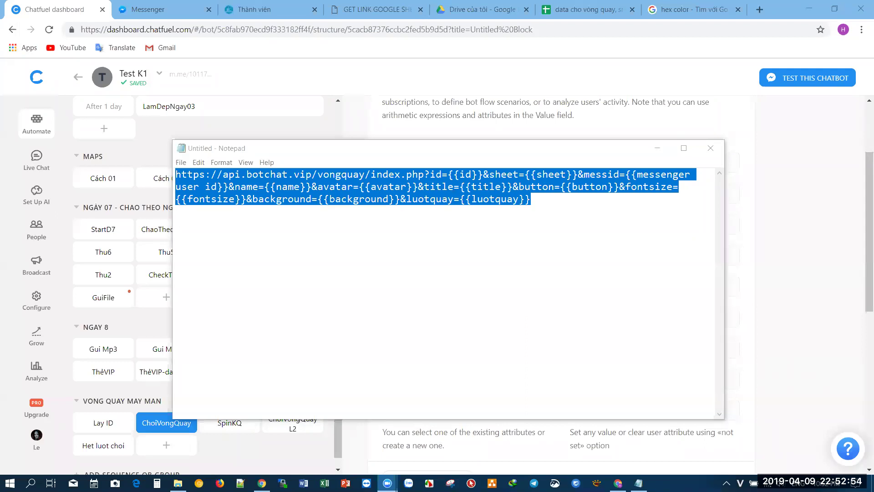
- Copy the VongQuay-HuongDan Bitly short link to the guide PDF
mouse_move(262, 483)
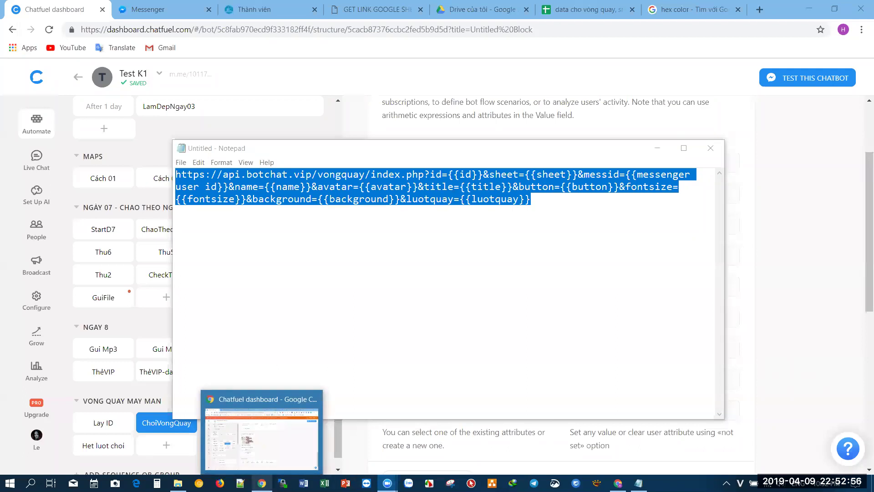
left_click(263, 430)
left_click(538, 7)
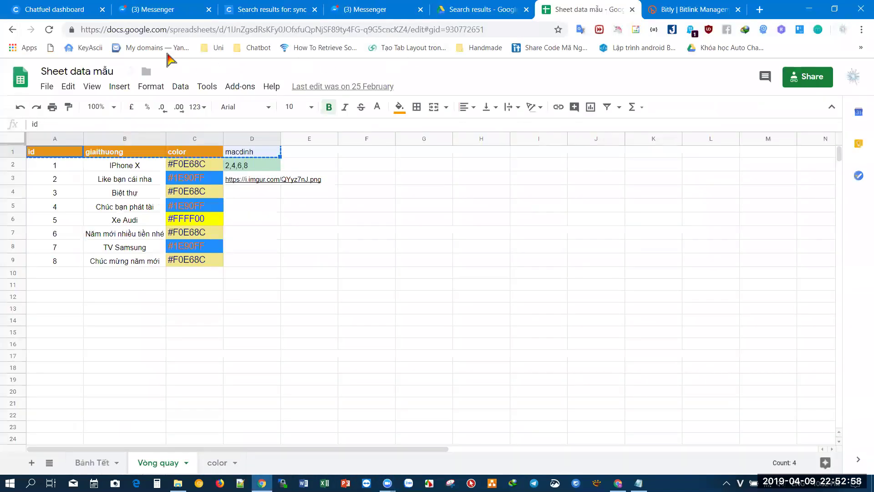
left_click(475, 8)
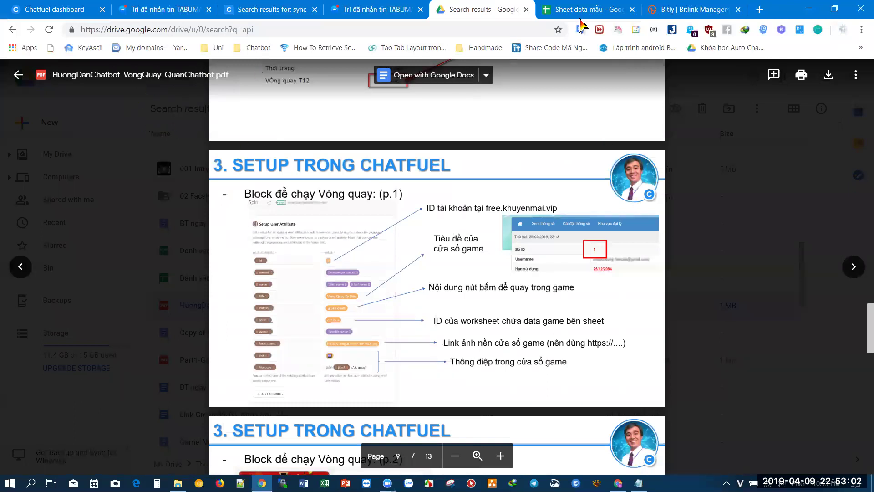
left_click(688, 9)
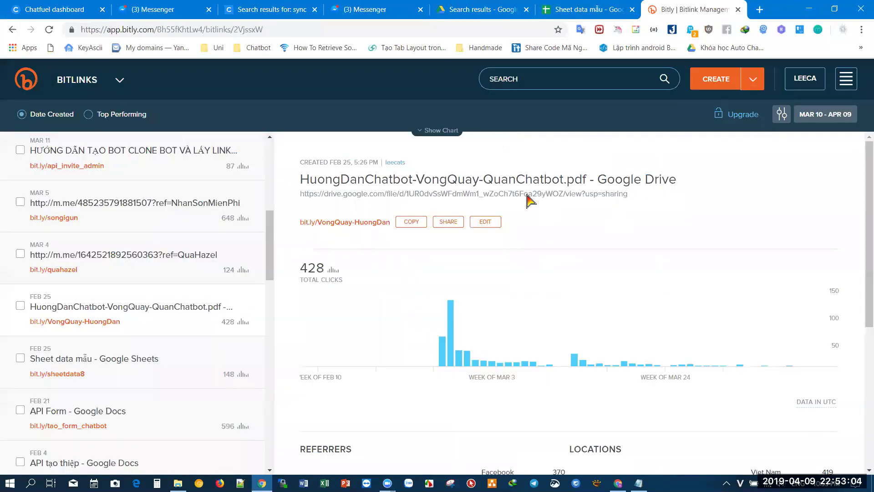
left_click(411, 222)
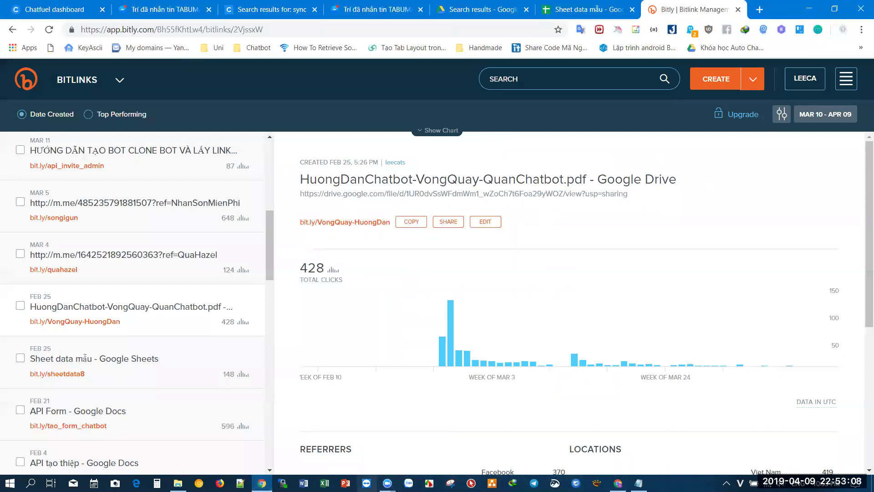
- Return to the Sheet data mẫu spreadsheet in the browser
left_click(387, 483)
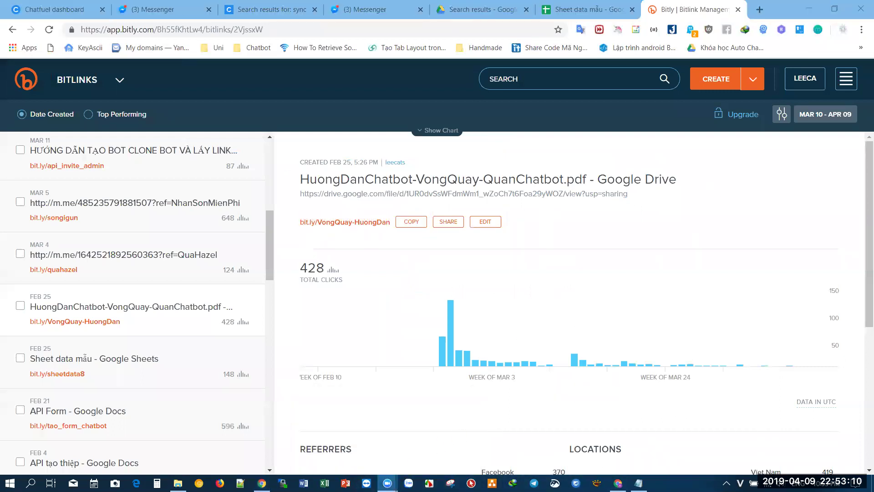
mouse_move(387, 483)
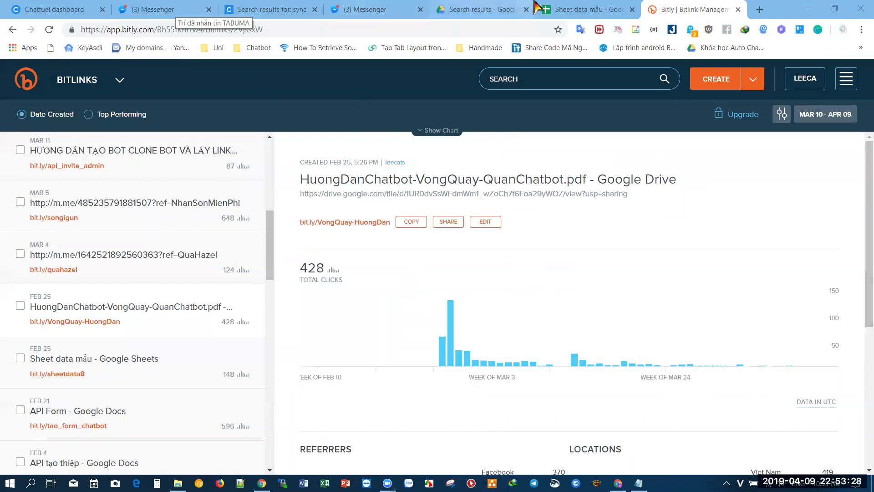
left_click(574, 9)
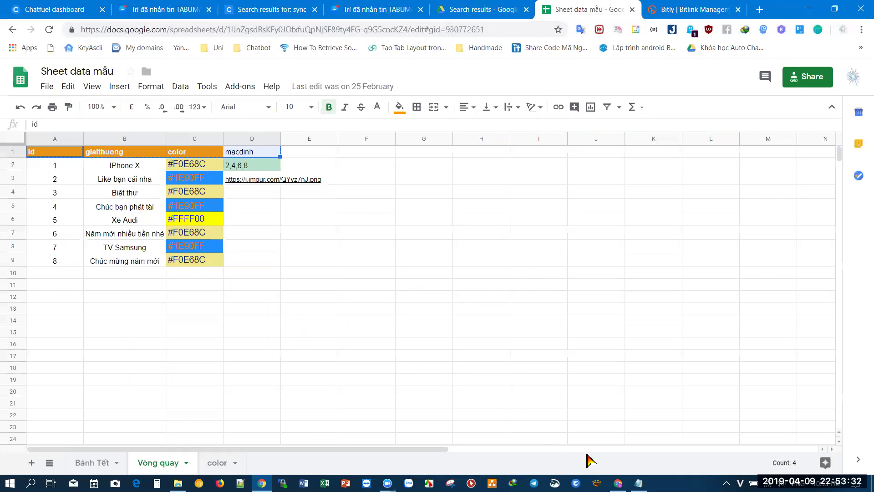
- Open the Test K2 prize spreadsheet and check the vòng quay 1 and 2 sheets
mouse_move(618, 483)
left_click(618, 437)
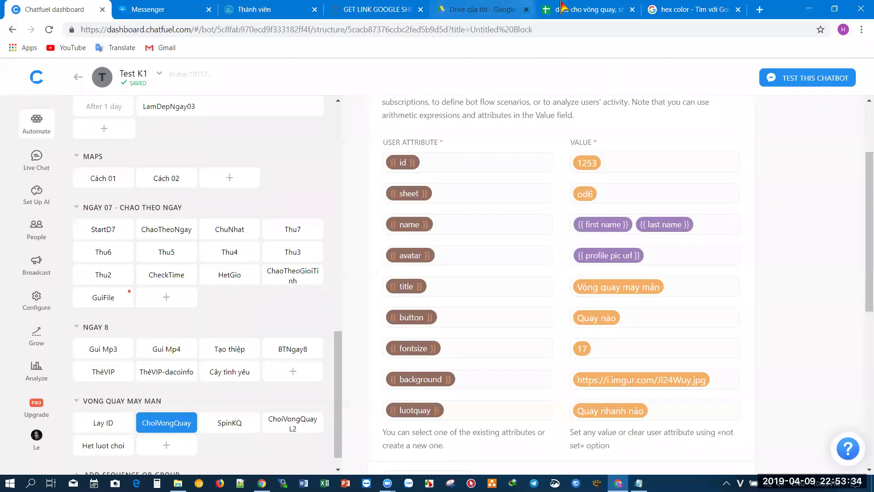
left_click(565, 7)
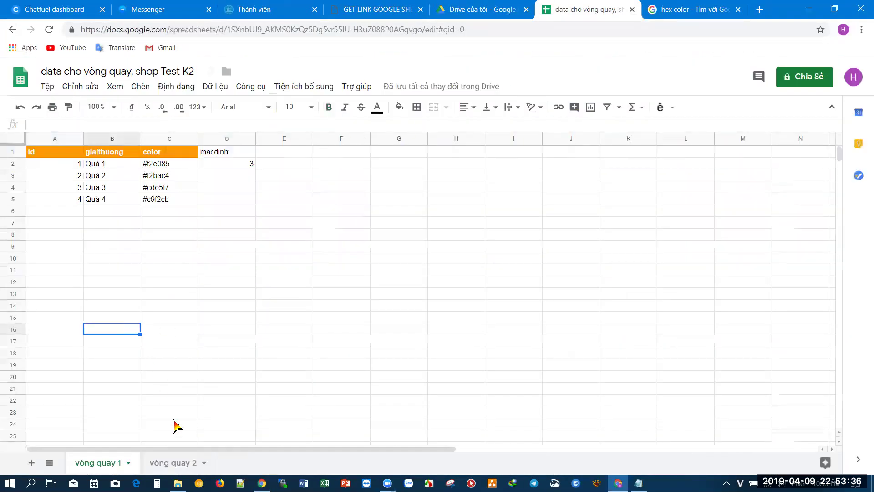
left_click(174, 463)
left_click(95, 463)
left_click(107, 317)
left_click(131, 234)
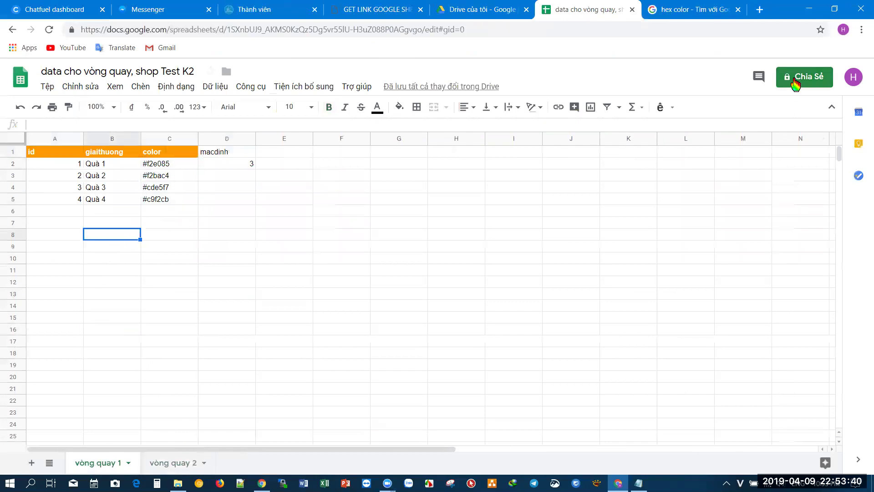
- Share the spreadsheet link with Có thể xem (view-only) permission
left_click(798, 82)
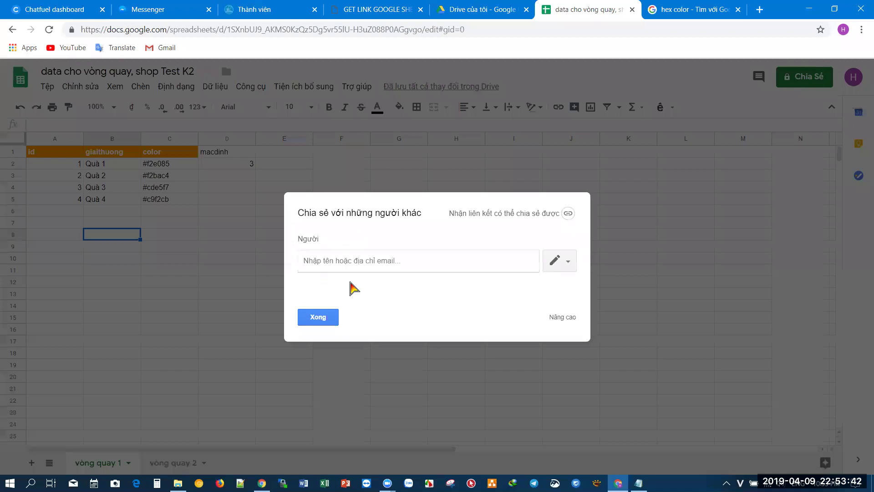
left_click(560, 261)
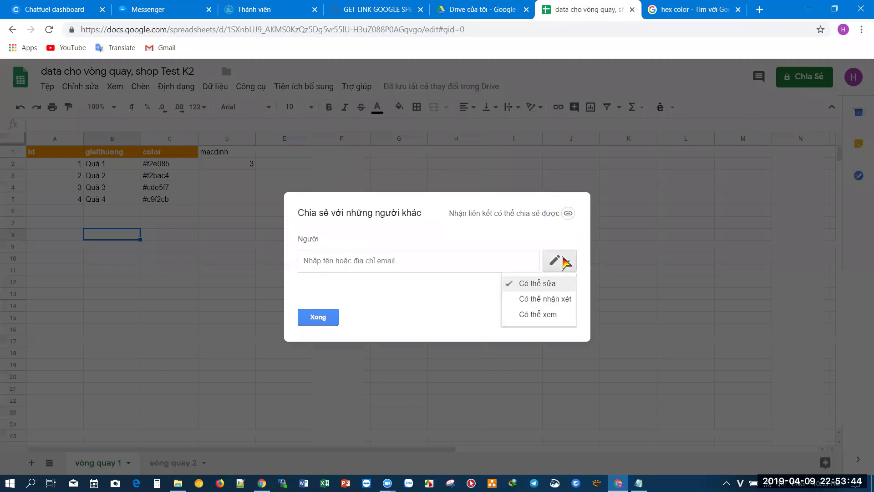
left_click(559, 315)
left_click(569, 218)
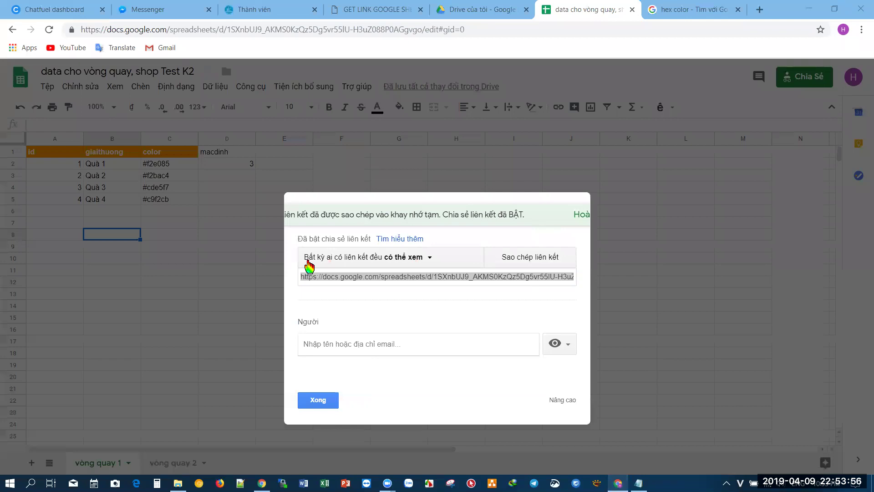
left_click(321, 404)
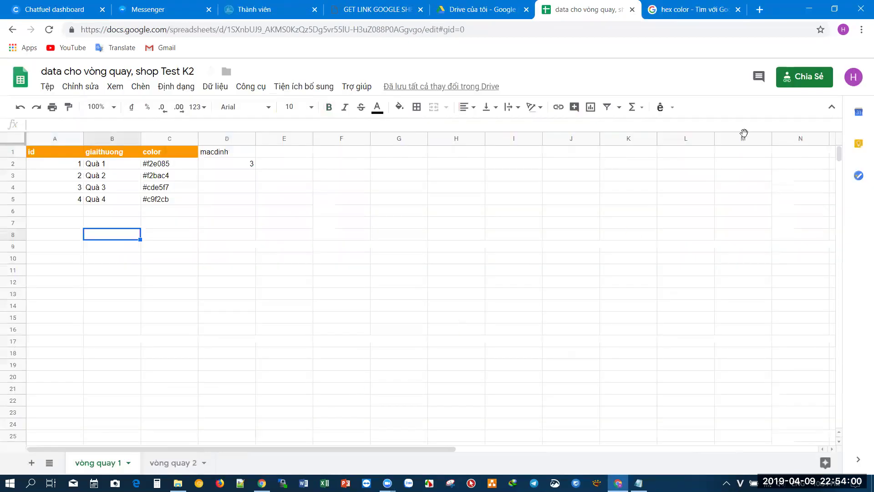
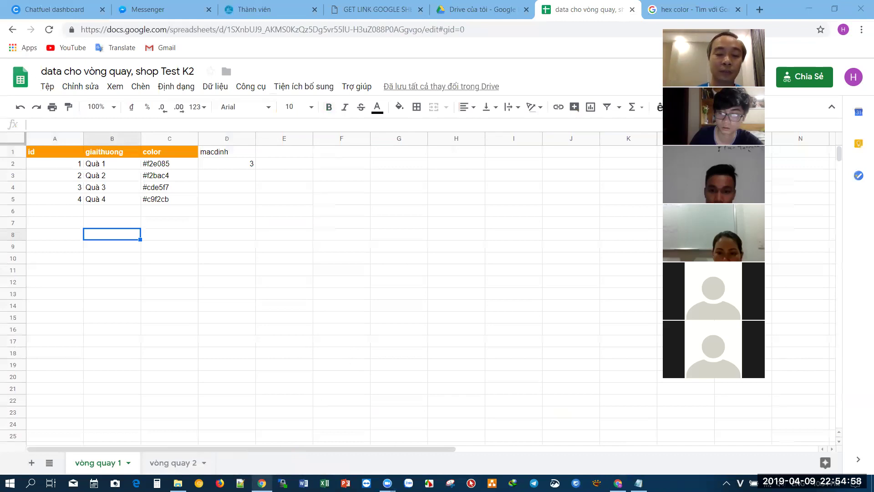
- Go to the Sheet data mẫu spreadsheet and deselect its header cells
key("alt+Tab")
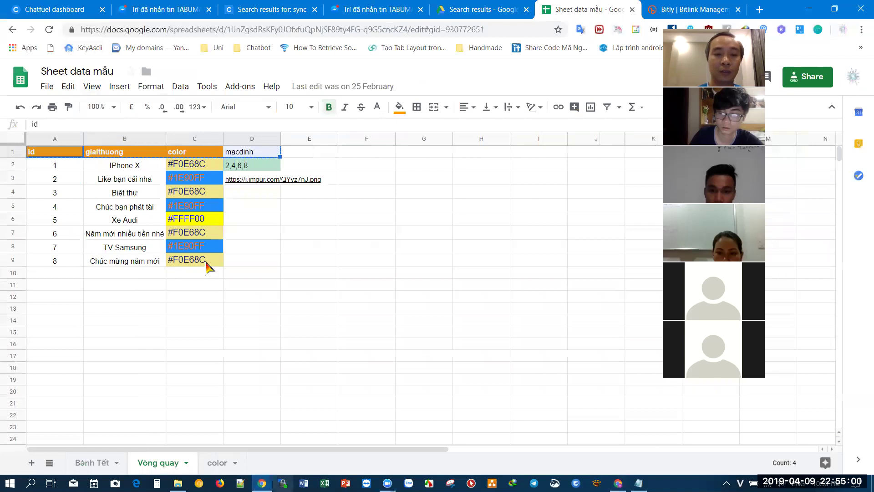
left_click(298, 277)
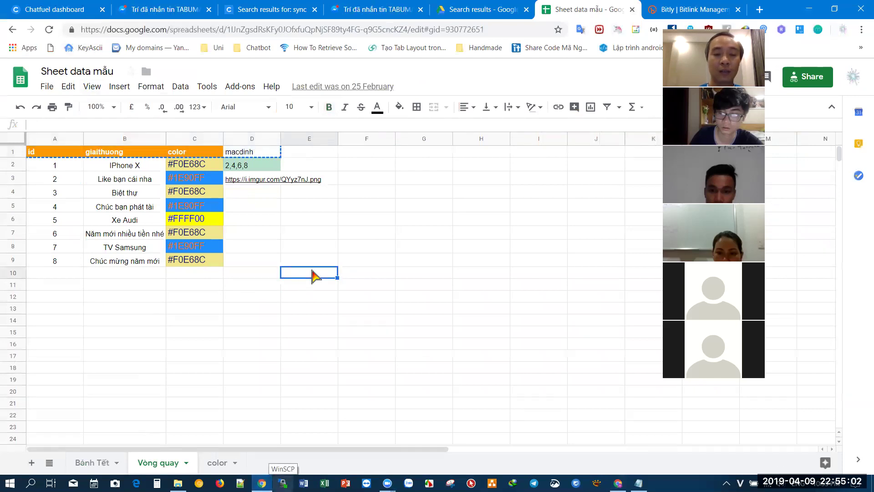
left_click(314, 260)
left_click(318, 288)
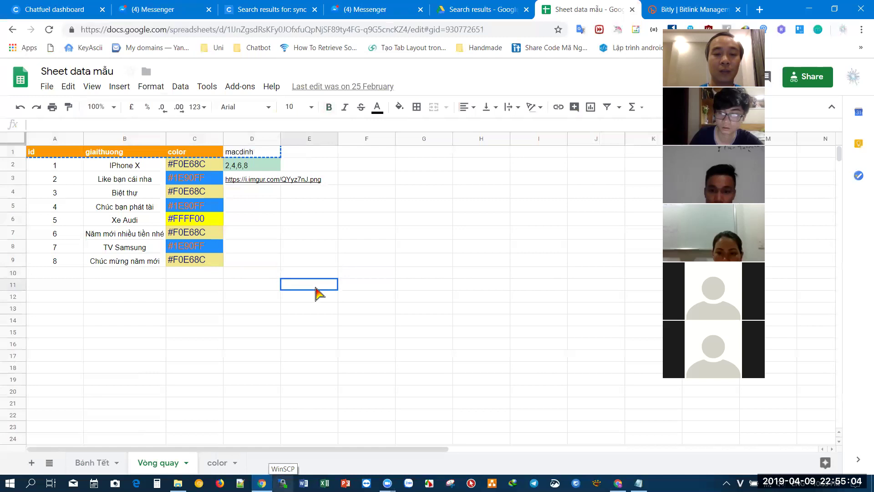
left_click(566, 324)
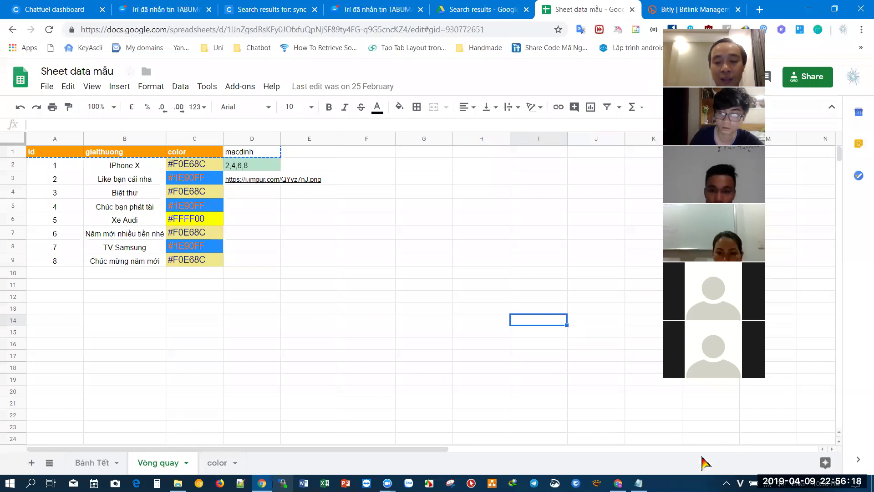
- On the vòng quay 2 sheet, select the macdinh value 4 in D2, comparing with vòng quay 1
key("alt+Tab")
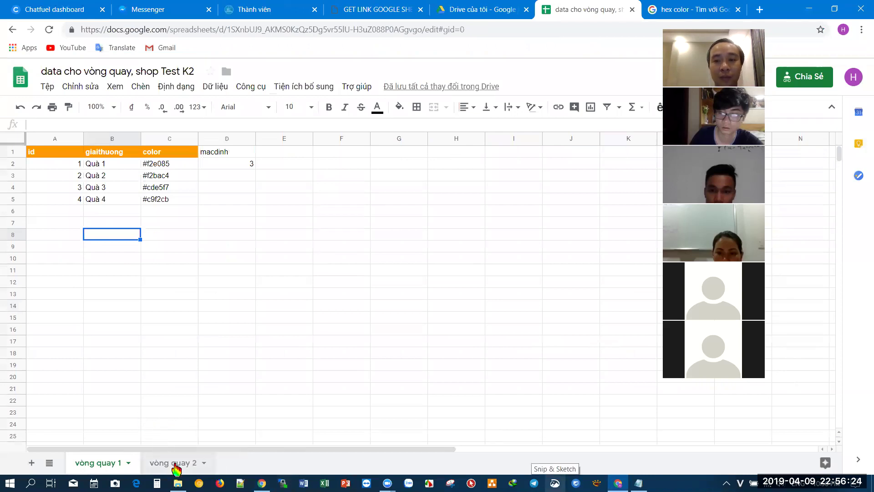
left_click(175, 465)
left_click(184, 353)
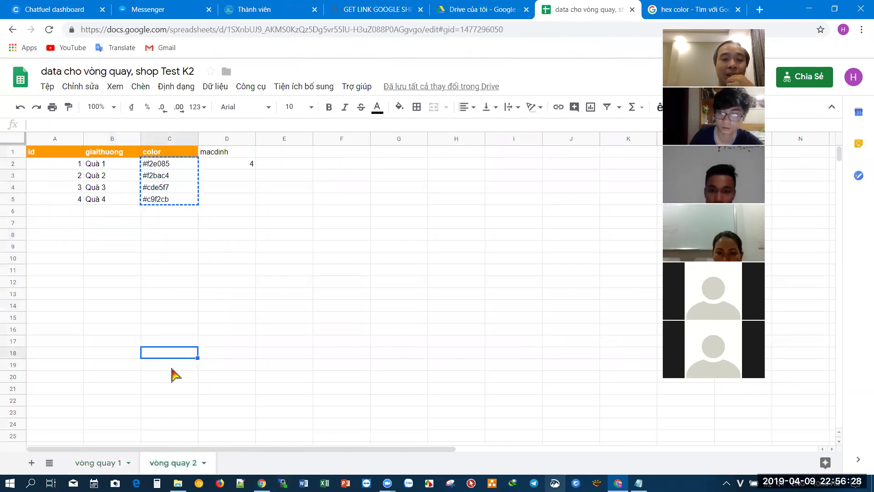
left_click(228, 166)
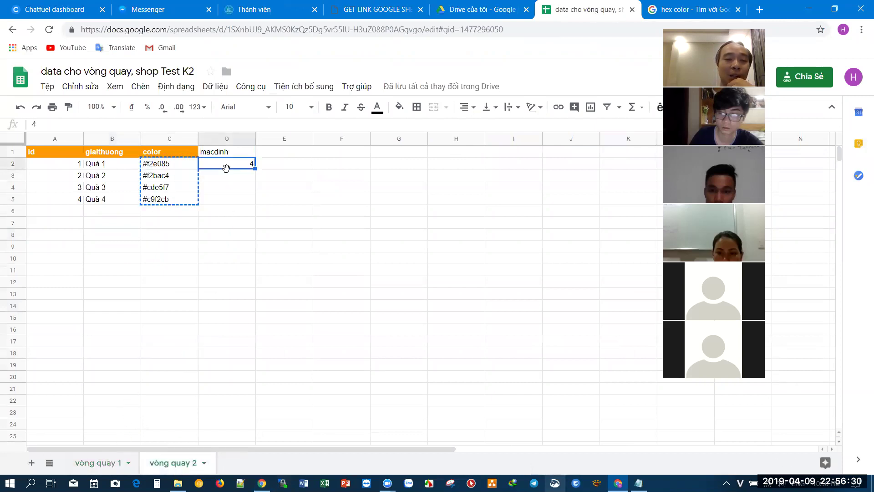
left_click(110, 463)
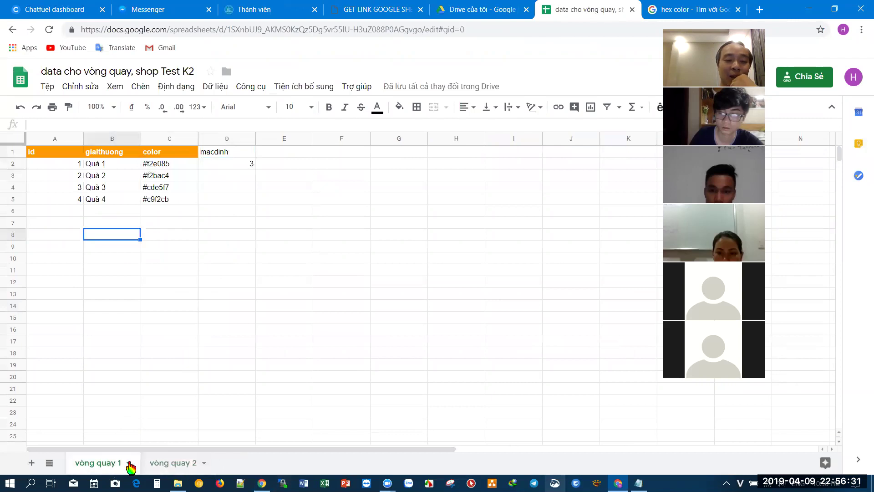
left_click(163, 464)
left_click(204, 330)
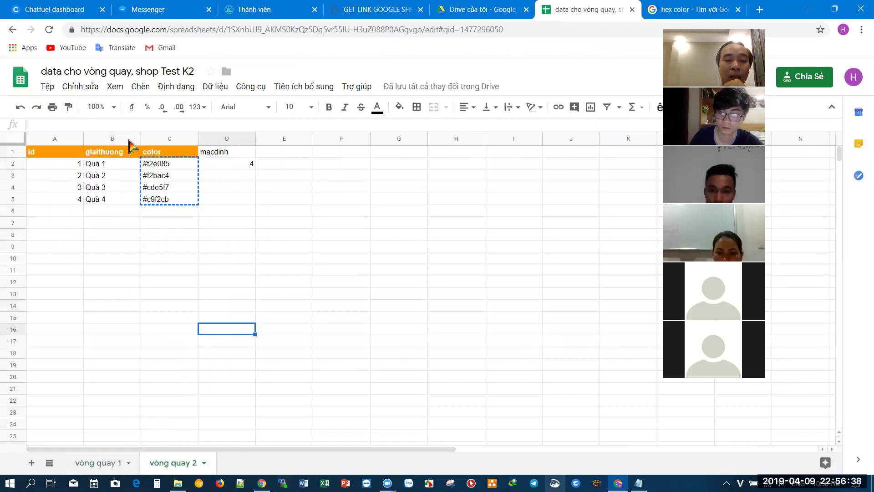
left_click(219, 163)
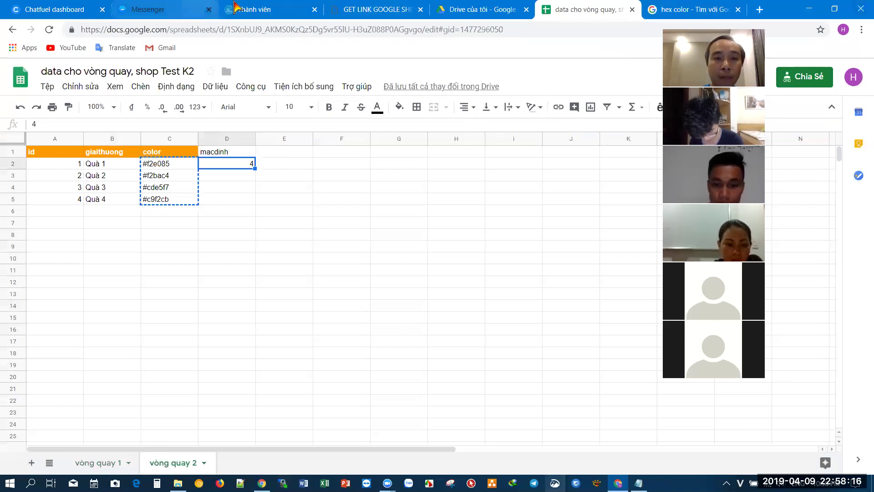
left_click(248, 9)
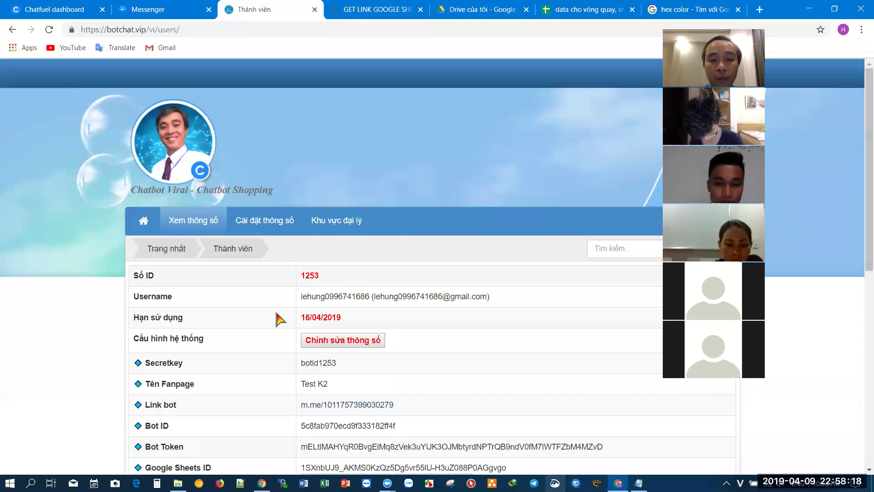
scroll(234, 316, "down", 3)
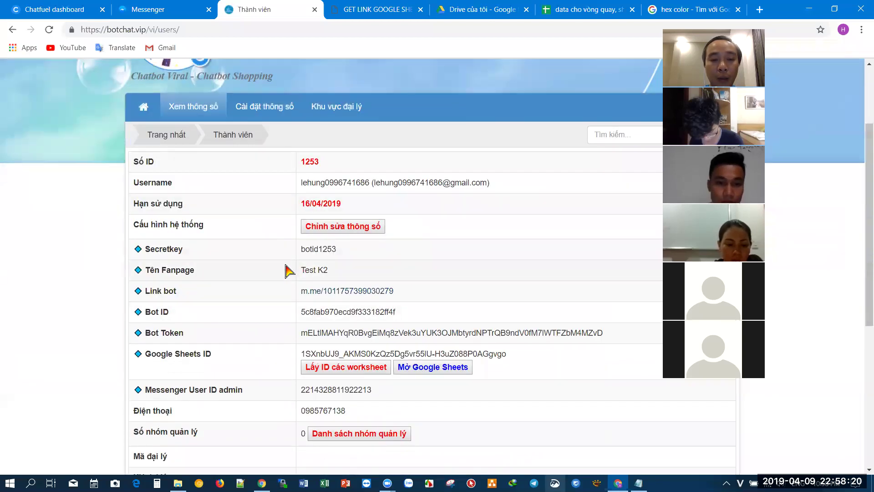
left_click_drag(309, 252, 325, 349)
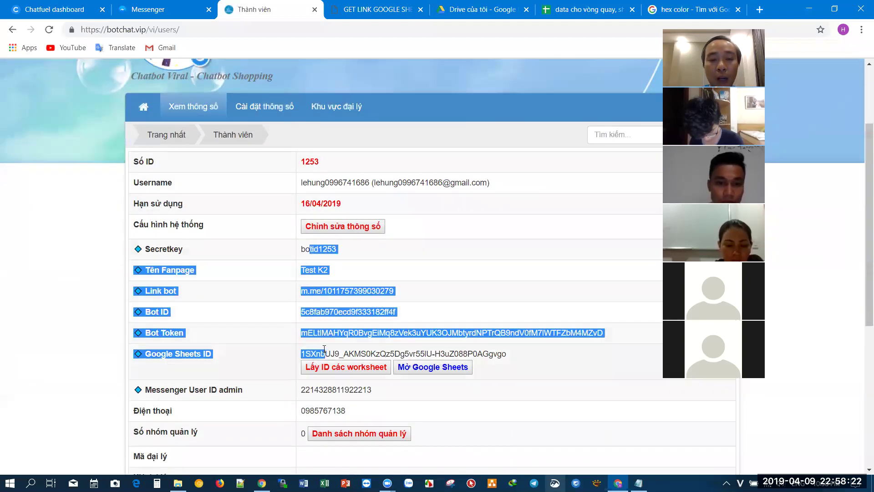
left_click(304, 249)
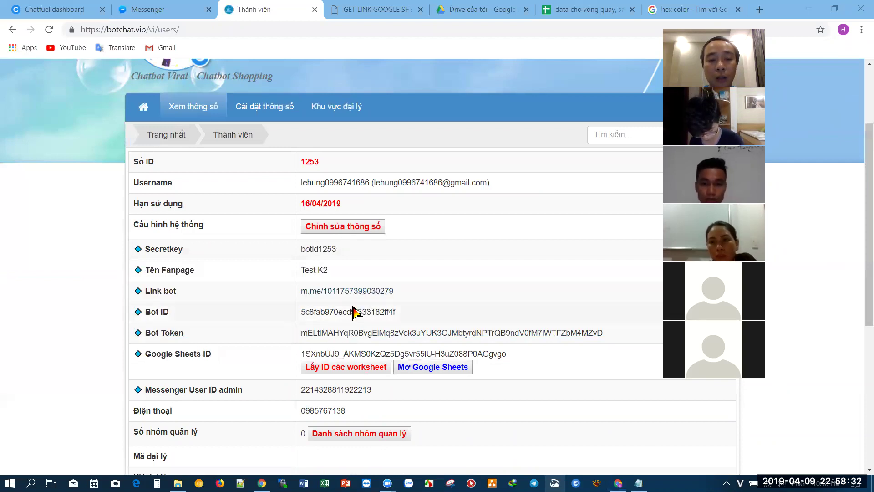
scroll(358, 314, "down", 1)
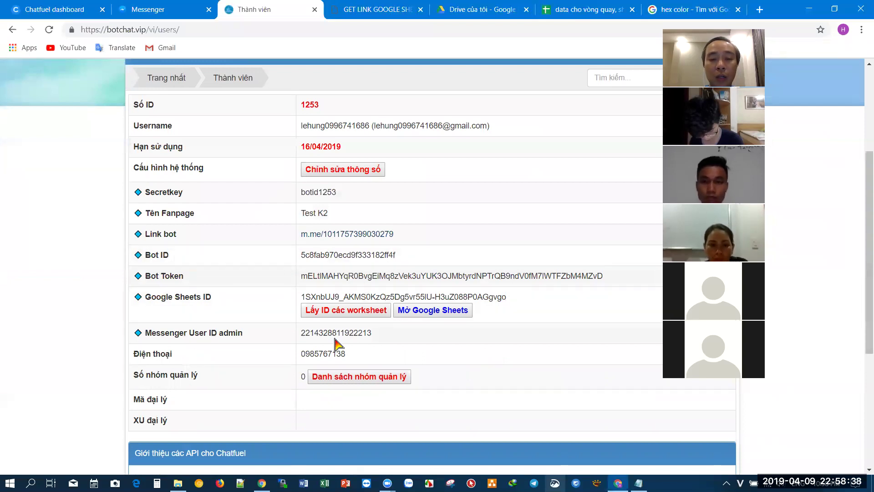
left_click_drag(385, 337, 340, 335)
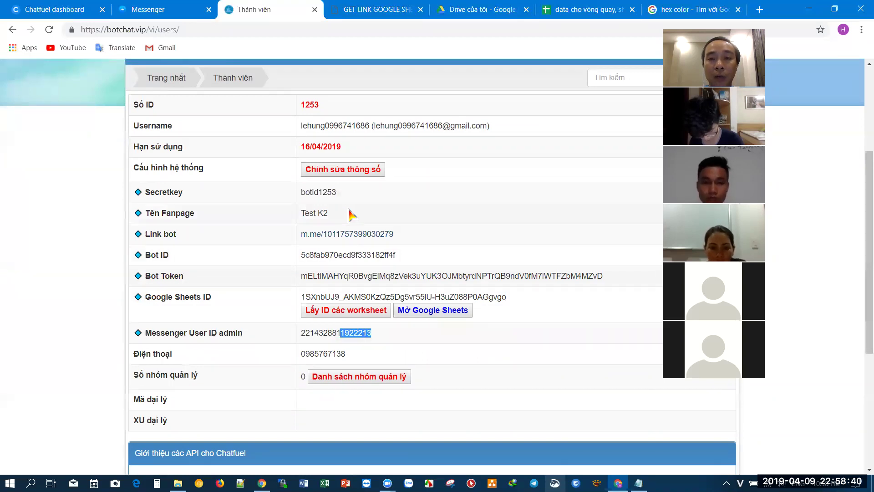
left_click(562, 10)
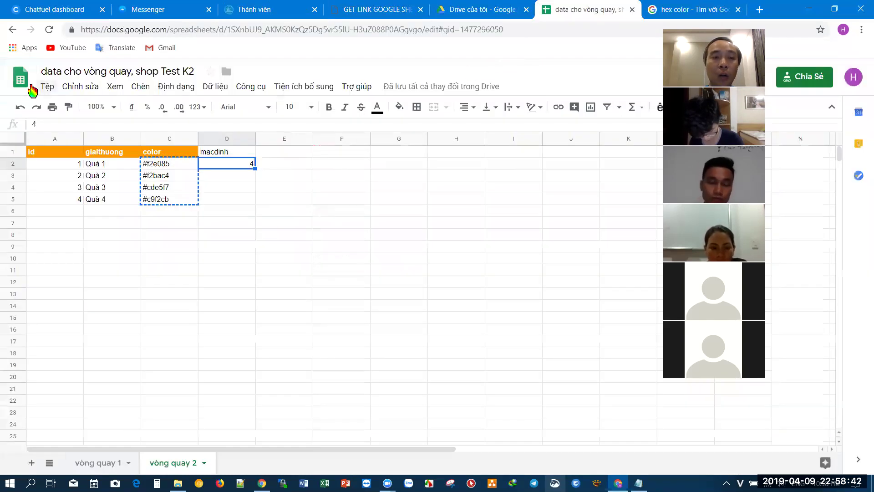
- Stop publishing the wheel data spreadsheet to the web via Tệp > Xuất bản lên web
left_click(46, 88)
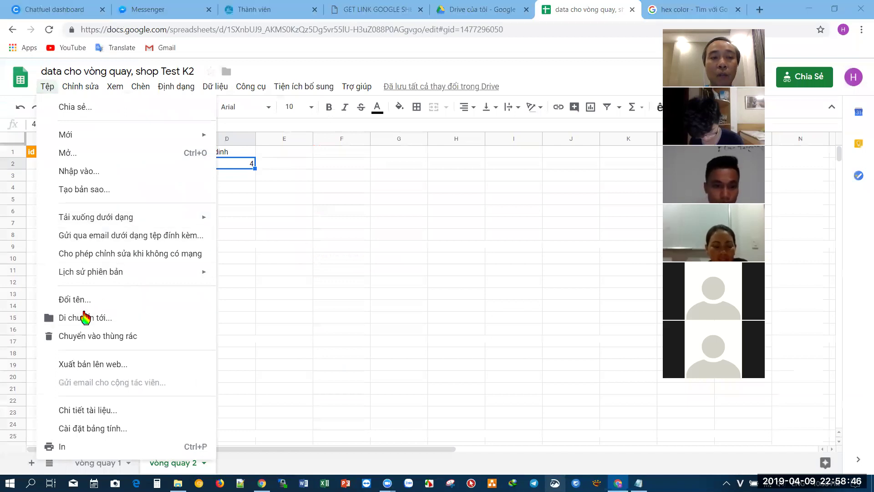
left_click(23, 94)
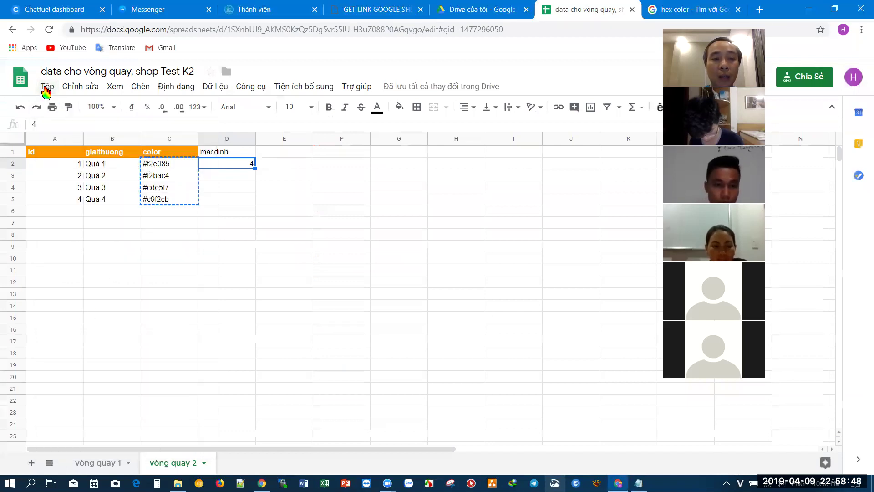
left_click(46, 93)
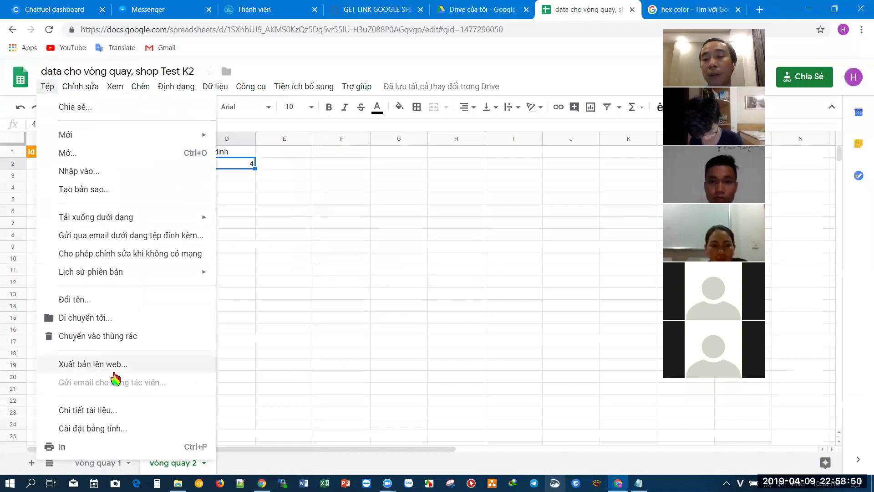
left_click(137, 369)
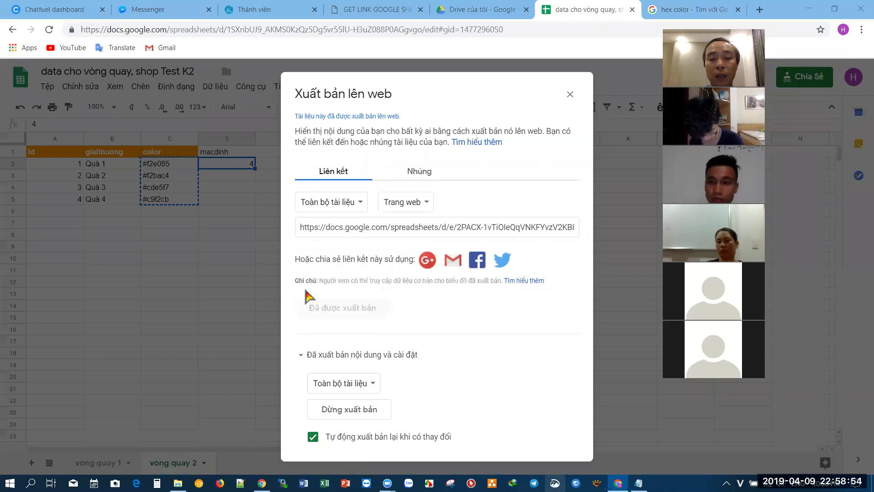
left_click(355, 411)
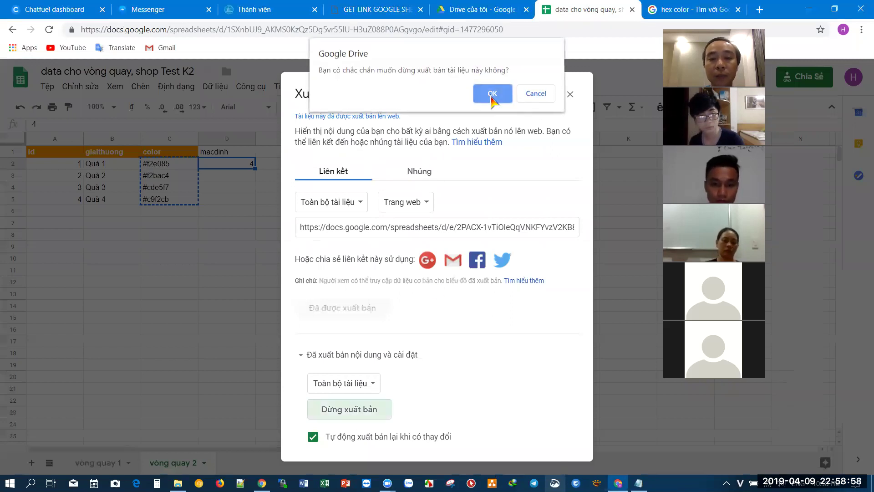
left_click(491, 94)
left_click(570, 132)
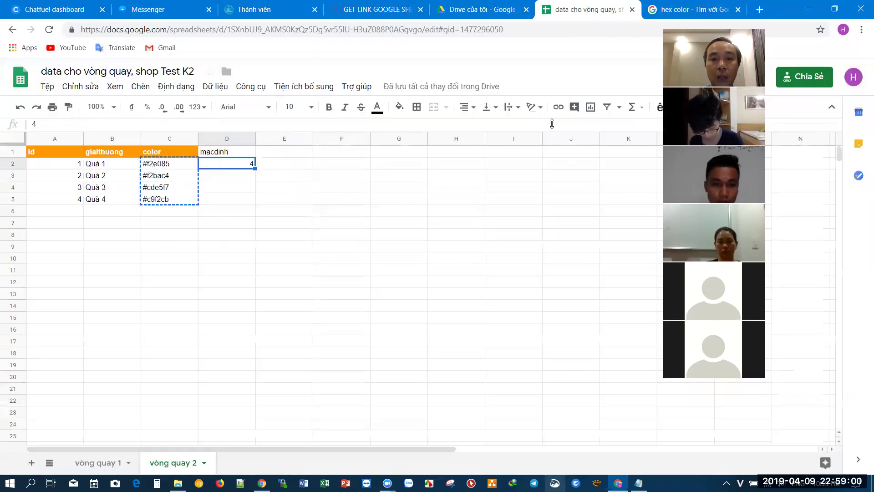
left_click(396, 10)
- Run the botchat.vip 'Lấy ID các worksheet' lookup twice; it still returns an empty list
left_click(420, 10)
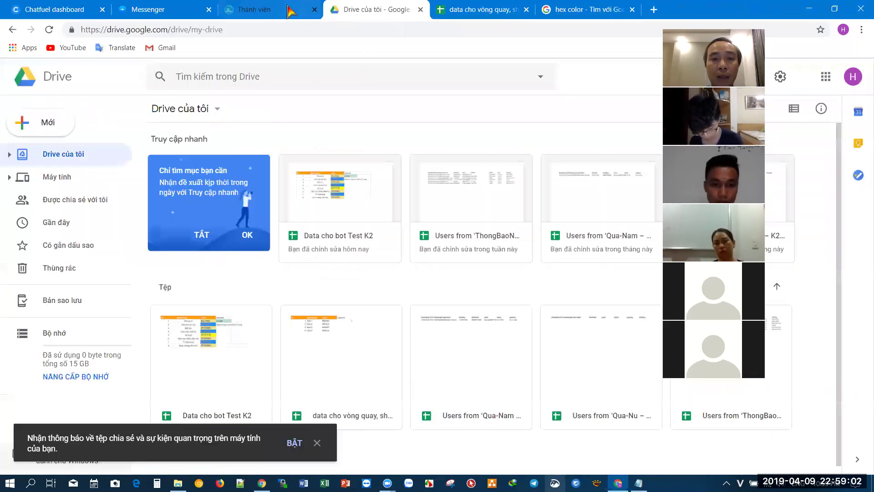
left_click(273, 9)
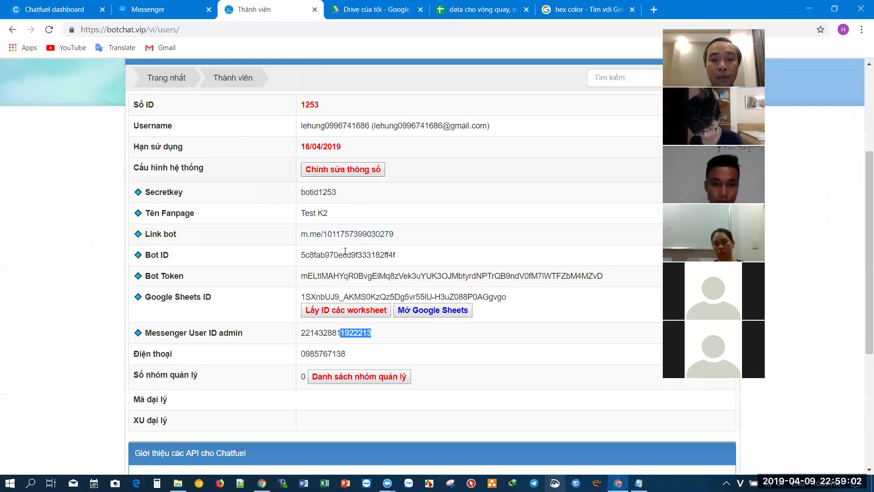
left_click(364, 314)
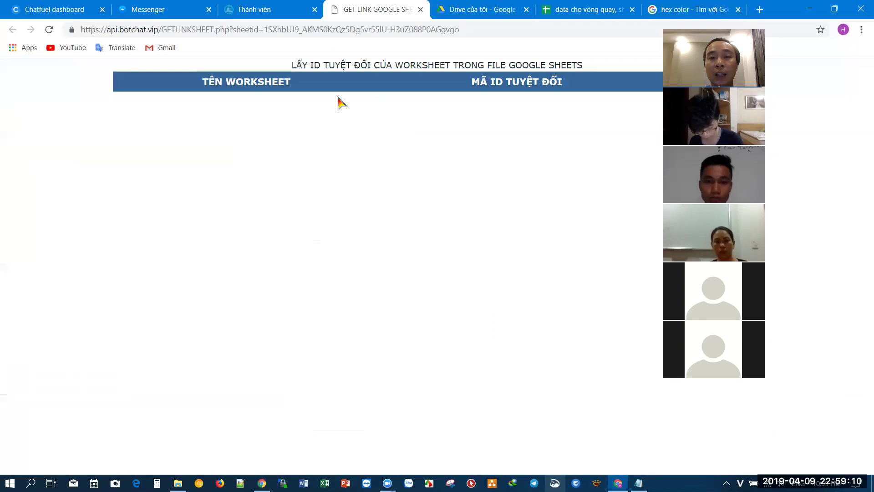
left_click(421, 10)
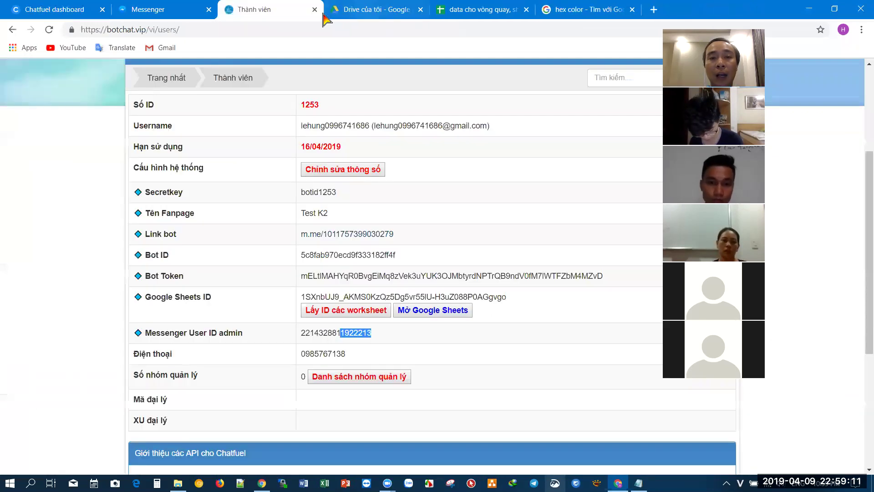
left_click(364, 311)
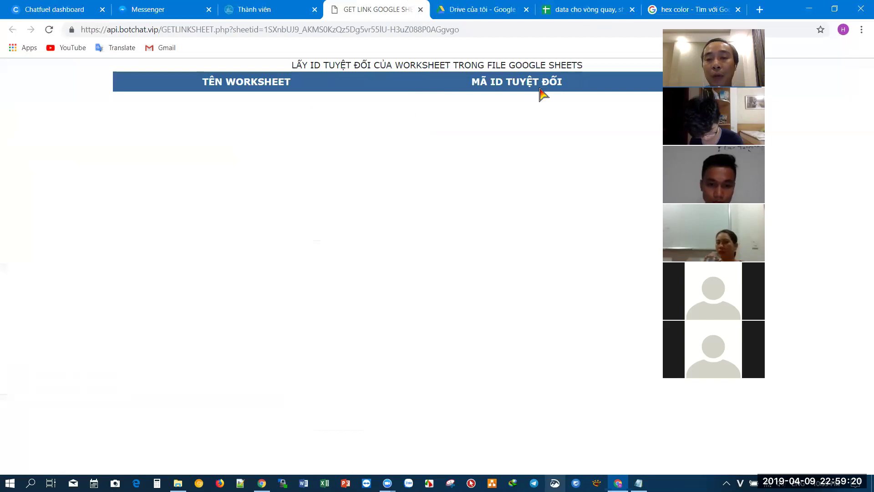
left_click(591, 9)
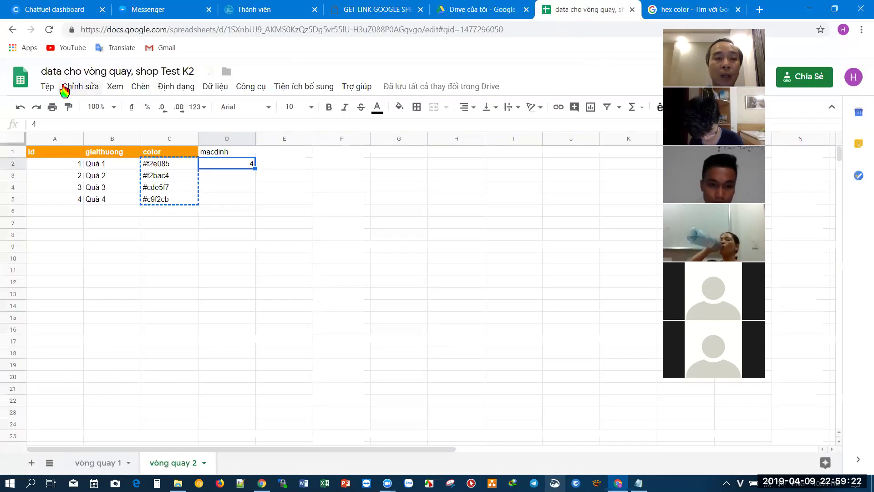
- Dismiss the Tệp menu and the publish-to-web dialog in the wheel spreadsheet without publishing
left_click(47, 87)
key("Escape")
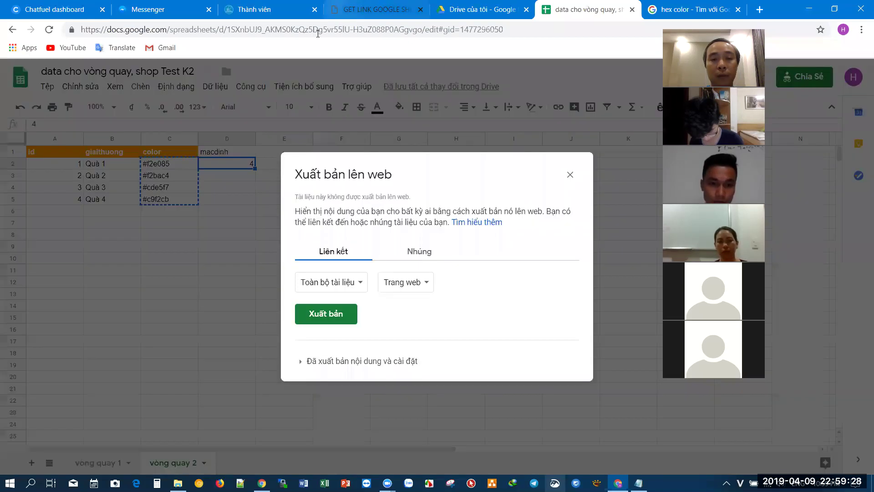
left_click(570, 174)
left_click(160, 9)
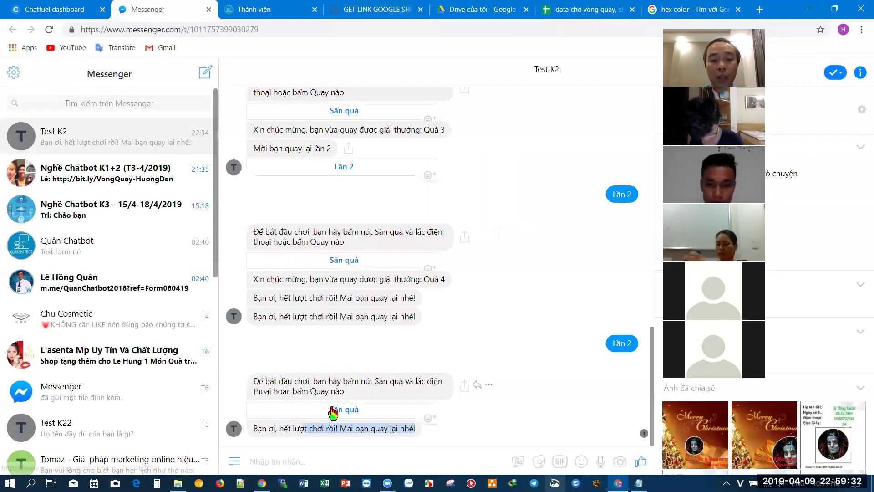
- Launch the Test K2 wheel from 'Săn quà', see the blank black disc, then close it
left_click(329, 409)
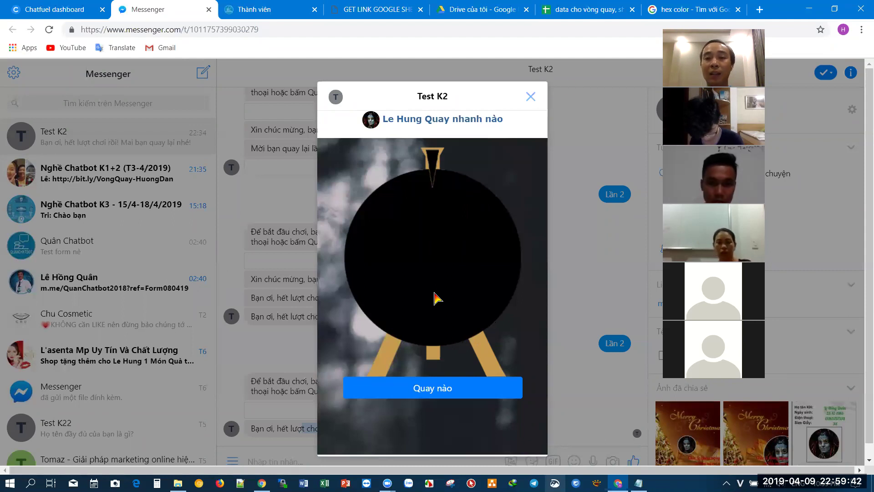
key("ctrl+6")
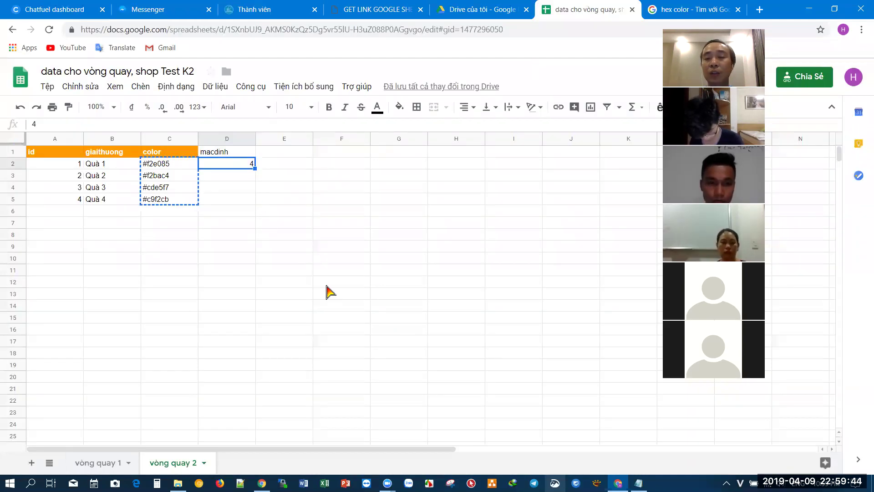
left_click(152, 7)
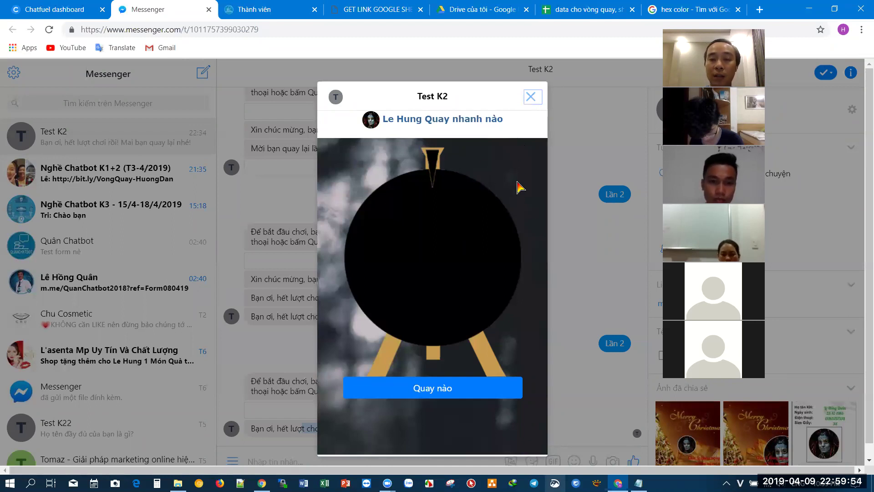
left_click(531, 99)
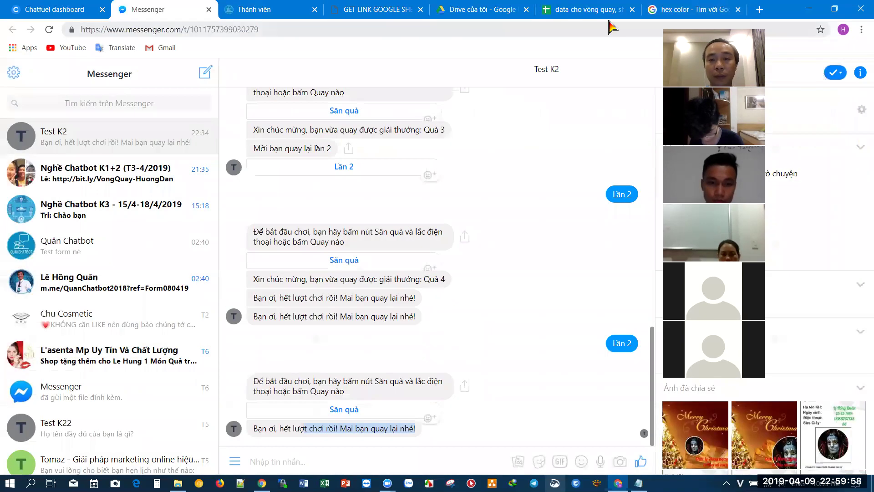
left_click(551, 11)
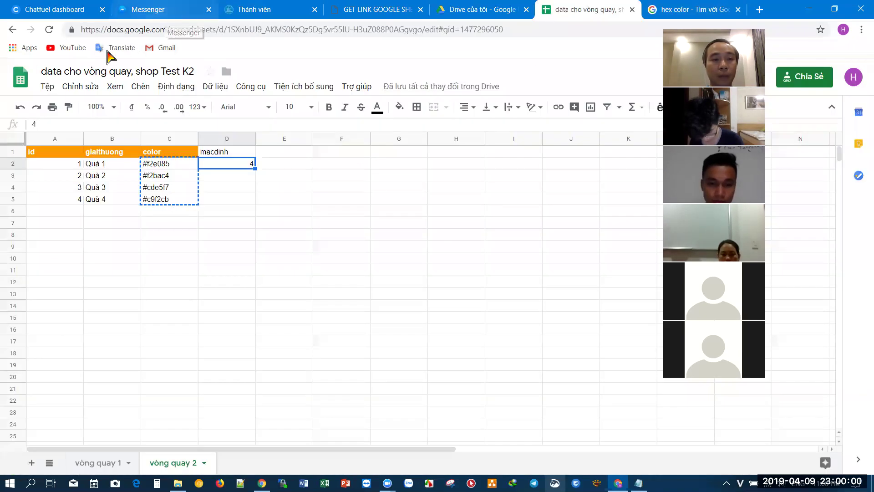
- Publish the entire wheel data spreadsheet to the web and confirm with OK
left_click(46, 86)
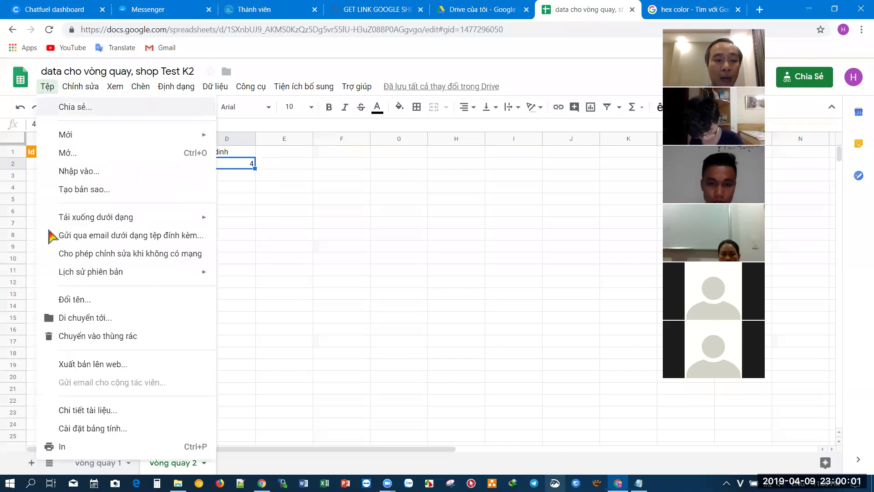
left_click(71, 365)
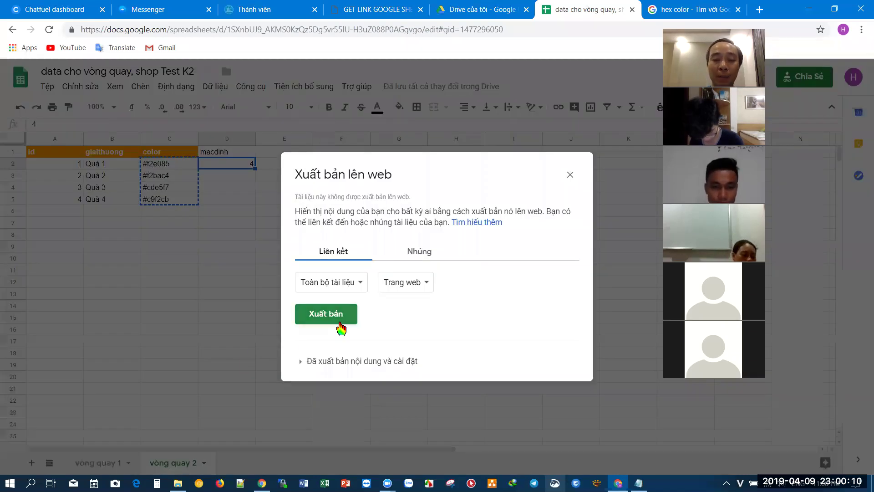
left_click(340, 324)
left_click(491, 94)
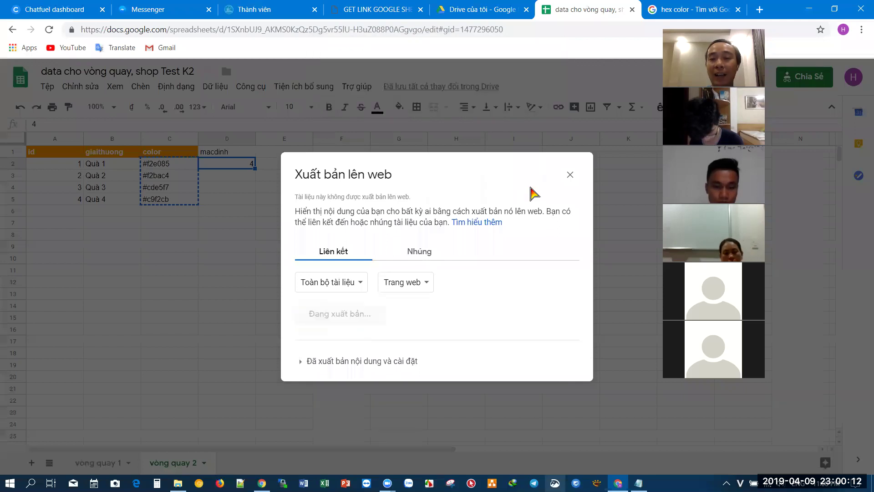
left_click(570, 137)
left_click(368, 236)
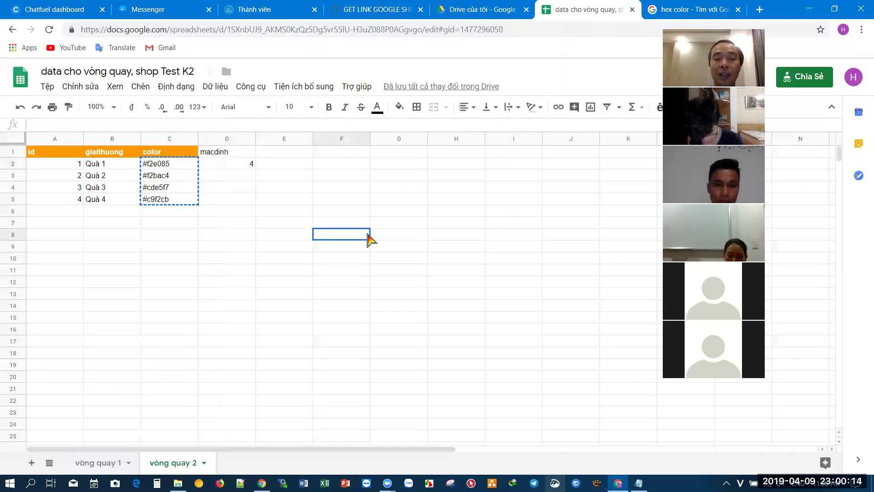
left_click(370, 6)
- Reload the worksheet ID page to get od6 for vòng quay 1 and oofjko8 for vòng quay 2
left_click(412, 27)
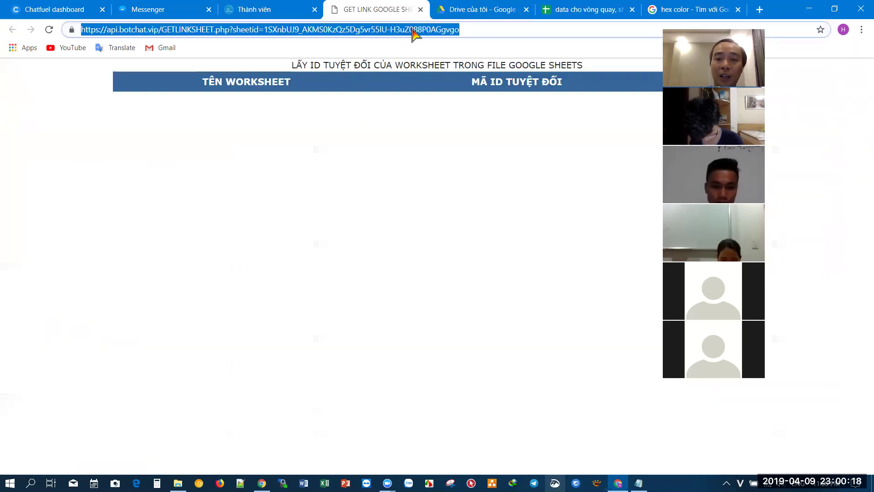
key("Return")
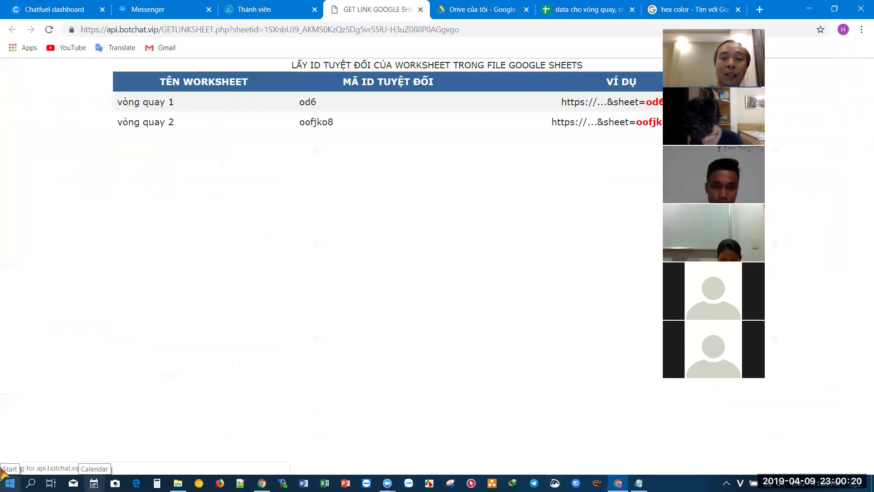
left_click_drag(137, 101, 391, 122)
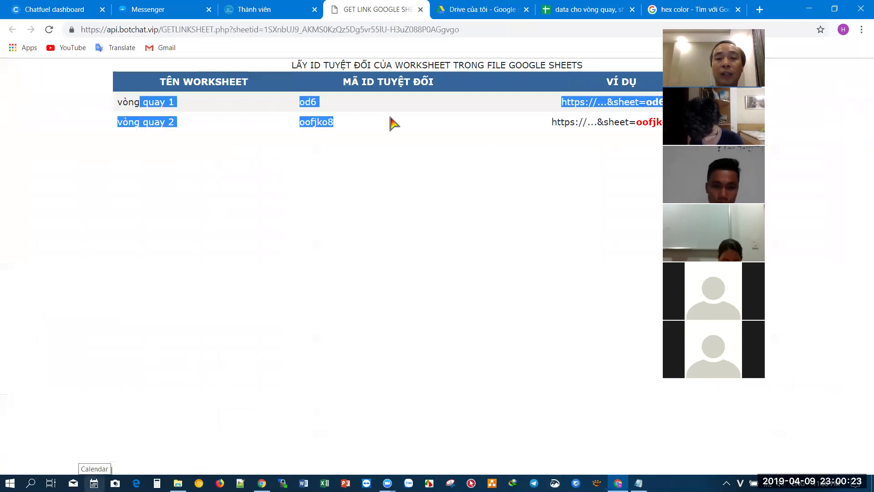
left_click(314, 104)
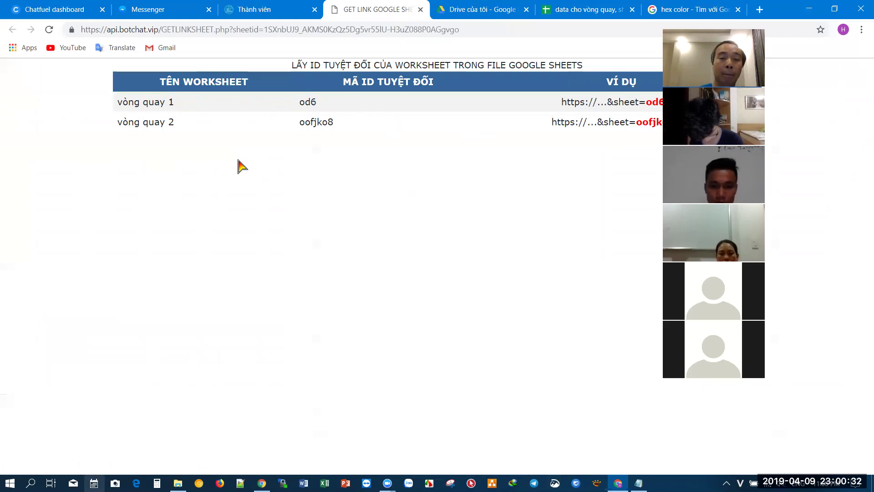
left_click(276, 10)
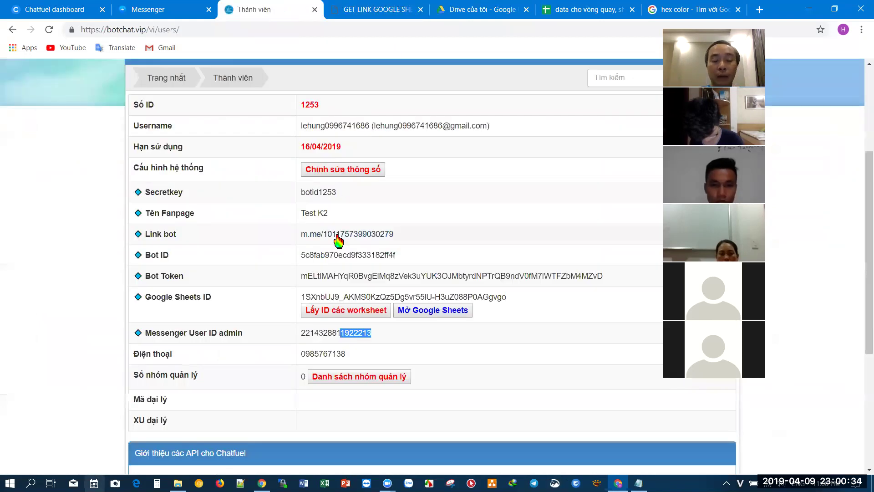
left_click(55, 10)
- Rename the SpinKQ block to Spinkq by replacing 'KQ' with 'kq' in its title
scroll(496, 309, "up", 3)
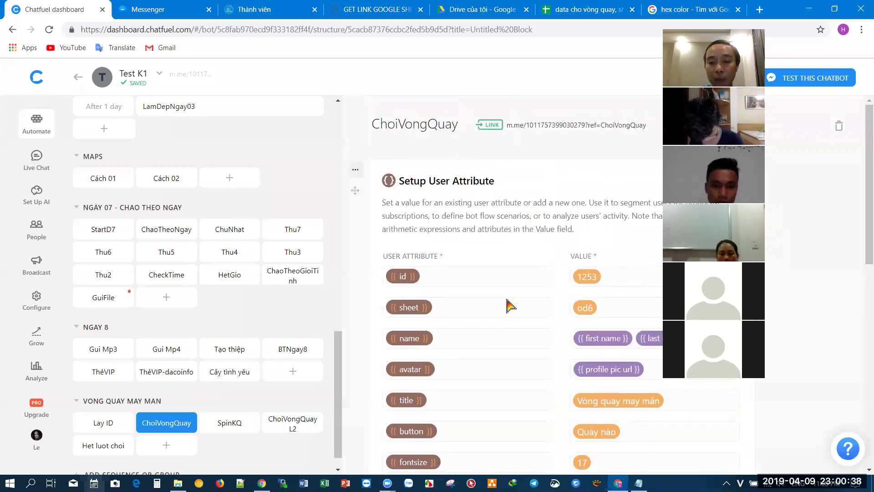
scroll(507, 304, "down", 10)
scroll(508, 306, "up", 10)
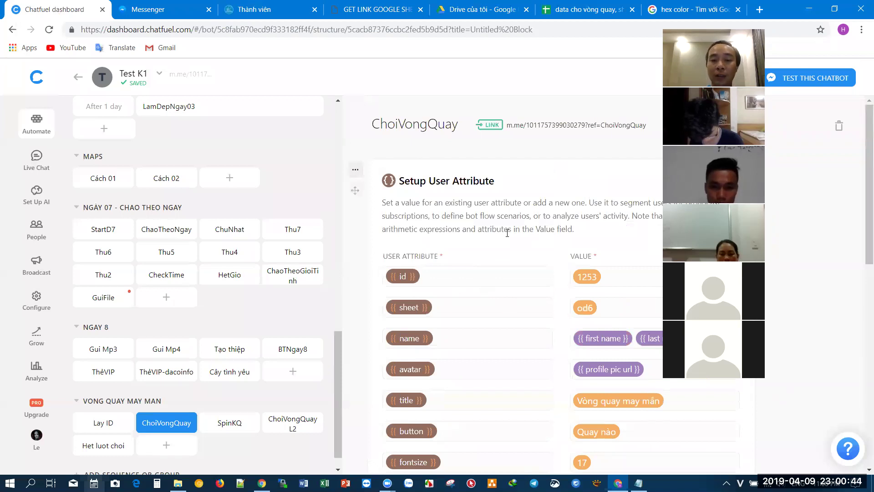
left_click(230, 426)
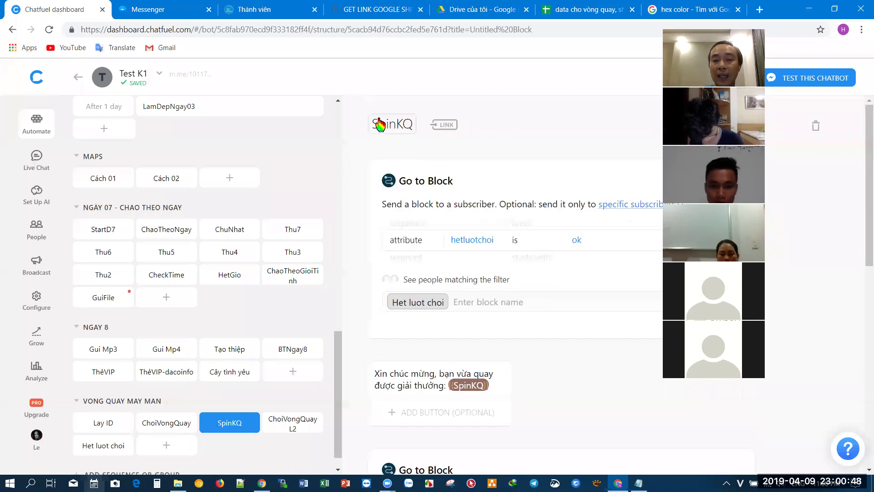
left_click(386, 128)
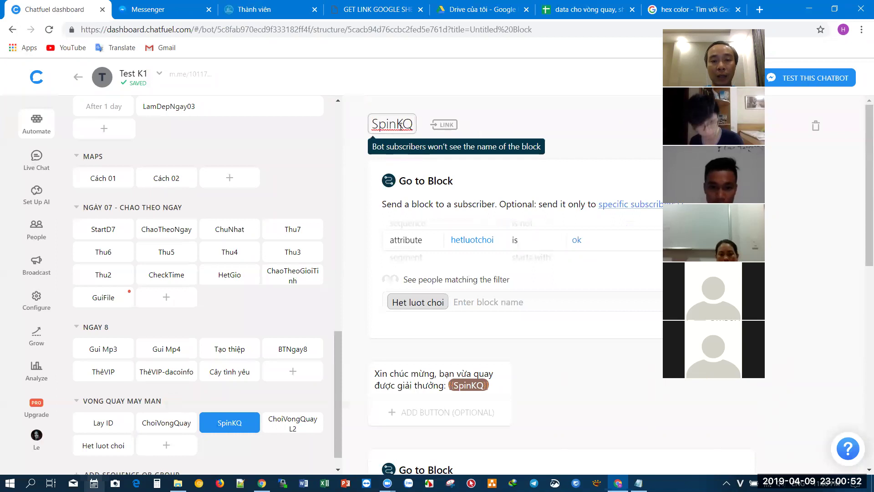
left_click_drag(395, 124, 414, 124)
type("kq")
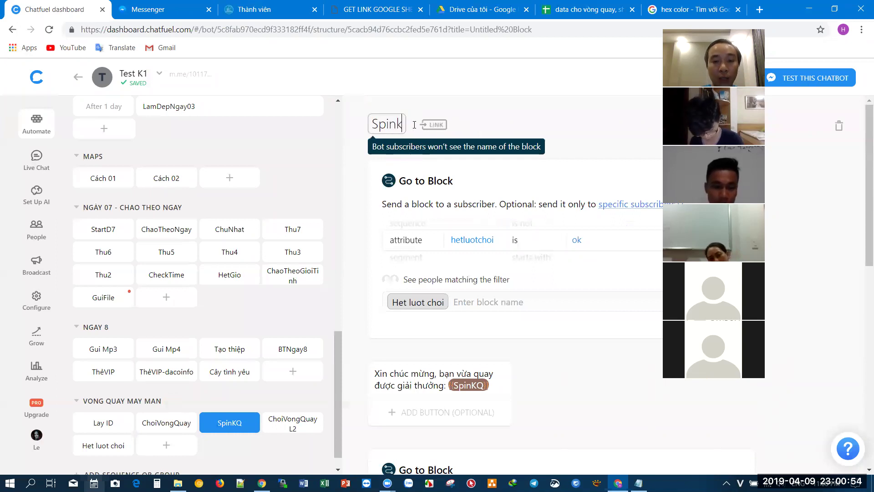
left_click(496, 127)
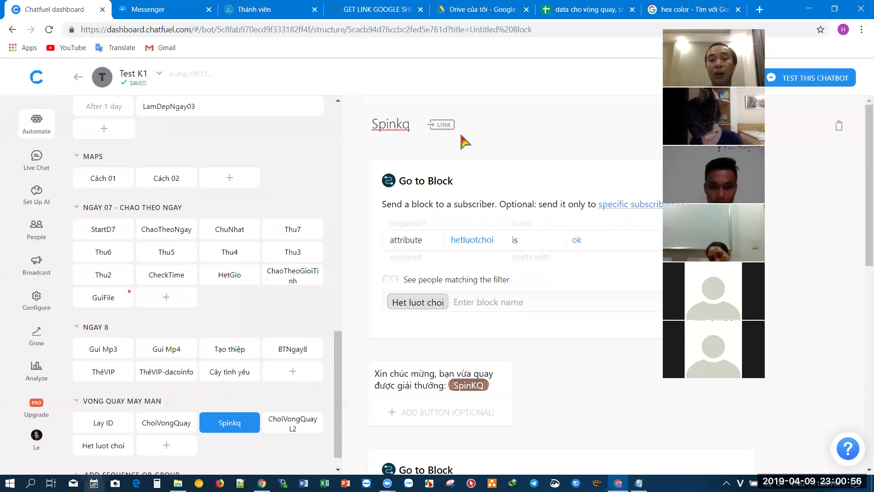
left_click(178, 5)
- Open and close the prize wheel, then look through Chatfuel's blocks available for redirect
left_click(356, 408)
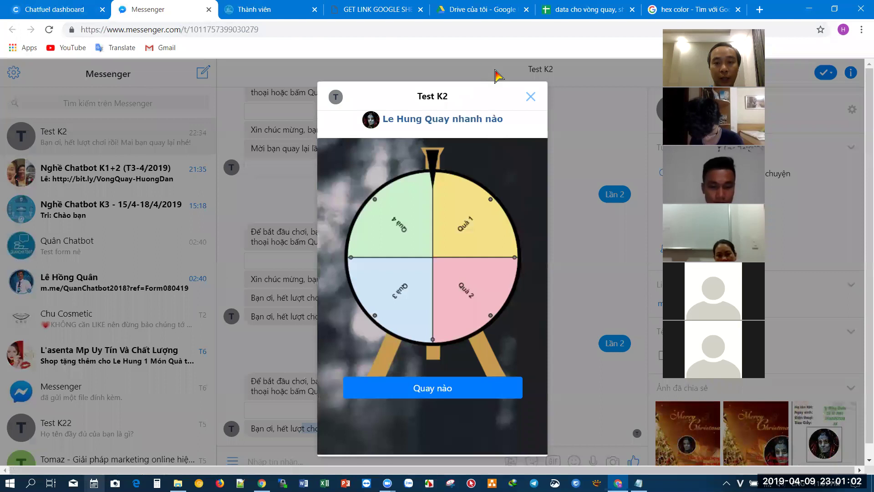
left_click(530, 98)
left_click(55, 9)
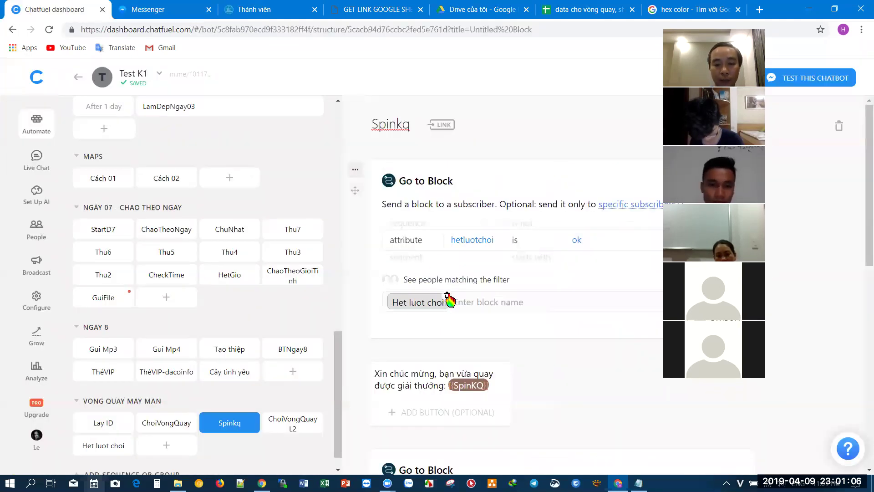
left_click(460, 301)
scroll(523, 364, "down", 4)
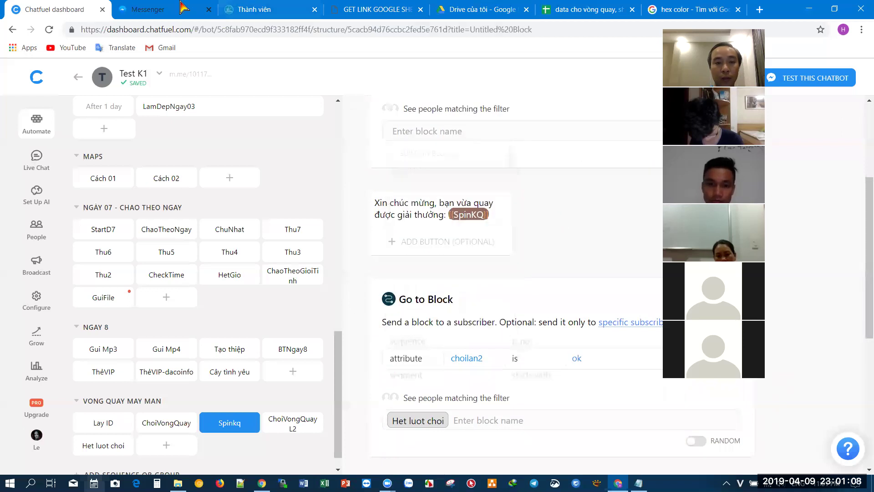
- Reopen the prize wheel from the bot's message in Messenger and spin it with Quay nào
left_click(181, 5)
left_click(347, 413)
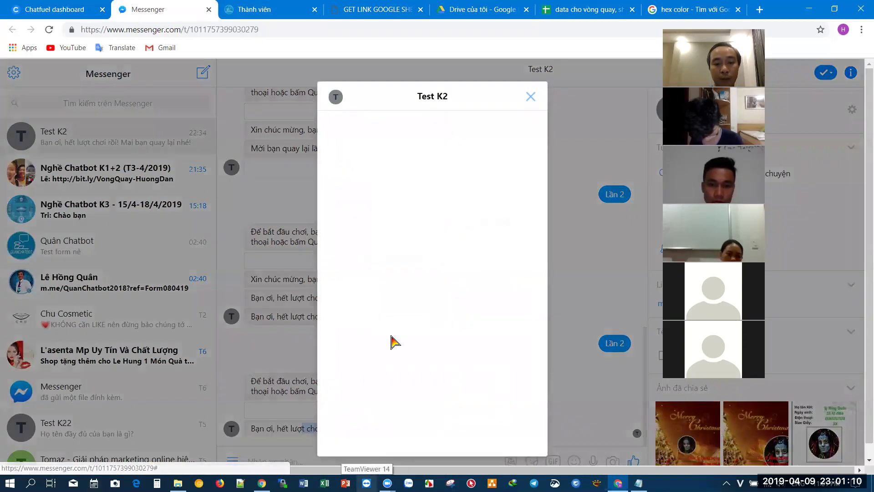
left_click(440, 386)
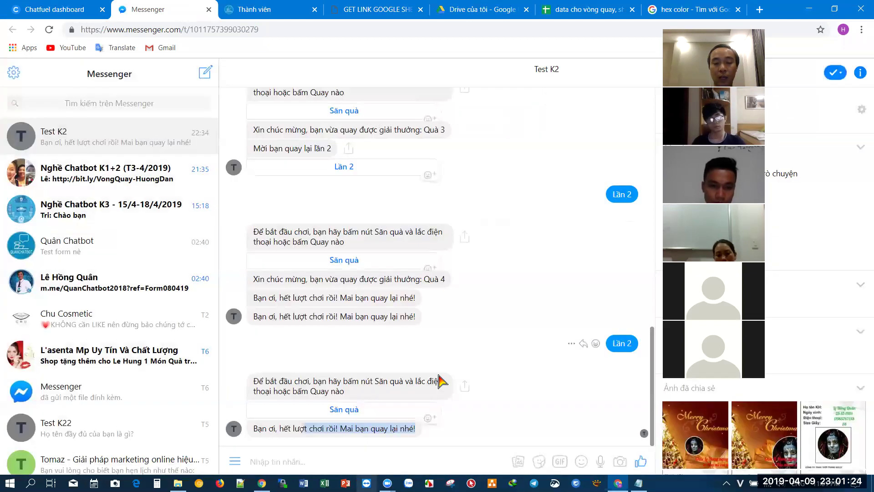
left_click(9, 9)
- Change the block name from Spinkq back to SpinKQ by typing 'KQ'
scroll(412, 182, "up", 4)
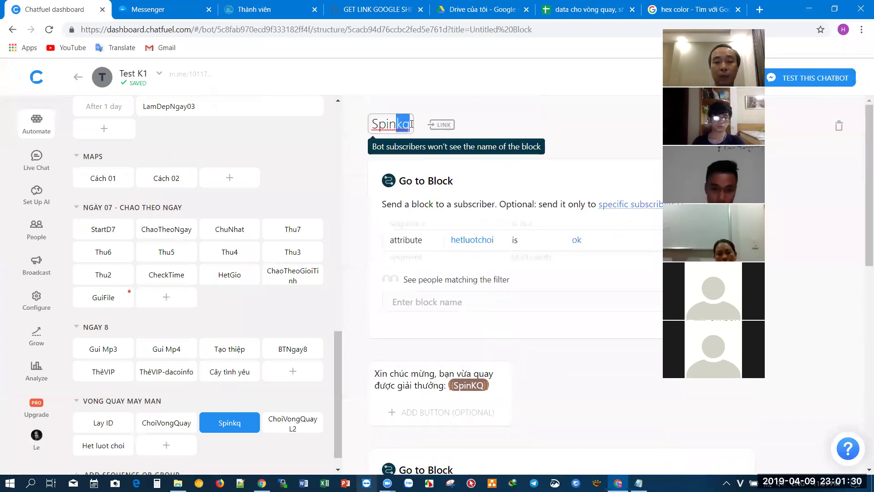
type("KQ")
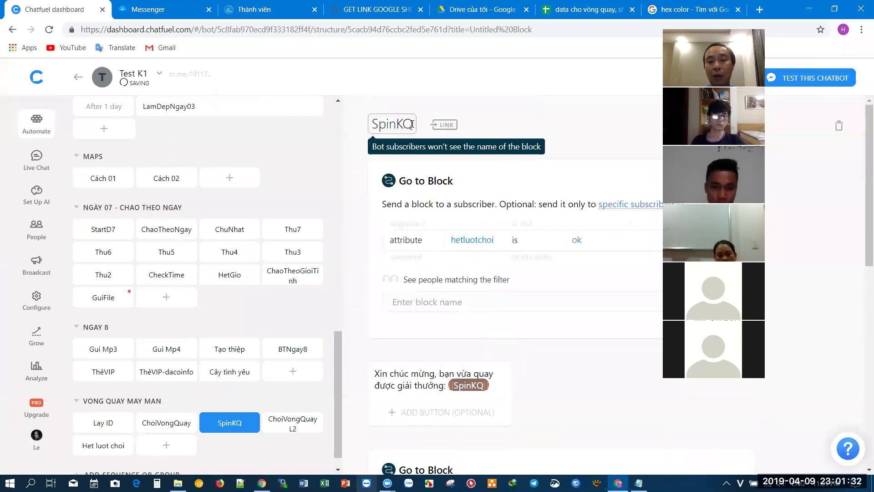
left_click(512, 131)
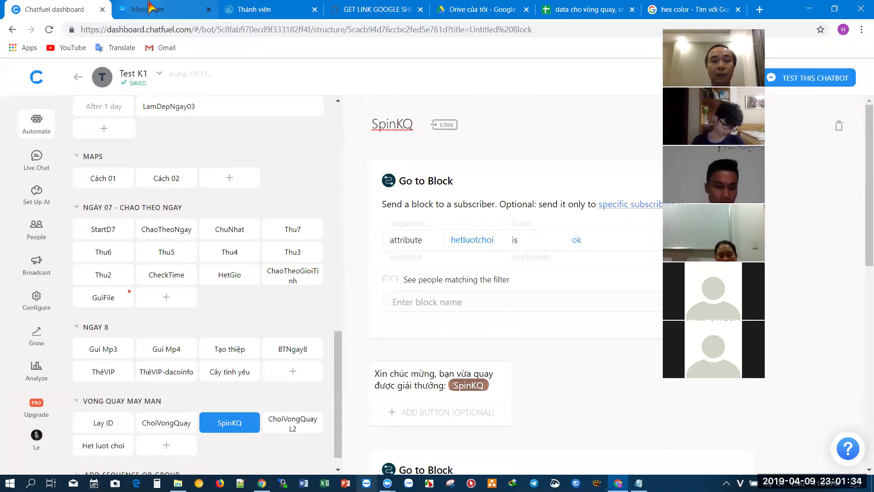
left_click(155, 14)
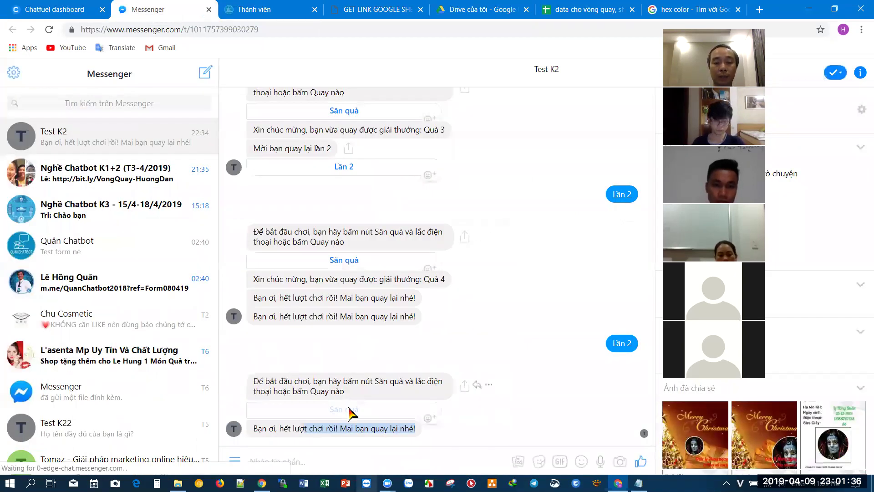
- Spin the Test K2 prize wheel from Săn quà, which lands on Quà 4
left_click(347, 409)
left_click(427, 387)
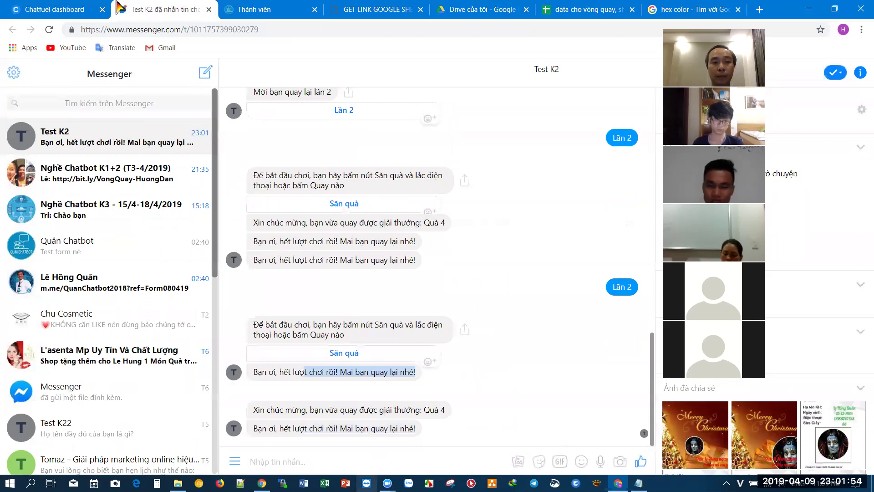
- Change the congratulation message's SpinKQ chip to the text {{Spinkq}}, then reopen the Test K2 wheel
left_click(81, 6)
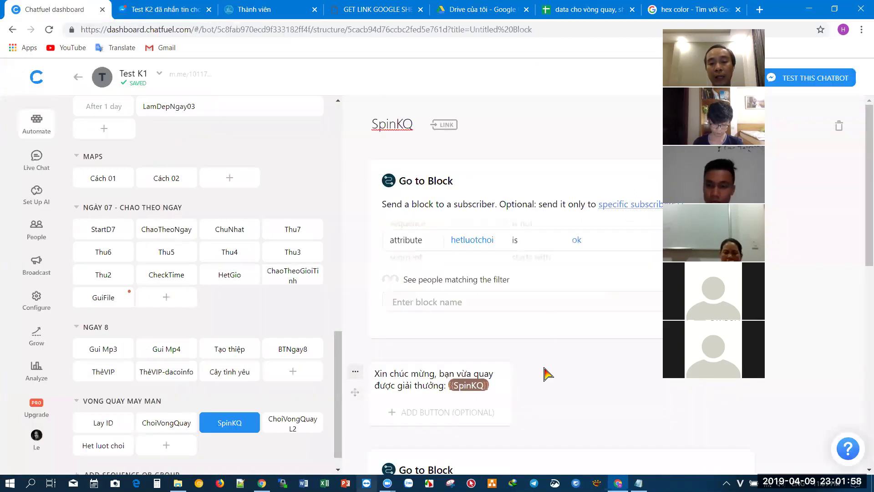
left_click(433, 385)
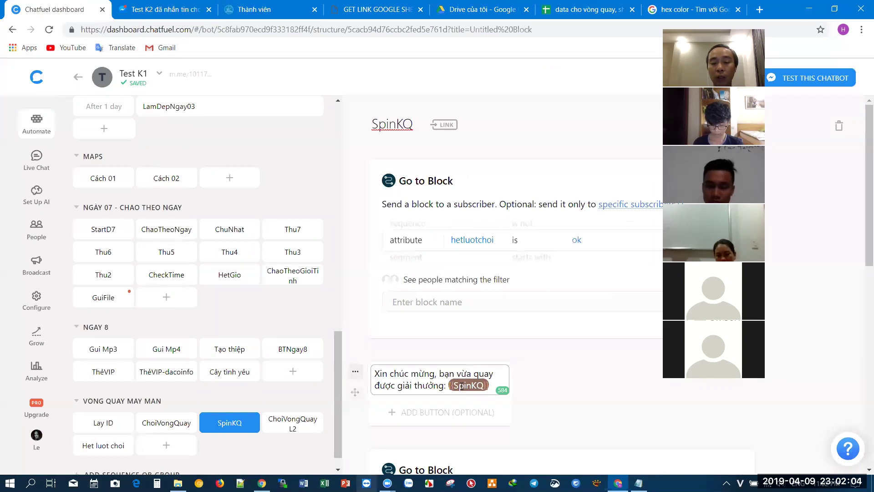
left_click(461, 386)
left_click(455, 385)
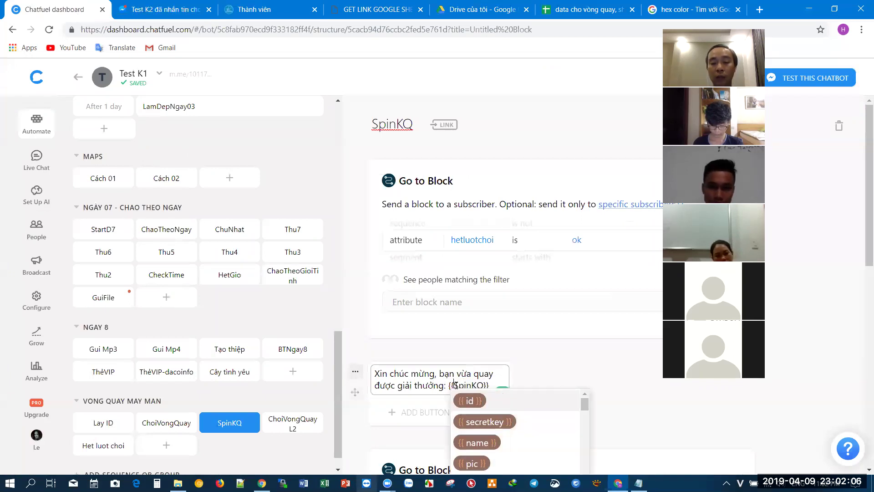
left_click_drag(475, 385, 483, 385)
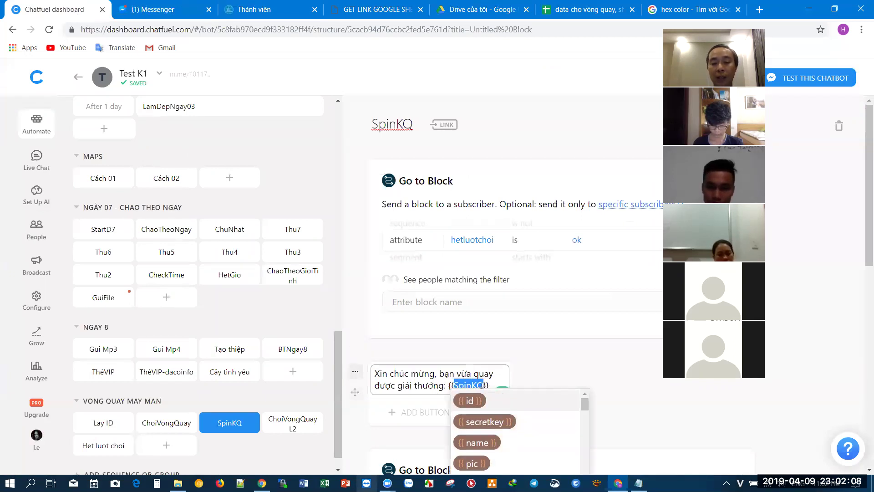
scroll(487, 382, "down", 3)
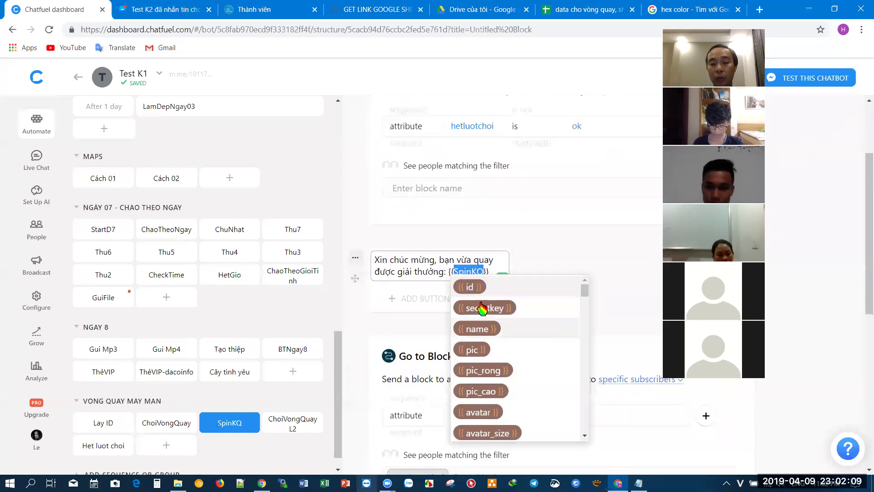
left_click(459, 269)
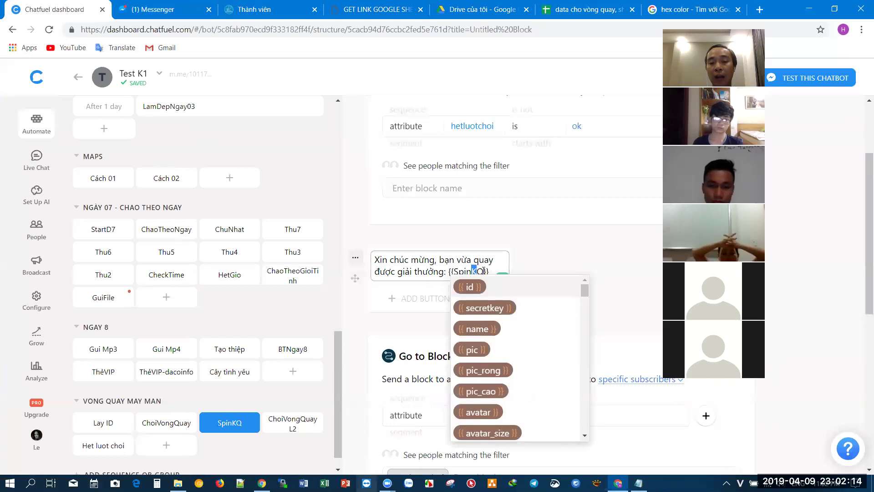
left_click_drag(472, 271, 486, 270)
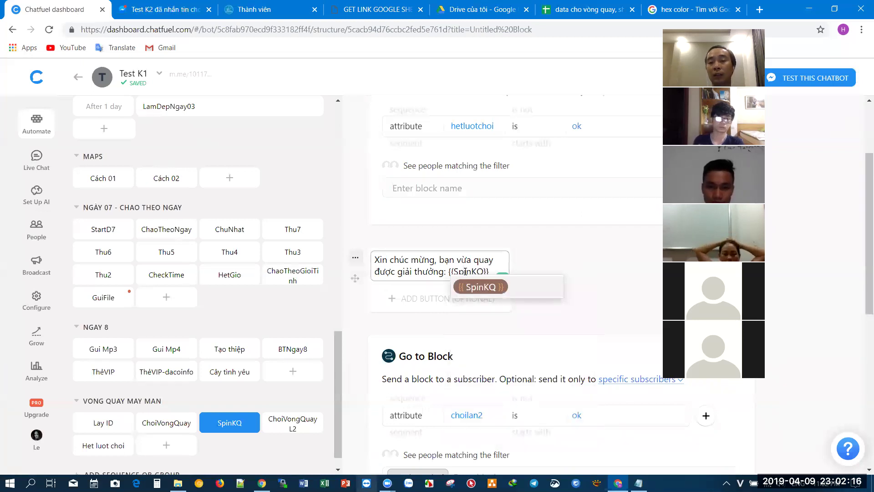
left_click_drag(471, 271, 483, 271)
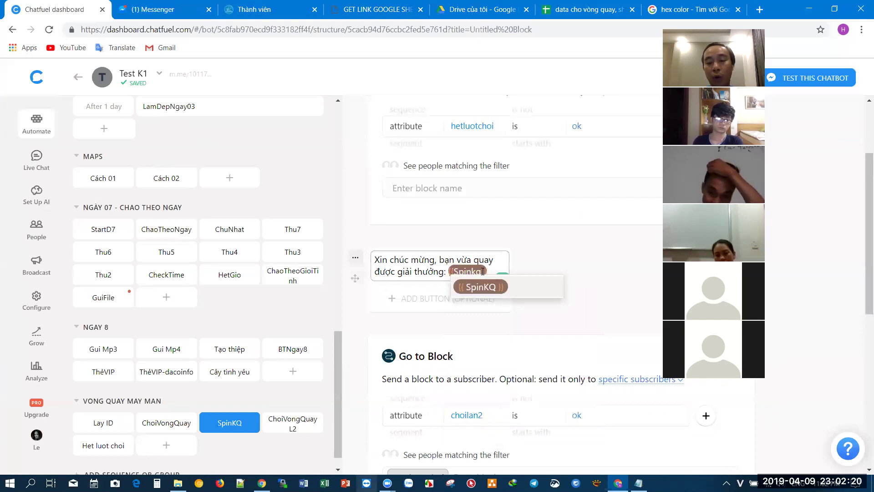
left_click(150, 9)
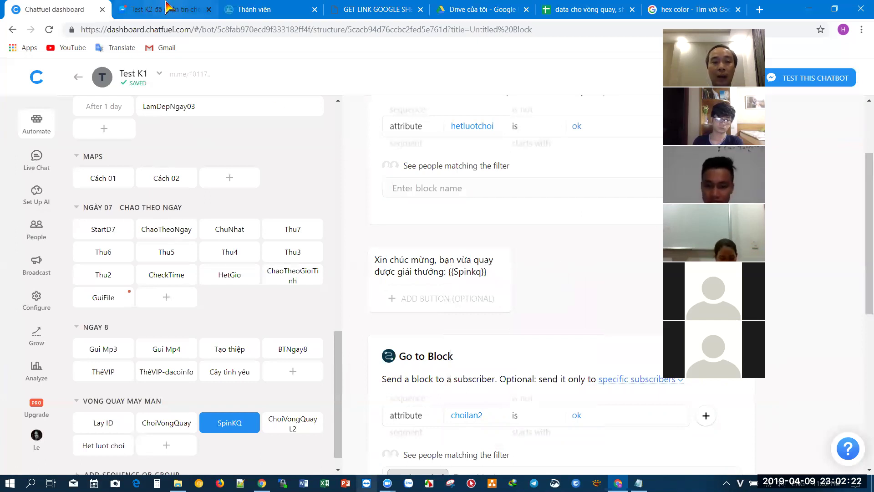
left_click(353, 357)
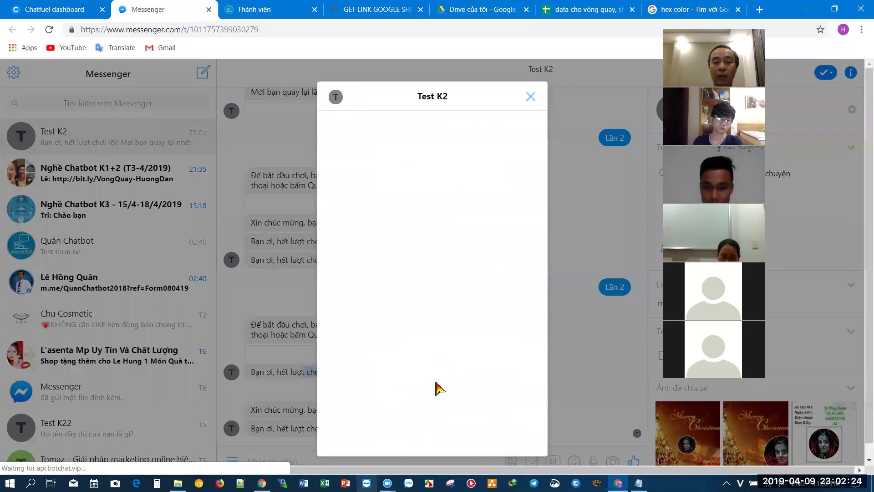
- Spin the wheel and check the reply, whose prize name comes out blank
left_click(431, 392)
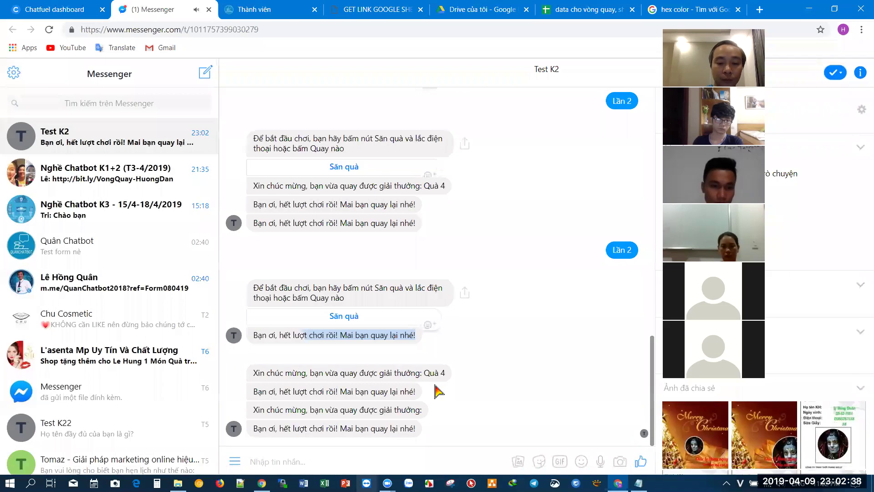
left_click(421, 410)
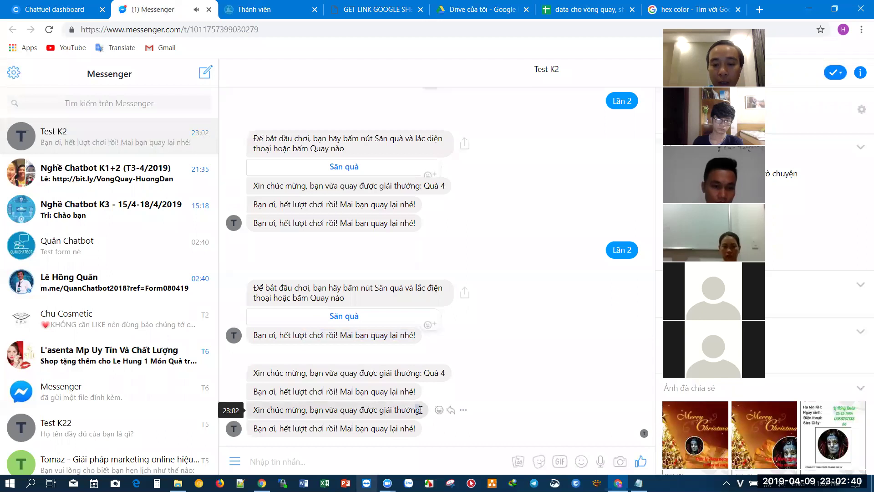
left_click(423, 411)
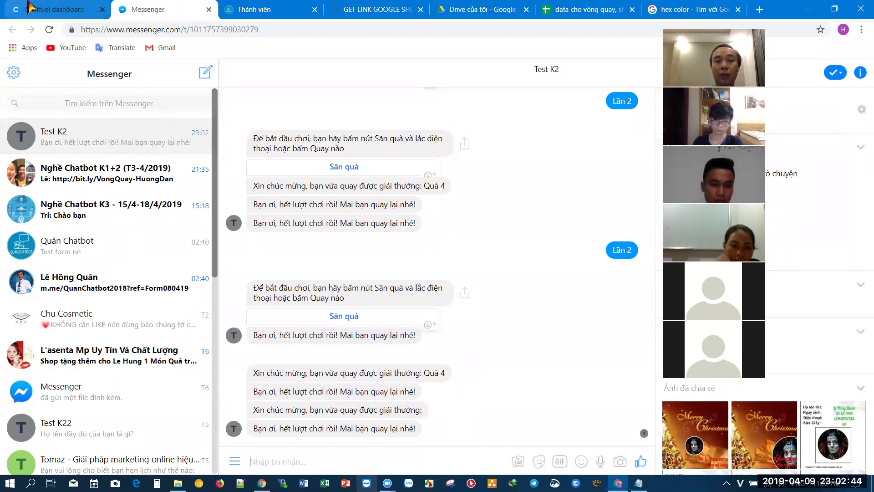
left_click(65, 6)
- Replace {{Spinkq}} in the congratulation message with the suggested SpinKQ attribute chip
left_click(470, 274)
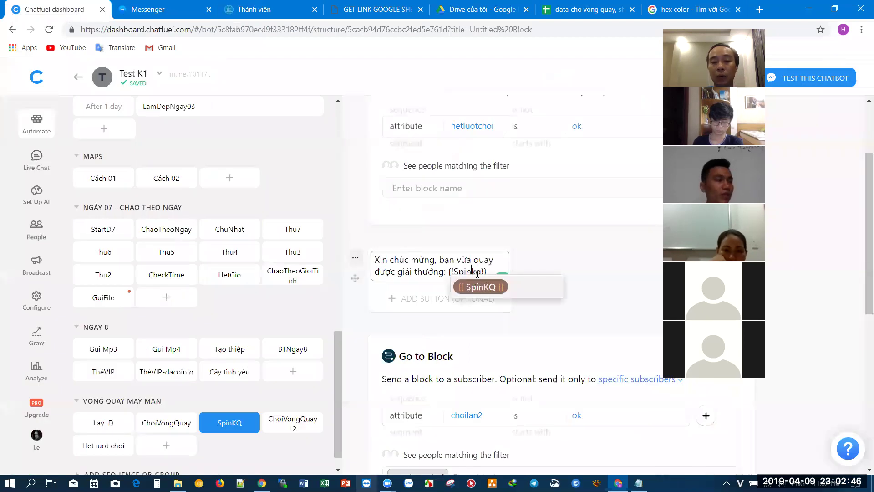
left_click(446, 269)
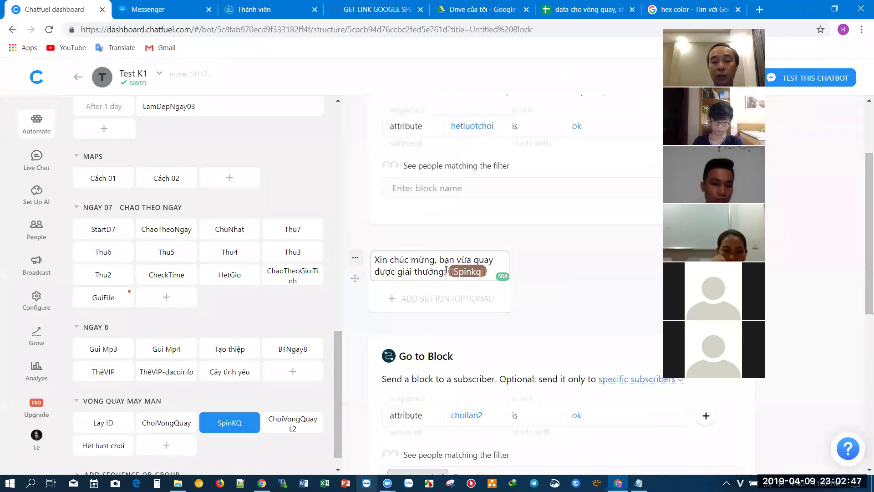
left_click(481, 272)
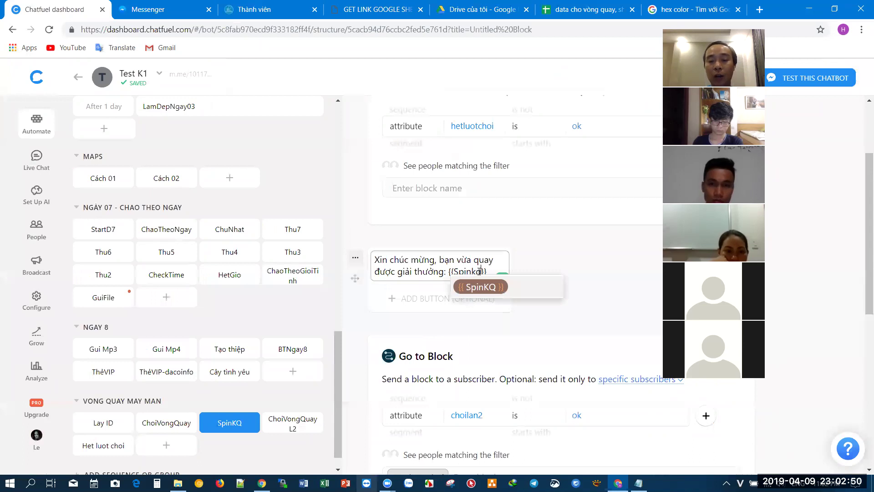
type("KQ")
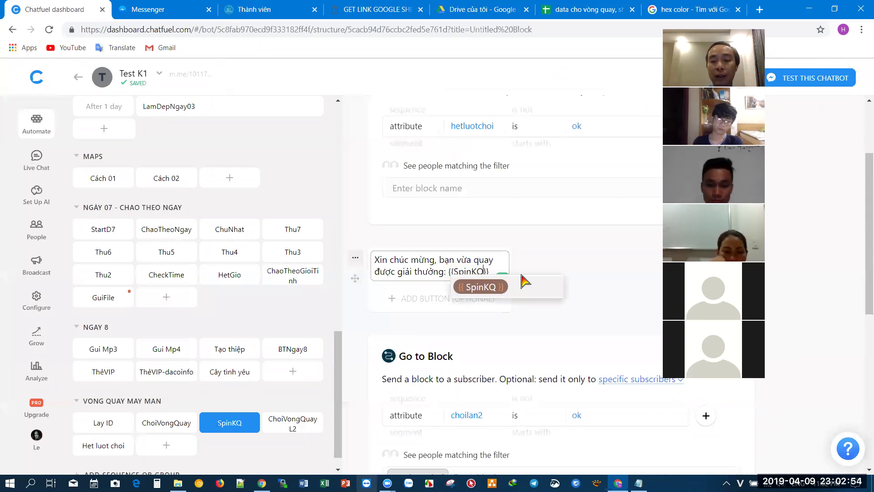
left_click(574, 268)
scroll(575, 269, "up", 3)
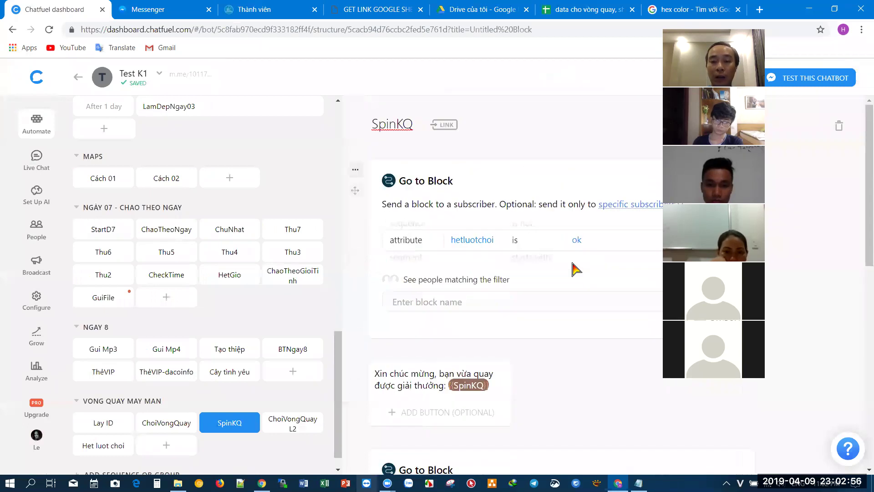
scroll(574, 269, "down", 6)
key("ctrl+Tab")
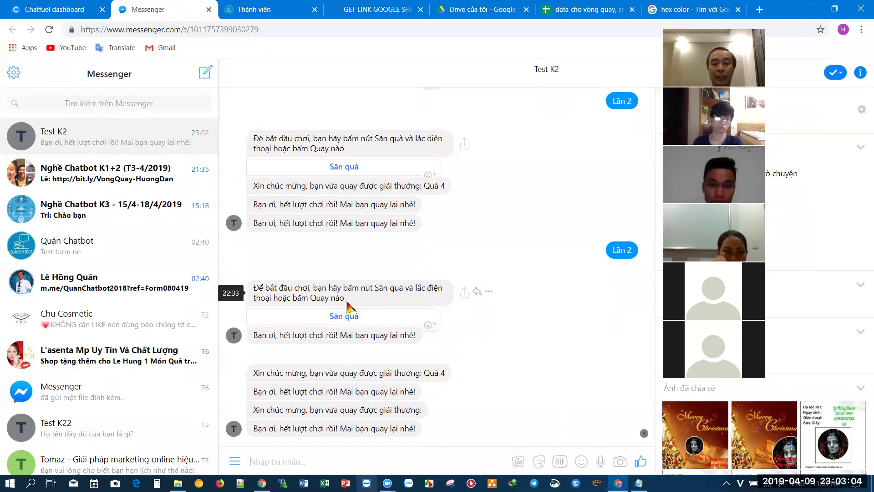
- Spin the Test K2 wheel again and confirm the reply now names prize Quà 4
left_click(350, 317)
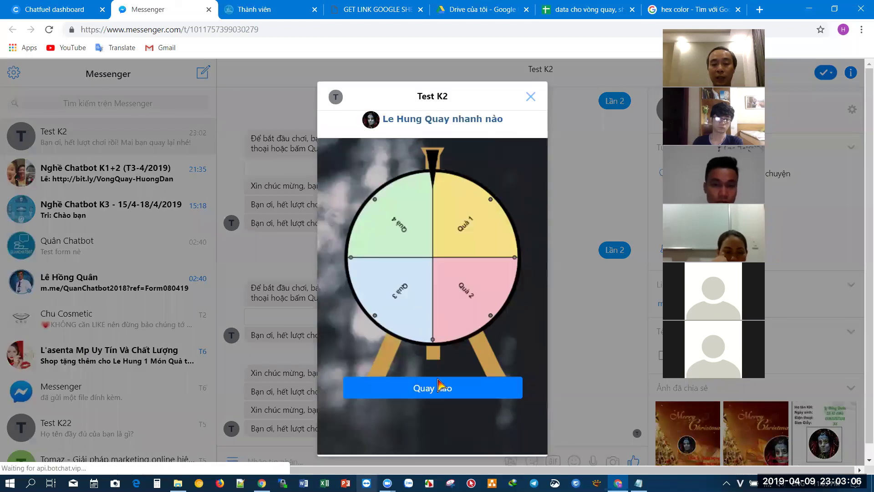
left_click(439, 387)
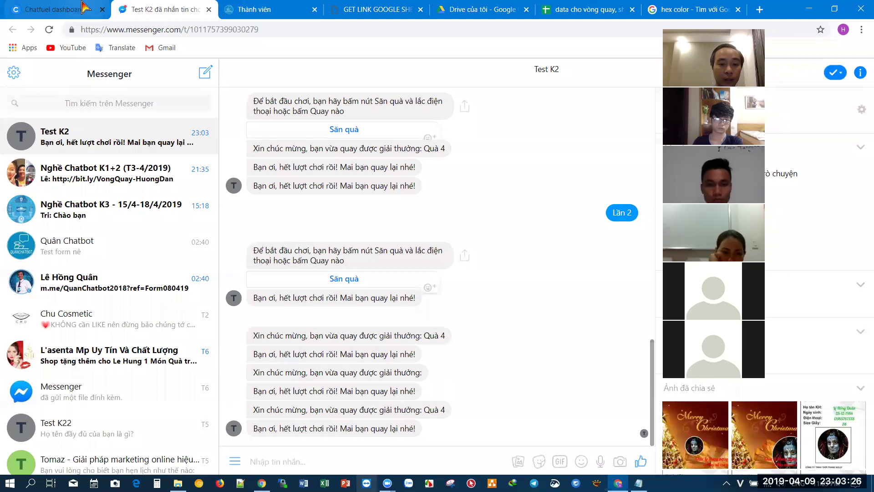
left_click(59, 9)
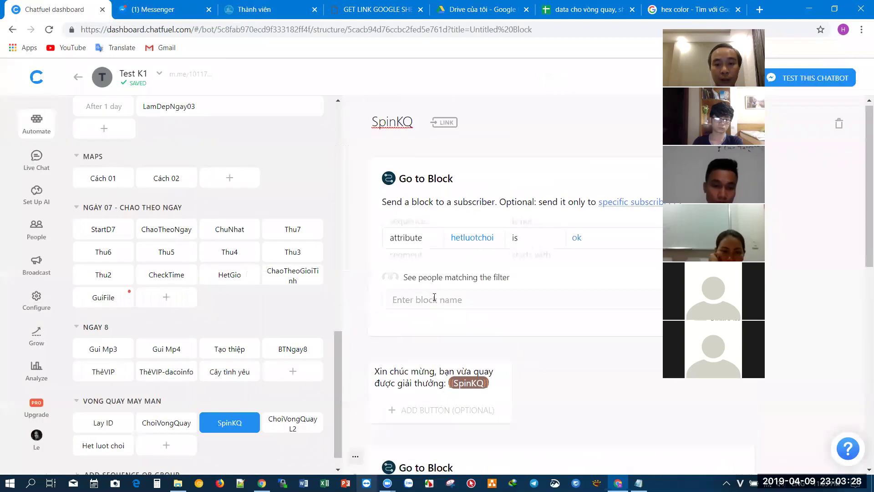
- Point the hetluotchoi-filtered Go to Block card at the Het luot choi block
left_click(434, 299)
type("het")
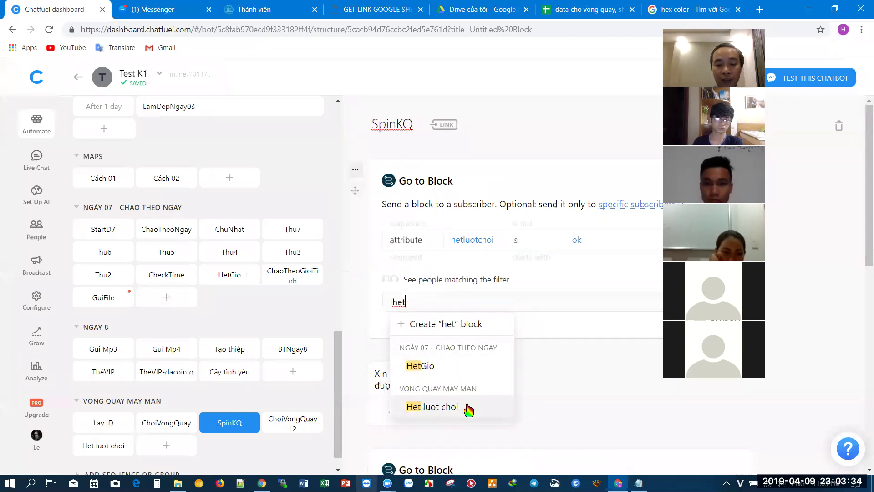
left_click(468, 408)
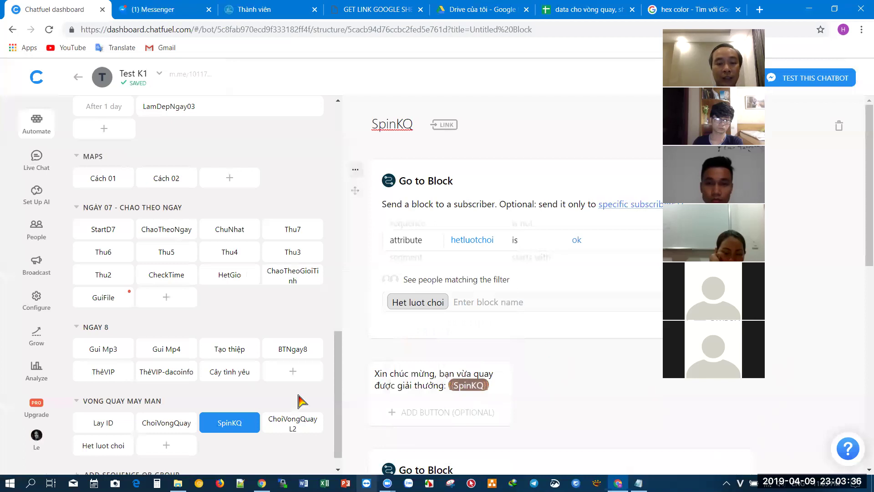
left_click(162, 427)
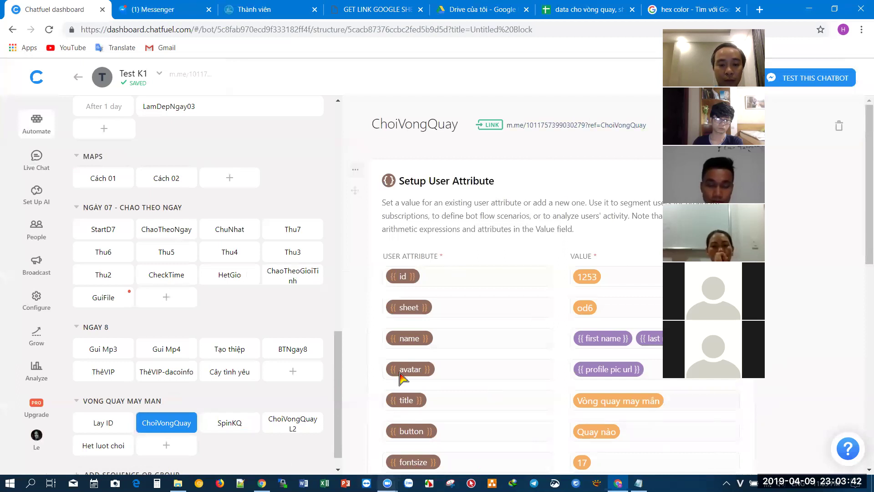
- Paste and send the ChoiVongQuay m.me link in a contact's one-to-one conversation
left_click(185, 7)
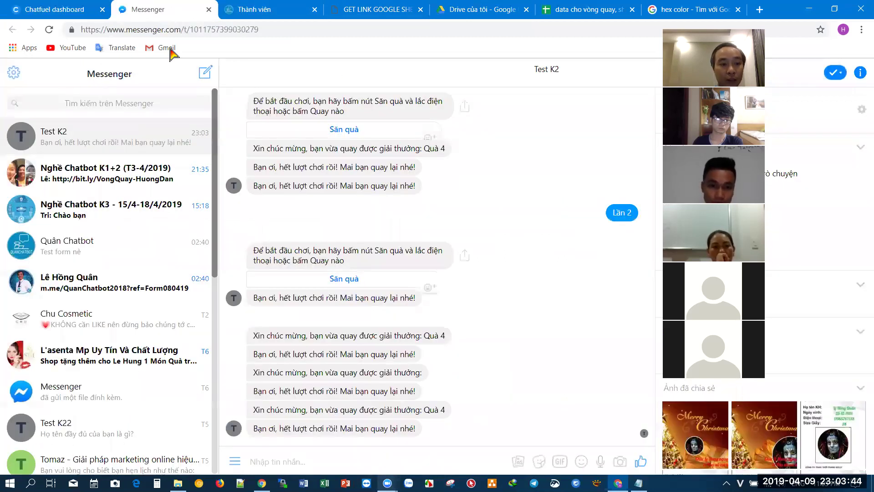
left_click(16, 281)
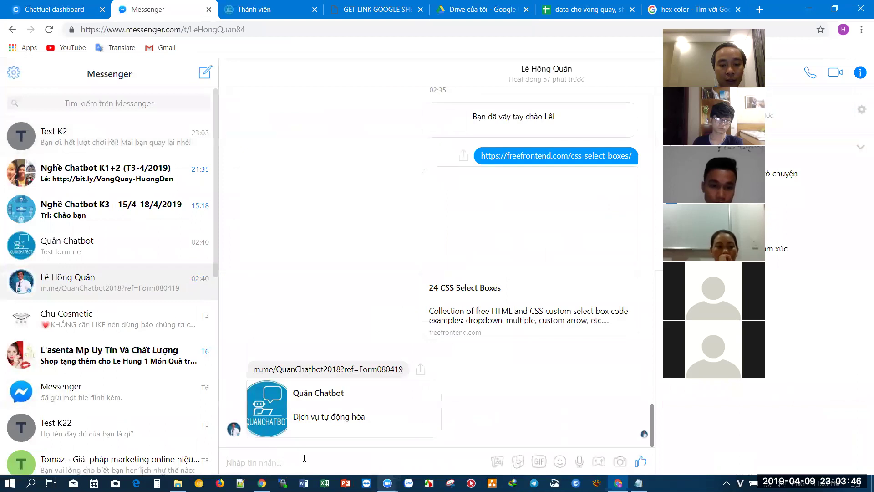
key("ctrl+v")
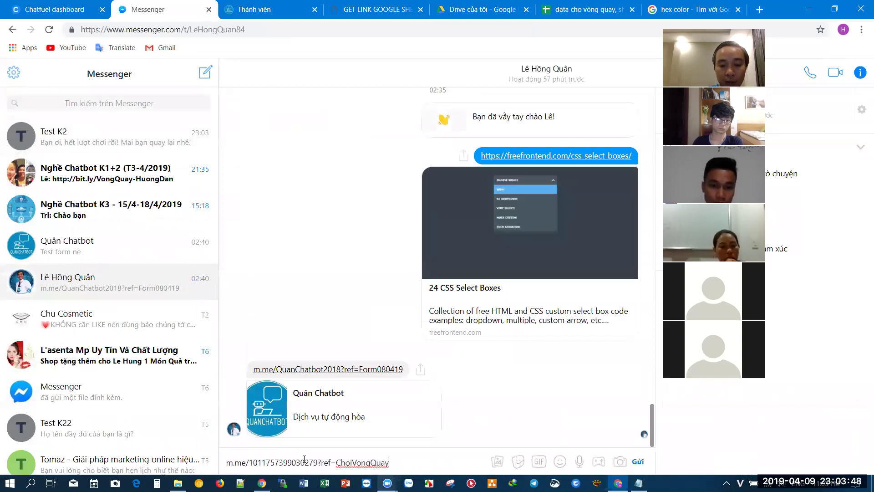
key("Return")
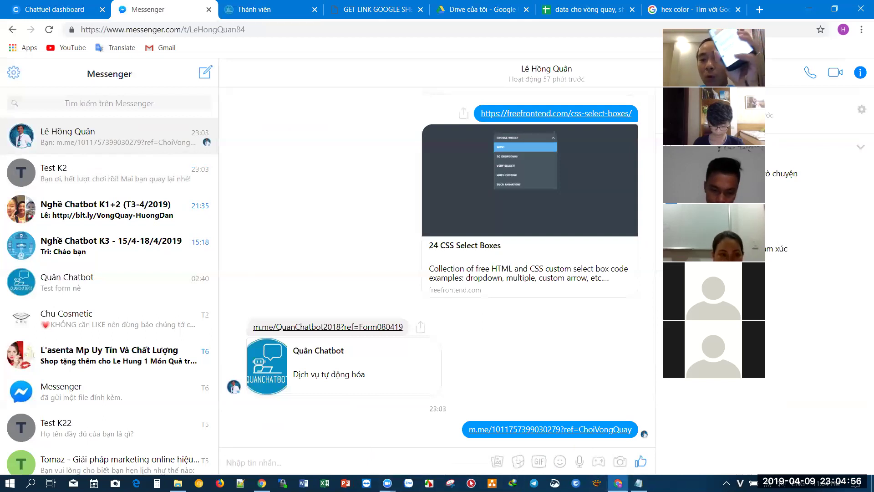
- Glance at the other bot's Chatfuel editor, then open Messenger in the second window
key("alt+Tab")
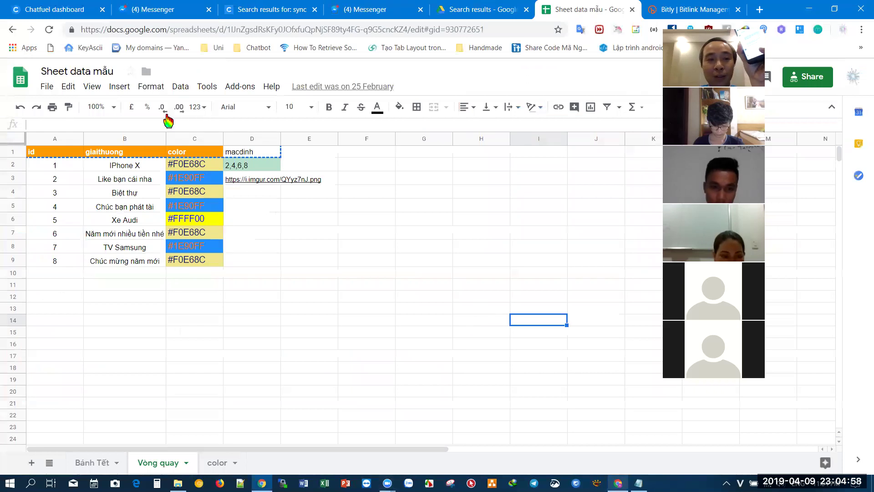
left_click(70, 7)
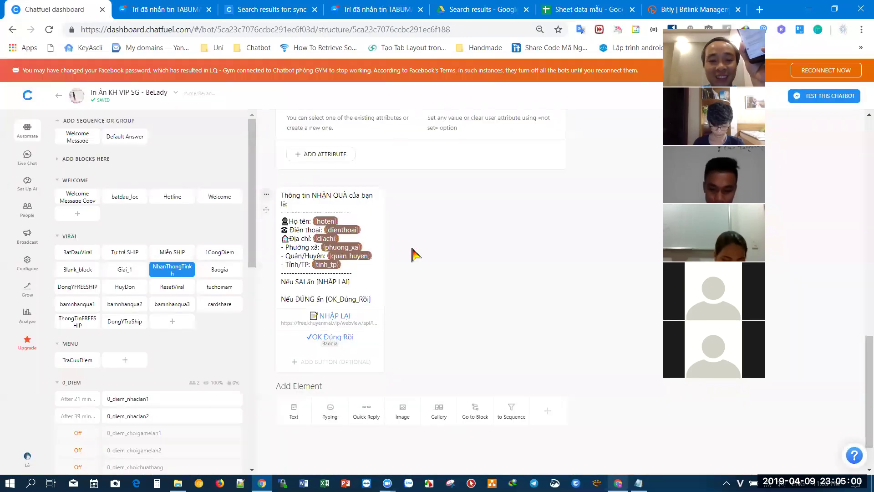
scroll(440, 262, "up", 2)
scroll(441, 261, "up", 2)
key("alt+Tab")
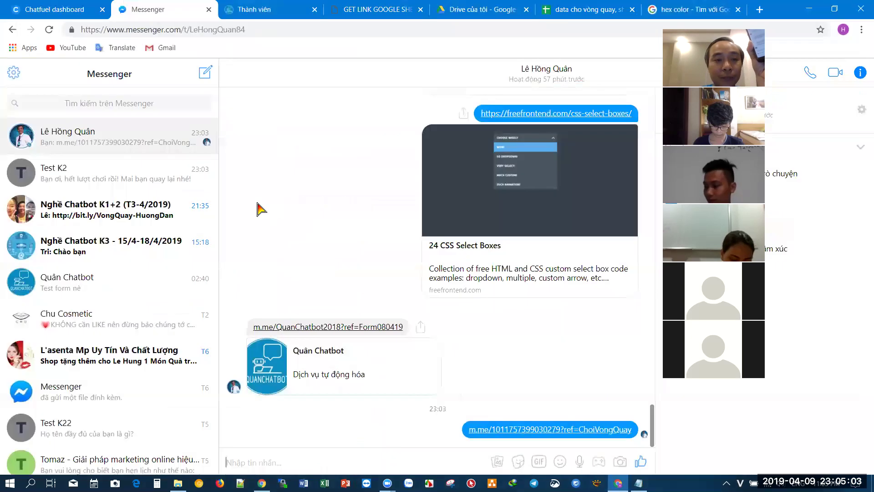
left_click(75, 8)
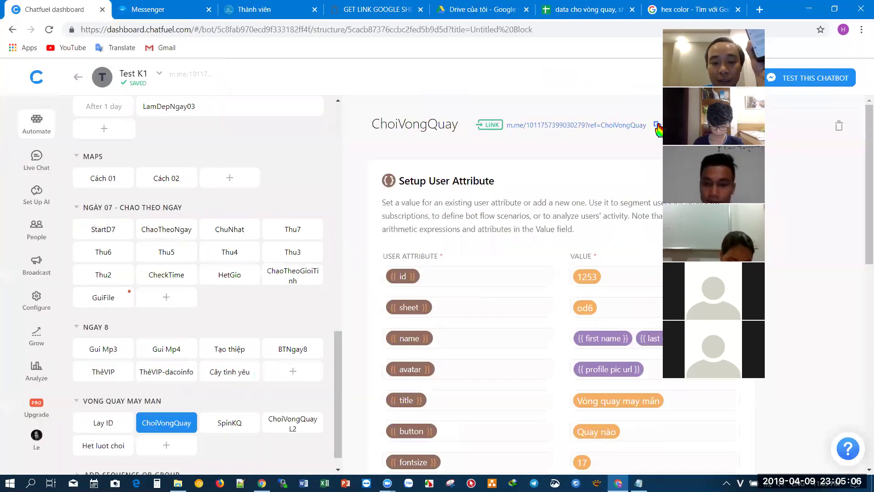
left_click(262, 482)
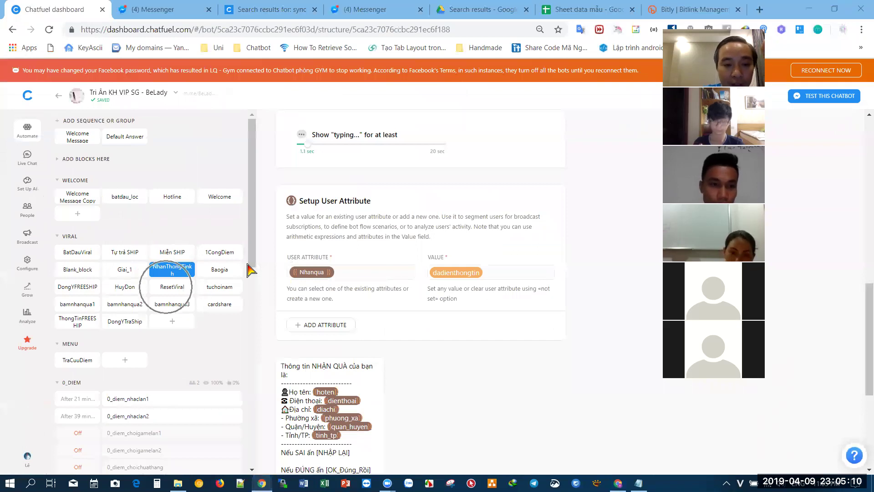
left_click(136, 10)
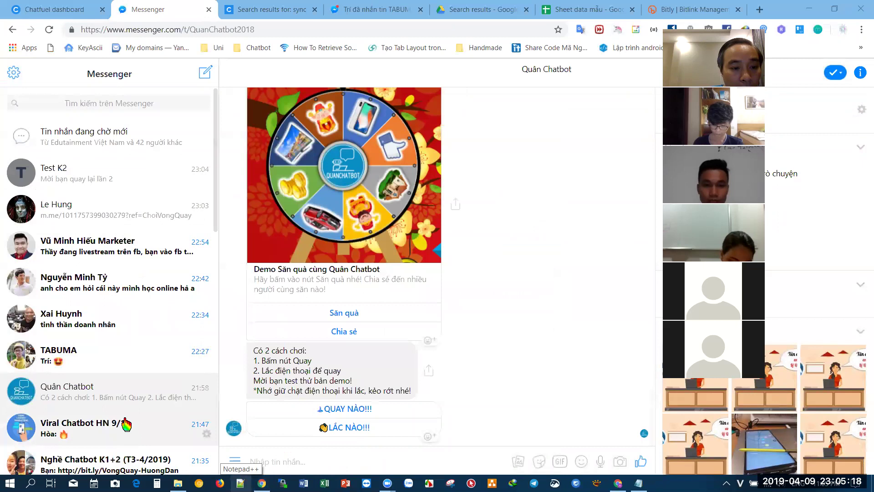
- Send the ChoiVongQuay m.me link to the Nghề Chatbot K1+2 (T3-4/2019) group chat
scroll(128, 437, "down", 1)
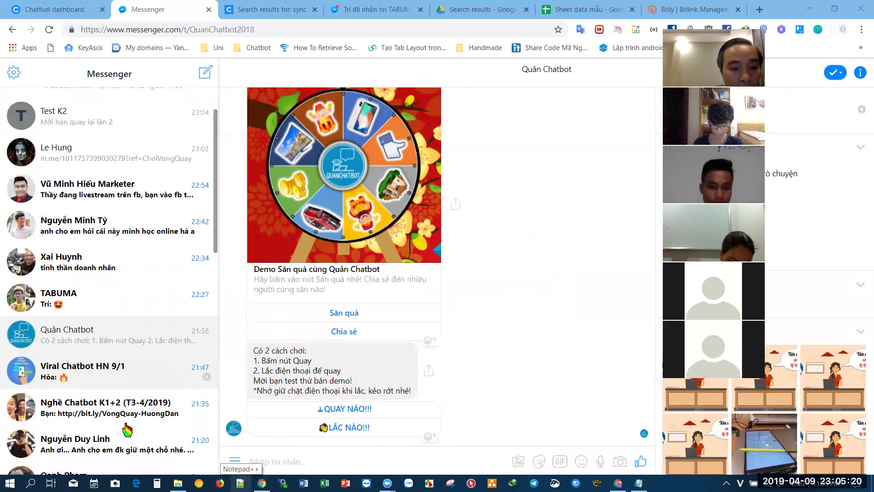
left_click(127, 412)
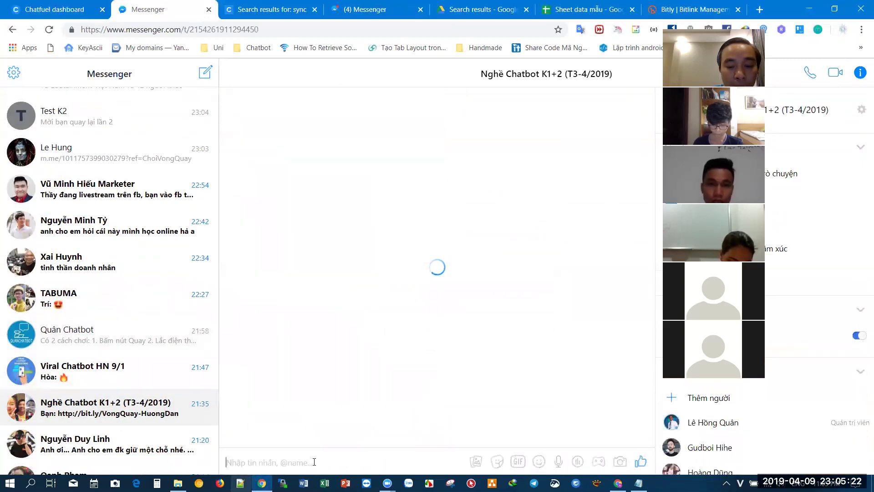
key("ctrl+v")
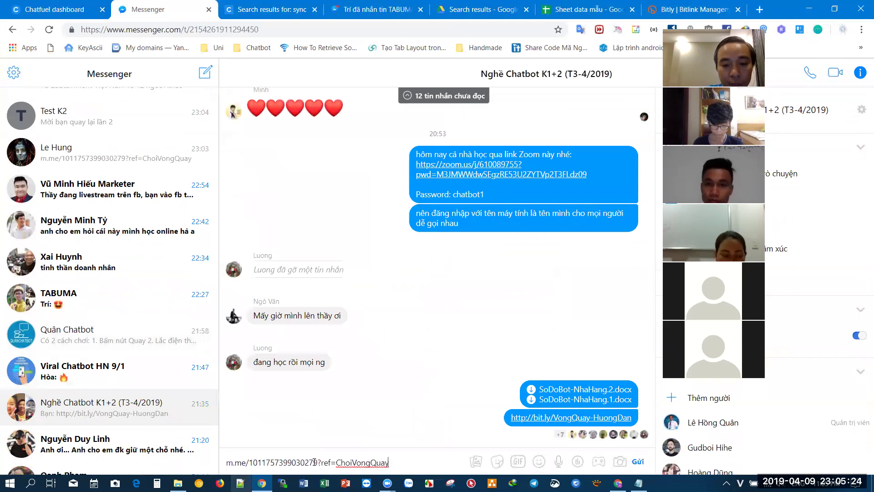
key("Return")
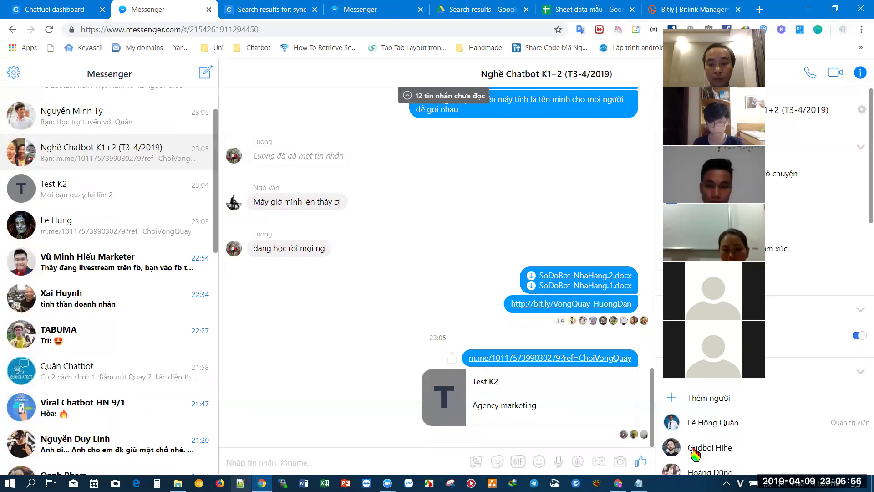
- Check the ChoiVongQuay window, come back, and start a new browser tab
key("alt+Tab")
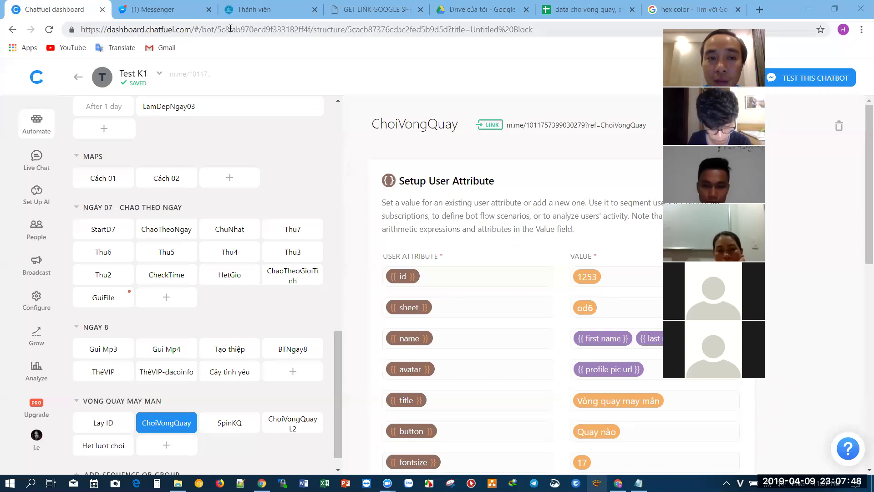
key("alt+Tab")
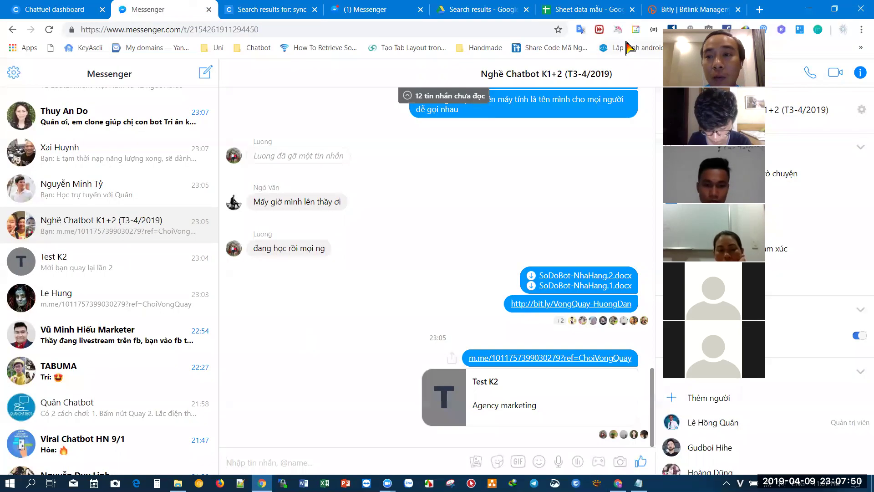
key("ctrl+t")
- Go to botchat.vip, log in with the saved account, and scroll down to the bot's member settings
type("bot")
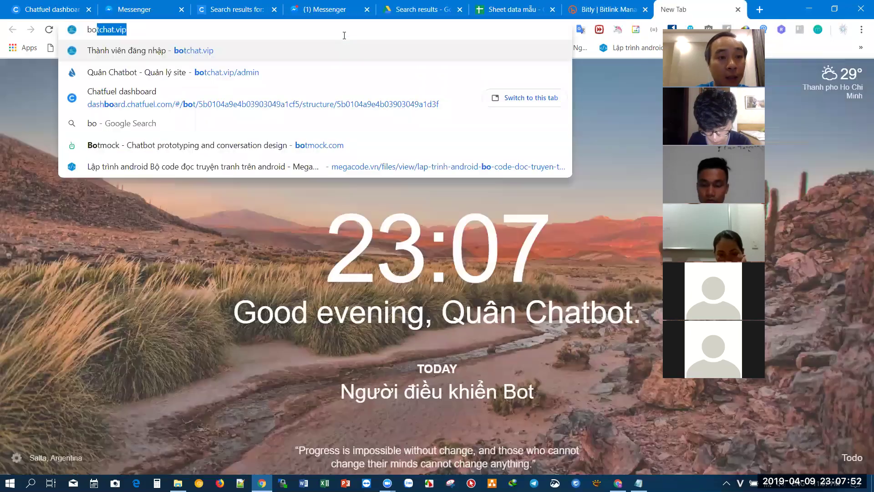
key("Return")
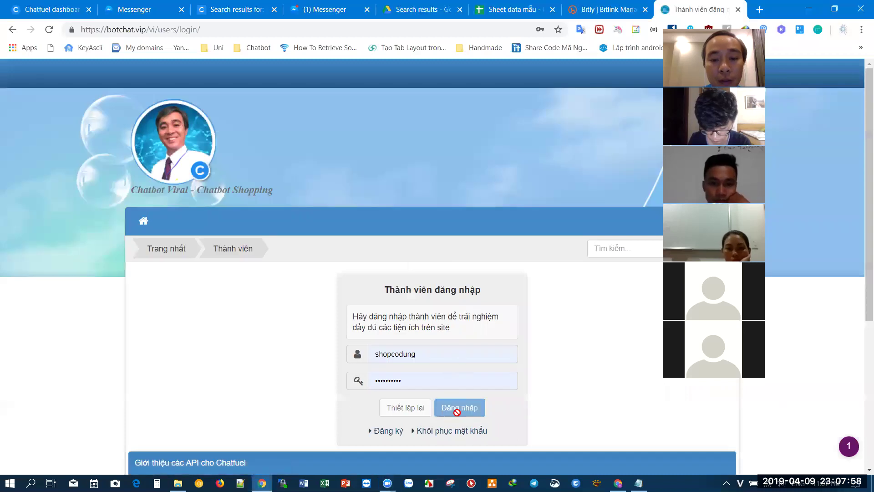
left_click(455, 409)
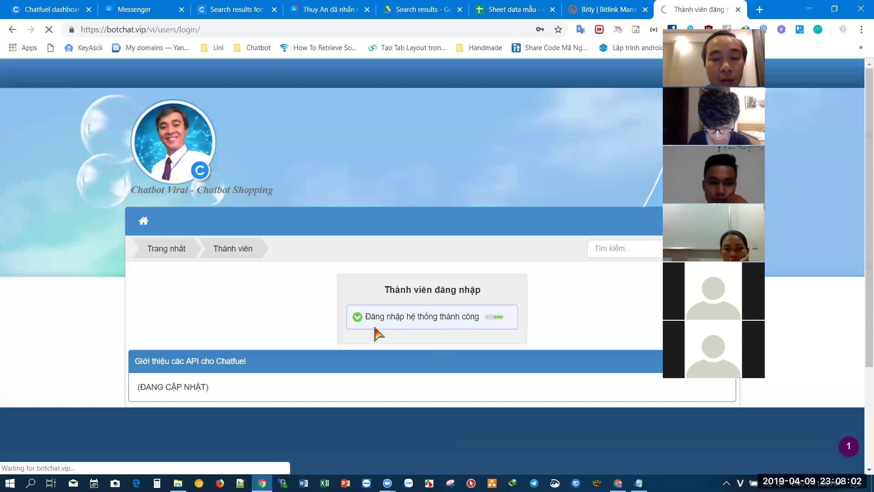
scroll(377, 332, "down", 3)
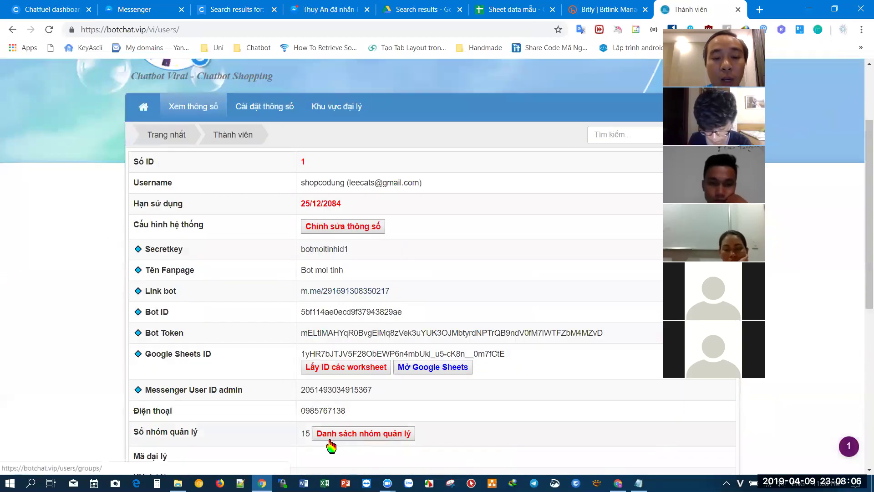
- Highlight the 15 managed-group count, then replace the address path vi/users/ with 'admi'
double_click(305, 433)
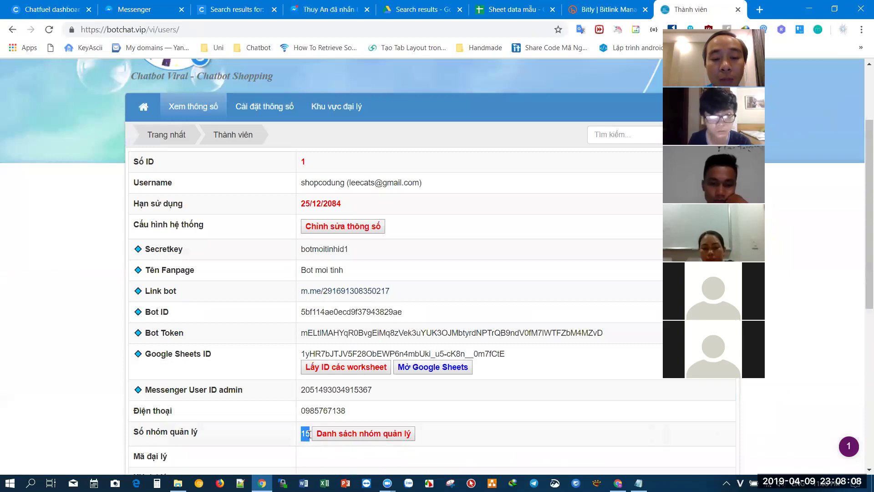
left_click(314, 409)
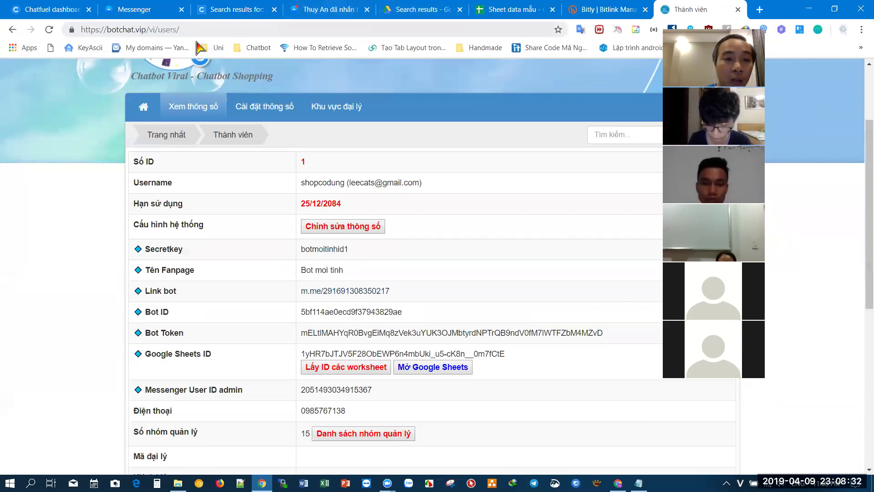
left_click_drag(149, 30, 214, 30)
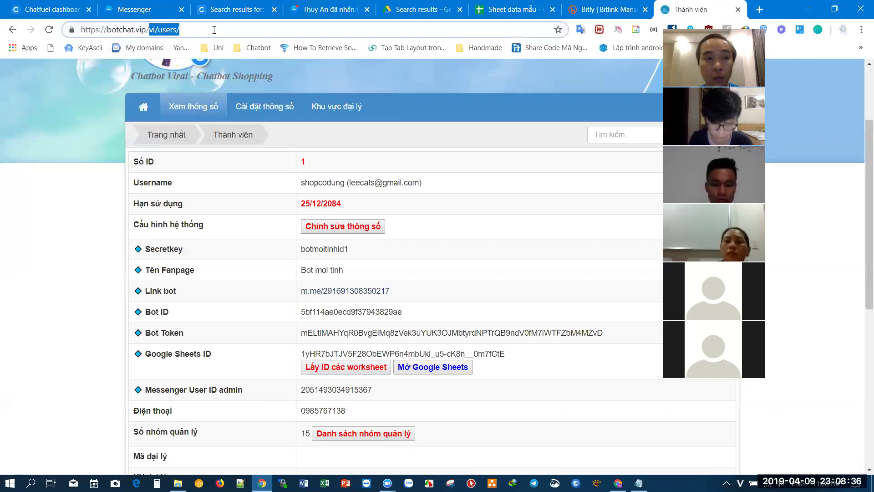
type("admi")
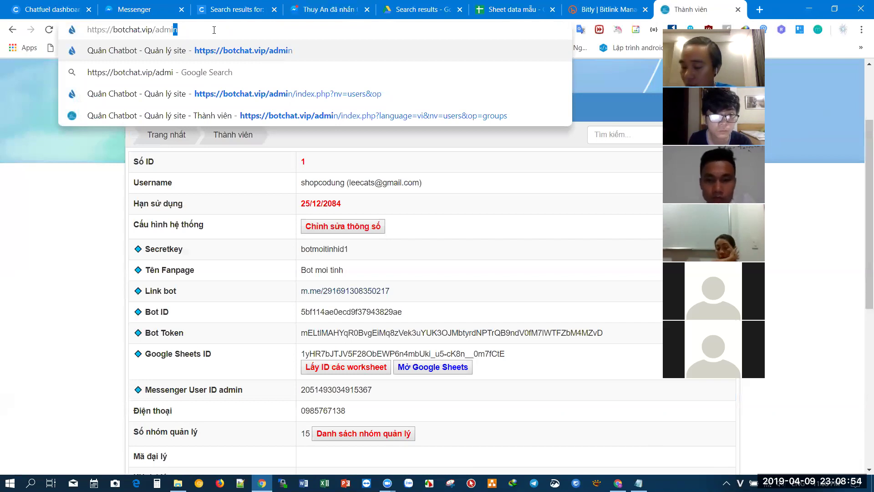
- Dismiss the address suggestions and browse the list of managed groups
left_click(304, 434)
left_click(332, 439)
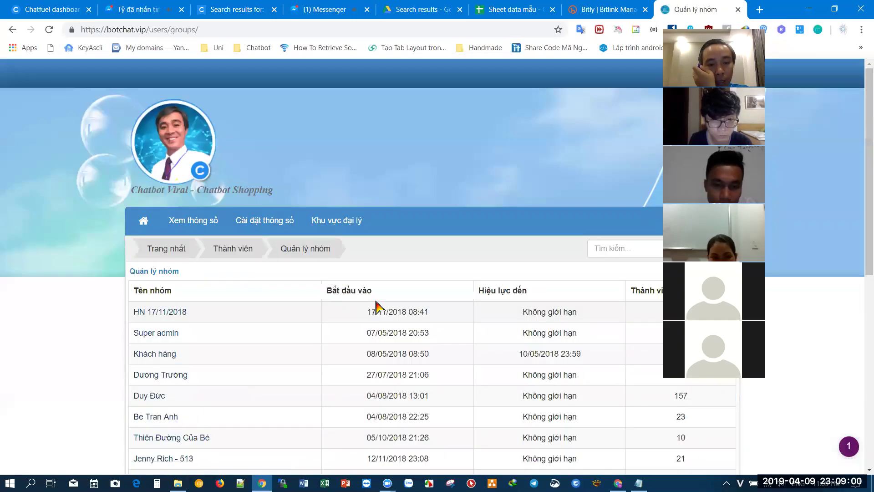
scroll(376, 301, "down", 3)
scroll(374, 298, "down", 3)
scroll(377, 306, "up", 2)
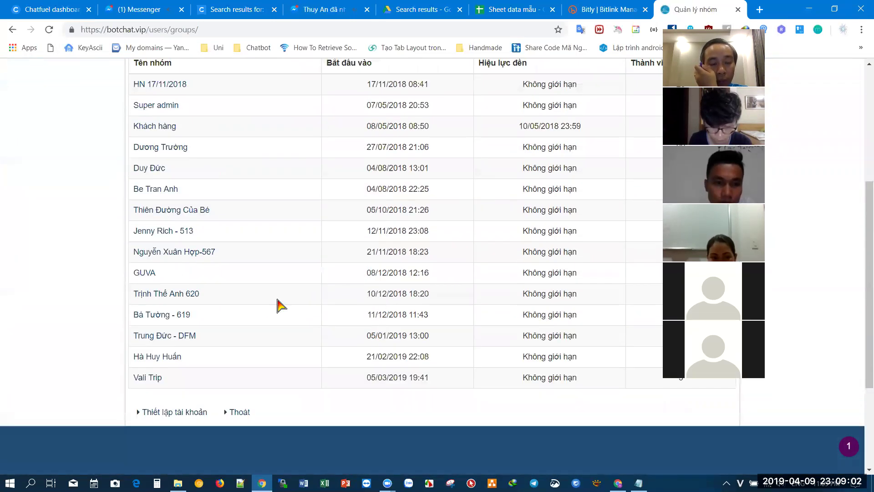
scroll(279, 304, "up", 4)
scroll(238, 337, "down", 4)
scroll(161, 335, "up", 2)
scroll(162, 329, "up", 1)
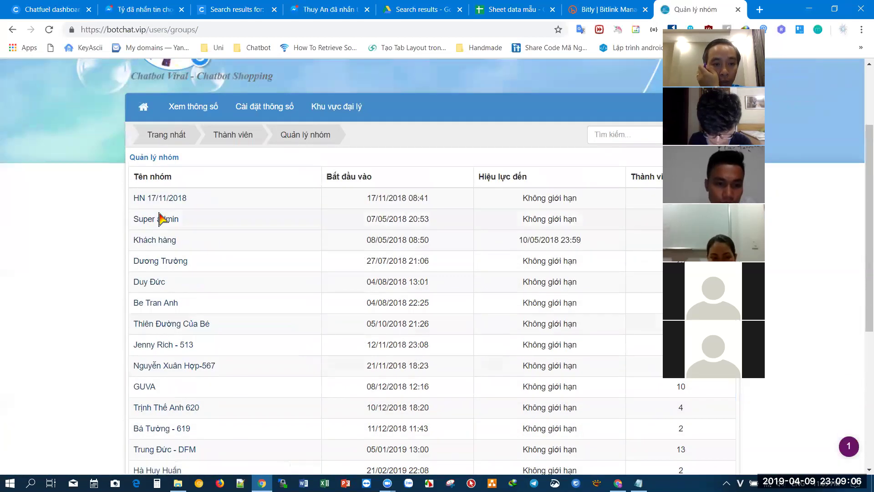
- Check the Super admin group's admin list, then open the HN 17/11/2018 group's join requests
left_click(160, 220)
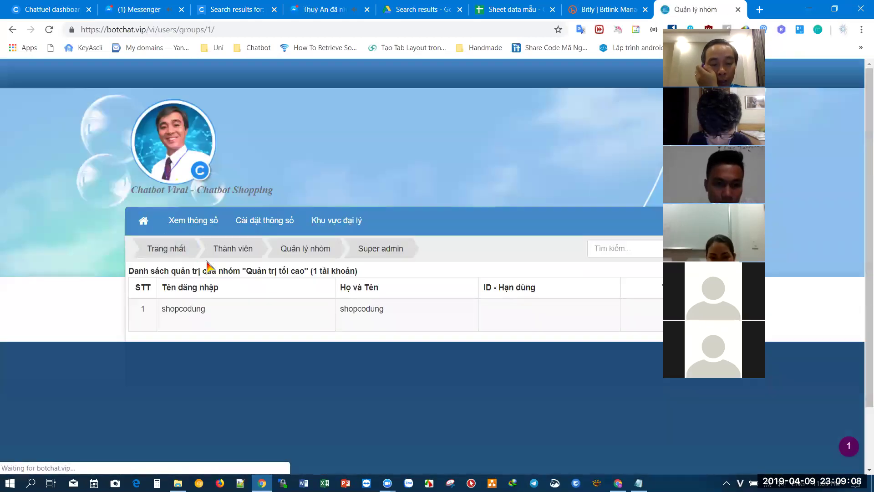
scroll(283, 298, "down", 1)
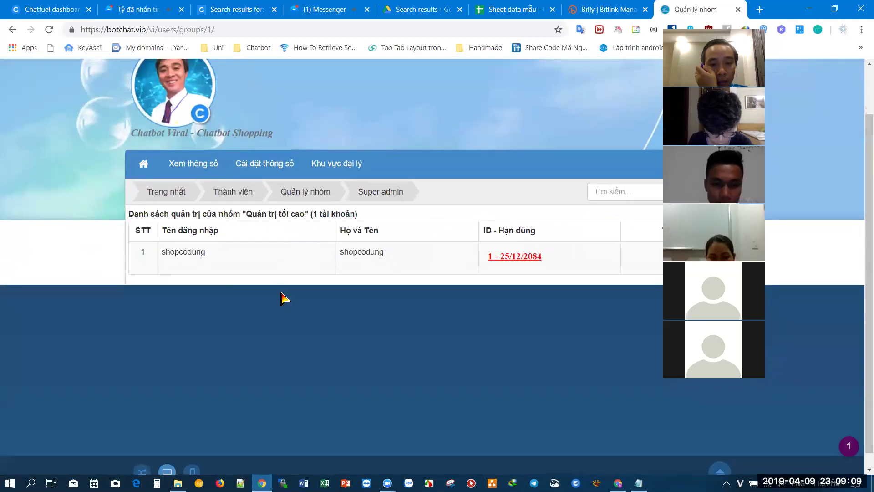
left_click(13, 29)
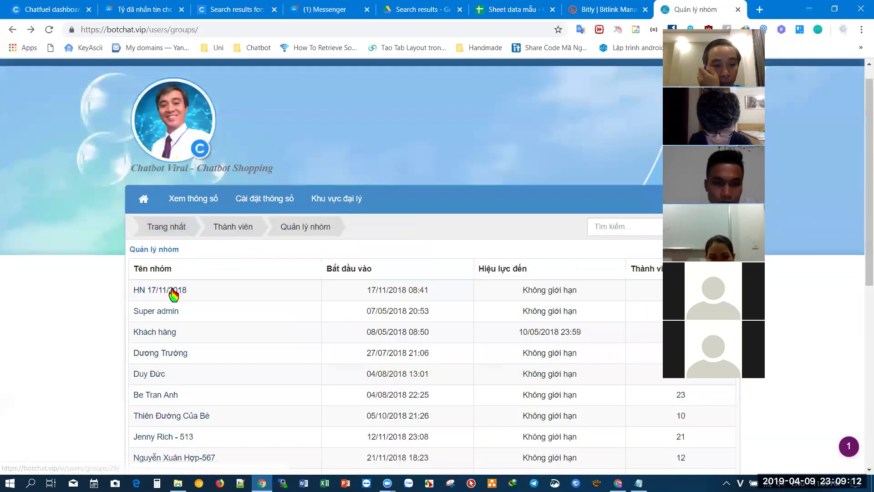
left_click(172, 291)
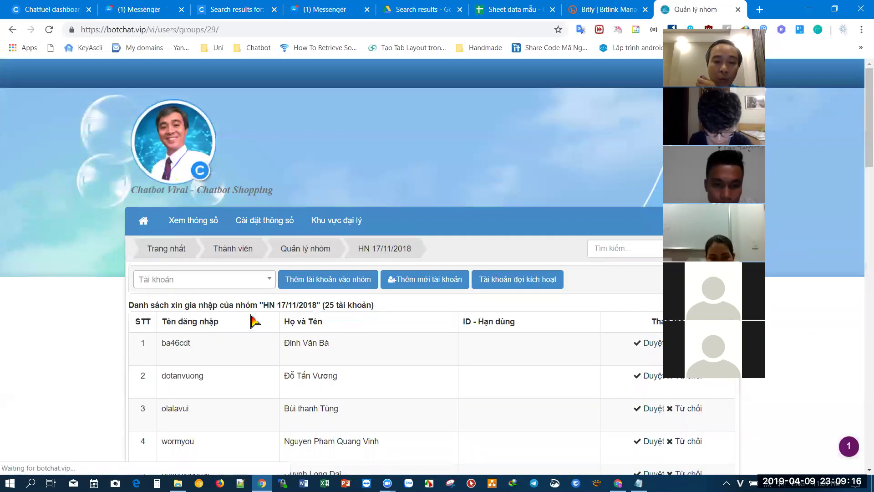
left_click(429, 282)
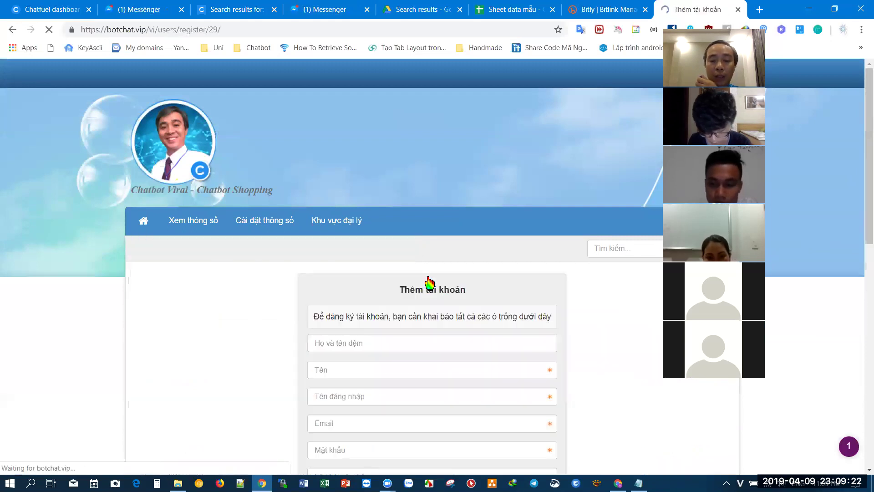
scroll(415, 276, "down", 2)
scroll(408, 336, "down", 2)
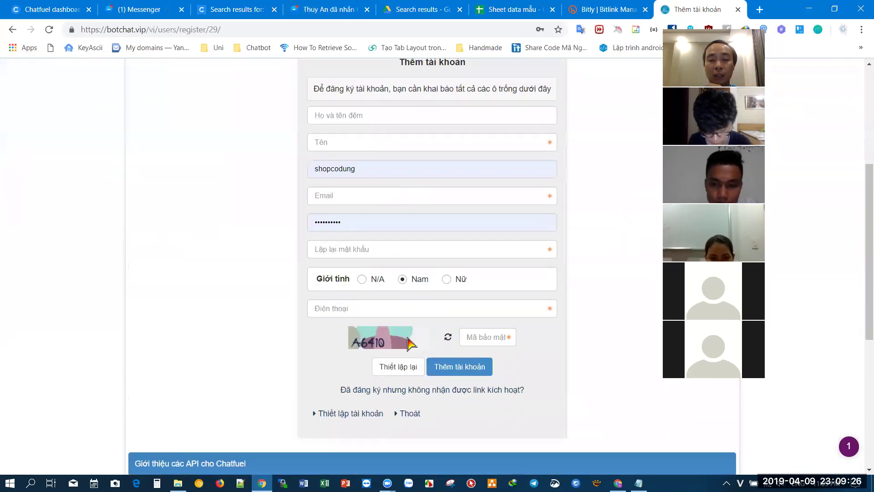
left_click(371, 202)
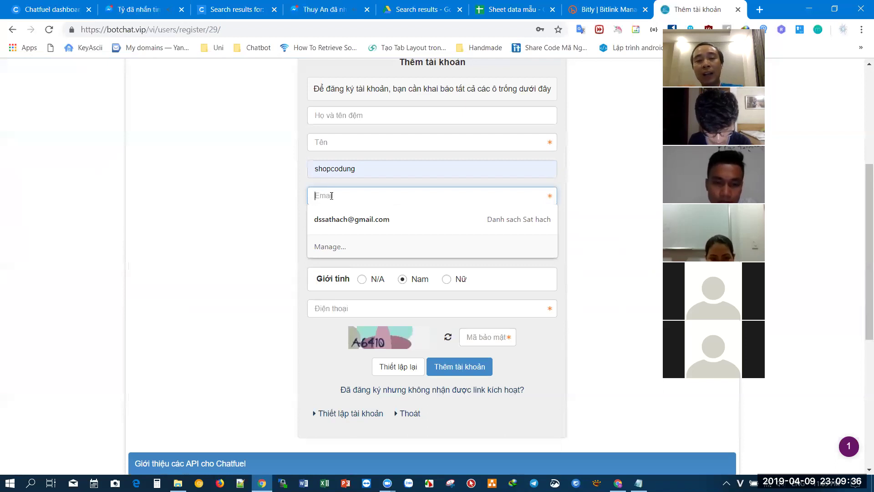
left_click(250, 204)
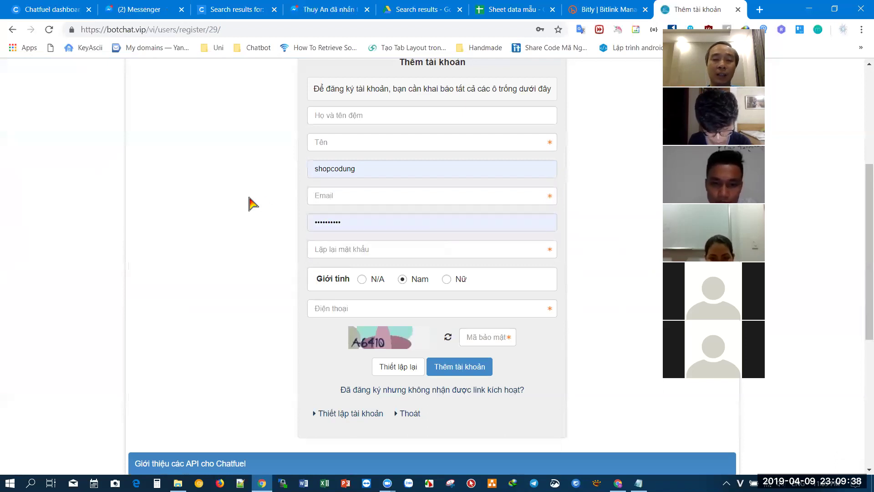
scroll(249, 204, "up", 5)
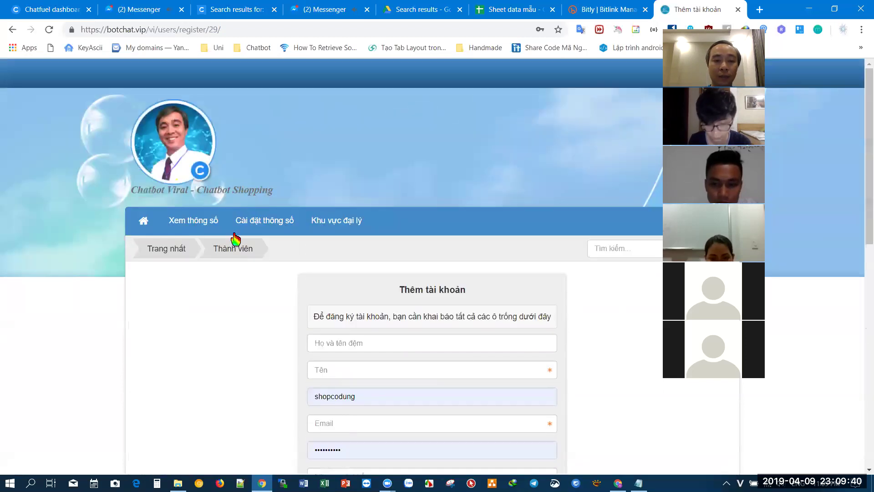
left_click(12, 30)
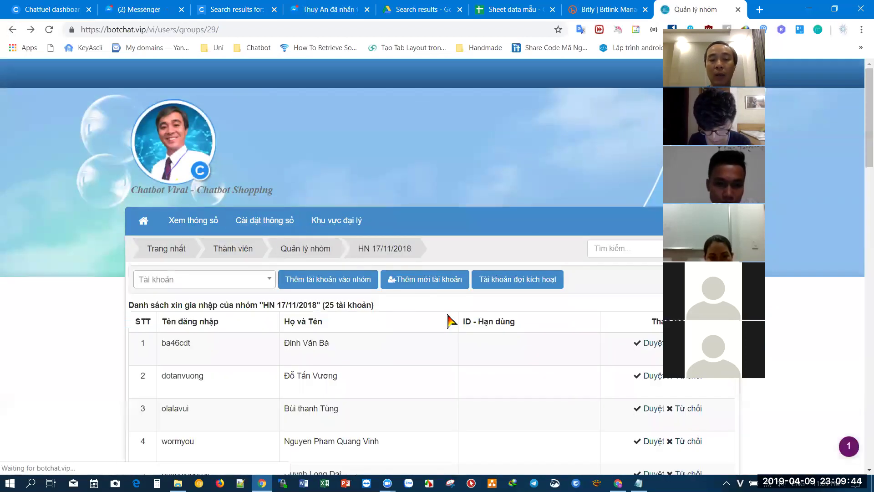
scroll(450, 319, "down", 4)
scroll(450, 320, "down", 12)
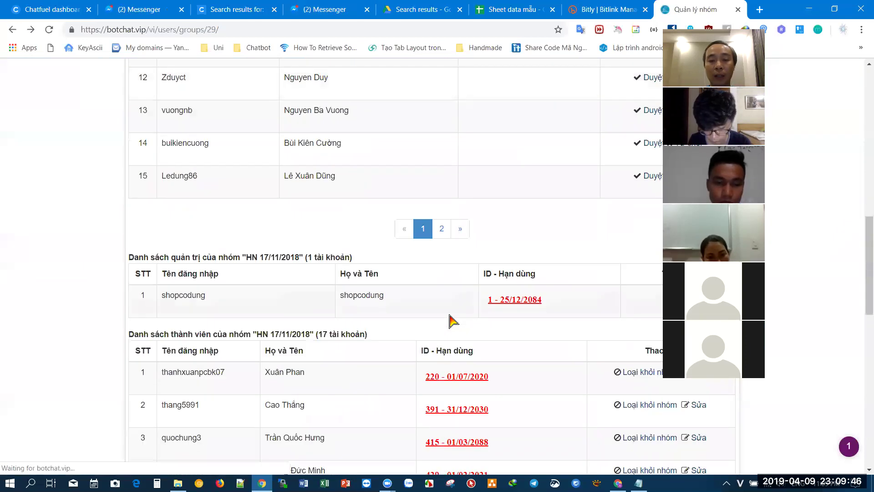
- Scroll through the HN 17/11/2018 group's 17 members with their IDs and expiry dates
scroll(438, 363, "down", 3)
scroll(377, 361, "up", 1)
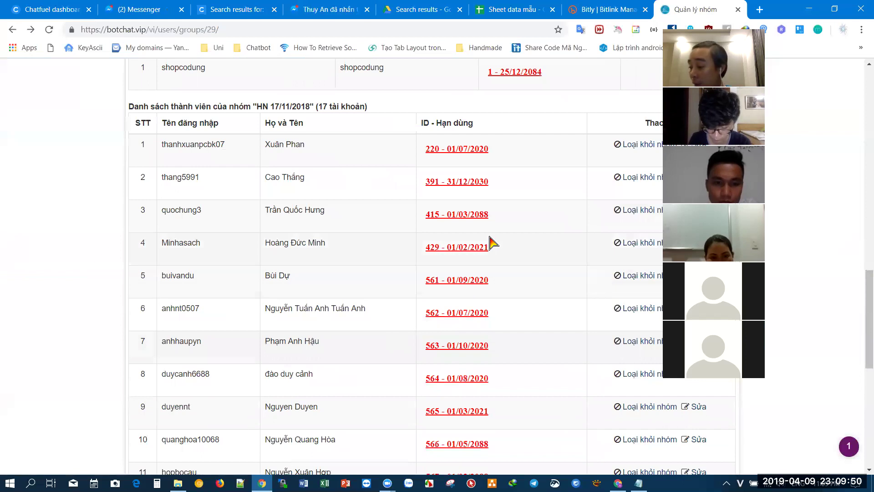
scroll(494, 243, "up", 1)
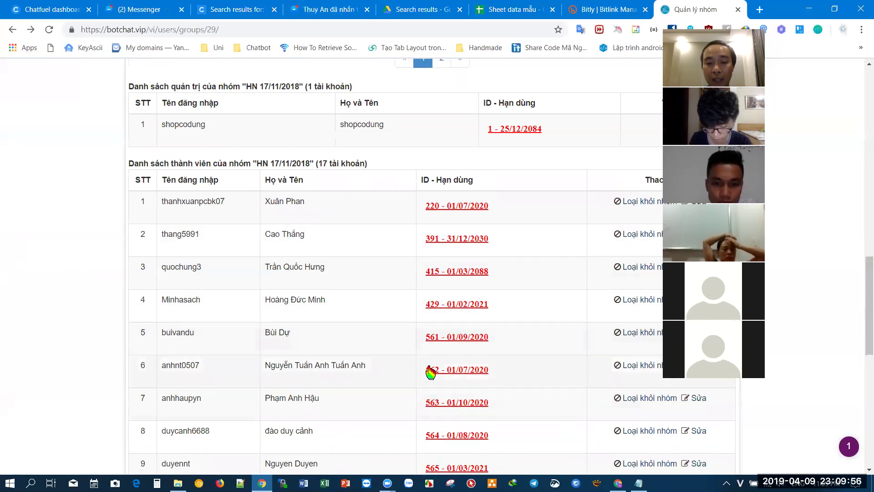
scroll(459, 219, "down", 2)
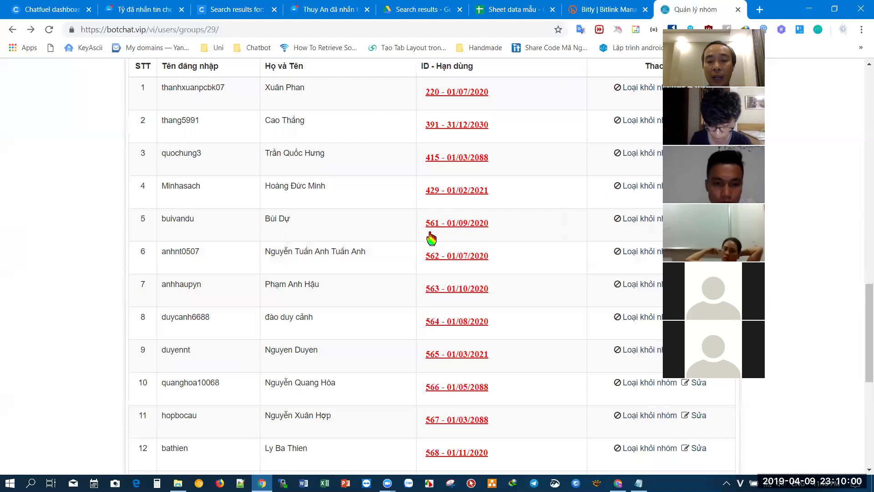
scroll(474, 237, "up", 2)
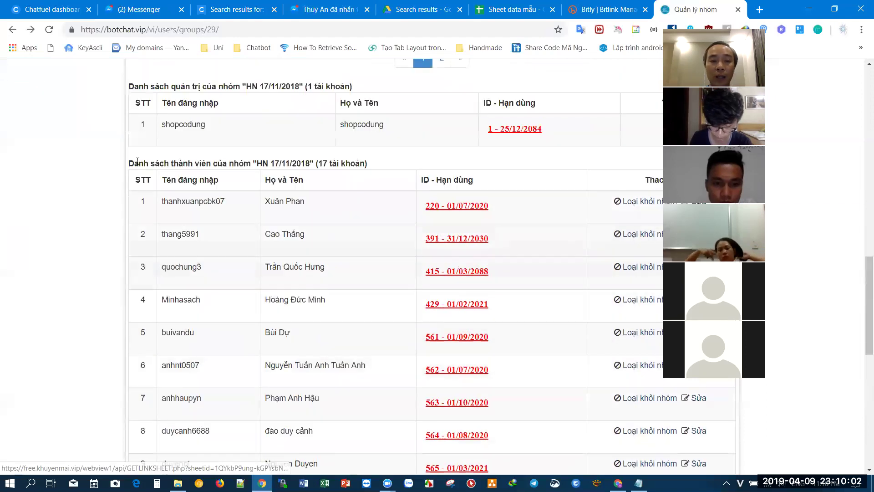
scroll(336, 181, "down", 7)
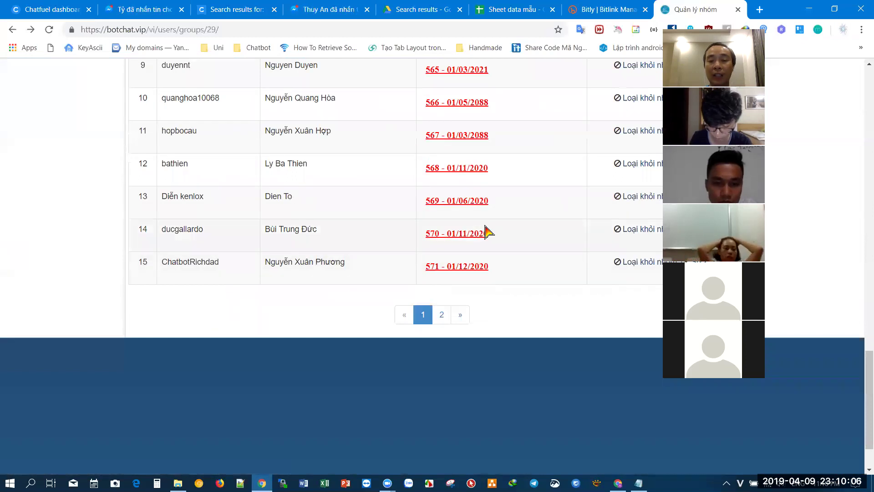
scroll(465, 278, "up", 3)
scroll(465, 278, "up", 5)
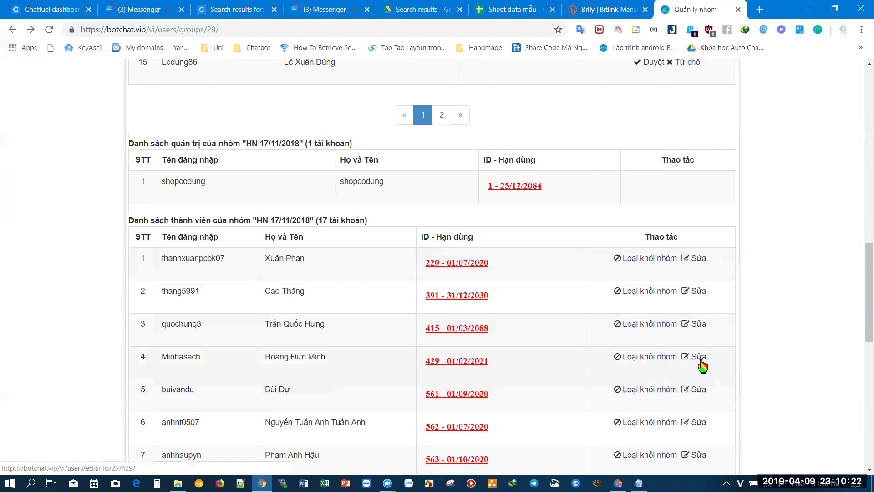
left_click(701, 359)
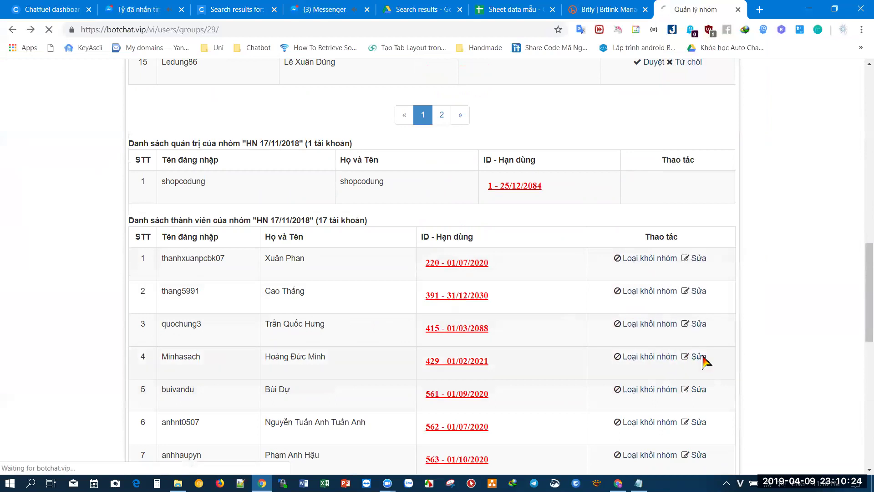
scroll(410, 296, "down", 2)
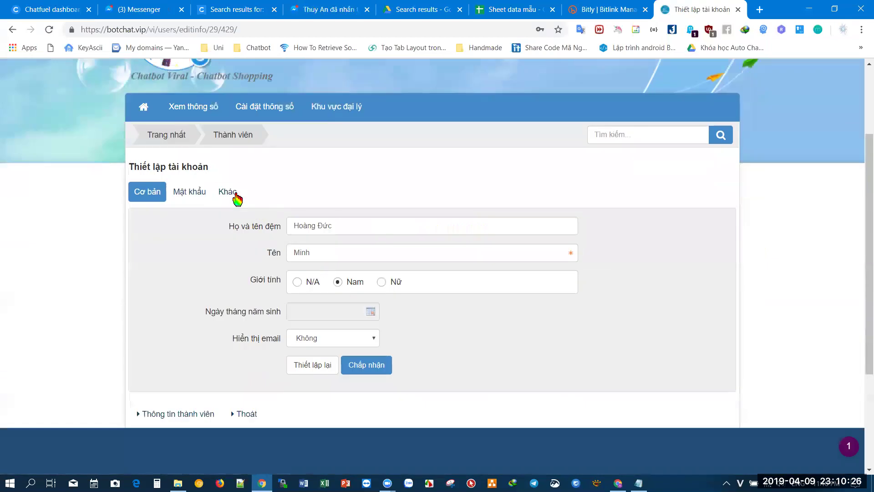
left_click(234, 195)
scroll(326, 210, "down", 2)
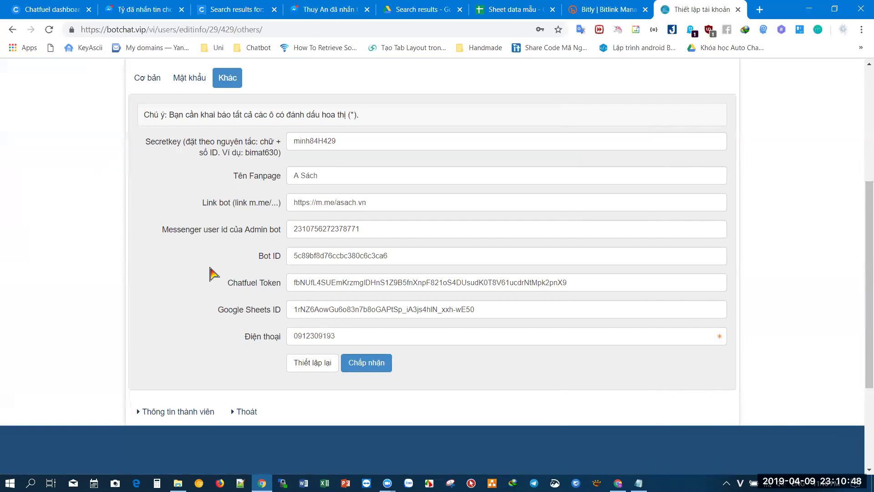
left_click(13, 30)
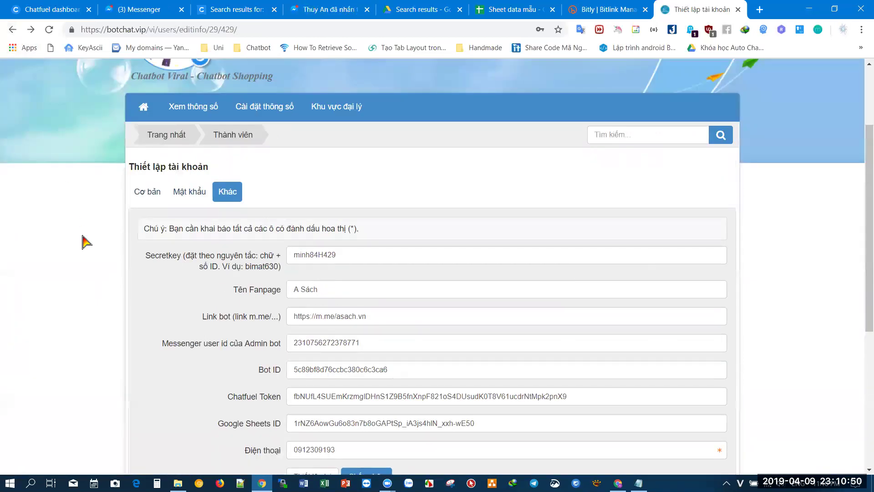
left_click(12, 29)
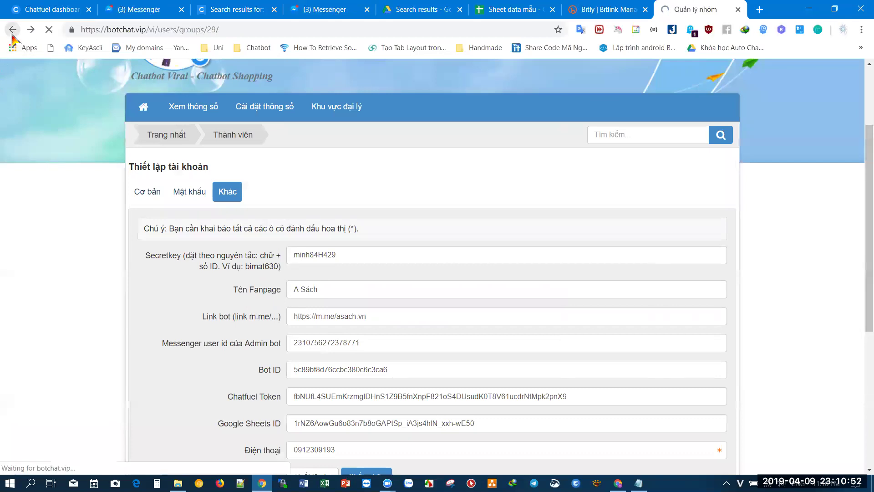
- Review the group's member tables, then switch back to the Chatfuel dashboard window
scroll(100, 285, "down", 12)
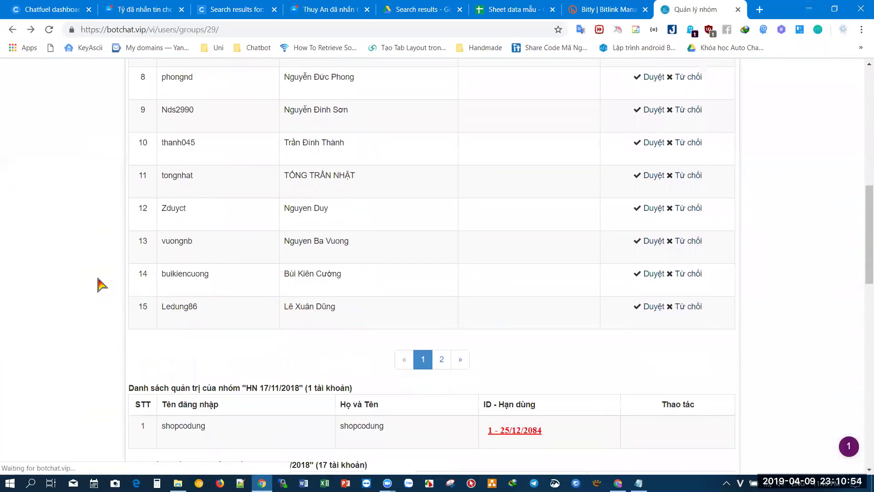
scroll(101, 284, "down", 4)
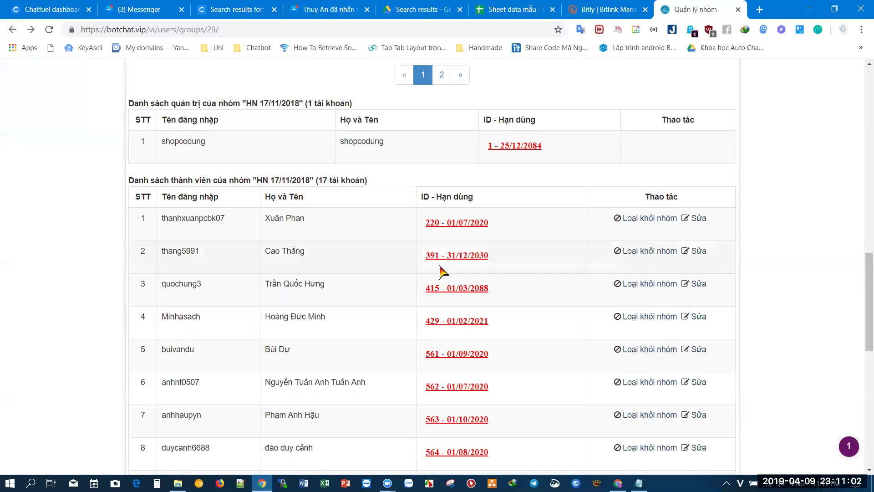
scroll(469, 286, "down", 6)
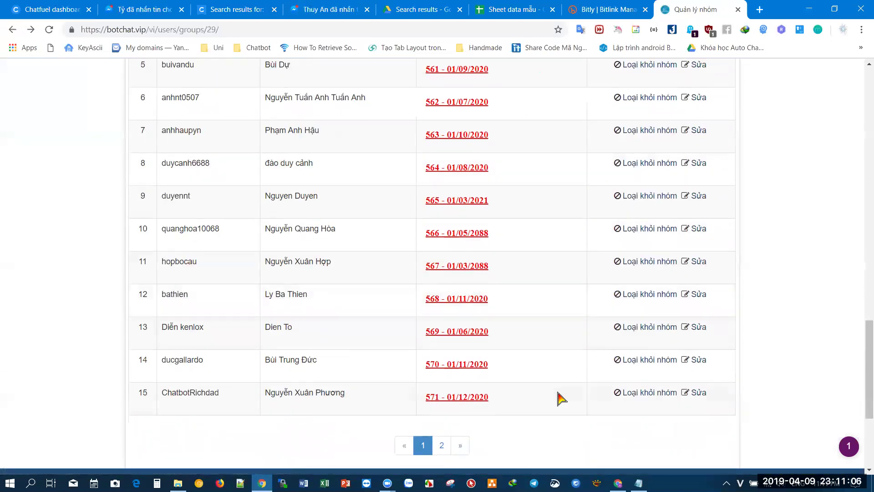
scroll(561, 398, "up", 5)
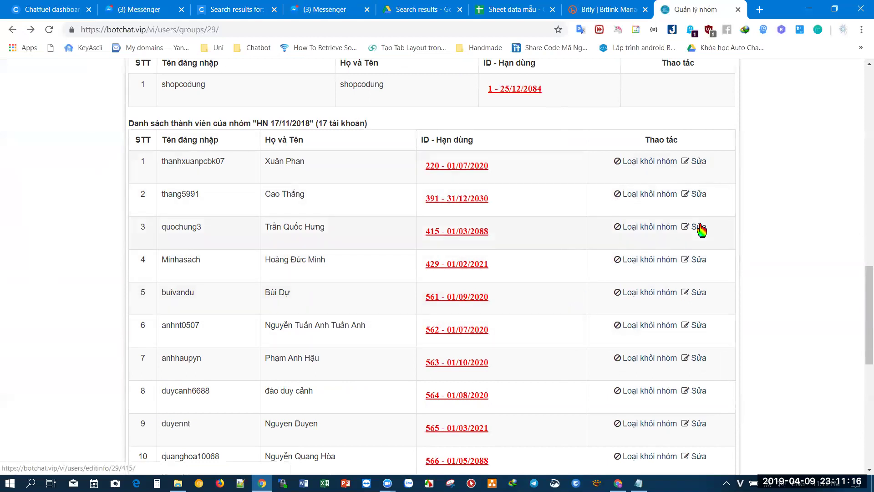
scroll(425, 238, "up", 4)
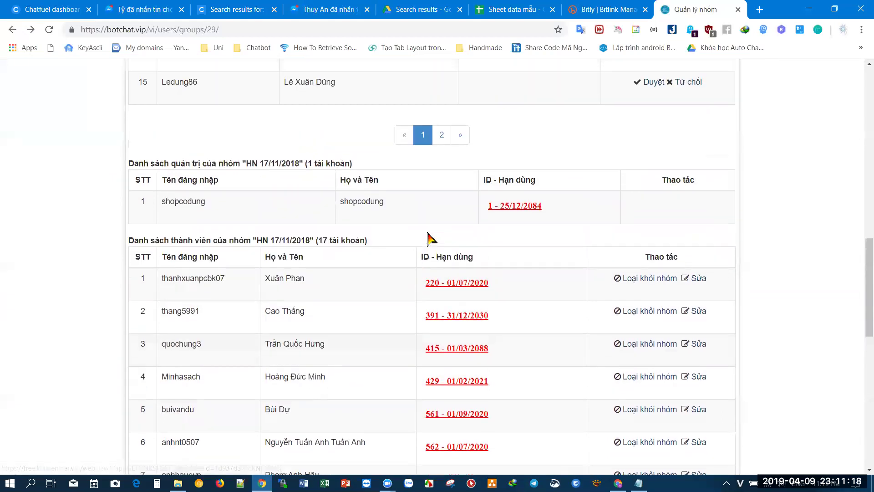
scroll(426, 235, "up", 4)
scroll(464, 273, "down", 5)
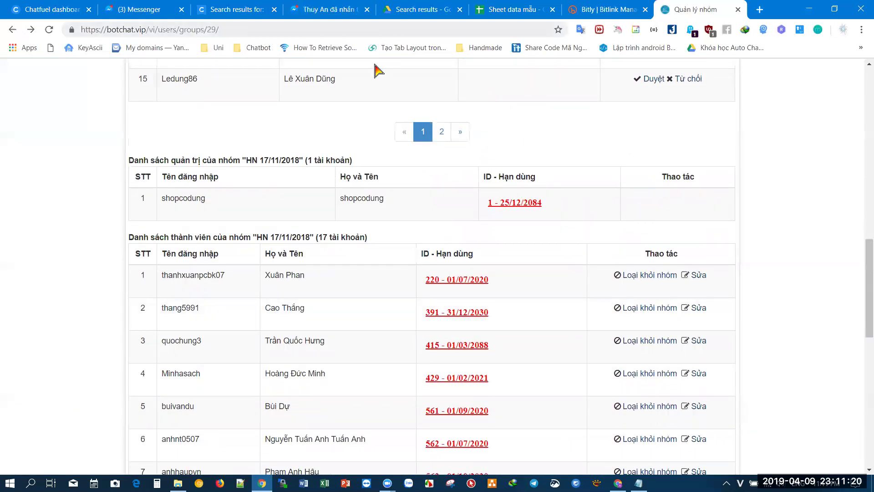
scroll(599, 236, "up", 14)
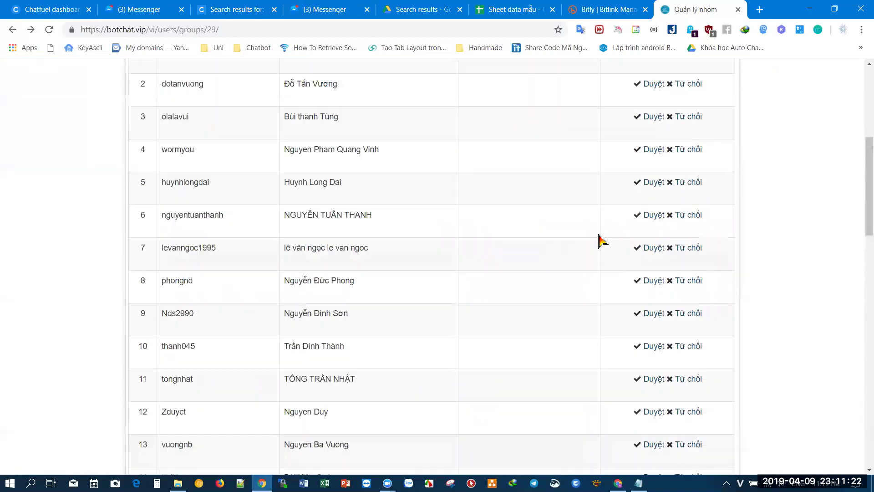
scroll(545, 255, "down", 14)
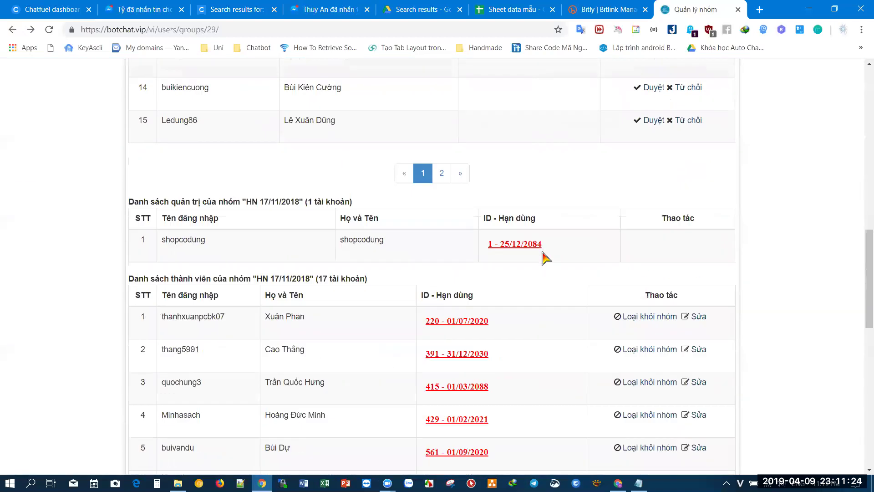
scroll(545, 257, "down", 5)
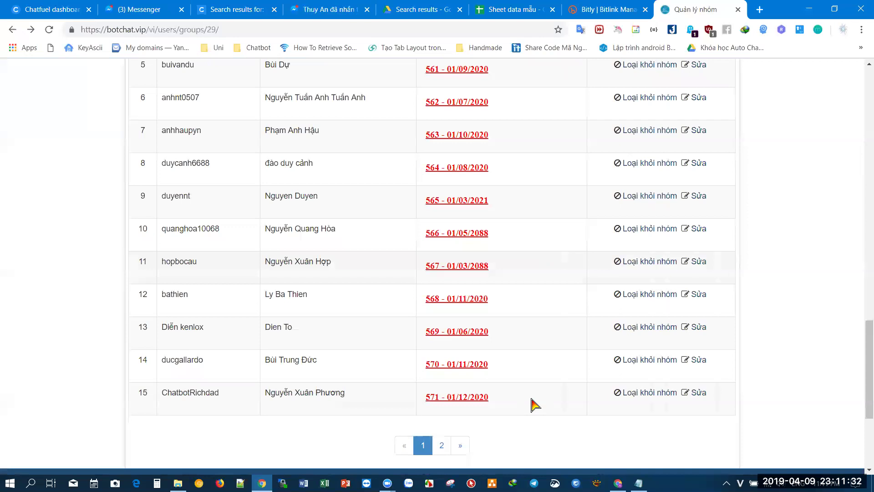
key("alt+Tab")
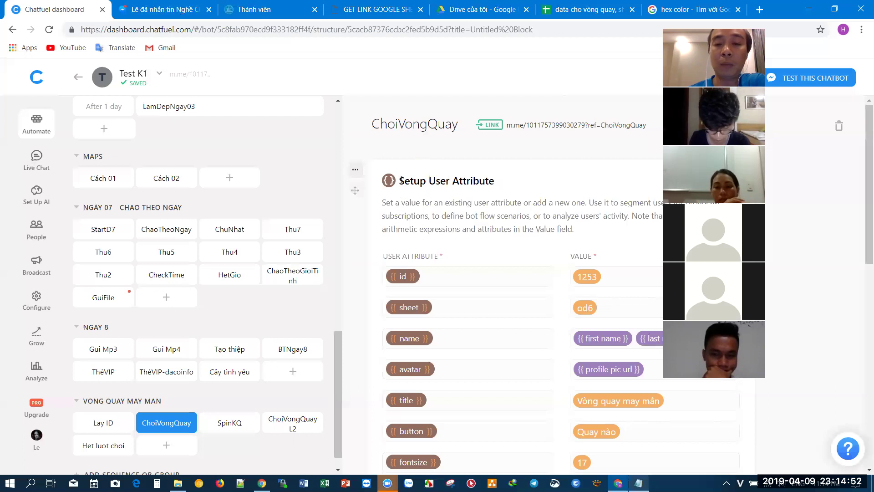
- Highlight and then deselect the Setup User Attribute title in the ChoiVongQuay block
left_click_drag(401, 180, 494, 181)
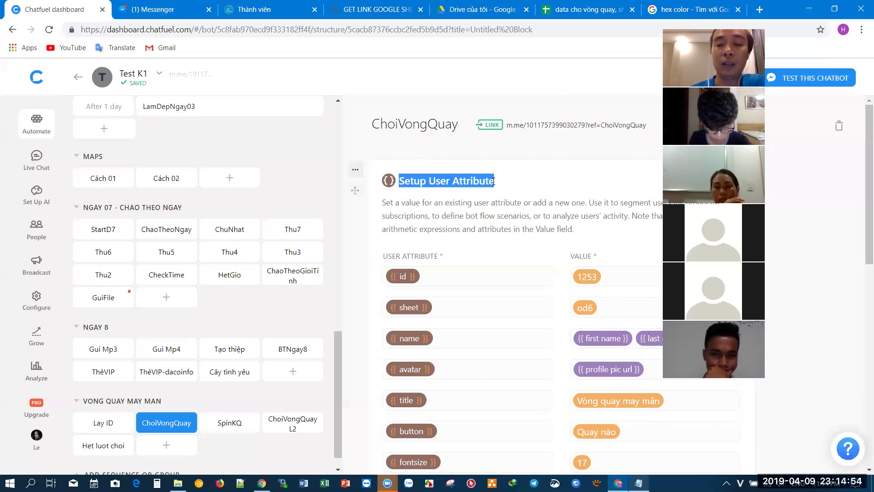
left_click(503, 201)
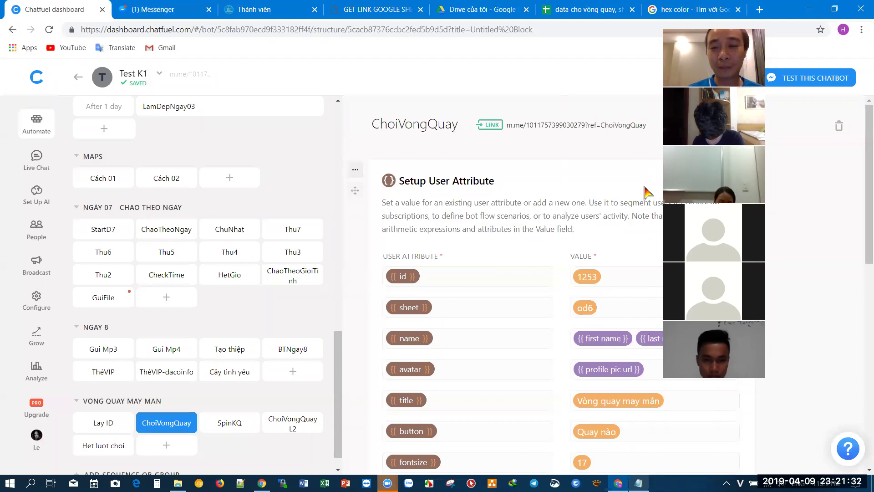
- Bring the Notepad holding the vongquay API URL template forward, reposition it, and deselect the URL
key("alt+Tab")
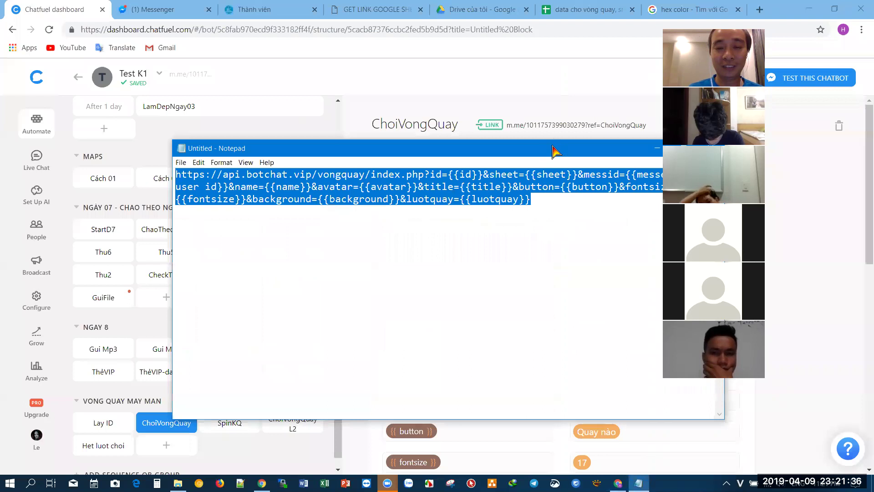
left_click_drag(556, 150, 422, 135)
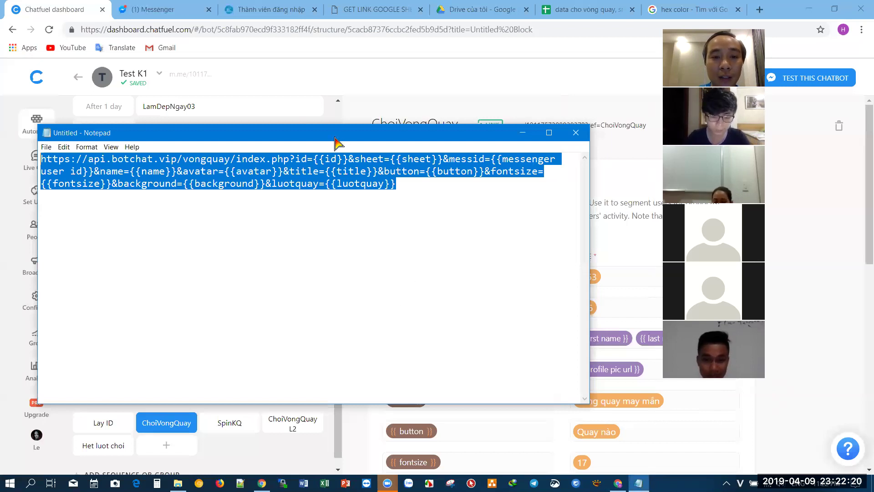
left_click_drag(335, 143, 357, 165)
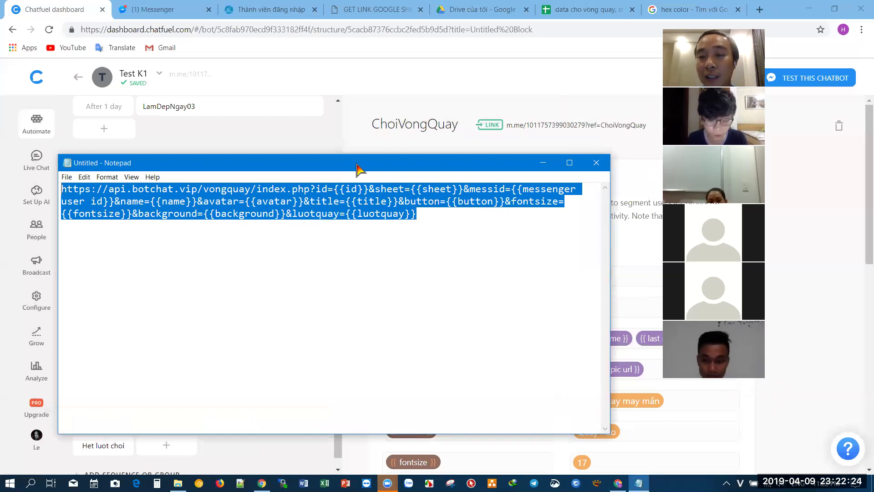
left_click(456, 228)
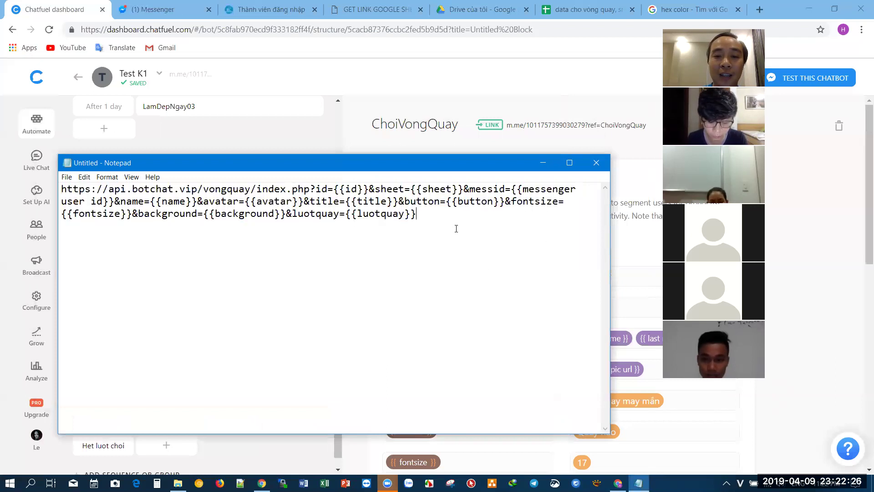